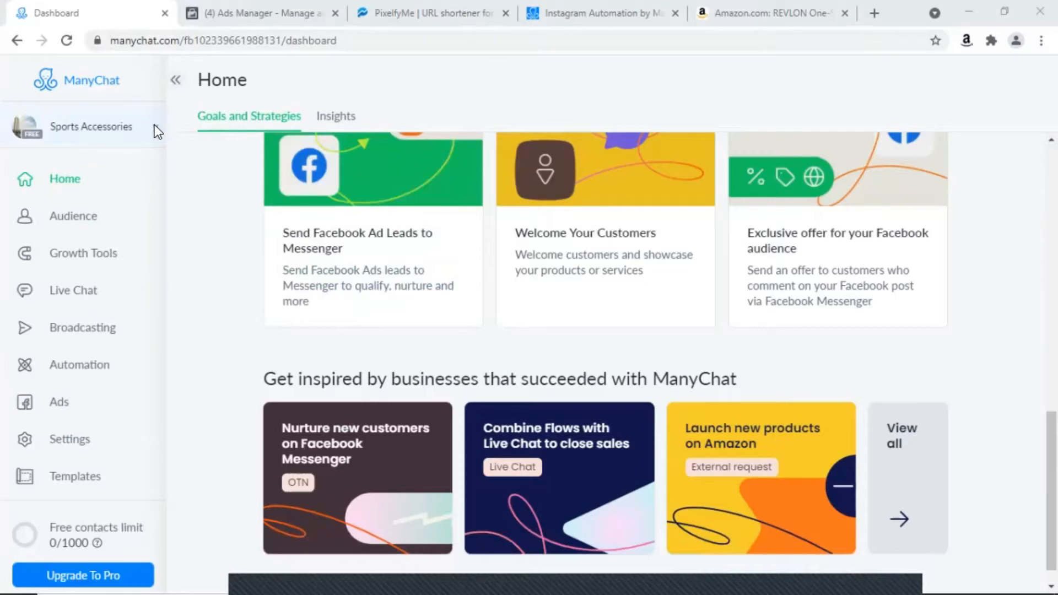
- View the list of connected accounts and the Pro upgrade details for the Sports Accessories page
click(154, 125)
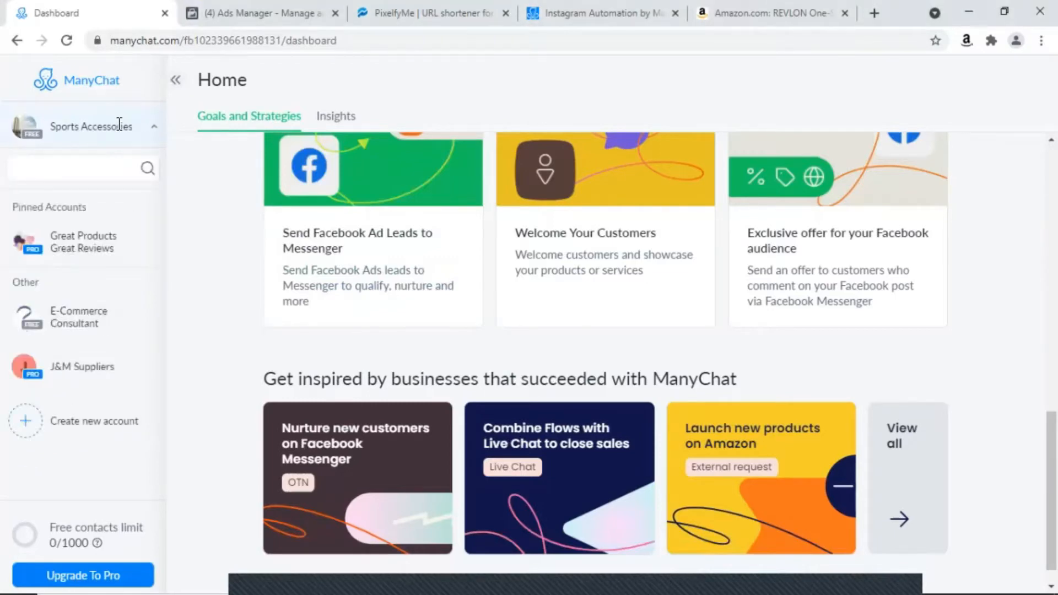
click(39, 135)
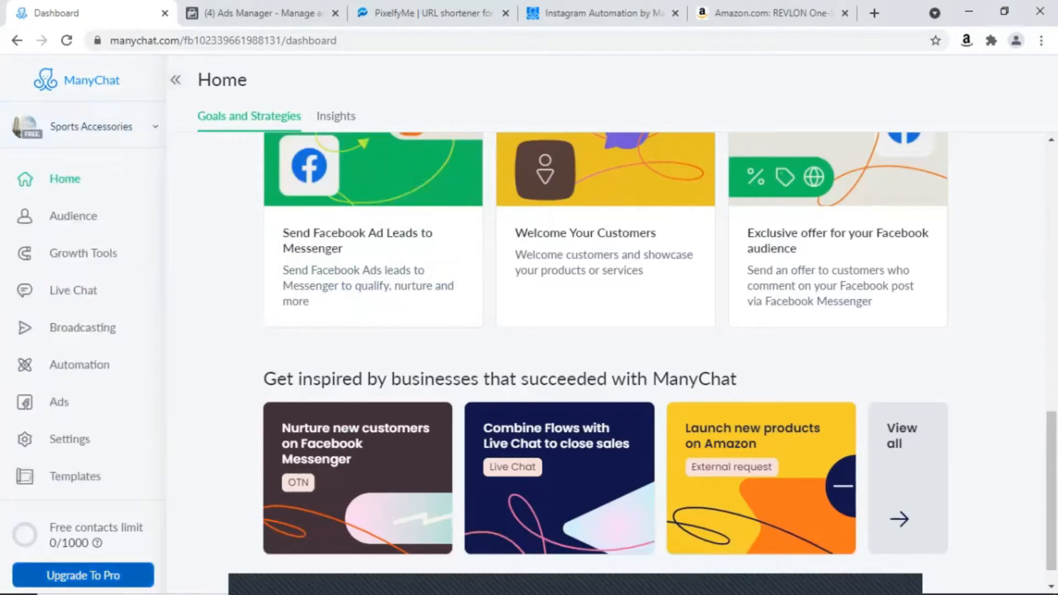
click(83, 575)
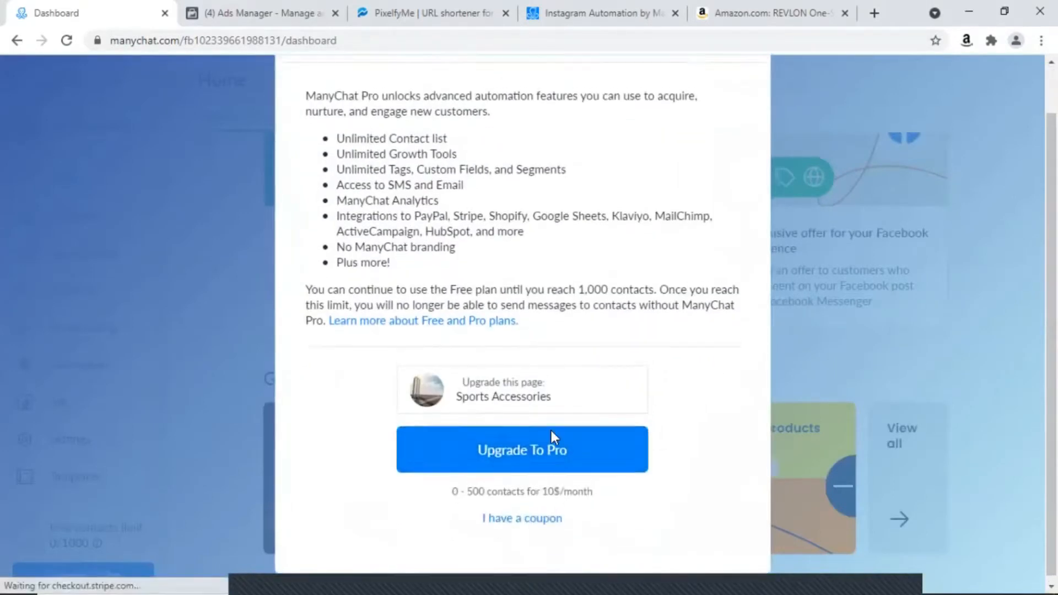
scroll(551, 441, up, 1)
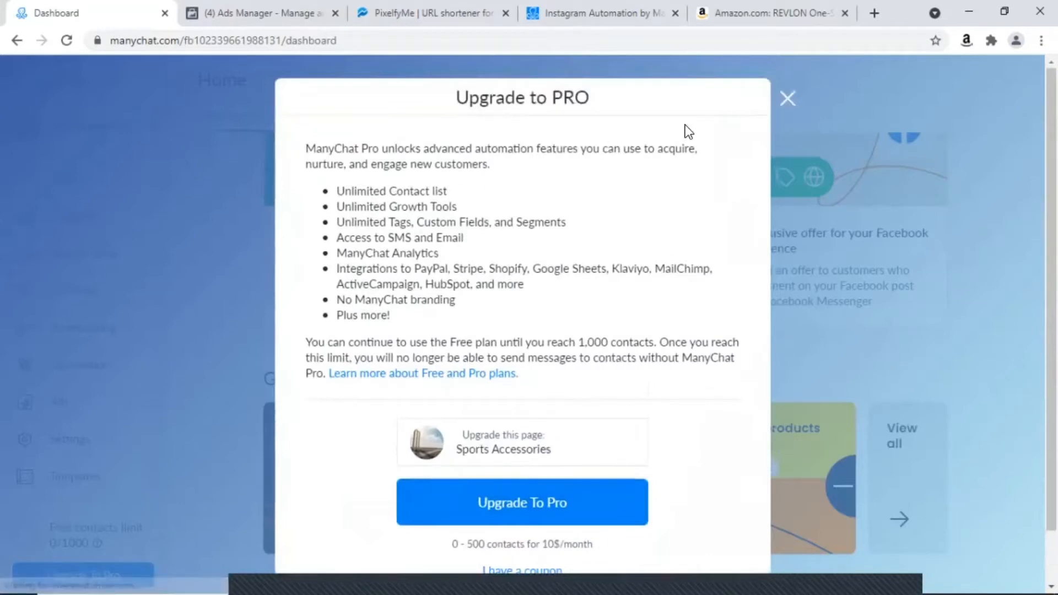
click(787, 98)
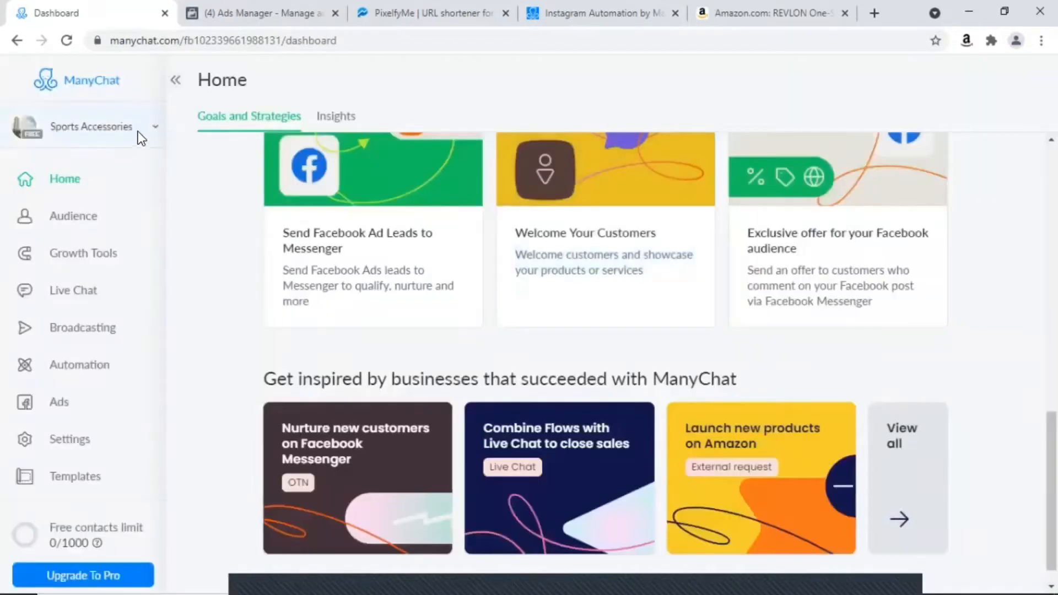
- Switch to the J&M Suppliers account and look through the integrations in its settings
click(106, 129)
click(73, 368)
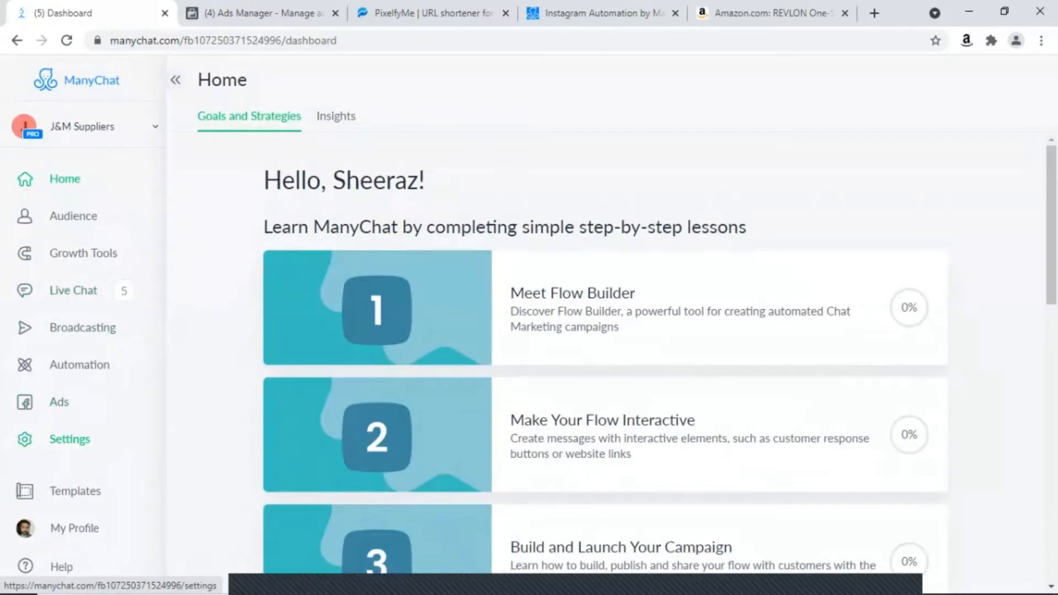
click(72, 440)
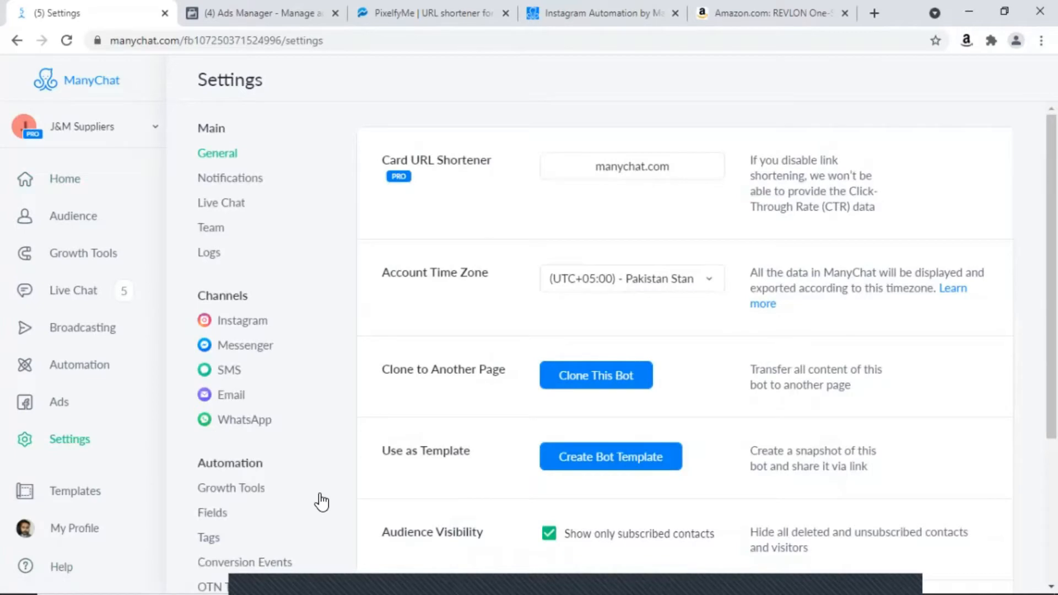
scroll(317, 498, down, 4)
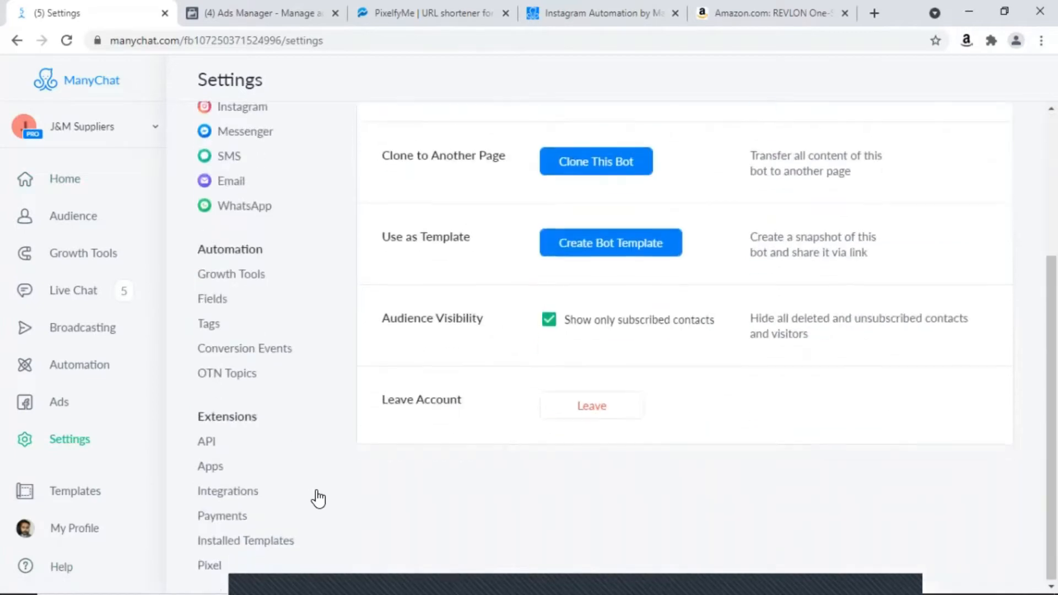
click(229, 498)
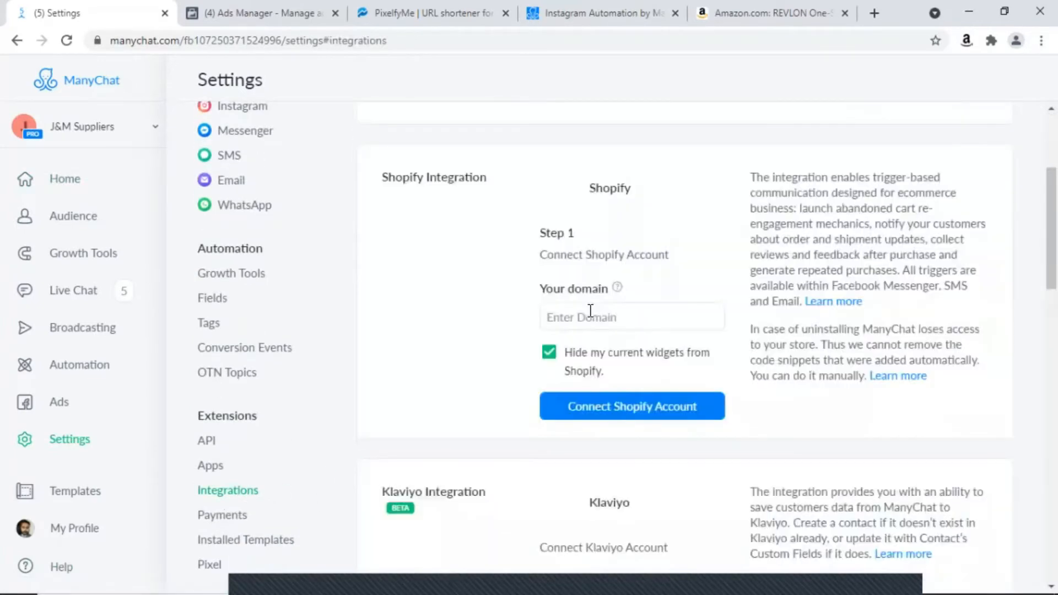
scroll(590, 310, down, 5)
scroll(590, 305, up, 5)
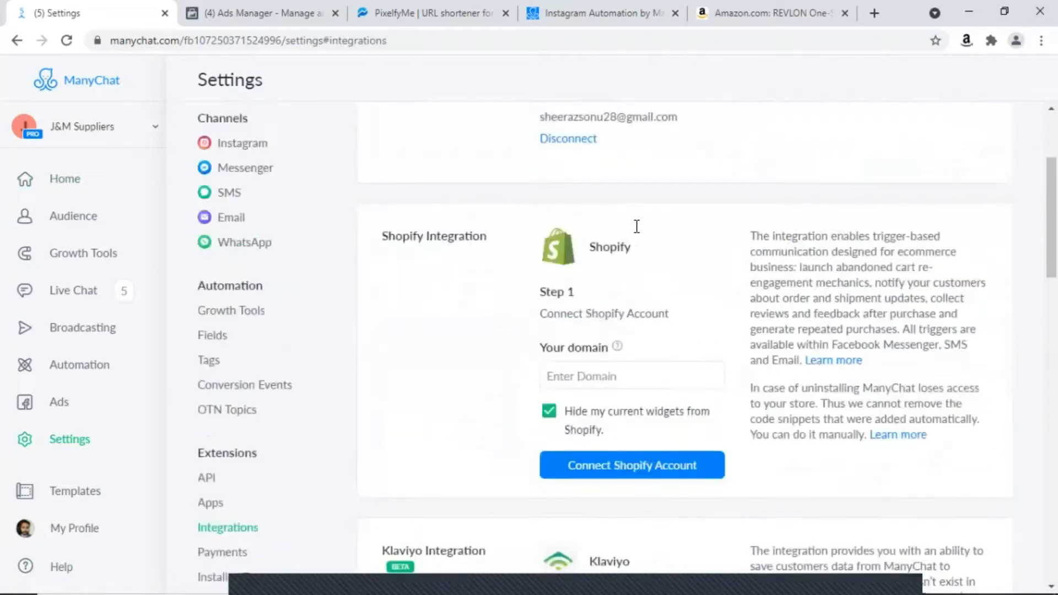
scroll(636, 225, up, 4)
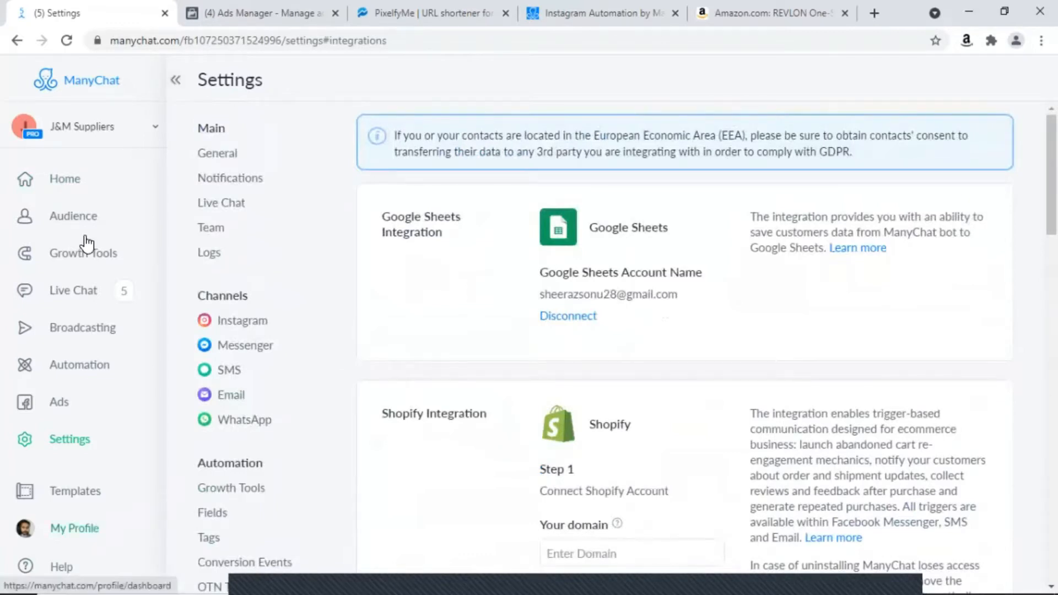
- Open the Wooden Spurtles Review Flow from the automation flows for editing
click(85, 87)
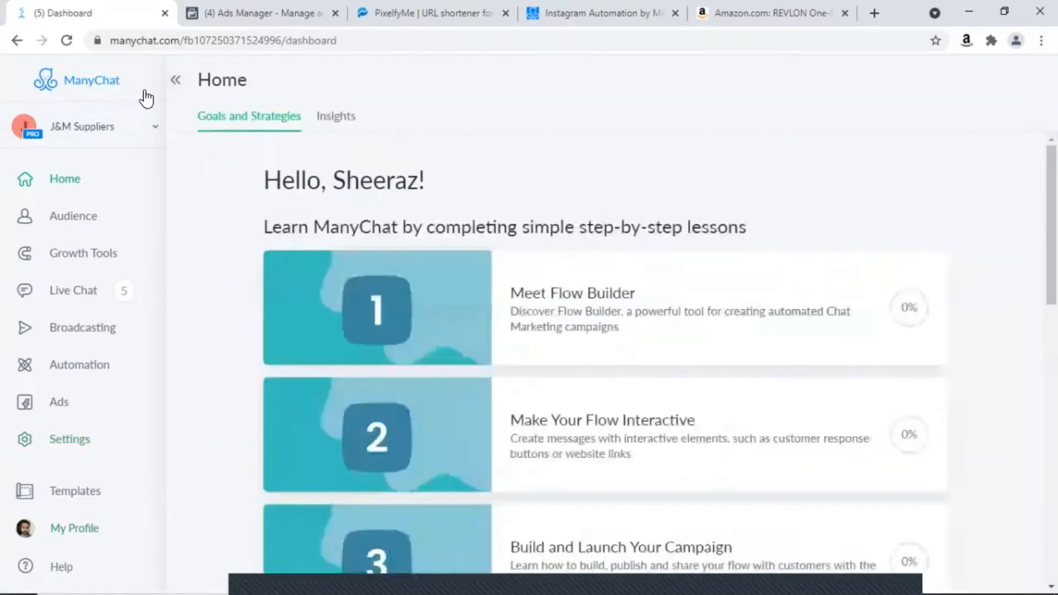
scroll(456, 461, down, 4)
scroll(456, 461, up, 4)
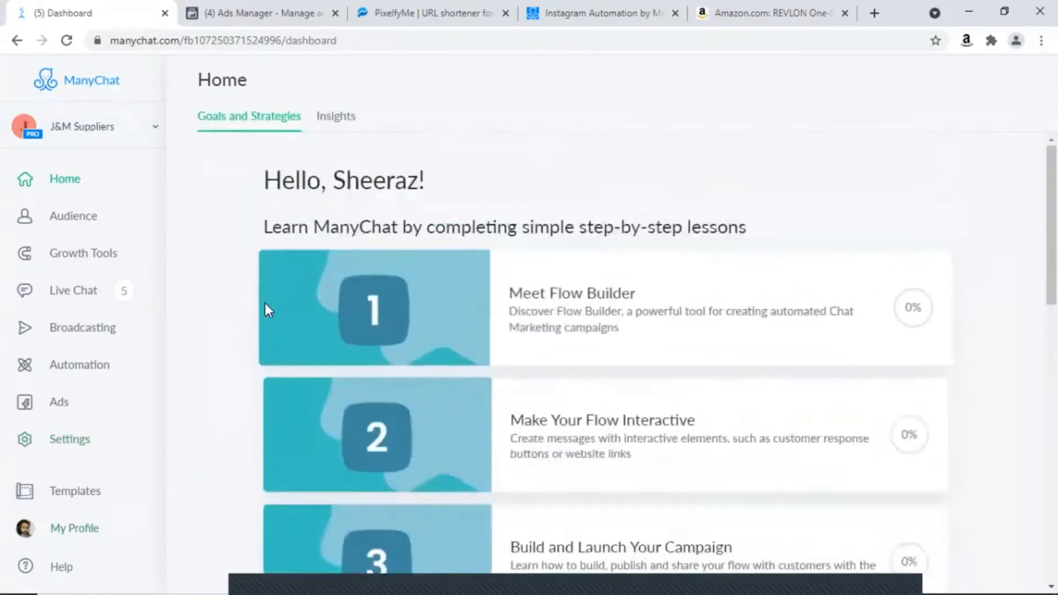
click(80, 373)
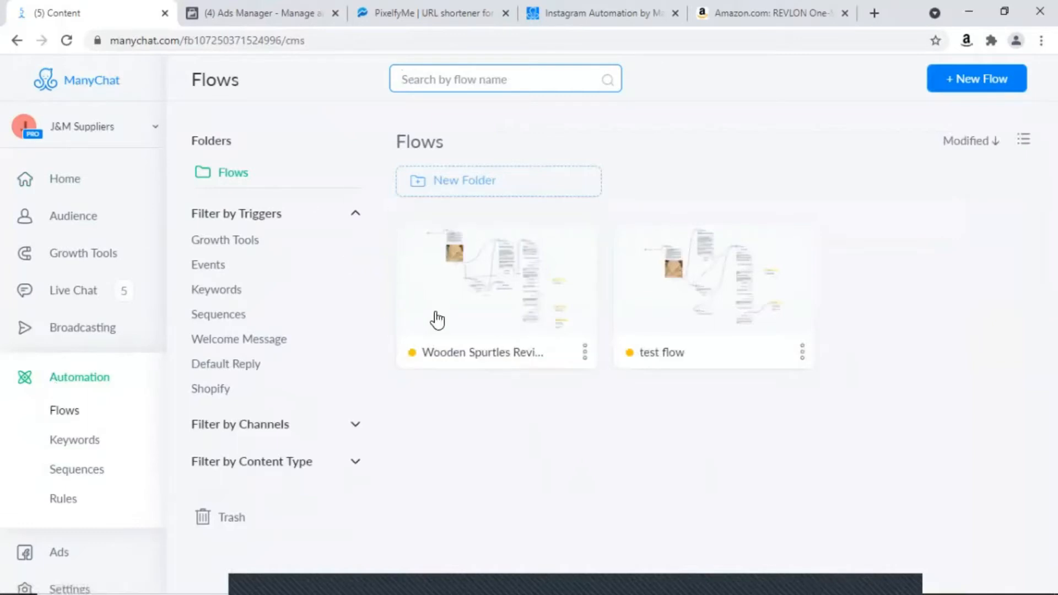
click(473, 315)
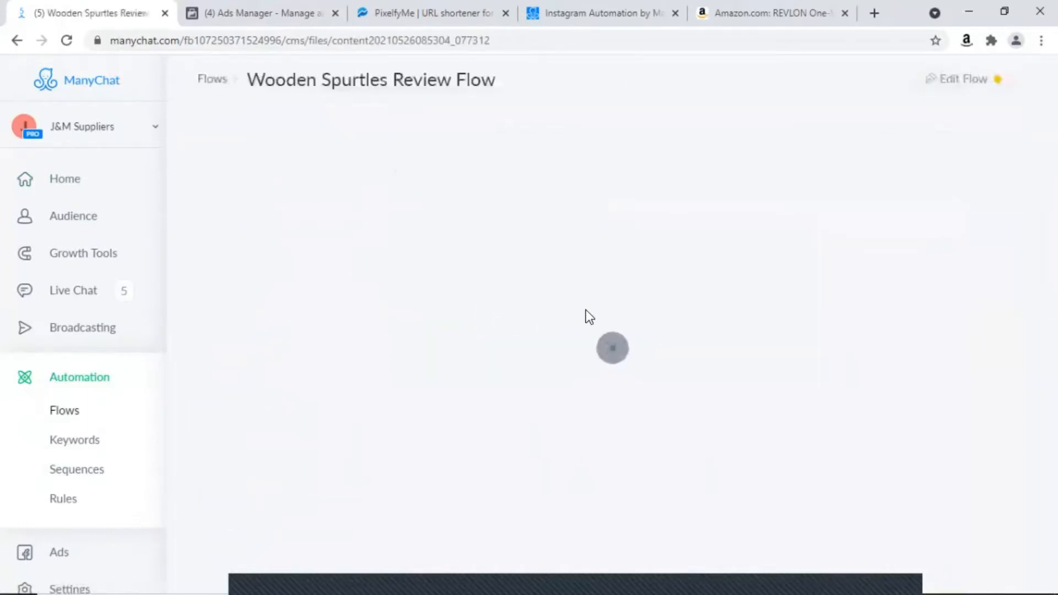
click(914, 88)
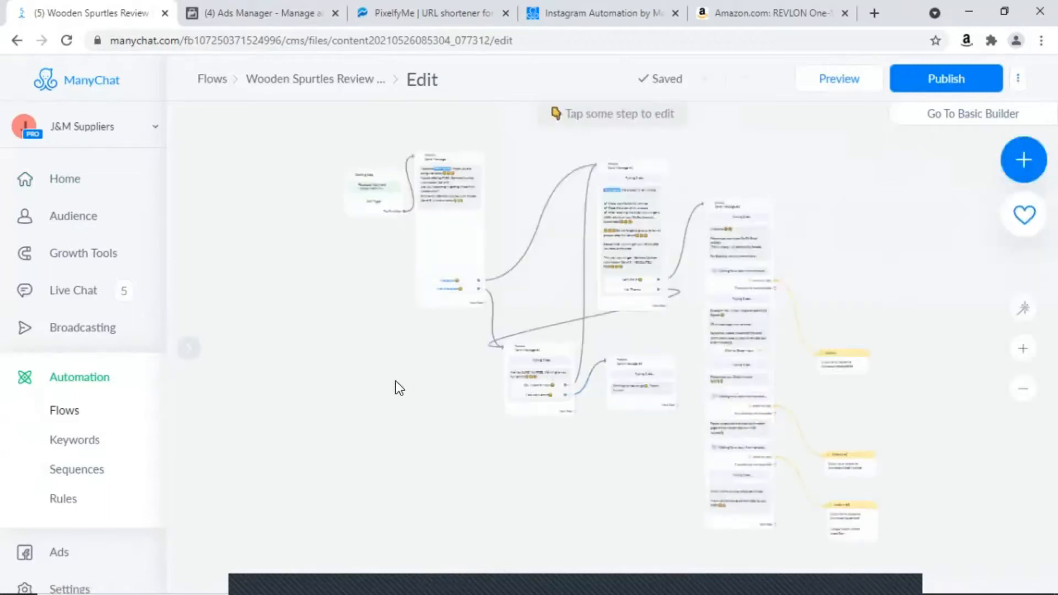
- Look over the flow's overall layout, from the starting step through the connected messages
scroll(462, 373, up, 3)
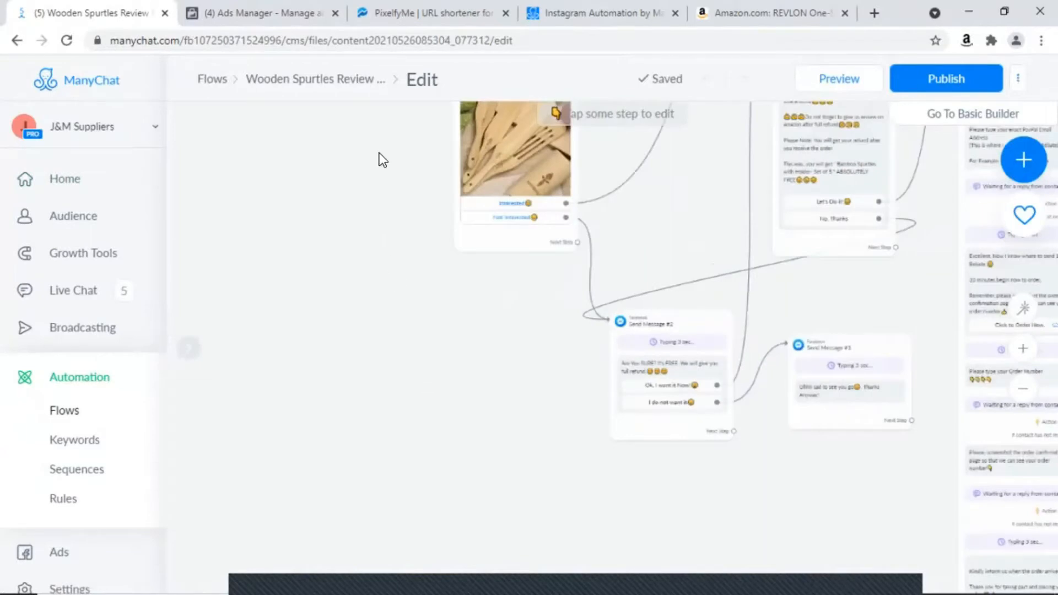
scroll(425, 319, up, 3)
scroll(429, 330, up, 2)
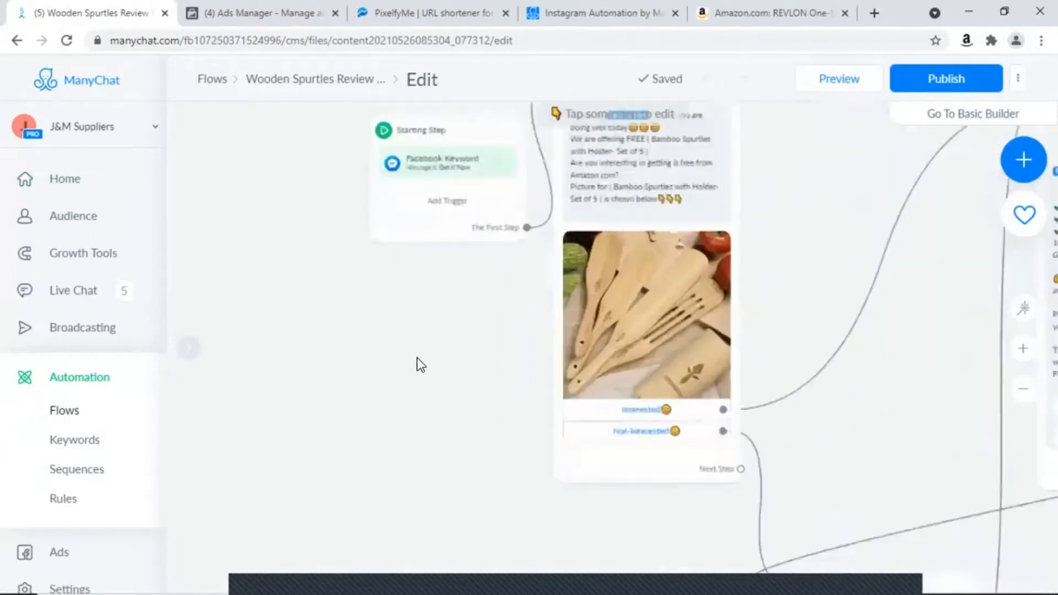
scroll(338, 318, down, 5)
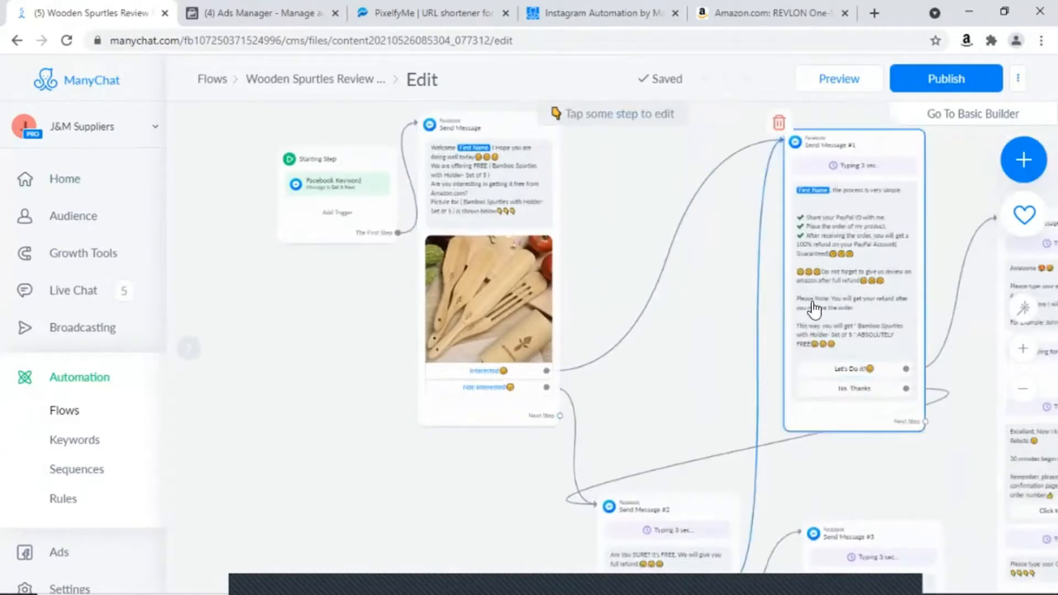
scroll(783, 359, down, 5)
drag(690, 379, 620, 290)
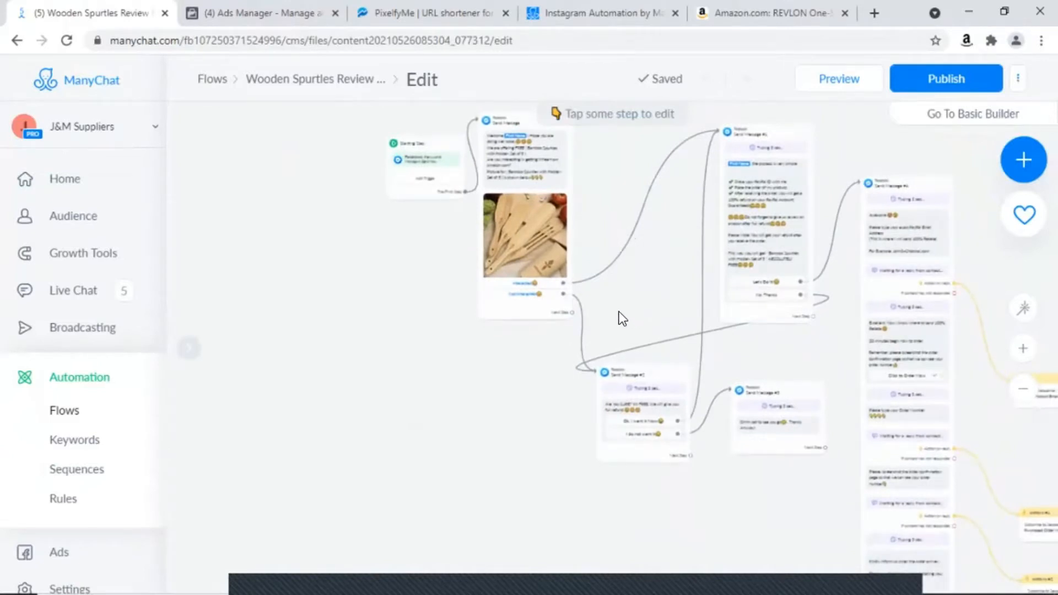
drag(643, 316, 584, 294)
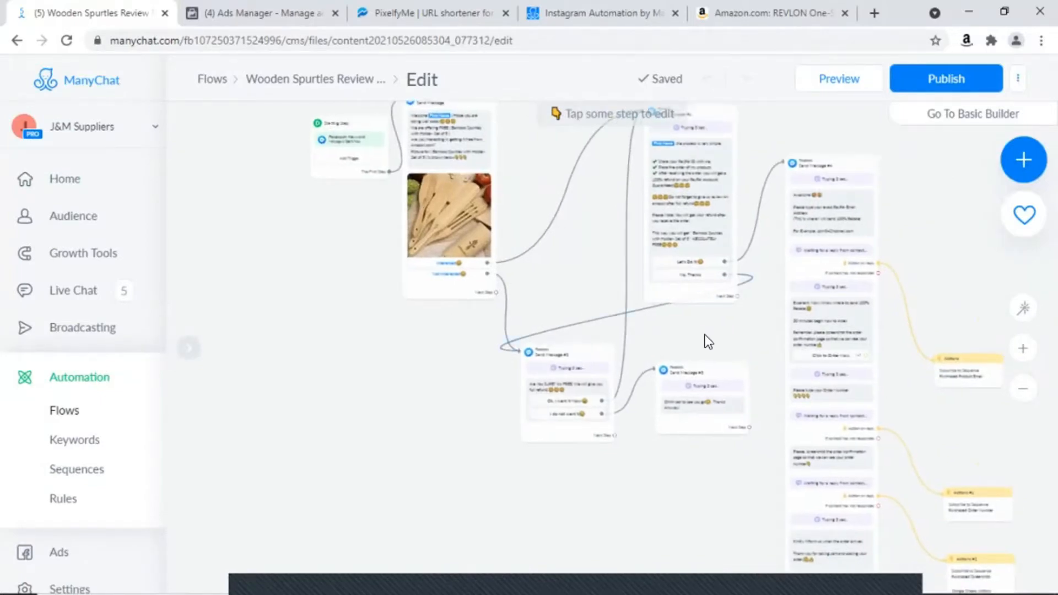
- Examine the Facebook Keyword trigger and the first Send Message step with its product offer
scroll(606, 276, up, 3)
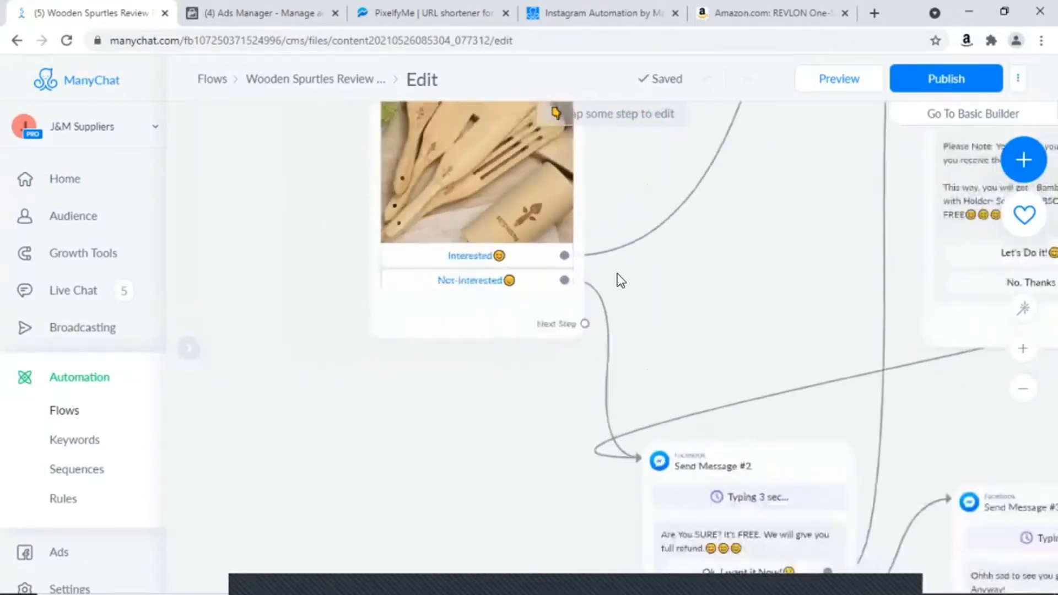
scroll(756, 449, up, 5)
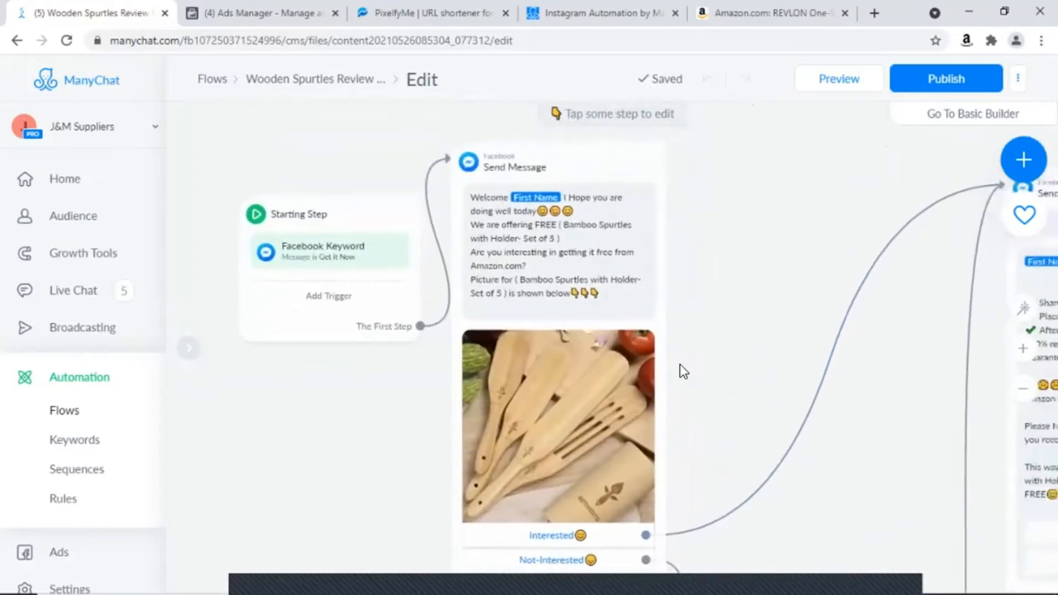
drag(680, 365, 657, 362)
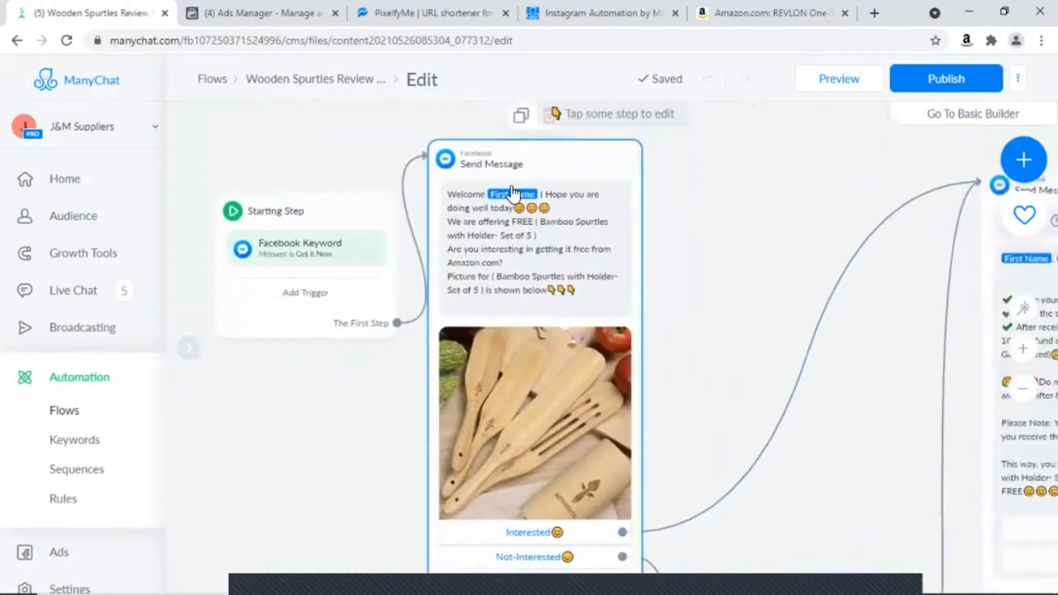
click(714, 348)
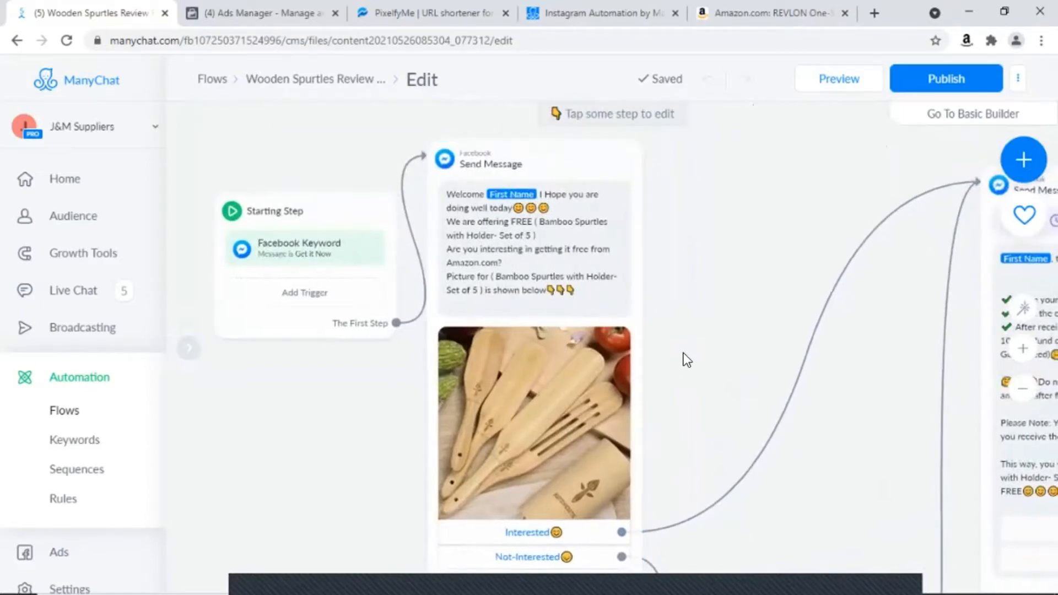
- Follow the Not-Interested branch of the first message to Send Message #2 and review its replies
scroll(682, 356, down, 5)
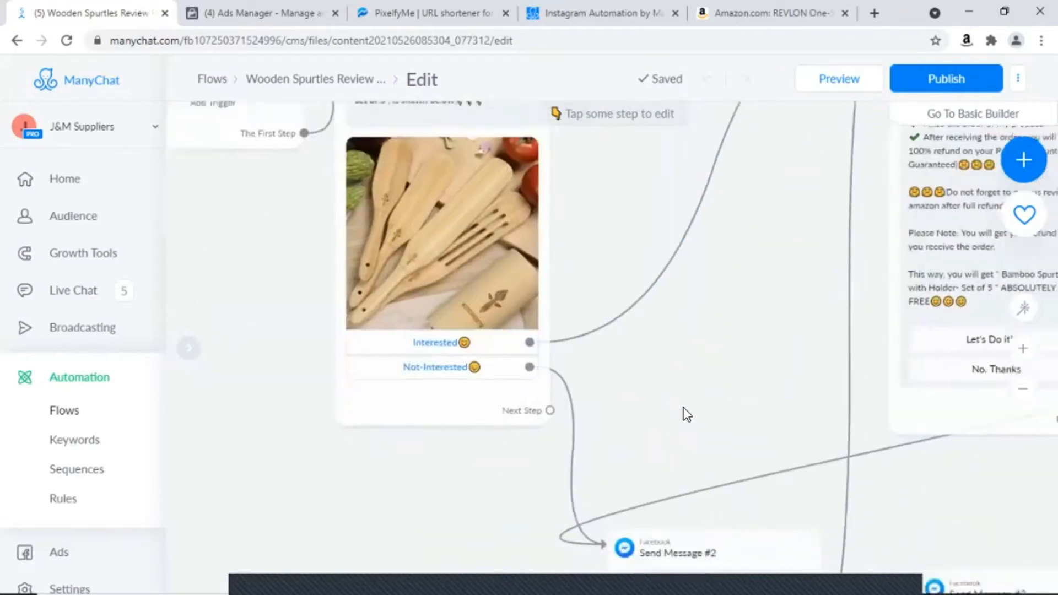
click(427, 371)
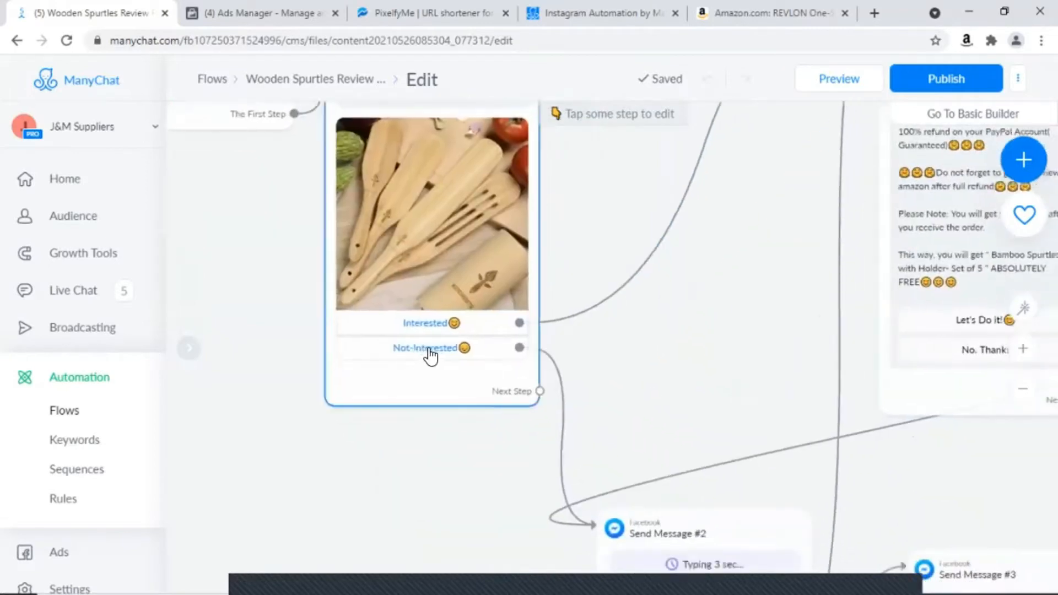
click(670, 382)
drag(670, 382, 639, 306)
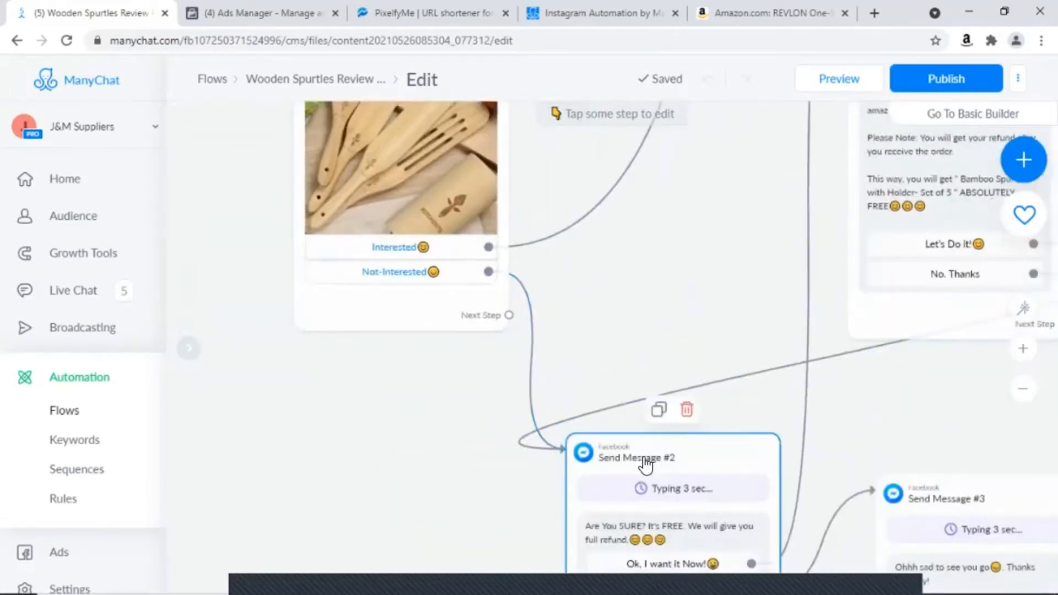
drag(744, 408, 709, 309)
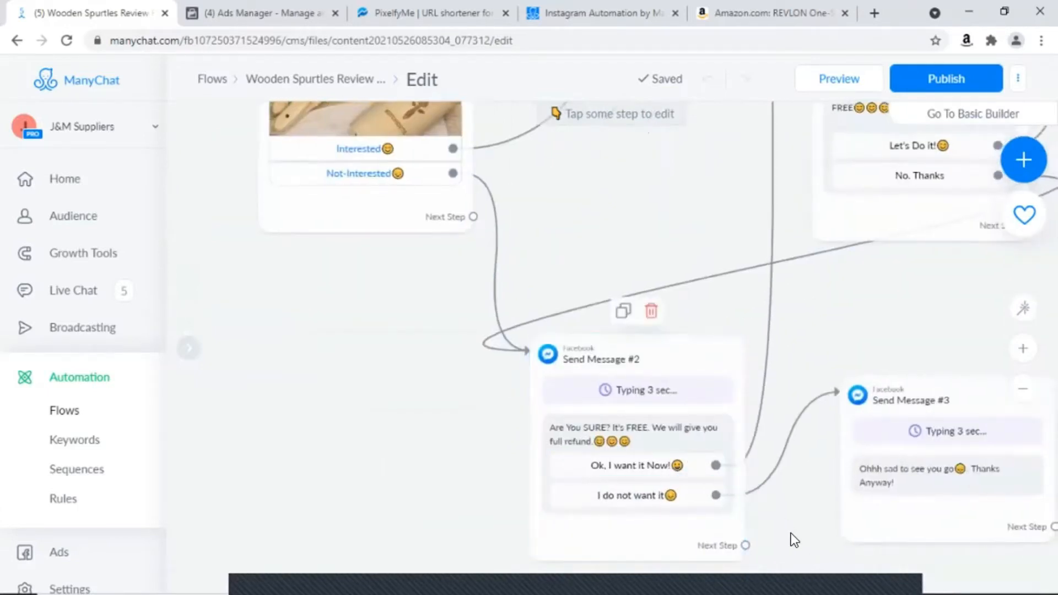
- Reconnect the "I do not want it" reply of Send Message #2 to Send Message #3
drag(791, 533, 663, 469)
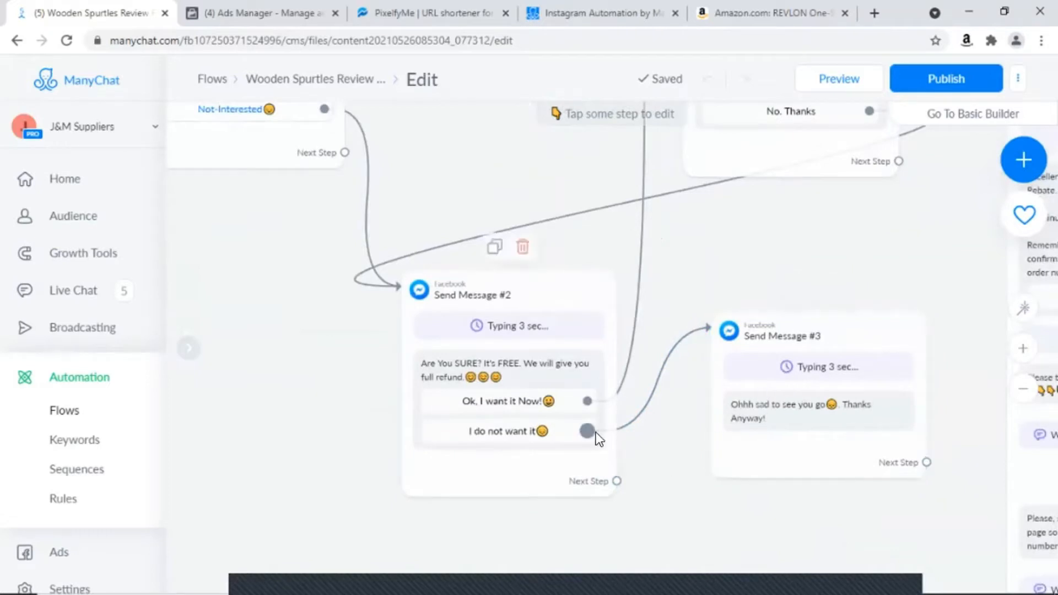
click(640, 417)
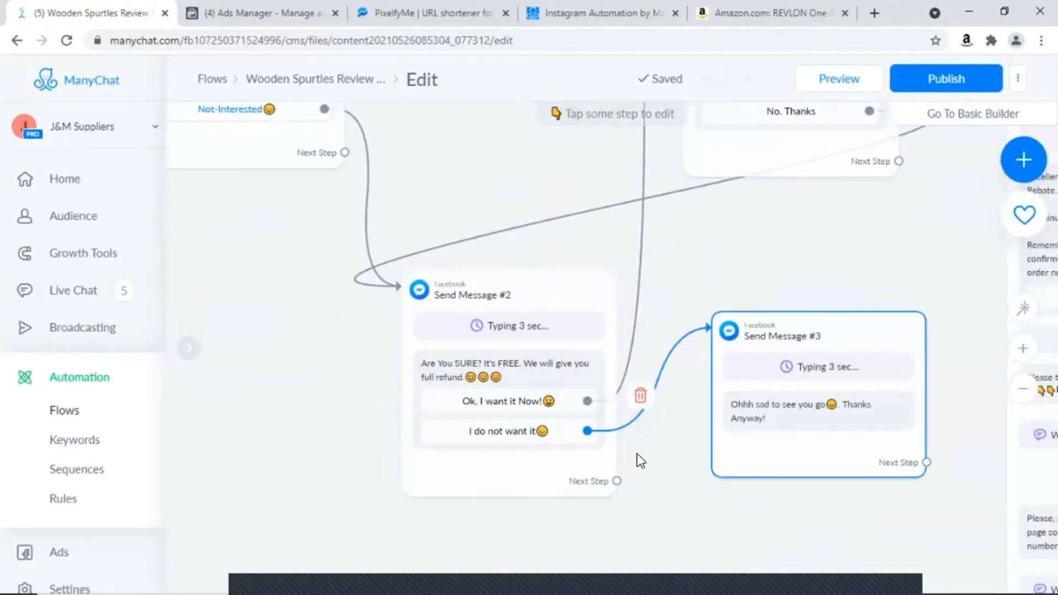
drag(593, 427, 726, 368)
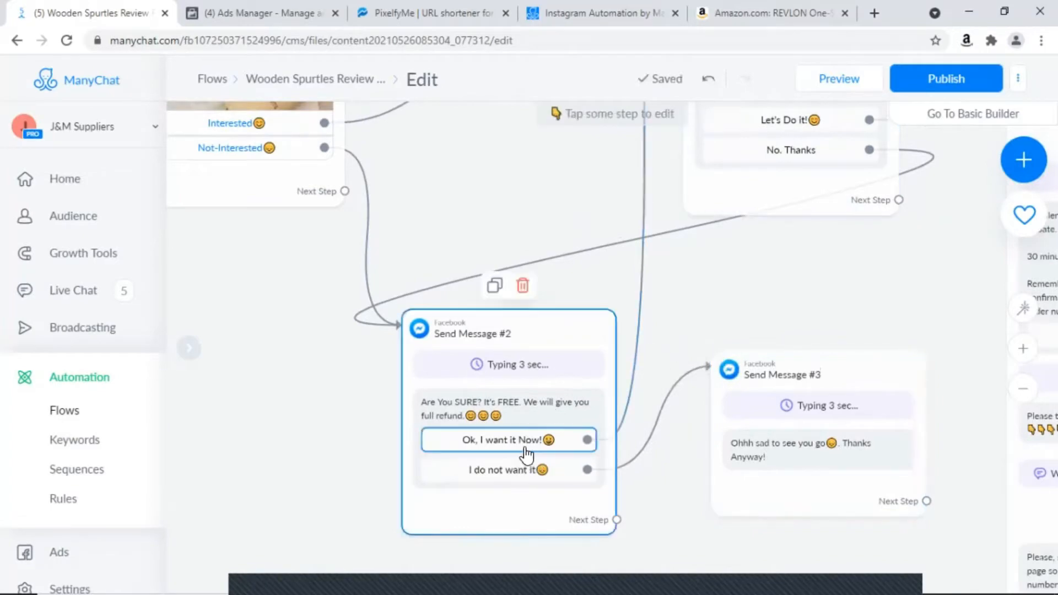
- Examine the refund process text and reply options in Send Message #1
scroll(700, 299, up, 3)
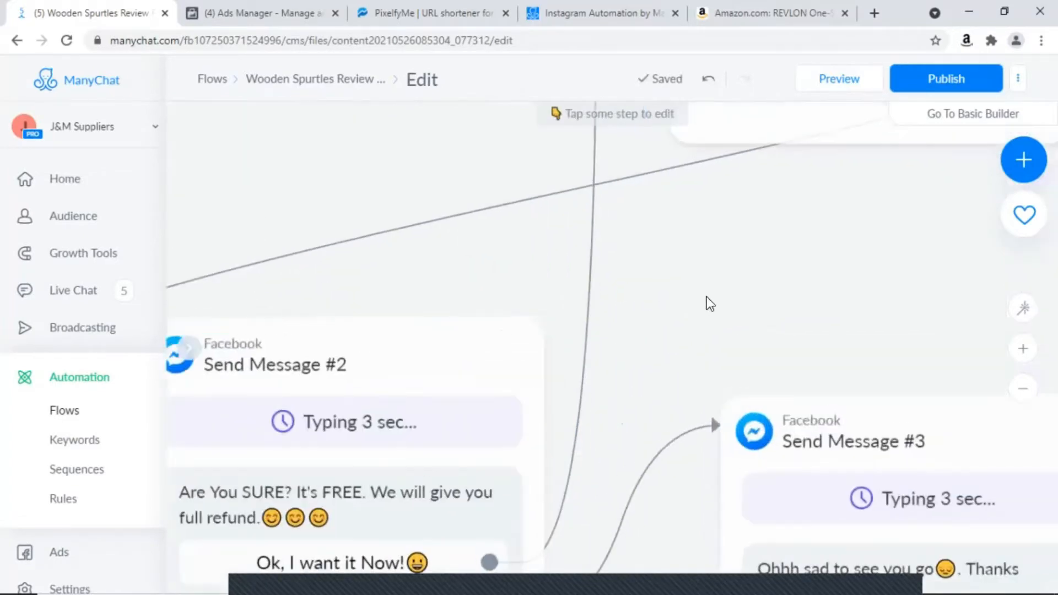
scroll(707, 297, down, 5)
drag(715, 304, 508, 562)
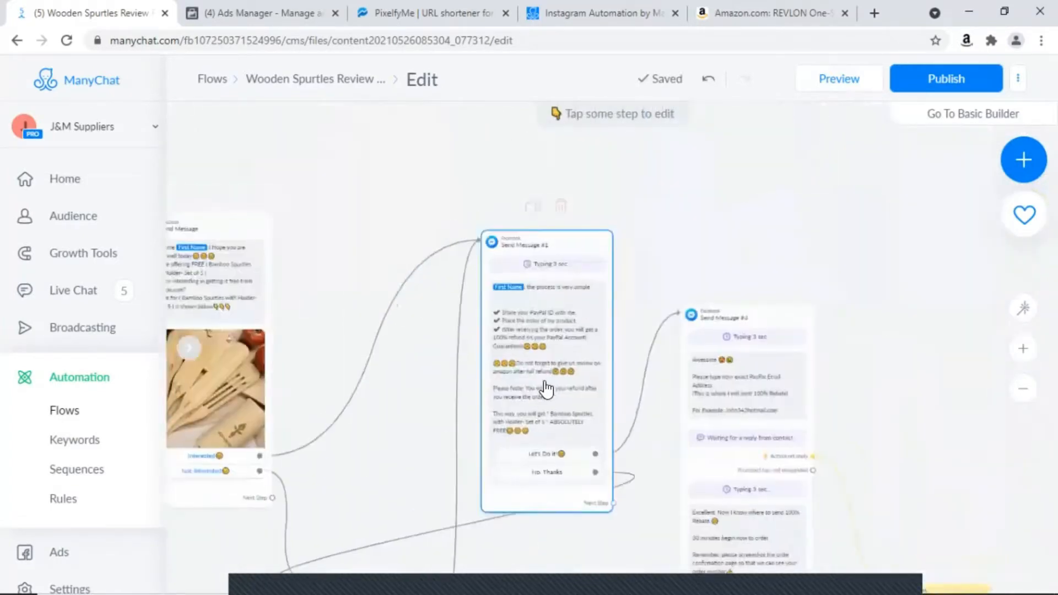
scroll(545, 378, up, 3)
scroll(547, 384, down, 2)
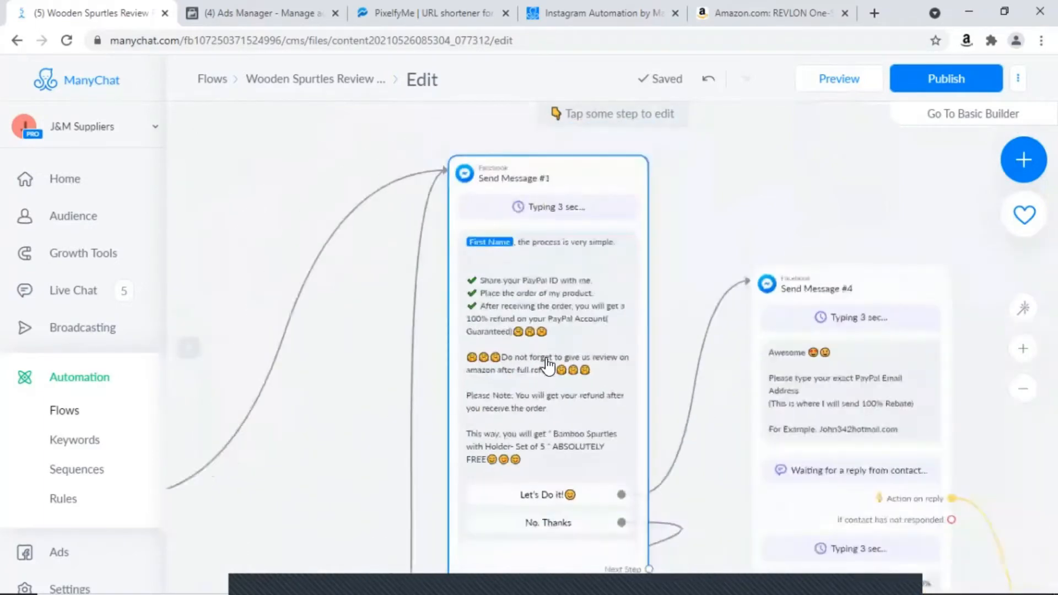
- Preview the flow in Messenger and answer the bot with the "Interested" and "Let's Do it!" replies
scroll(547, 433, down, 3)
mouse_move(566, 489)
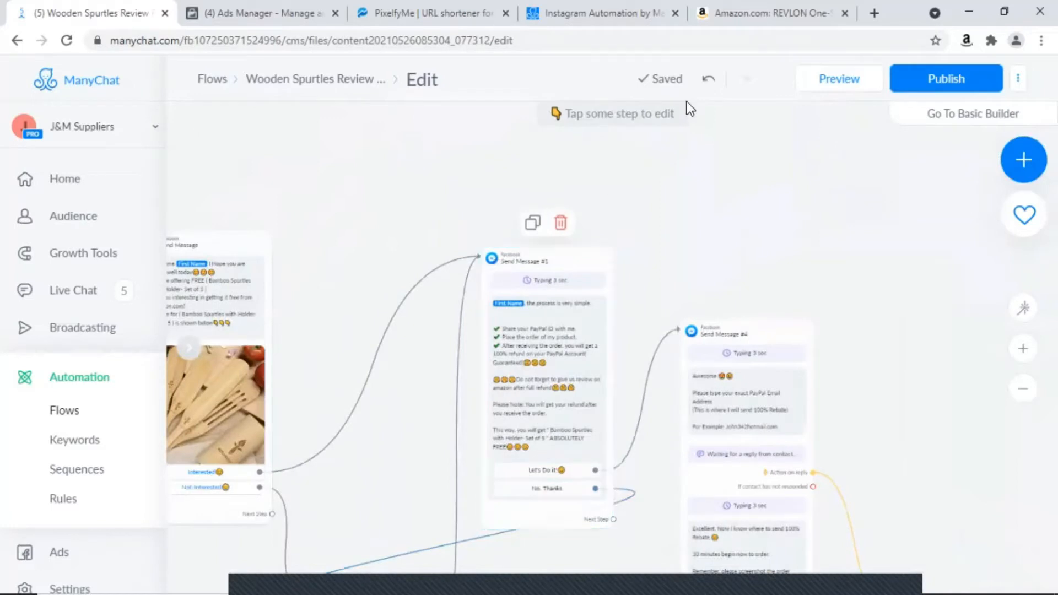
click(828, 84)
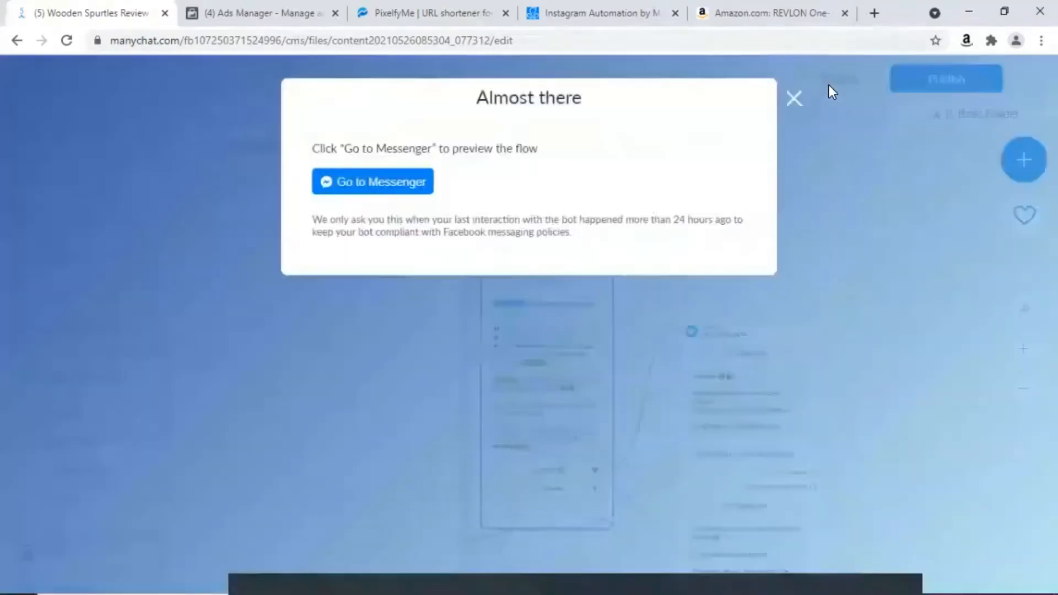
click(356, 190)
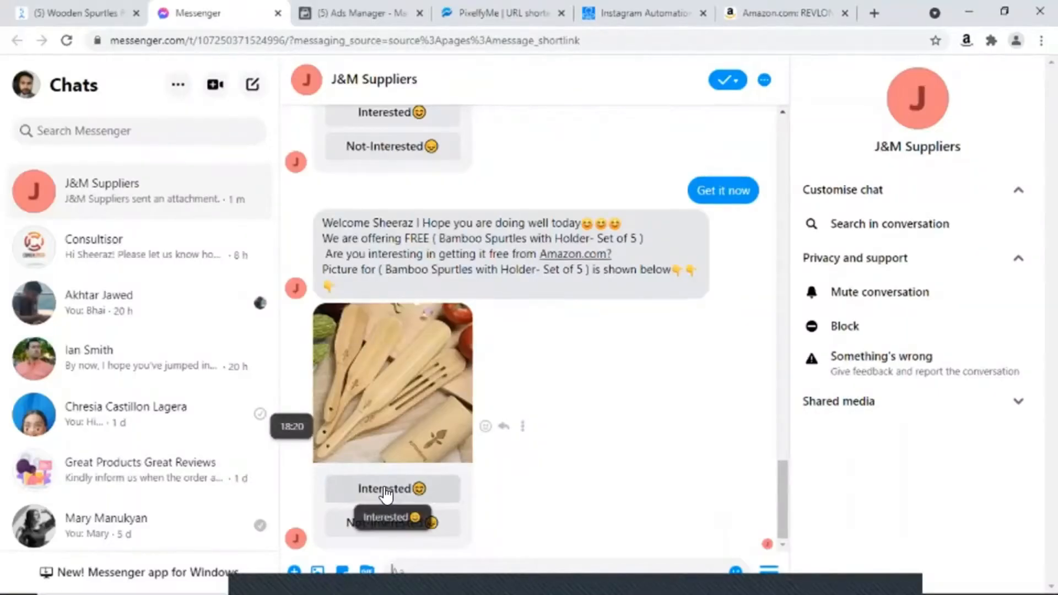
click(385, 492)
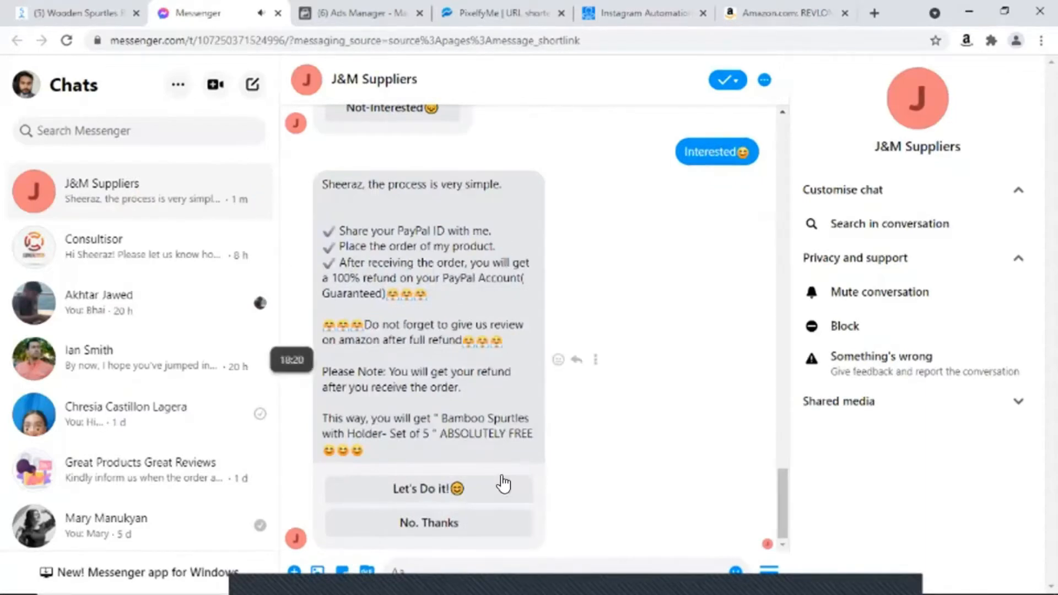
click(503, 485)
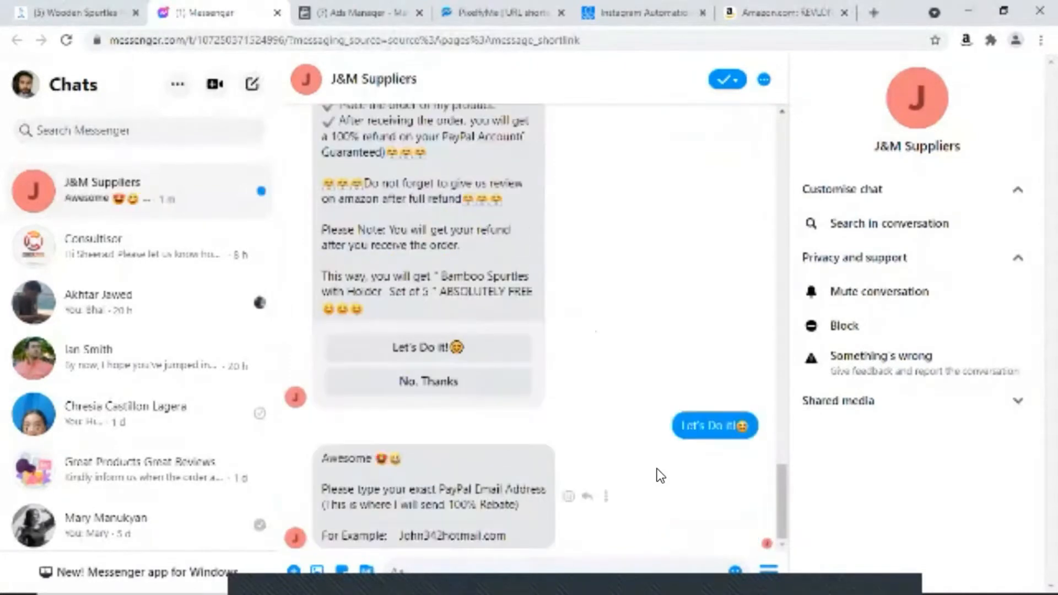
- Review the earlier product offer messages in the Messenger preview, return to the flow editor and close the Messenger preview
scroll(534, 372, up, 5)
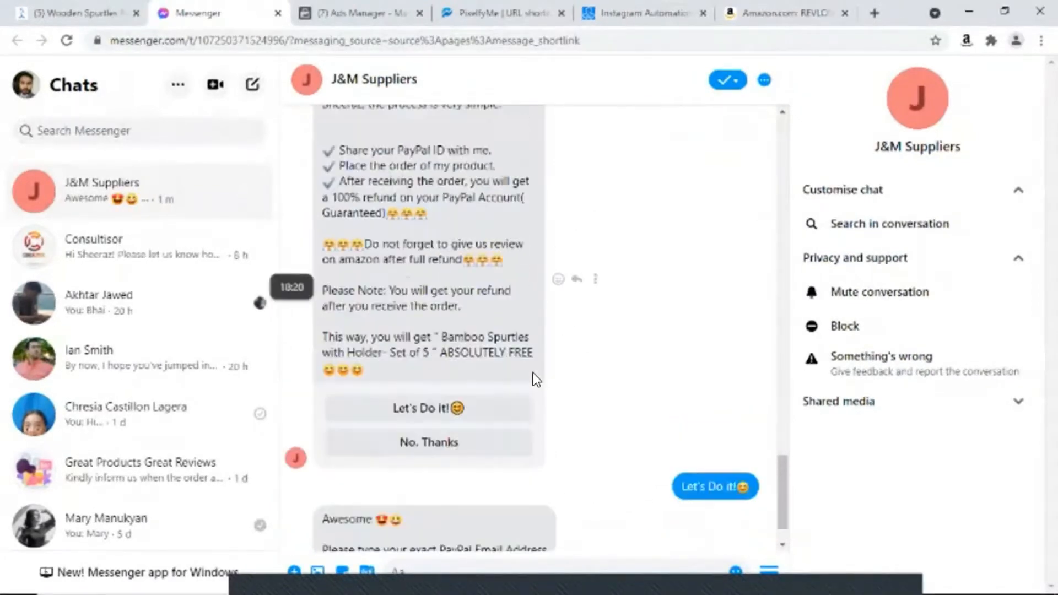
scroll(462, 385, up, 6)
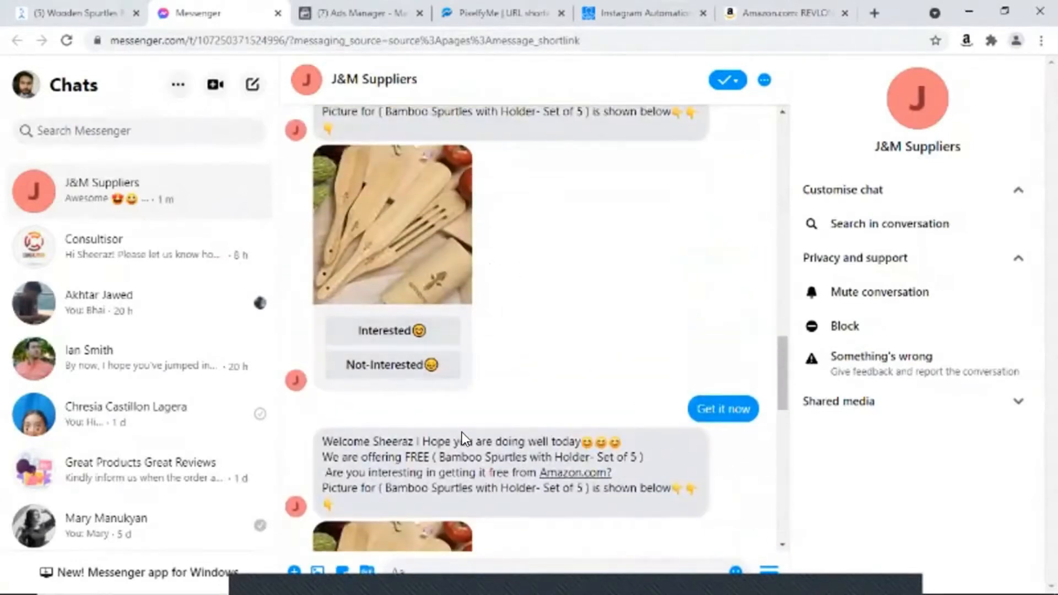
scroll(462, 432, down, 5)
click(48, 12)
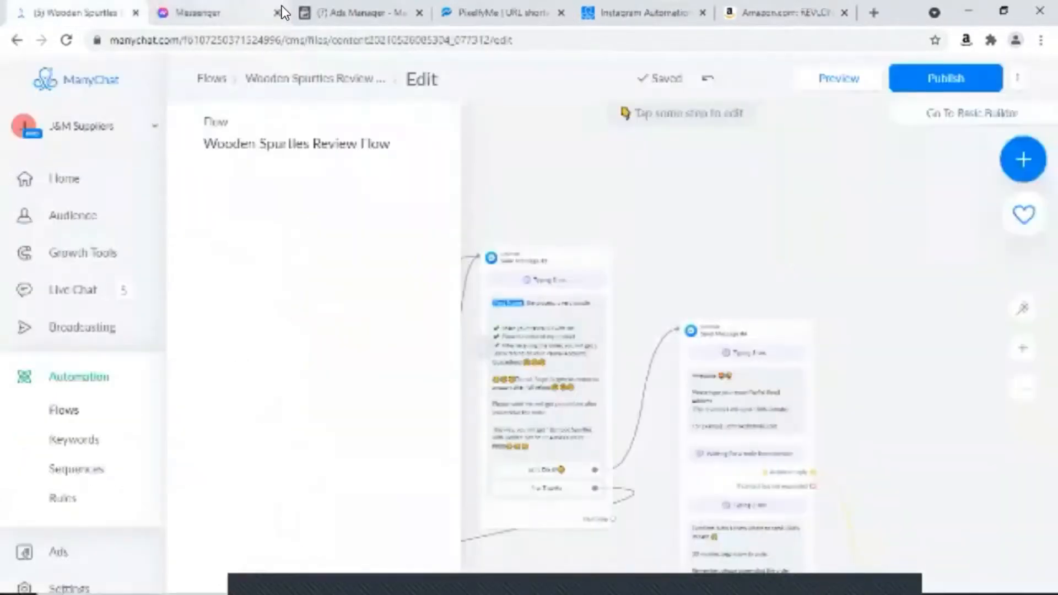
click(277, 12)
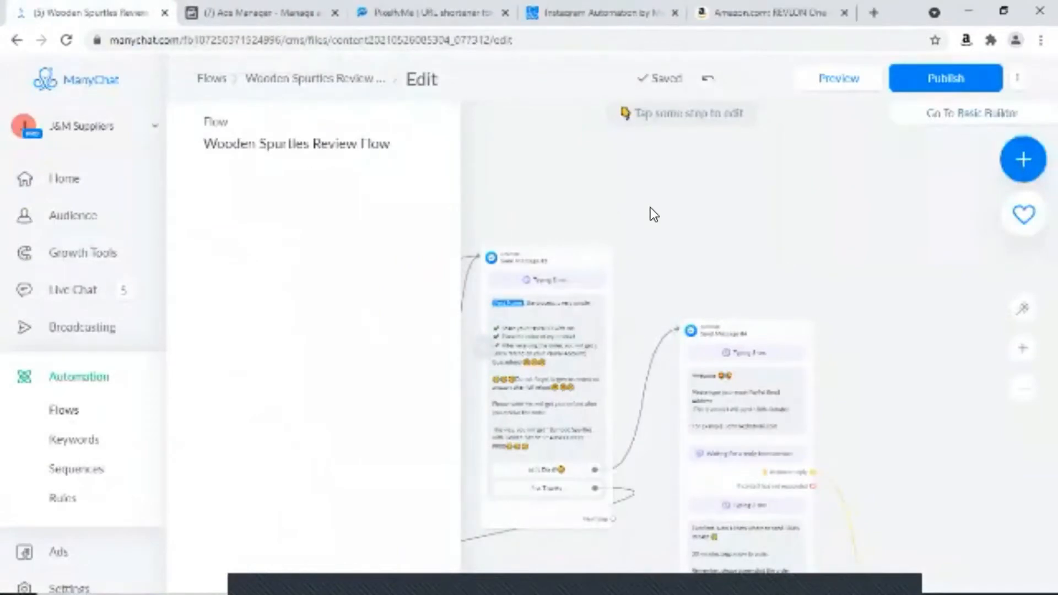
- Duplicate the flow editor's browser tab and open the list of Flows in the copy
scroll(644, 310, down, 3)
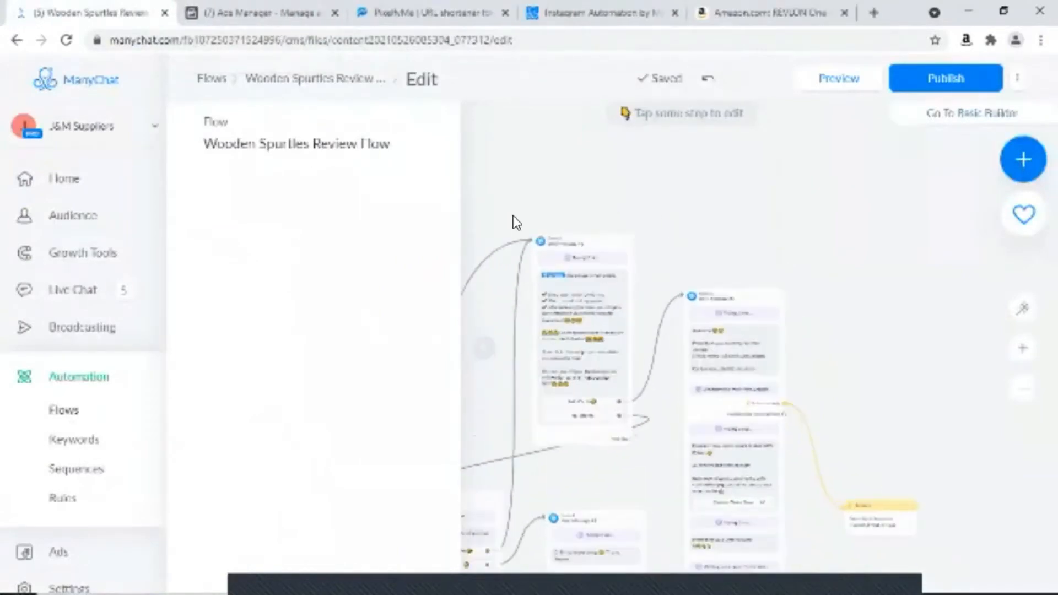
click(594, 169)
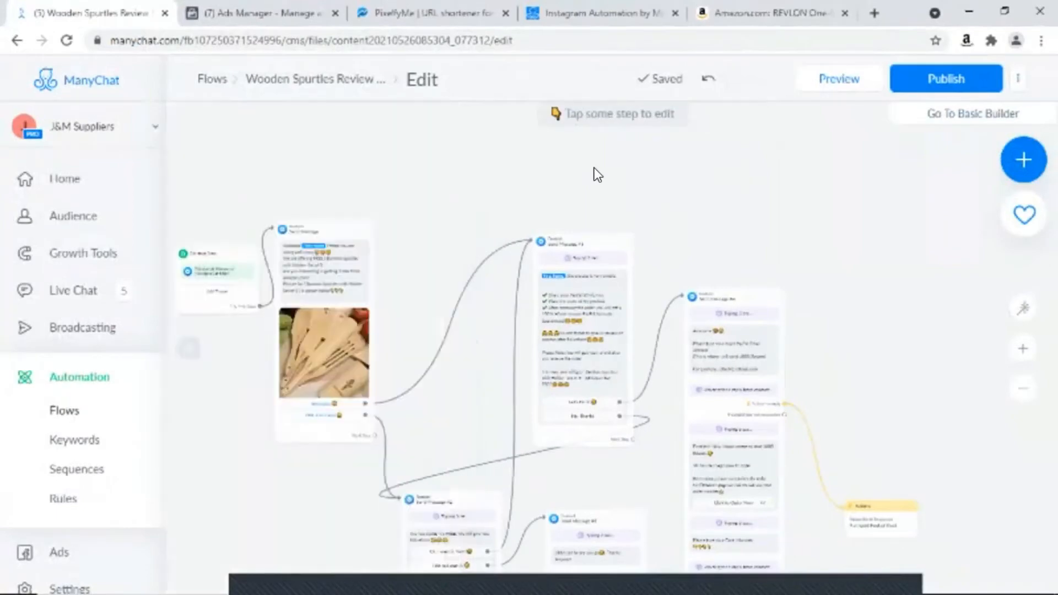
right_click(120, 4)
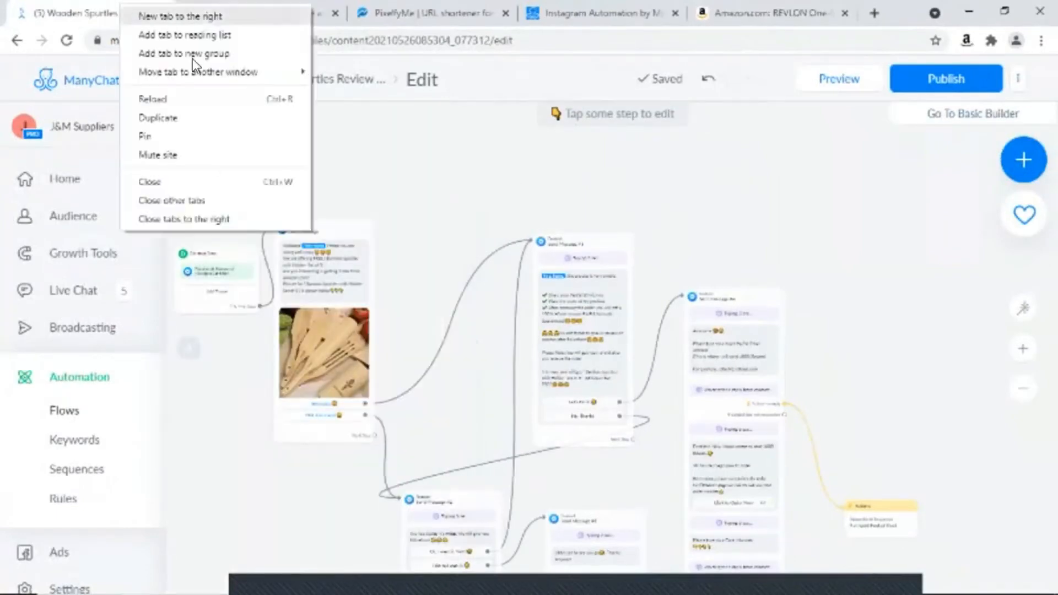
click(183, 122)
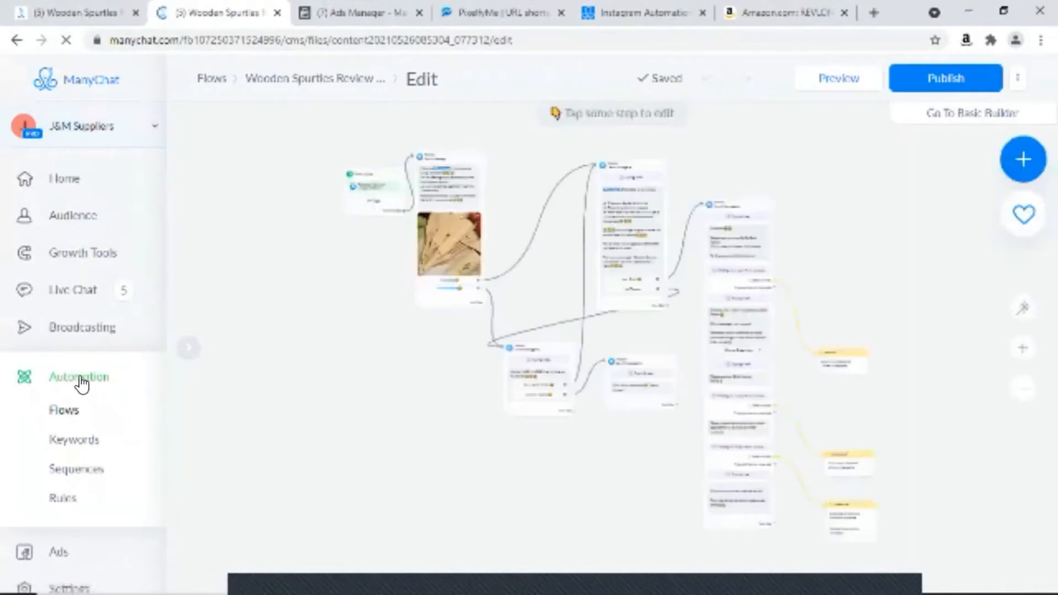
click(57, 414)
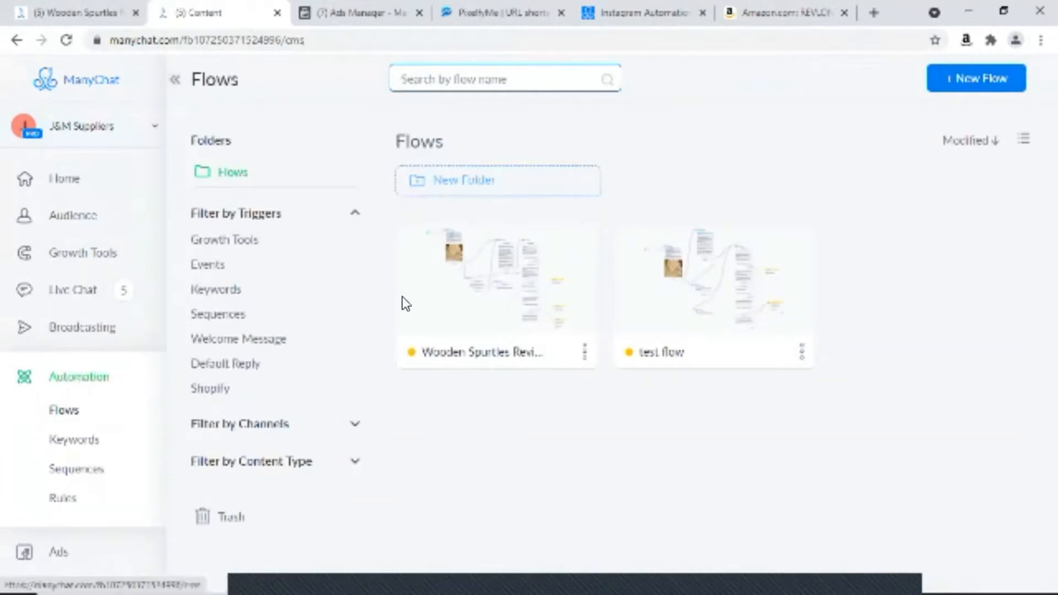
- Create an empty flow named "test flow"
click(952, 78)
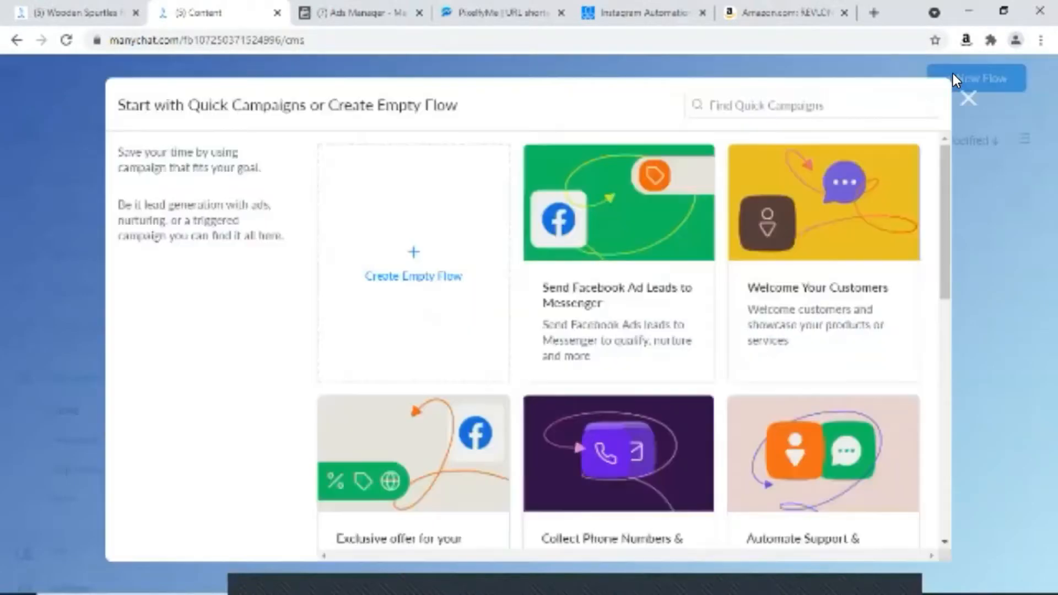
click(413, 275)
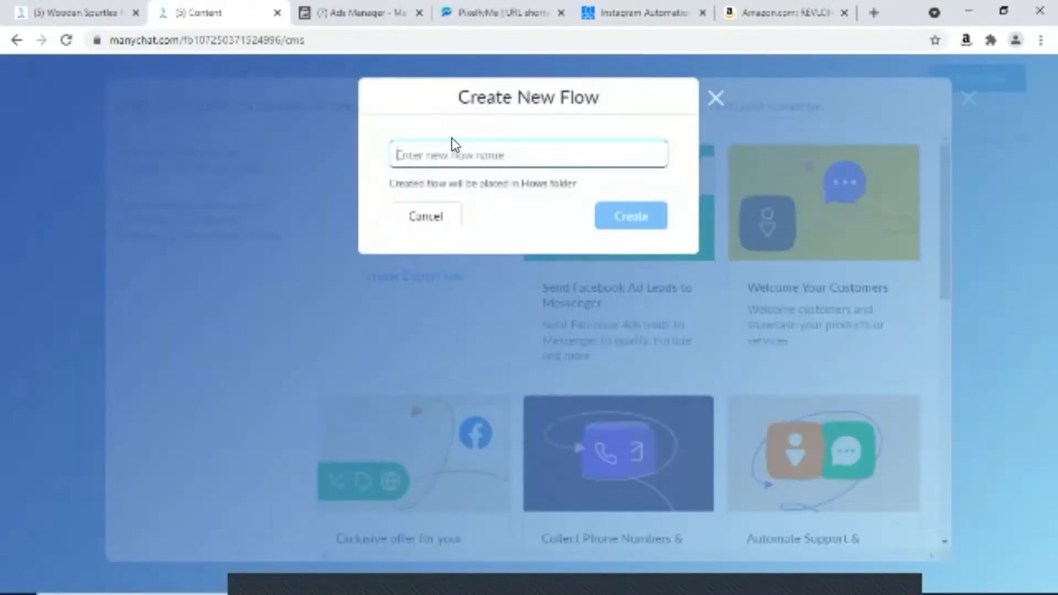
text(test flow)
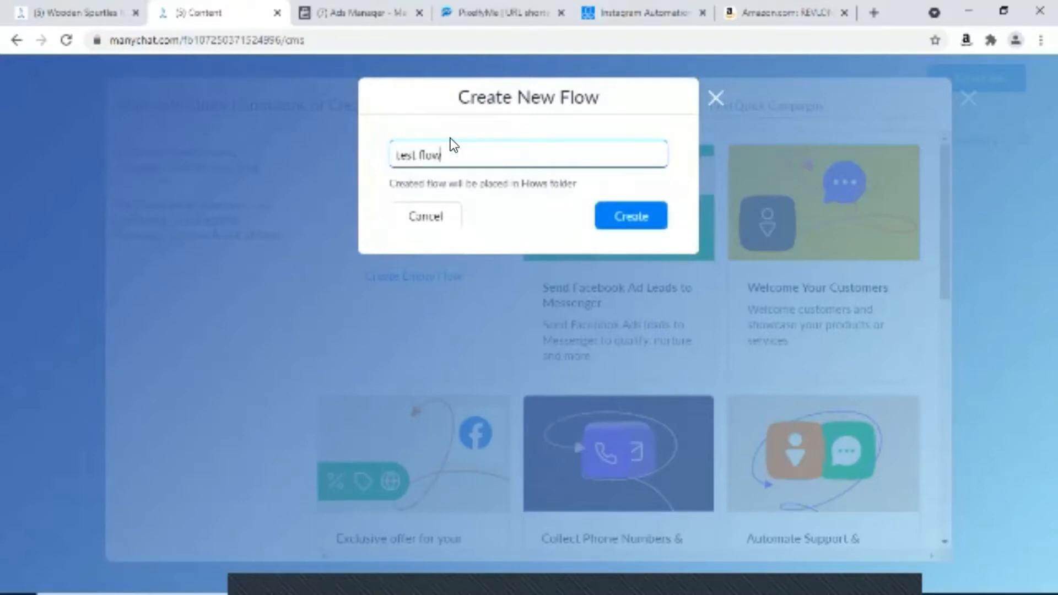
click(603, 223)
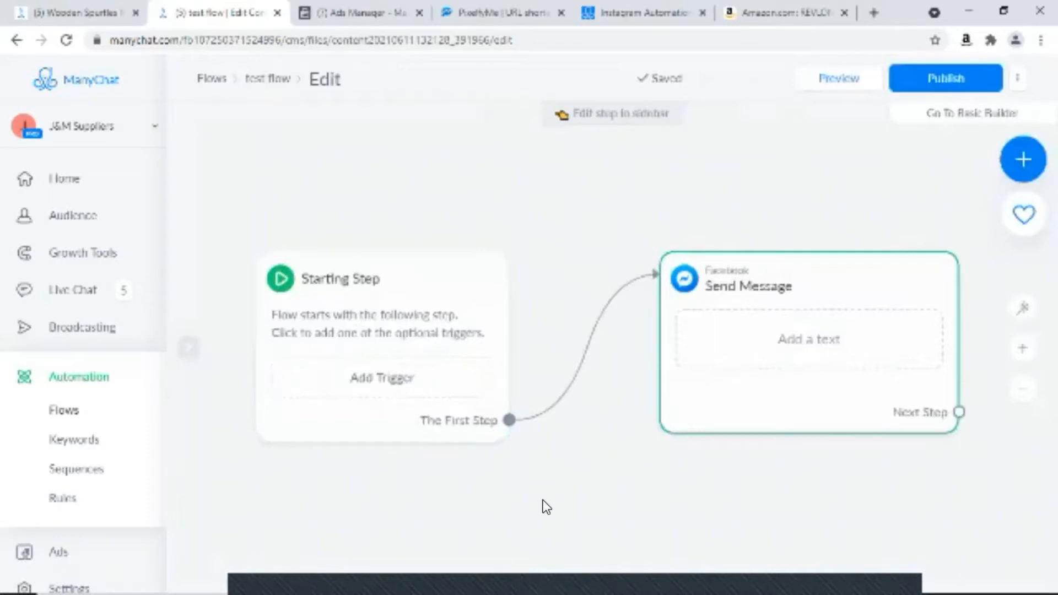
- Move the Send Message step closer to the Starting Step and open its text for editing
drag(543, 500, 484, 442)
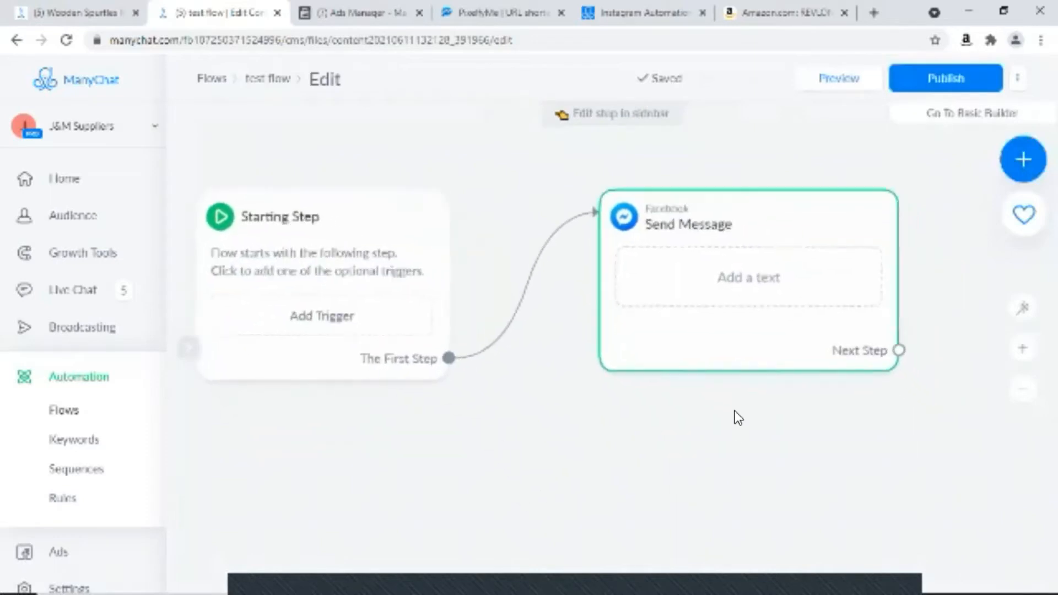
drag(733, 374, 689, 412)
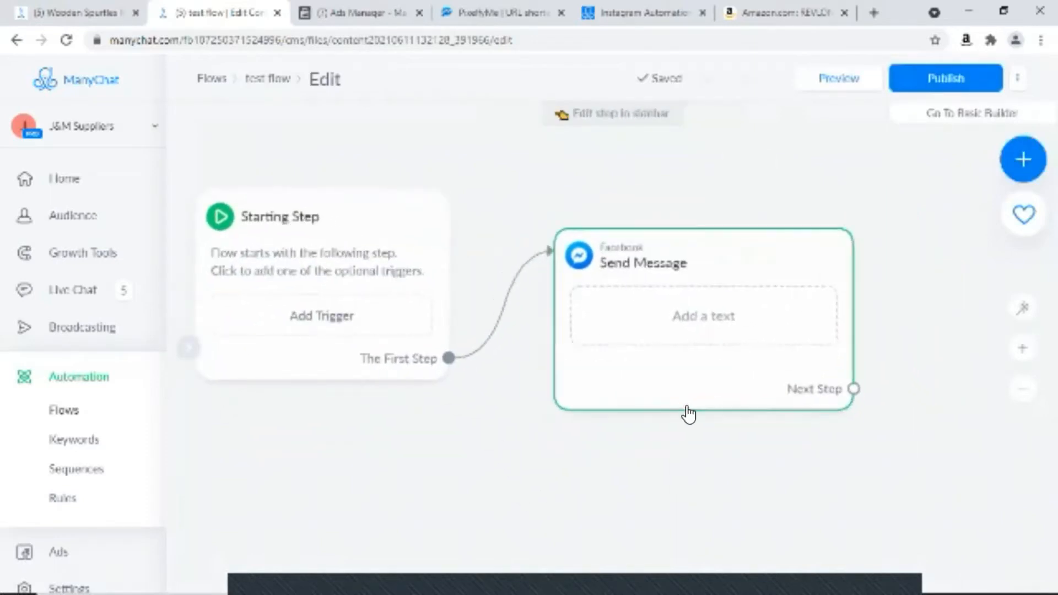
click(703, 307)
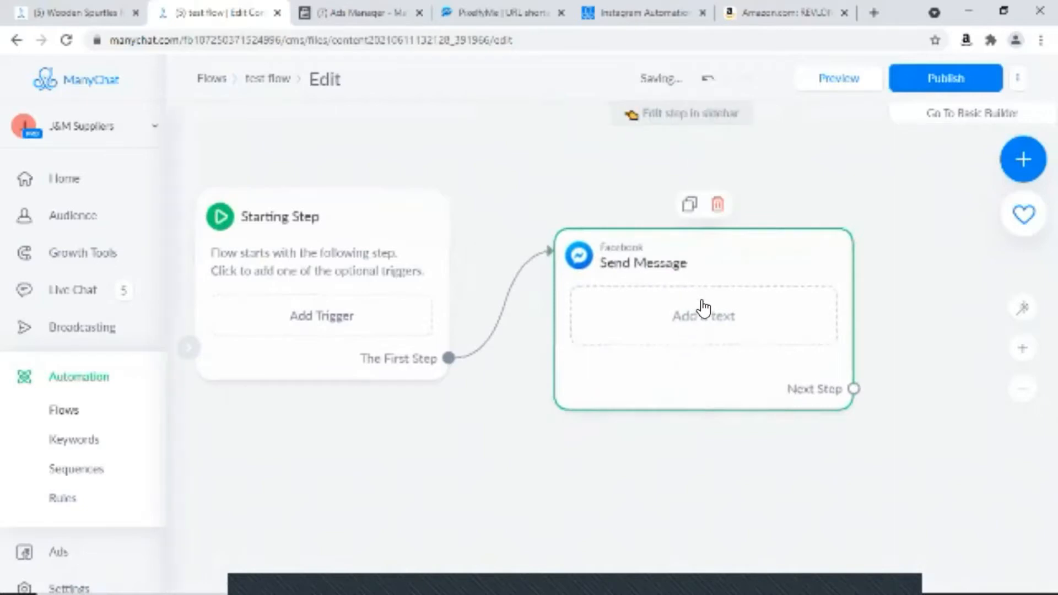
- Copy the entire welcome text from the first Send Message step of the Wooden Spurtles Review Flow
click(114, 11)
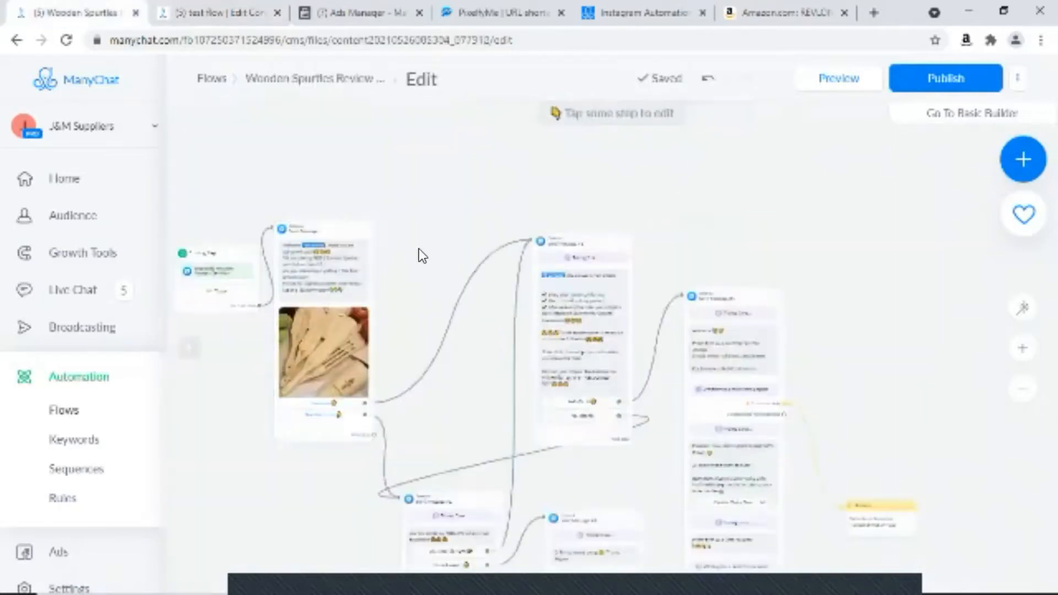
click(358, 284)
click(203, 272)
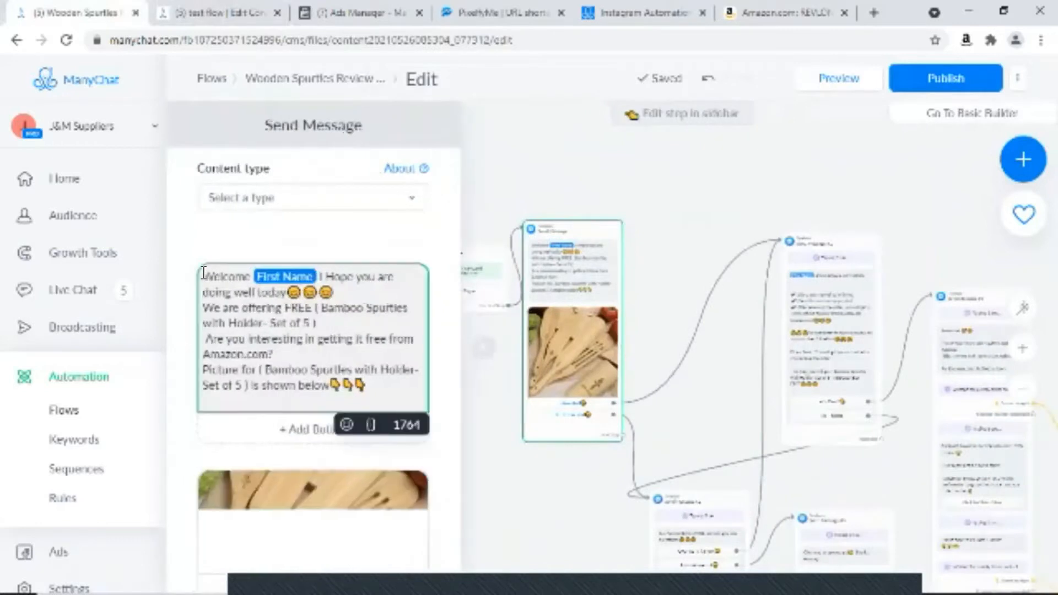
drag(203, 276, 366, 385)
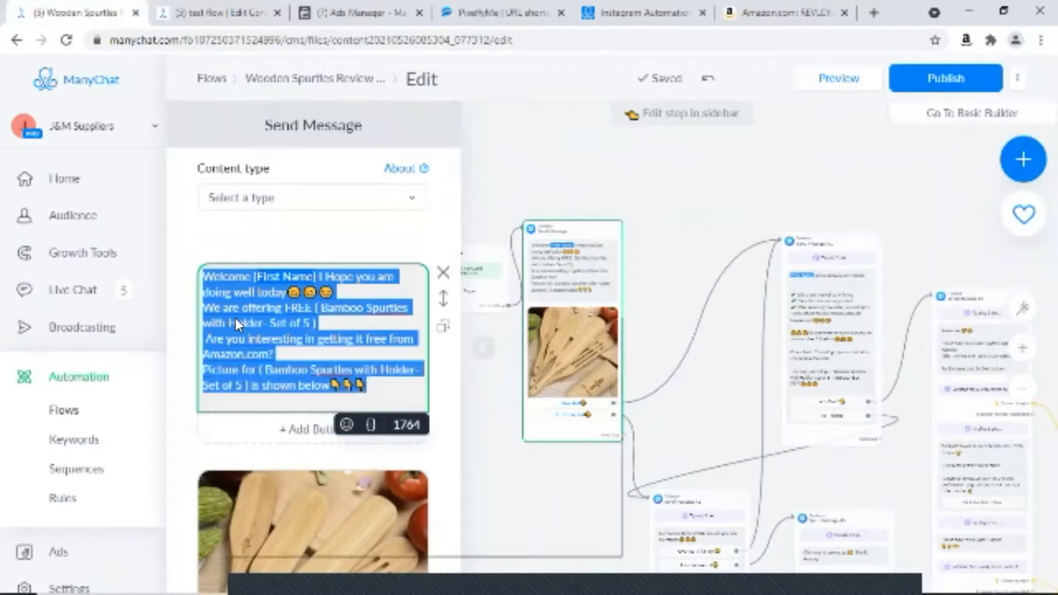
right_click(220, 312)
click(259, 369)
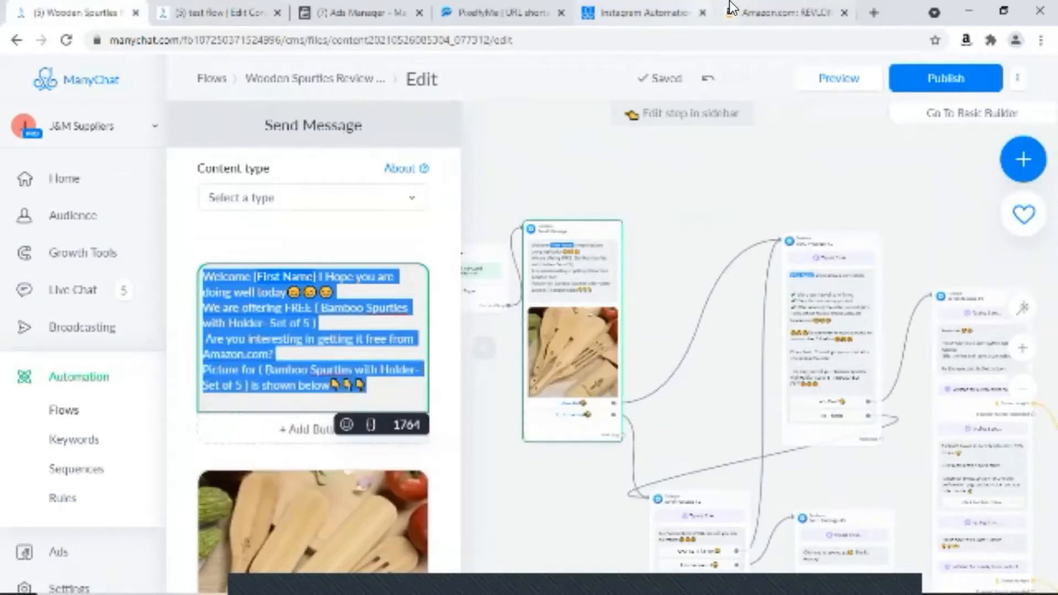
- Paste the copied welcome text into the empty text block of the test flow's Send Message step
click(194, 8)
click(597, 306)
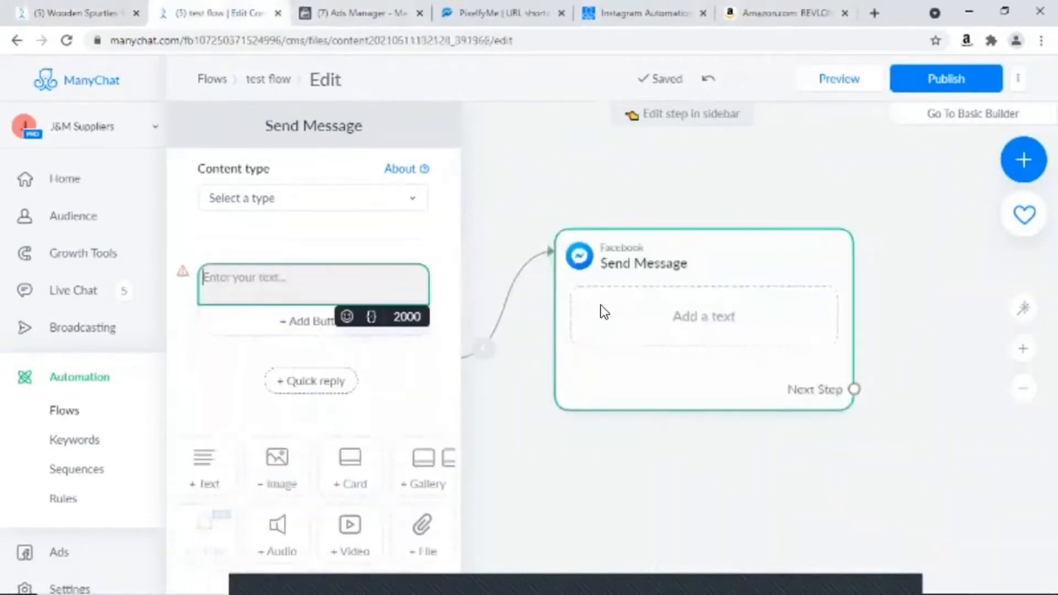
right_click(246, 283)
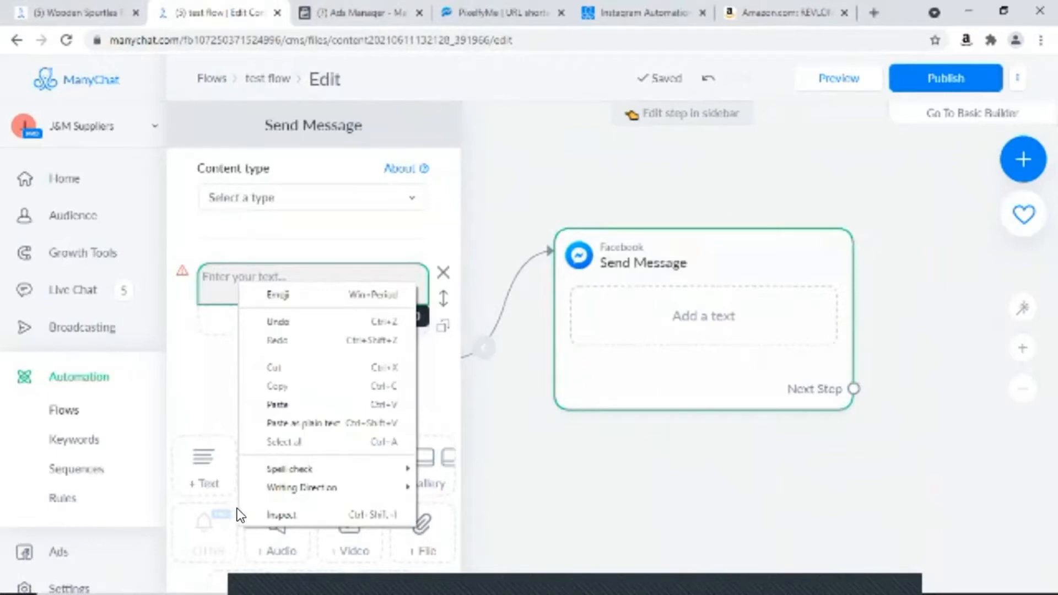
right_click(208, 275)
click(249, 397)
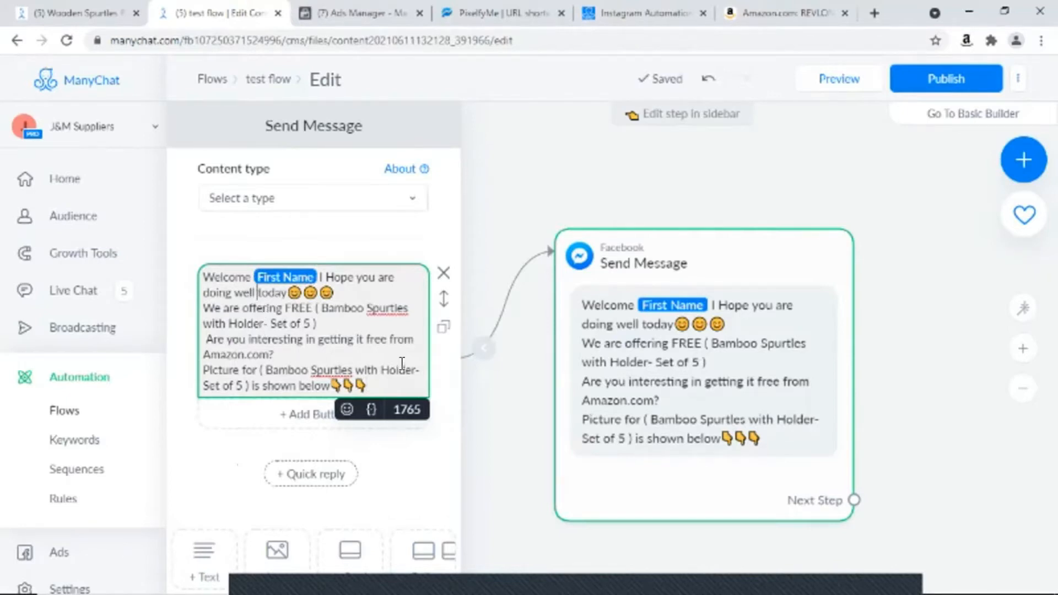
- Examine the system fields that can be inserted in the welcome text and the content blocks available for the Send Message step
click(371, 410)
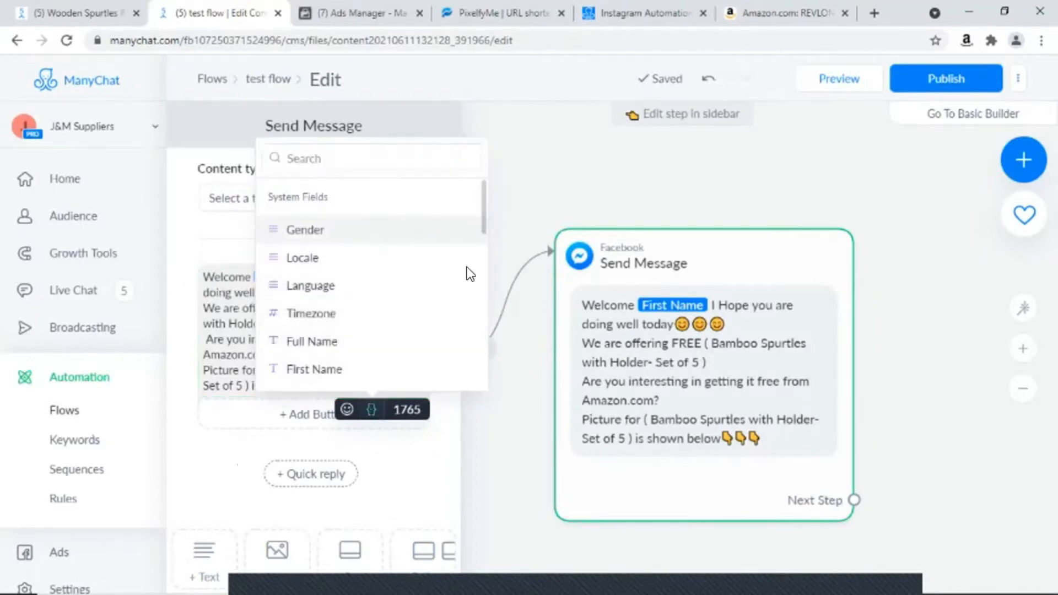
click(508, 213)
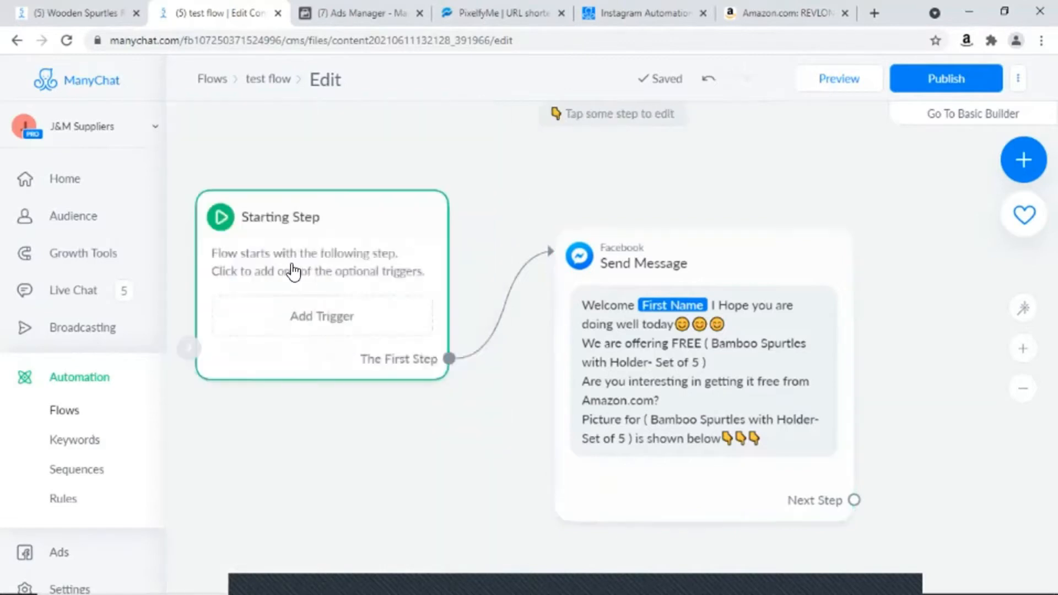
click(672, 334)
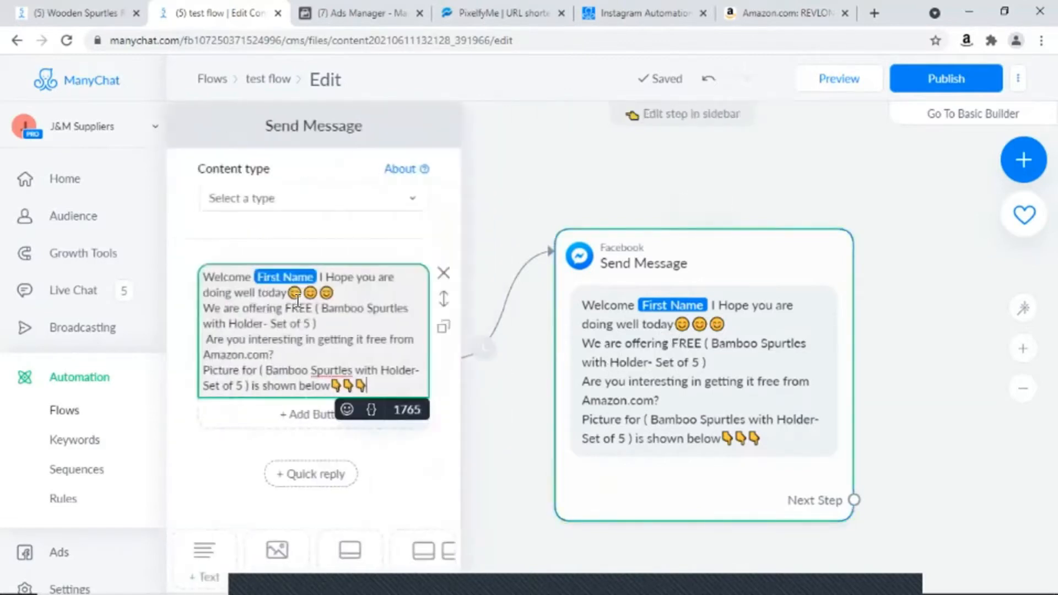
scroll(348, 358, down, 2)
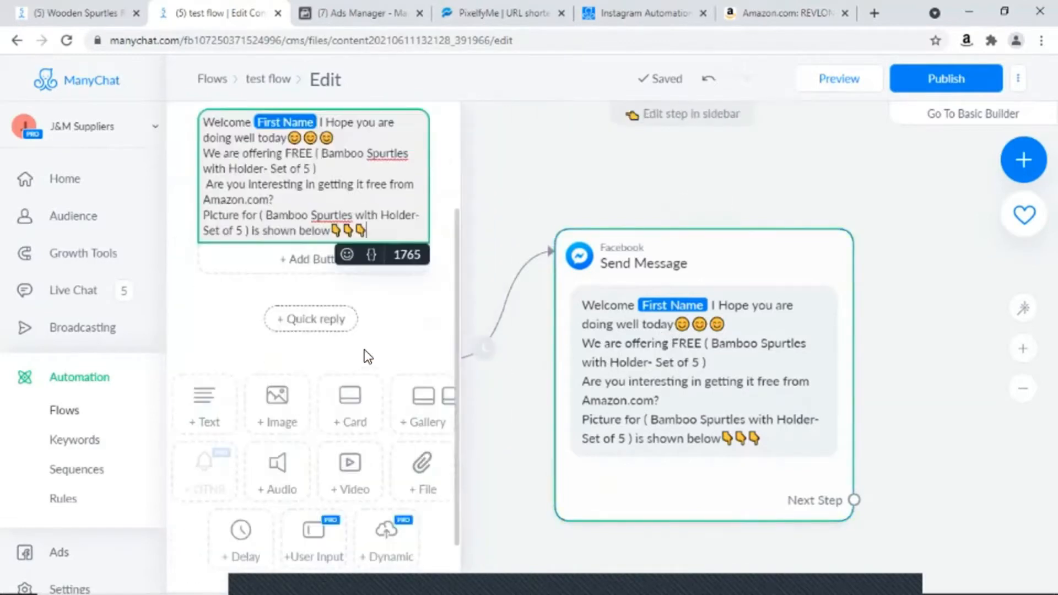
scroll(368, 351, up, 1)
- Check the product image and reply buttons below the first message's text in the Wooden Spurtles Review Flow, and return to the test flow
click(44, 10)
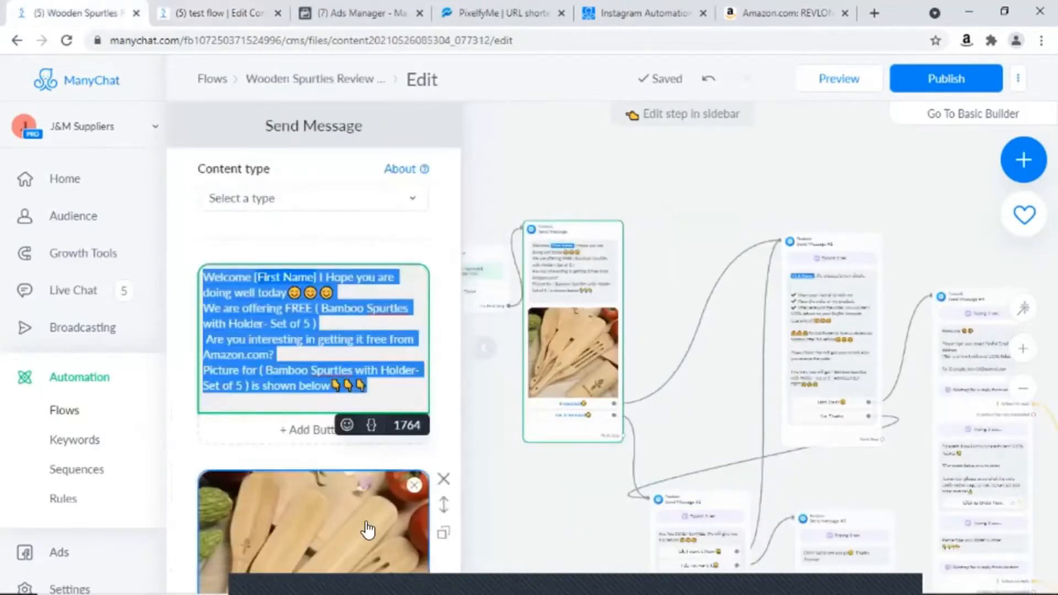
scroll(331, 503, down, 3)
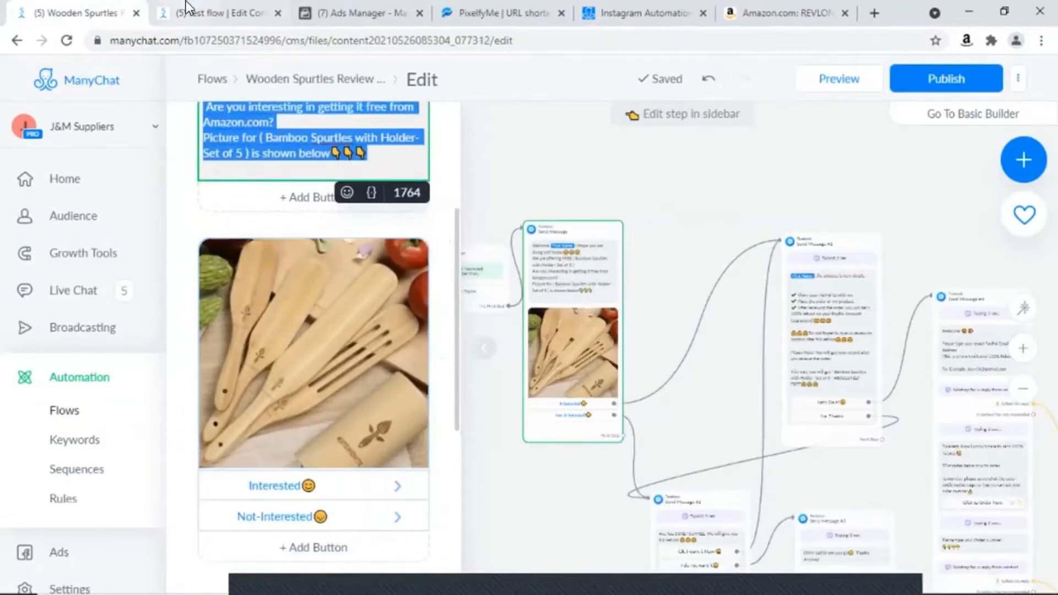
click(215, 13)
scroll(309, 424, up, 3)
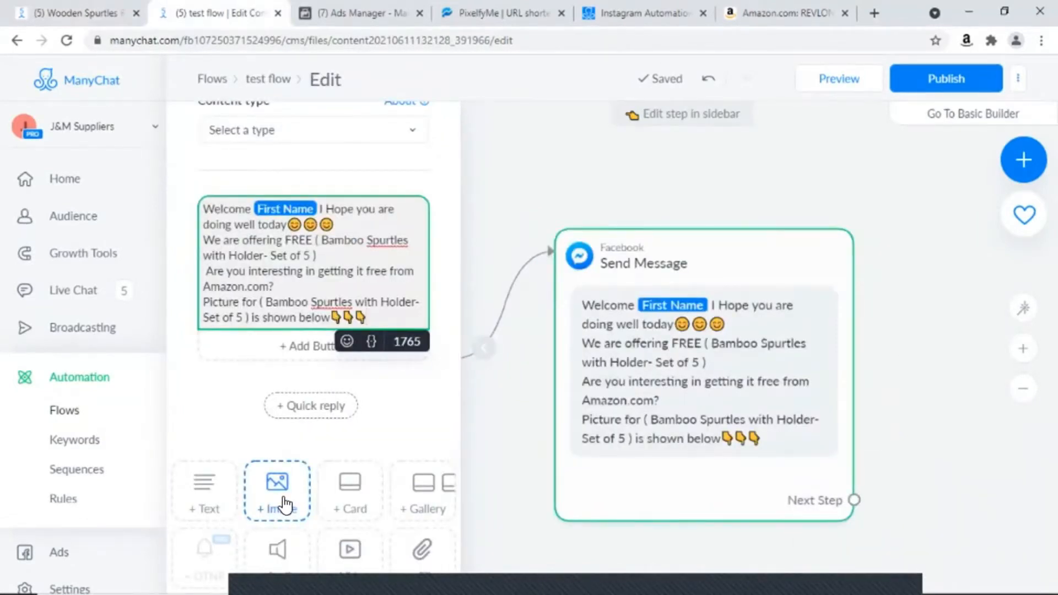
- Add an image block below the welcome text in the test flow's first message and upload the wooden spurtles product photo
drag(283, 503, 336, 332)
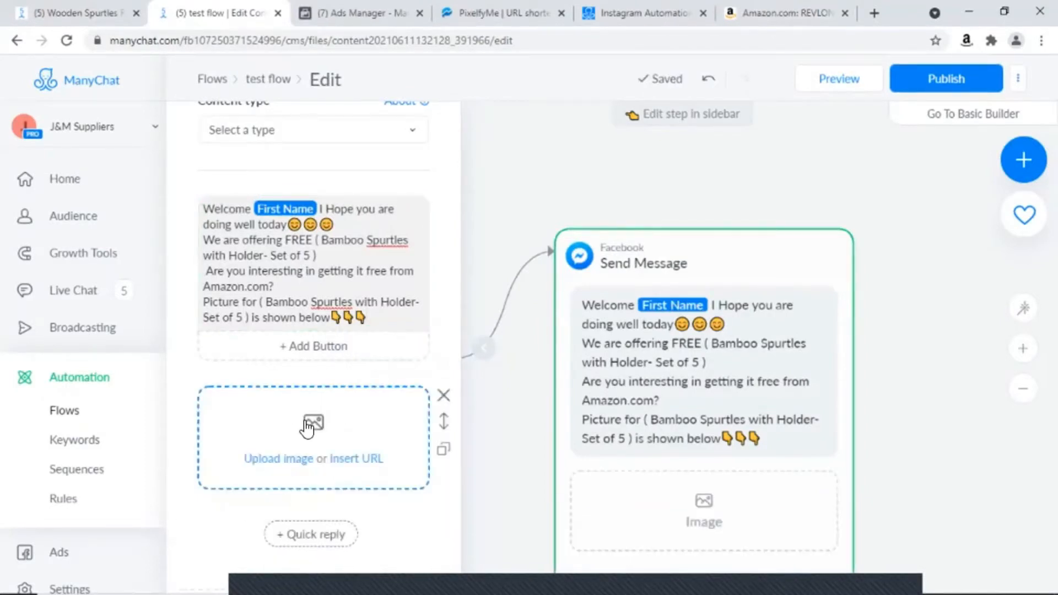
click(307, 430)
scroll(325, 378, up, 1)
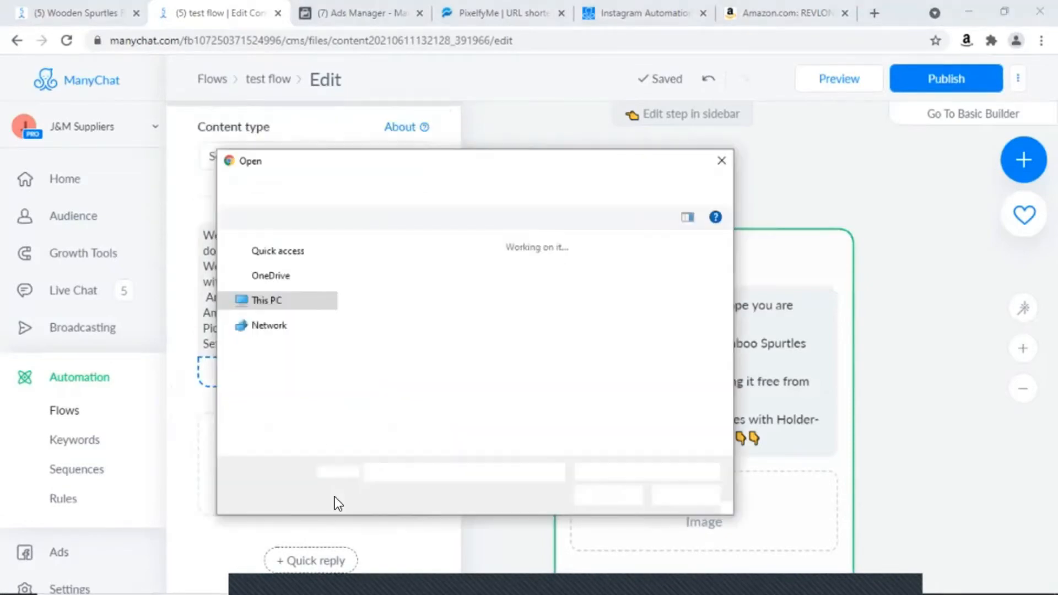
double_click(477, 405)
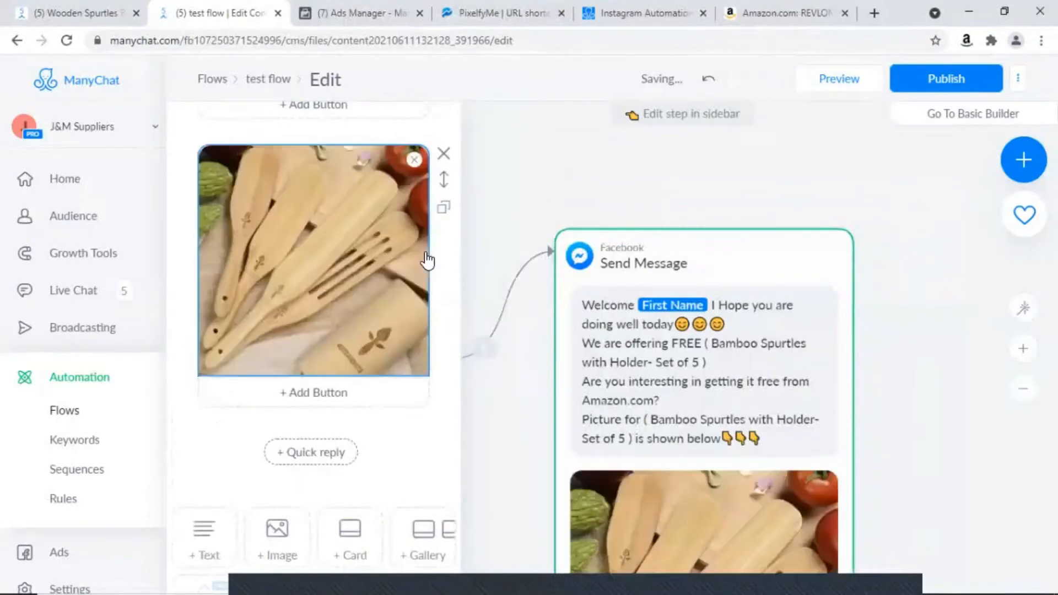
scroll(426, 258, up, 3)
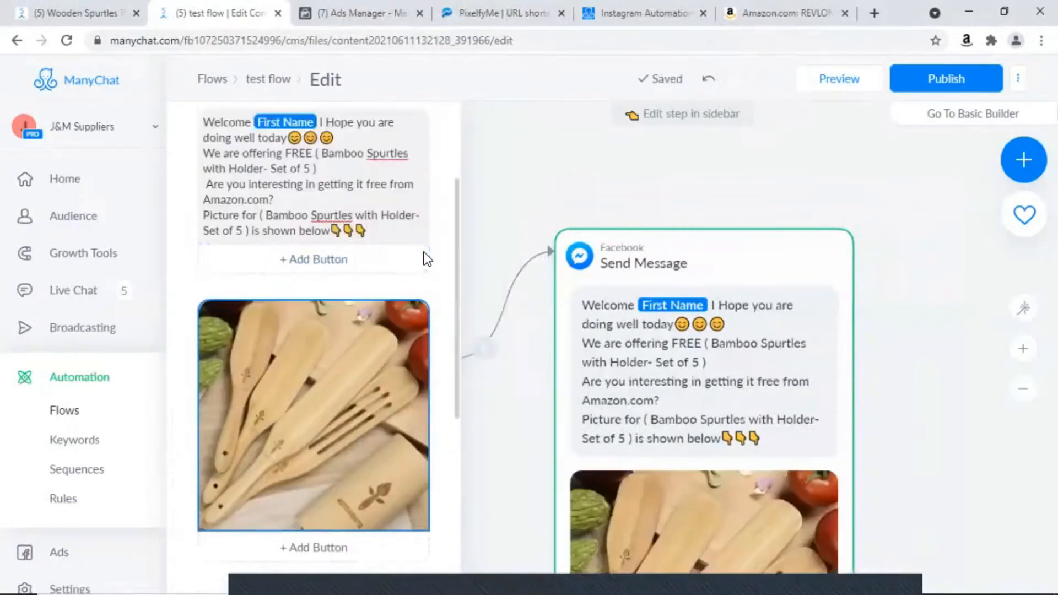
- Check the reply buttons in the Wooden Spurtles Review Flow, and add an "Interested😊" button under the test flow's product image
click(113, 8)
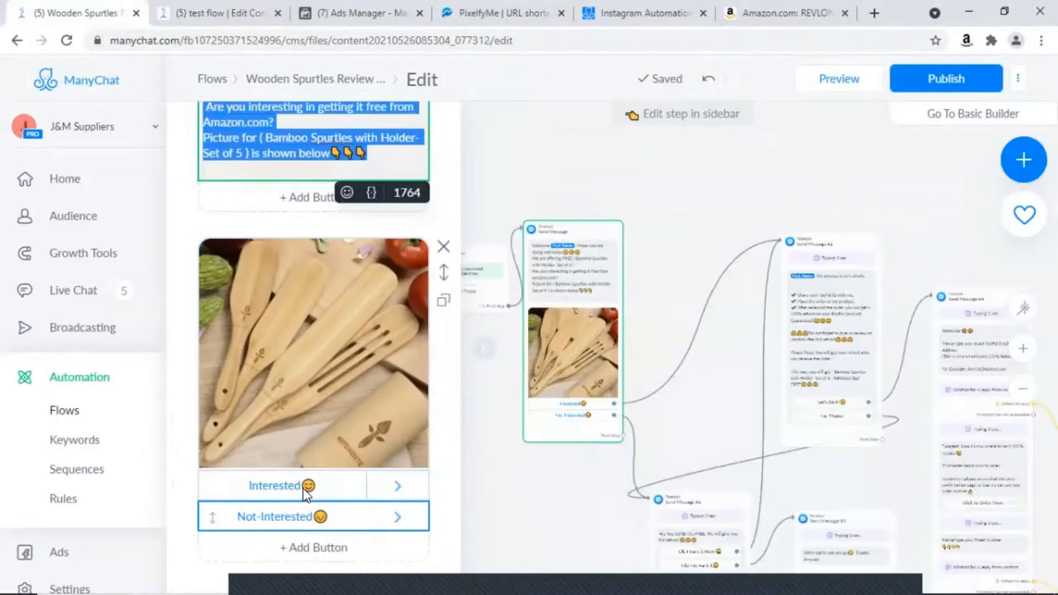
click(240, 8)
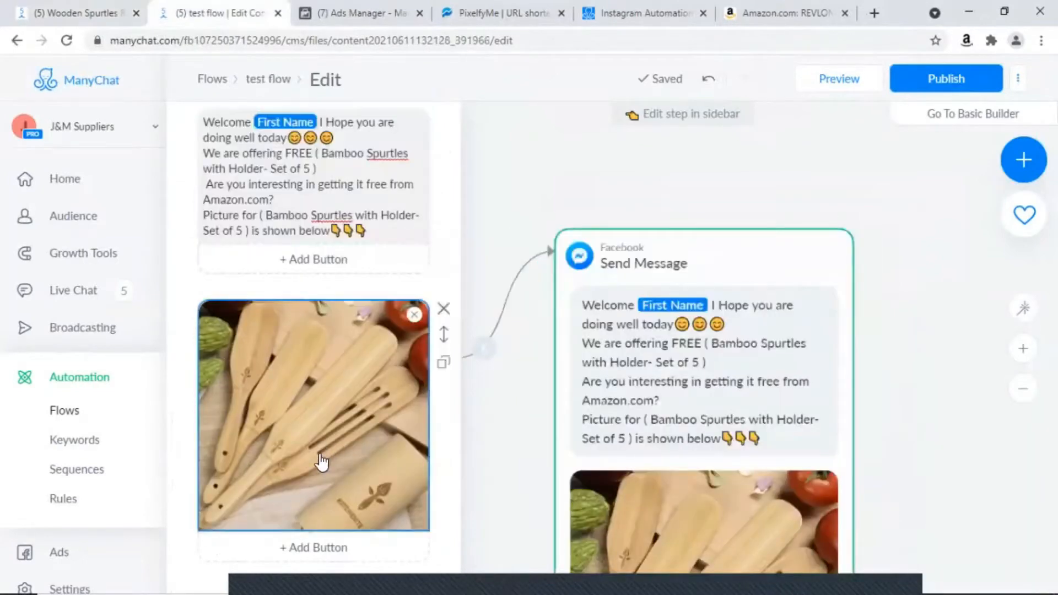
scroll(314, 408, down, 4)
scroll(300, 343, down, 1)
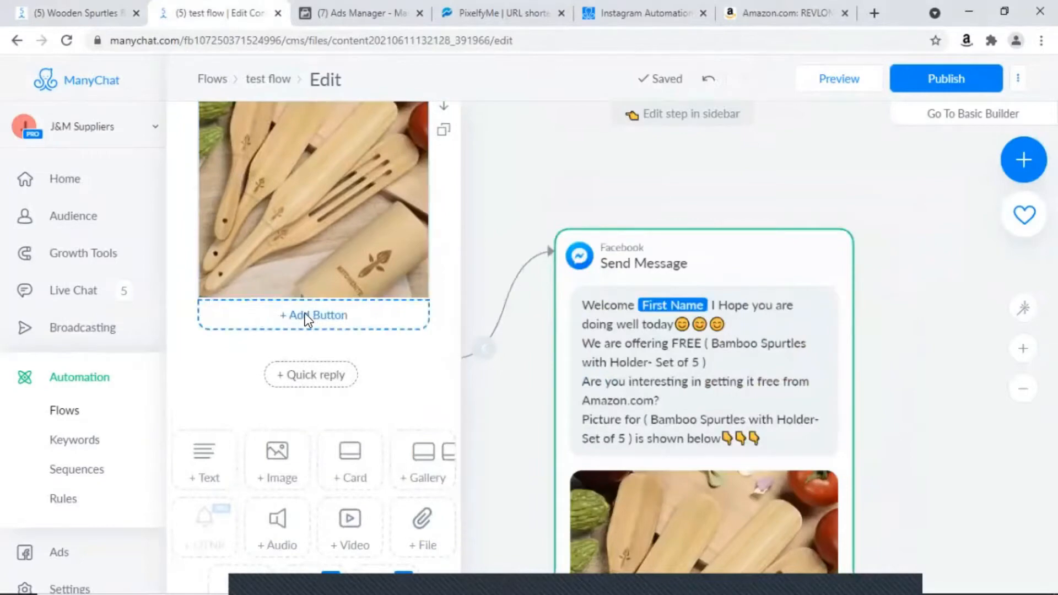
click(305, 314)
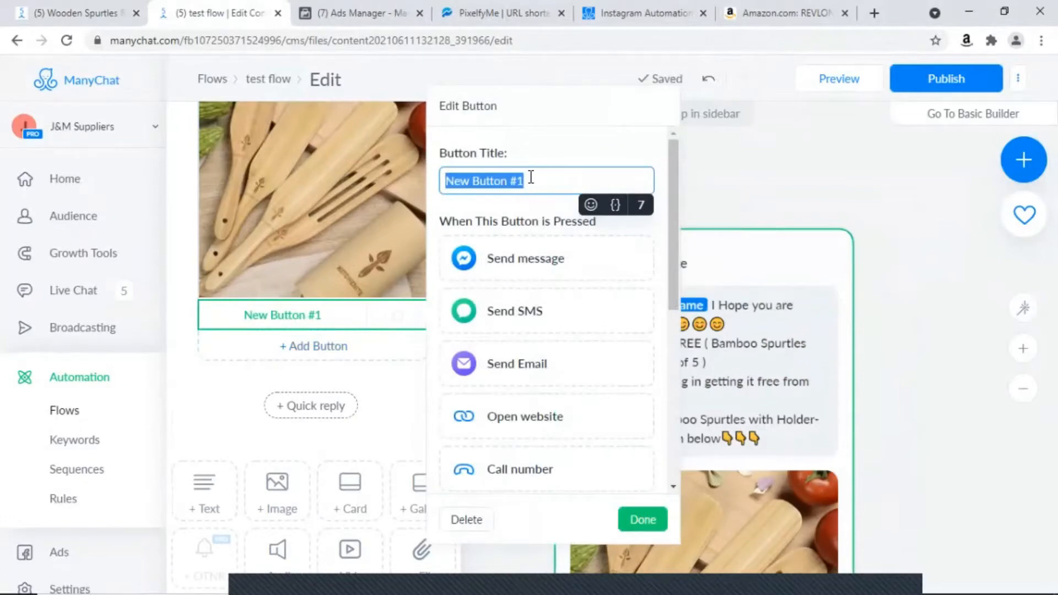
key(BackSpace)
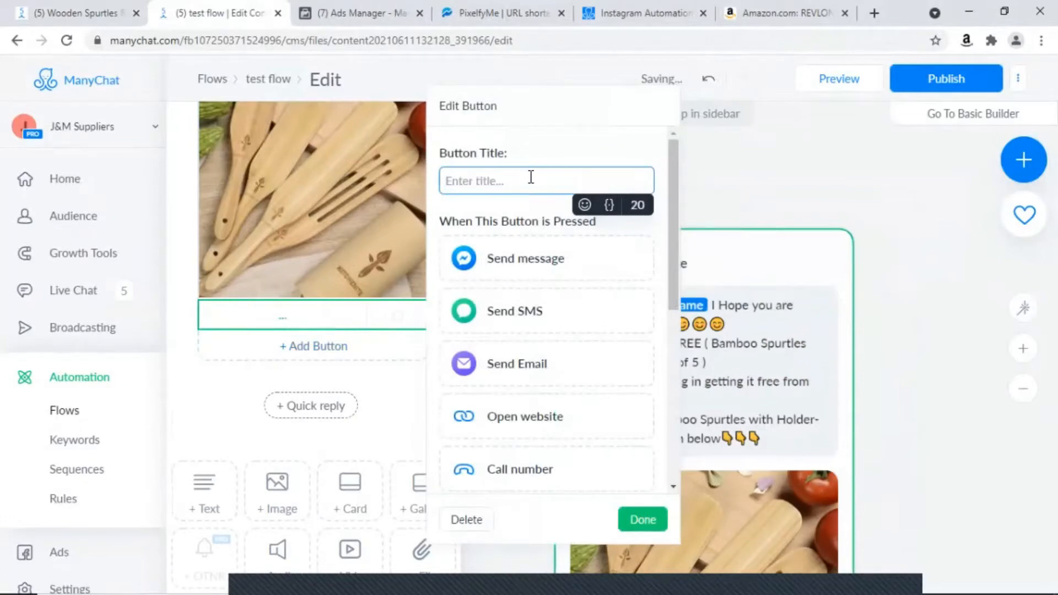
text(Interested)
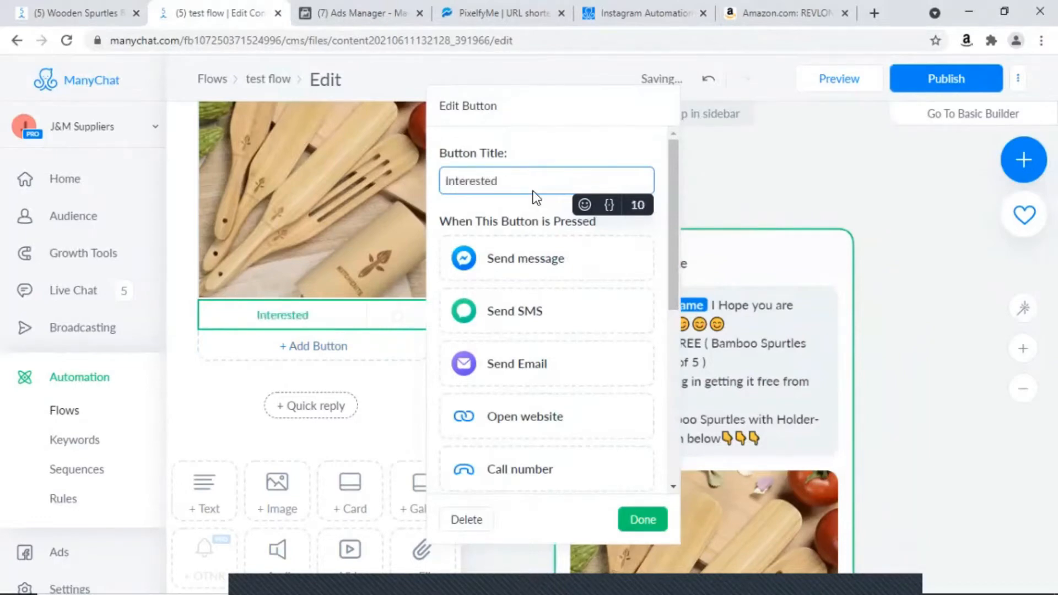
click(584, 206)
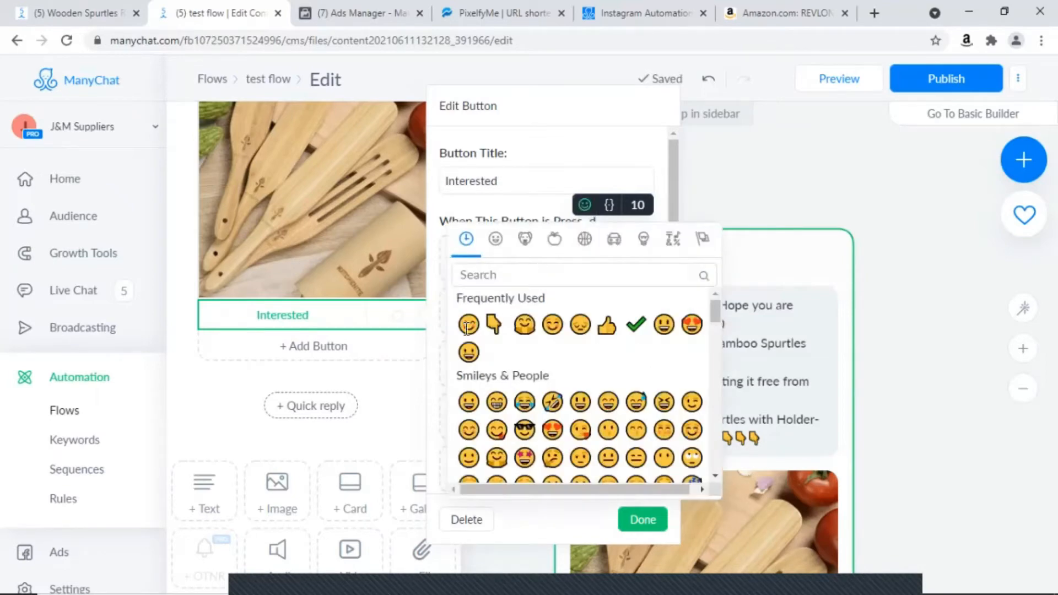
click(467, 325)
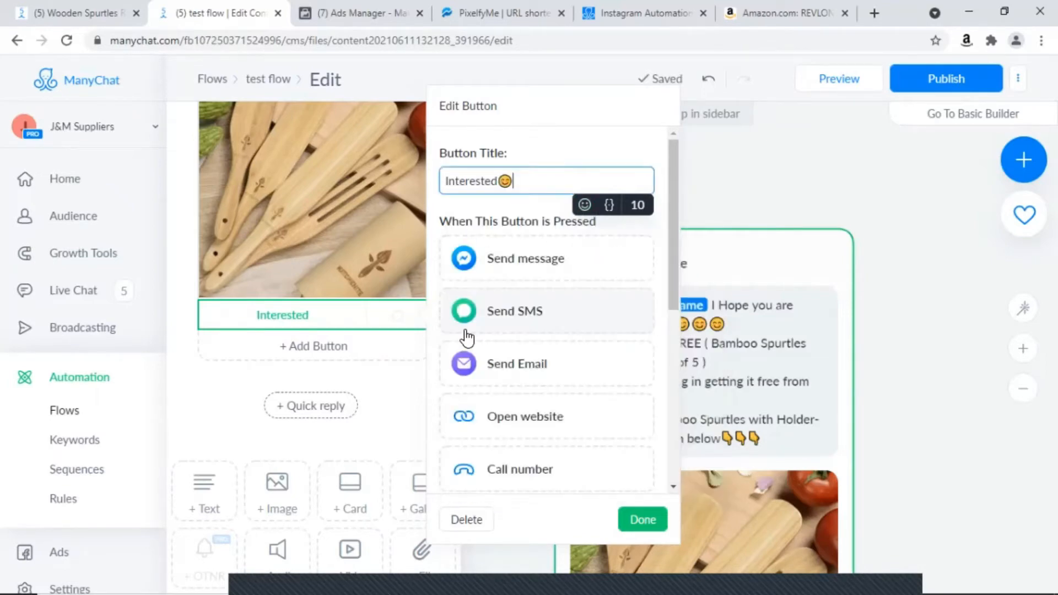
- Add a second button under the product image titled "Non-Interested" with a sad-face emoji, and close the button editor
click(315, 340)
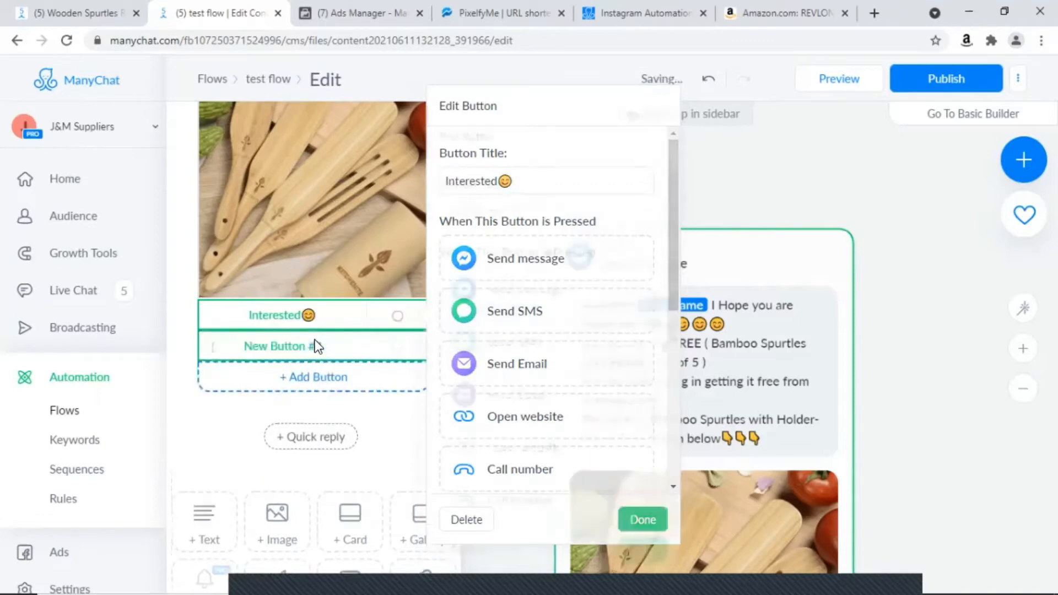
key(BackSpace)
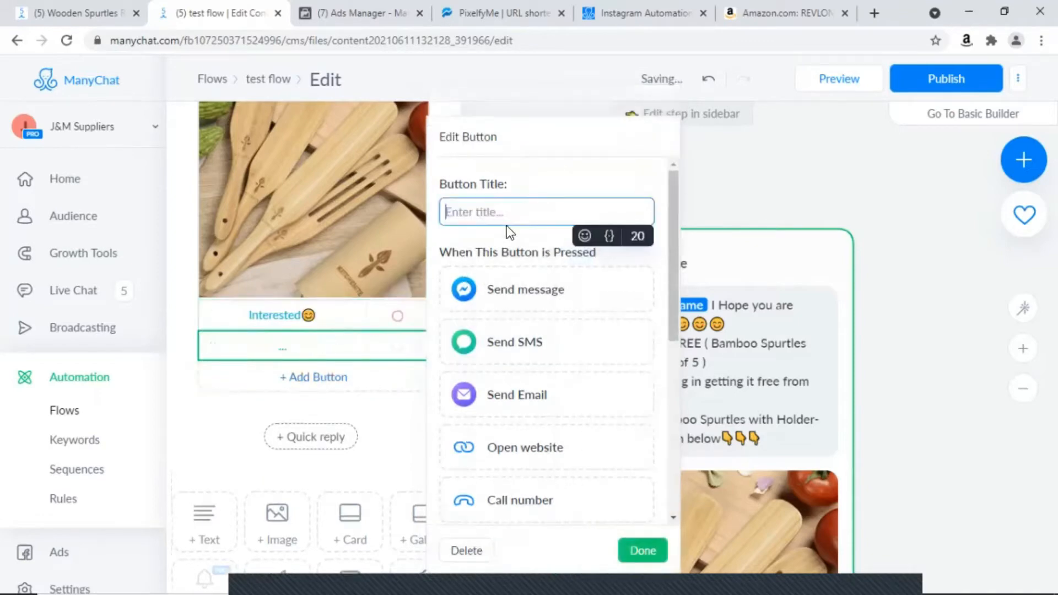
text(Non)
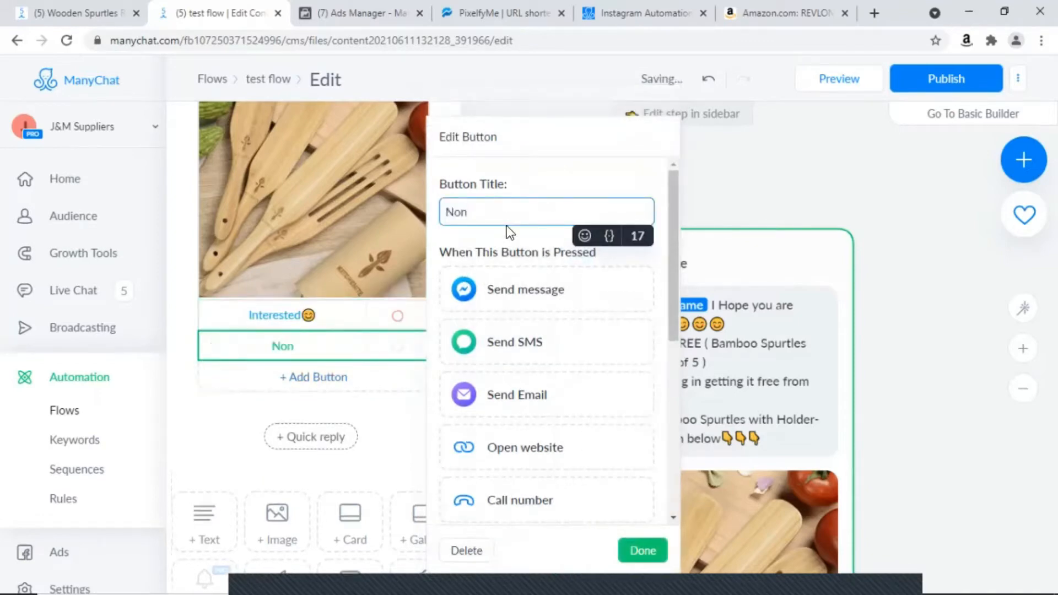
text(-Intee)
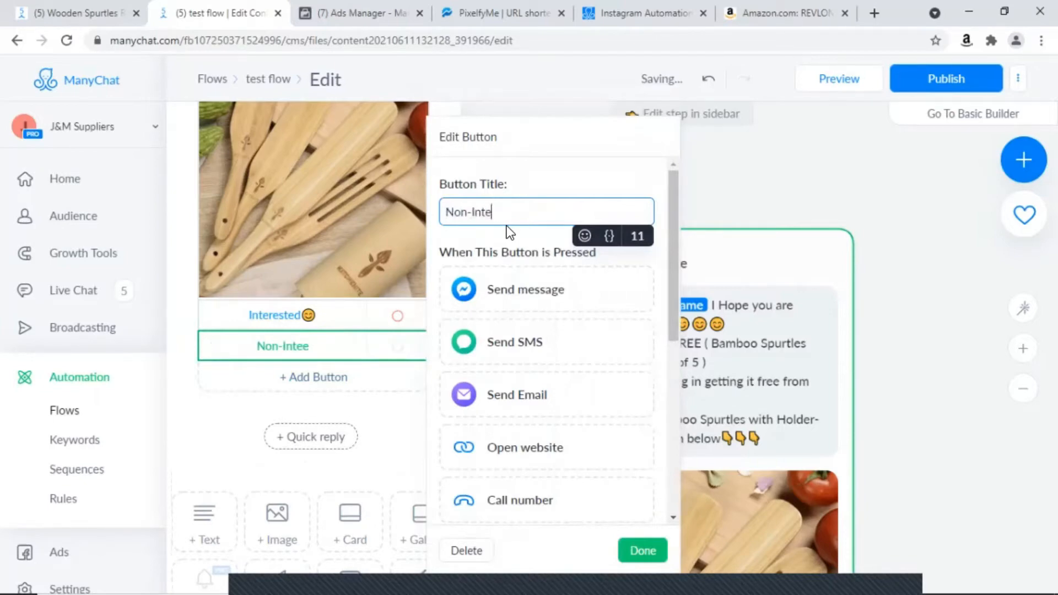
key(BackSpace)
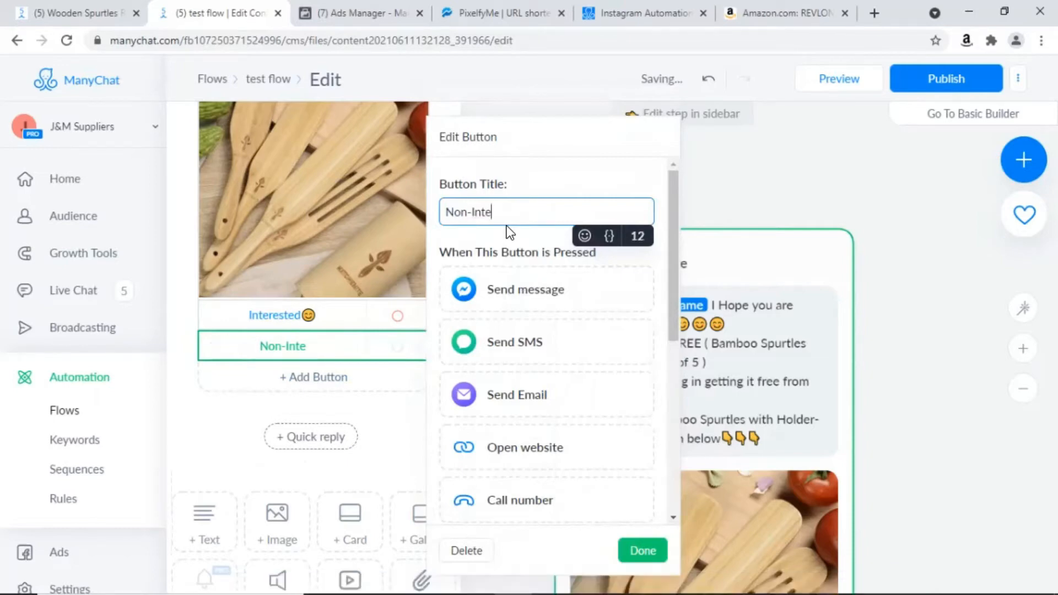
text(rested)
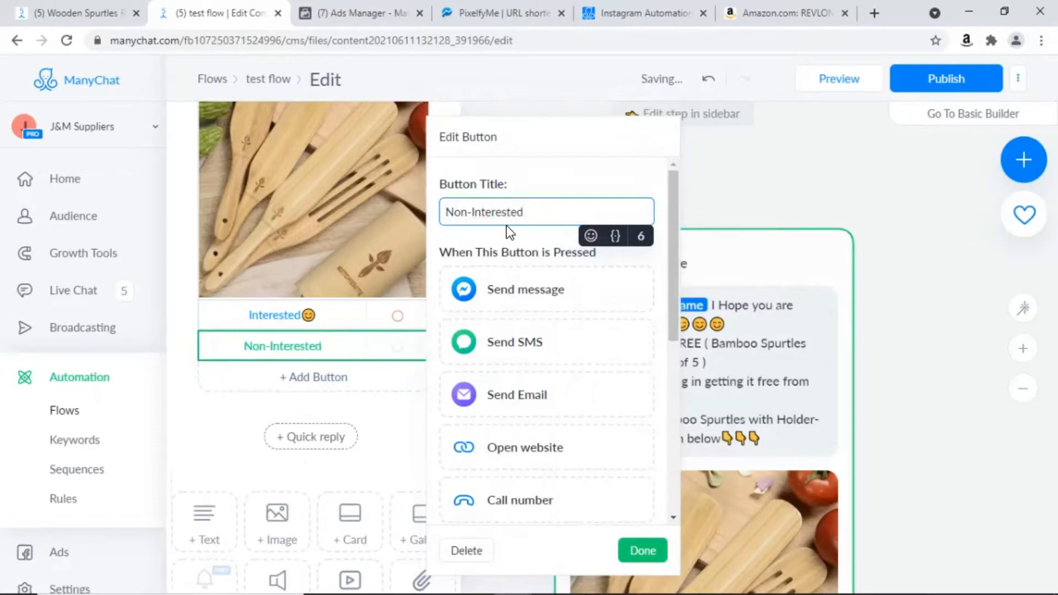
click(590, 240)
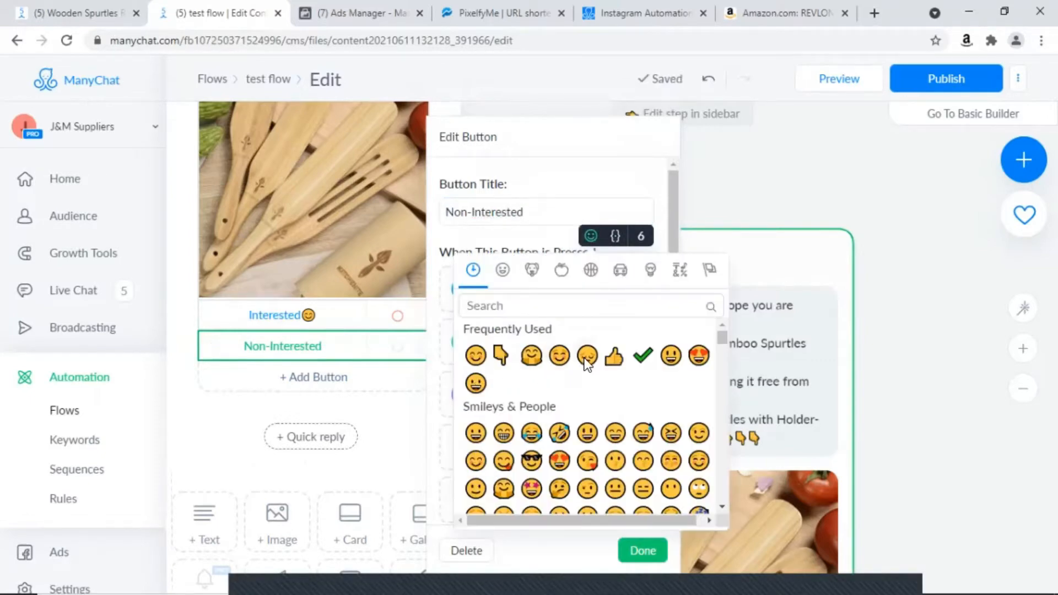
click(586, 357)
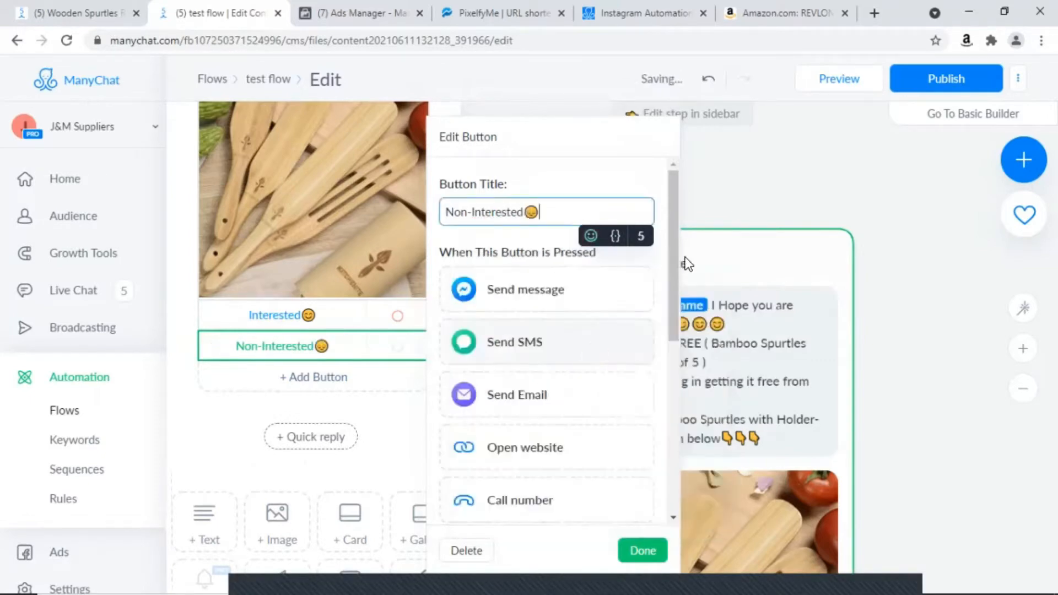
click(362, 421)
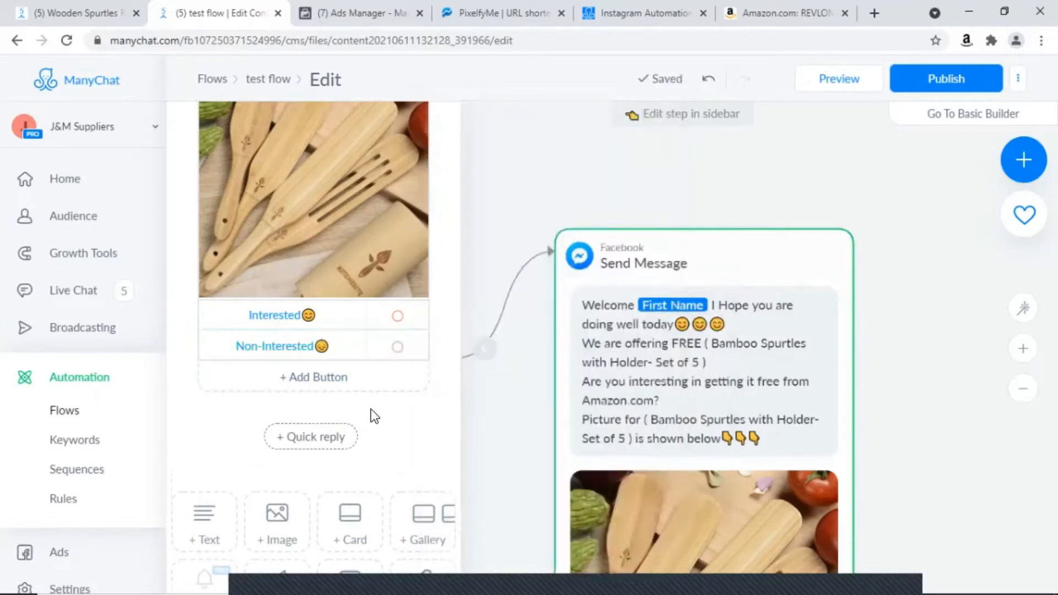
- Add a Facebook Send Message step to the test flow, place it beside the first message and open its text block
click(485, 407)
scroll(666, 327, down, 5)
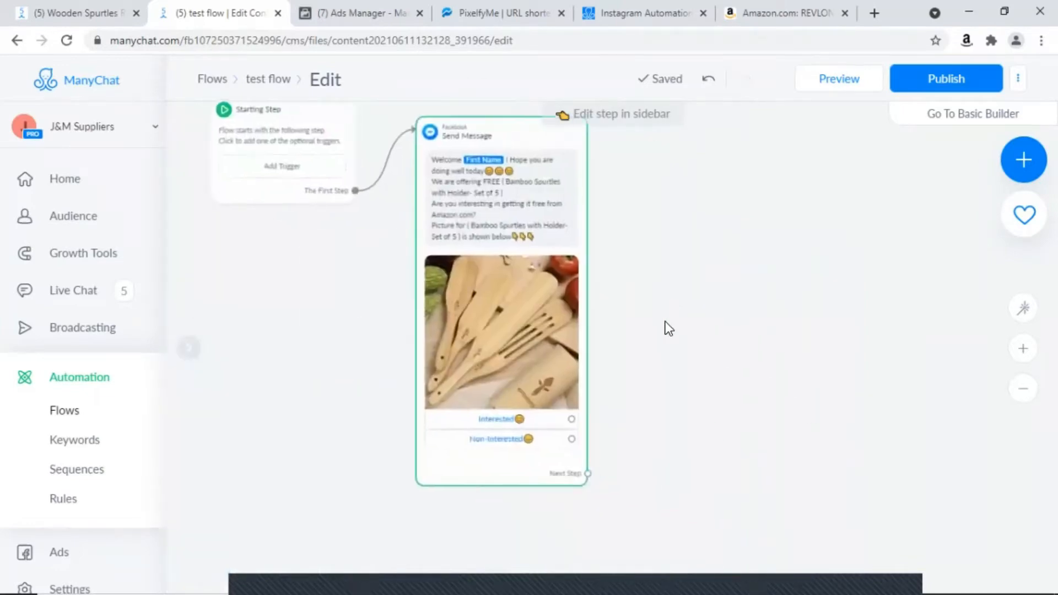
scroll(676, 379, down, 1)
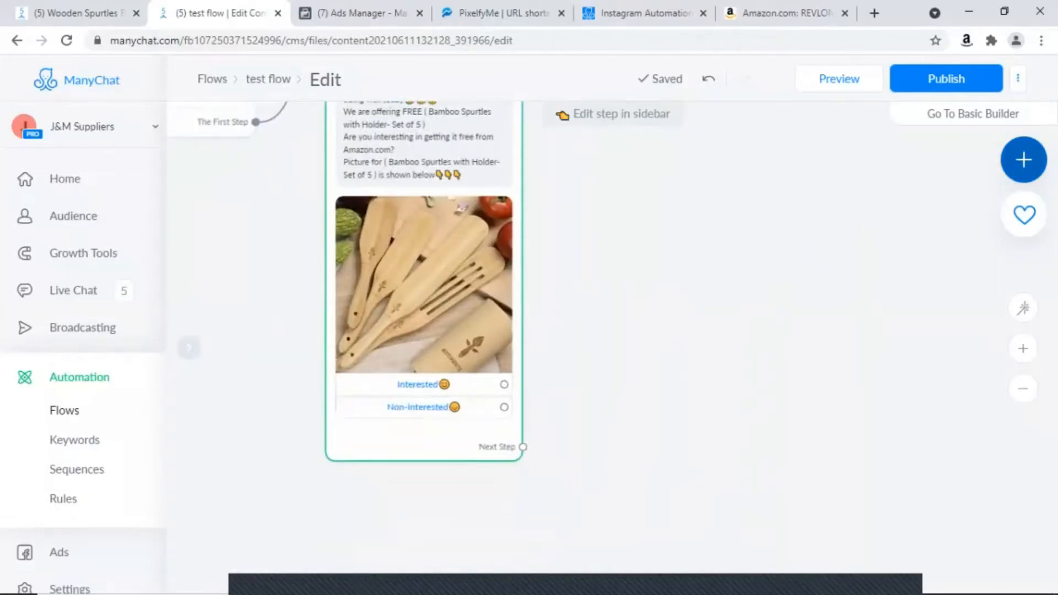
click(1023, 160)
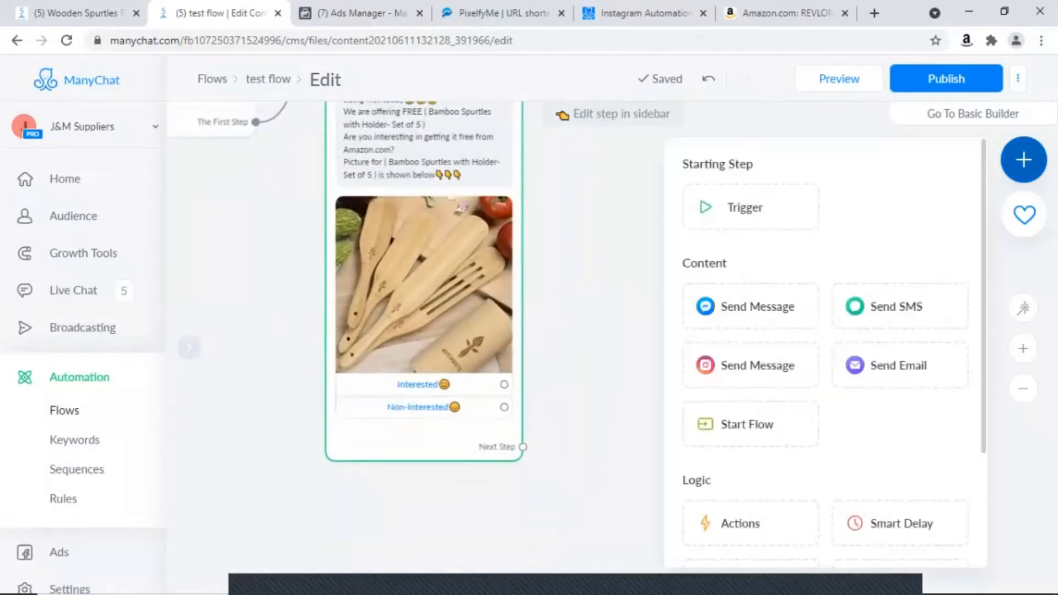
click(730, 309)
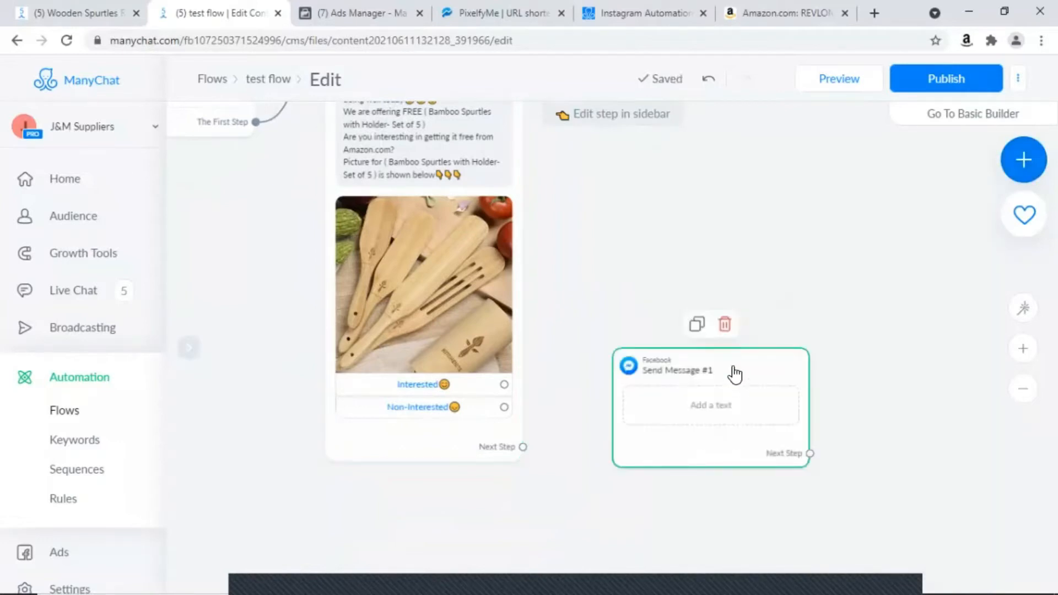
drag(735, 371, 738, 332)
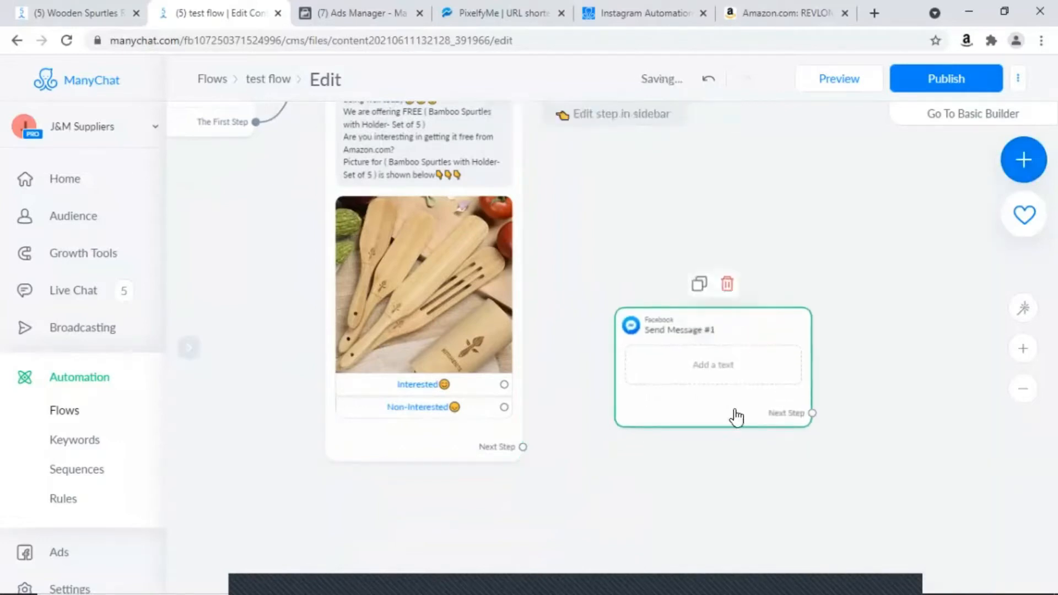
click(705, 382)
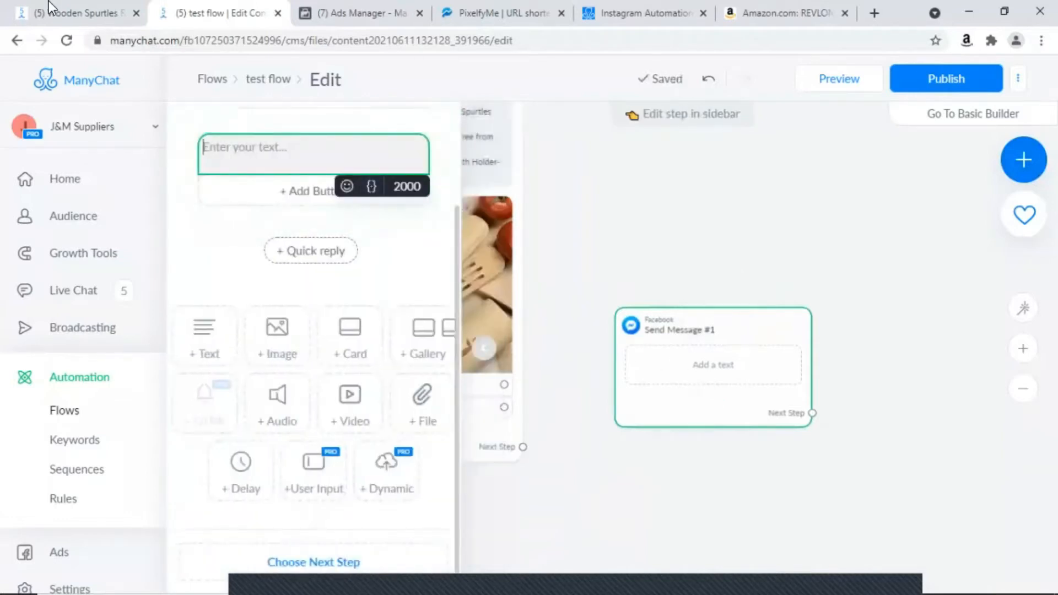
- Copy the "Are You SURE? It's FREE. We will give you full refund." text with its emojis from Send Message #2 in the Wooden Spurtles Review Flow
click(51, 7)
scroll(593, 414, down, 3)
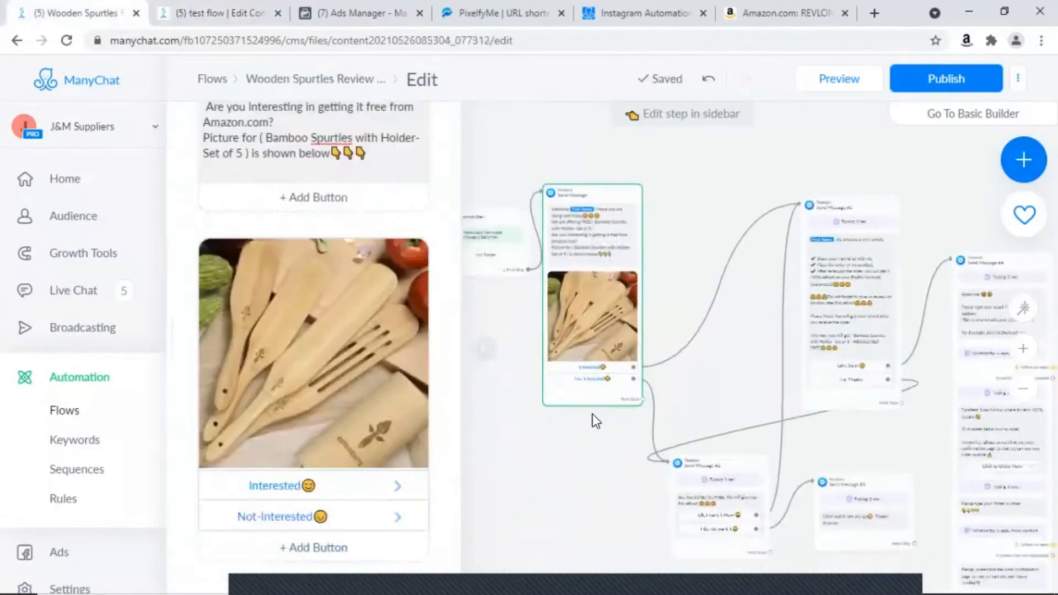
click(661, 392)
scroll(661, 392, up, 5)
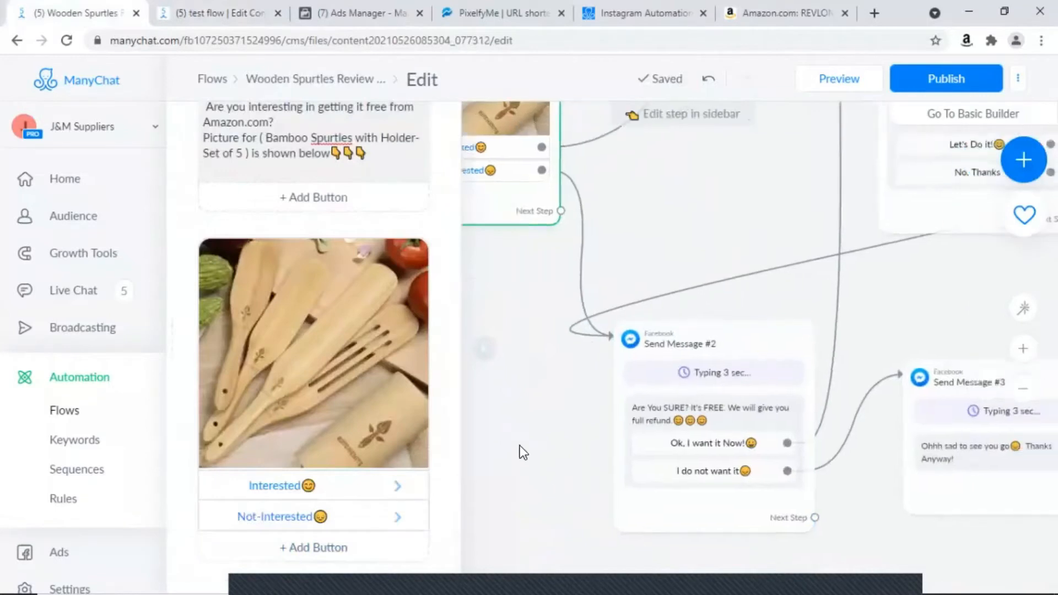
click(632, 286)
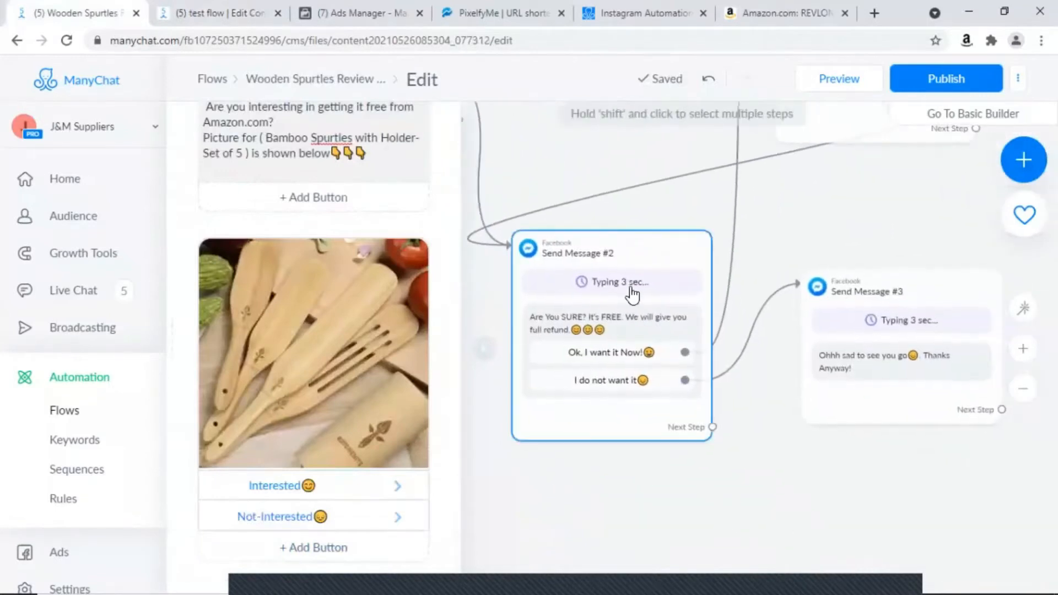
click(632, 336)
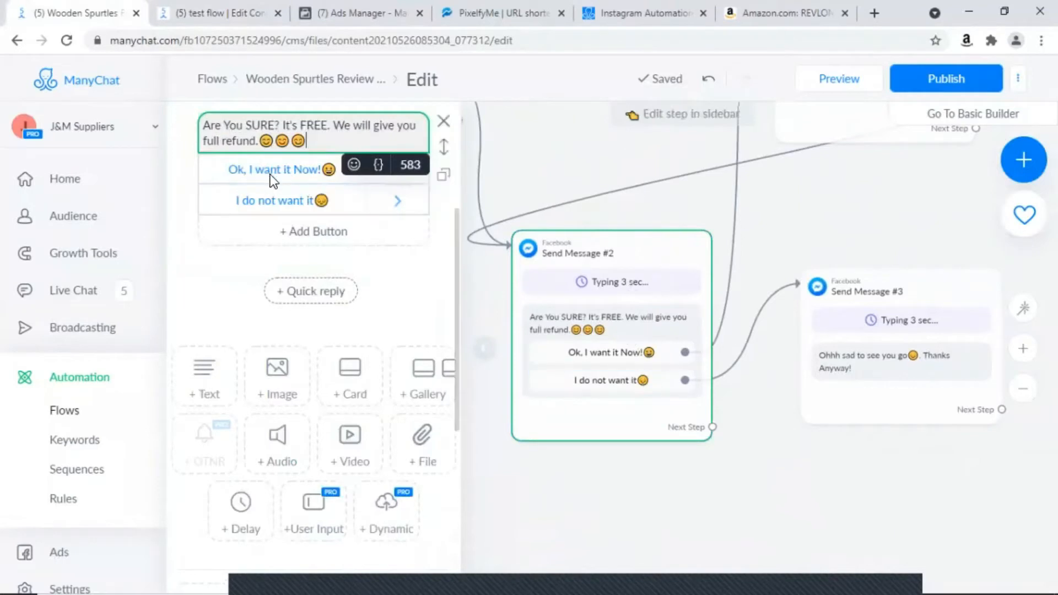
scroll(270, 174, up, 3)
drag(311, 297, 193, 280)
key(ctrl+c)
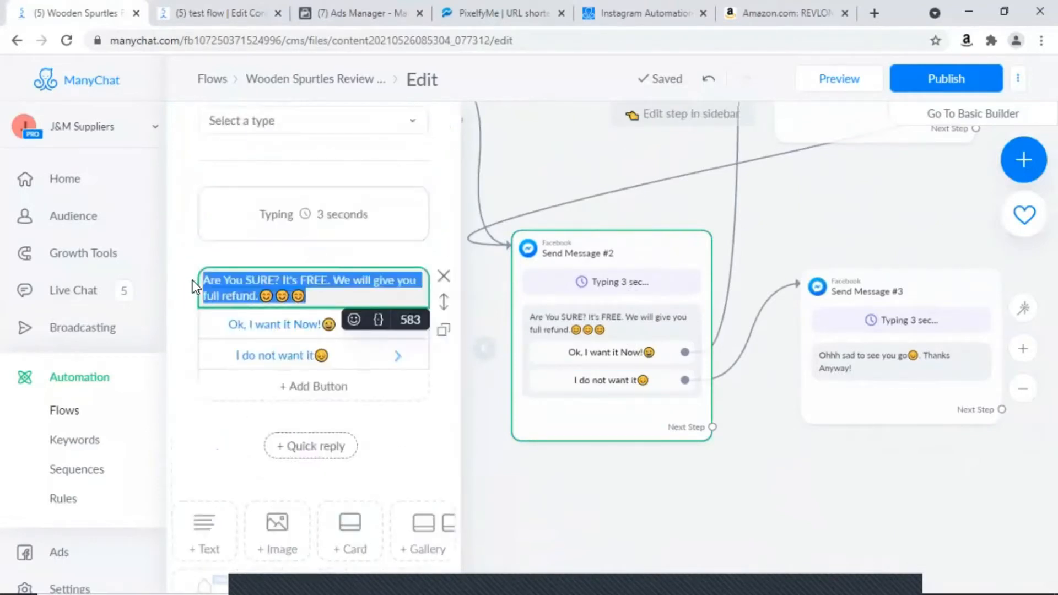
right_click(230, 280)
click(295, 339)
- Paste the copied "Are You SURE?" text into the empty text block of the test flow's new Send Message step
key(ctrl+Tab)
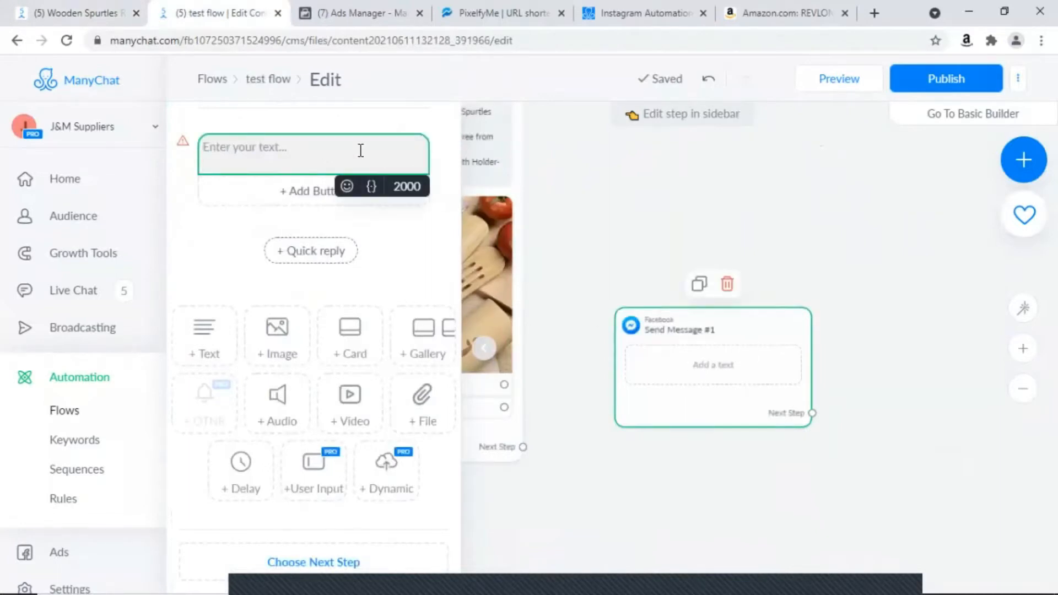
right_click(223, 145)
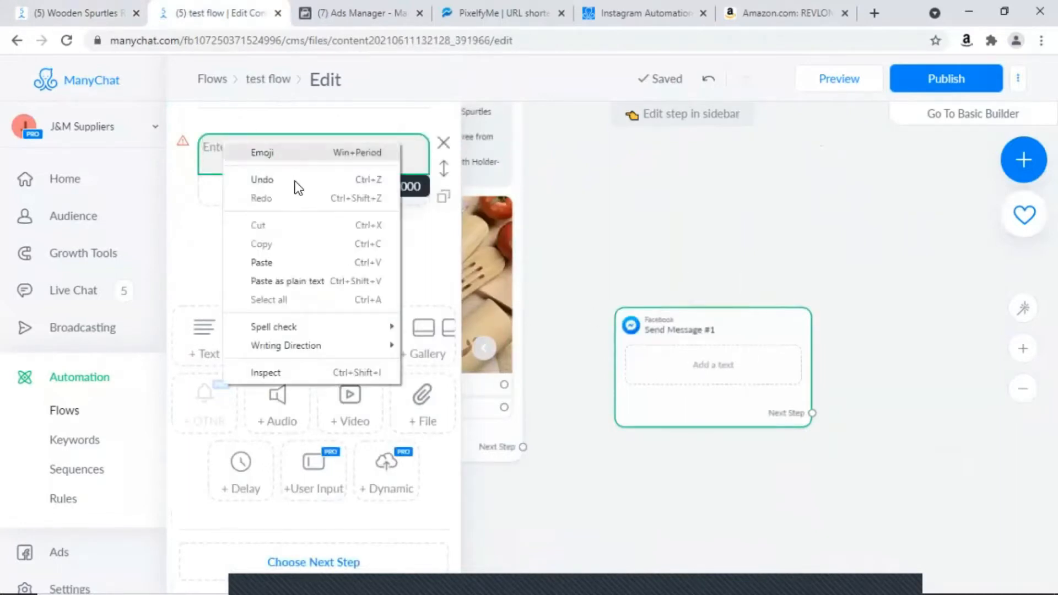
click(298, 261)
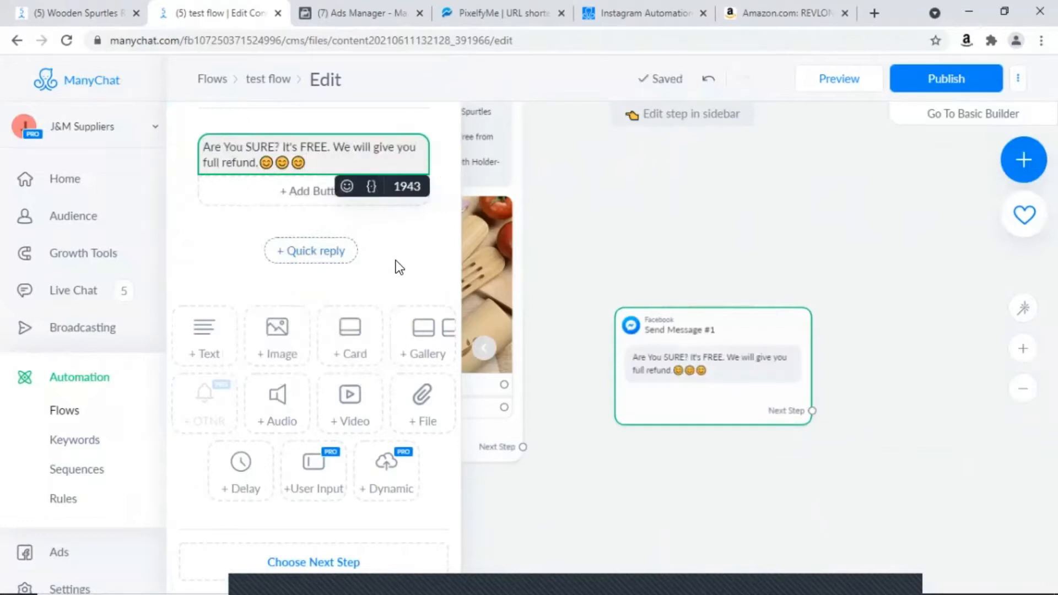
- Add two buttons under the "Are You SURE?" text block and select the first button's title
click(285, 192)
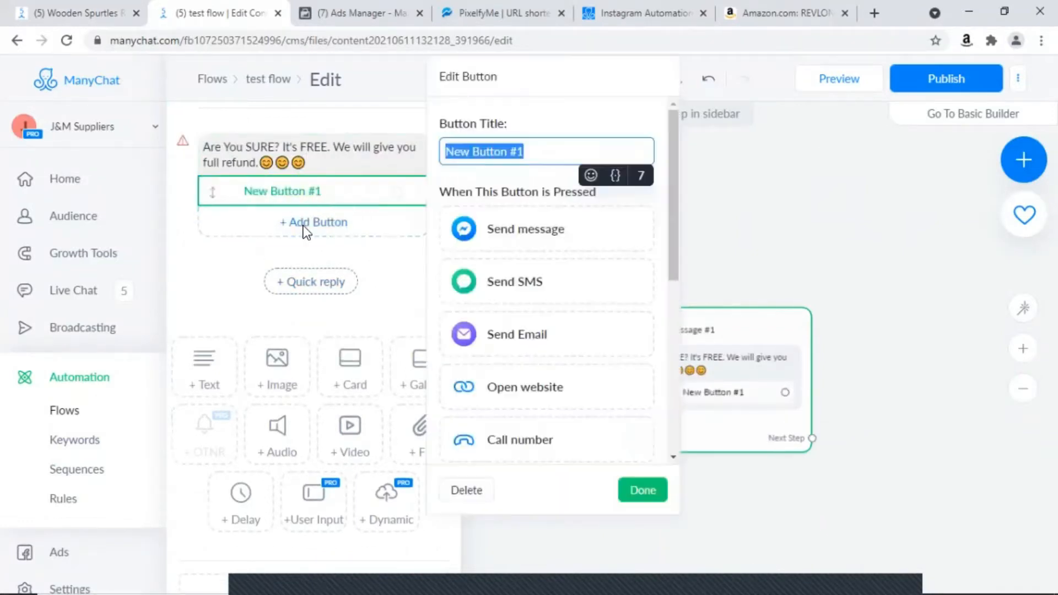
click(317, 221)
click(322, 193)
drag(539, 147, 485, 147)
- Title the first button "Ok, I want it Now!" with its emoji, copied from Send Message #2 in the Wooden Spurtles Review Flow
click(91, 6)
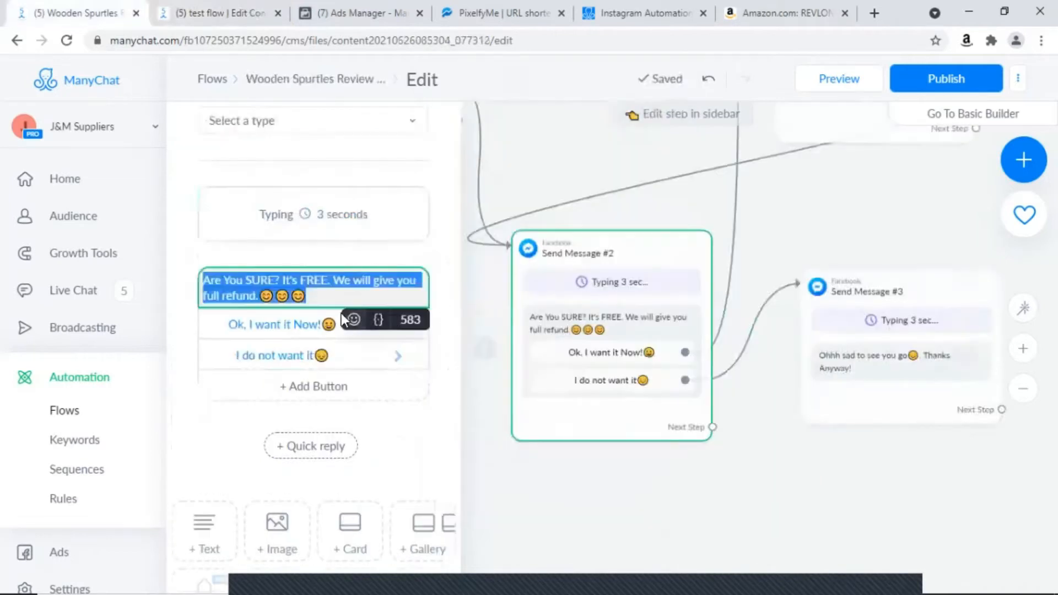
click(295, 322)
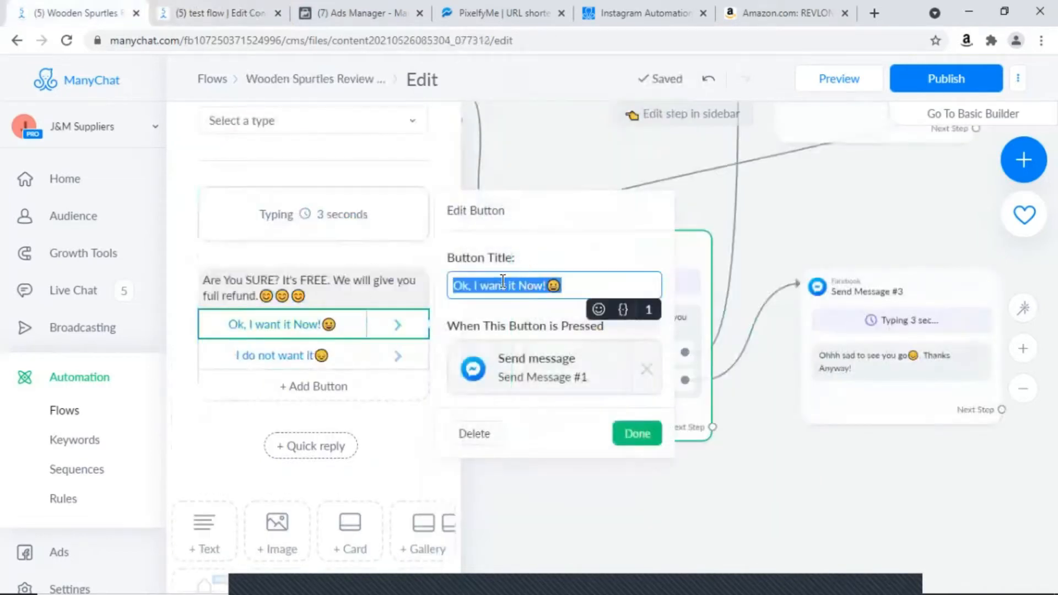
right_click(502, 282)
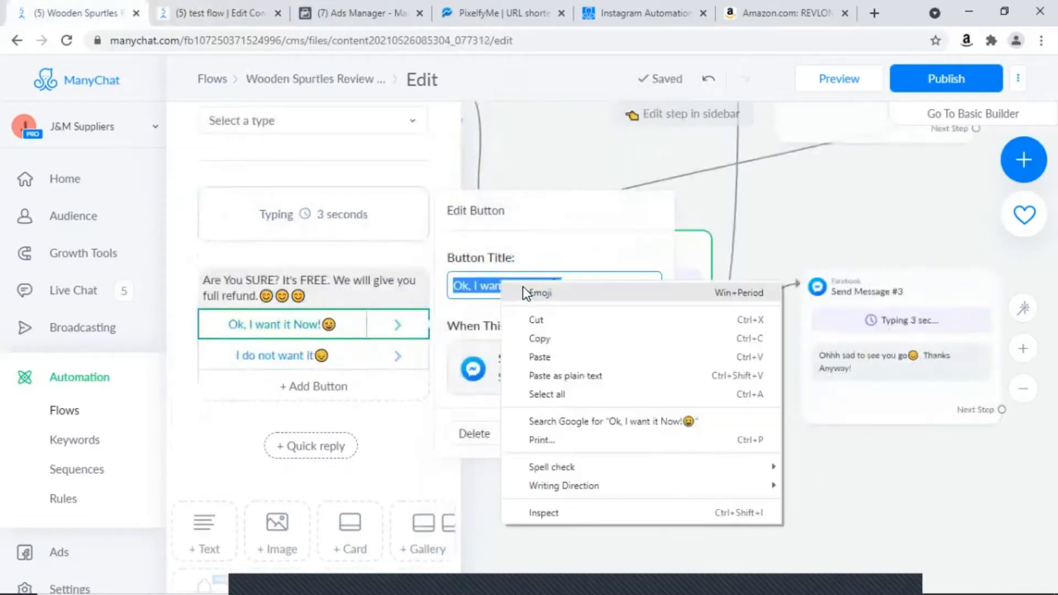
click(553, 336)
key(ctrl+Tab)
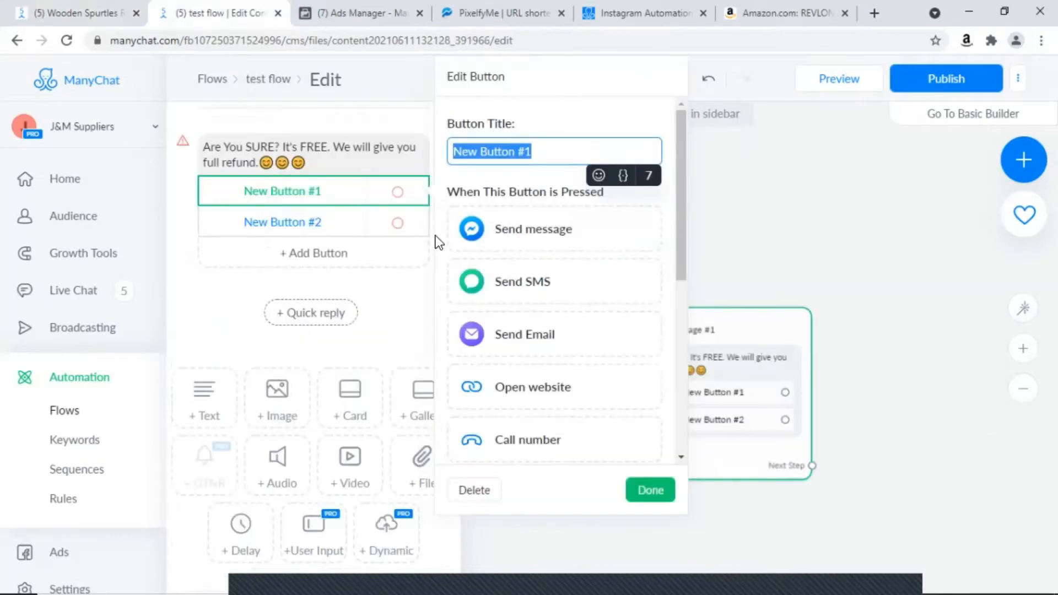
right_click(506, 148)
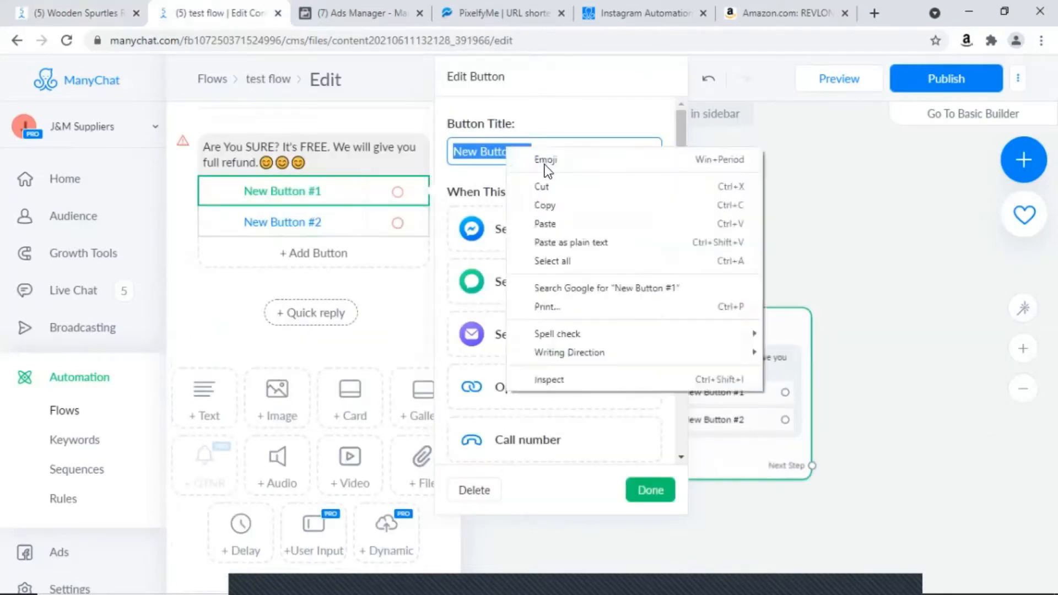
click(546, 223)
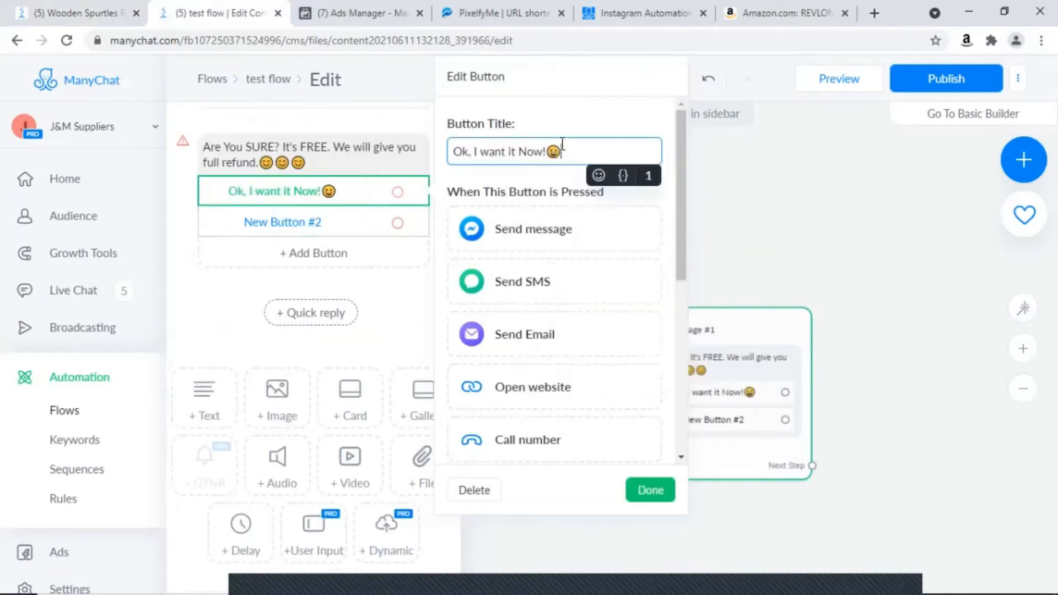
- Title the second button "I do not want it" with its emoji, copied from the Wooden Spurtles Review Flow, and close the button editor
click(277, 223)
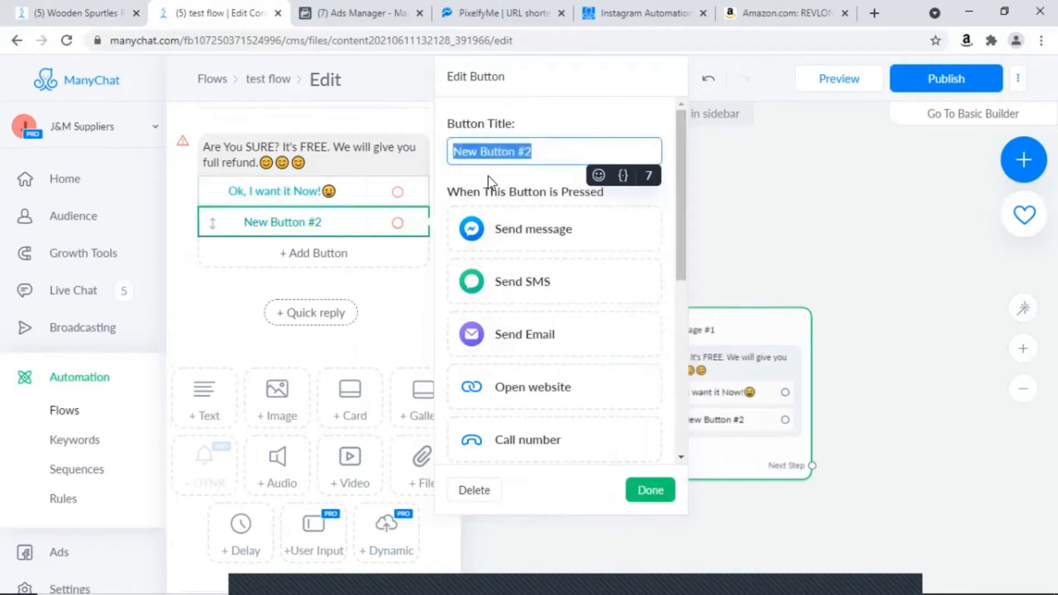
click(99, 13)
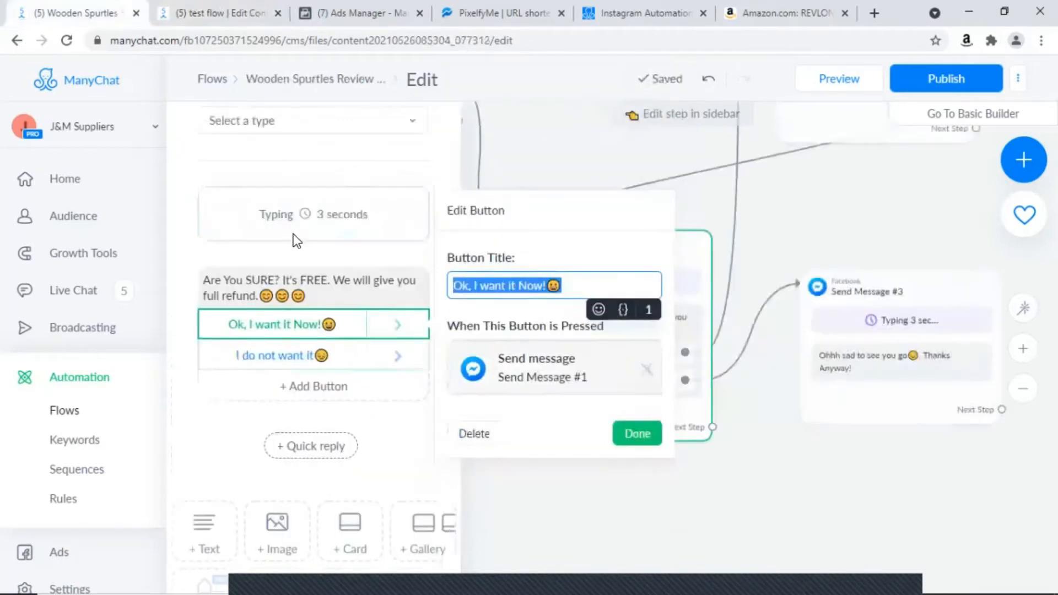
click(288, 365)
right_click(508, 320)
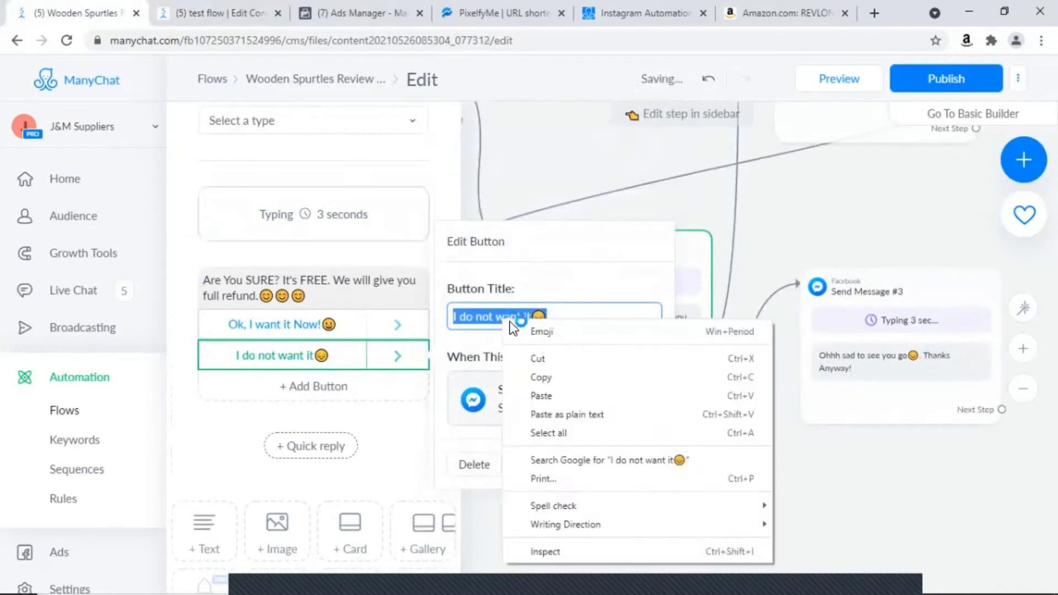
click(540, 379)
key(ctrl+Tab)
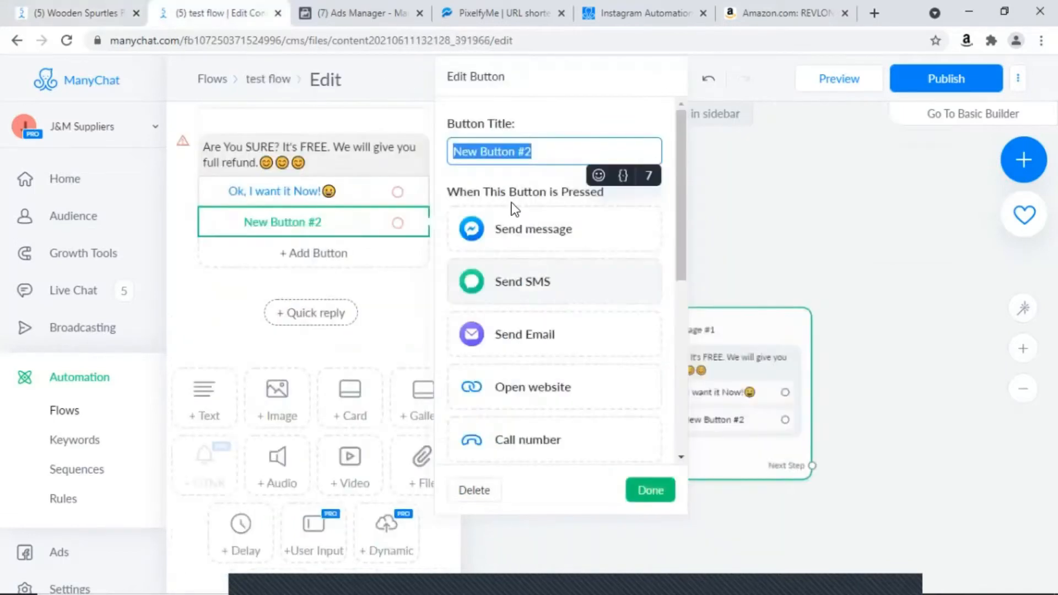
right_click(504, 149)
click(550, 224)
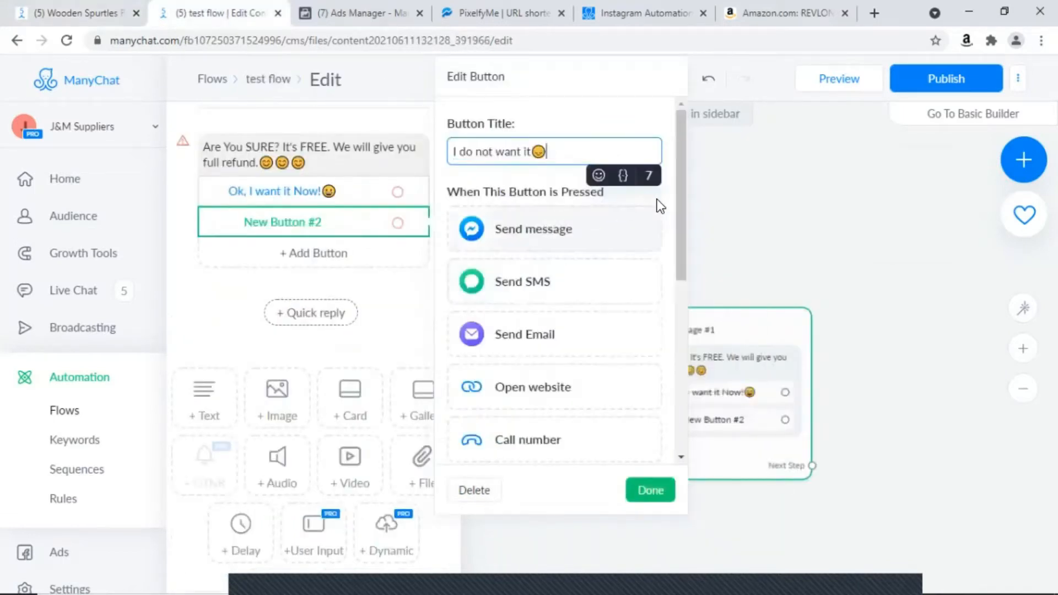
click(758, 243)
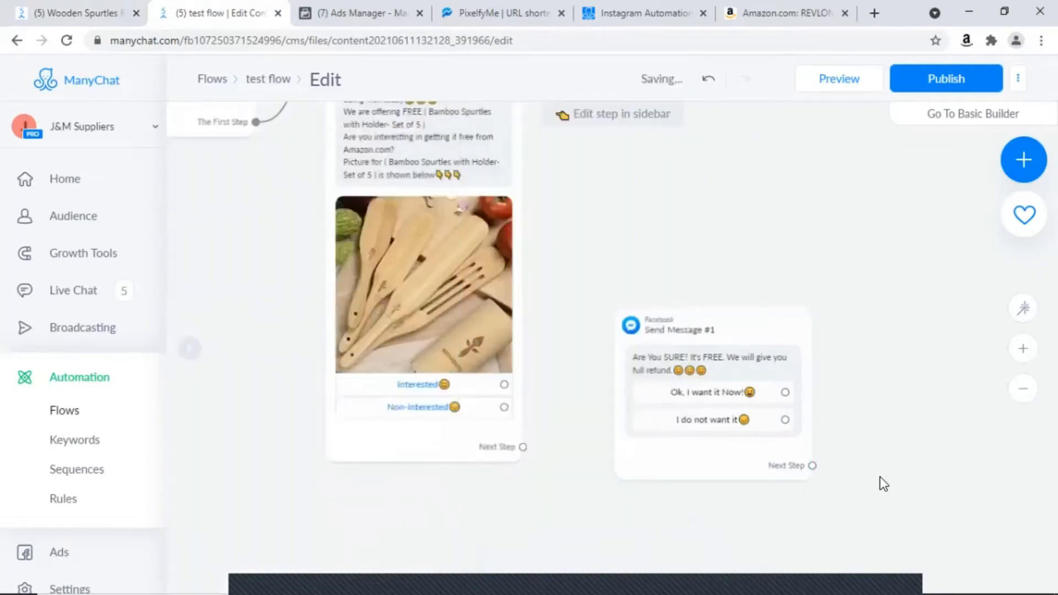
- Connect the Non-Interested button to Send Message #1 and reposition that message below and beside the product image message
drag(880, 479, 803, 389)
drag(593, 382, 677, 461)
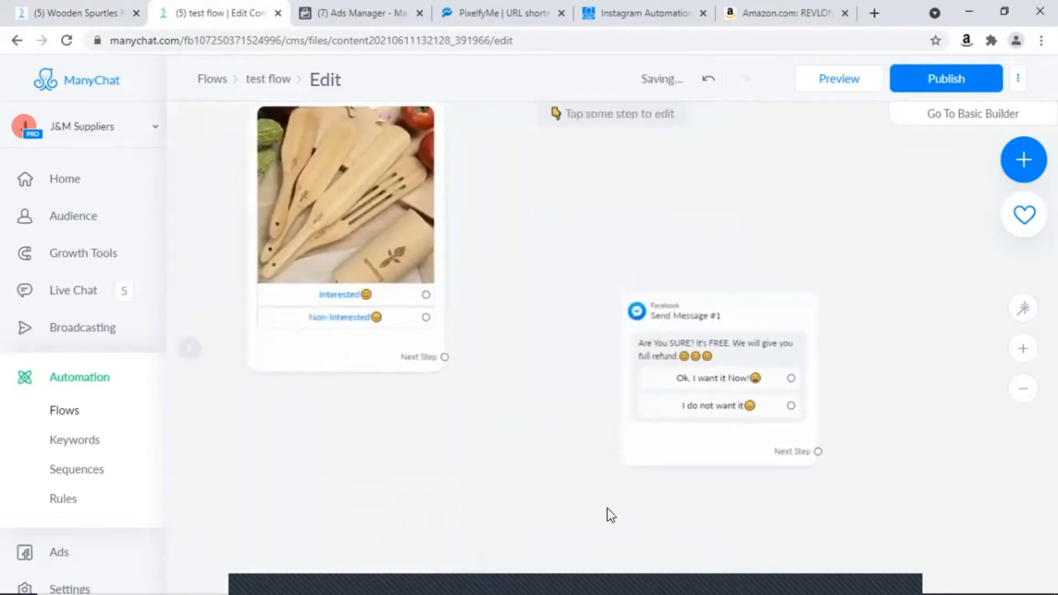
click(424, 319)
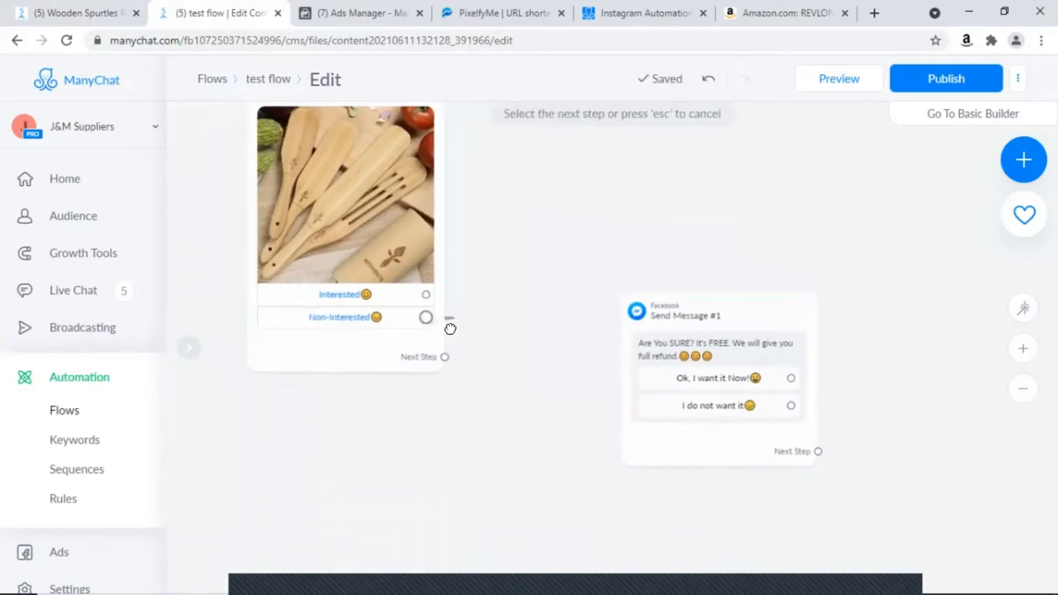
click(628, 319)
drag(669, 449, 538, 514)
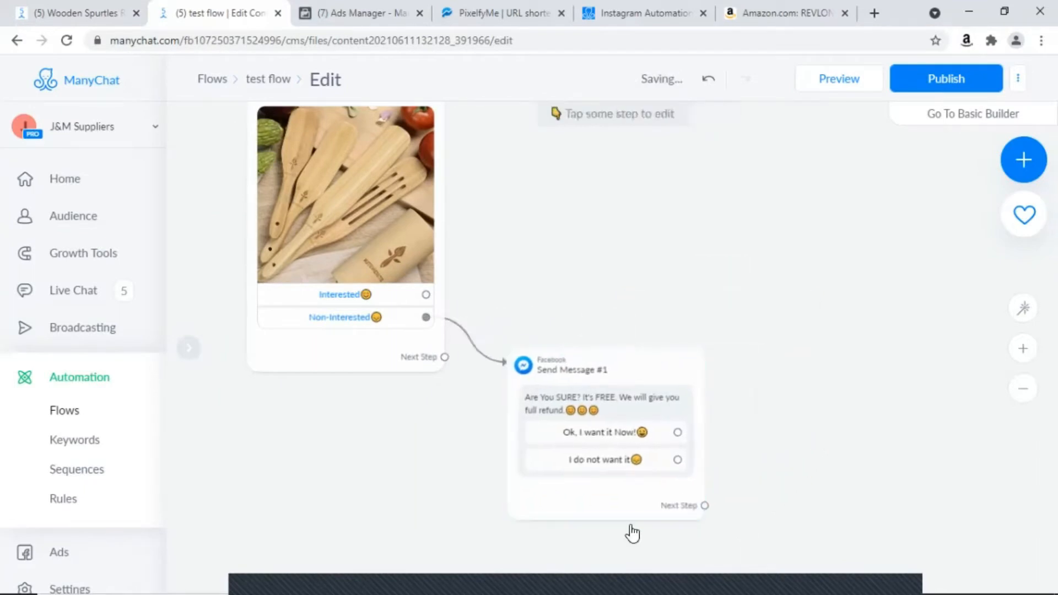
drag(602, 503, 704, 501)
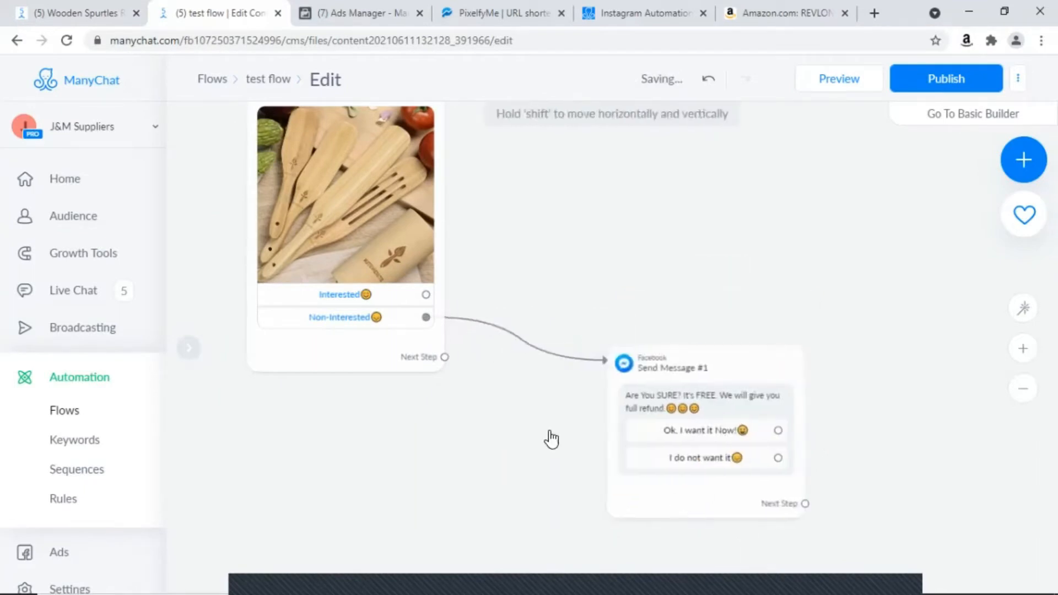
- Remove the connection between the Non-Interested button and Send Message #1
click(426, 316)
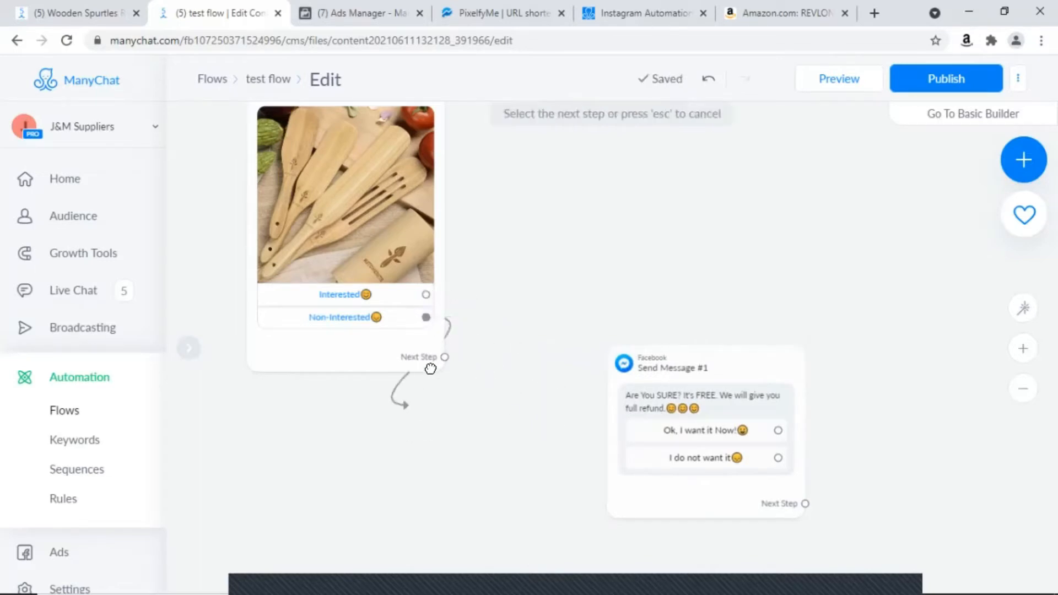
key(Escape)
mouse_move(606, 365)
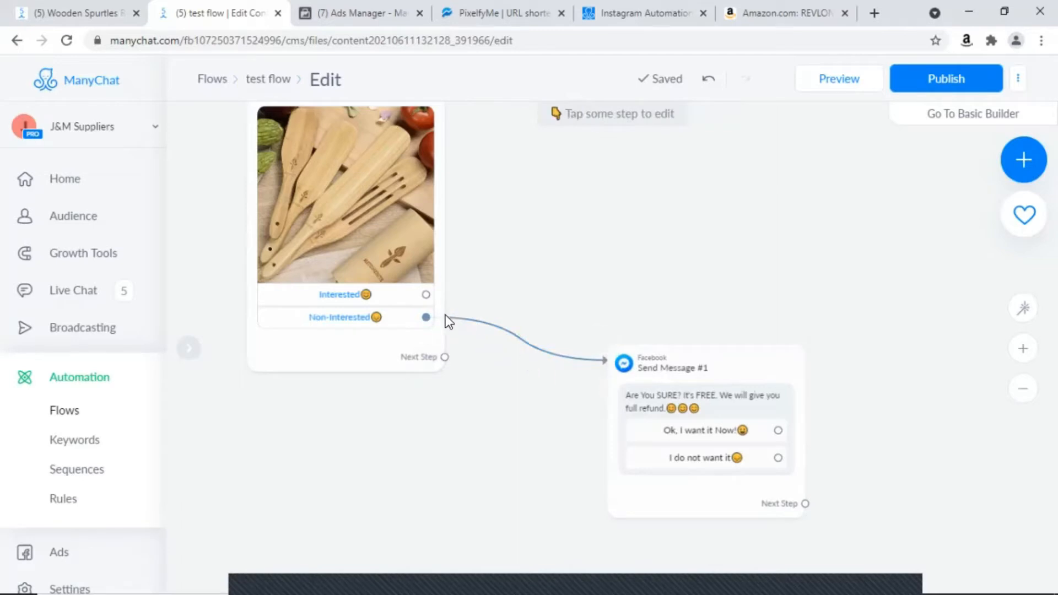
click(456, 302)
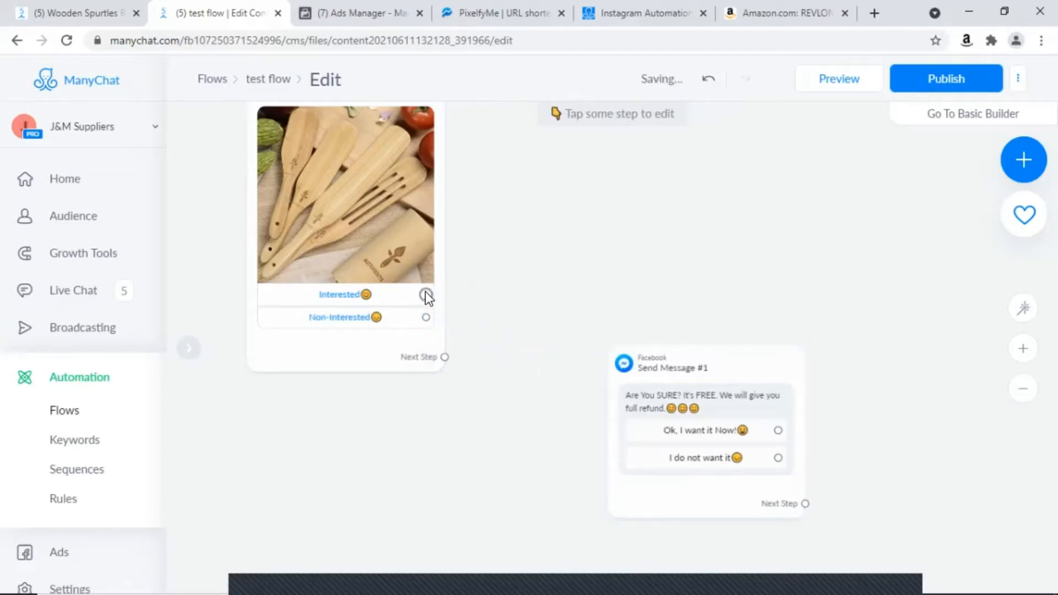
click(425, 294)
click(605, 410)
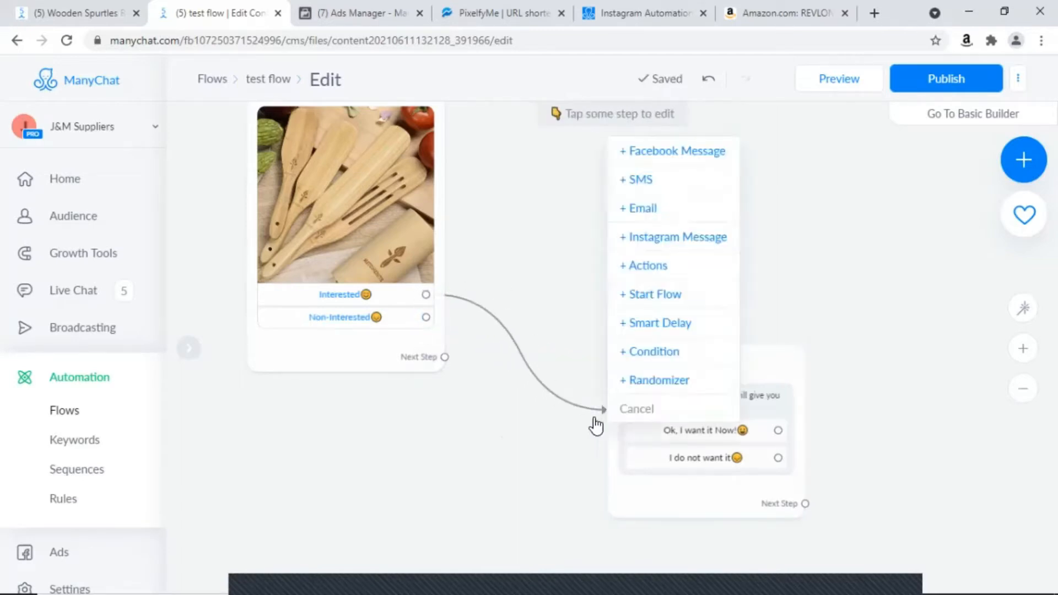
mouse_move(501, 338)
click(520, 437)
- Link the Non-Interested button under the product image to Send Message #1 again
drag(426, 317, 612, 381)
scroll(471, 440, up, 1)
scroll(470, 441, down, 2)
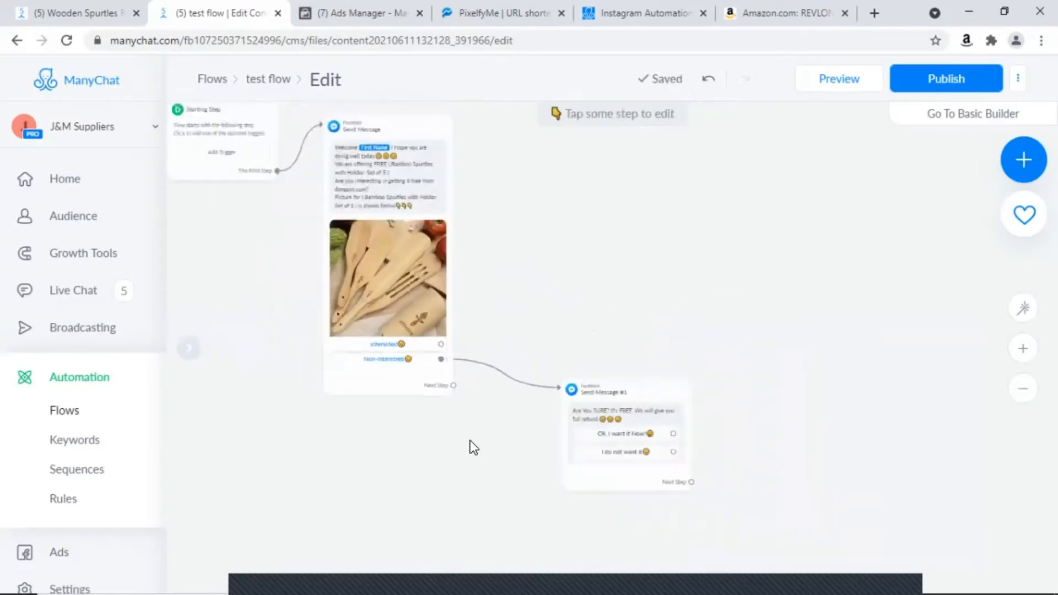
scroll(451, 435, up, 1)
drag(308, 396, 382, 454)
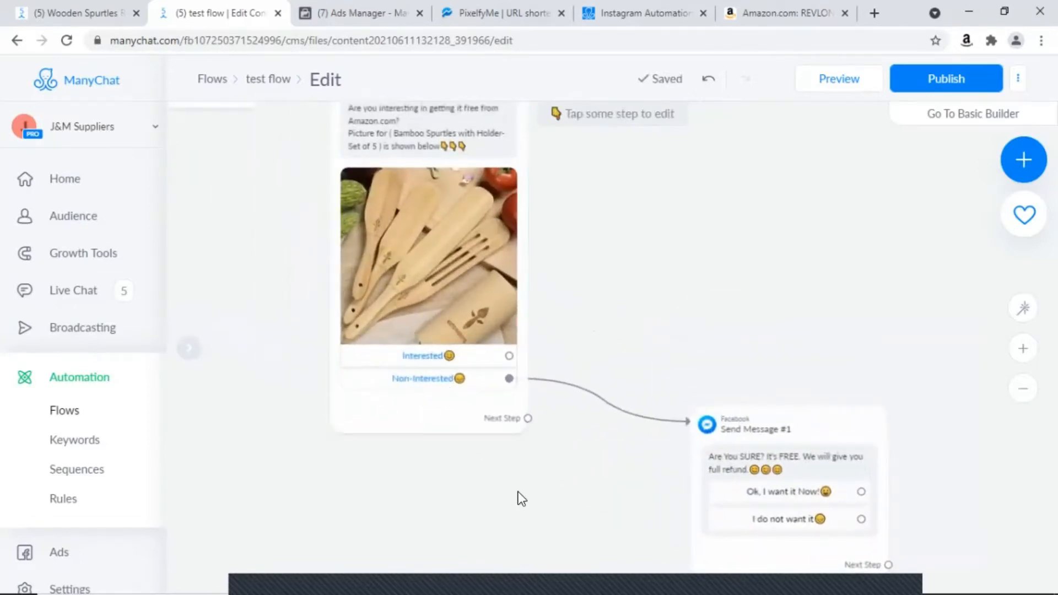
drag(518, 491, 417, 428)
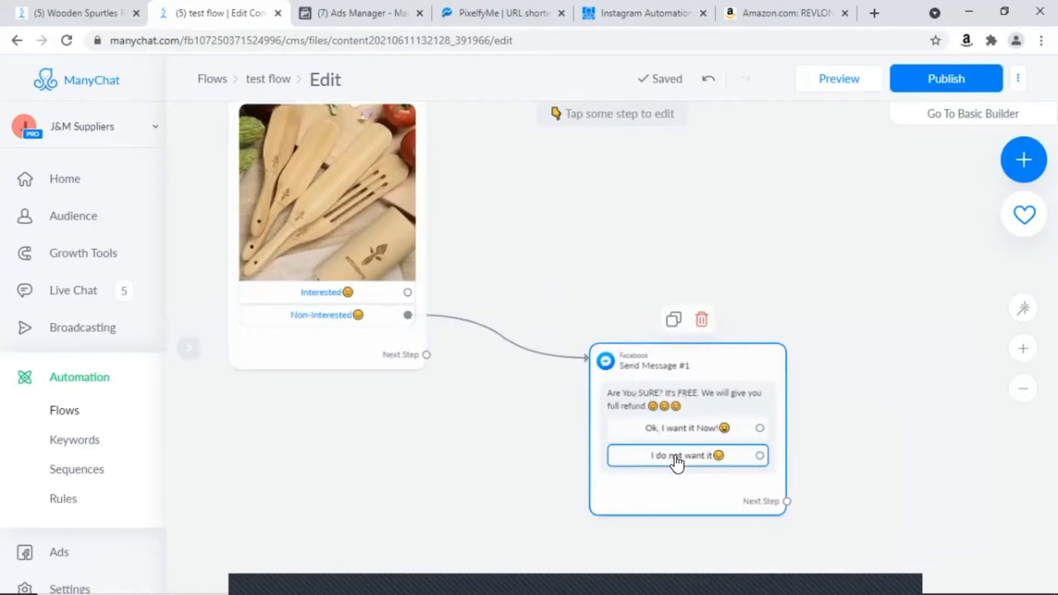
- Copy the "Ohhh sad to see you go. Thanks Anyway!" text with its emoji from Send Message #3 in the Wooden Spurtles Review Flow
click(82, 12)
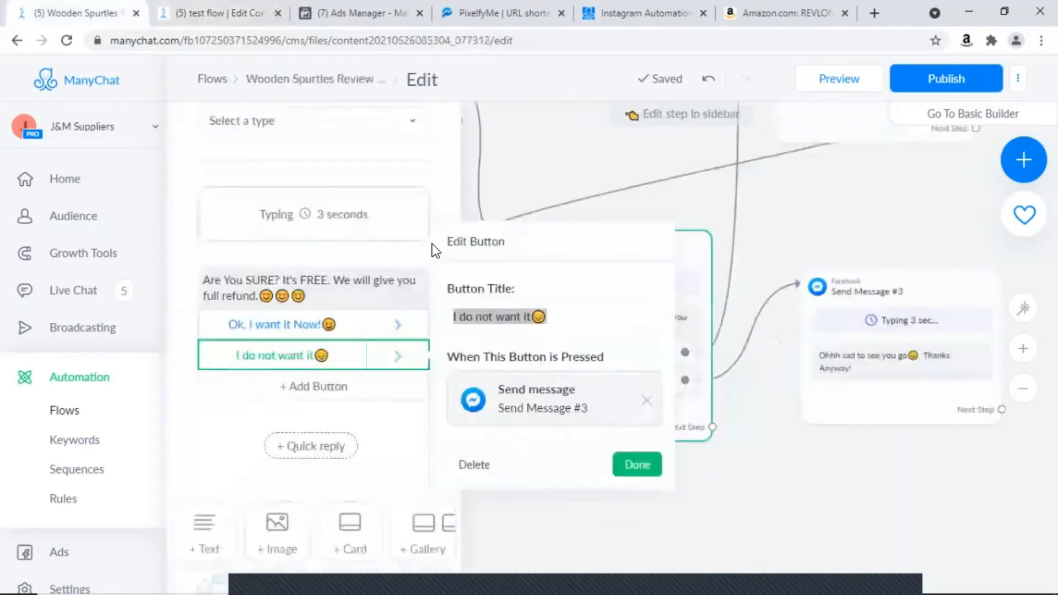
click(881, 398)
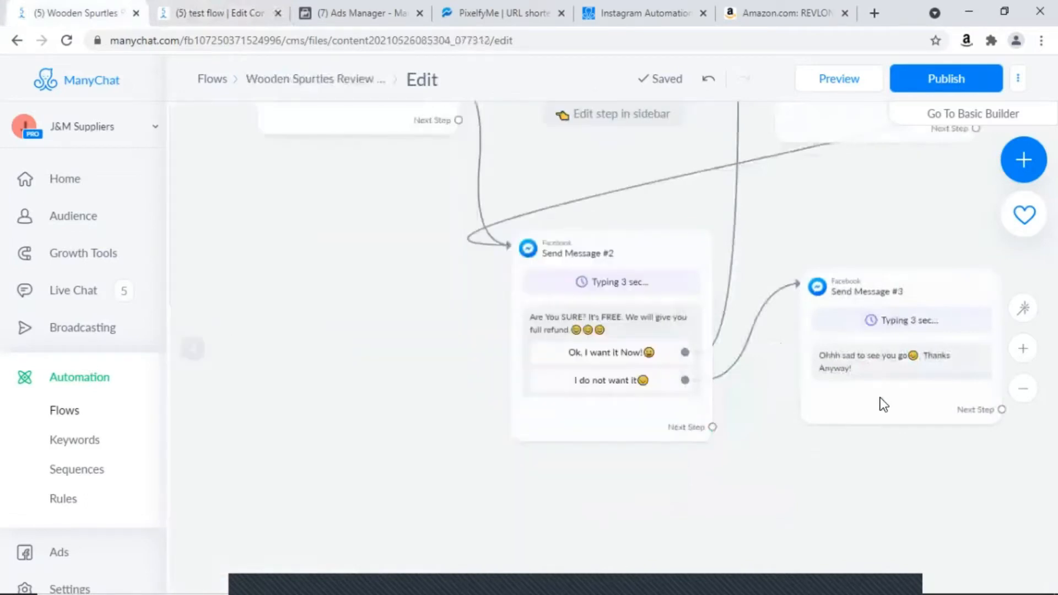
click(238, 367)
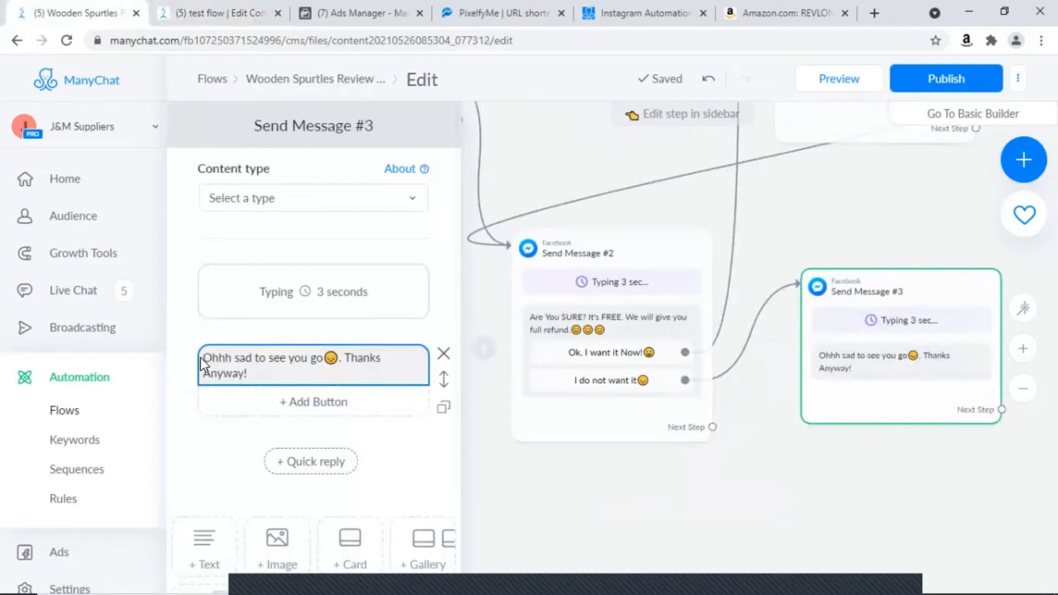
drag(201, 362, 256, 376)
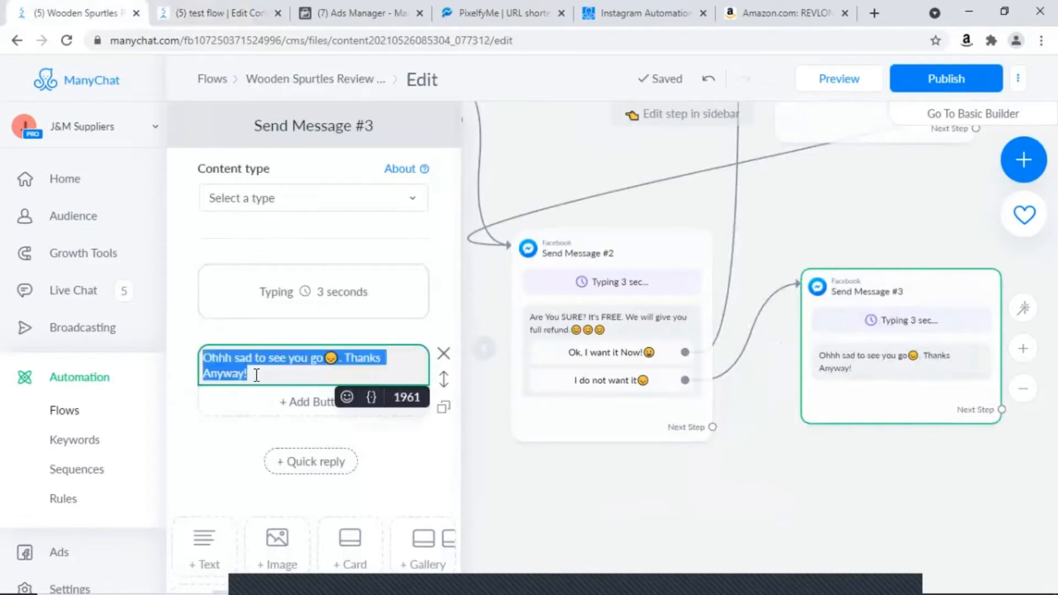
right_click(273, 366)
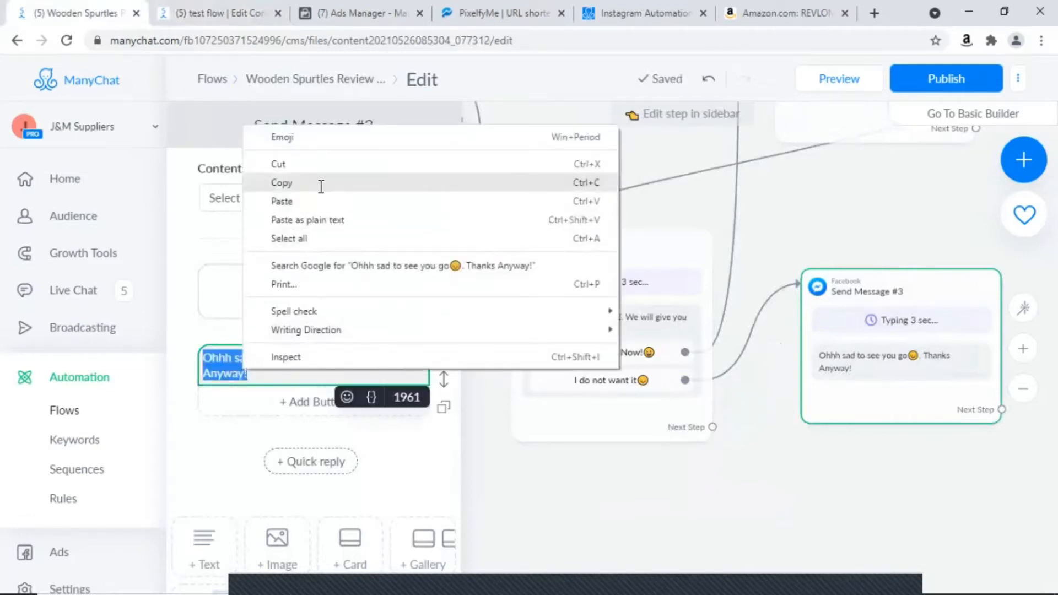
click(319, 188)
- Add a Delay block above the "Are You SURE?" text in the test flow's Send Message #1 and open its delay settings
click(279, 17)
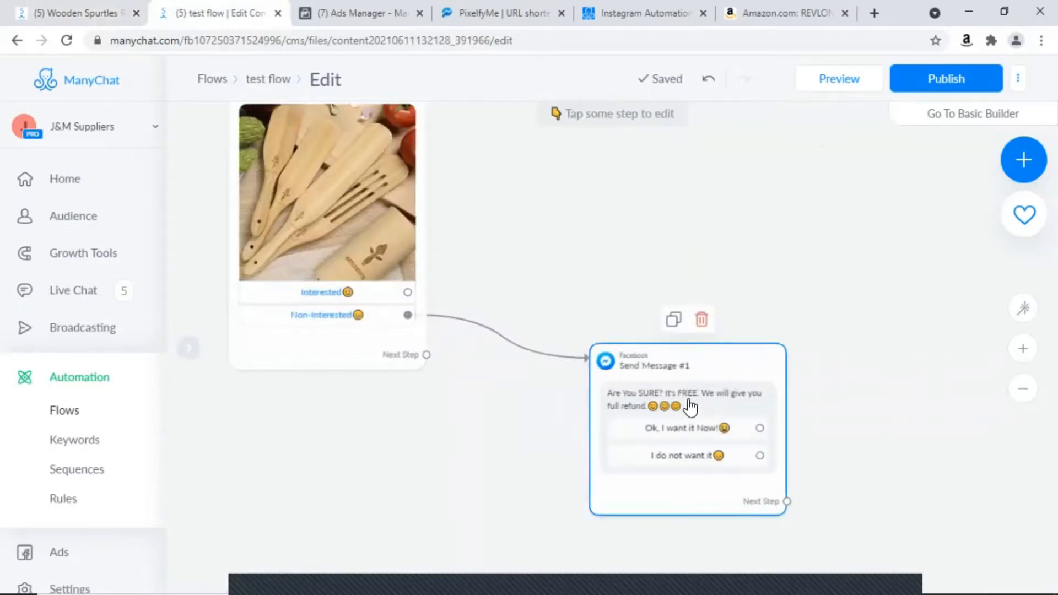
click(661, 394)
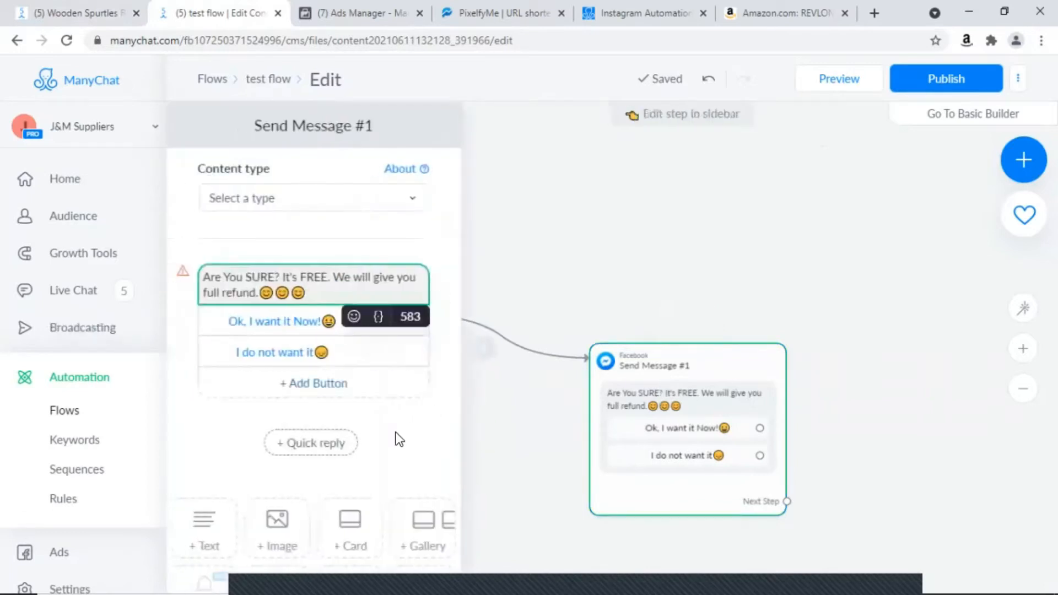
scroll(397, 441, down, 2)
scroll(341, 469, down, 3)
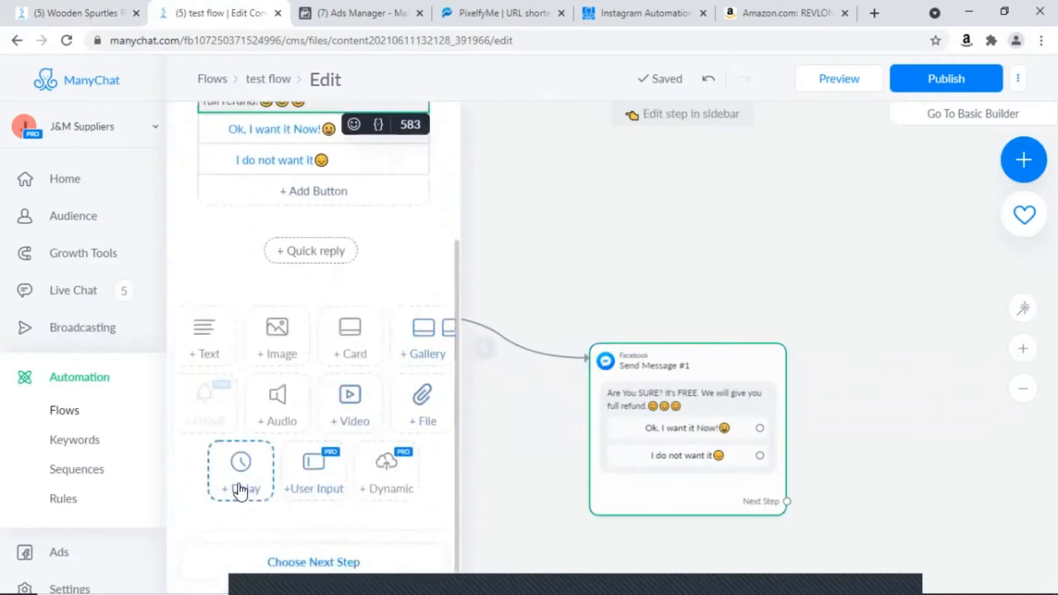
drag(244, 475, 314, 191)
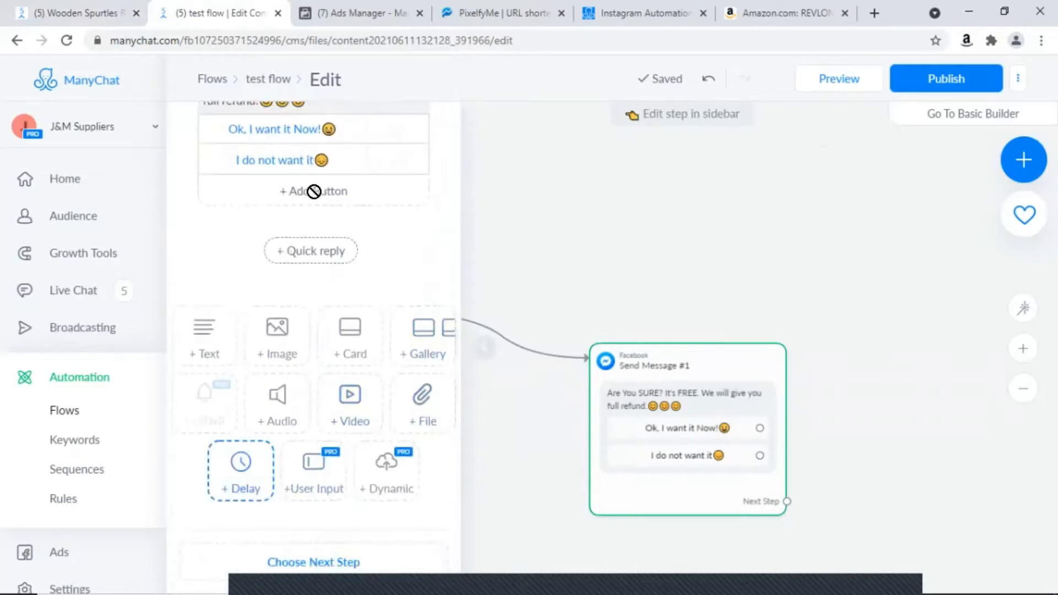
drag(313, 233, 338, 261)
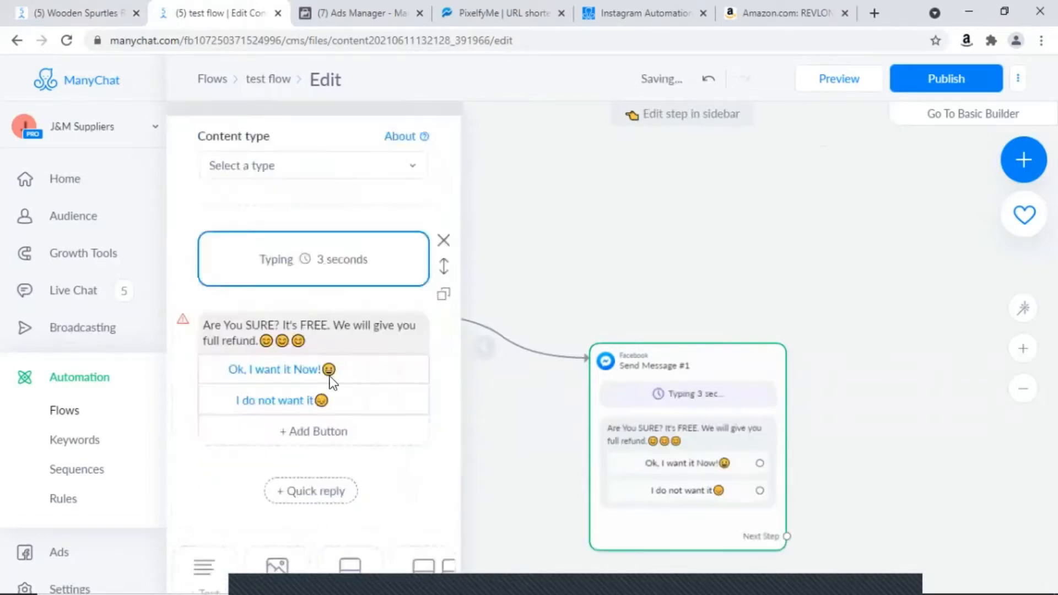
click(325, 262)
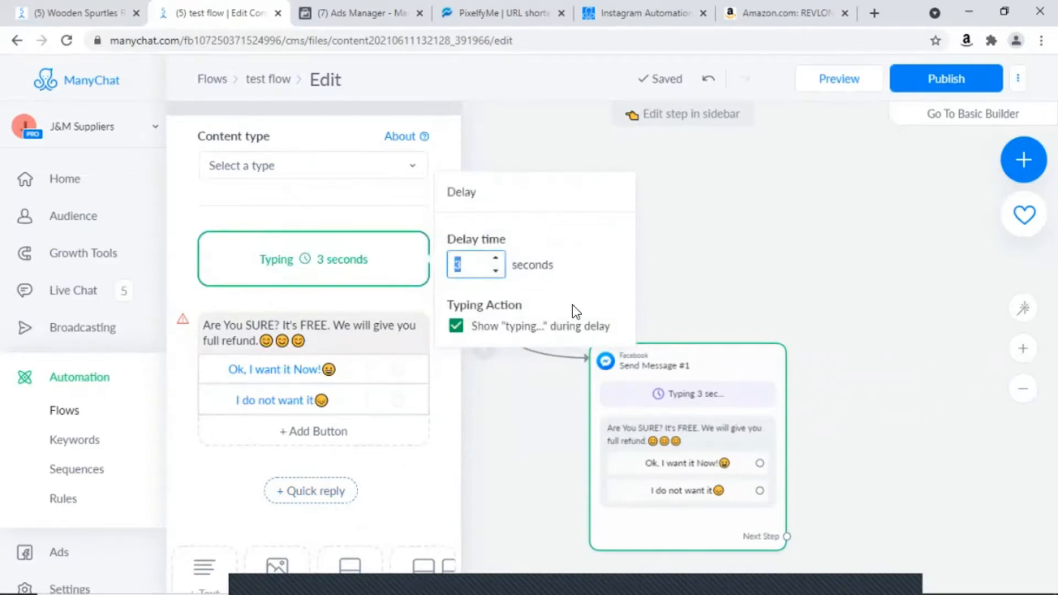
- Add a Messenger message step beside Send Message #1 and paste in the copied "Ohhh sad to see you go. Thanks Anyway!" text with its emoji
click(696, 257)
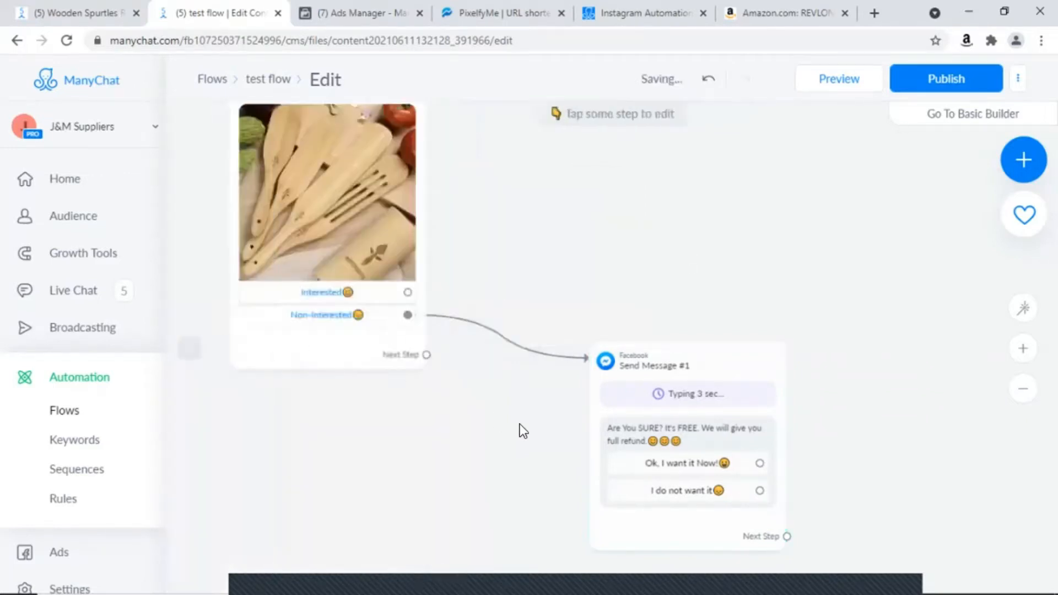
drag(872, 487, 623, 429)
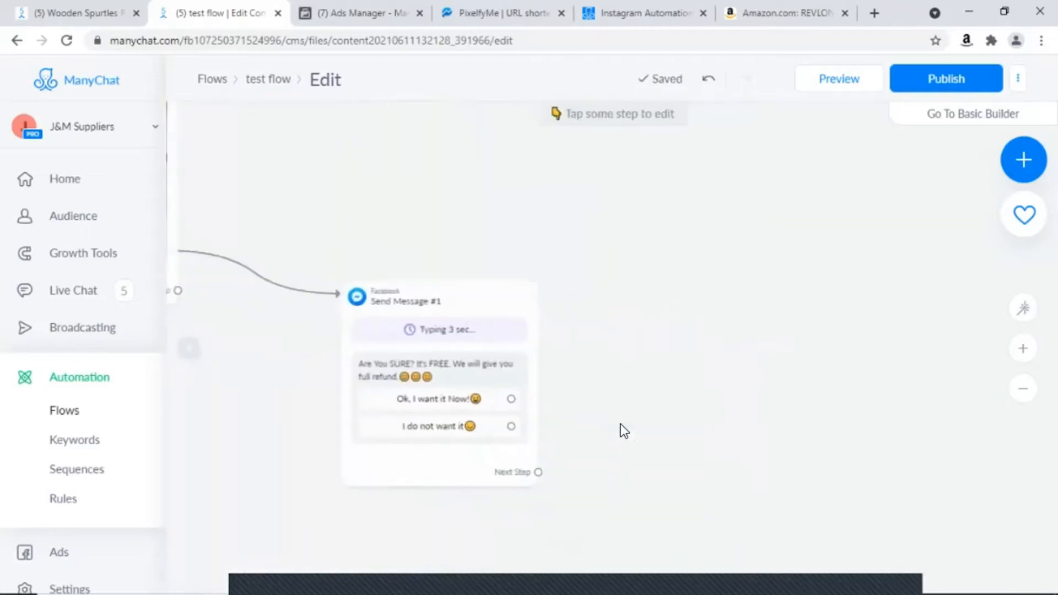
scroll(905, 320, down, 5)
drag(894, 338, 547, 345)
scroll(548, 345, up, 5)
drag(555, 503, 745, 357)
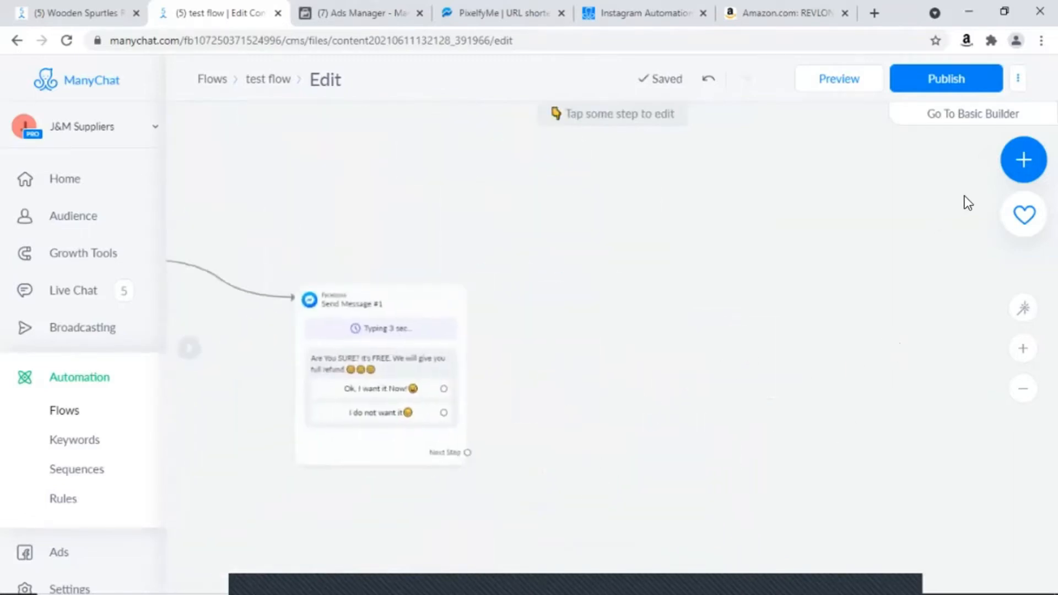
click(1024, 160)
click(739, 304)
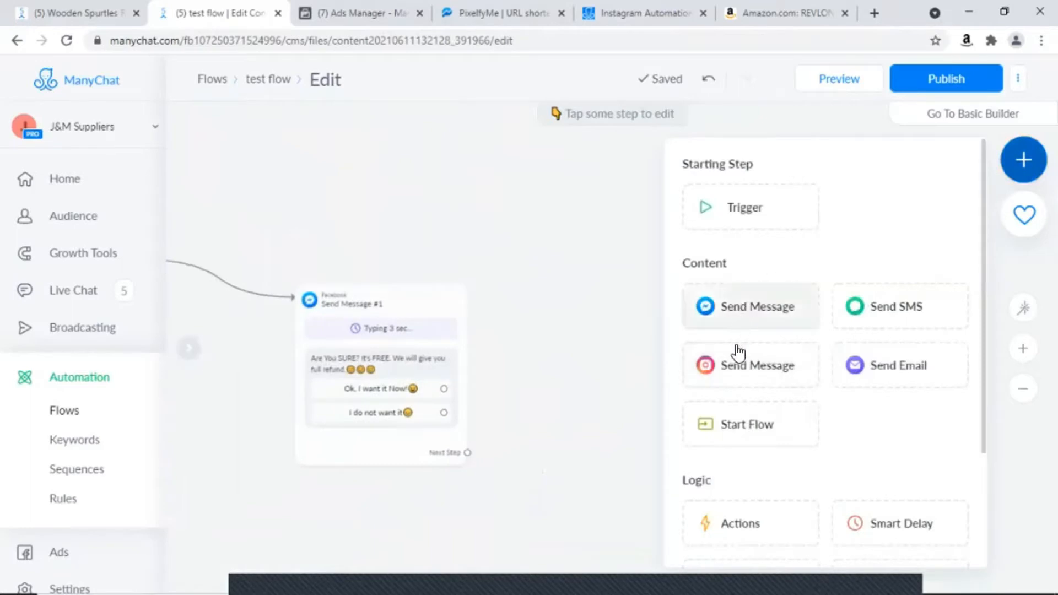
click(675, 391)
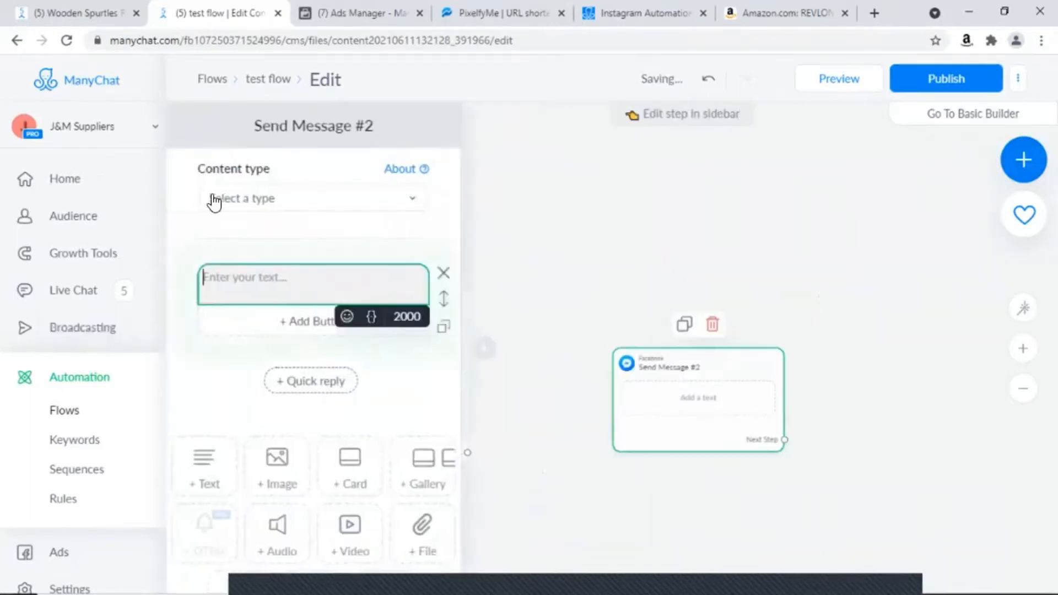
right_click(234, 275)
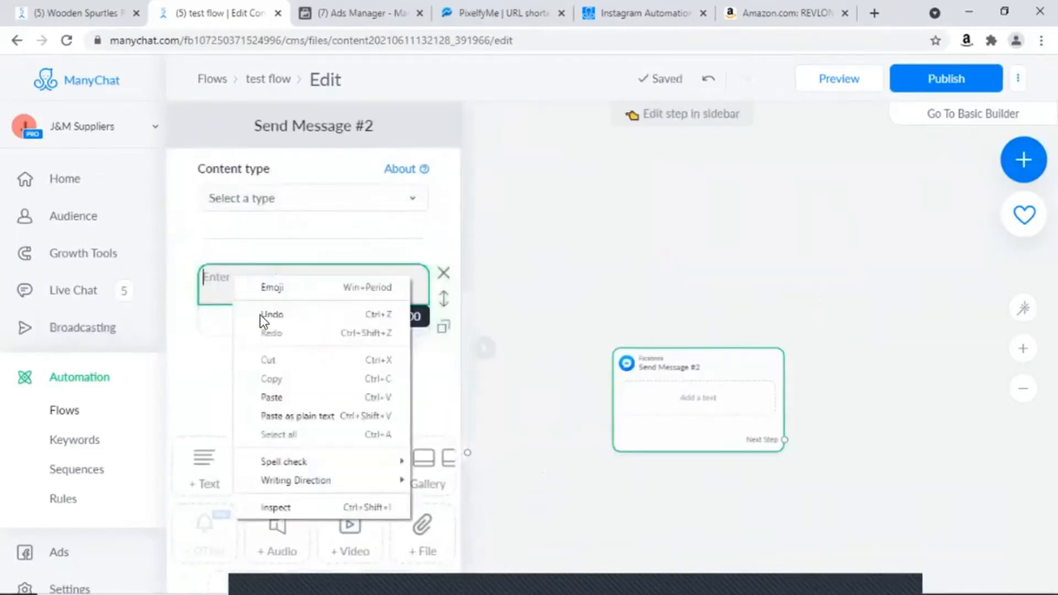
click(271, 396)
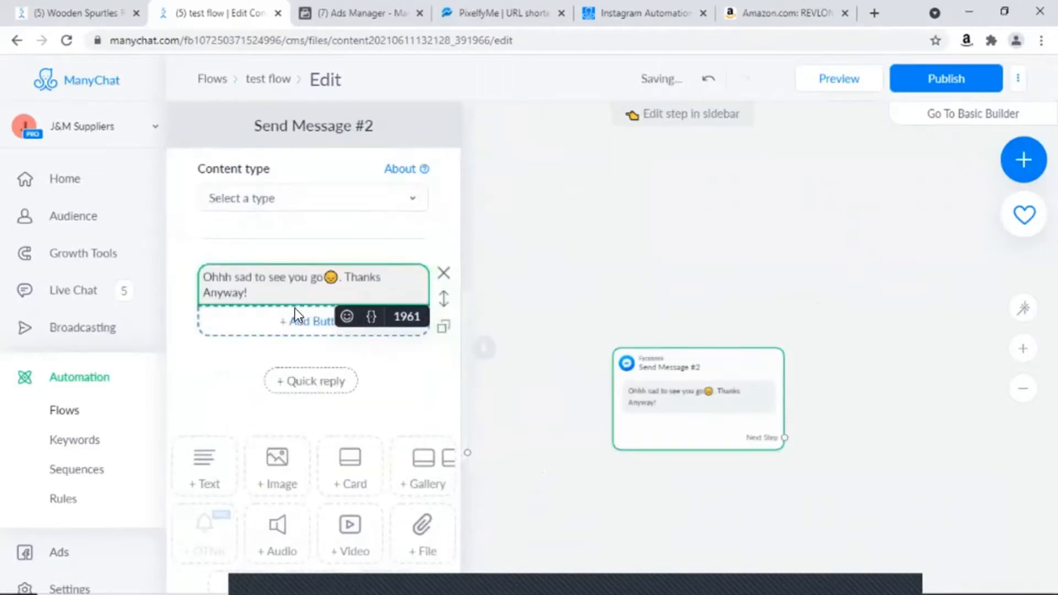
- Link the "I do not want it" button to Send Message #2 and move that message block diagonally below Send Message #1
drag(637, 462, 826, 457)
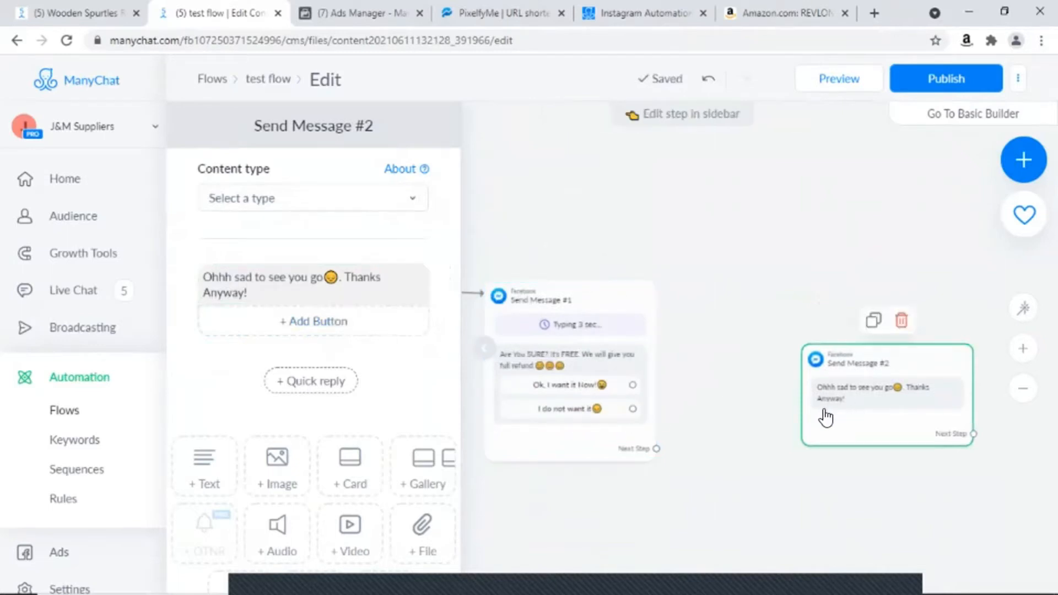
click(632, 408)
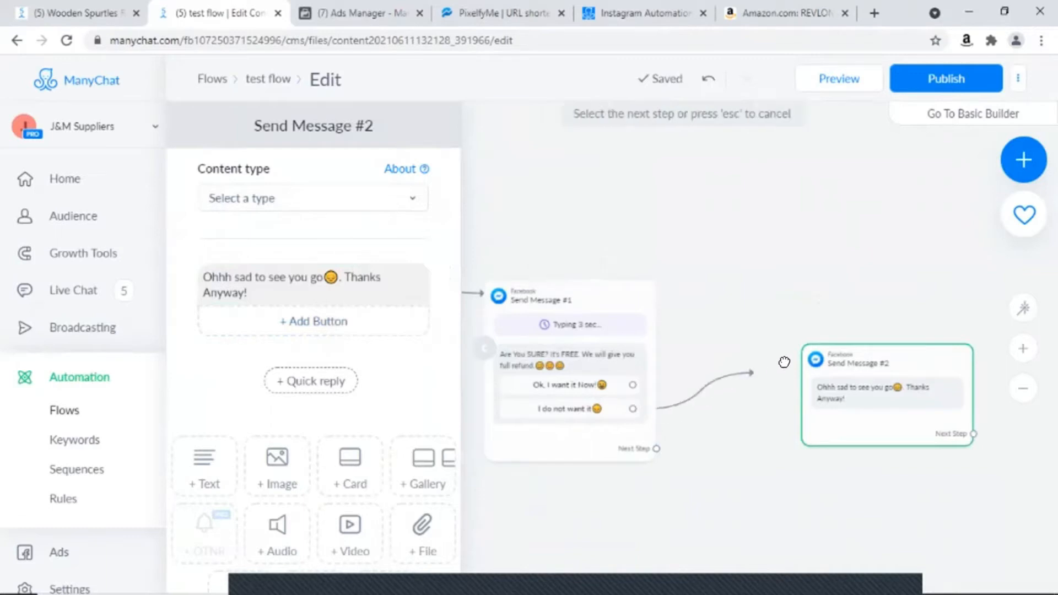
click(813, 359)
drag(867, 444, 783, 561)
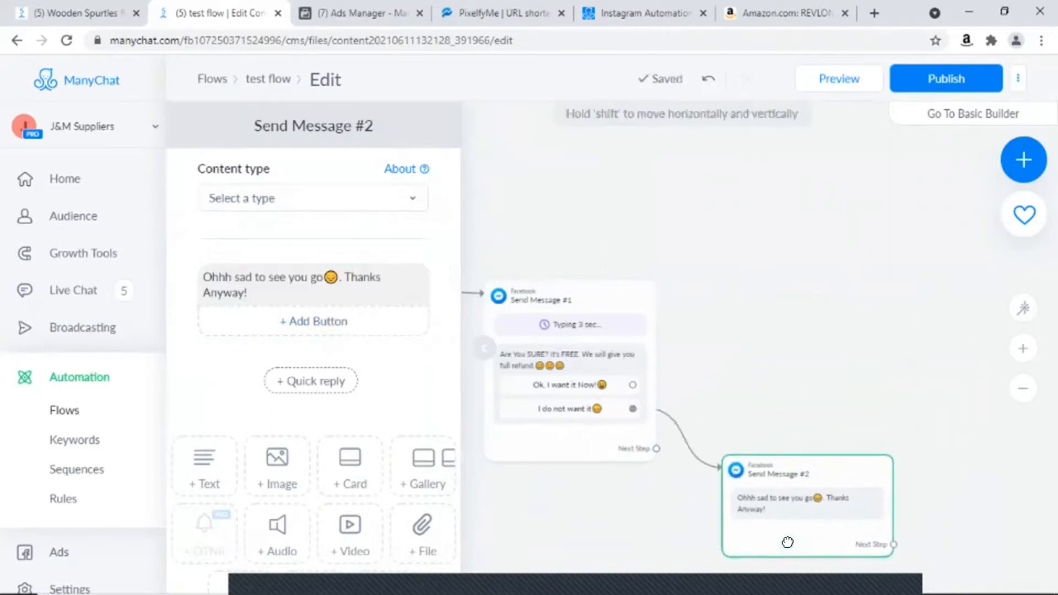
- Review the path from the product message's Non-Interested button through Send Message #1 to Send Message #2
scroll(633, 496, down, 3)
drag(585, 505, 746, 555)
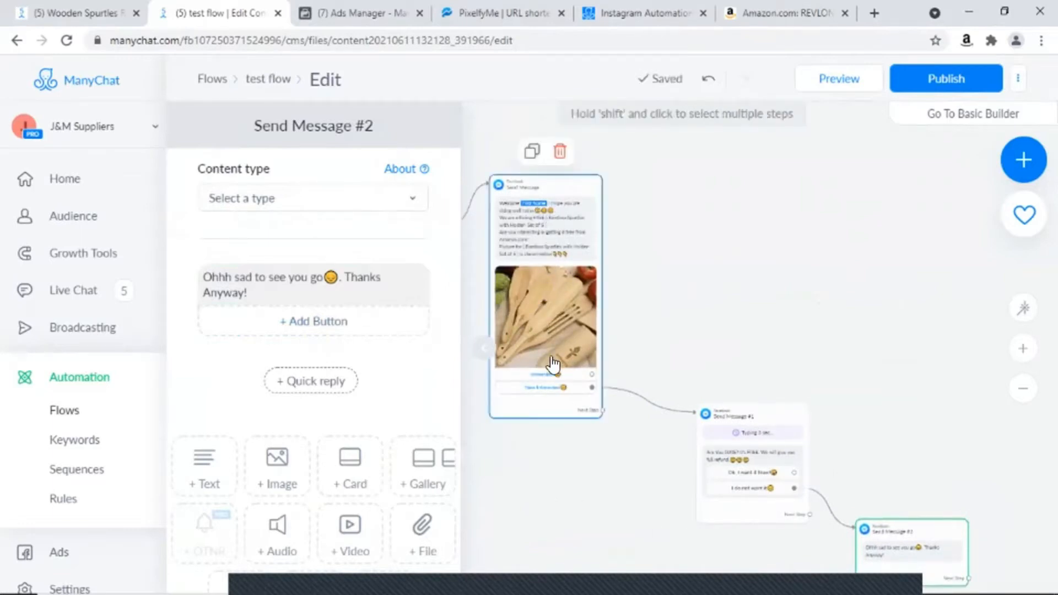
scroll(771, 467, up, 3)
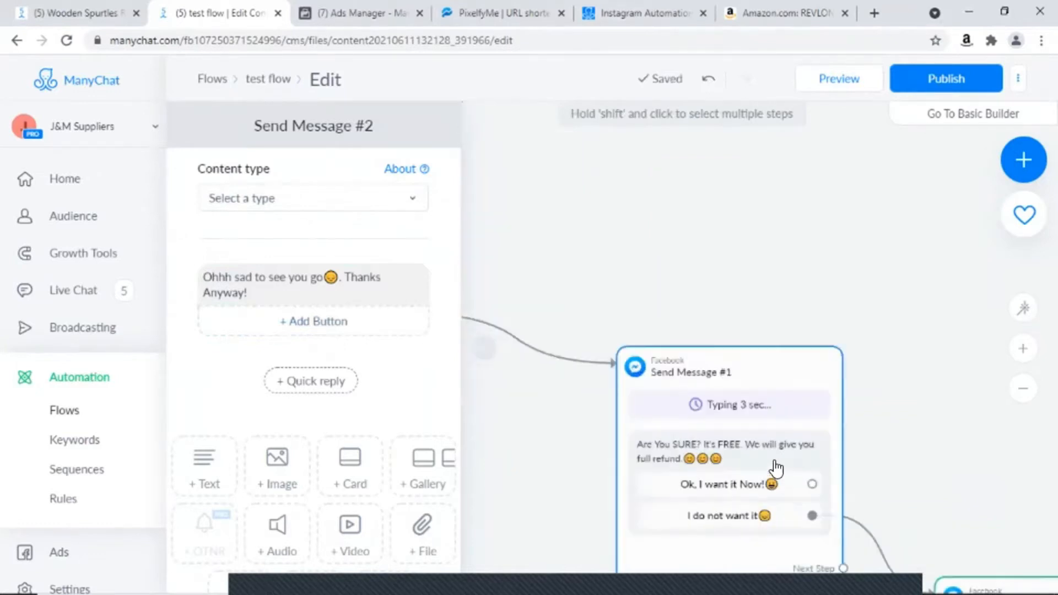
scroll(777, 469, up, 1)
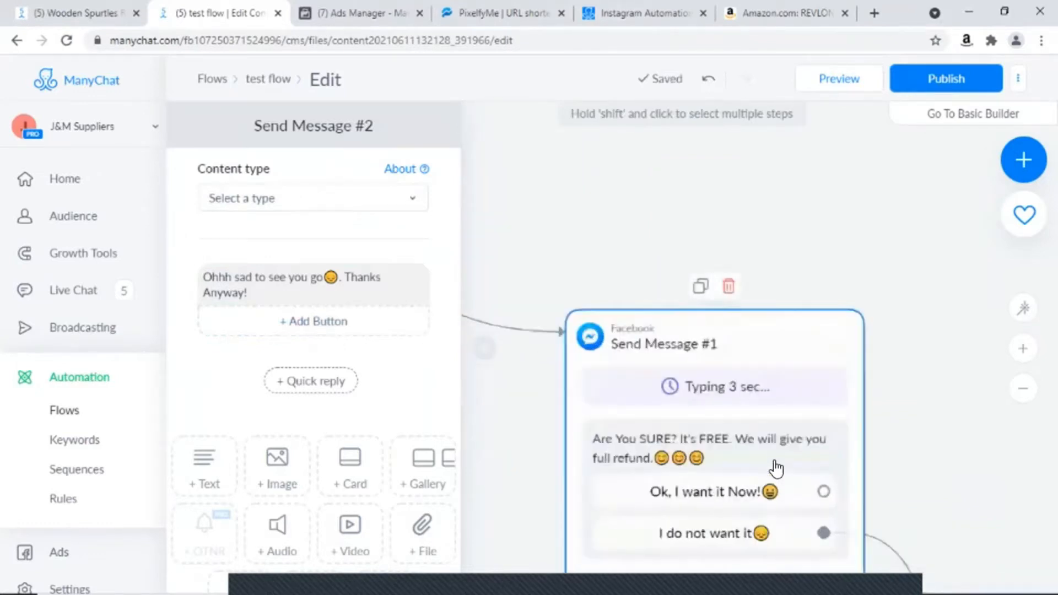
scroll(777, 468, down, 3)
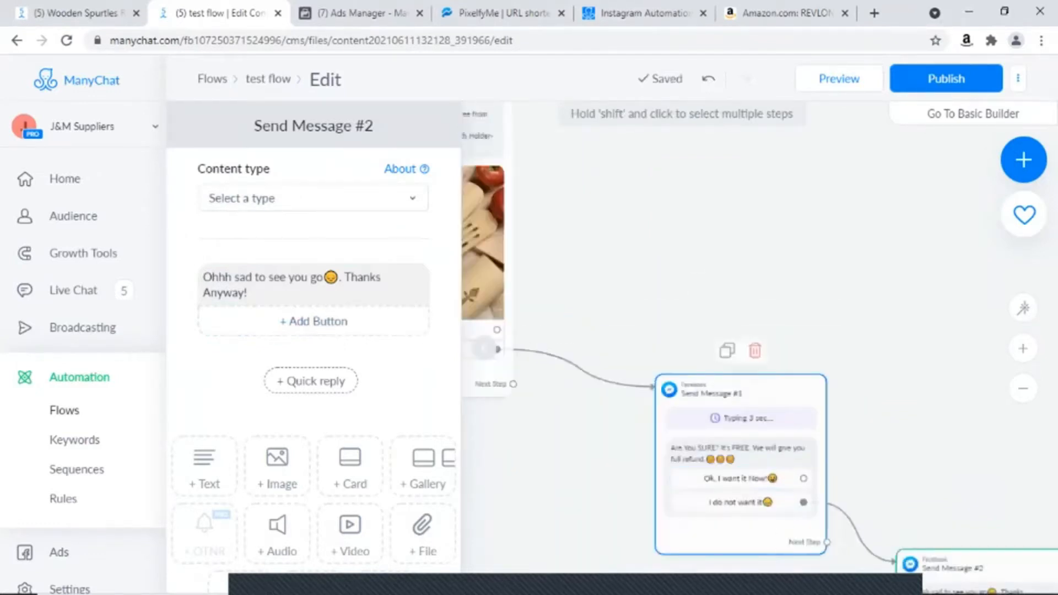
drag(786, 578, 597, 462)
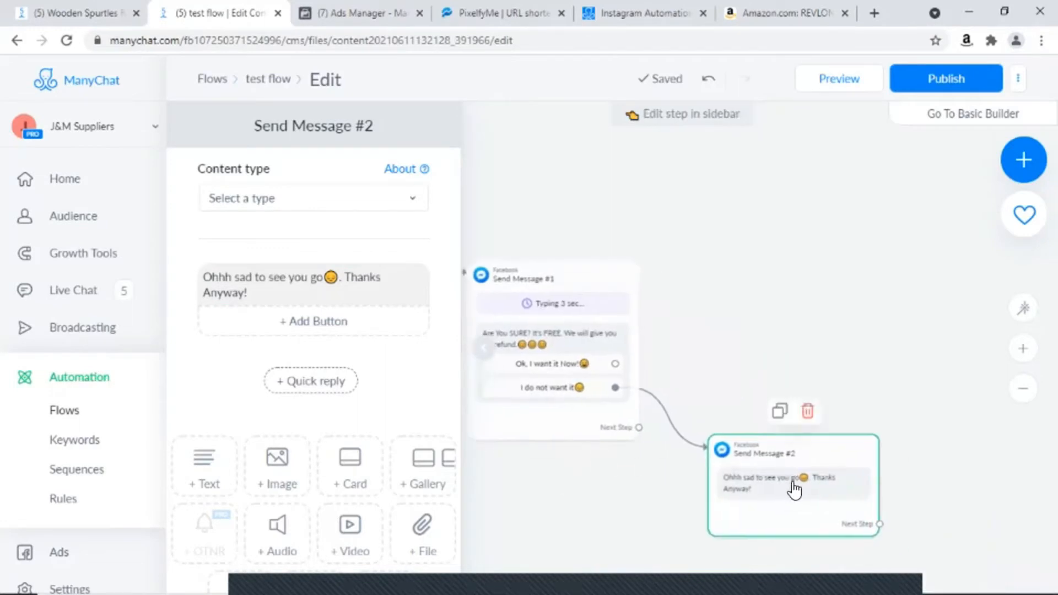
scroll(555, 501, left, 3)
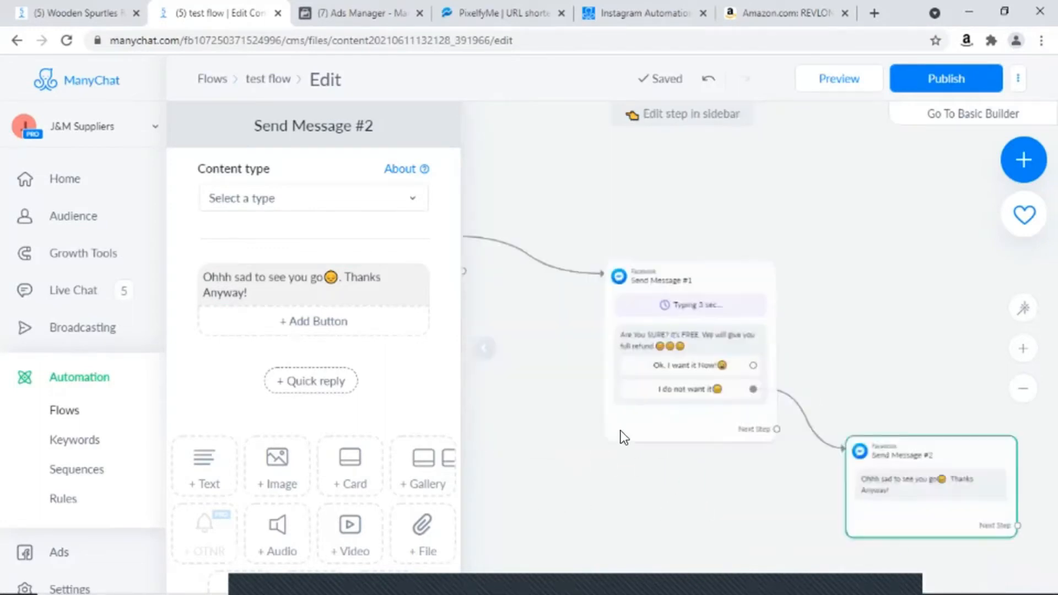
scroll(916, 521, up, 3)
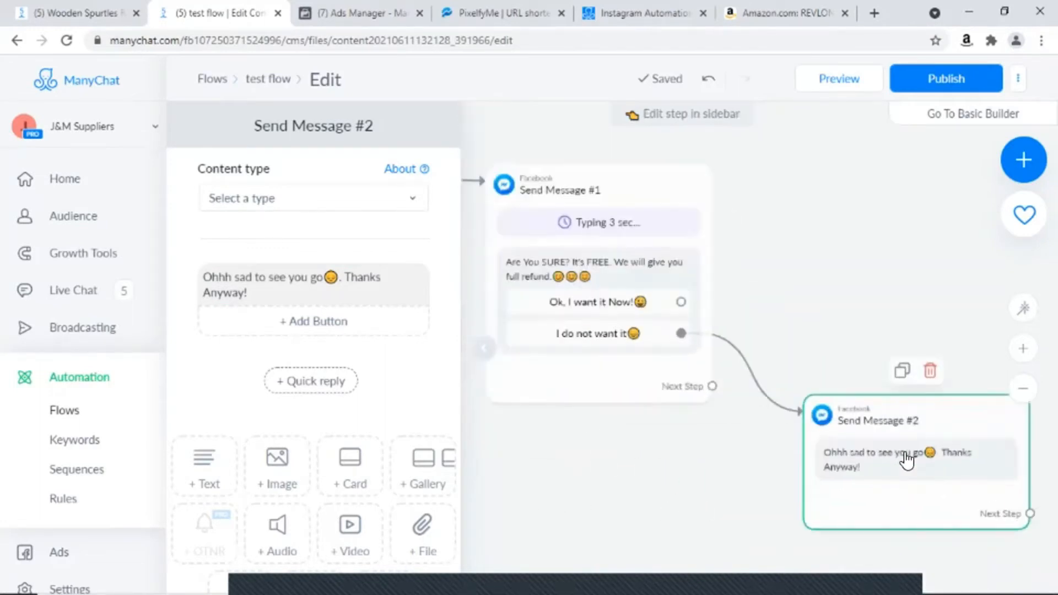
- Add a Delay block above the "Ohhh sad to see you go" text in Send Message #2
click(905, 462)
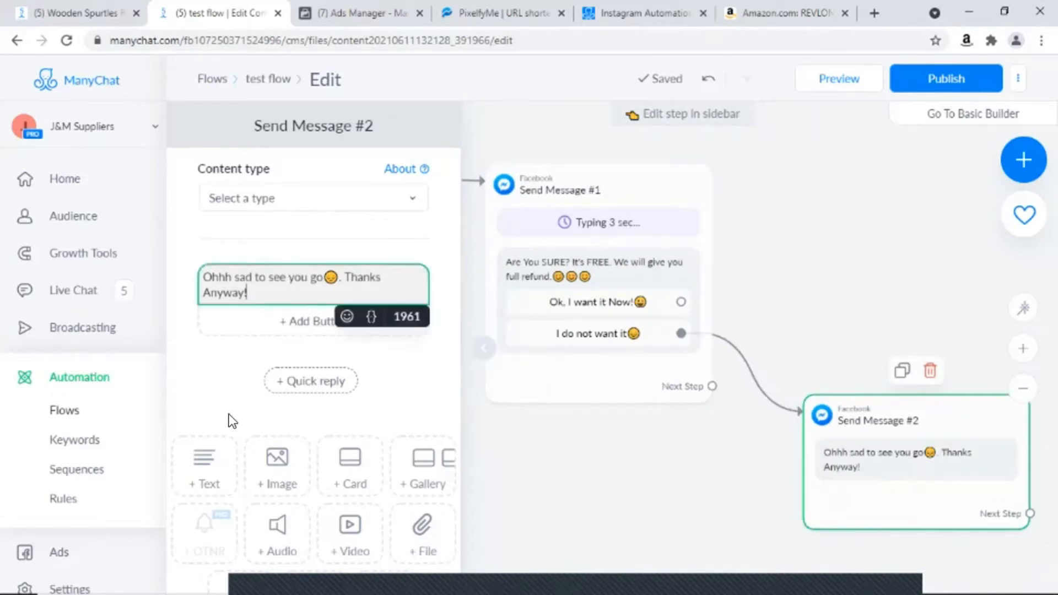
scroll(331, 435, down, 3)
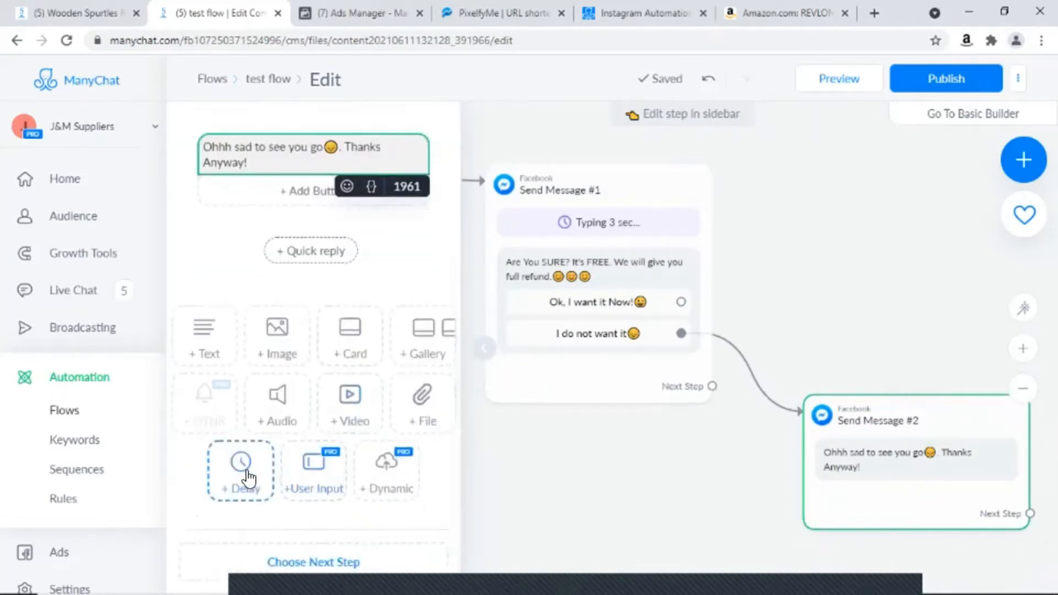
click(251, 467)
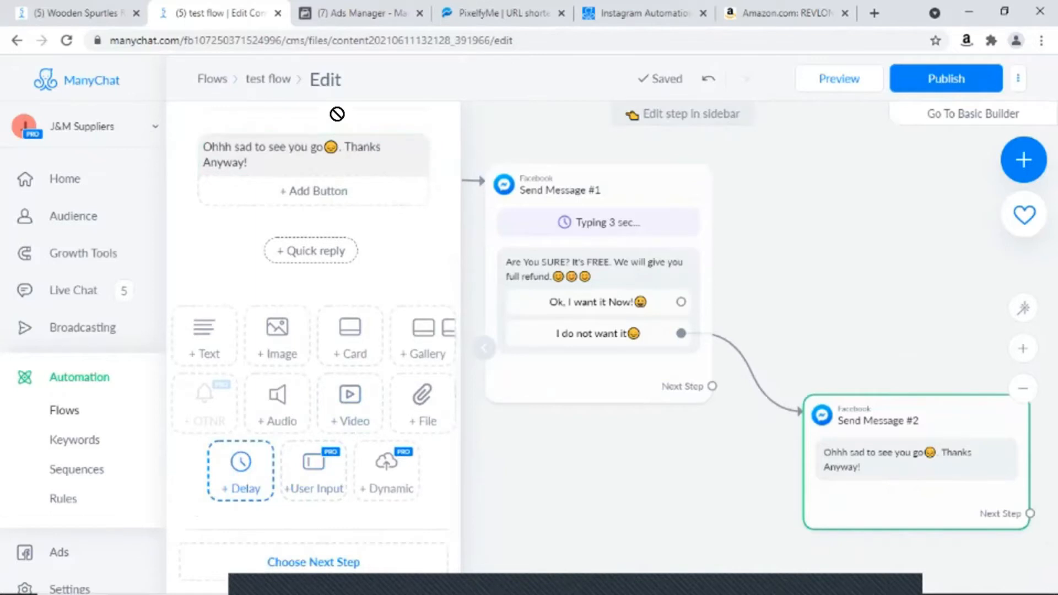
drag(311, 175, 312, 177)
click(623, 472)
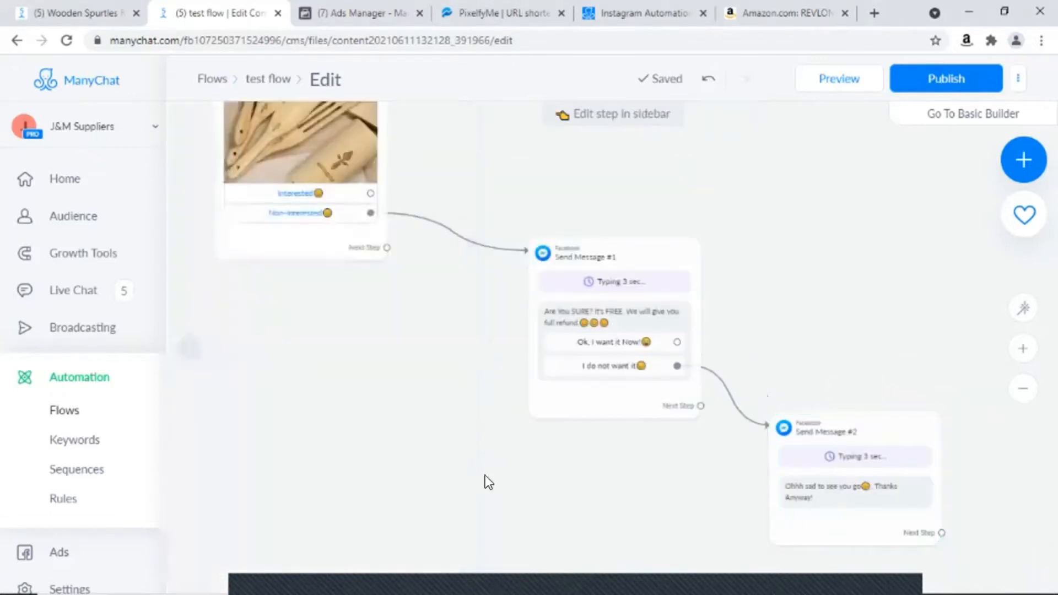
- Add another Messenger message step and place it above Send Message #1, beside the product message
scroll(323, 323, down, 3)
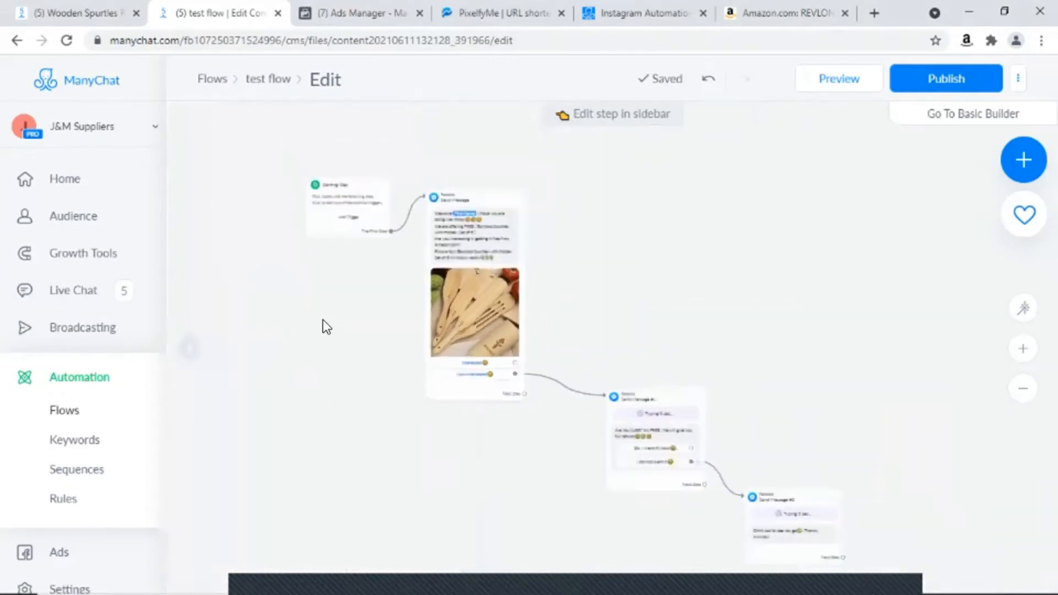
scroll(486, 472, up, 4)
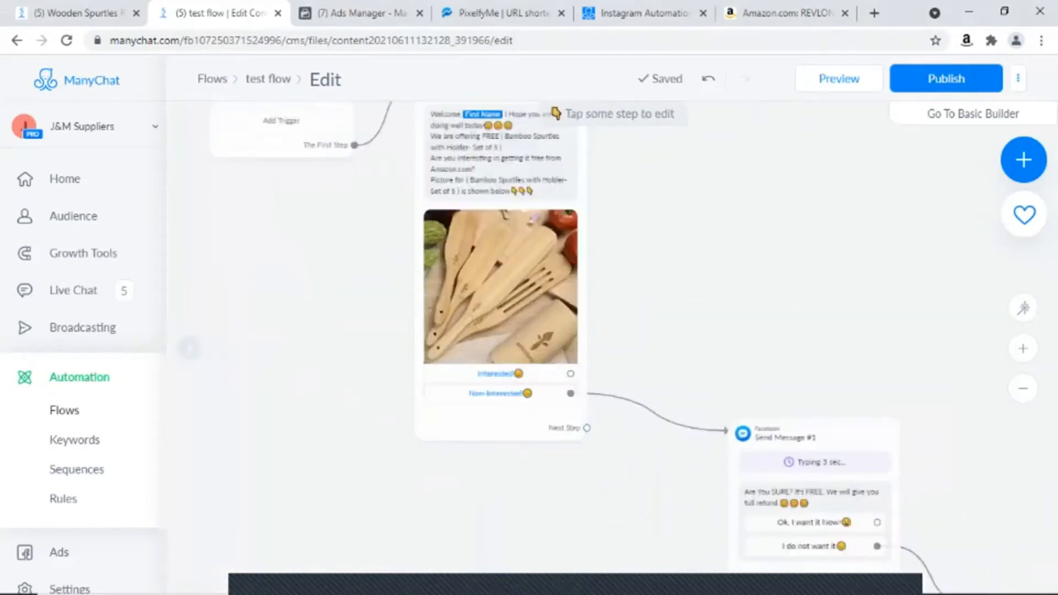
click(1024, 160)
click(732, 303)
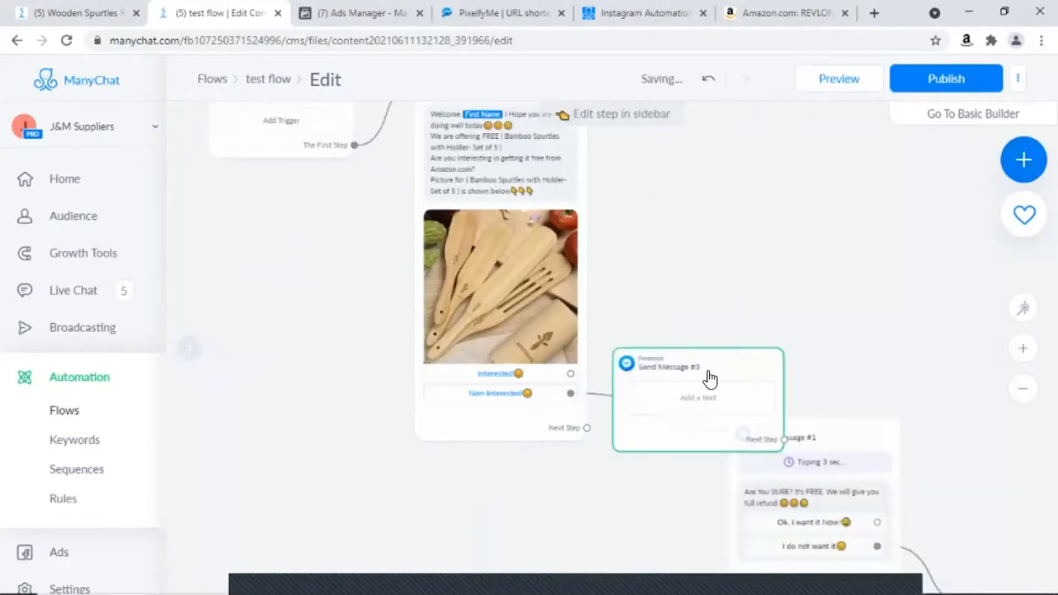
drag(711, 379, 804, 201)
- Copy the whole "the process is very simple" text, including its First Name field and emojis, from Send Message #1 in the Wooden Spurtles Review Flow
key(ctrl+shift+Tab)
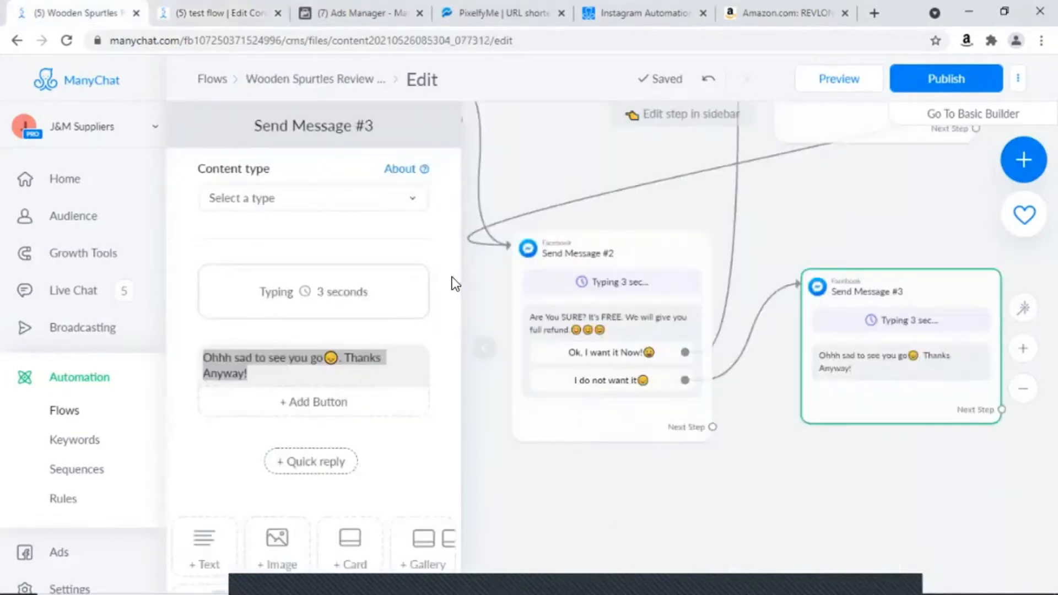
scroll(670, 437, down, 4)
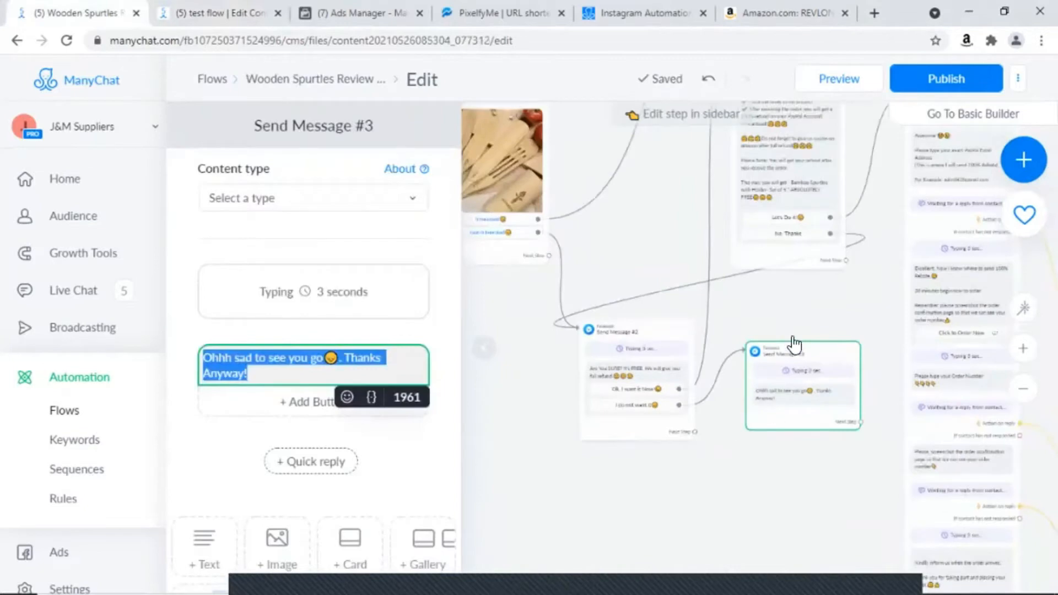
click(621, 213)
scroll(654, 231, up, 3)
drag(654, 231, 510, 402)
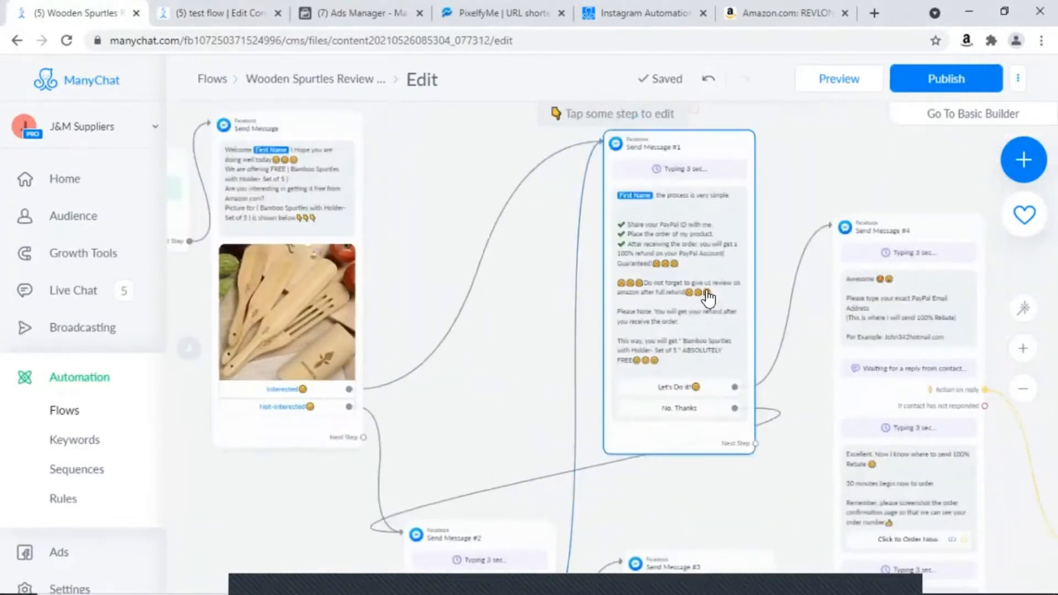
click(708, 299)
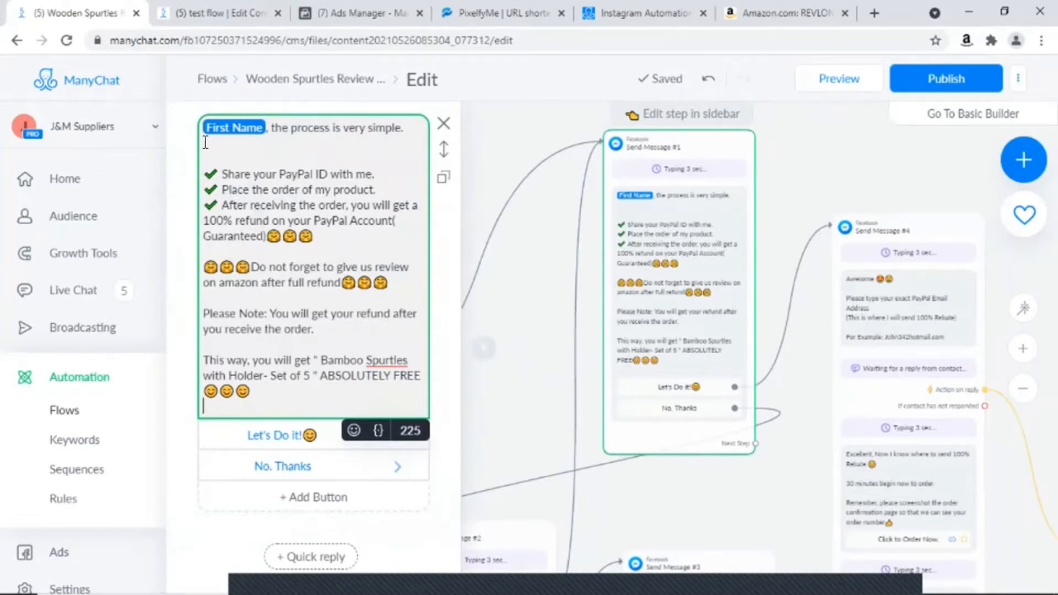
drag(200, 122, 355, 374)
right_click(318, 280)
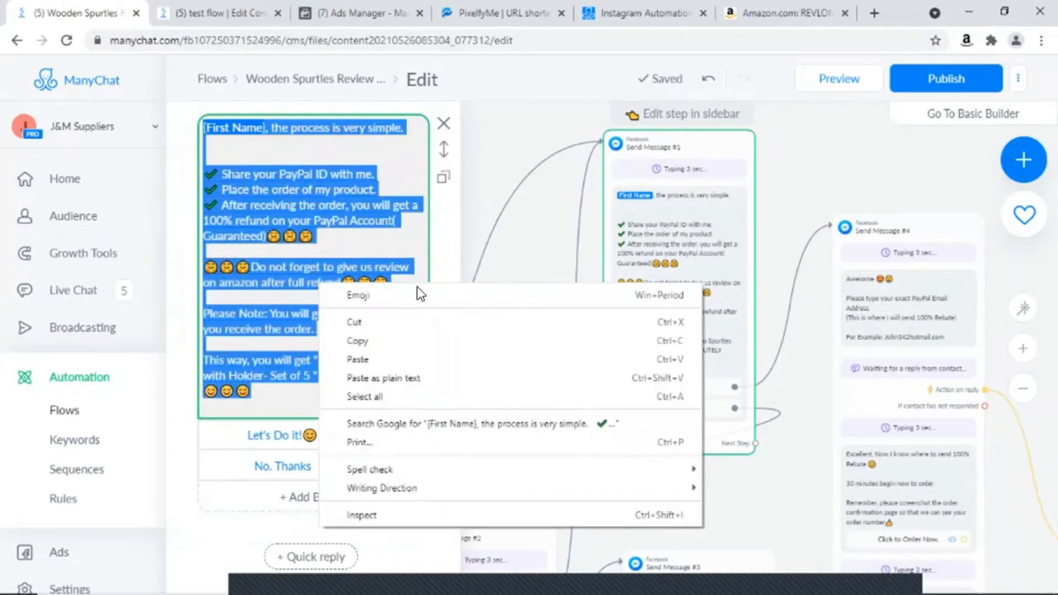
click(358, 341)
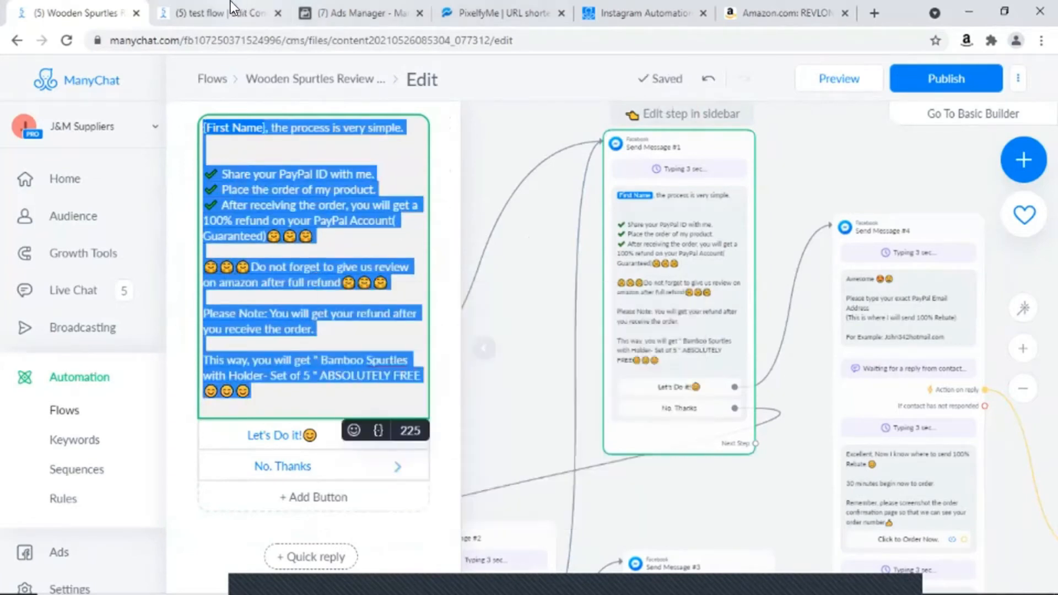
- Paste the copied "the process is very simple" text into the empty Send Message #3 of the test flow
click(220, 12)
click(788, 224)
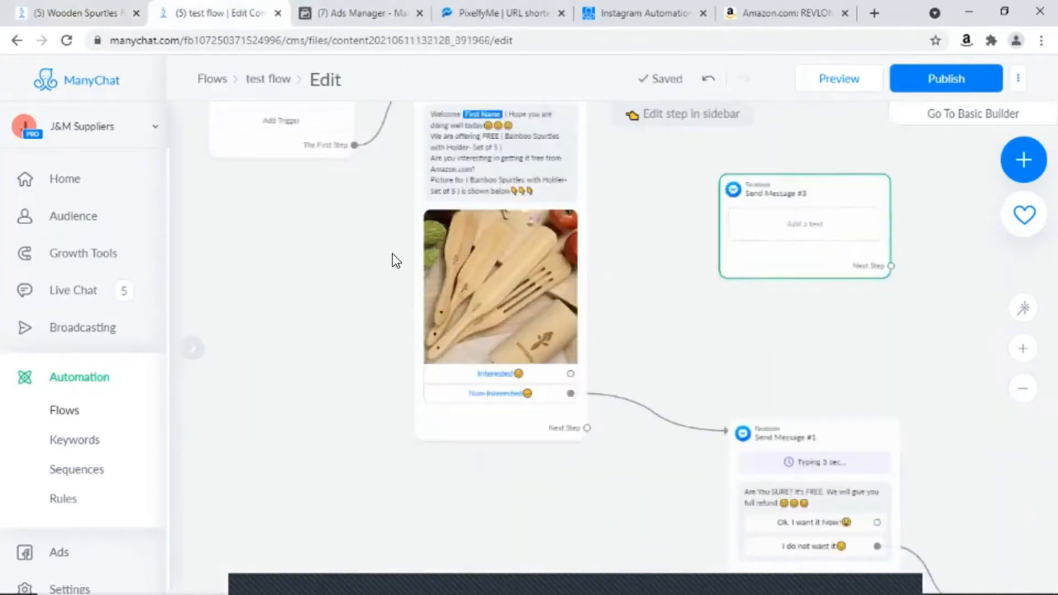
right_click(273, 283)
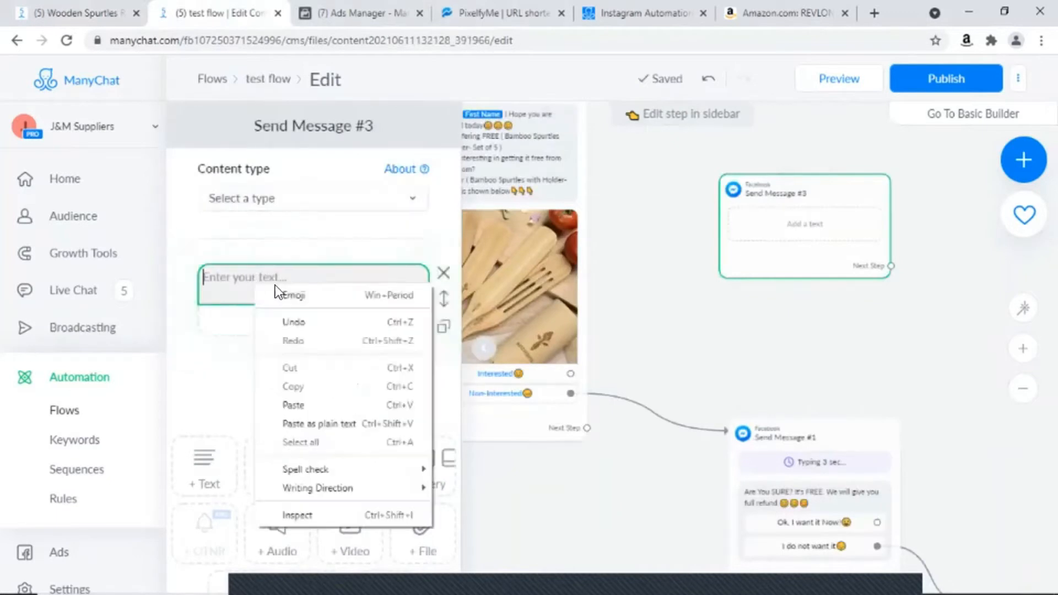
click(282, 408)
- Examine the system fields that can be inserted into the pasted text of Send Message #3
scroll(365, 393, down, 2)
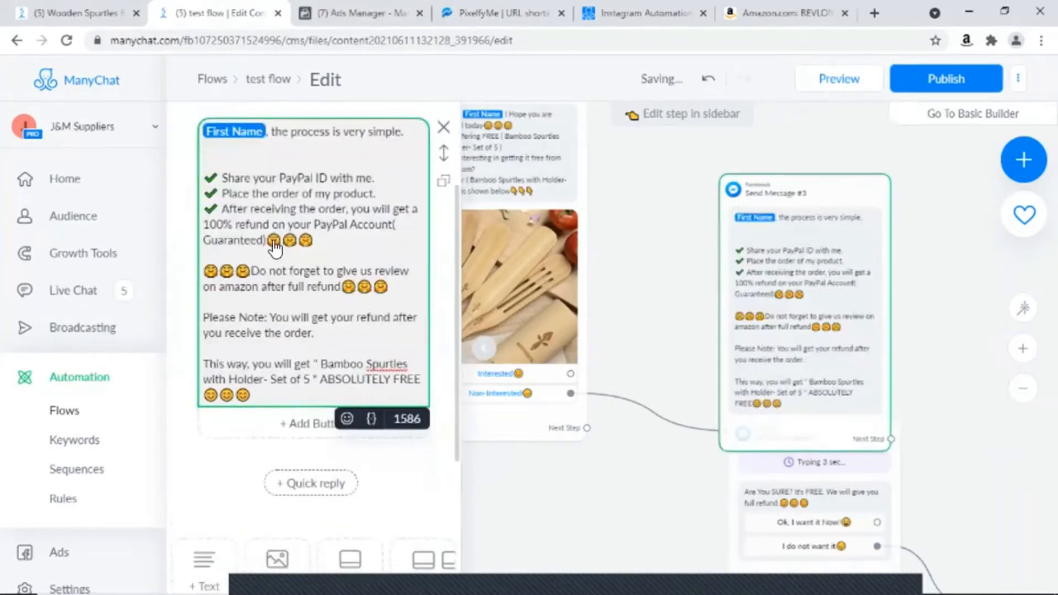
scroll(237, 165, down, 1)
scroll(243, 170, up, 2)
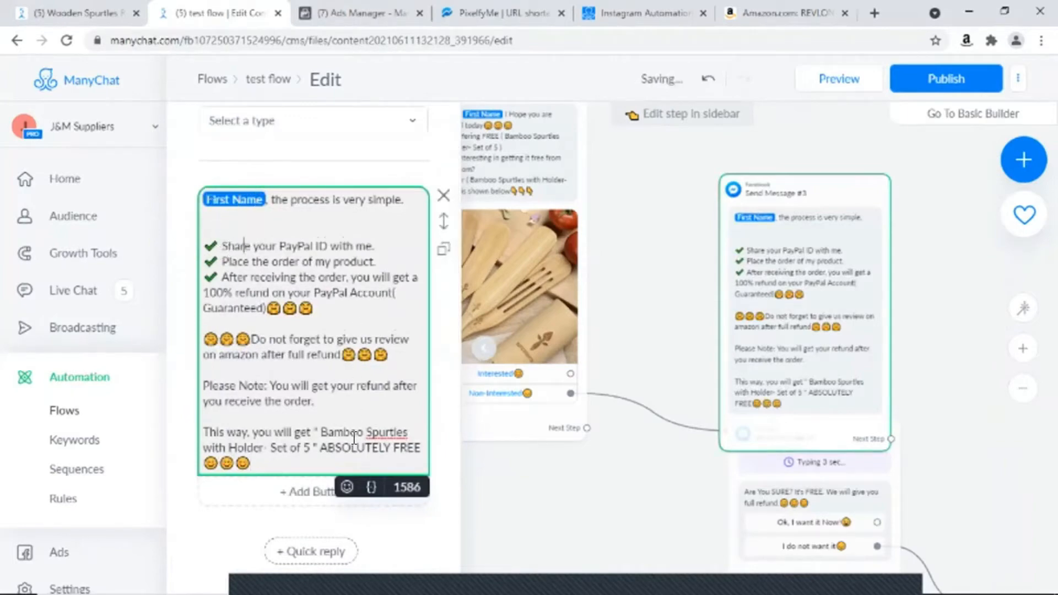
click(372, 488)
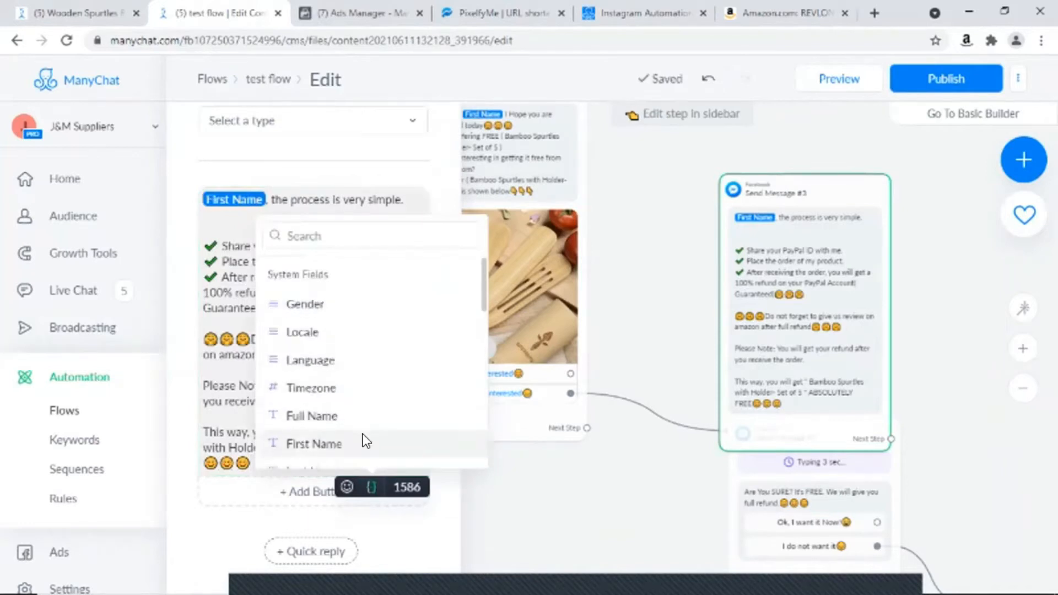
scroll(355, 386, down, 1)
scroll(355, 380, up, 1)
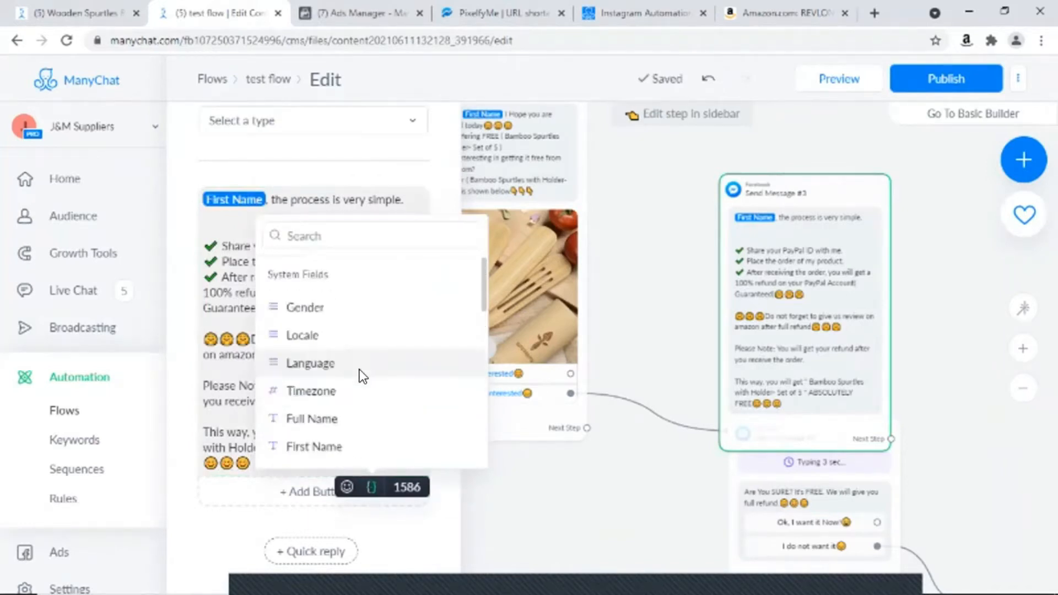
scroll(437, 324, down, 1)
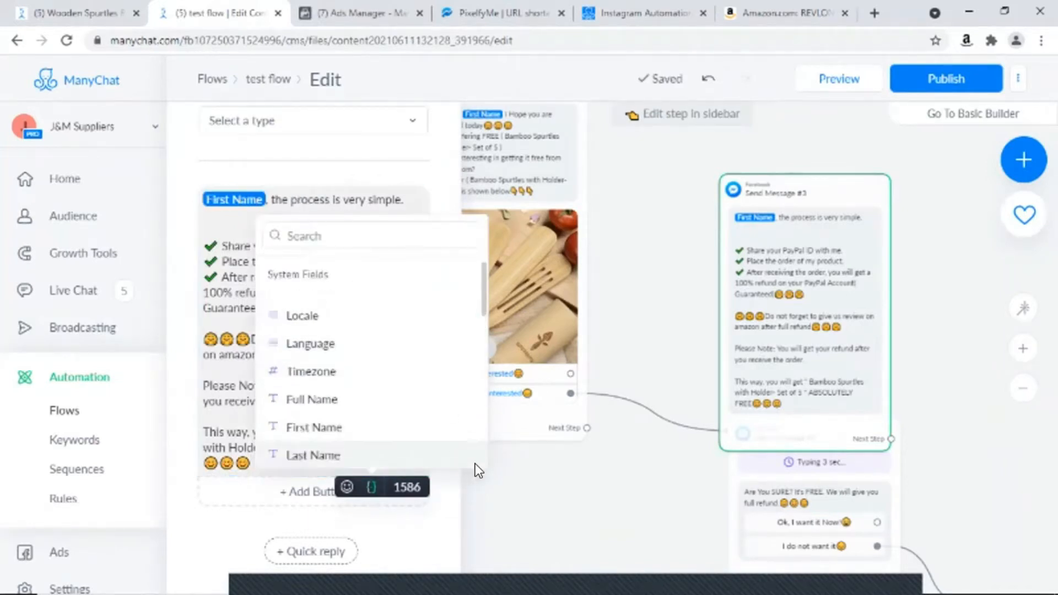
click(534, 490)
- Reopen Send Message #3 for editing, and copy the "Let's Do it!" button title with its emoji from the Wooden Spurtles Review Flow
click(788, 245)
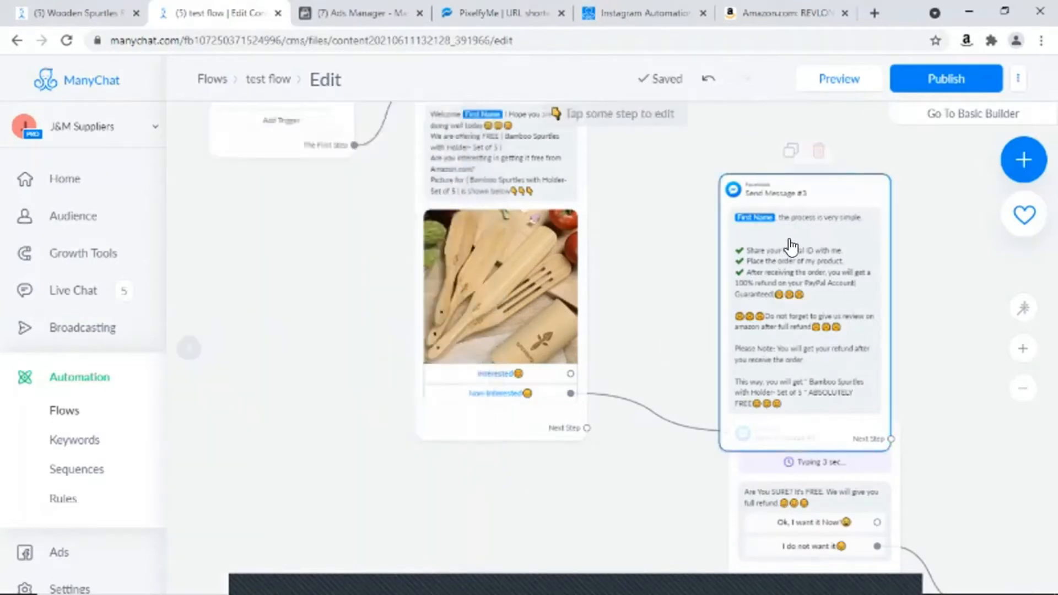
click(348, 360)
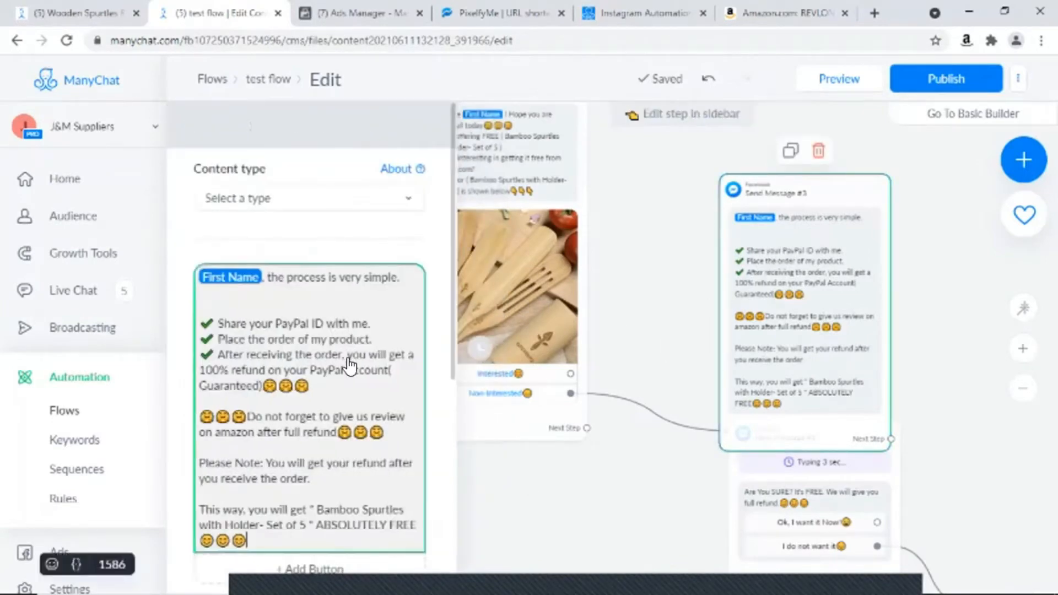
scroll(349, 360, down, 5)
click(73, 8)
click(275, 436)
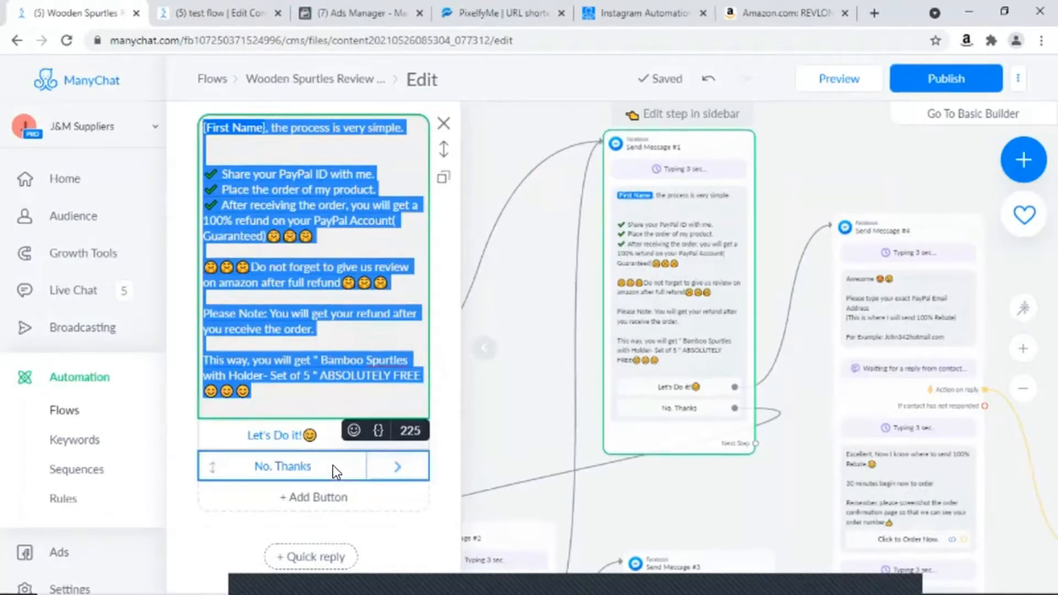
click(306, 438)
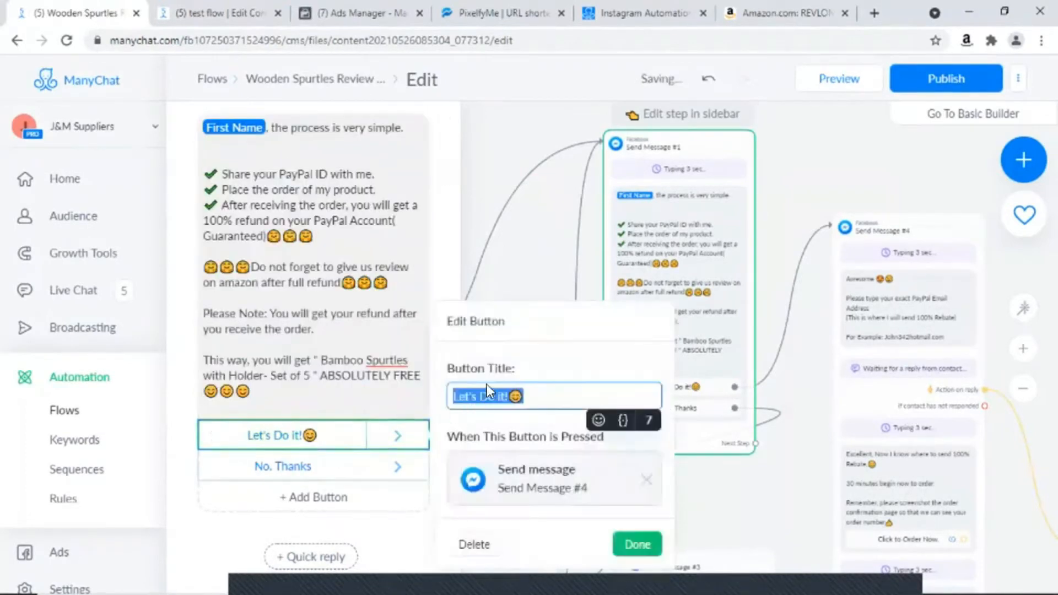
right_click(487, 384)
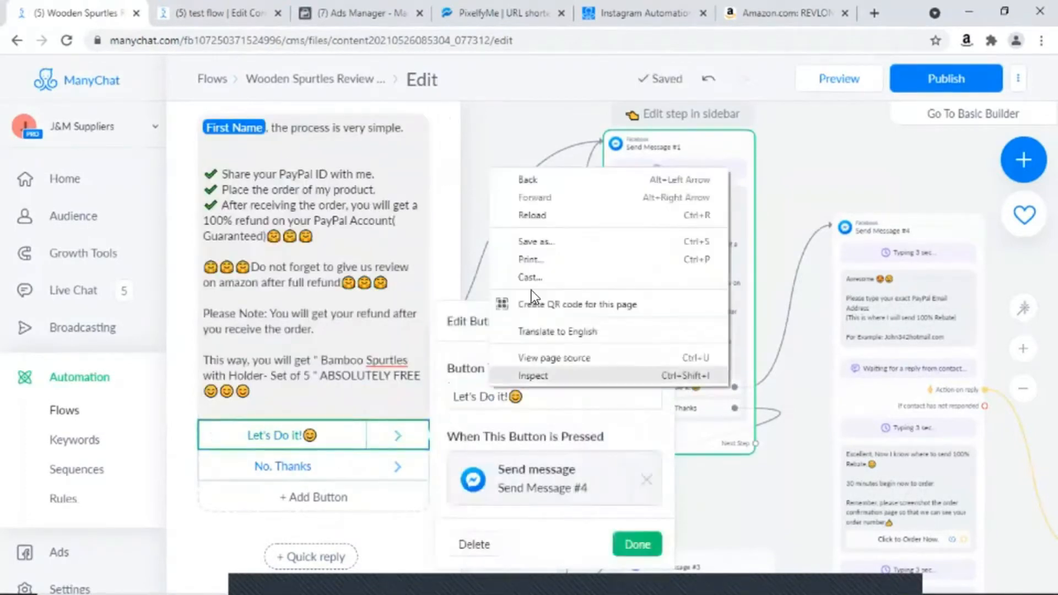
right_click(474, 401)
click(533, 213)
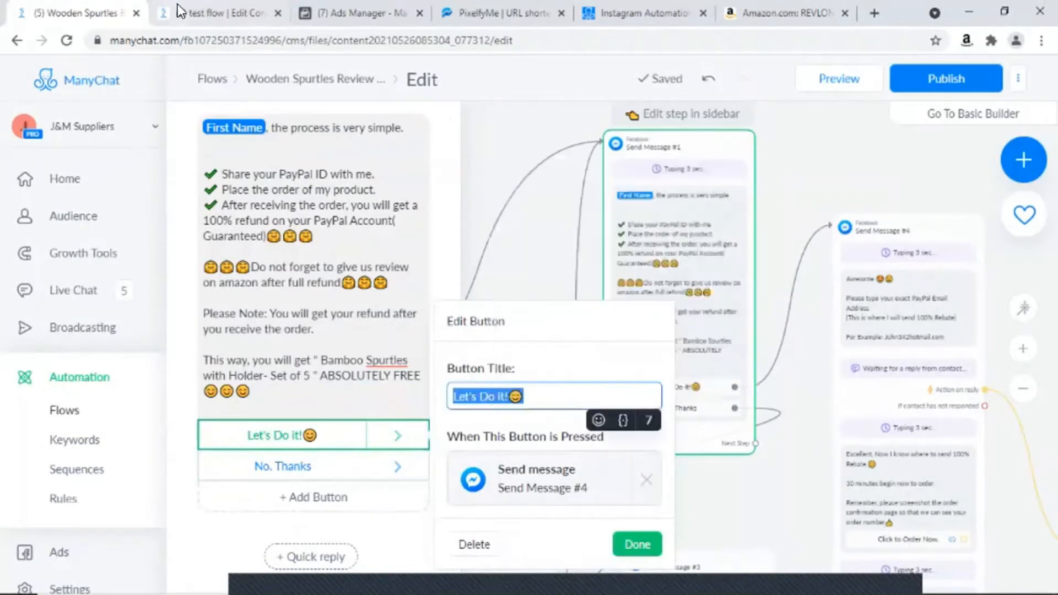
- Add a button under the test flow's Send Message #3 text and paste the copied "Let's Do it!" title with its emoji
click(217, 13)
scroll(329, 209, up, 3)
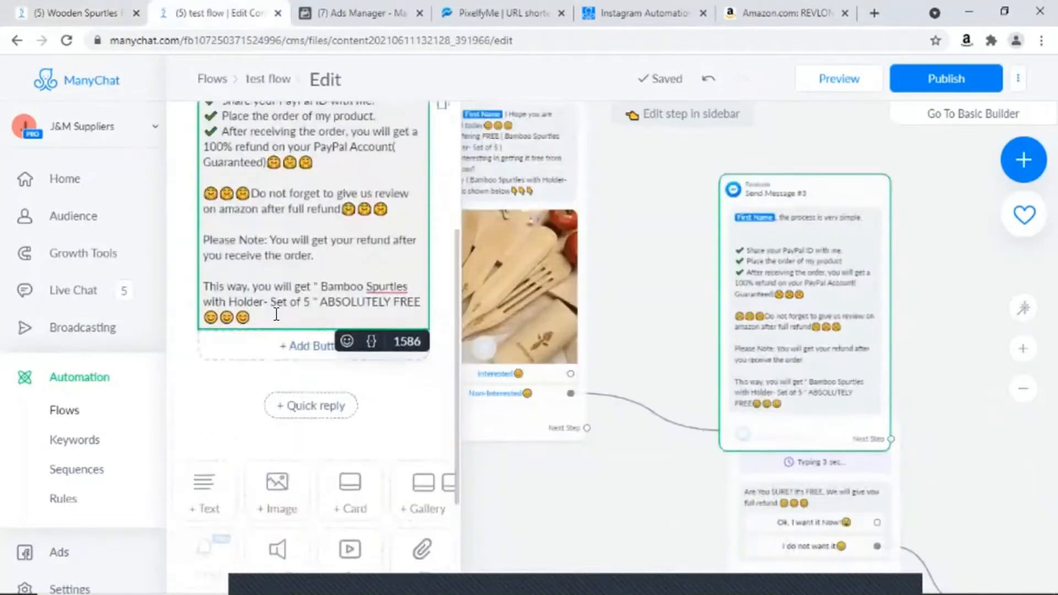
click(278, 344)
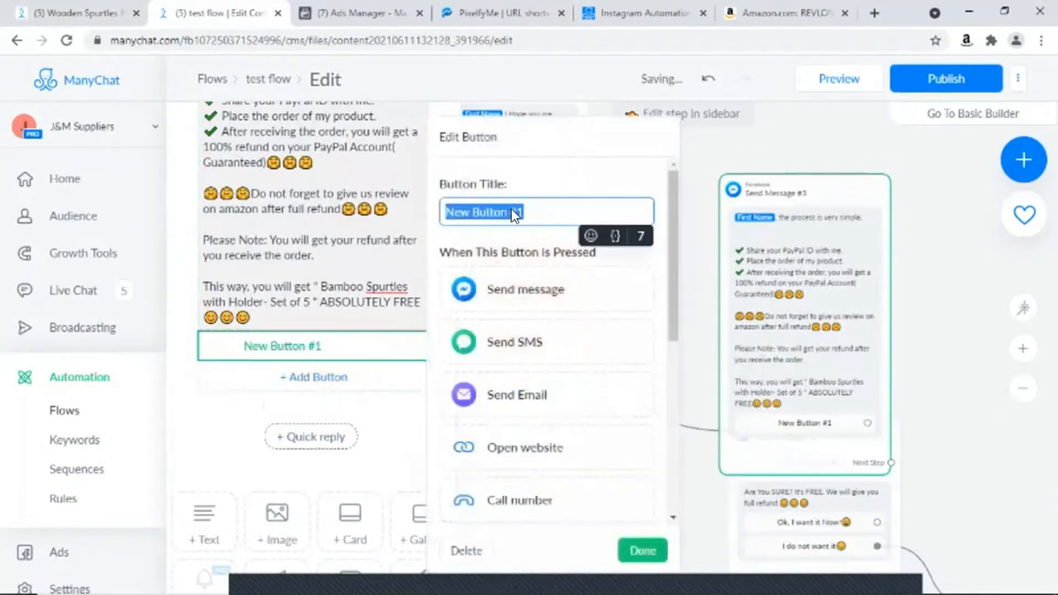
right_click(500, 211)
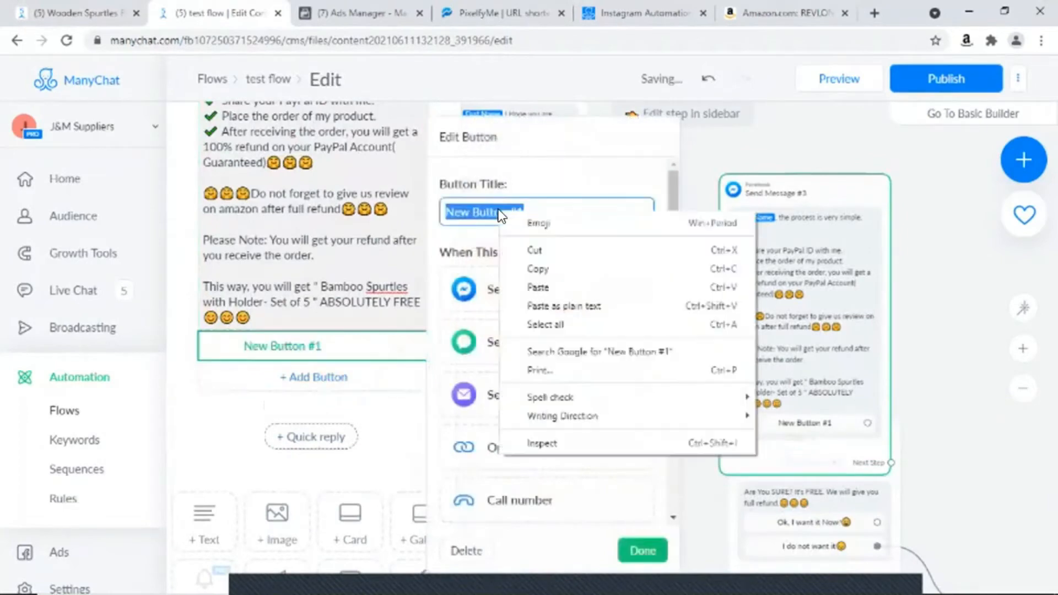
click(527, 285)
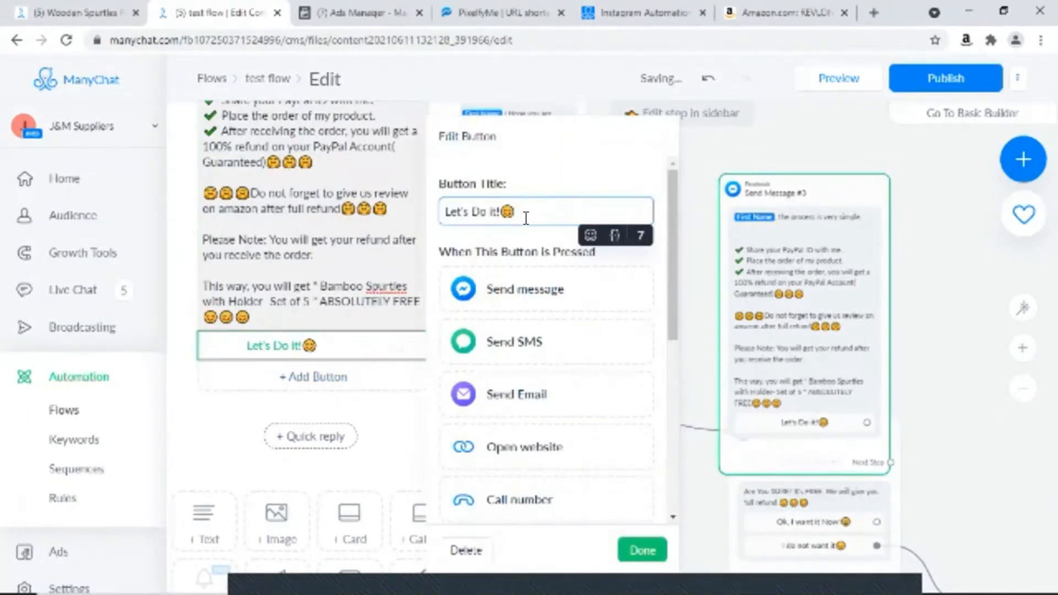
- Add a second button to Send Message #3 with the title "no Thanks"
click(292, 378)
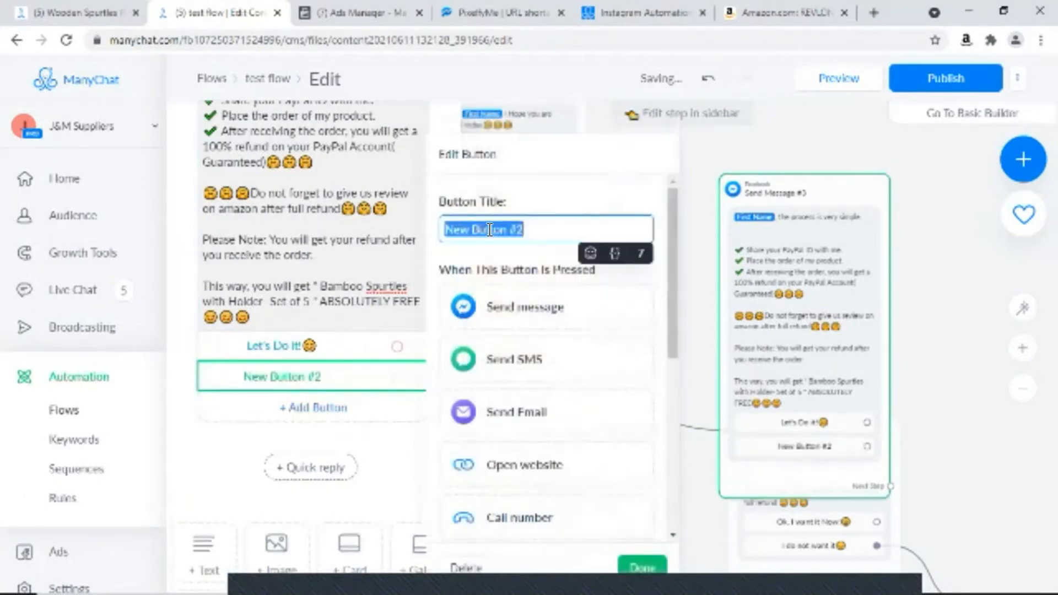
key(BackSpace)
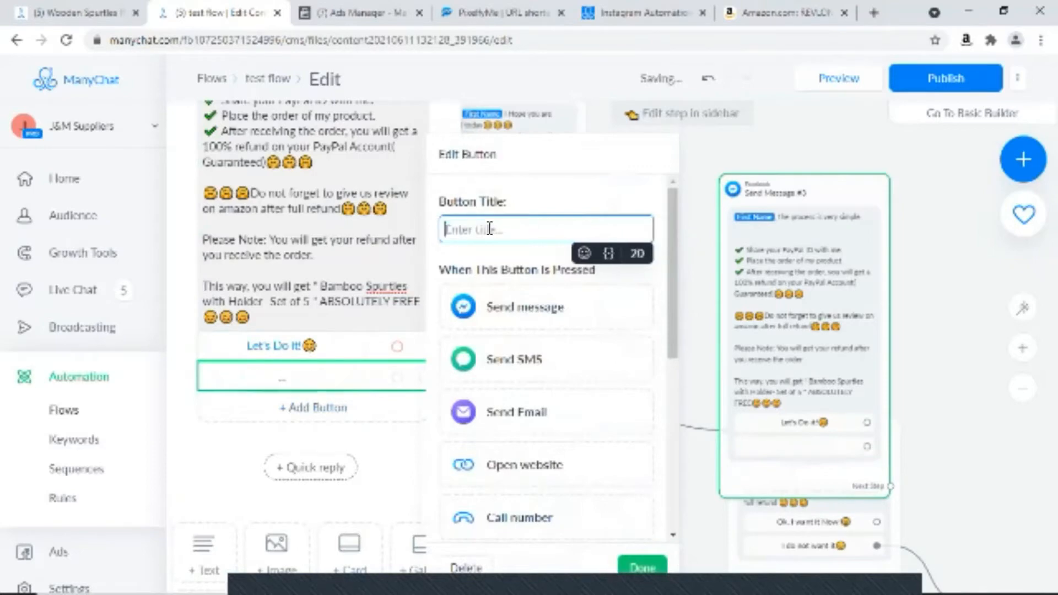
text(no)
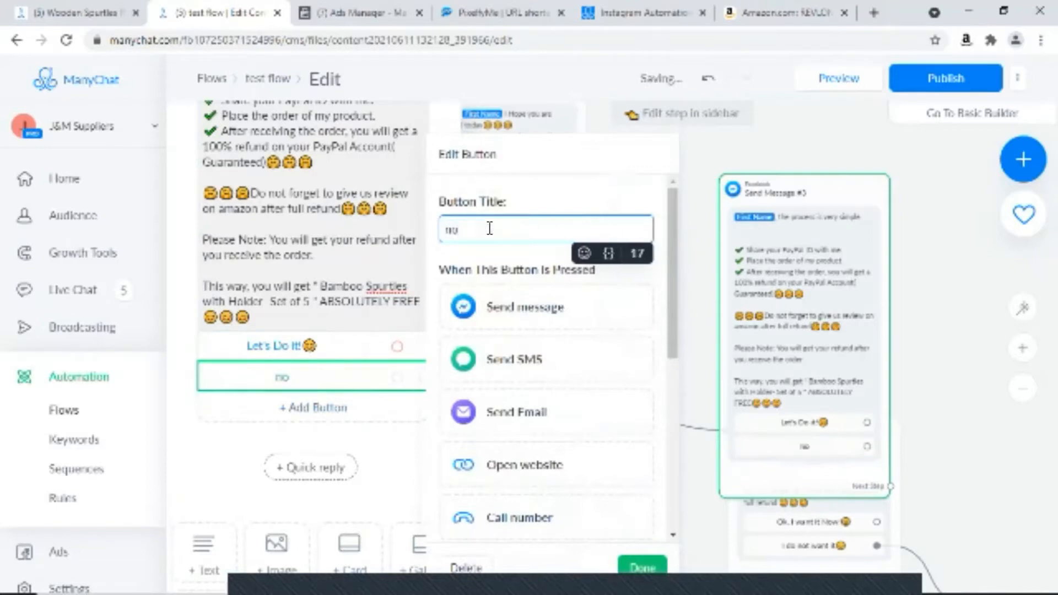
text( Thank)
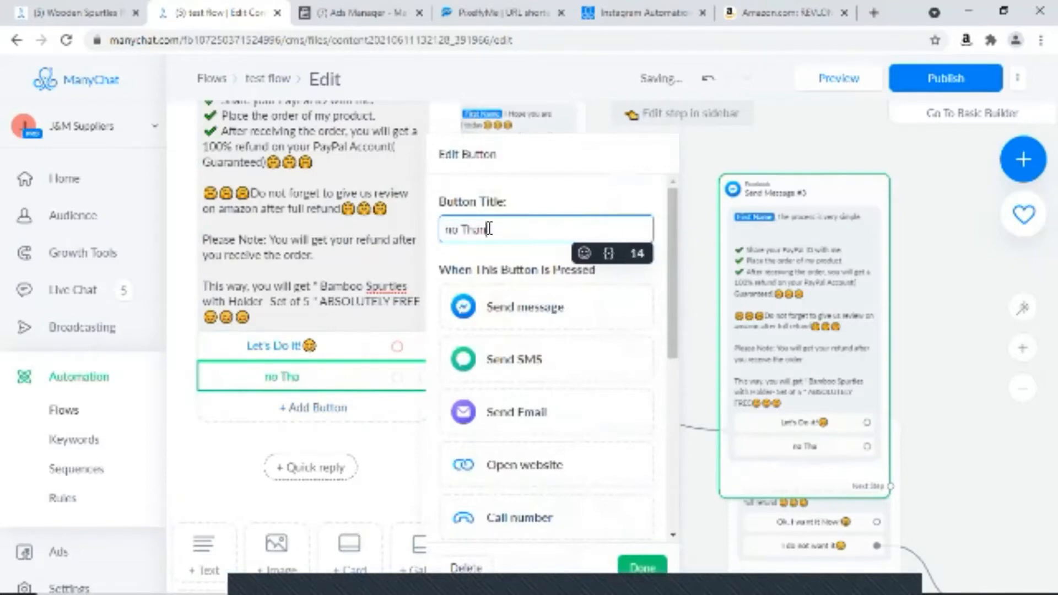
text(s)
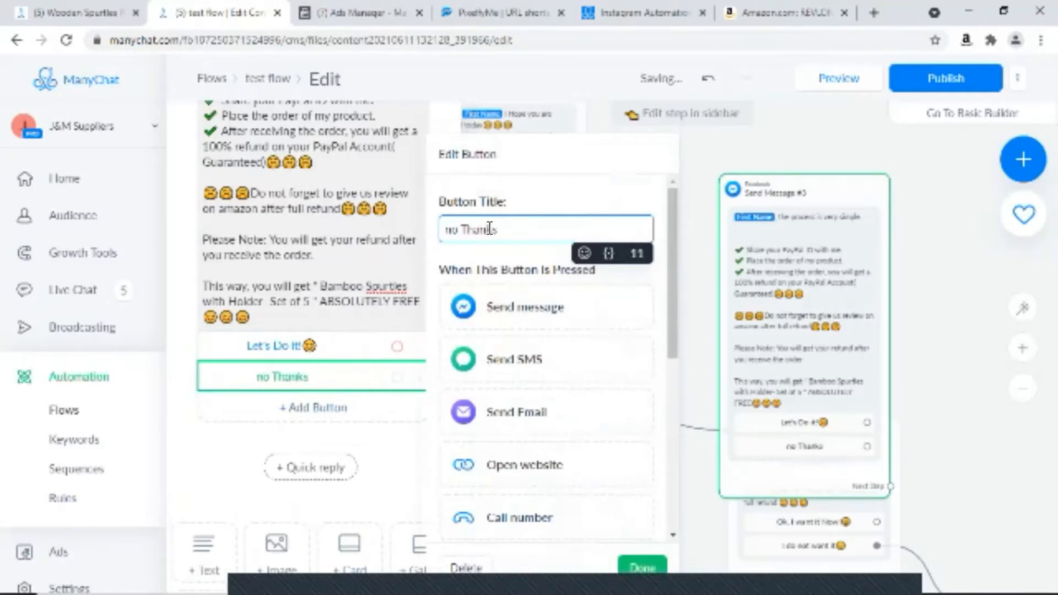
click(246, 439)
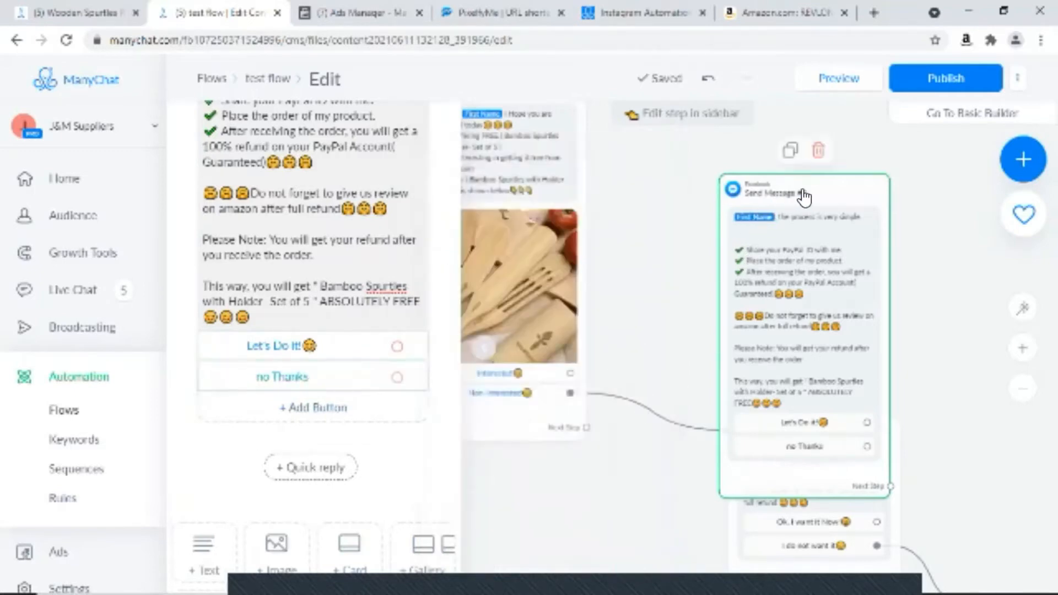
- Move Send Message #3 up clear of Send Message #1 and connect its "no Thanks" button to Send Message #1
drag(822, 177, 838, 115)
scroll(604, 477, down, 3)
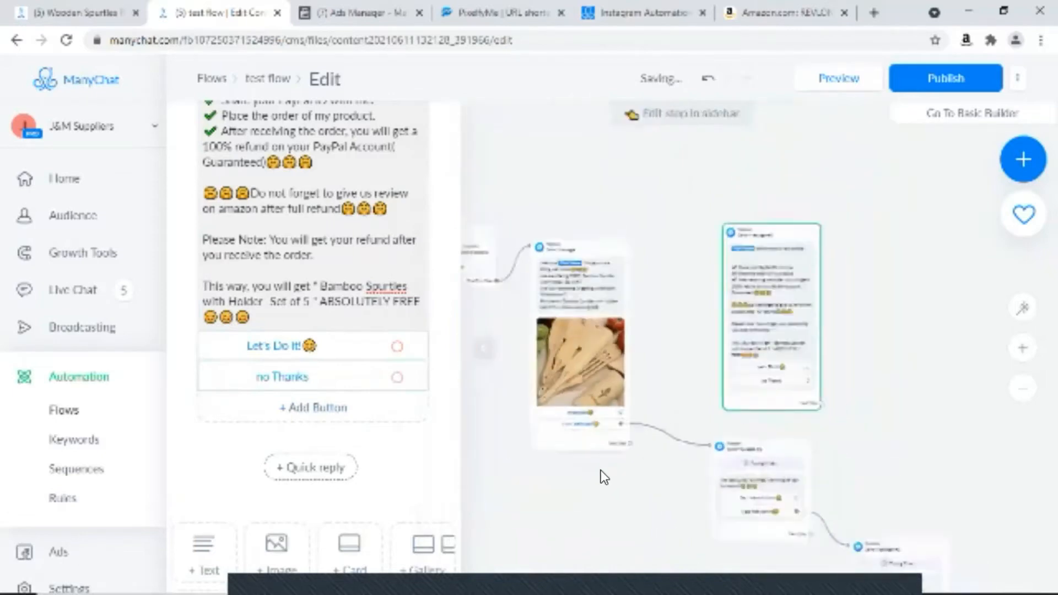
drag(568, 480, 272, 337)
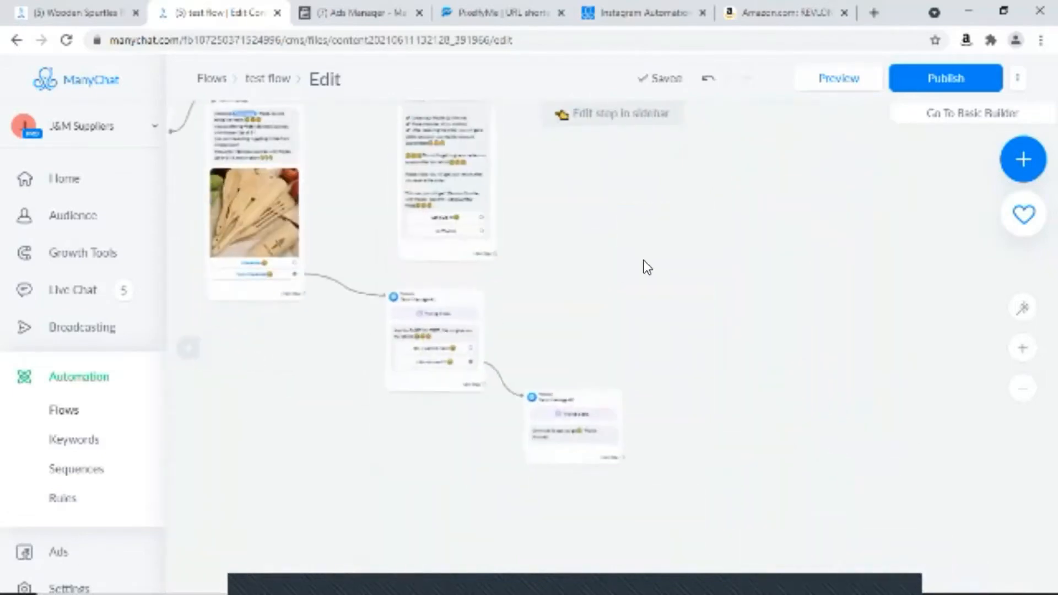
scroll(643, 259, up, 3)
drag(642, 354, 806, 412)
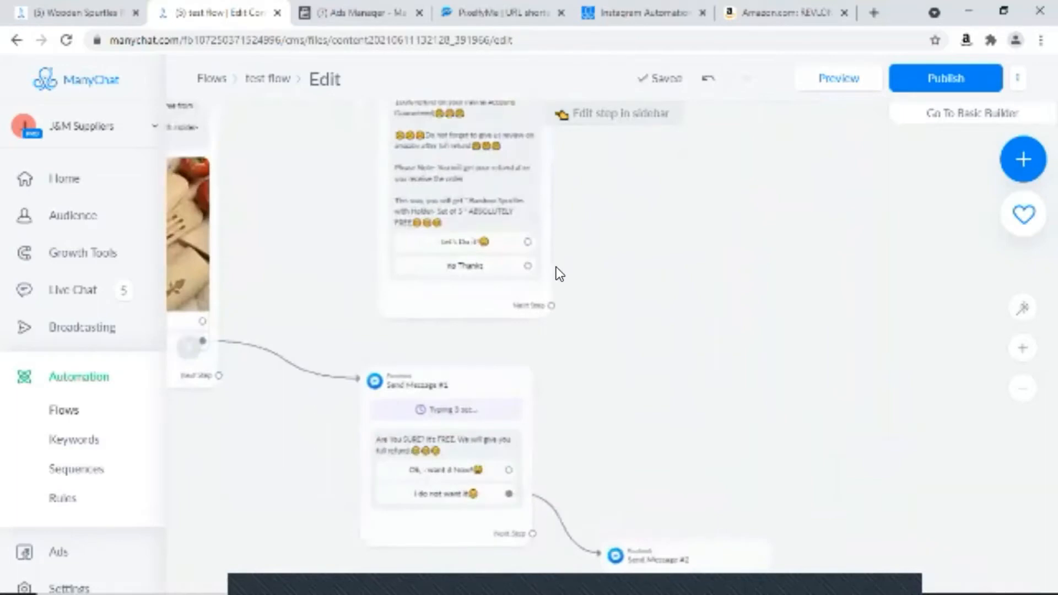
drag(663, 348, 705, 377)
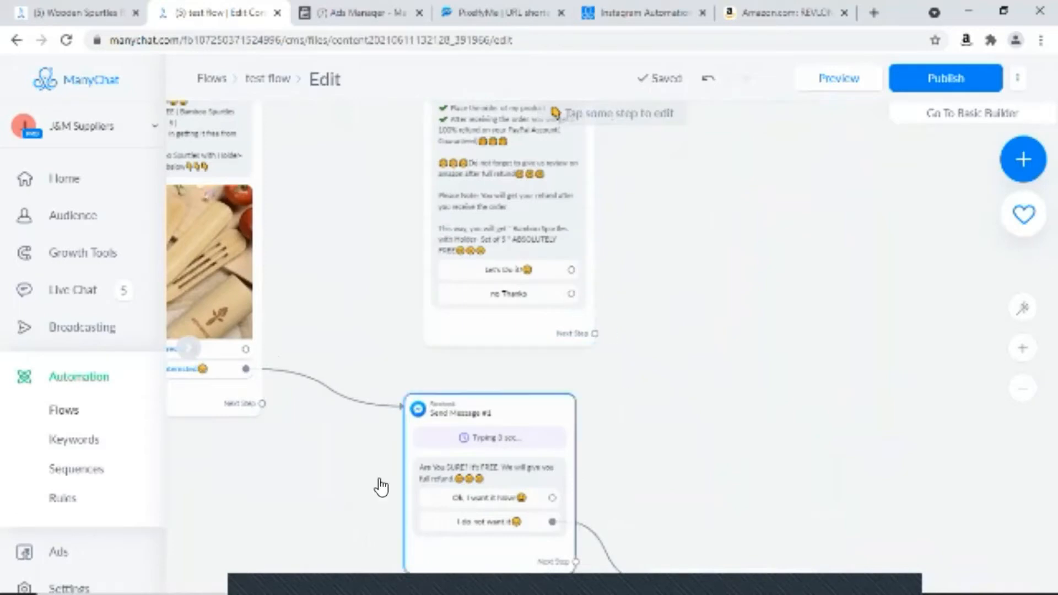
click(570, 293)
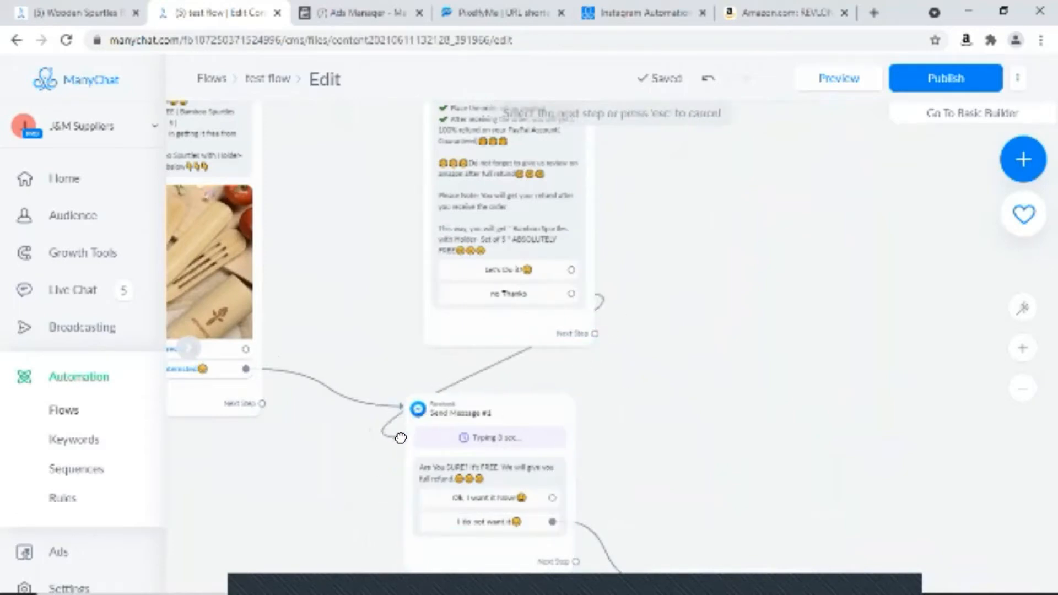
click(405, 435)
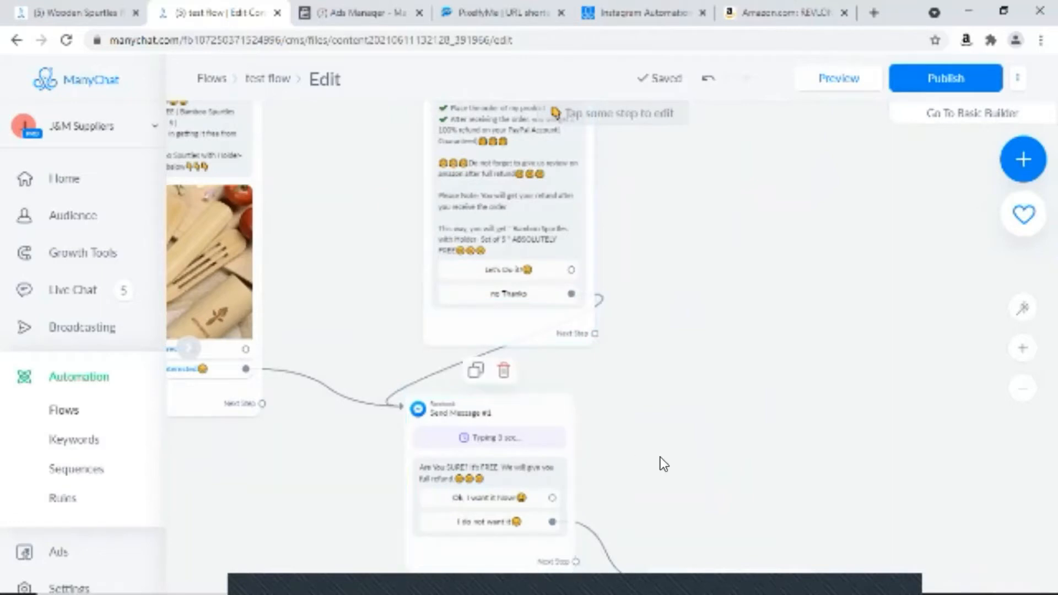
- Add a new empty Messenger message step beside Send Message #3 in the test flow
scroll(667, 458, down, 2)
drag(719, 432, 667, 390)
mouse_move(675, 541)
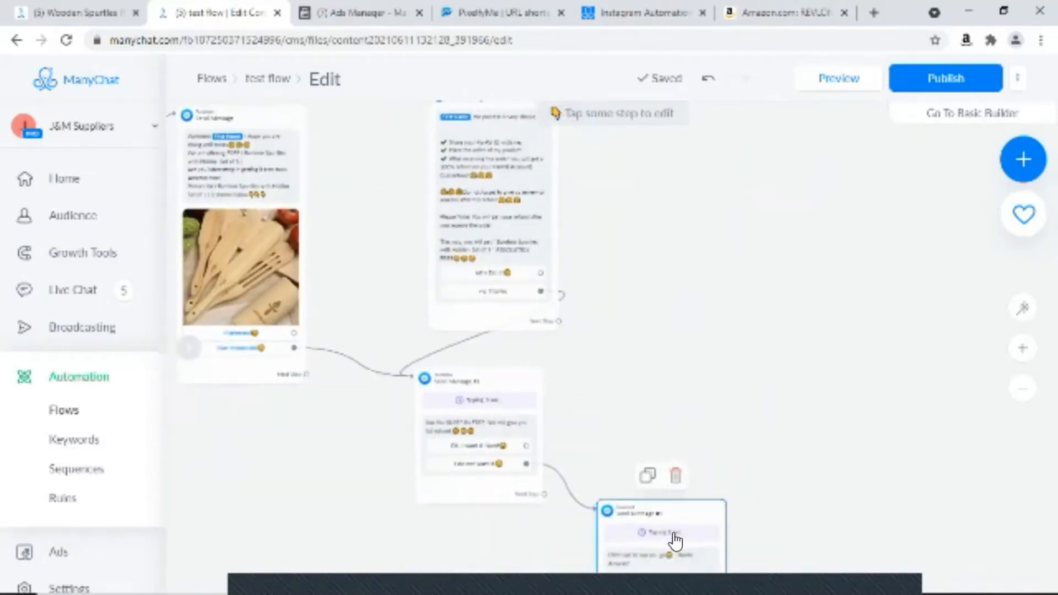
scroll(644, 323, up, 2)
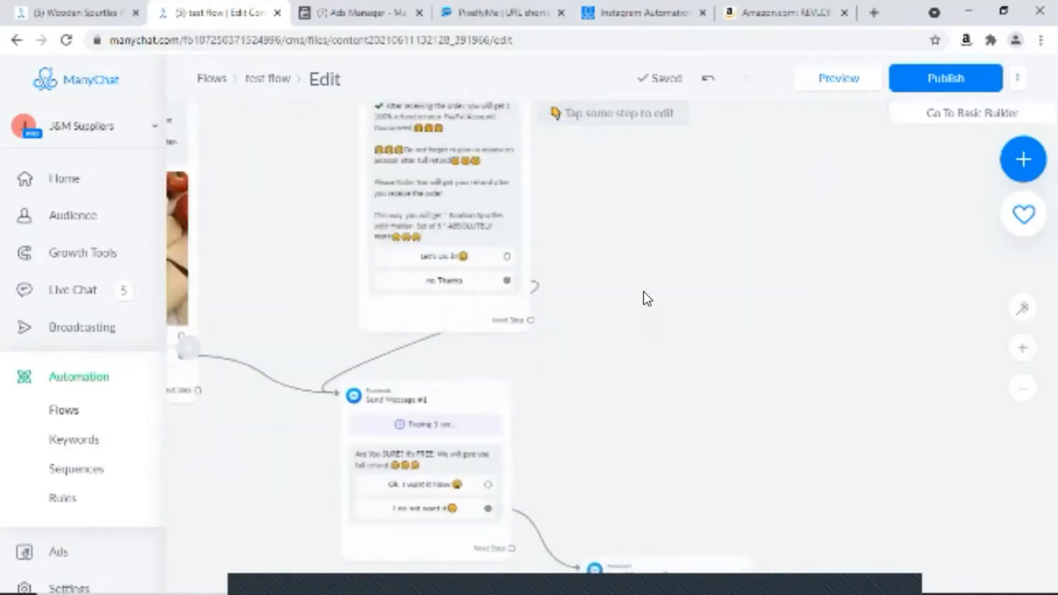
drag(644, 295, 637, 420)
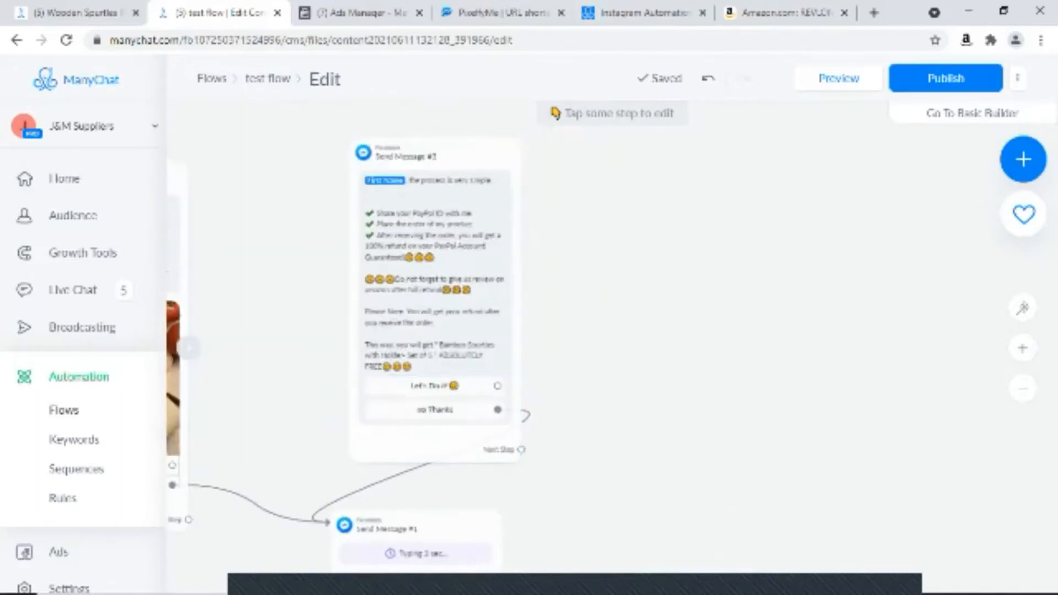
click(1023, 160)
click(764, 318)
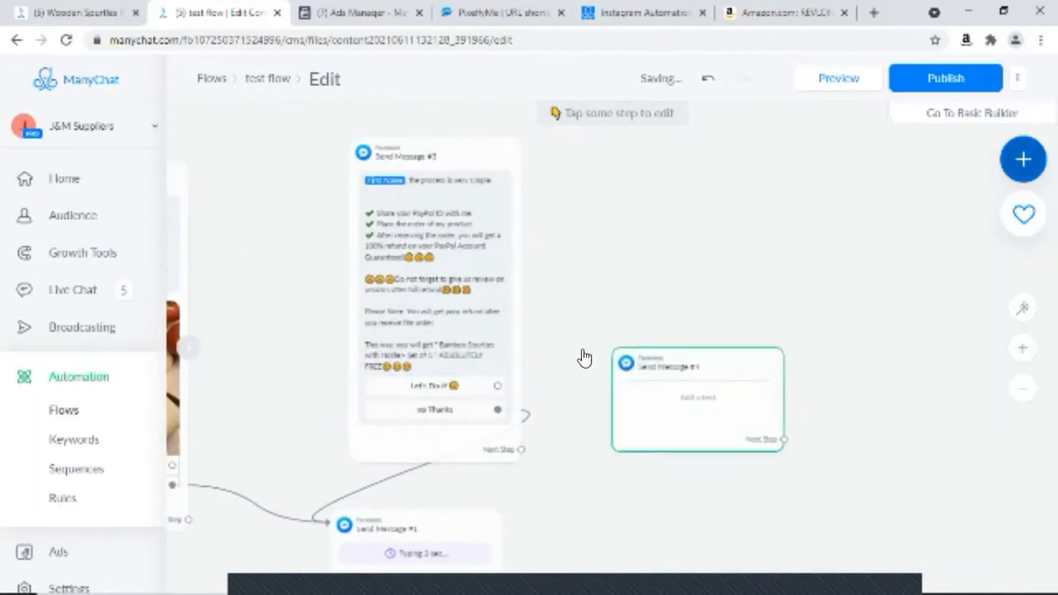
- Copy the full question text asking for the PayPal email address from Send Message #4 in the Wooden Spurtles Review Flow
click(83, 3)
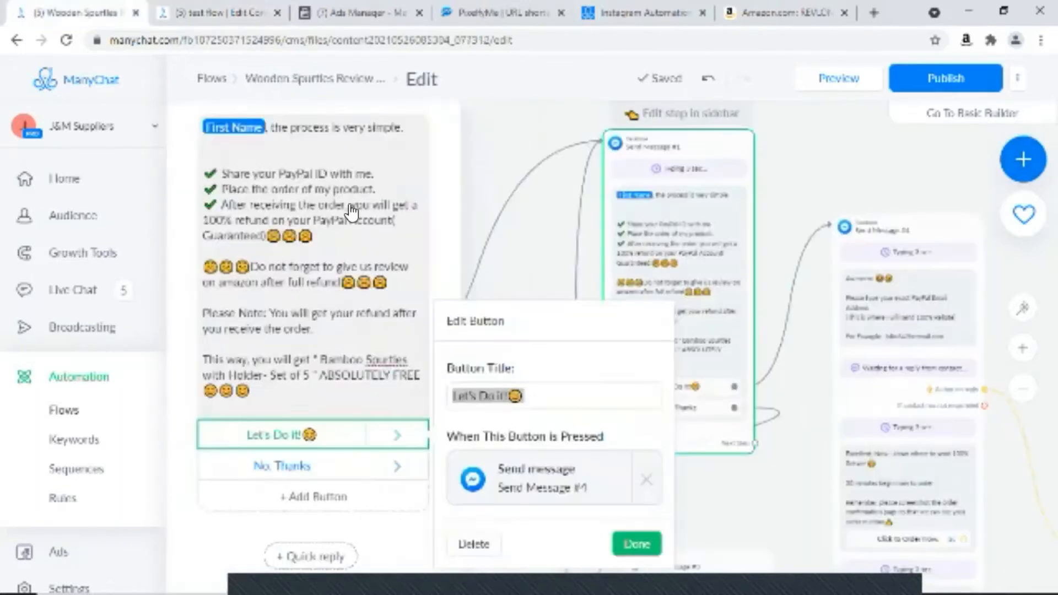
click(772, 493)
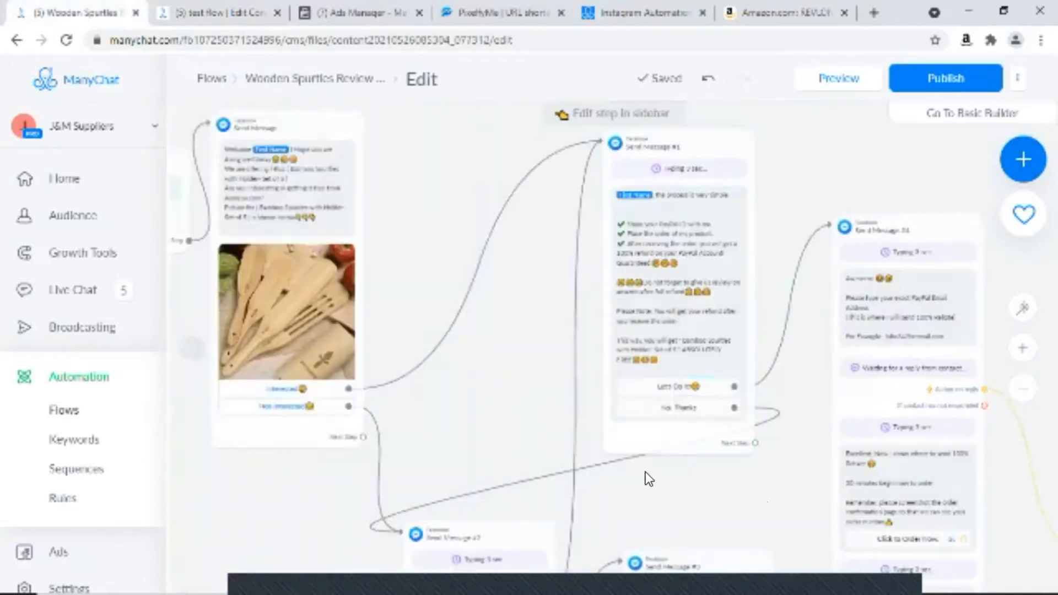
drag(692, 483, 468, 353)
scroll(695, 392, down, 2)
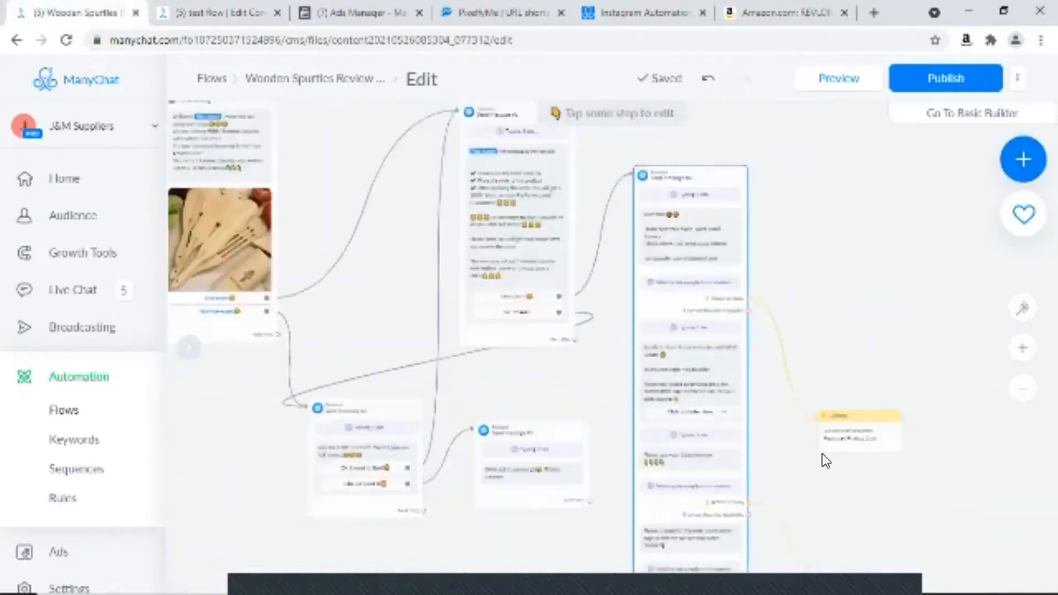
scroll(841, 308, up, 3)
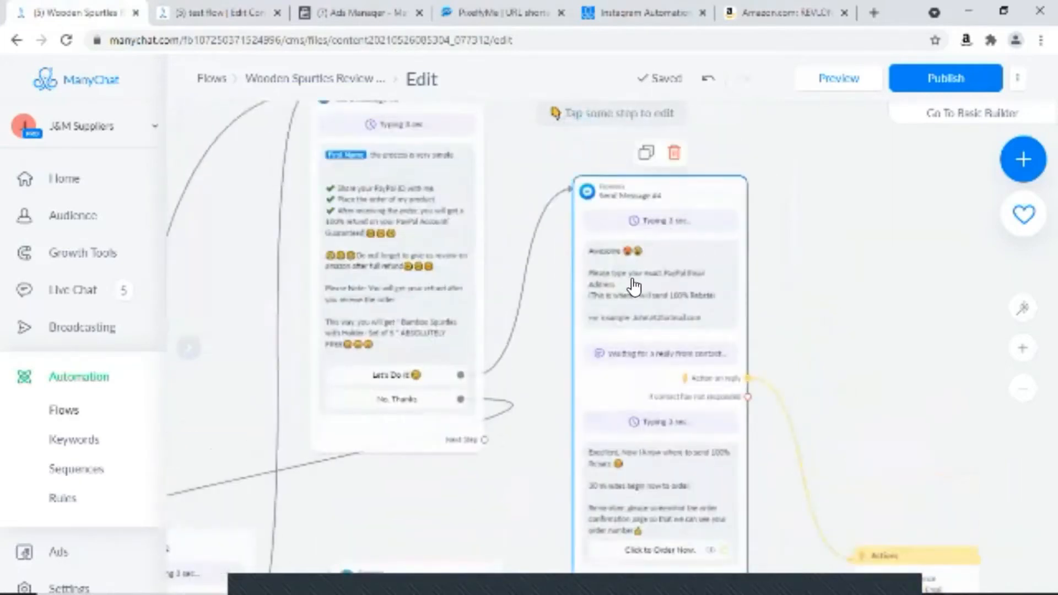
click(634, 285)
click(238, 391)
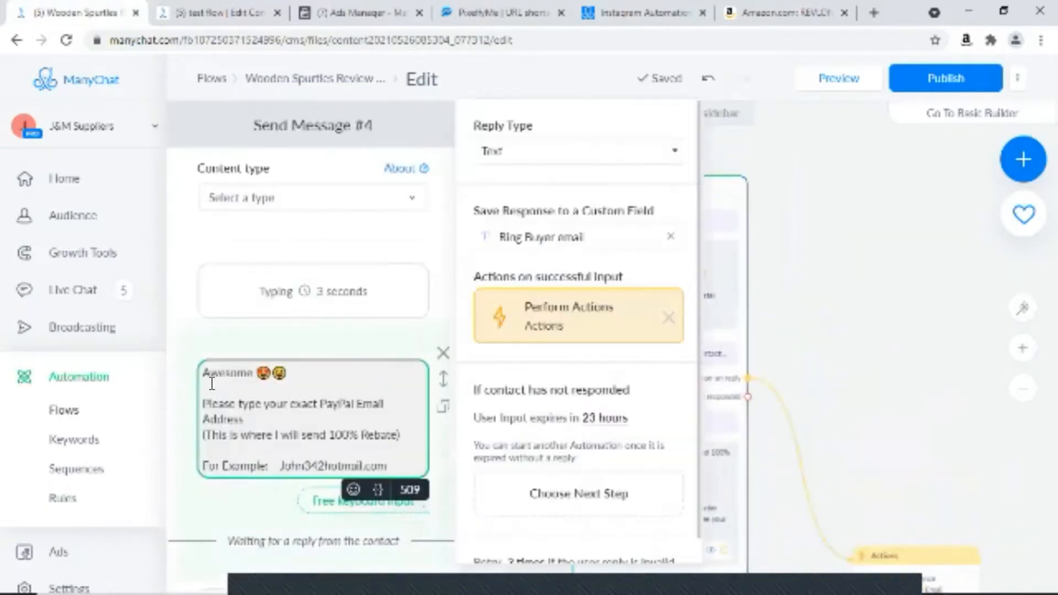
drag(238, 391, 394, 474)
click(203, 373)
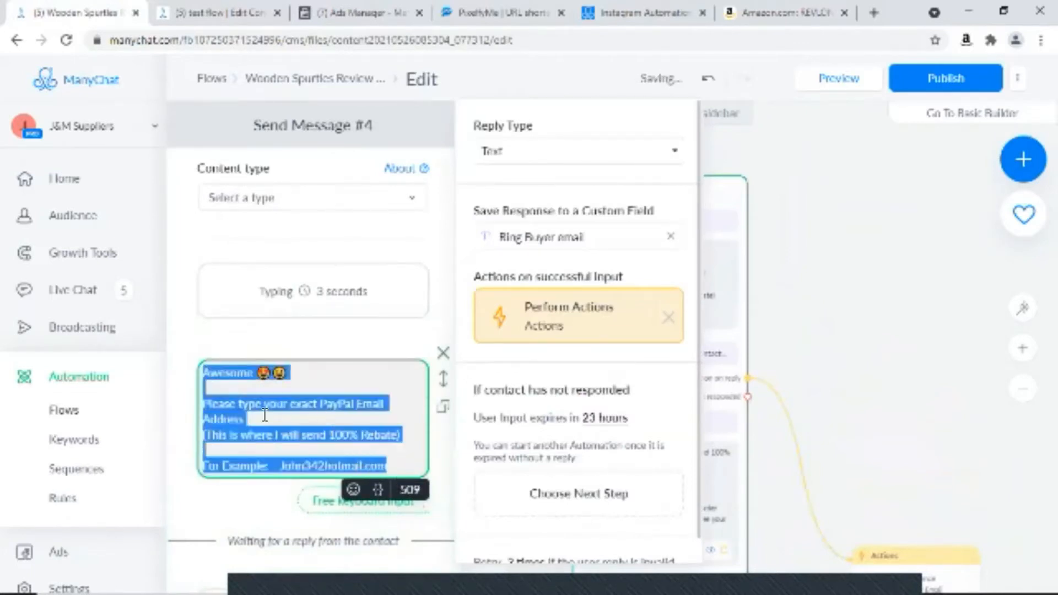
right_click(234, 414)
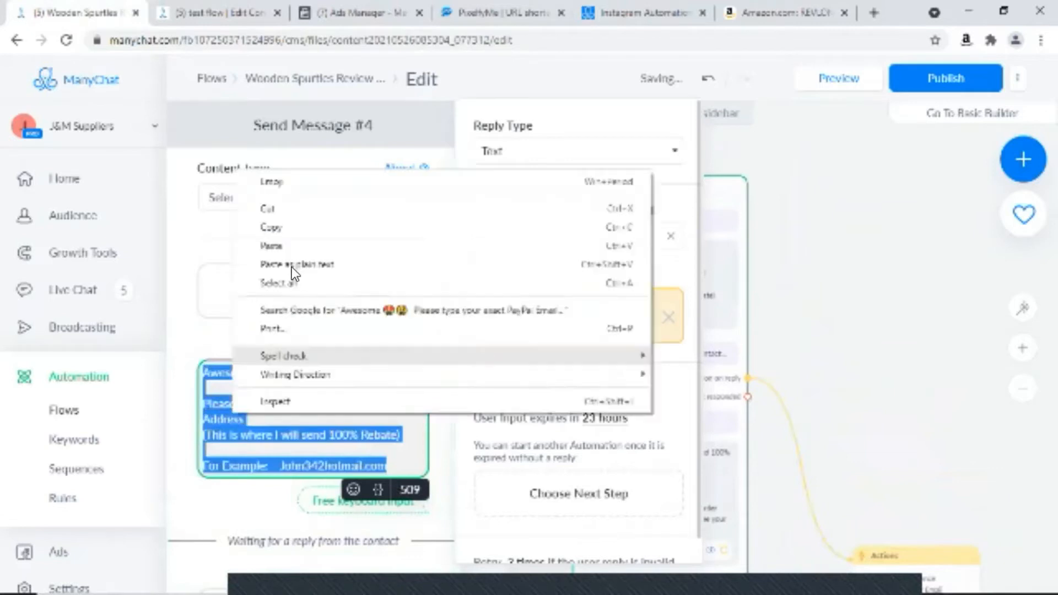
click(307, 233)
- Add a User Input block to the test flow's Send Message #4 and place it above the empty text block
key(ctrl+Tab)
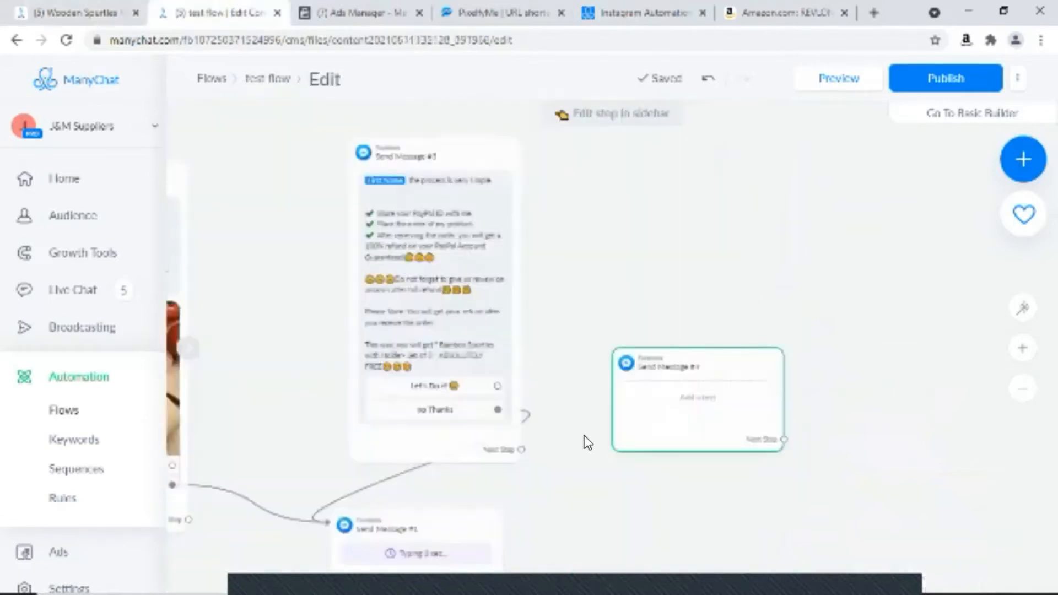
scroll(589, 461, down, 3)
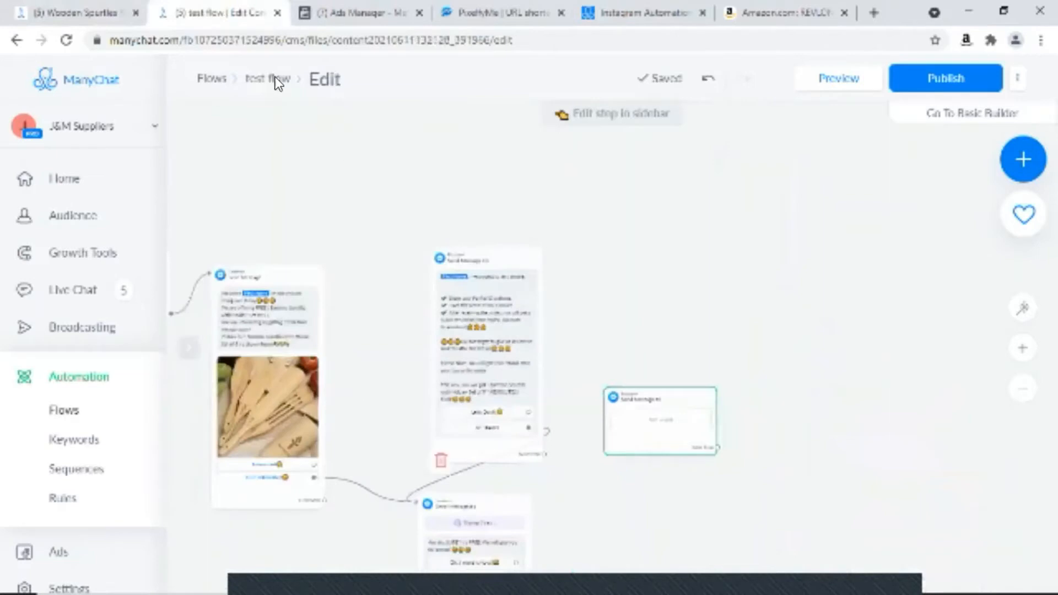
click(650, 426)
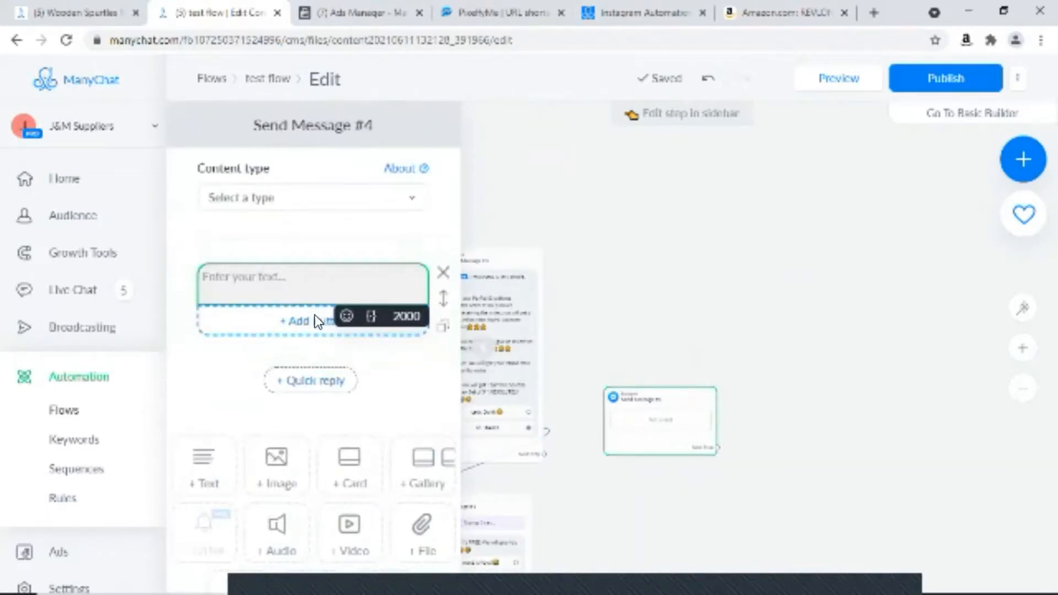
scroll(350, 402, down, 3)
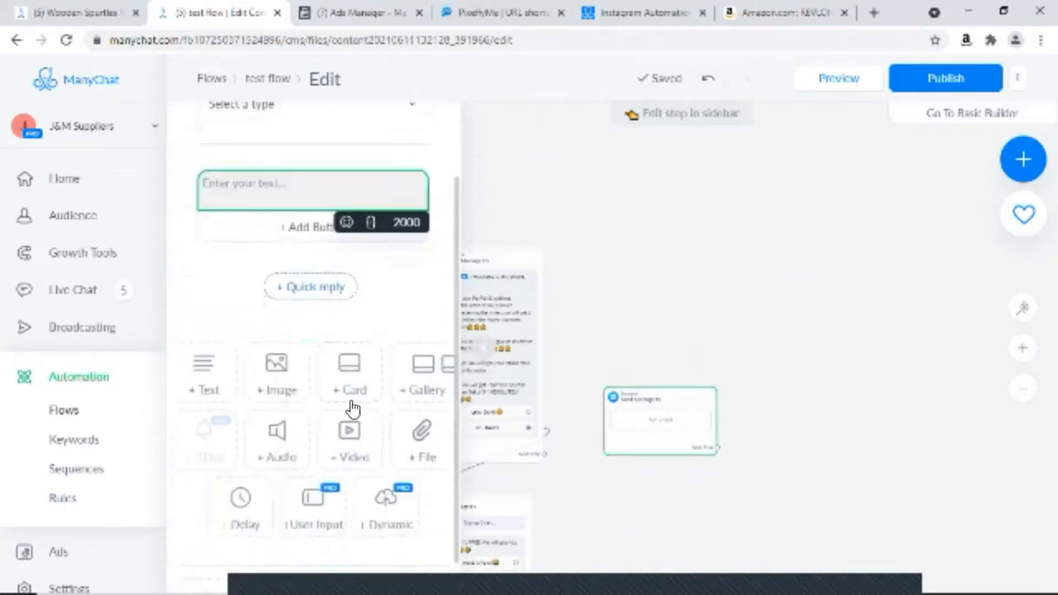
click(312, 488)
drag(326, 291, 330, 163)
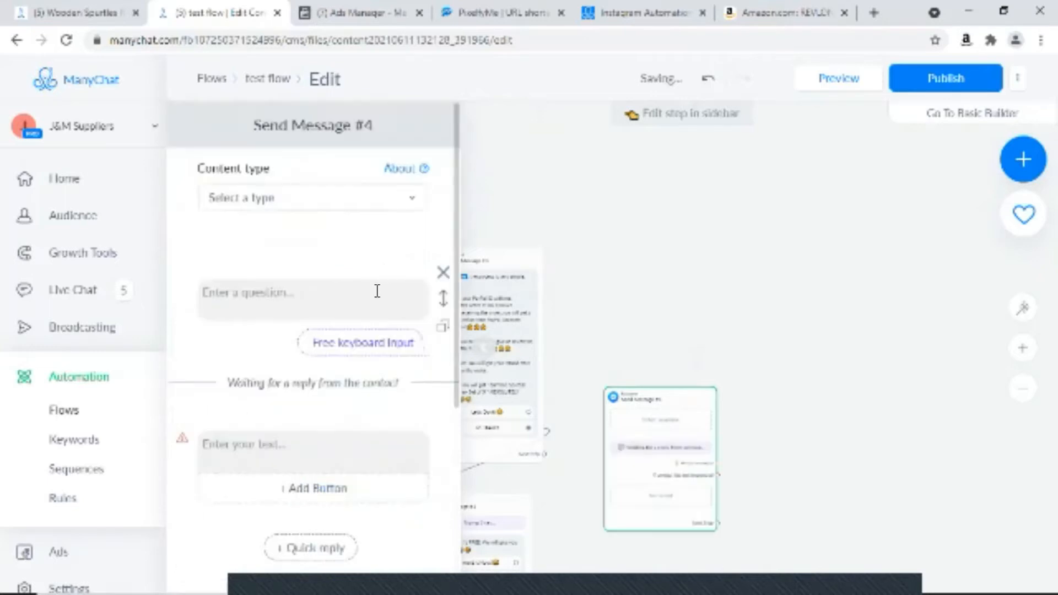
- Paste the copied PayPal email request as the question of Send Message #4's user input
click(257, 292)
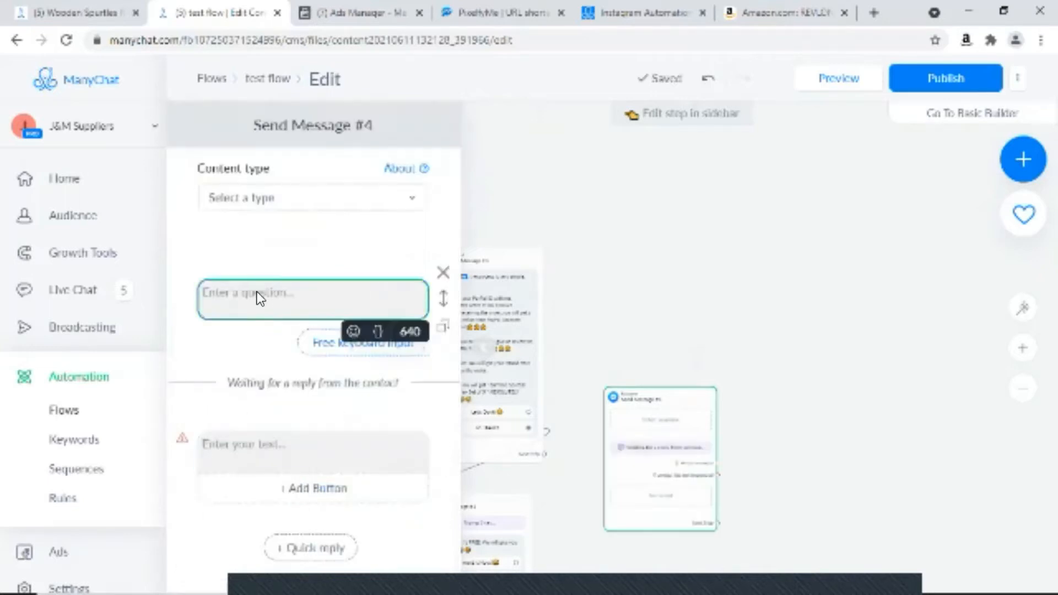
right_click(258, 292)
click(299, 415)
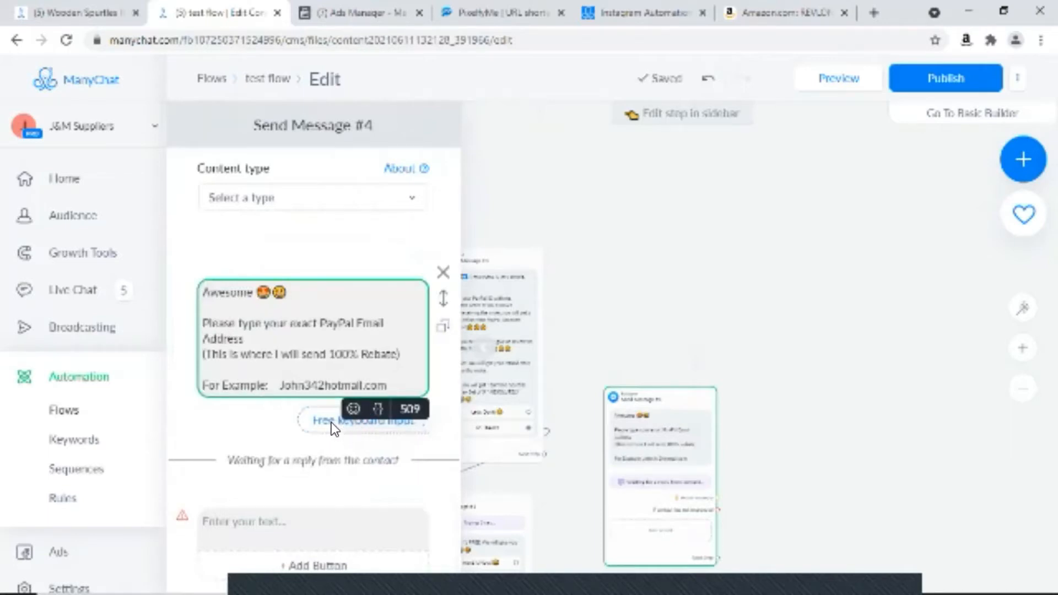
scroll(292, 402, down, 2)
scroll(329, 355, up, 2)
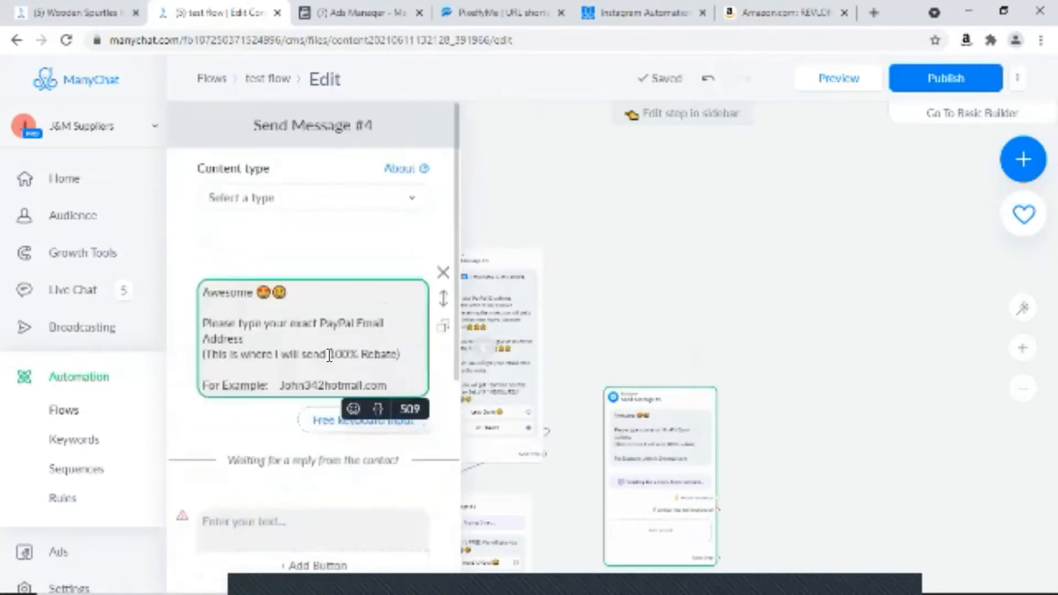
- Set the user input's reply type to Text and save the response to the custom field "Ring Buyer email"
click(352, 424)
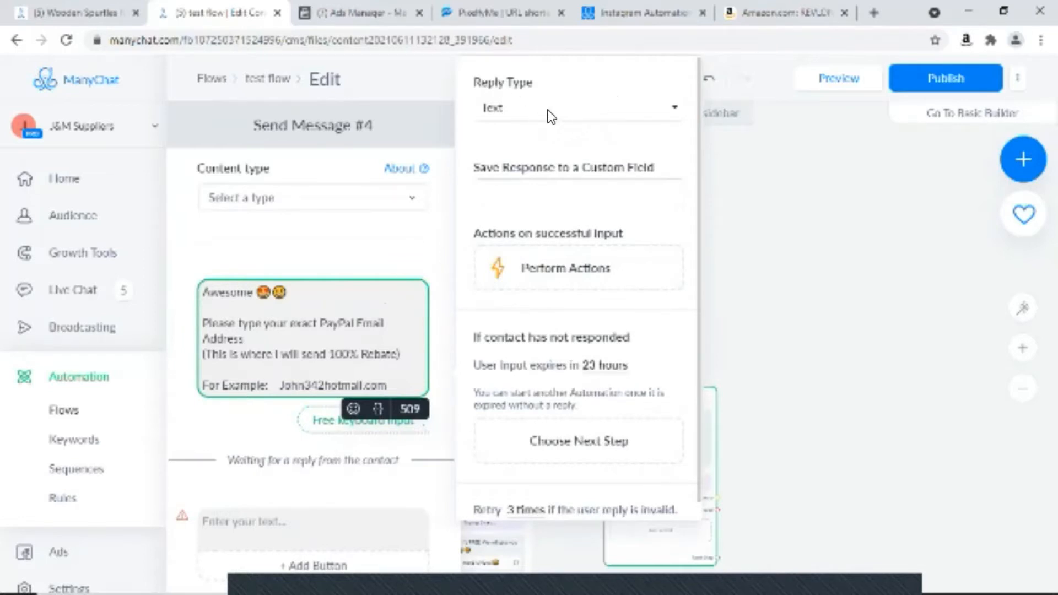
click(567, 110)
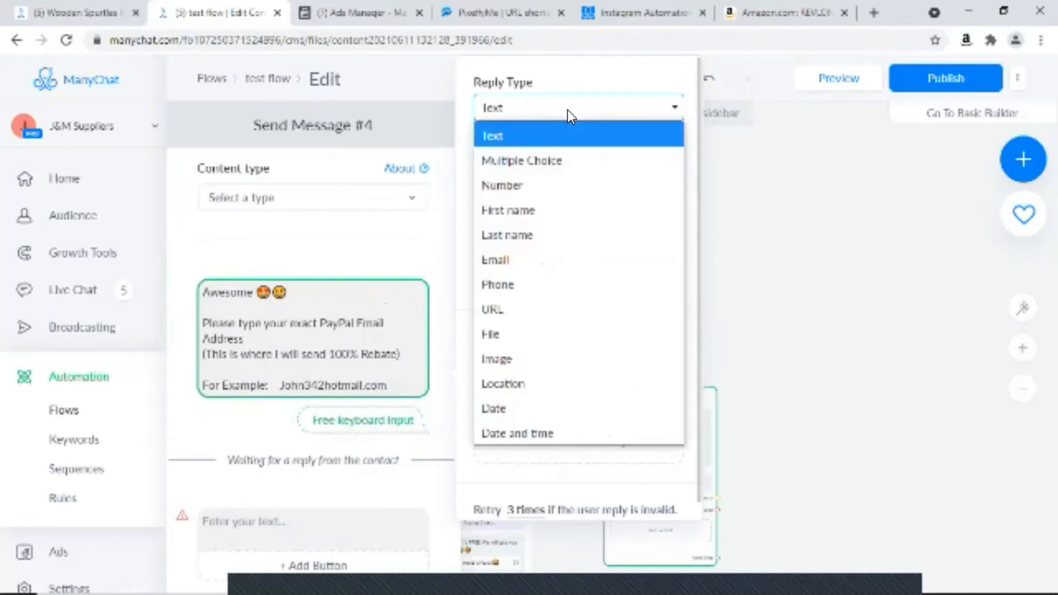
click(510, 134)
click(547, 194)
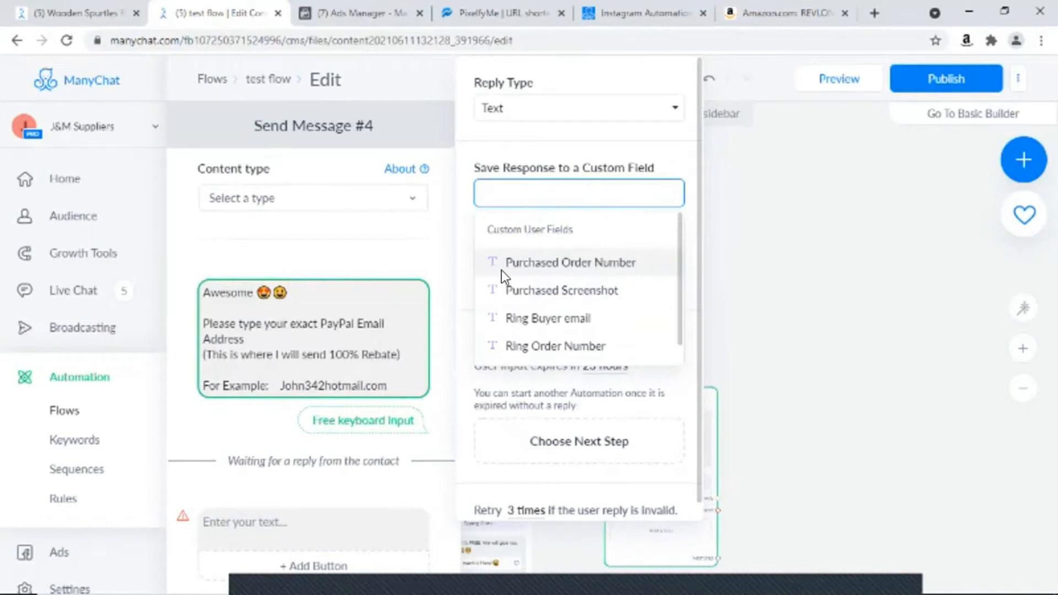
click(521, 320)
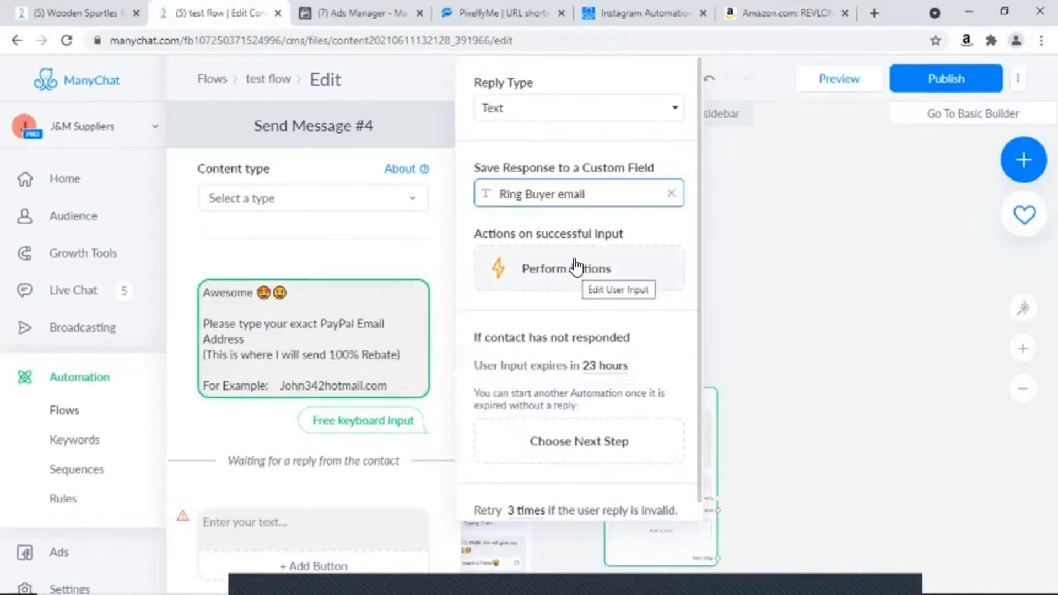
click(402, 488)
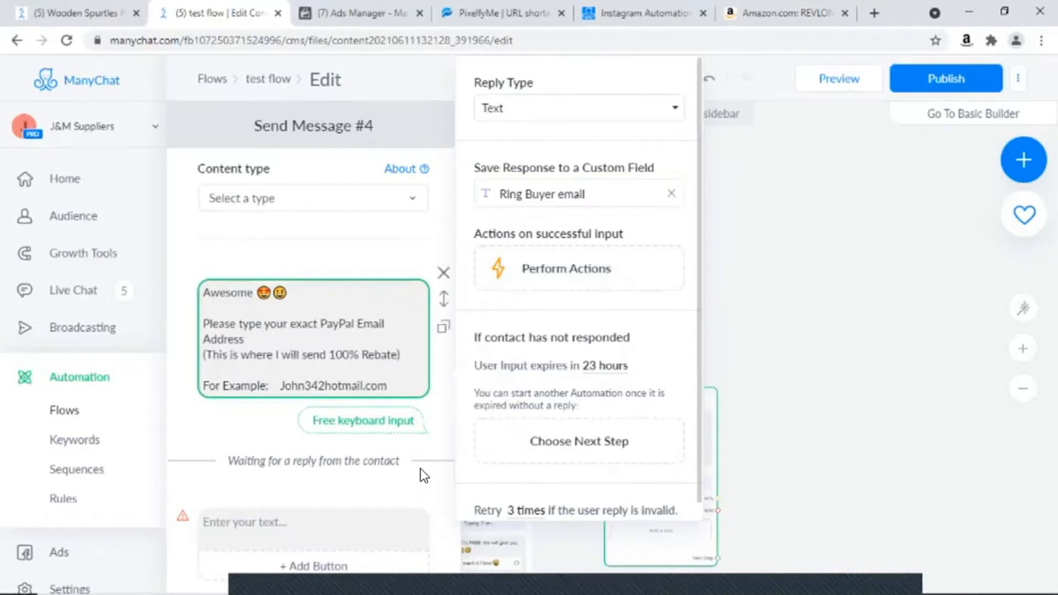
click(760, 293)
- Reopen the test flow's Send Message #4 and go to the empty text block below the user input
click(663, 477)
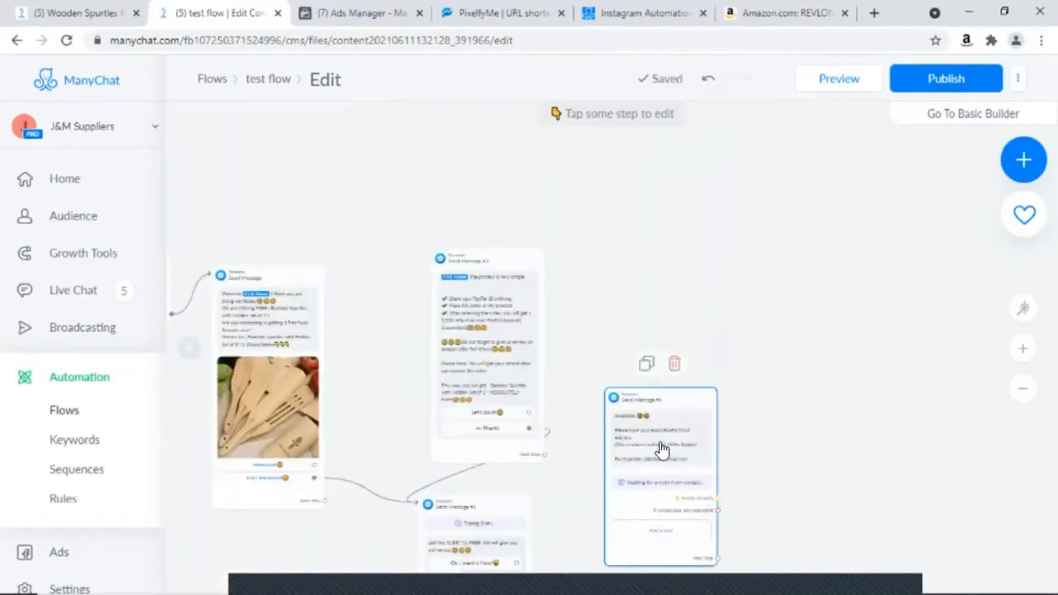
click(336, 385)
scroll(339, 388, down, 3)
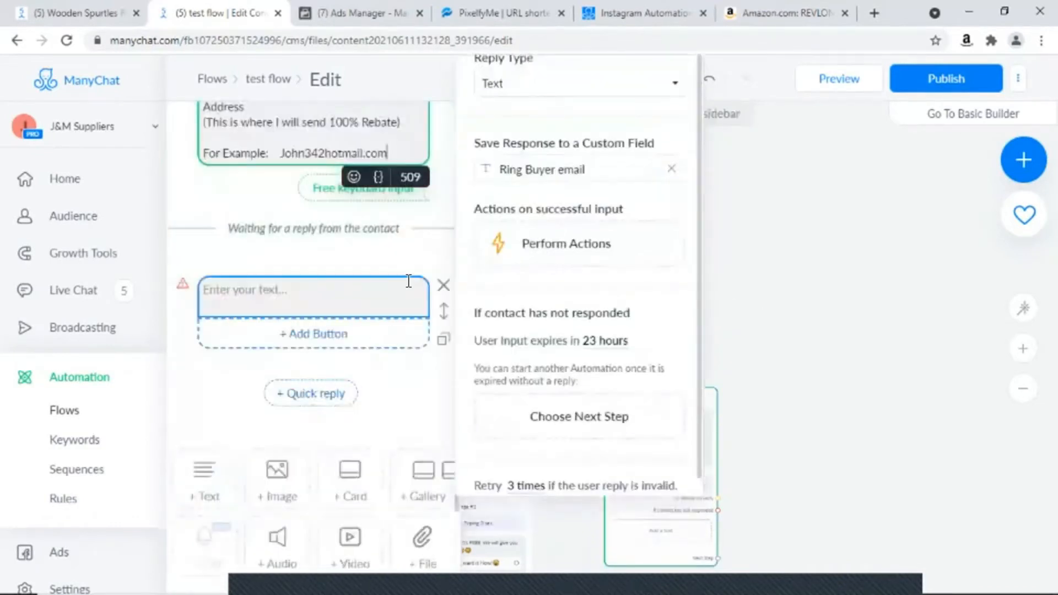
click(323, 312)
click(343, 267)
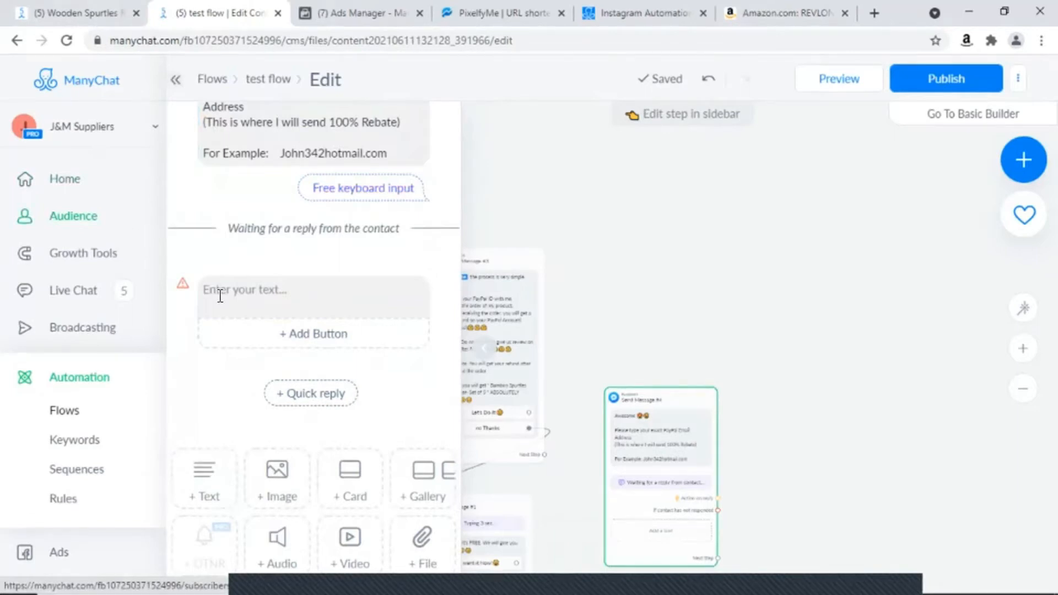
- Copy the "Excellent, Now I know where to send 100% Rebate" message from the Wooden Spurtles Review Flow's Send Message #4
click(81, 3)
scroll(221, 341, down, 4)
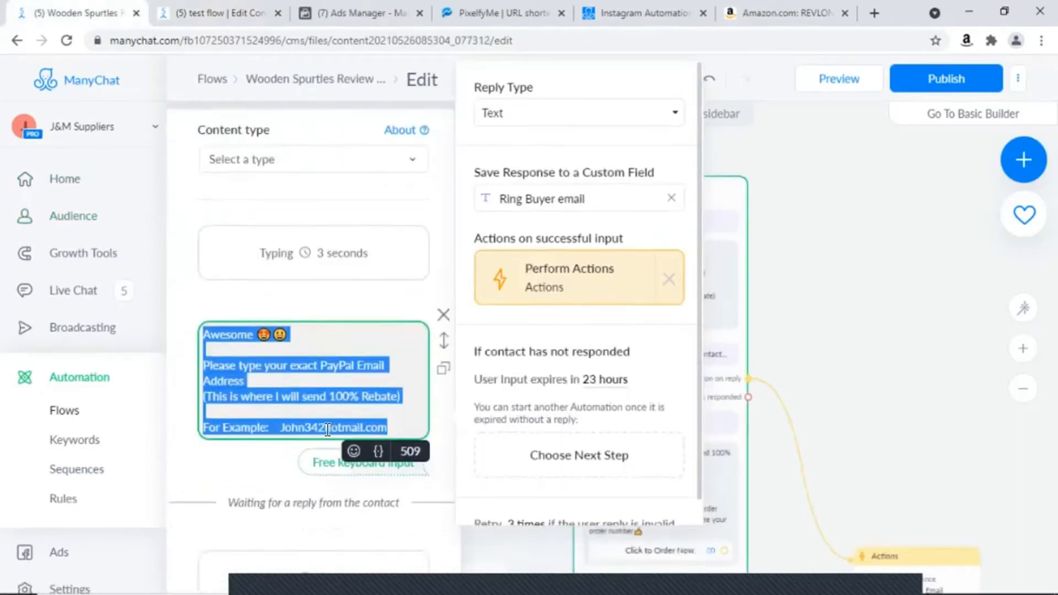
click(316, 383)
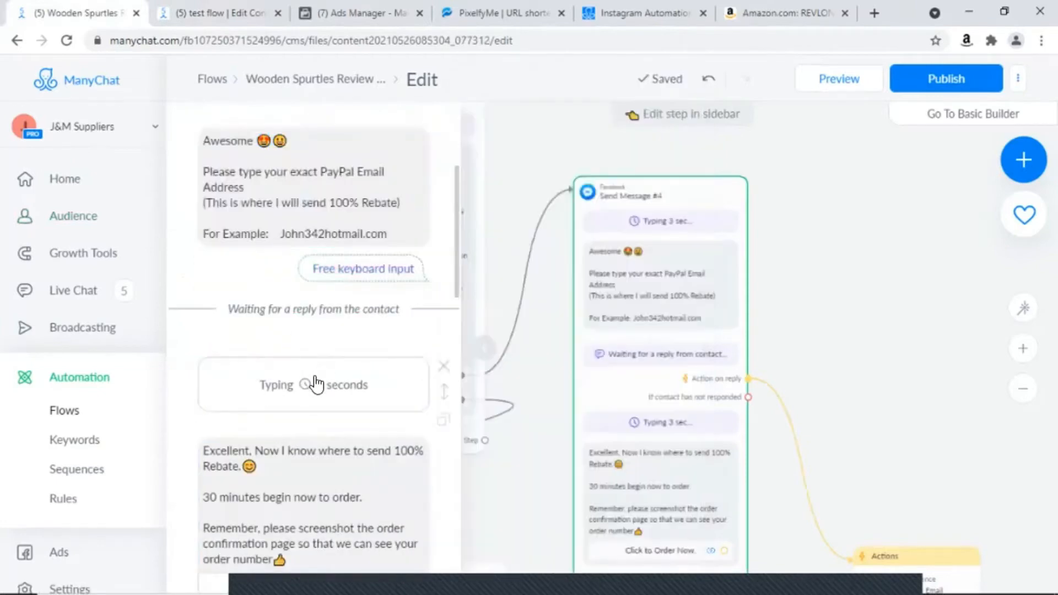
scroll(308, 380, down, 4)
click(237, 245)
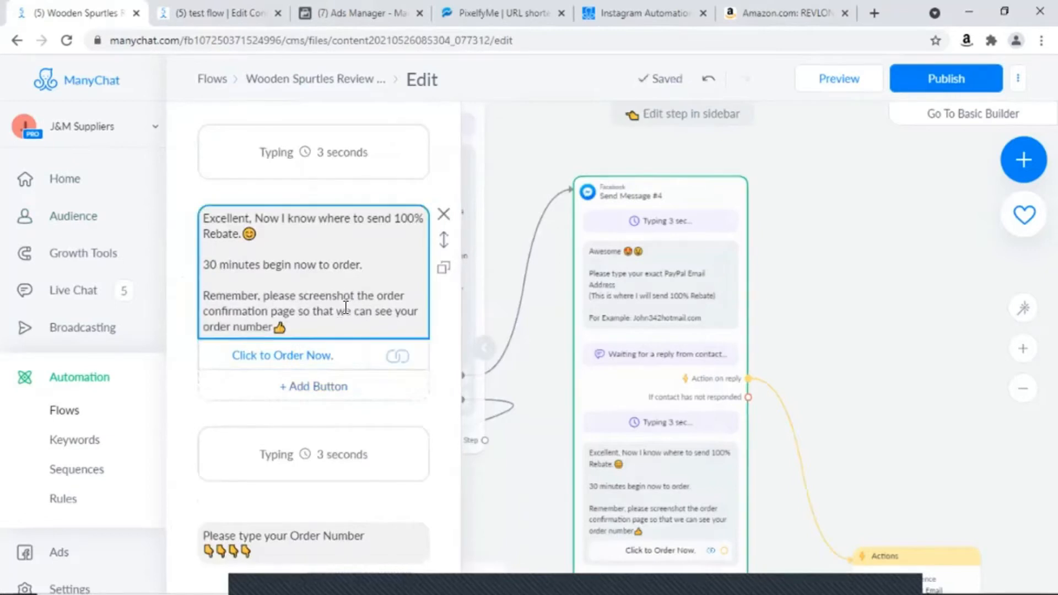
drag(296, 326, 180, 209)
right_click(237, 225)
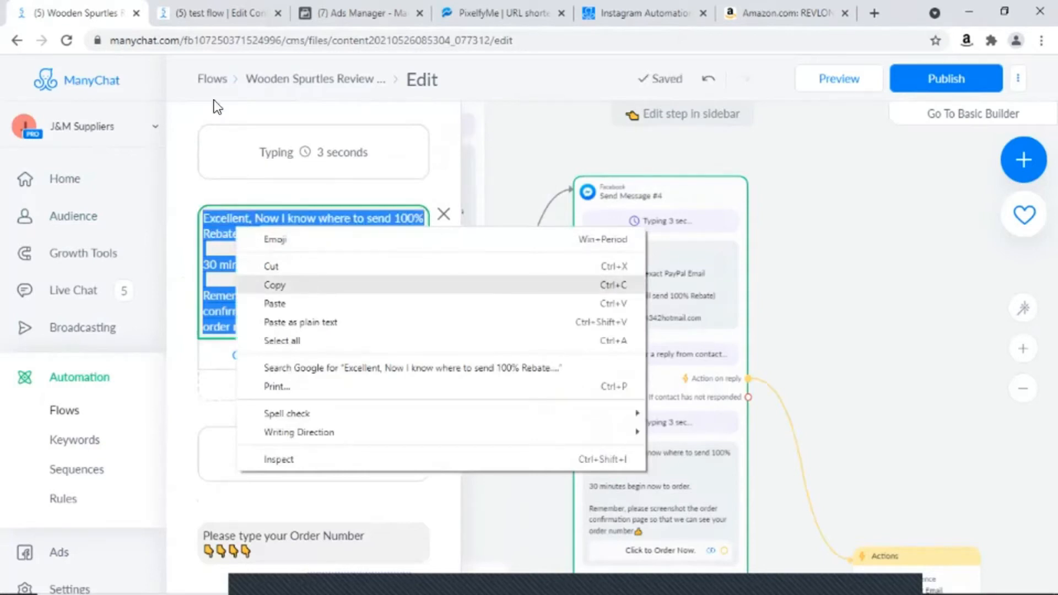
- Paste the copied "Excellent, Now I know where to send 100% Rebate" message into the test flow's empty text block in Send Message #4
click(215, 12)
right_click(235, 287)
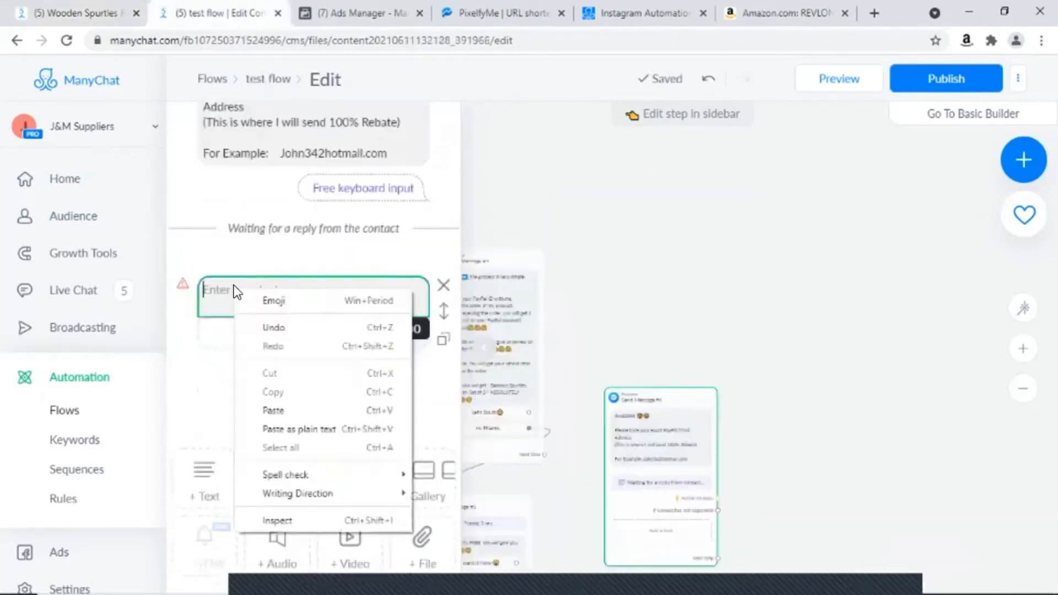
click(274, 411)
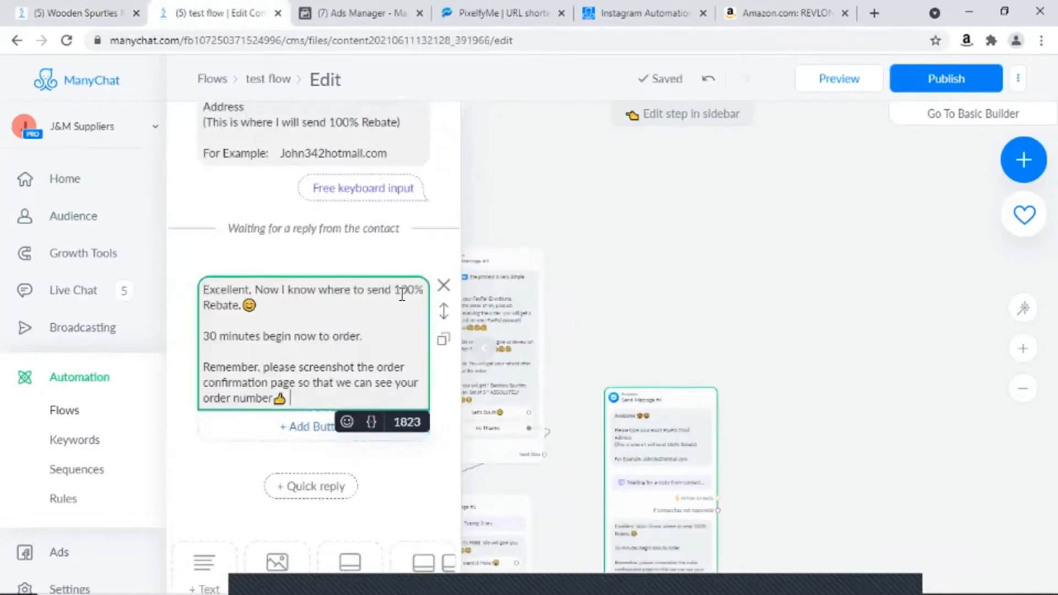
scroll(303, 155, up, 1)
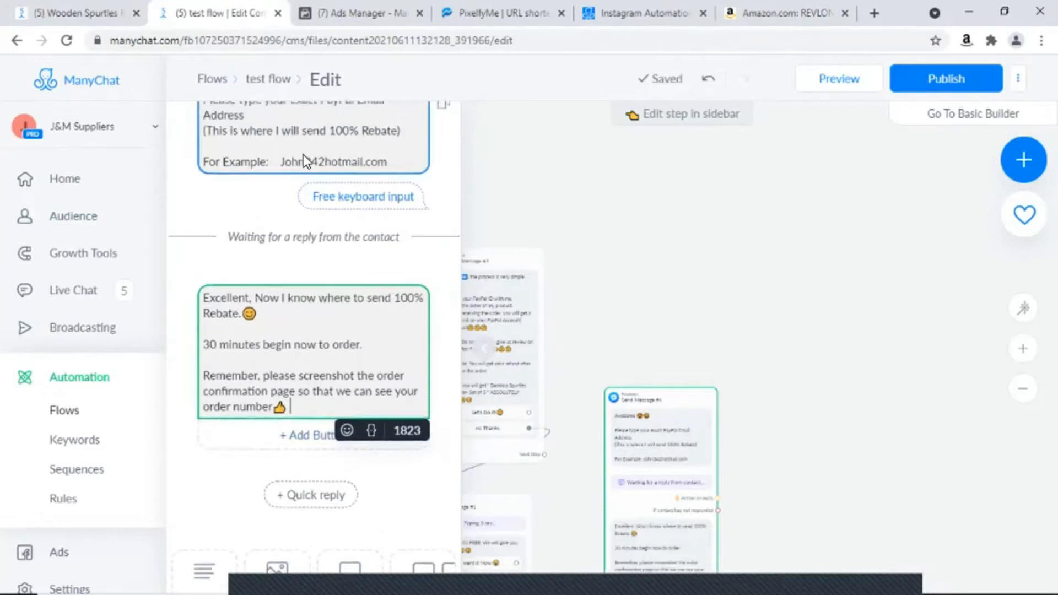
scroll(308, 168, down, 1)
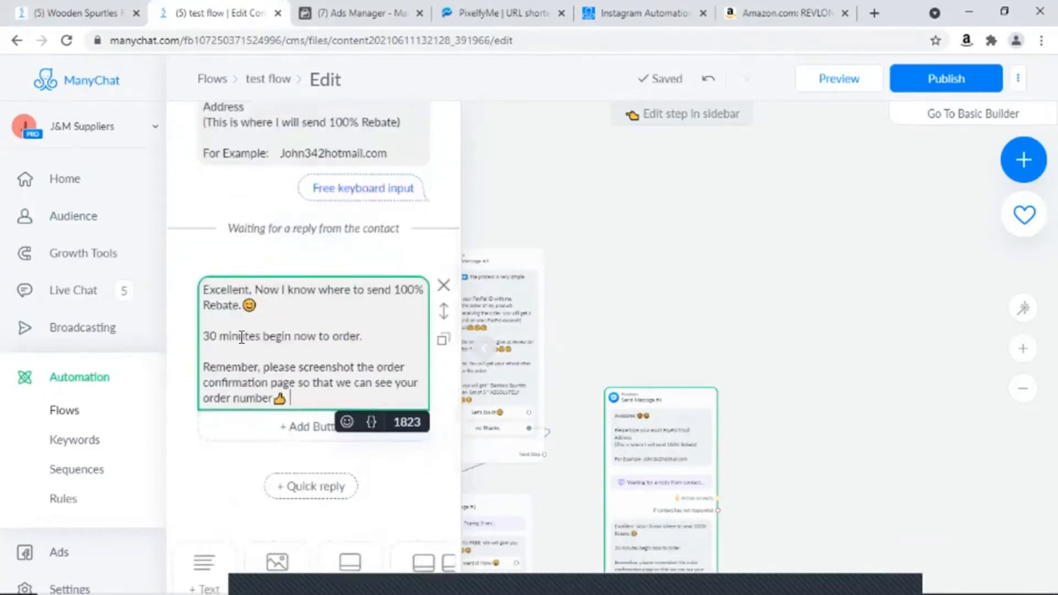
- Add a button titled "Go to Amazon" that opens a website below the "Excellent, Now I know where to send 100% Rebate" message
scroll(329, 333, down, 1)
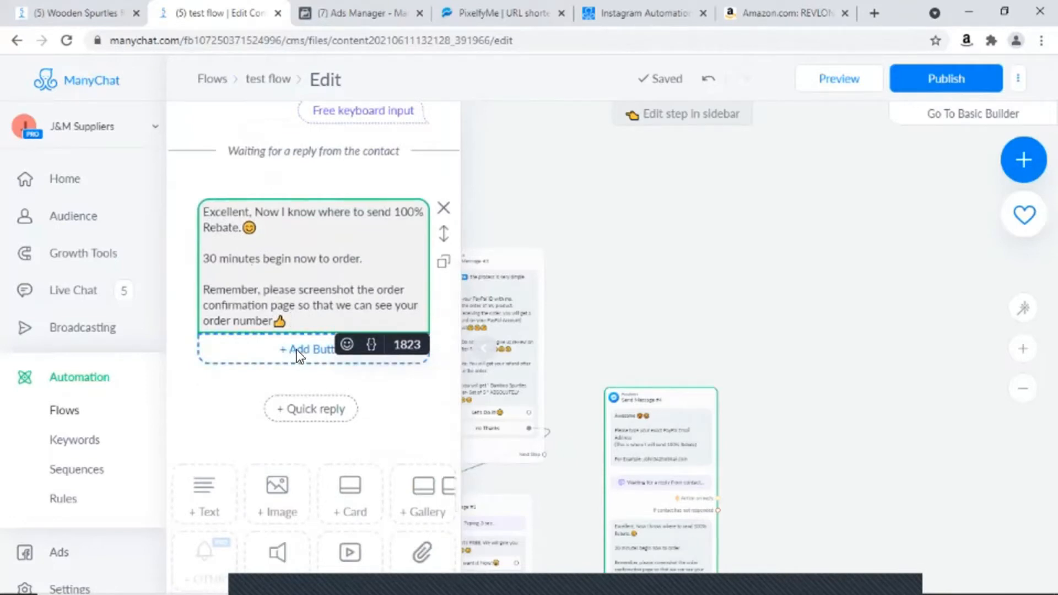
click(297, 350)
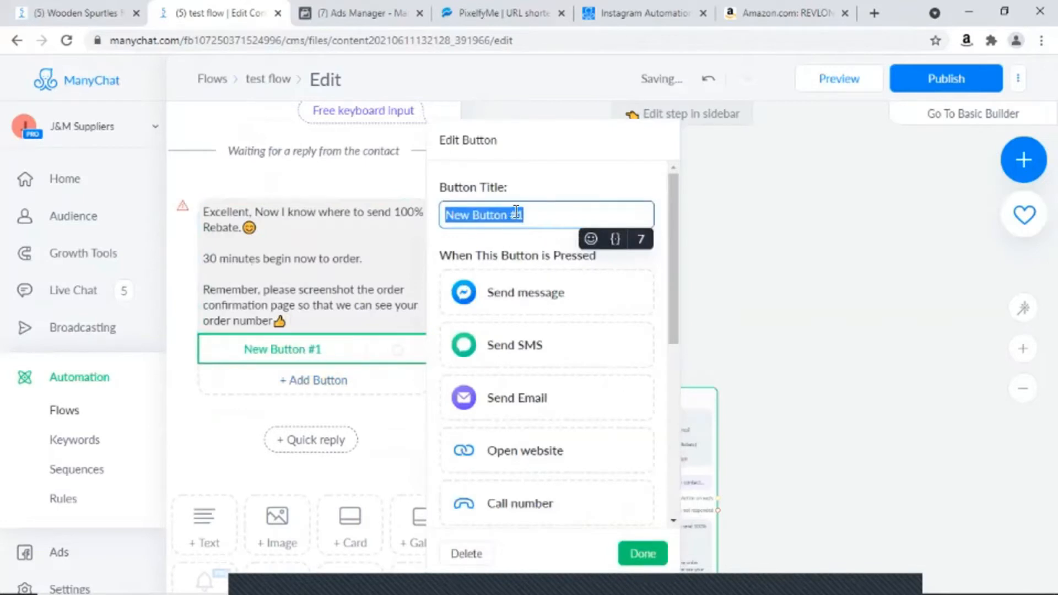
key(BackSpace)
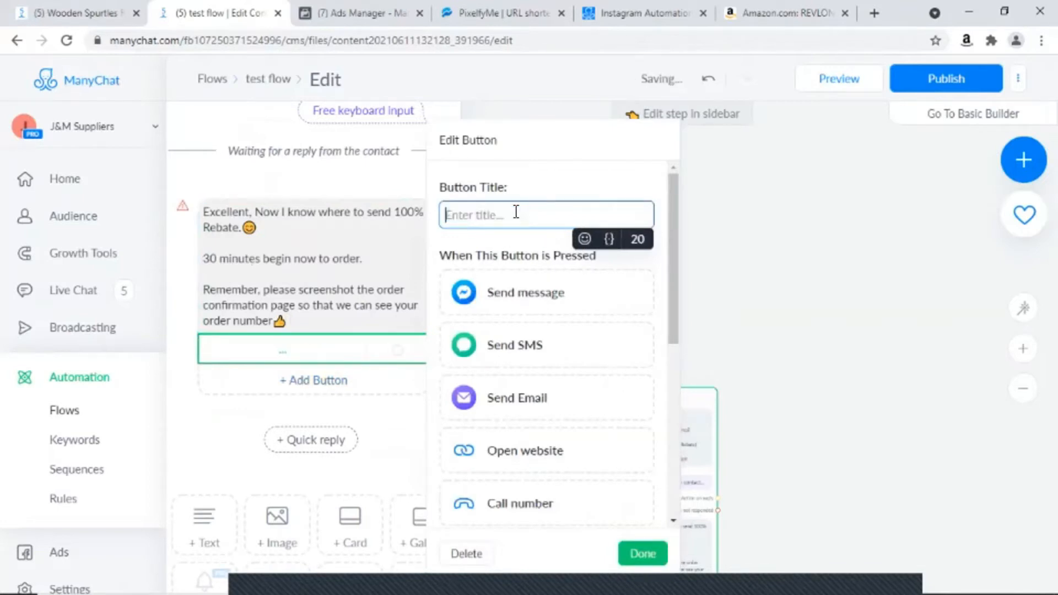
text(G)
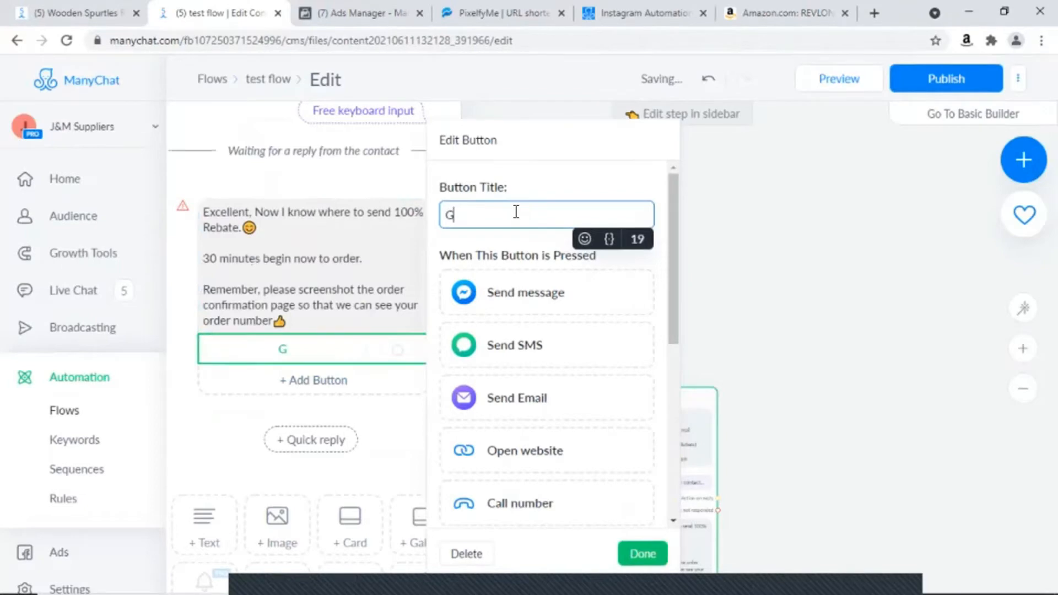
text(o to Am)
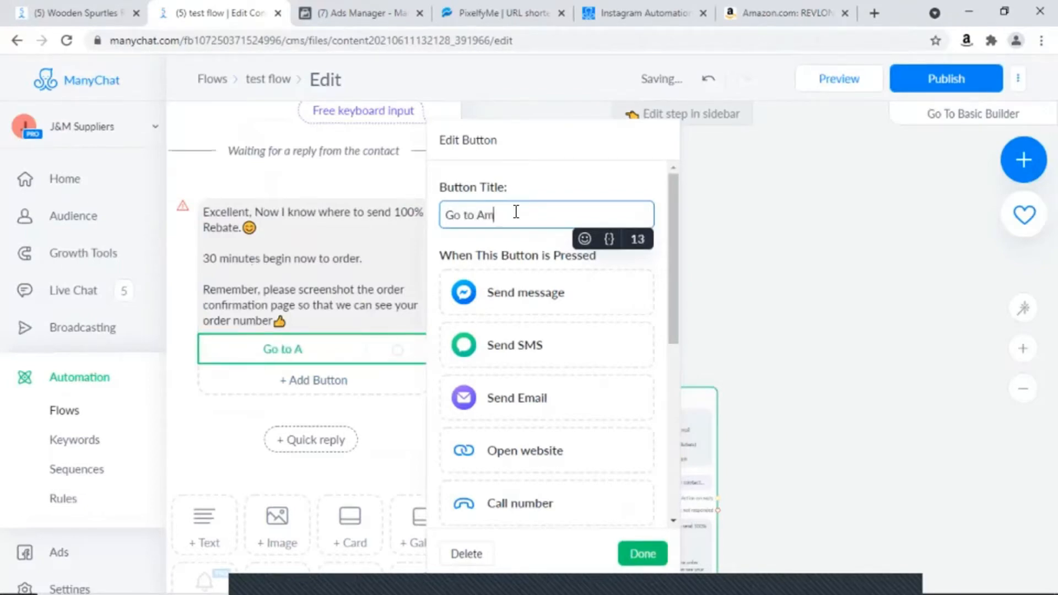
text(azon)
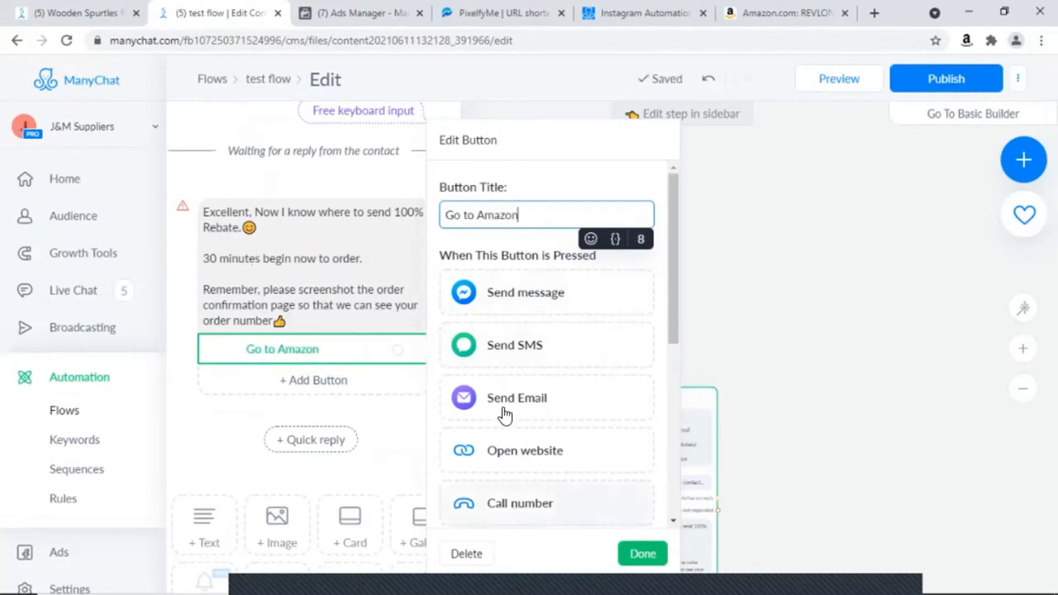
click(501, 451)
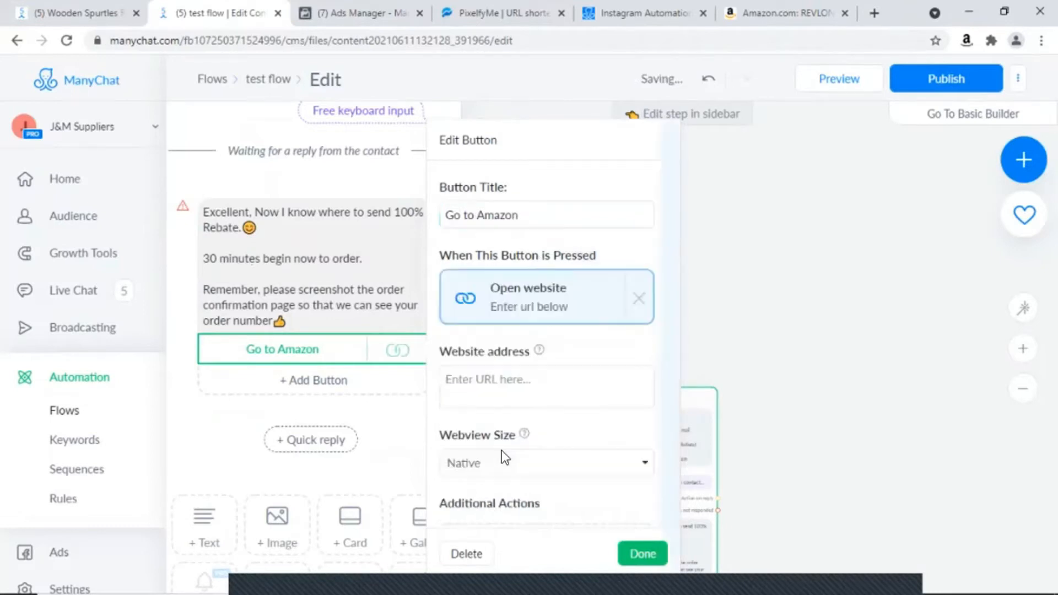
click(493, 377)
click(790, 5)
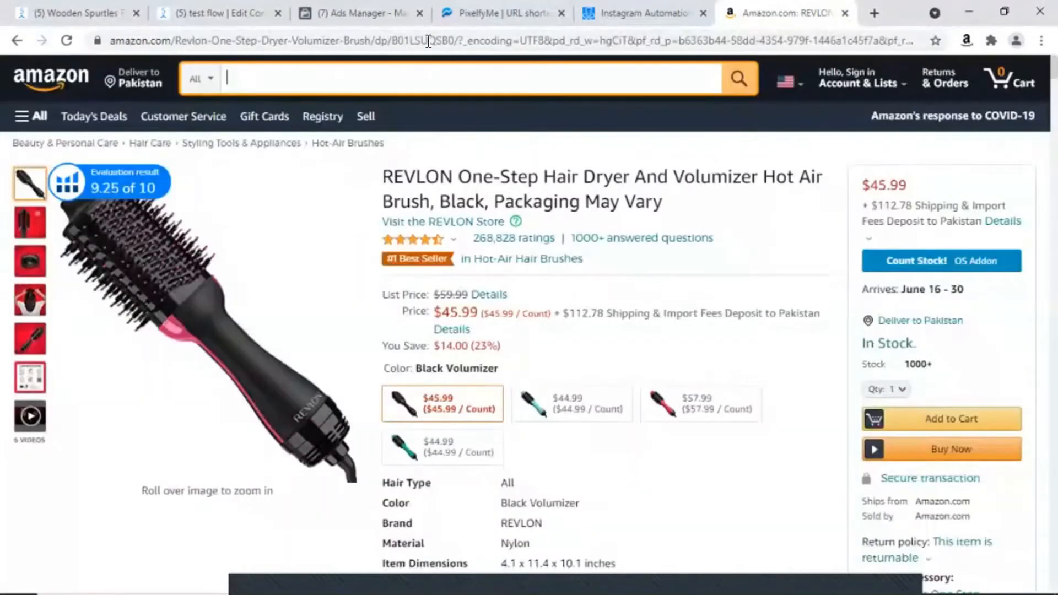
click(372, 39)
drag(318, 47, 175, 54)
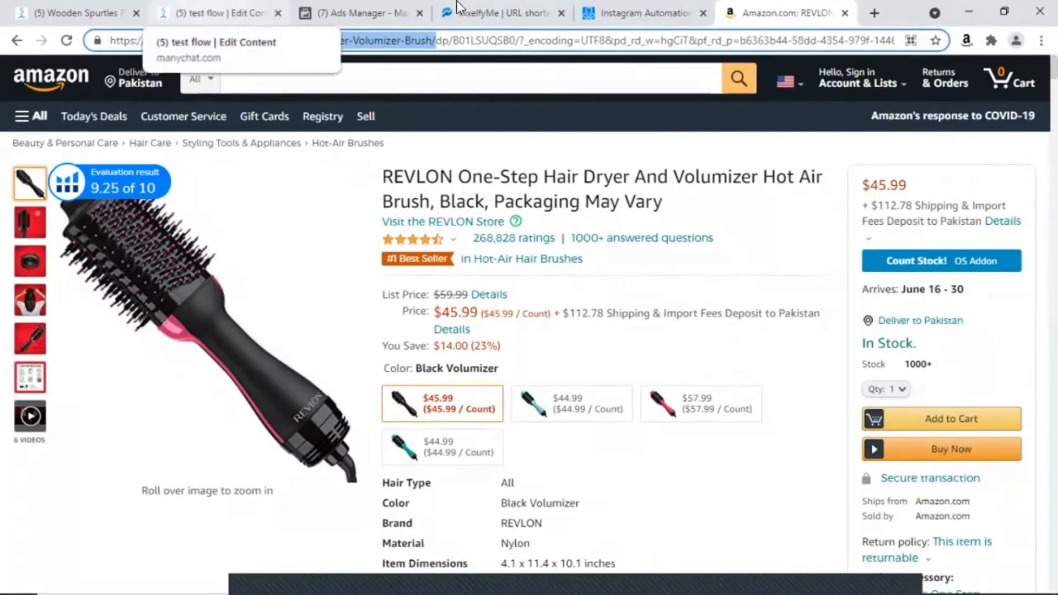
click(484, 12)
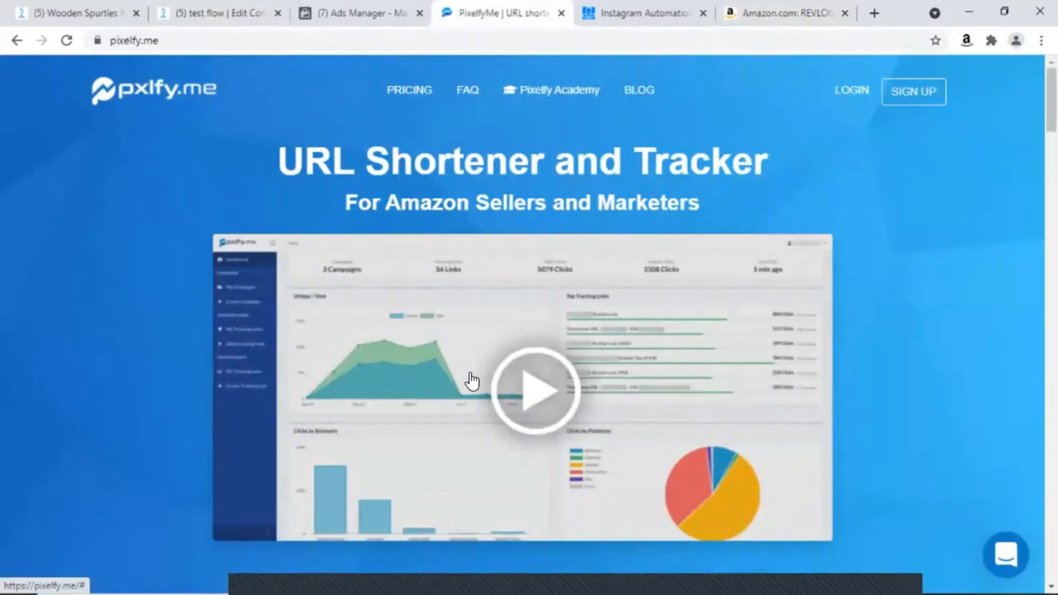
click(753, 7)
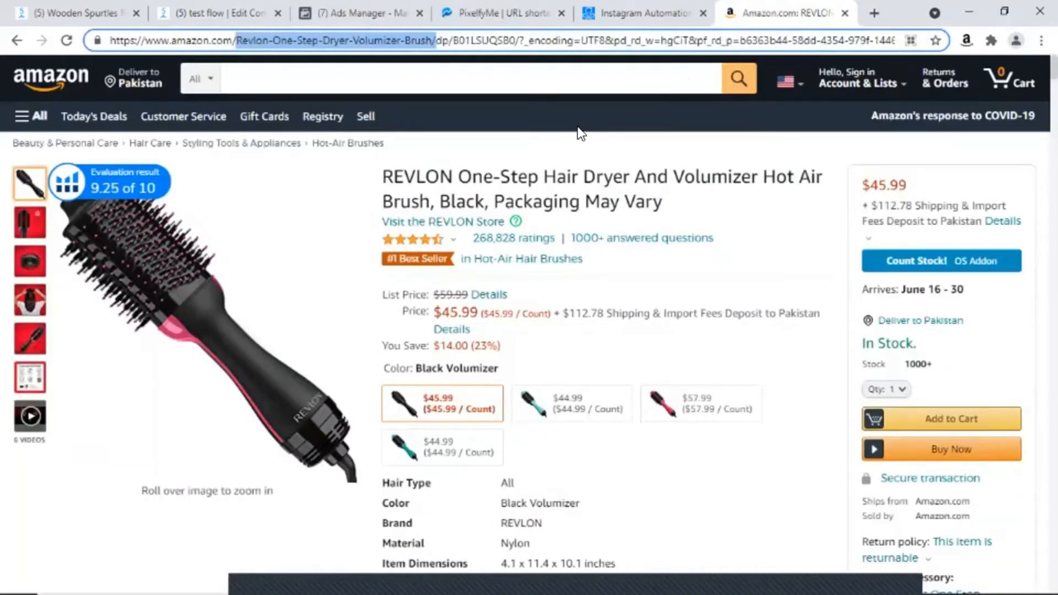
key(Delete)
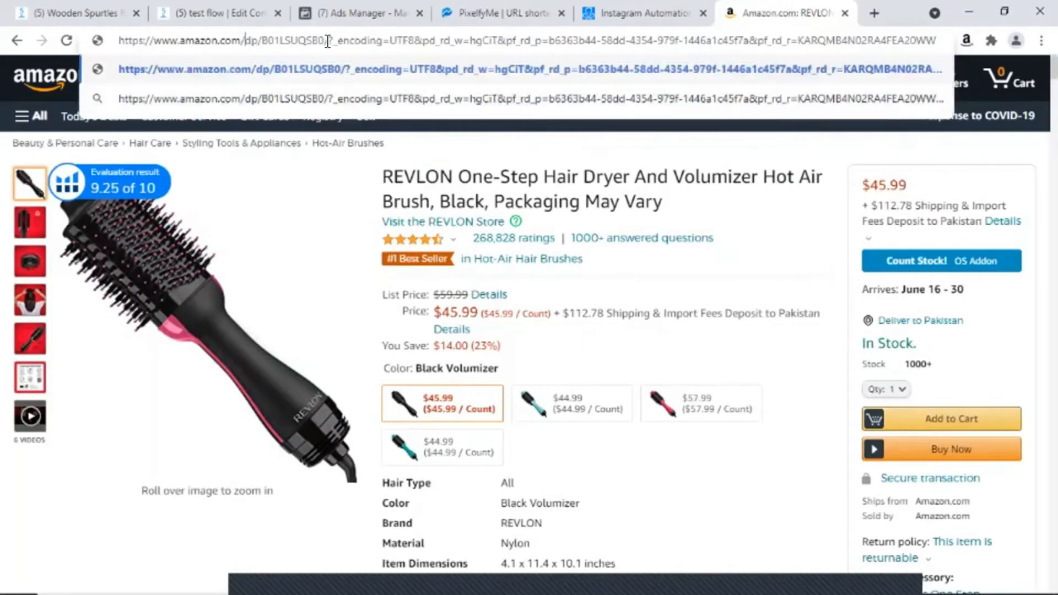
drag(324, 38, 105, 45)
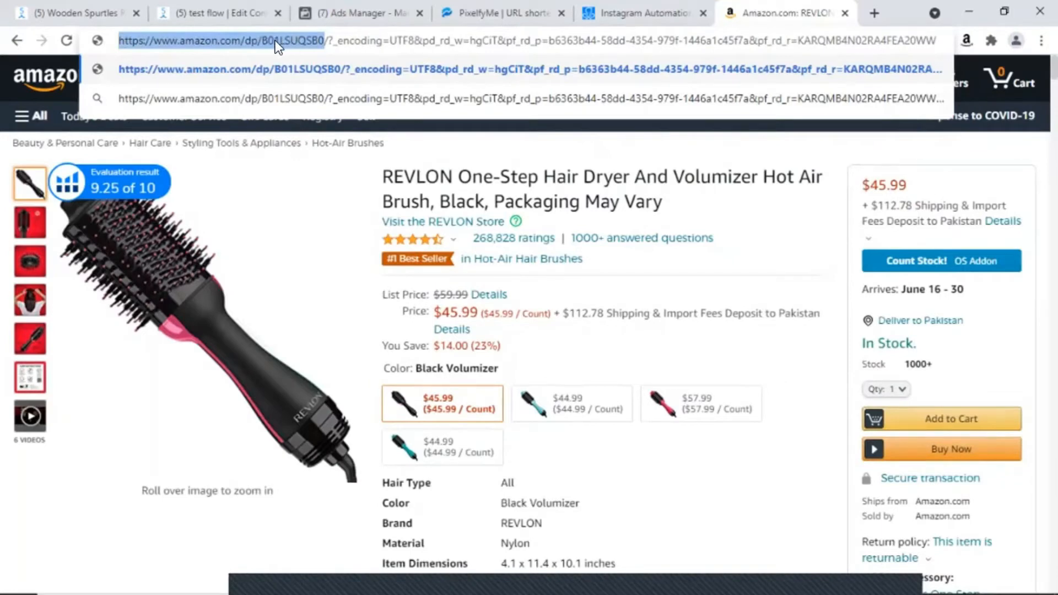
right_click(163, 36)
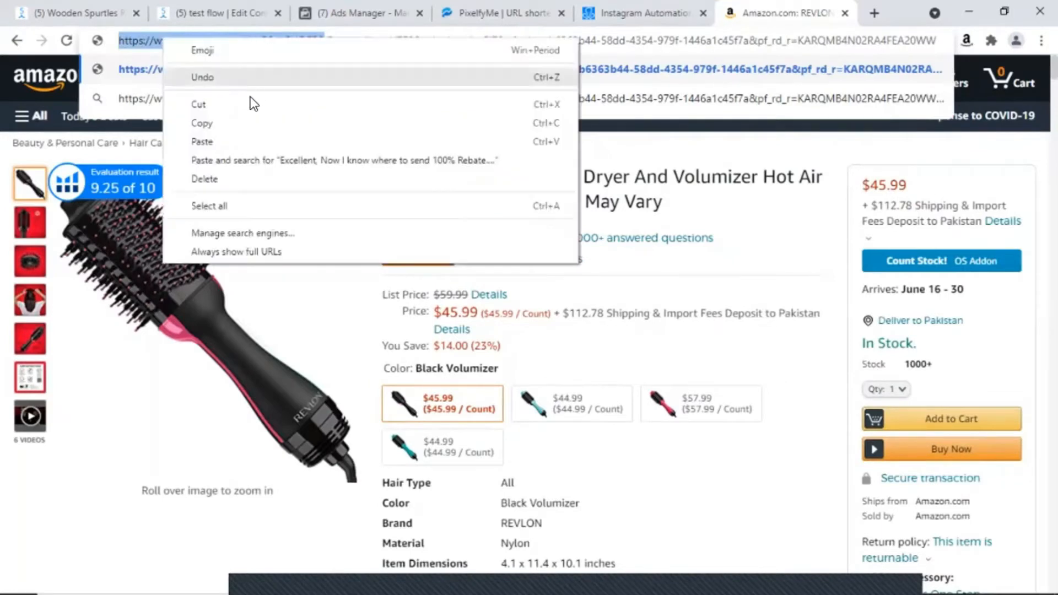
click(243, 124)
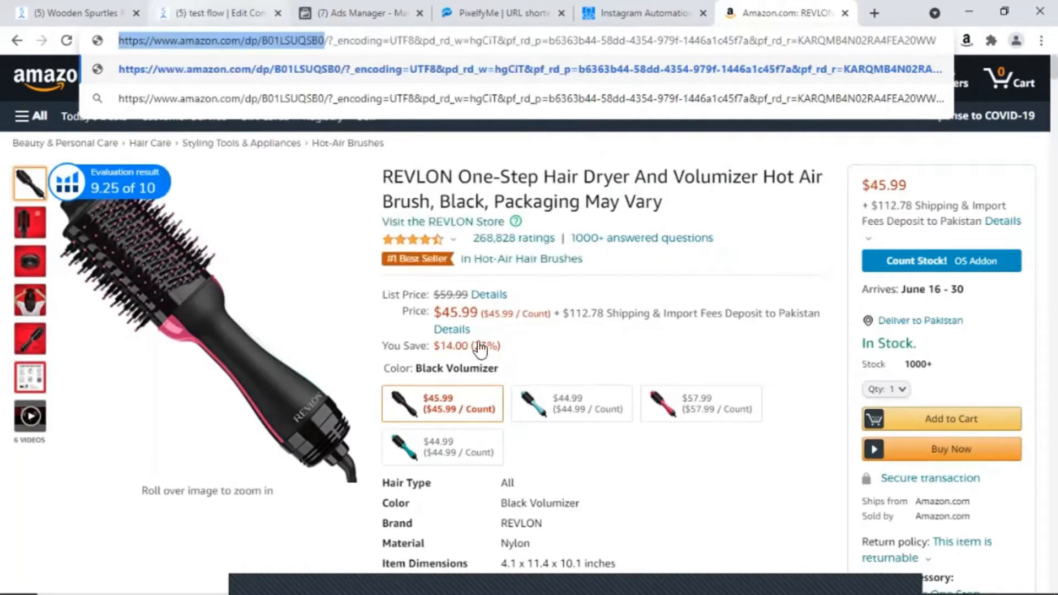
- Paste the copied Amazon link as the "Go to Amazon" button's website address in the test flow and reopen Send Message #4
click(215, 12)
right_click(484, 378)
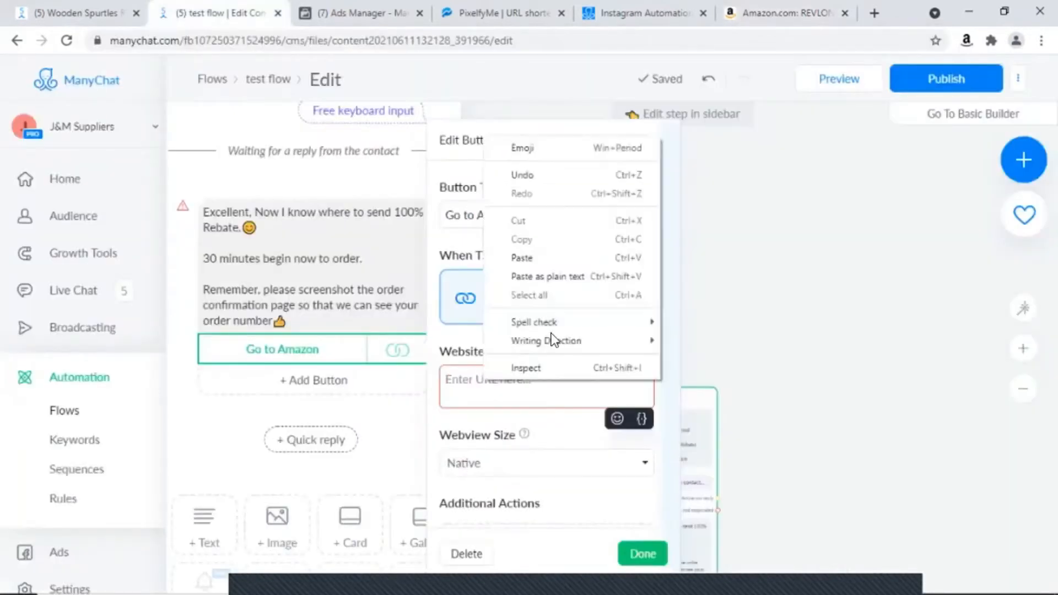
click(532, 258)
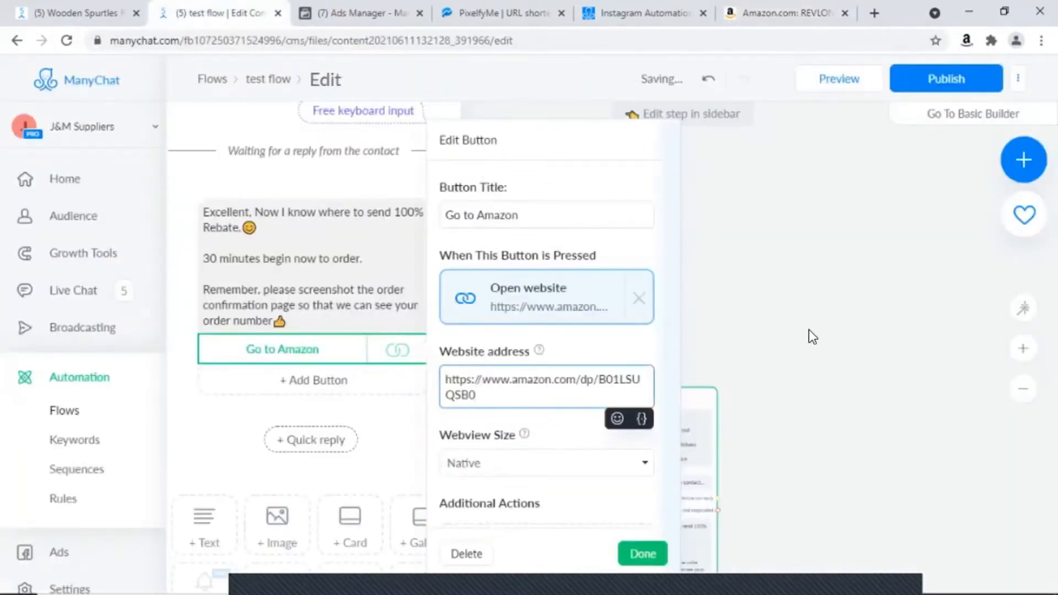
click(809, 330)
click(621, 454)
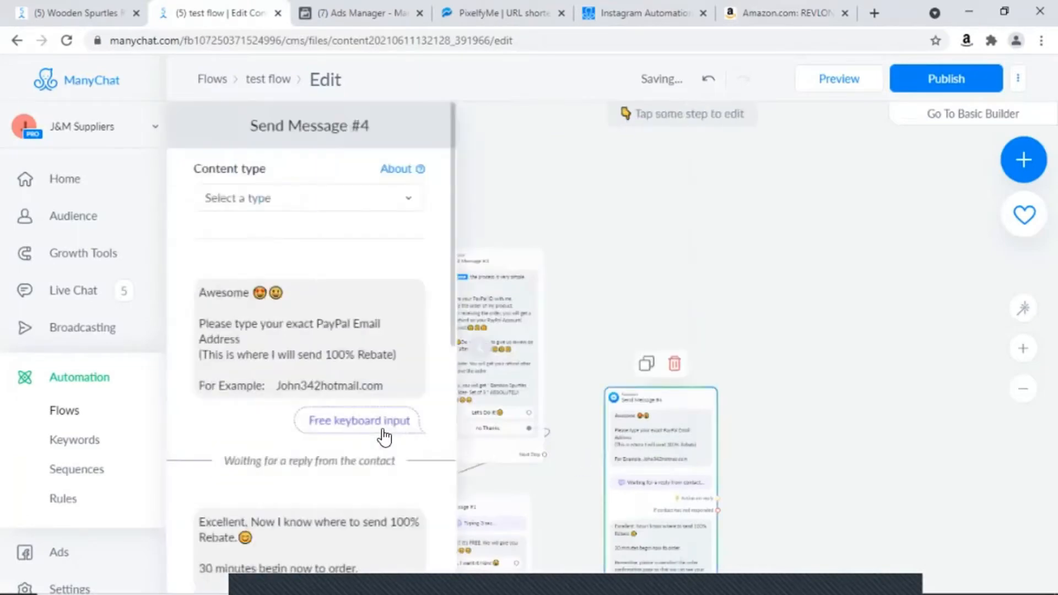
click(358, 425)
scroll(310, 431, down, 8)
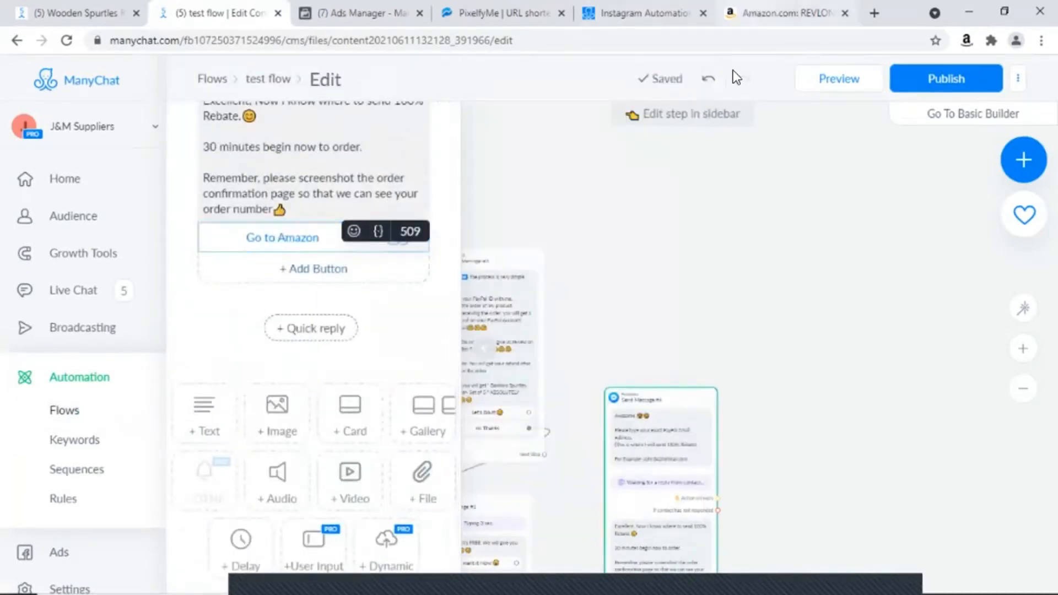
click(782, 13)
scroll(475, 336, down, 7)
scroll(477, 337, up, 7)
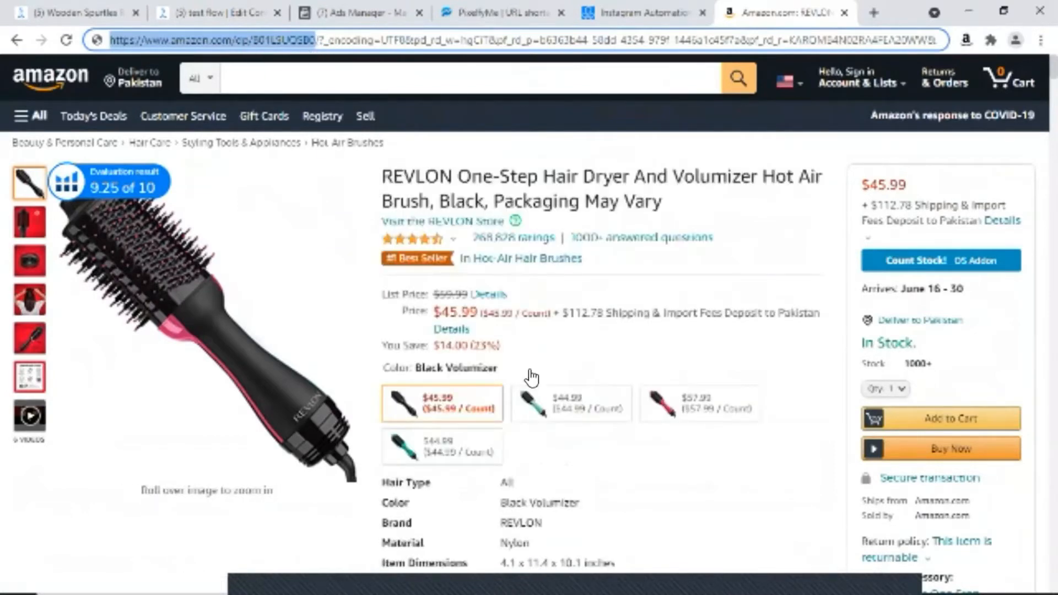
click(639, 12)
click(221, 12)
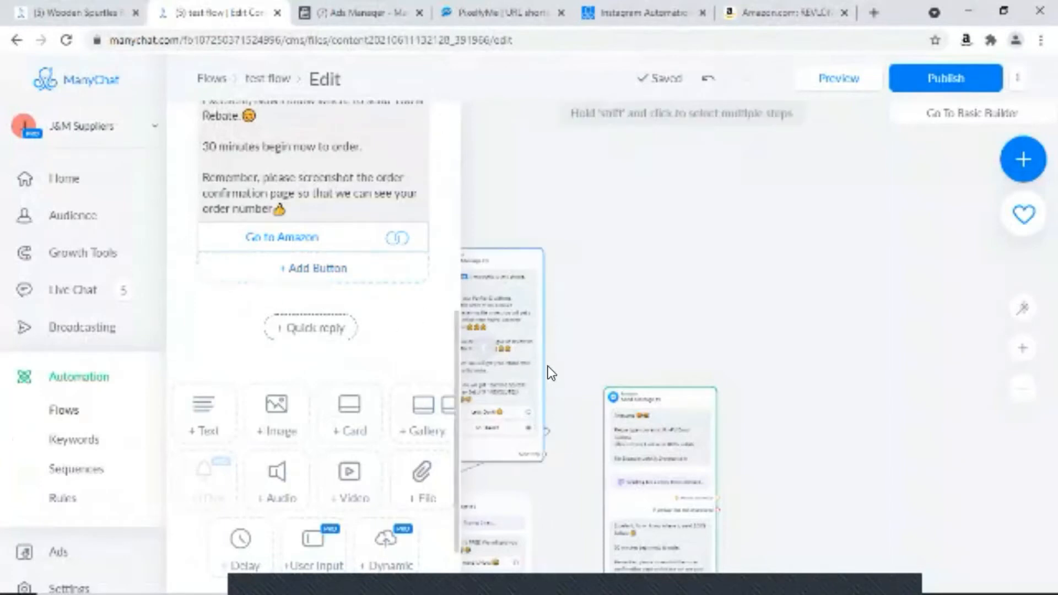
- Copy the question "Please type your Order Number" from Send Message #4 of the Wooden Spurtles Review Flow
click(90, 5)
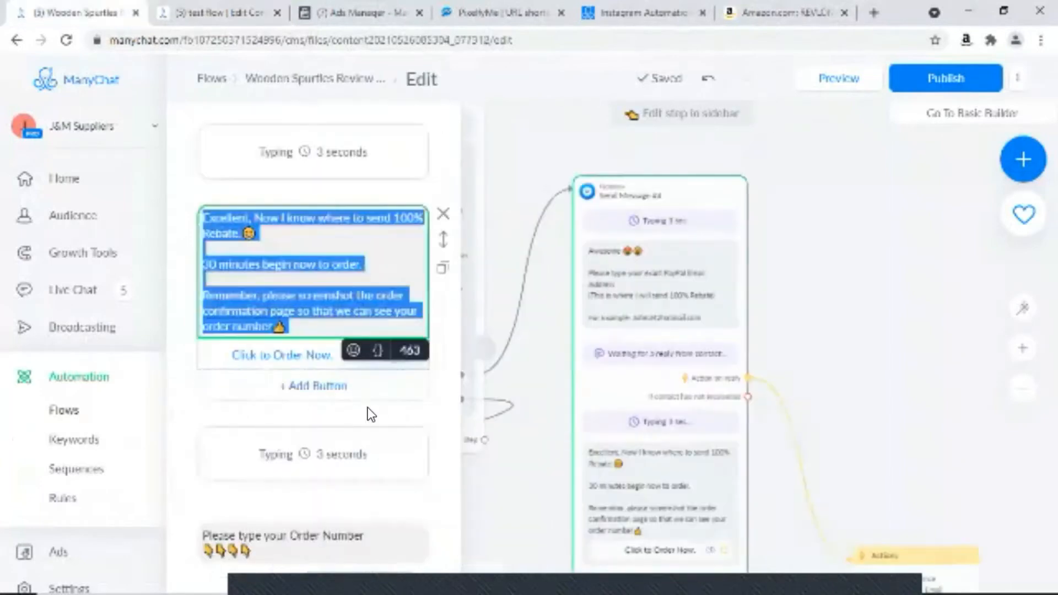
scroll(364, 397, down, 3)
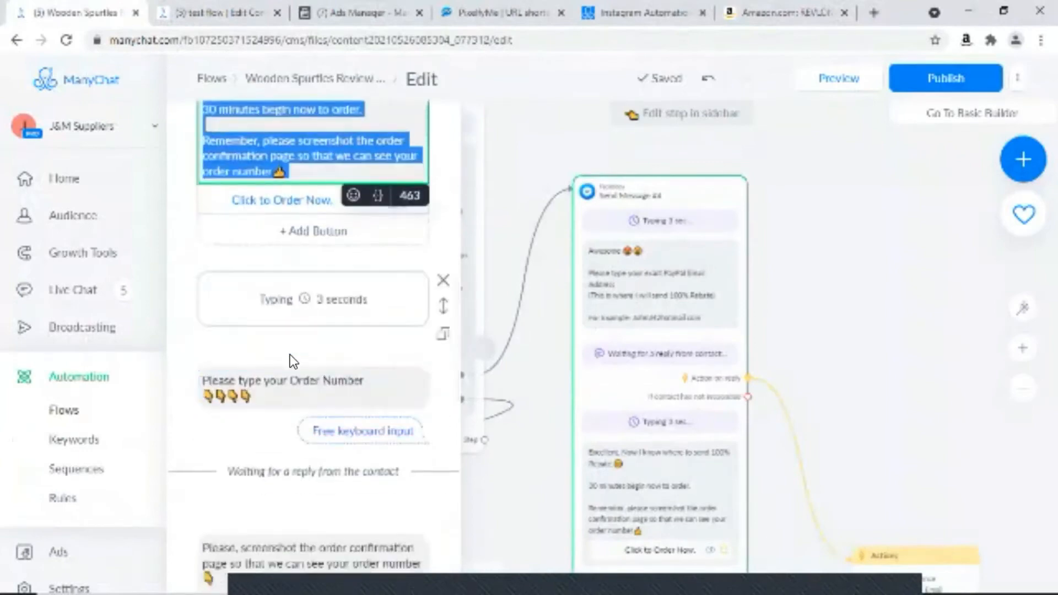
click(203, 380)
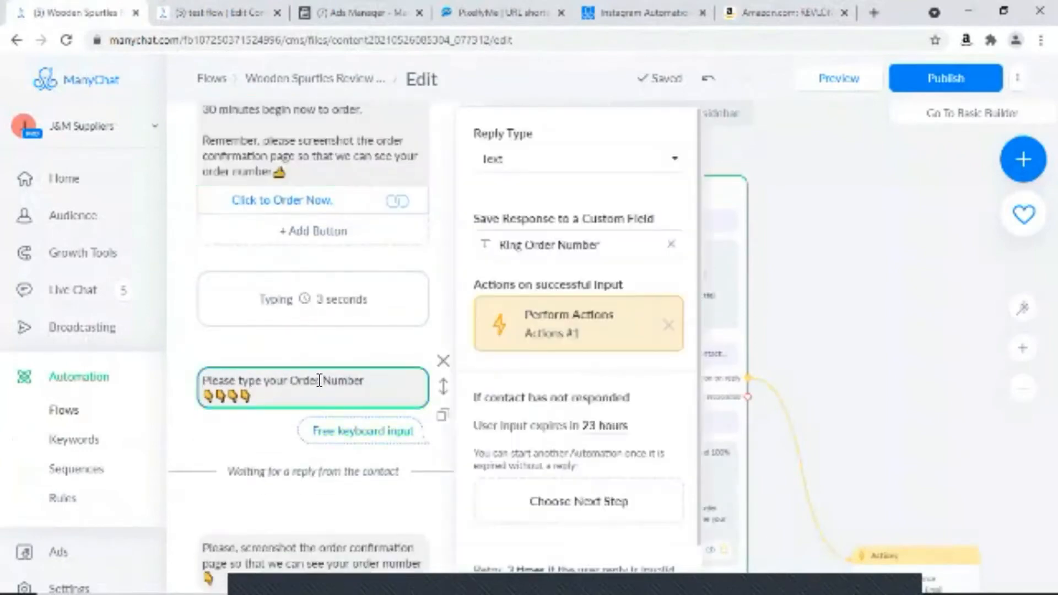
drag(383, 381, 205, 379)
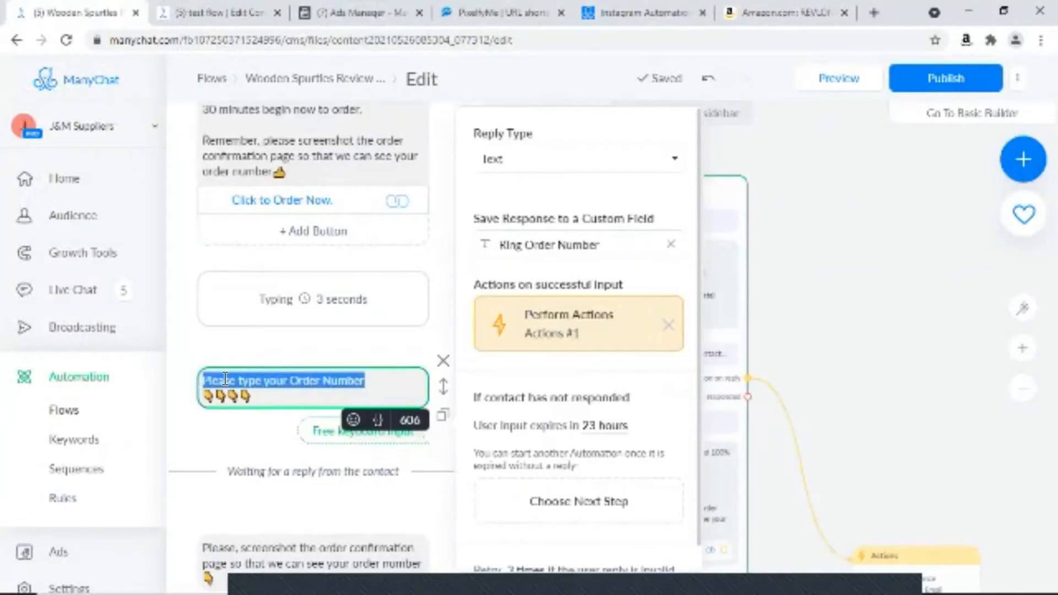
right_click(225, 379)
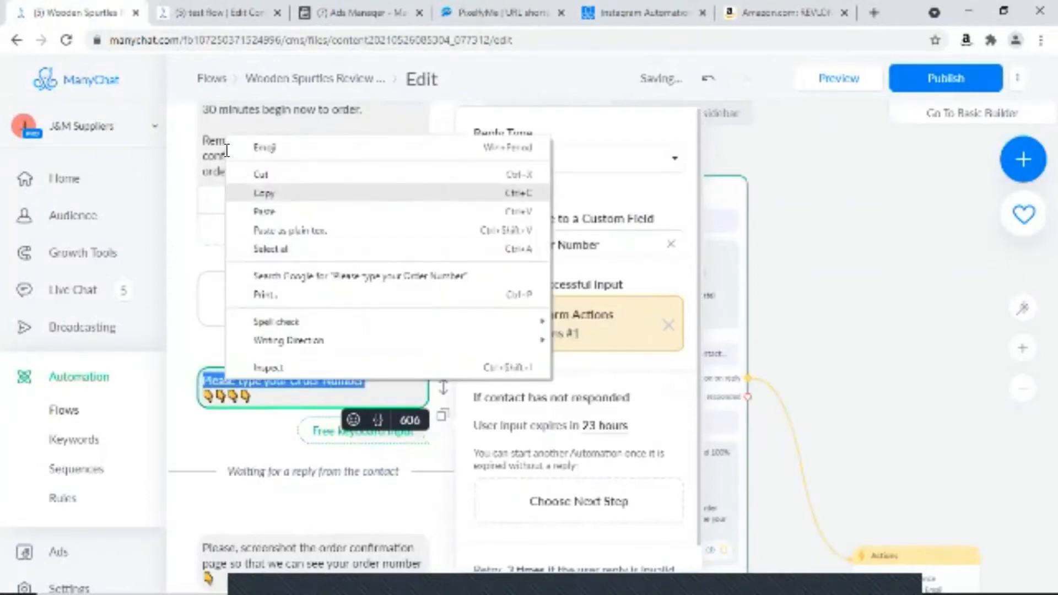
click(263, 193)
- Add a user input below the test flow's "Go to Amazon" button with the copied order number question and a pointing-down emoji
click(215, 12)
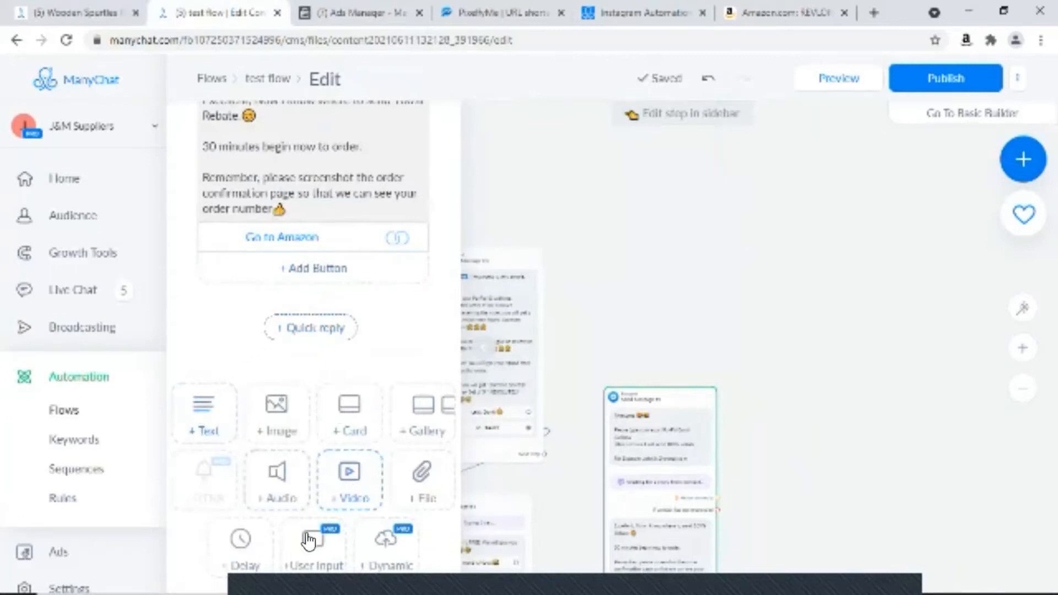
drag(307, 543, 221, 343)
right_click(223, 342)
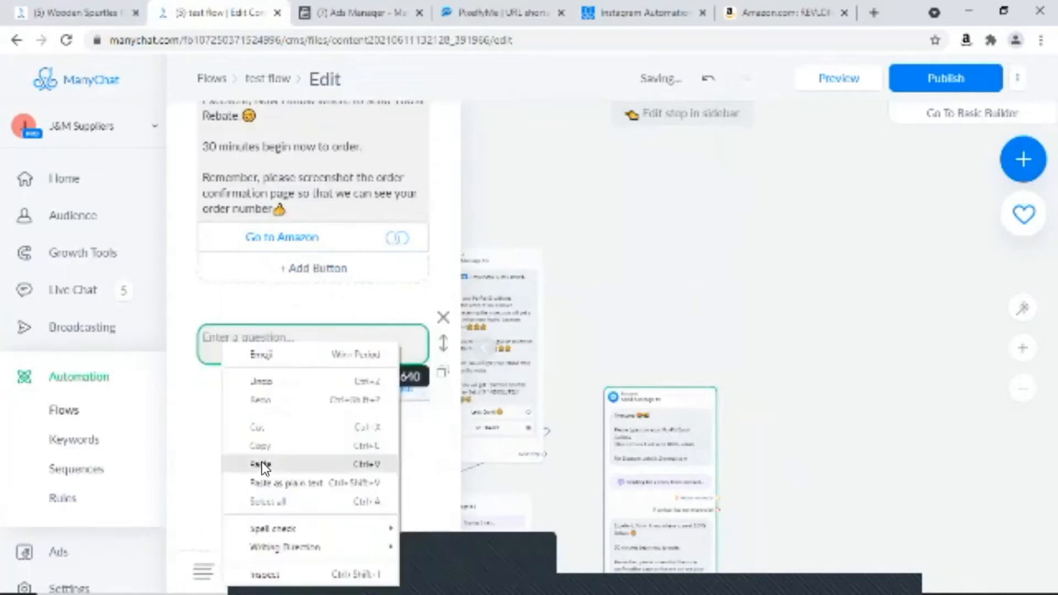
click(263, 465)
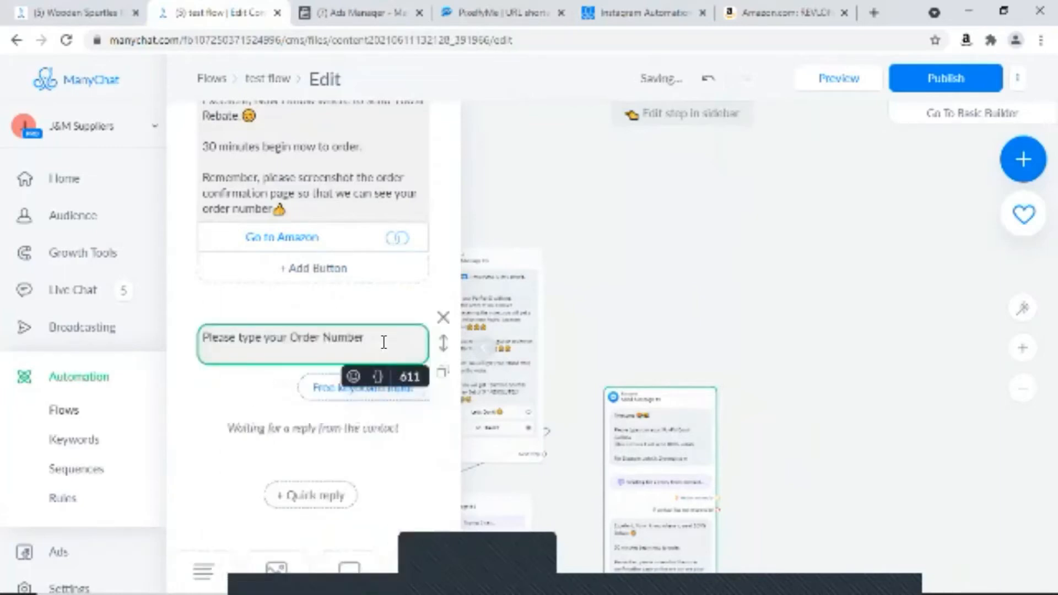
click(353, 376)
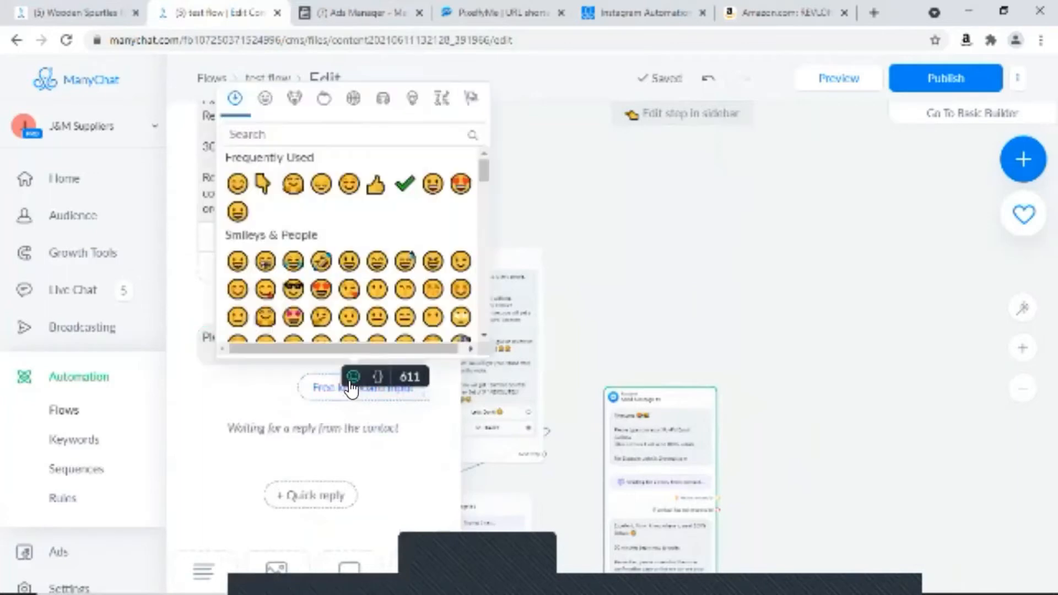
click(264, 184)
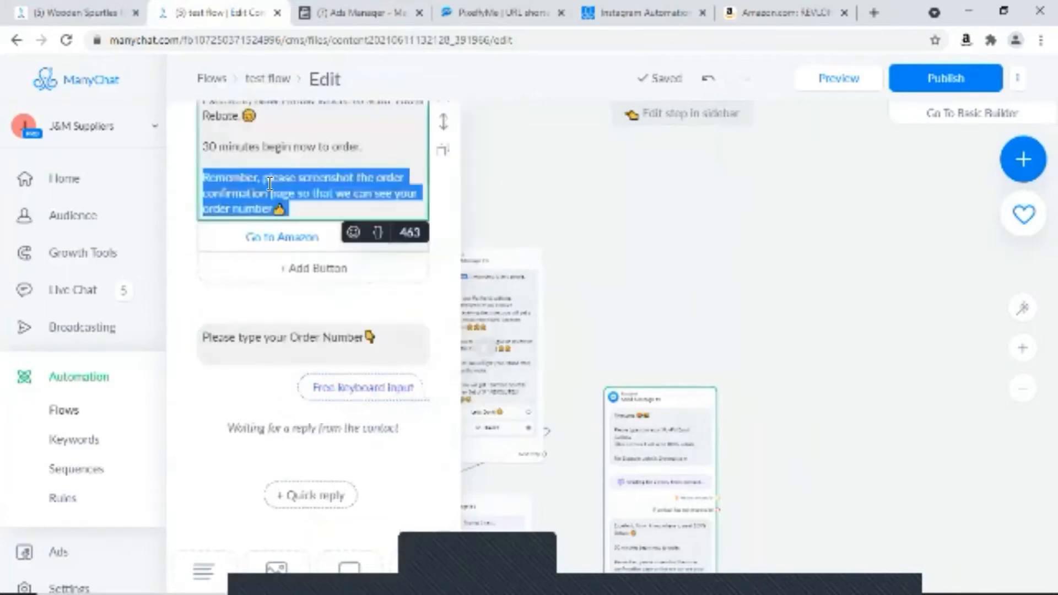
- Set the order number question's reply type to Number and save the response to the custom field "Ring Order Number"
click(339, 388)
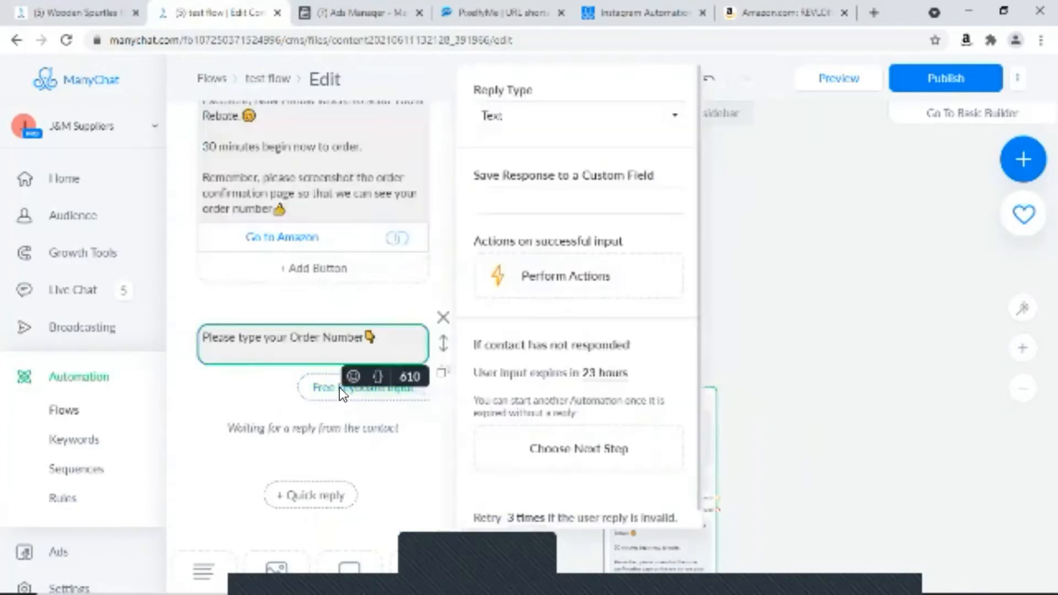
click(561, 117)
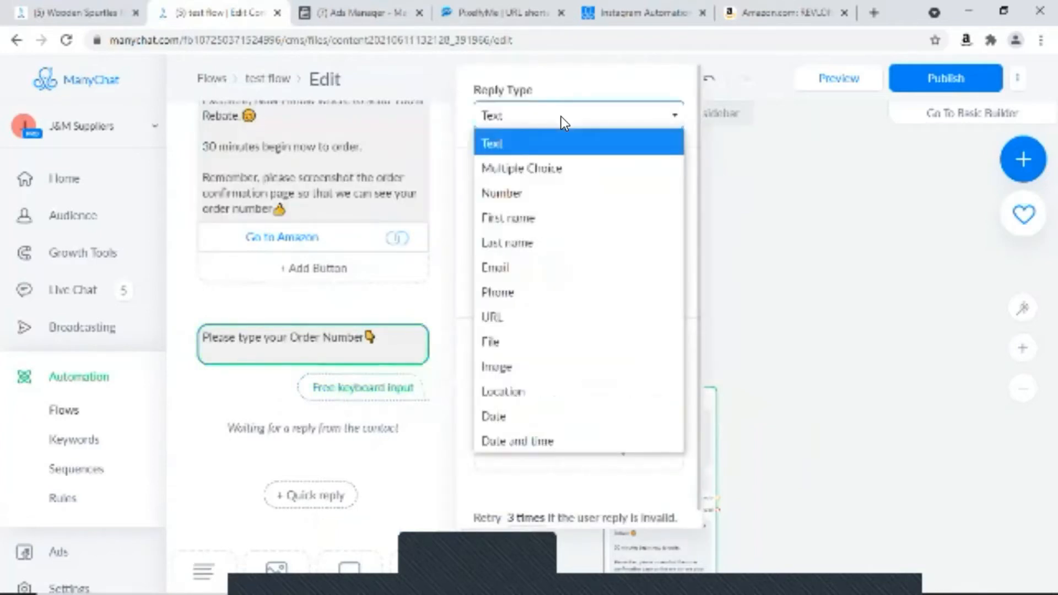
click(557, 193)
click(567, 196)
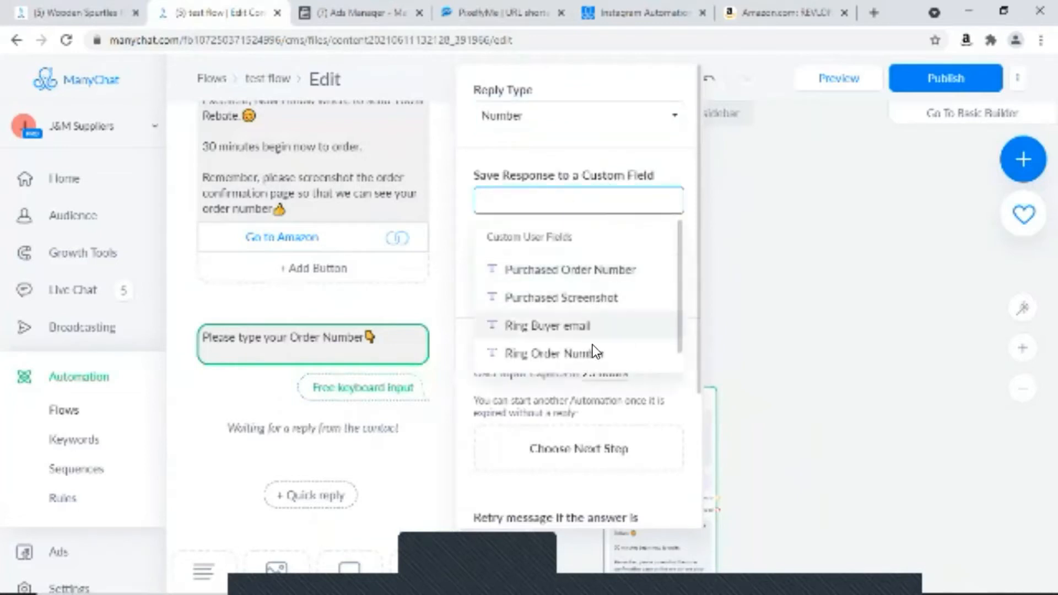
click(518, 354)
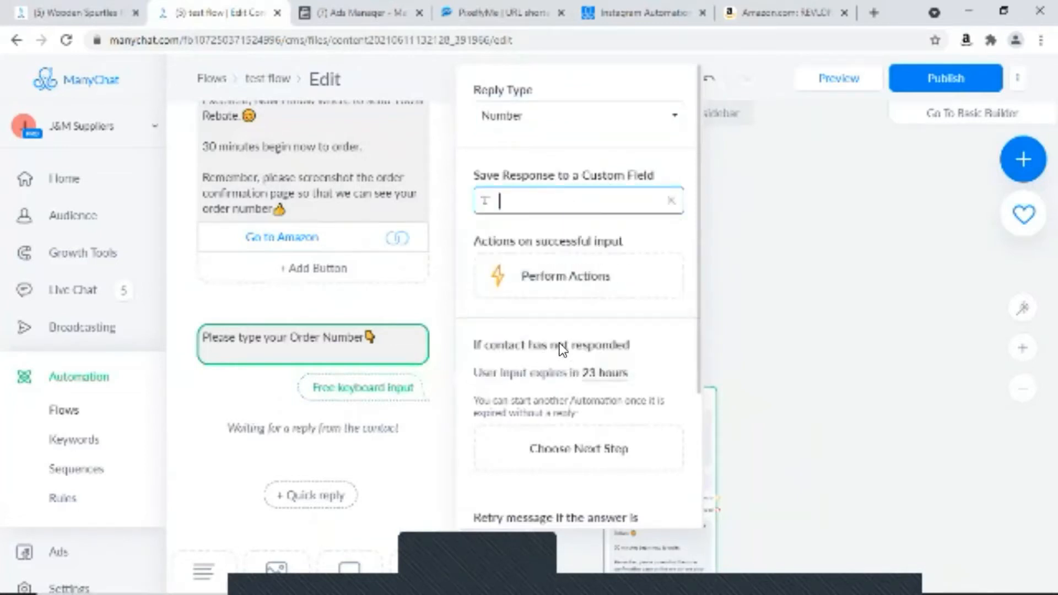
- Close the order number question's reply settings and review the messages and user inputs in Send Message #4 of the Wooden Spurtles Review Flow
click(358, 463)
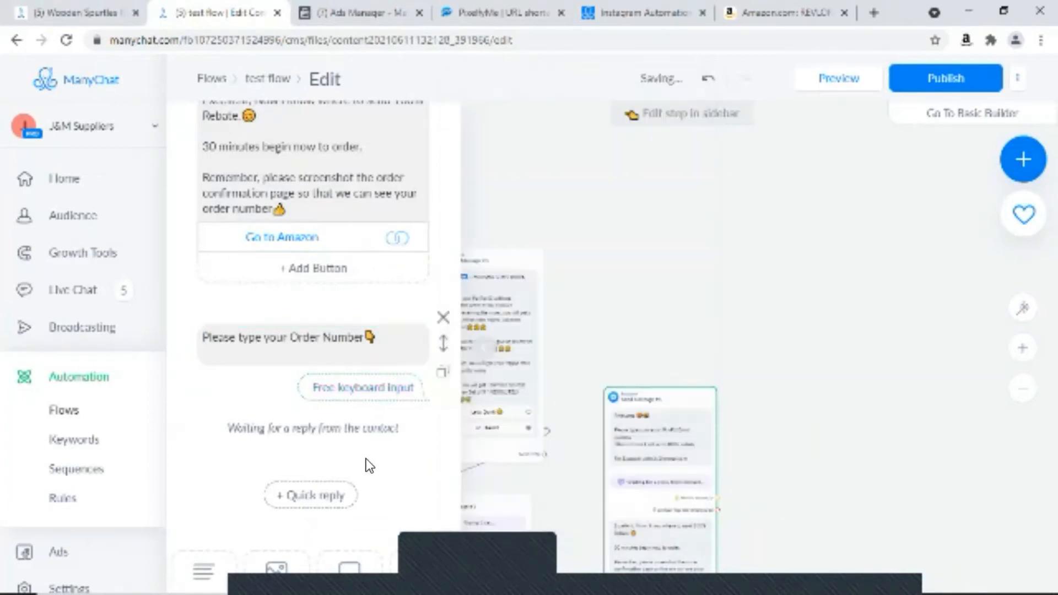
scroll(369, 441, down, 2)
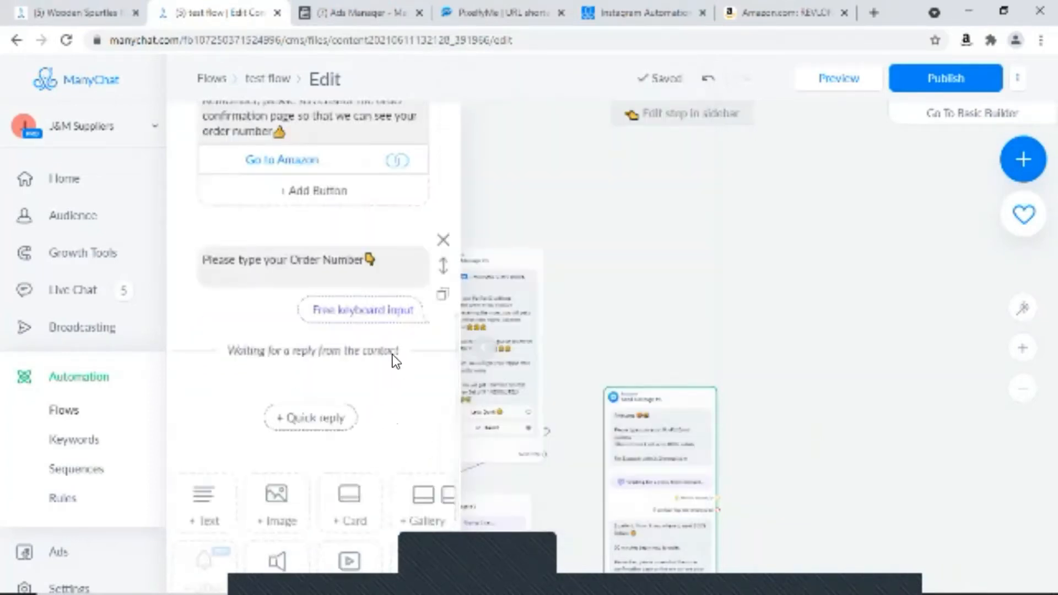
click(79, 3)
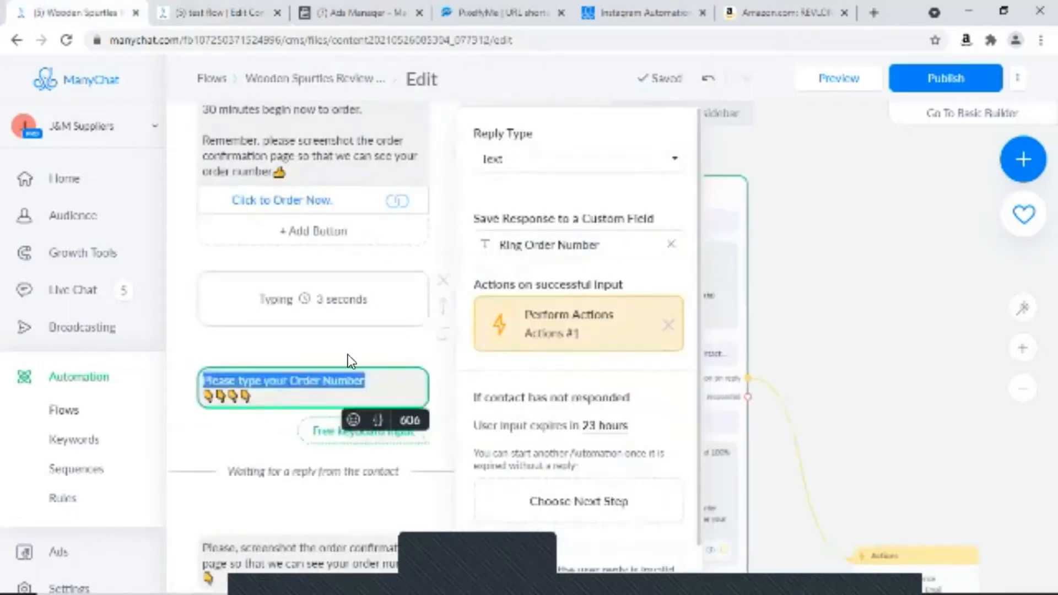
scroll(322, 351, up, 4)
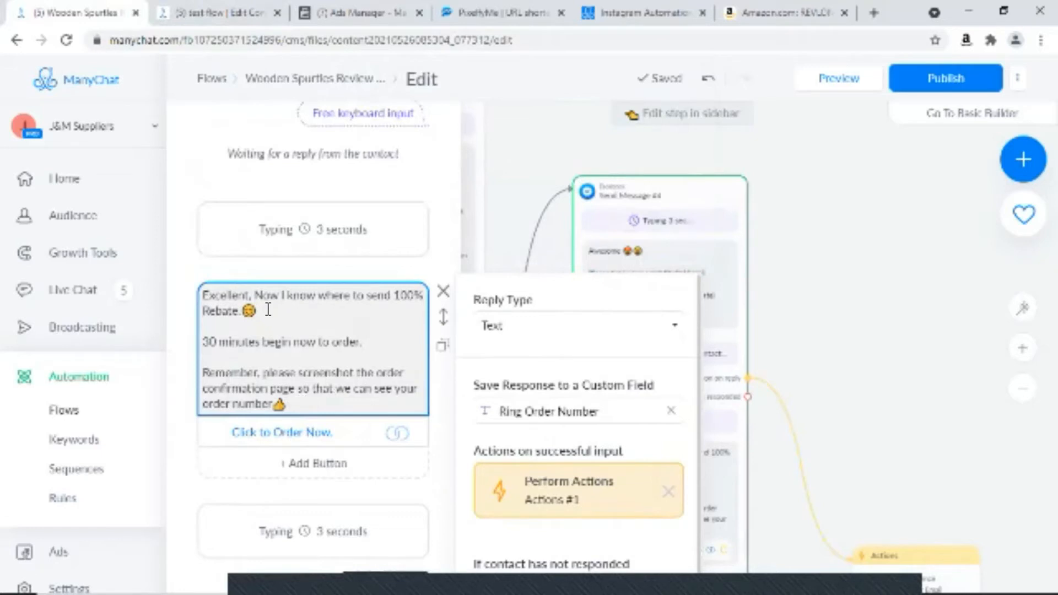
scroll(287, 324, up, 3)
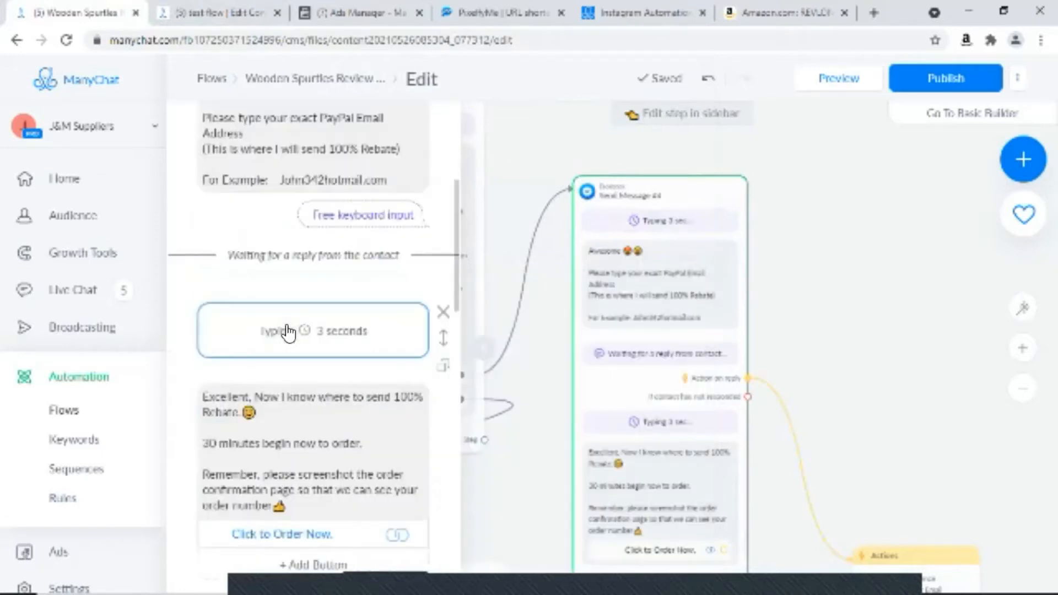
scroll(288, 324, down, 3)
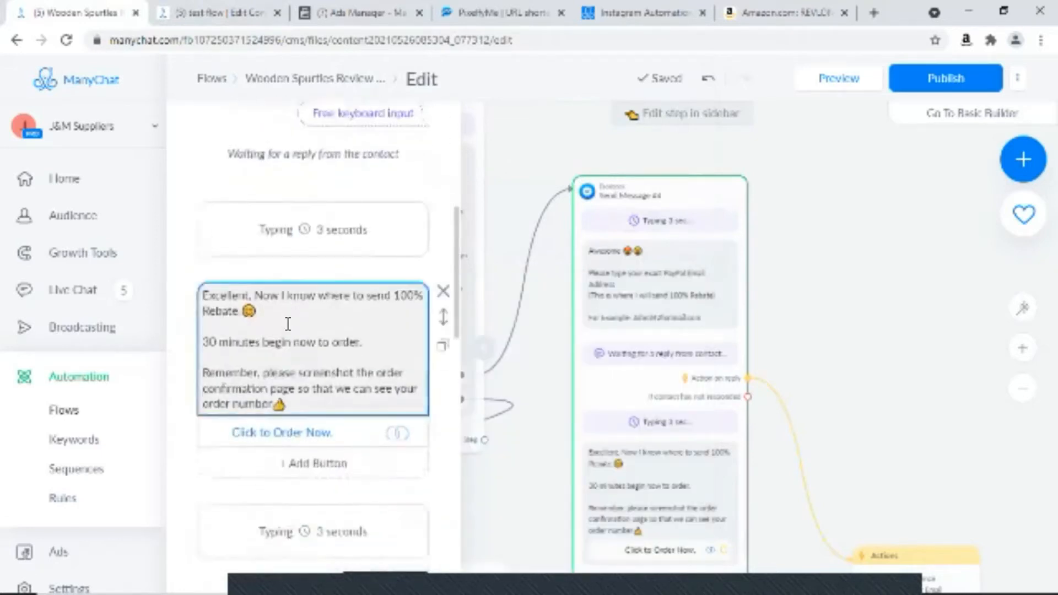
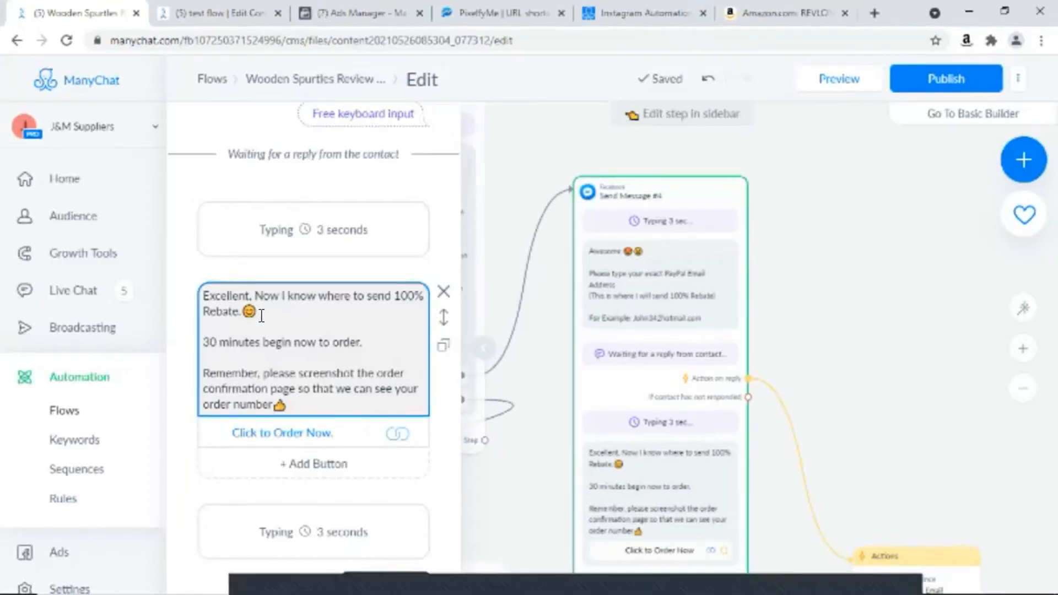
scroll(330, 361, down, 3)
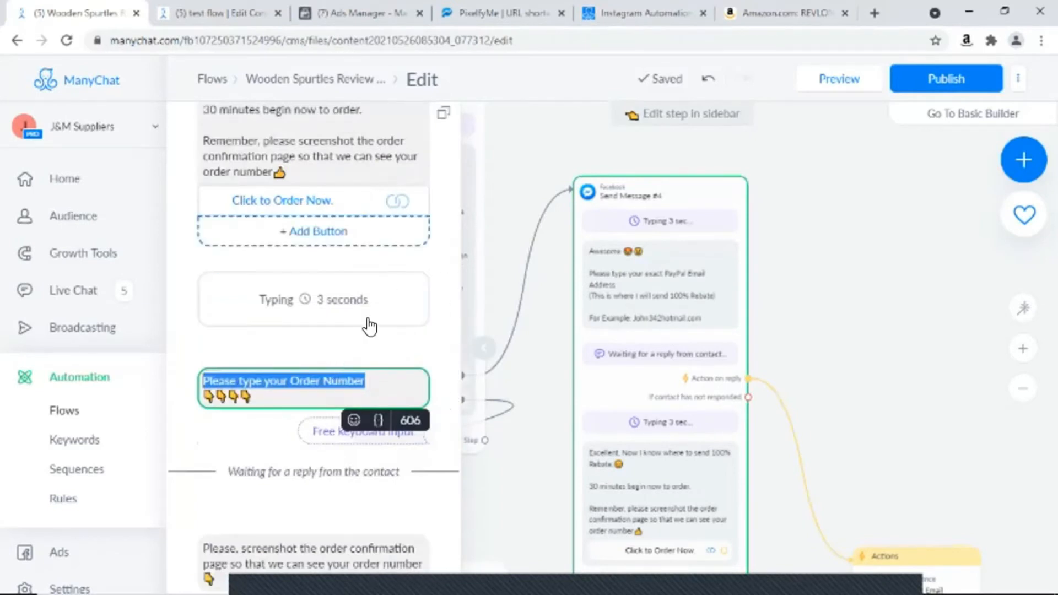
scroll(366, 324, down, 3)
click(296, 325)
click(301, 275)
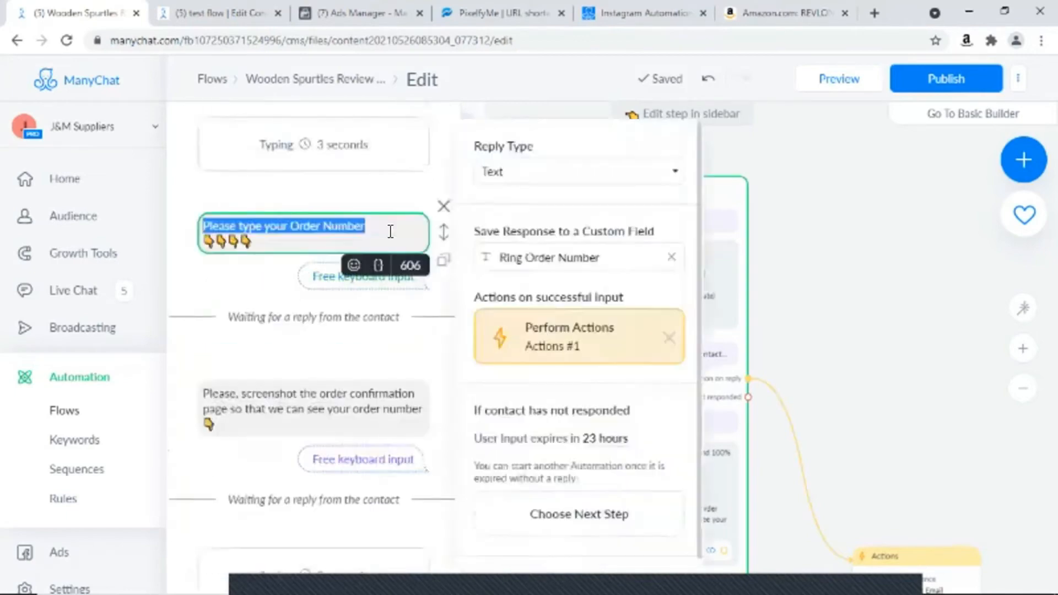
scroll(309, 308, down, 4)
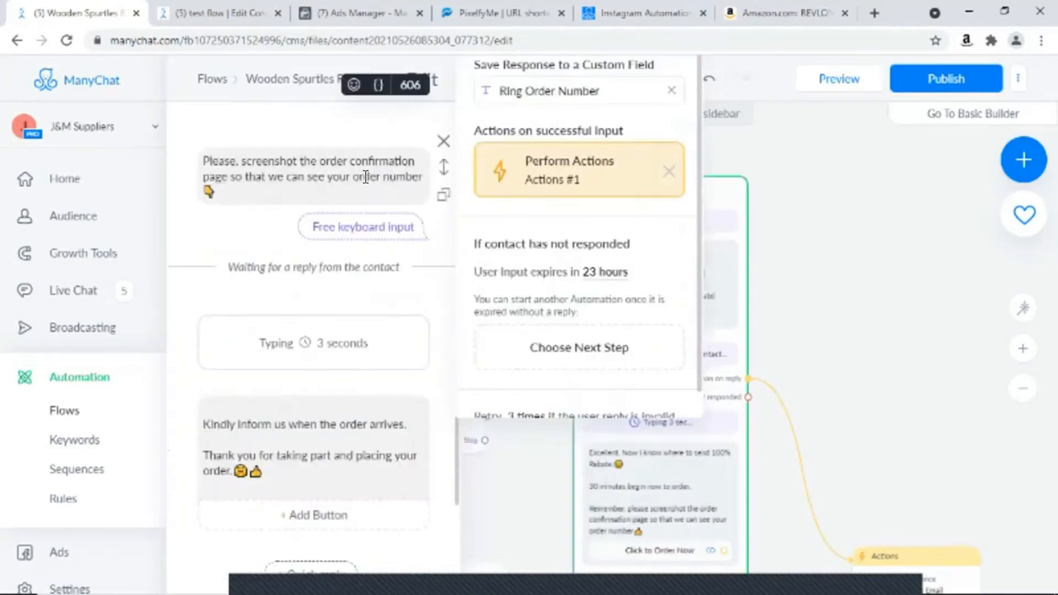
scroll(366, 172, up, 3)
- Add an empty user input below the order number question in the test flow's Send Message #4
click(217, 6)
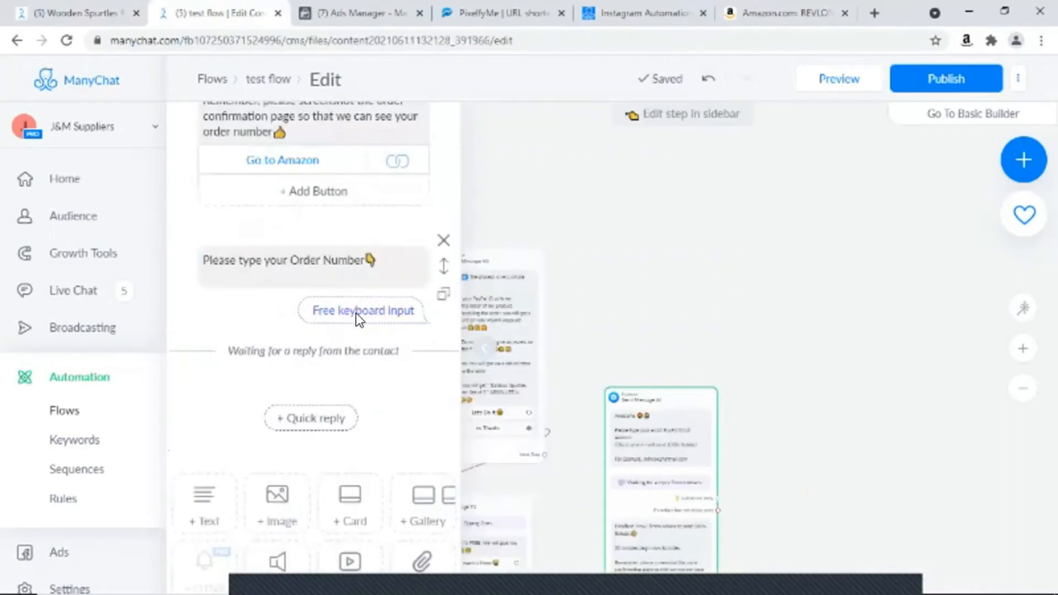
scroll(342, 501, down, 3)
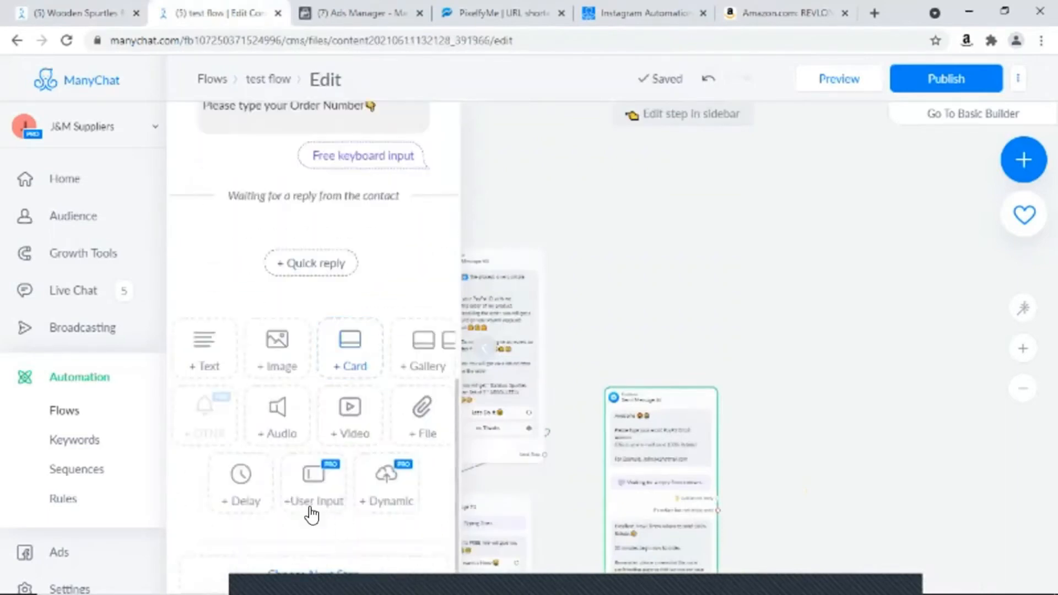
drag(312, 515, 295, 262)
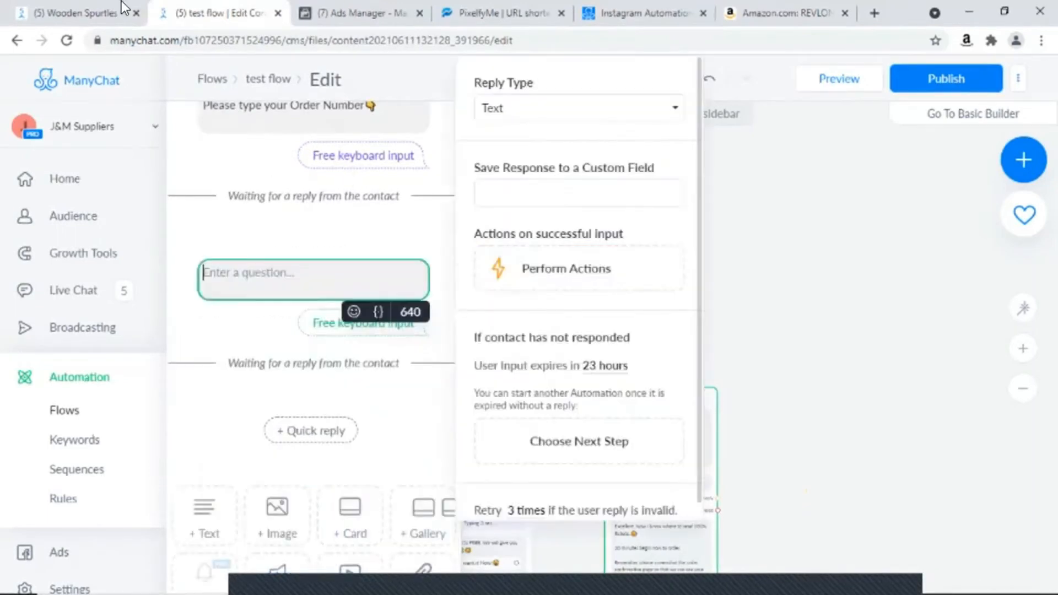
- Copy the "Please, screenshot the order confirmation page so that we can see your order number" question with its emoji from the Wooden Spurtles Review Flow
click(121, 2)
click(285, 326)
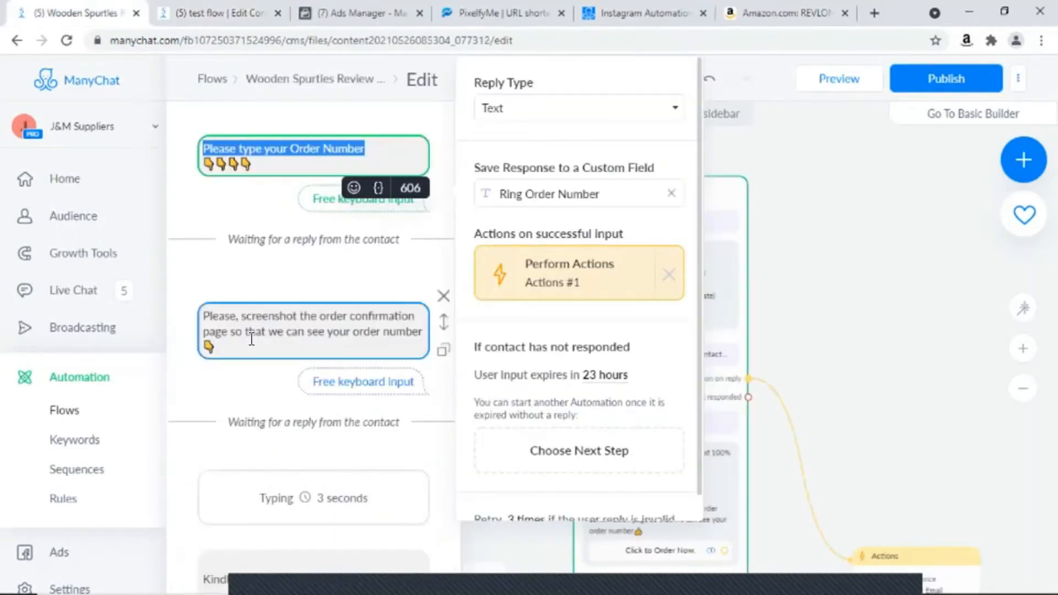
click(204, 311)
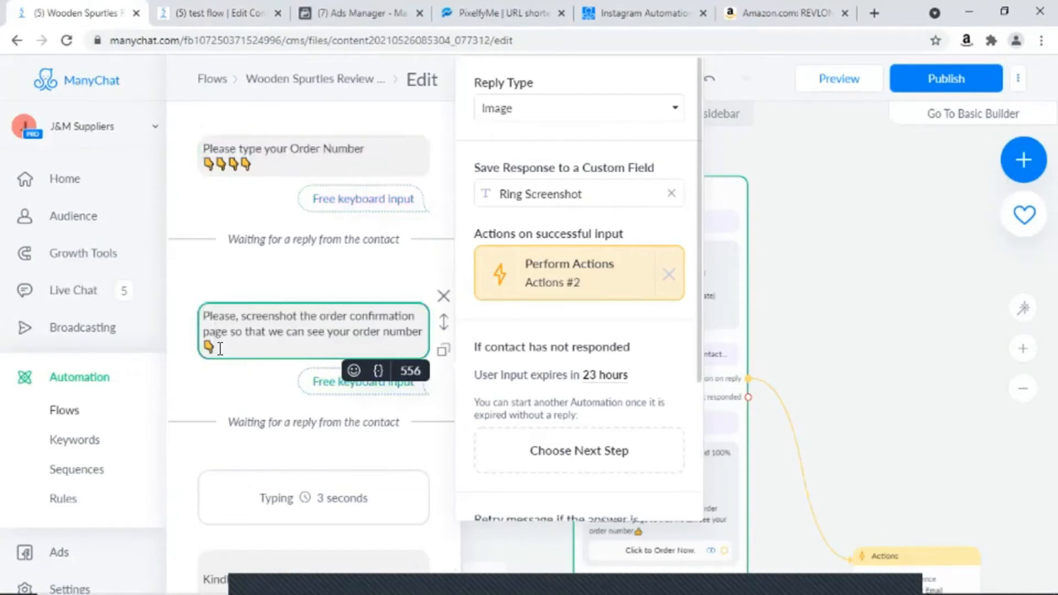
drag(220, 348, 191, 312)
right_click(212, 310)
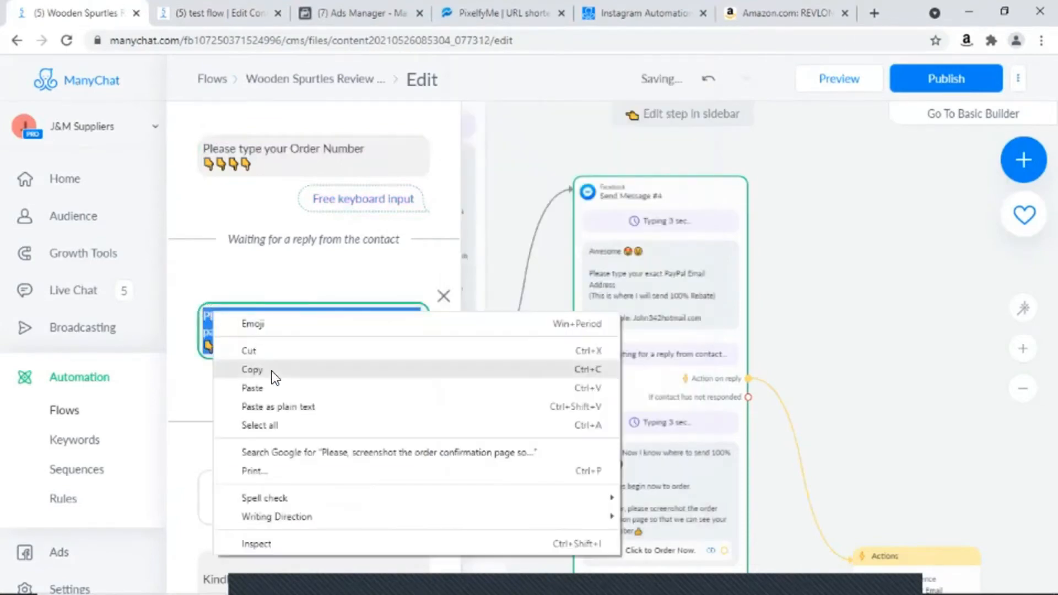
click(272, 371)
- Paste the copied order confirmation screenshot question into the test flow's empty user input
click(213, 3)
click(281, 276)
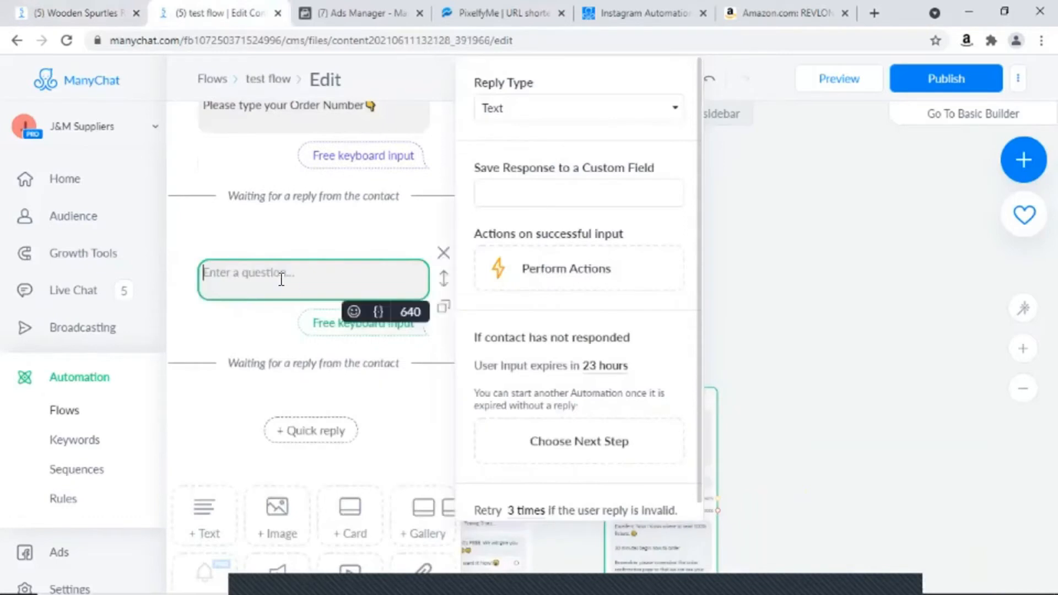
right_click(281, 279)
click(332, 402)
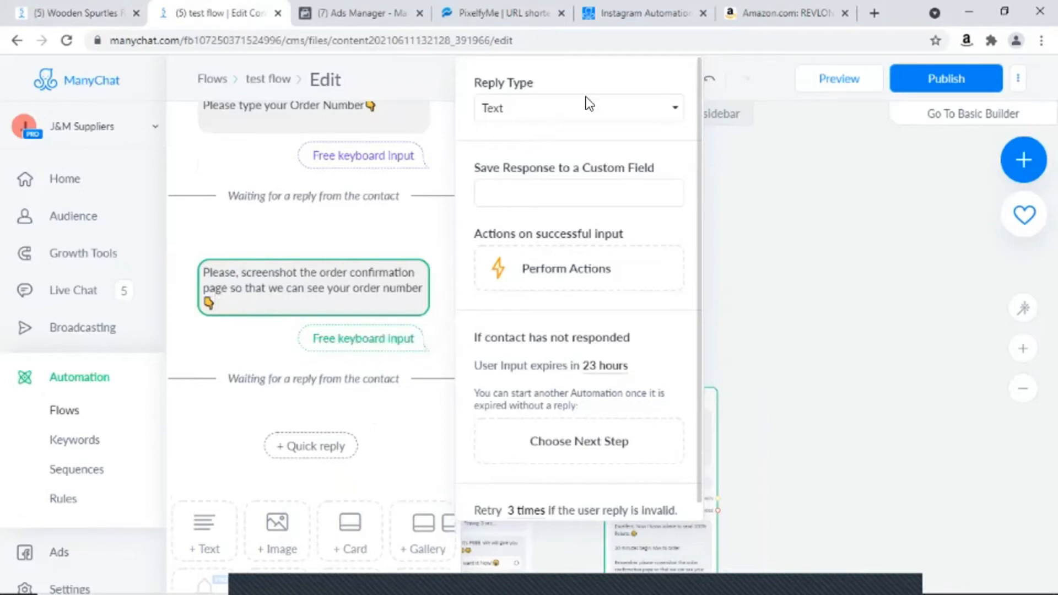
- Set the screenshot question's reply type to Image and save the response to the custom field "Ring Screenshot"
click(570, 117)
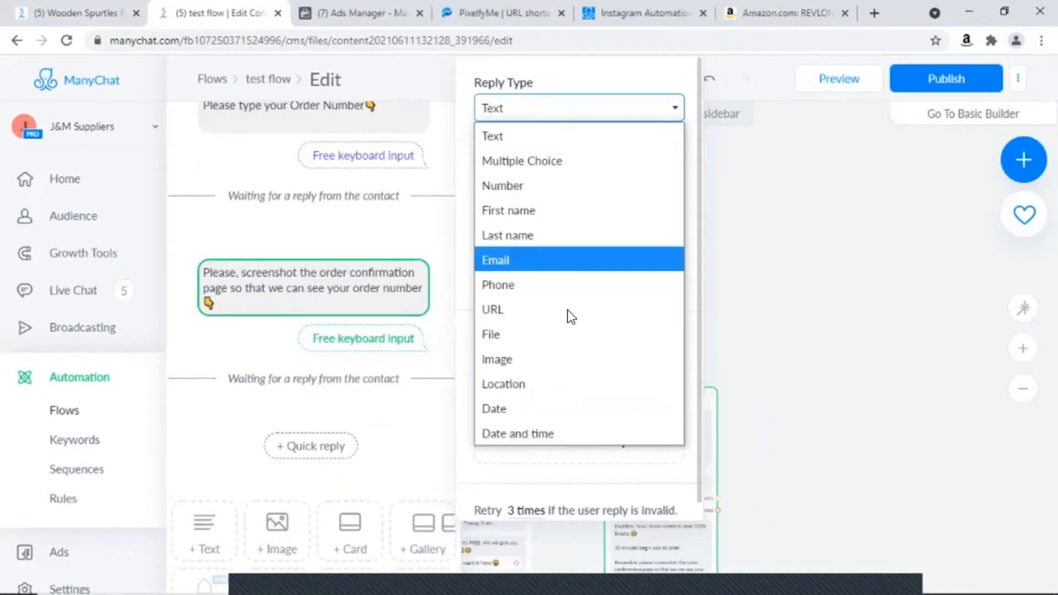
click(566, 359)
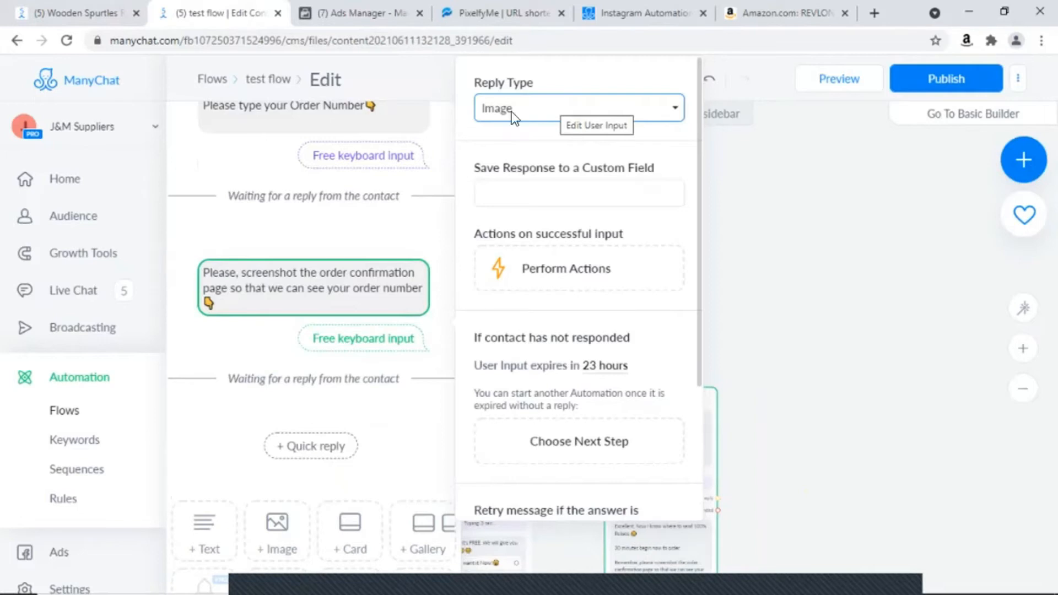
click(570, 196)
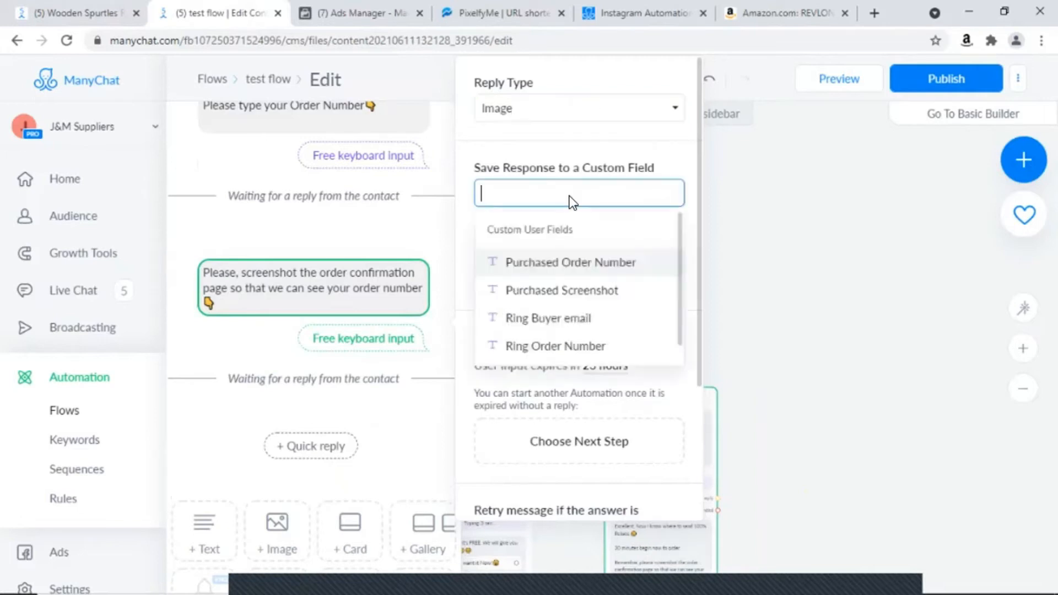
click(558, 289)
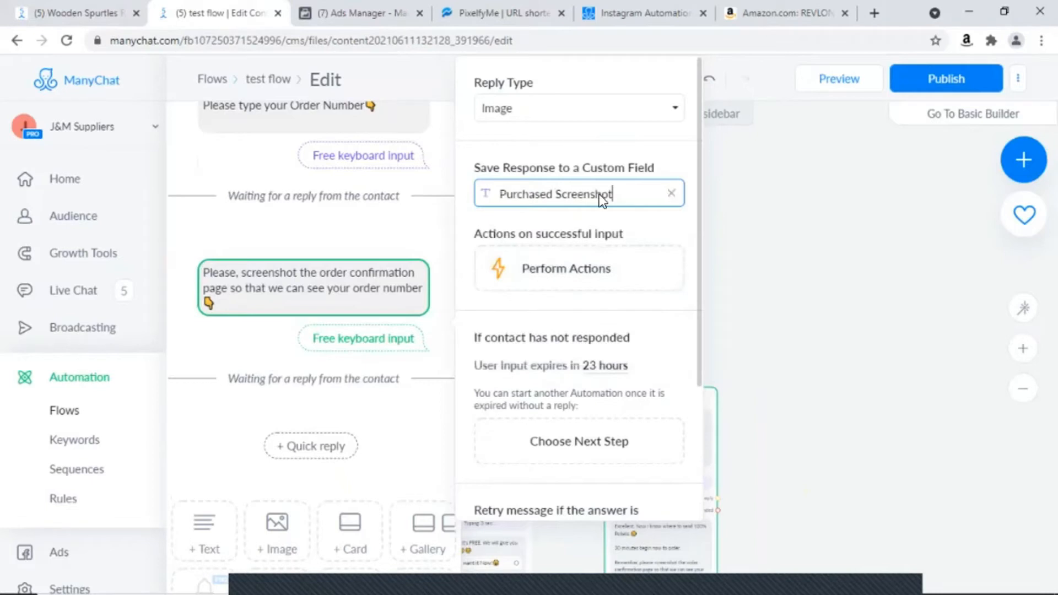
click(670, 194)
scroll(563, 323, down, 1)
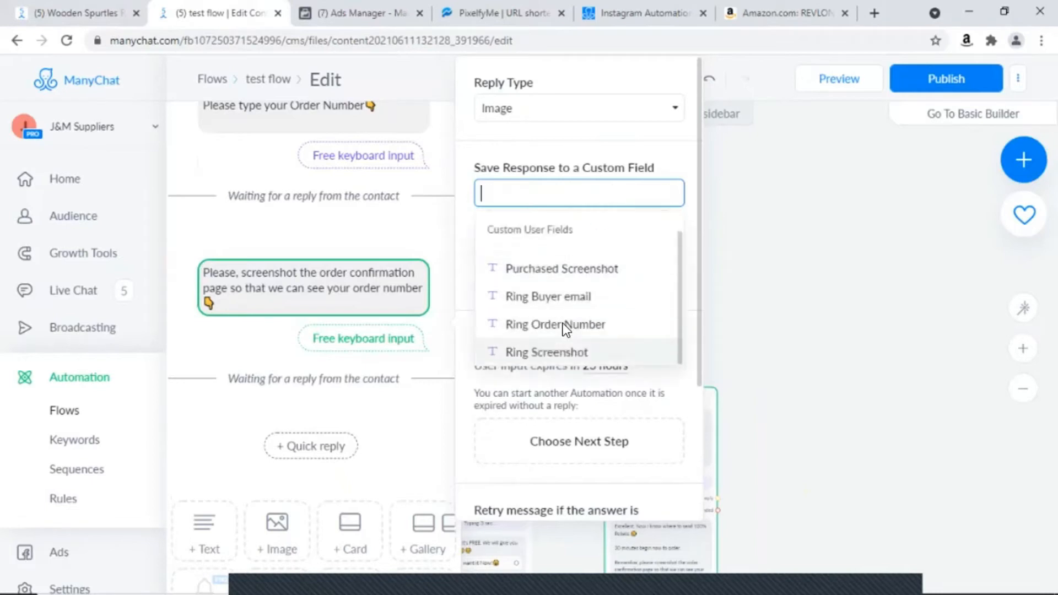
click(546, 353)
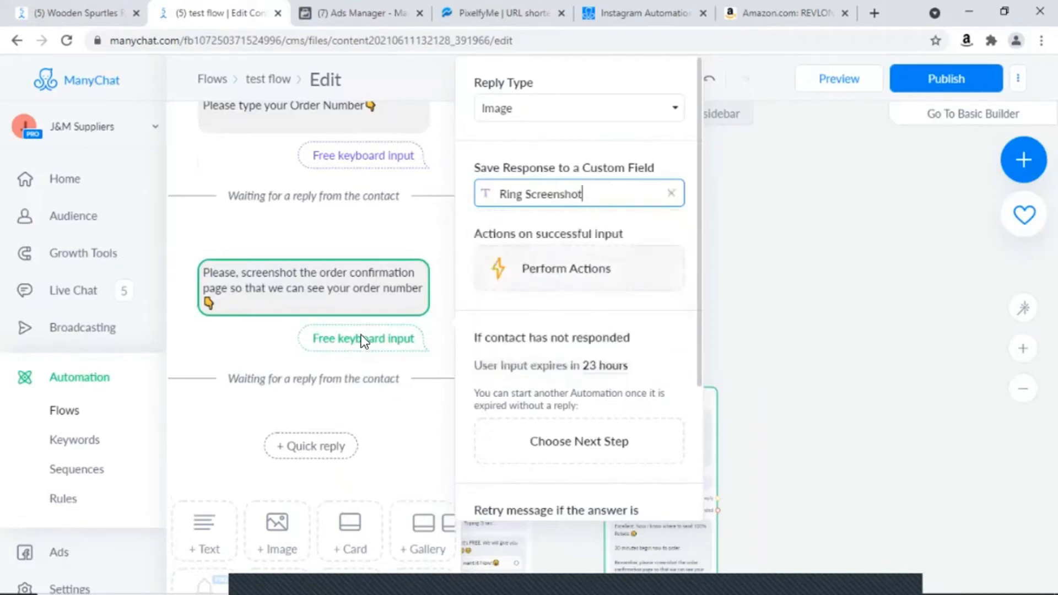
click(339, 315)
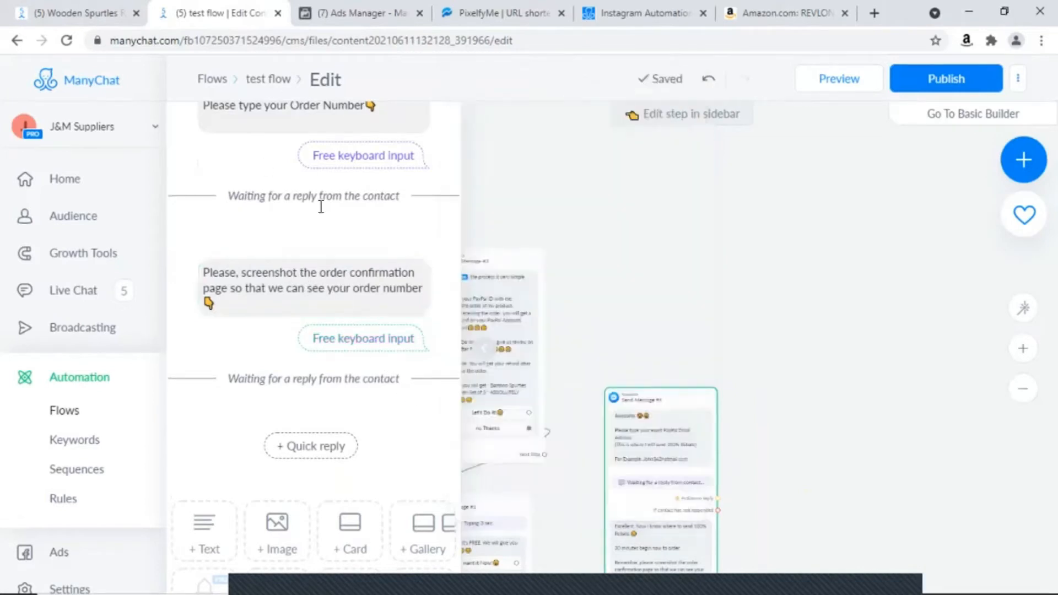
- Review the messages and user inputs in the test flow's Send Message #4
scroll(299, 317, down, 3)
scroll(326, 328, up, 3)
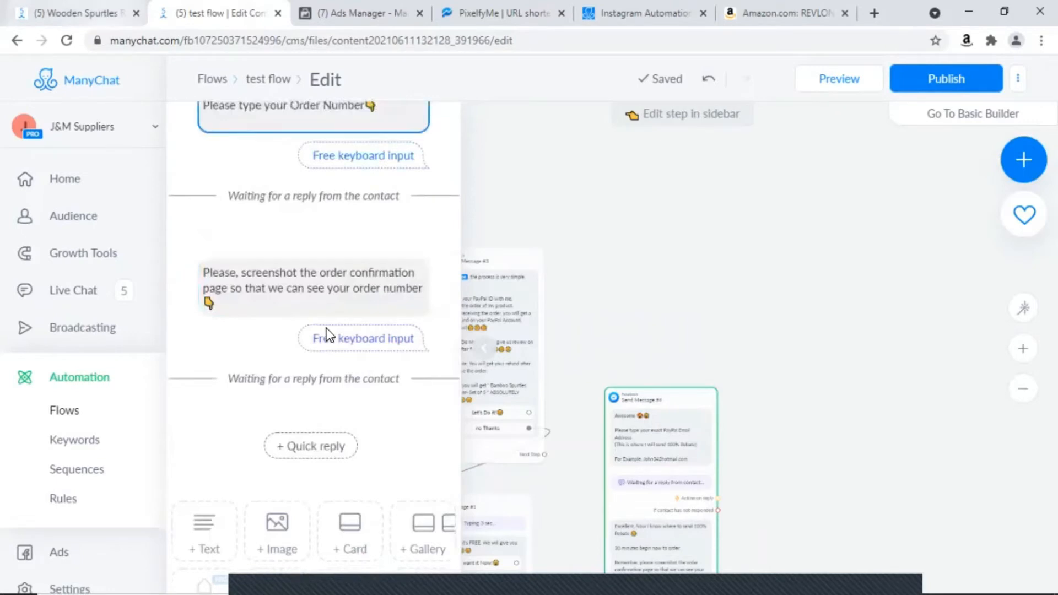
scroll(326, 329, up, 5)
scroll(326, 328, up, 5)
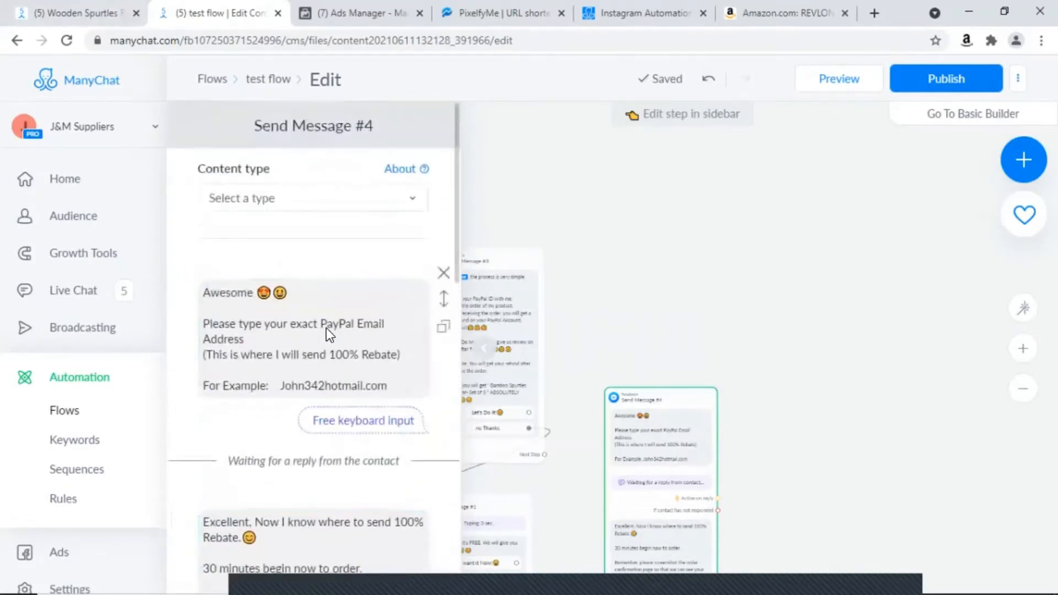
scroll(326, 328, down, 7)
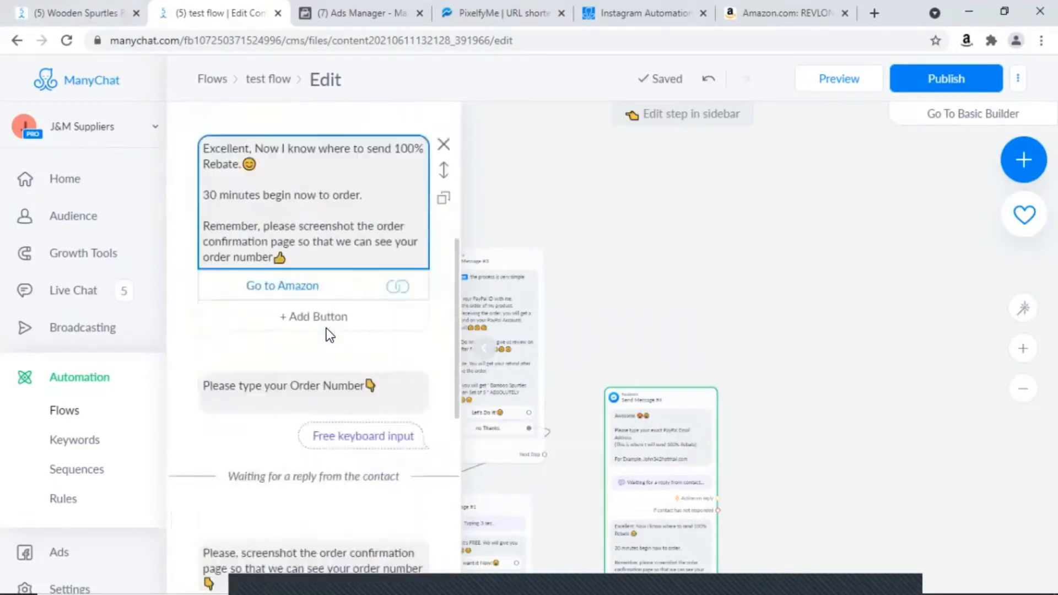
scroll(326, 328, down, 4)
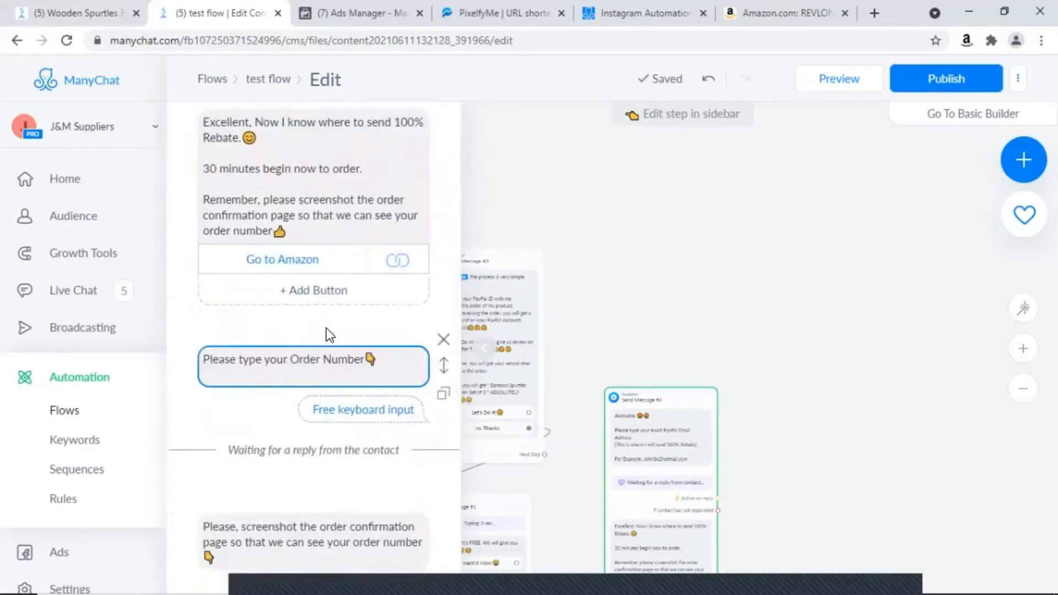
scroll(326, 329, up, 4)
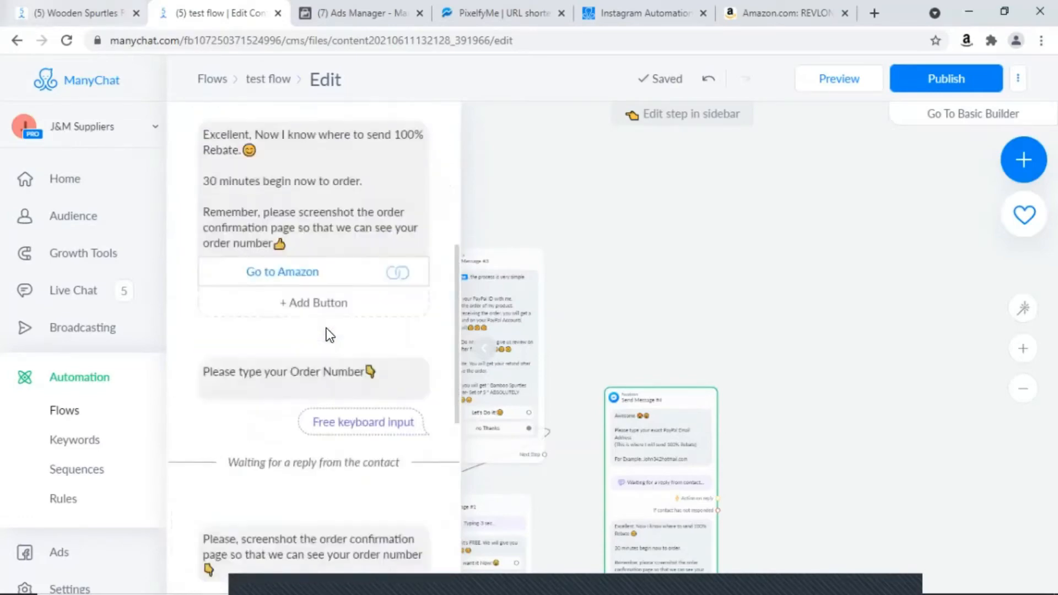
- Copy the closing message "Kindly inform us when the order arrives. Thank you for taking part and placing your order." from the Wooden Spurtles Review Flow
key(ctrl+shift+Tab)
scroll(326, 329, down, 1)
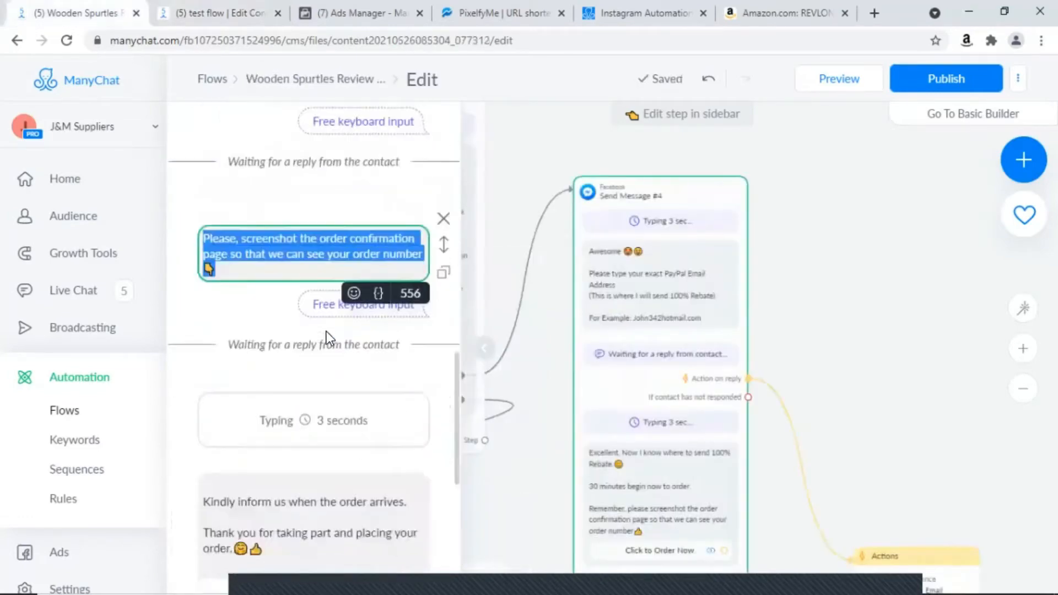
scroll(327, 406, down, 3)
click(248, 411)
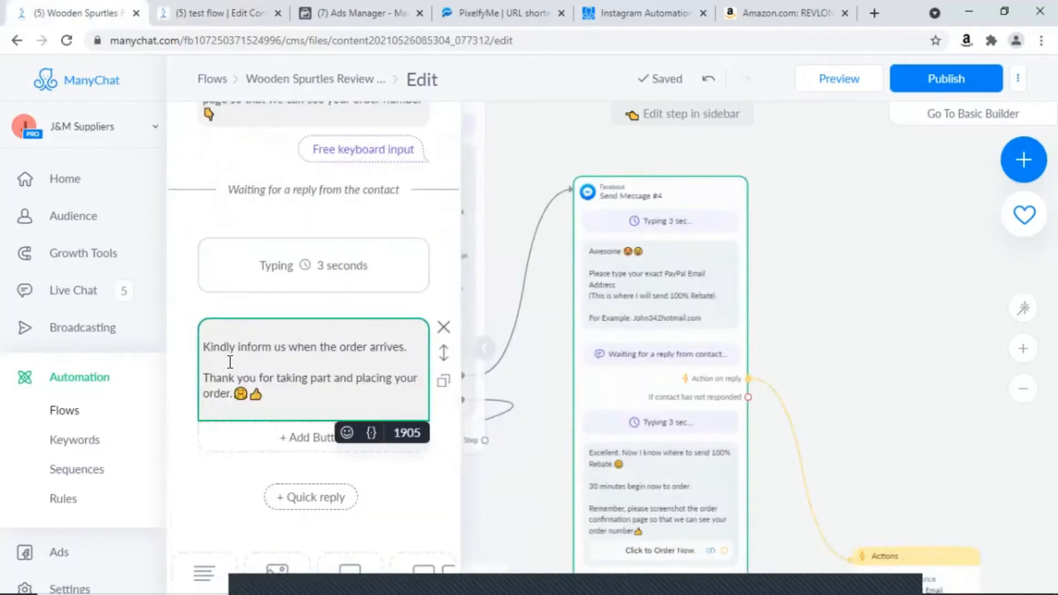
drag(272, 396, 239, 333)
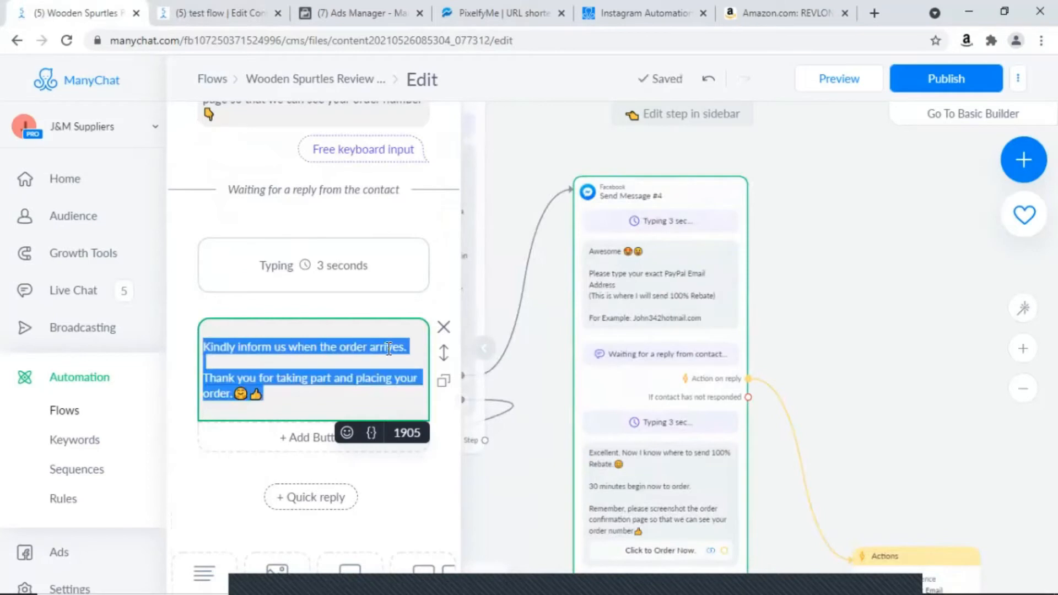
right_click(228, 381)
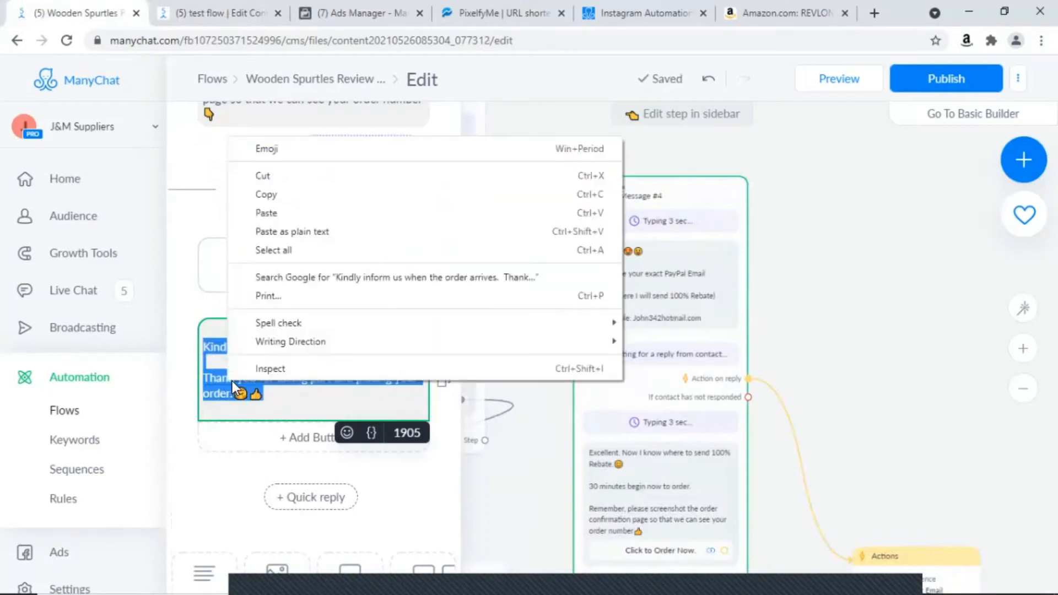
click(339, 198)
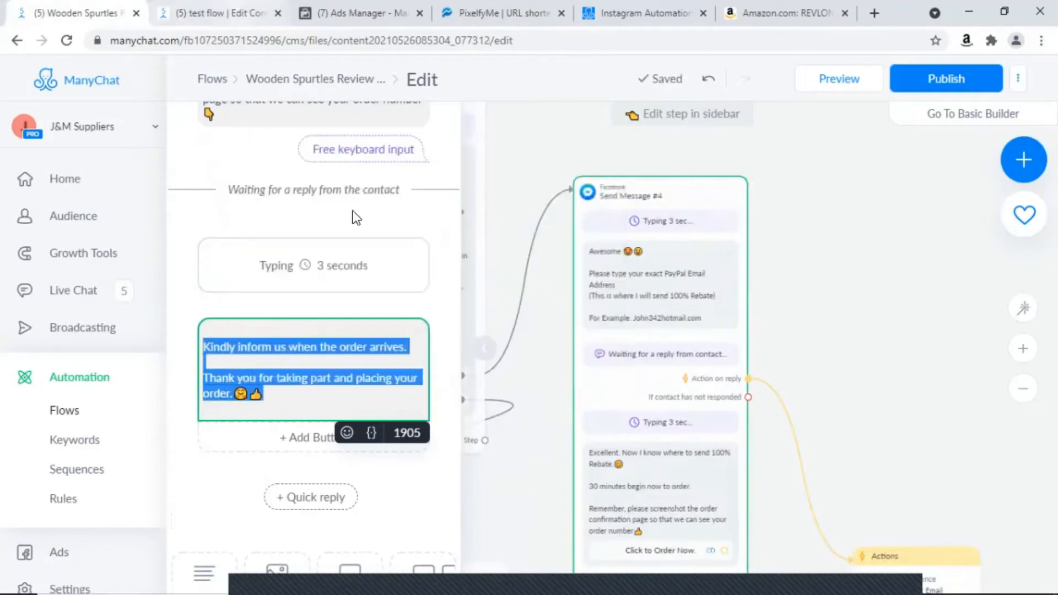
- Return to the test flow and go to the end of Send Message #4, below the order confirmation screenshot question
key(ctrl+Tab)
click(307, 385)
scroll(299, 499, down, 6)
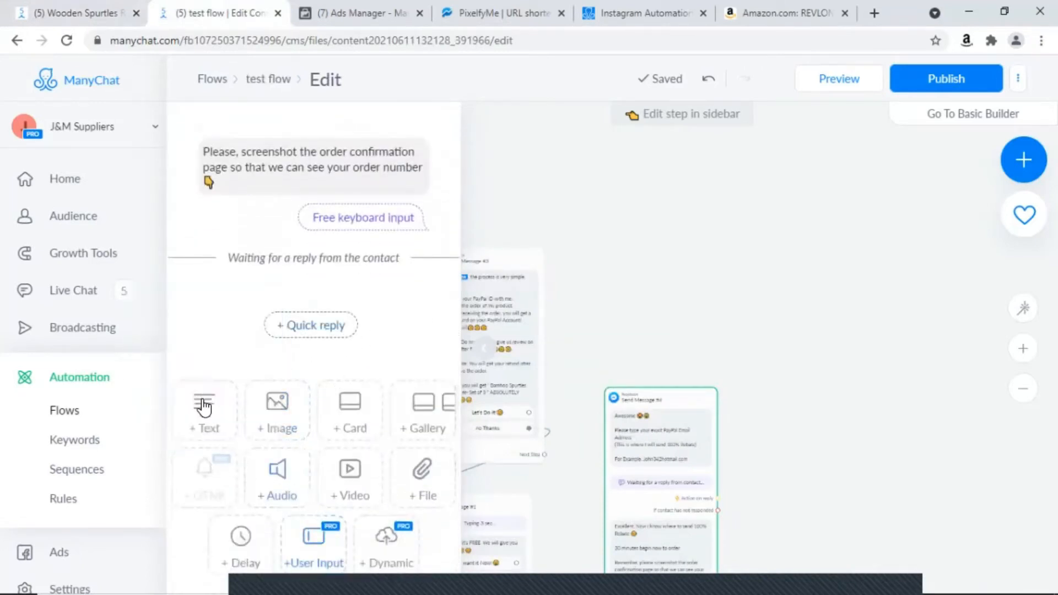
drag(203, 404, 315, 289)
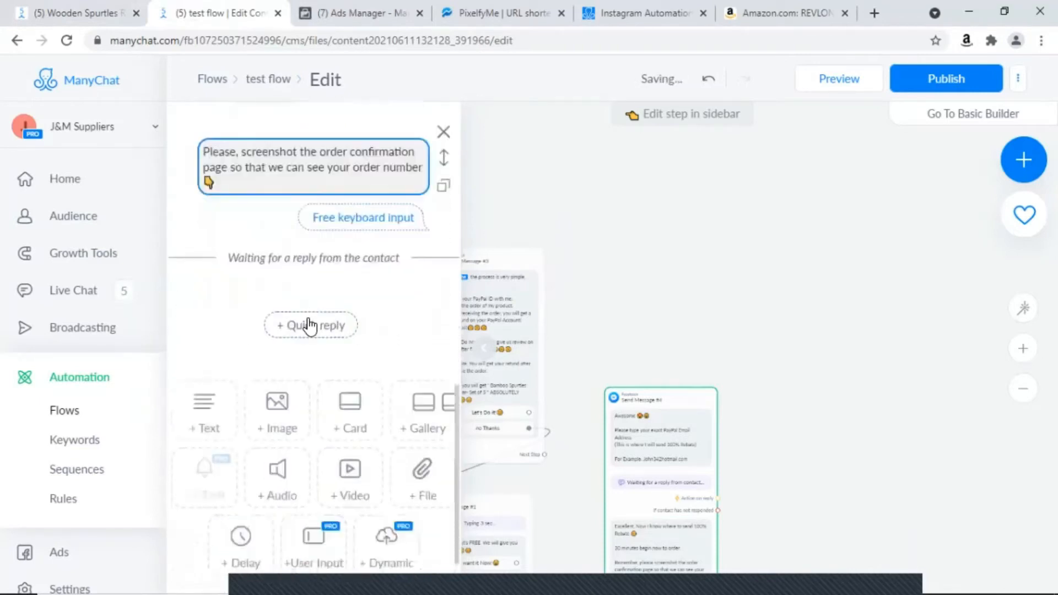
click(308, 326)
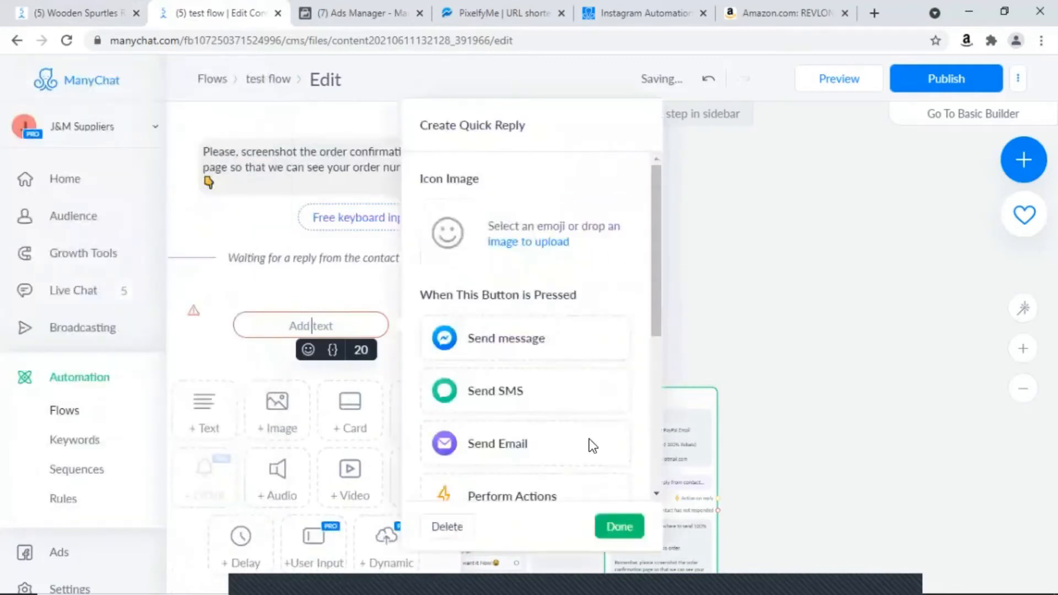
click(447, 527)
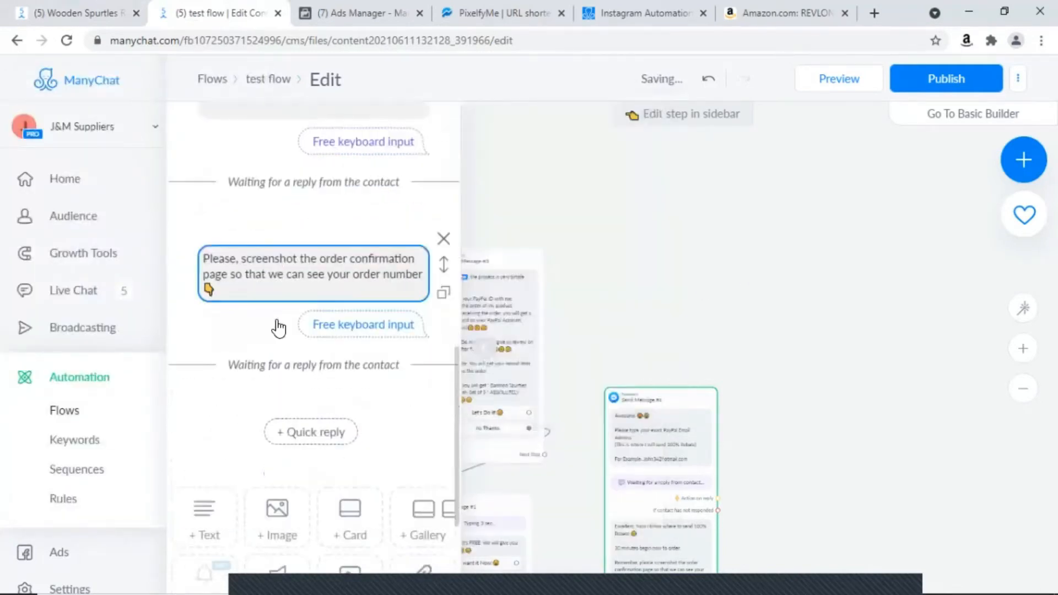
- Add a text block below the screenshot question in Send Message #4 and paste the copied "Kindly inform us when the order arrives." closing message
drag(204, 409, 261, 297)
drag(326, 216, 327, 216)
right_click(314, 321)
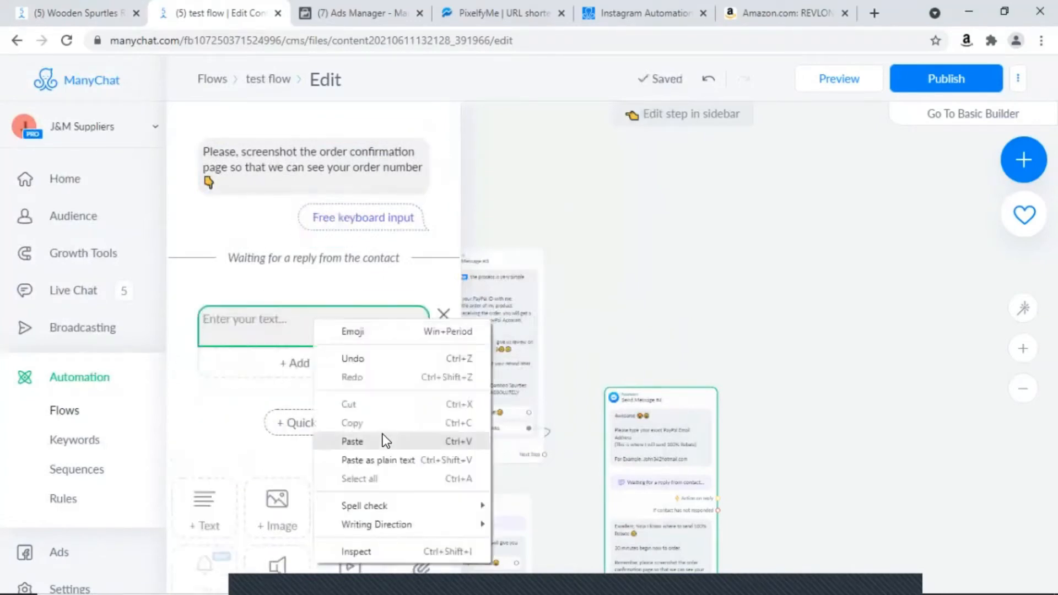
click(382, 439)
click(226, 441)
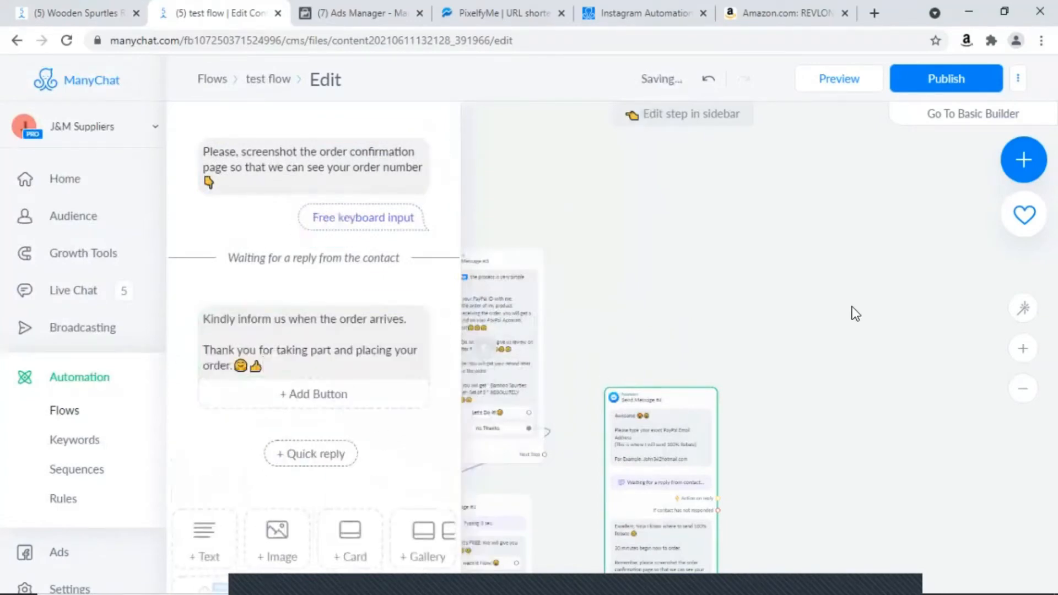
- Move the Send Message #4 step on the flow canvas clear of the Send Message #2 step it overlaps
click(852, 307)
scroll(846, 353, down, 3)
drag(848, 444, 730, 312)
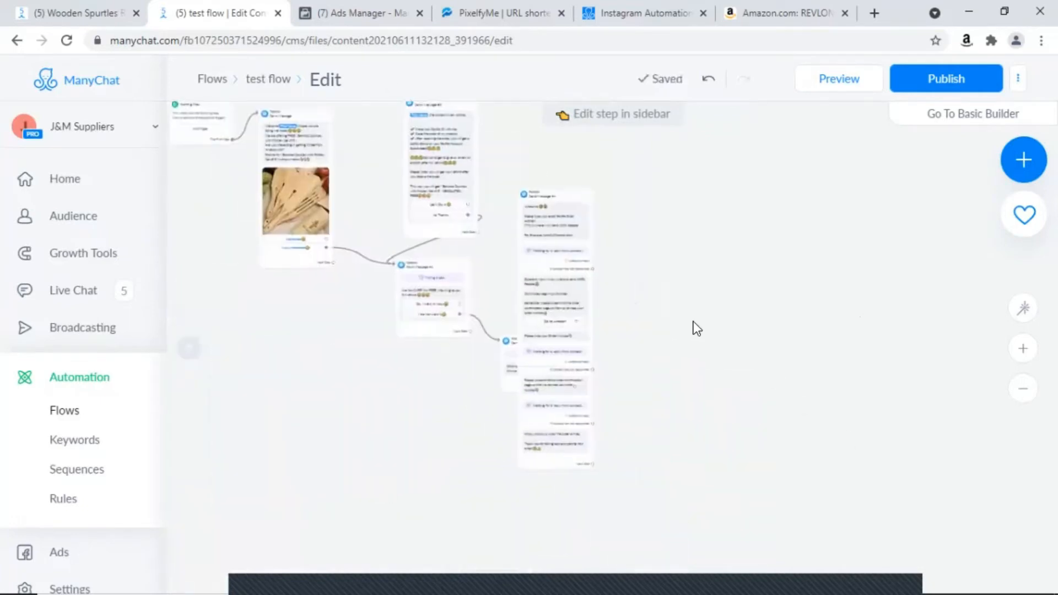
scroll(693, 324, up, 2)
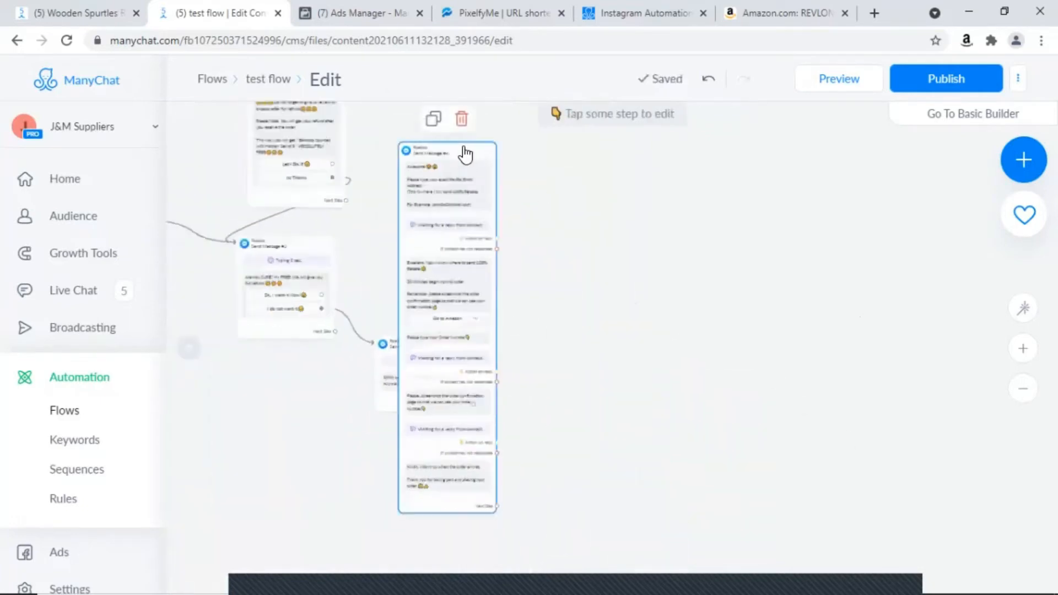
drag(464, 146, 575, 87)
- Connect the "Let's Do it!" button of Send Message #3 to the Send Message #4 step
scroll(795, 320, up, 2)
scroll(796, 320, down, 1)
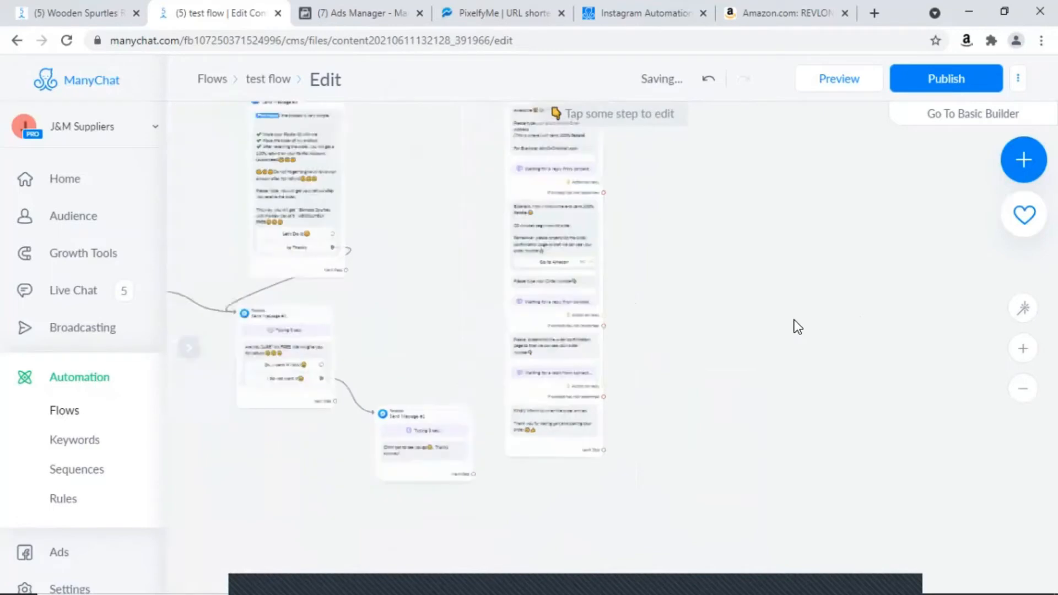
drag(794, 319, 792, 392)
scroll(424, 328, up, 2)
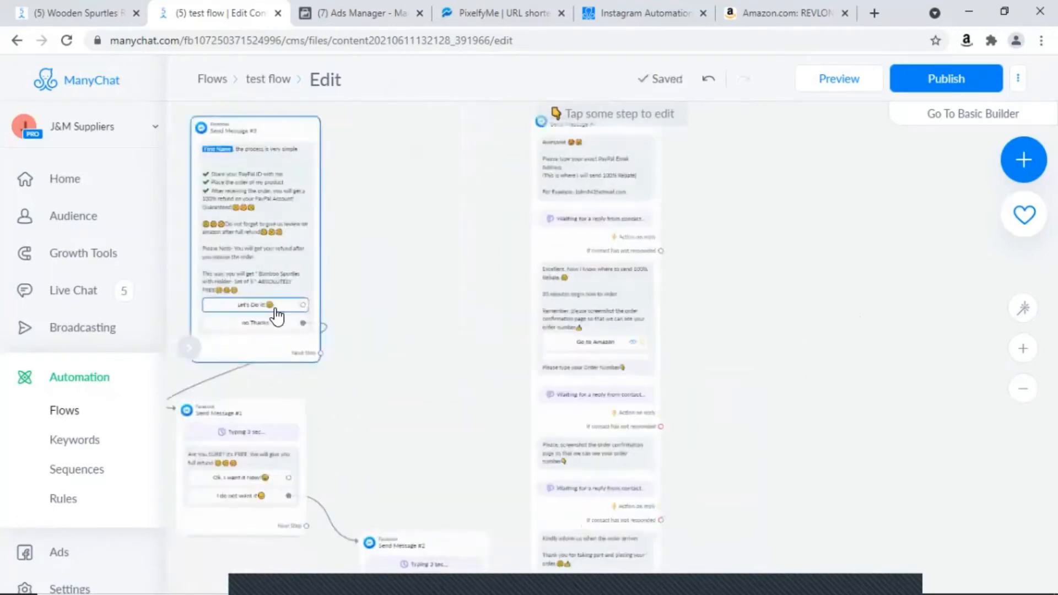
click(303, 306)
click(539, 161)
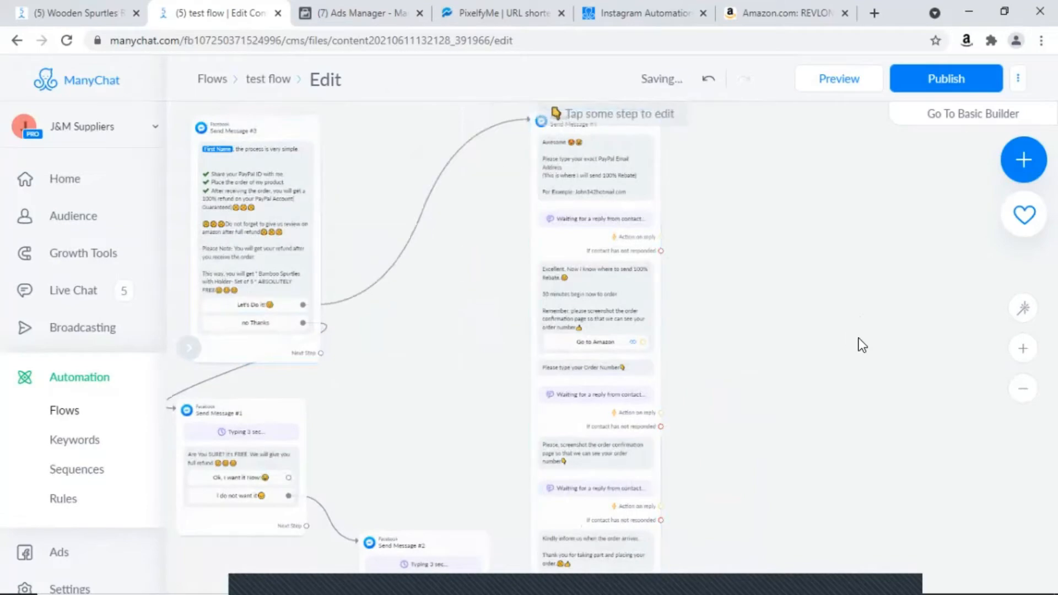
- Connect the "Ok, I want it Now!" button of Send Message #1 back to the Send Message #3 step
scroll(858, 339, down, 3)
scroll(389, 460, up, 5)
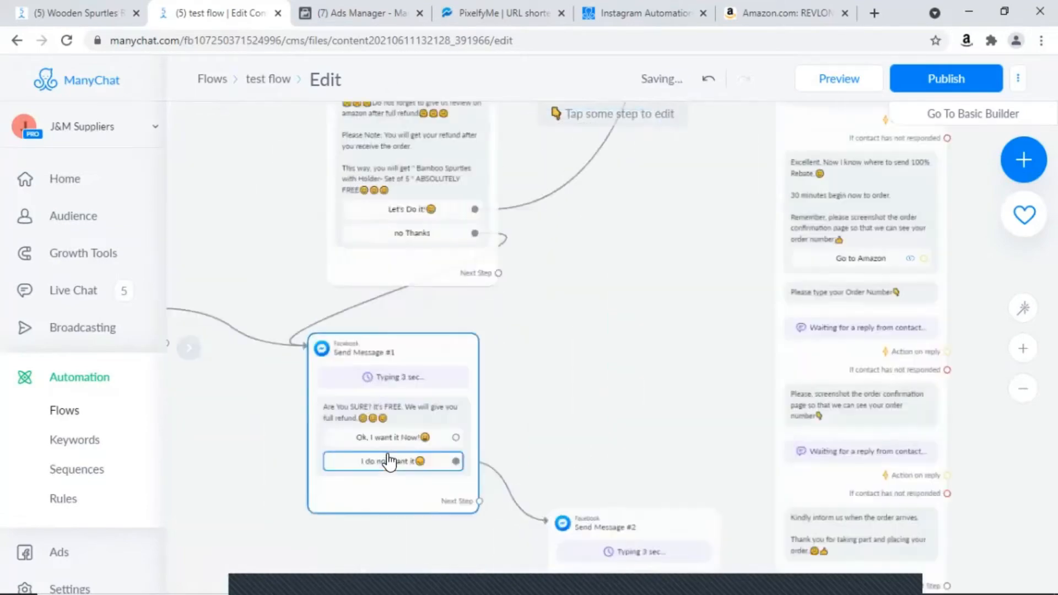
scroll(389, 440, down, 3)
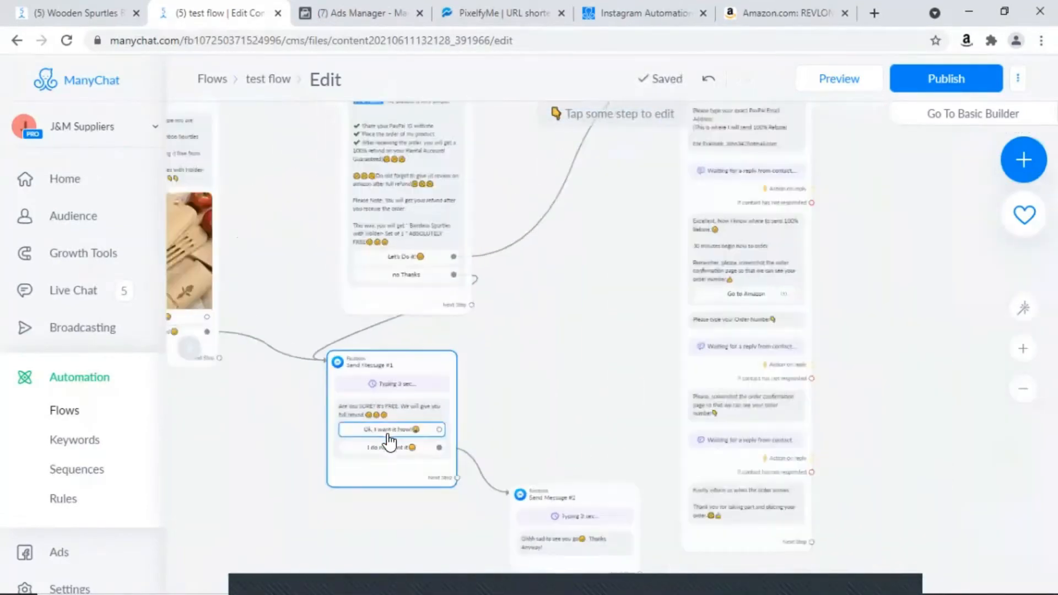
click(438, 431)
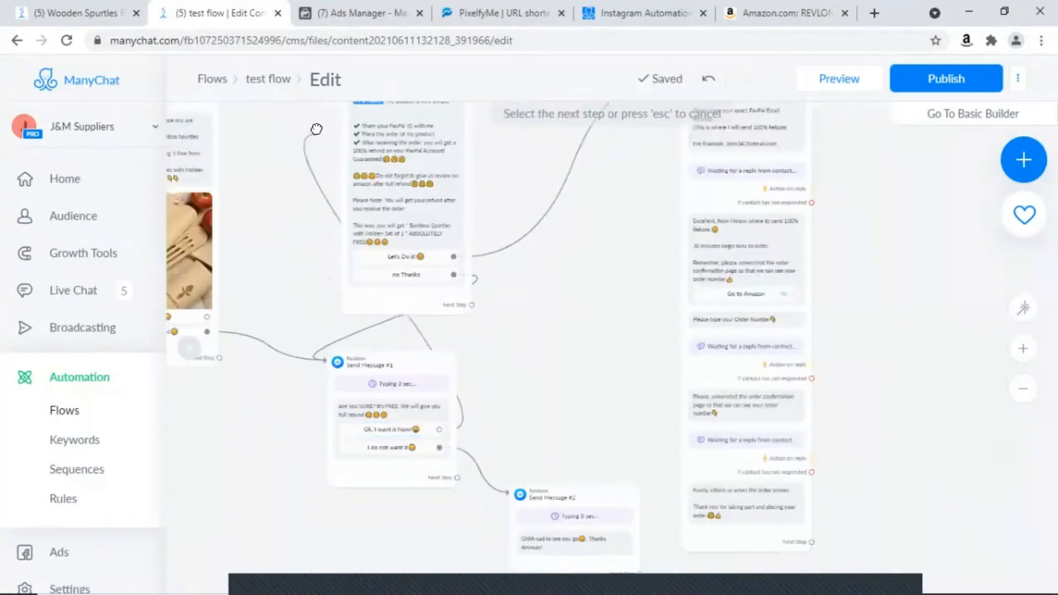
scroll(309, 209, up, 2)
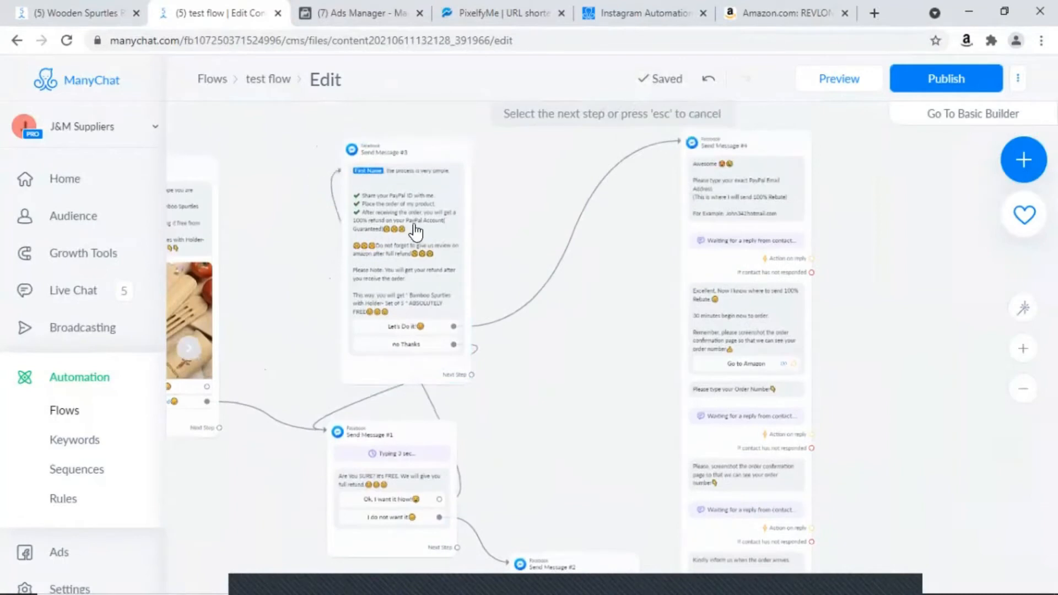
click(413, 231)
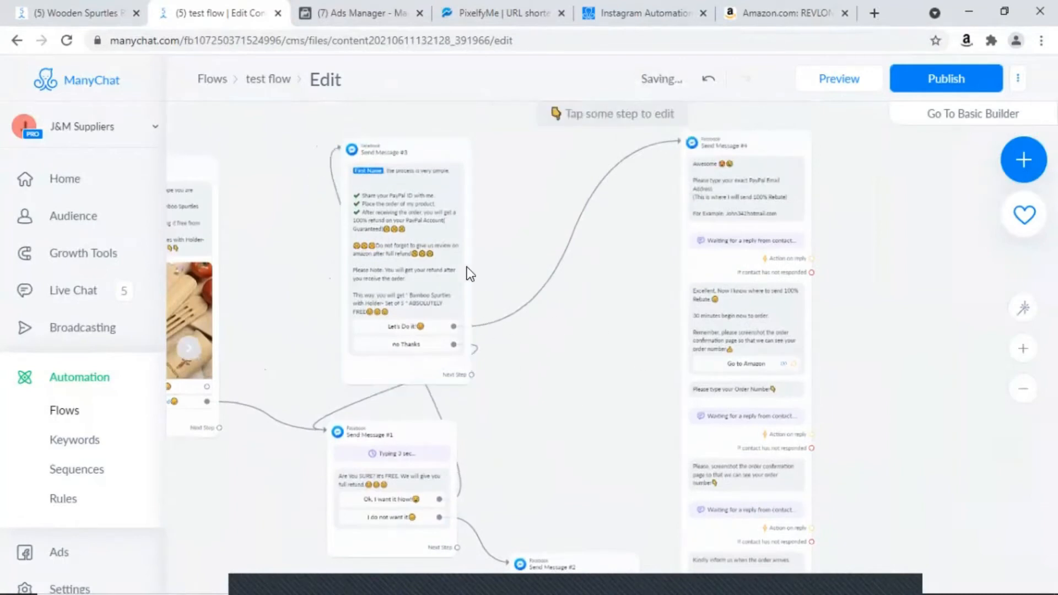
- Review the connected flow and examine the messages and reply prompts inside the Send Message #4 step
scroll(485, 292, down, 5)
drag(495, 309, 447, 286)
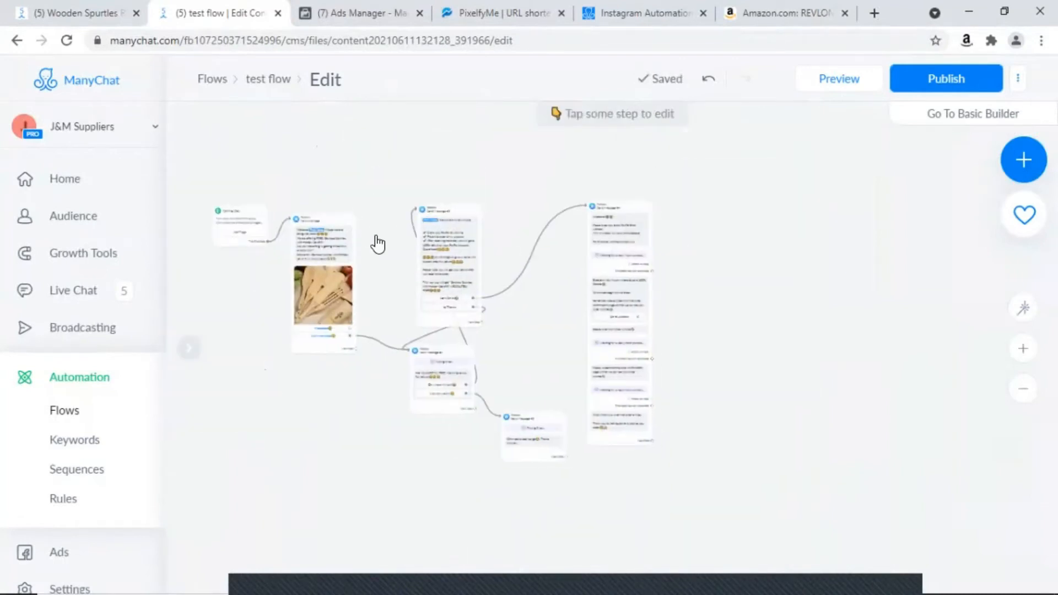
scroll(552, 314, up, 5)
drag(553, 314, 128, 137)
drag(209, 439, 234, 587)
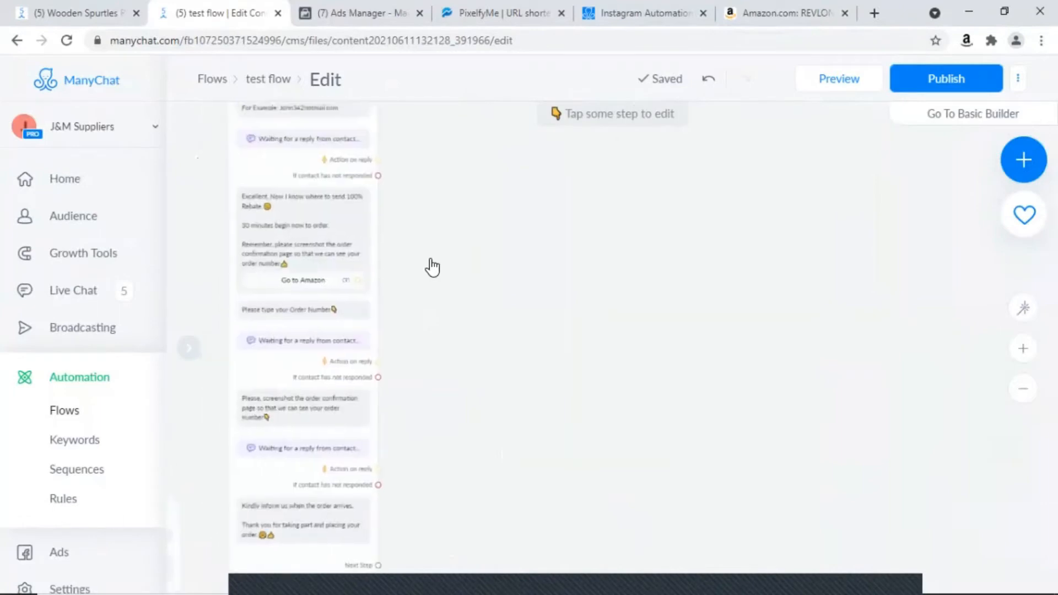
scroll(433, 268, down, 3)
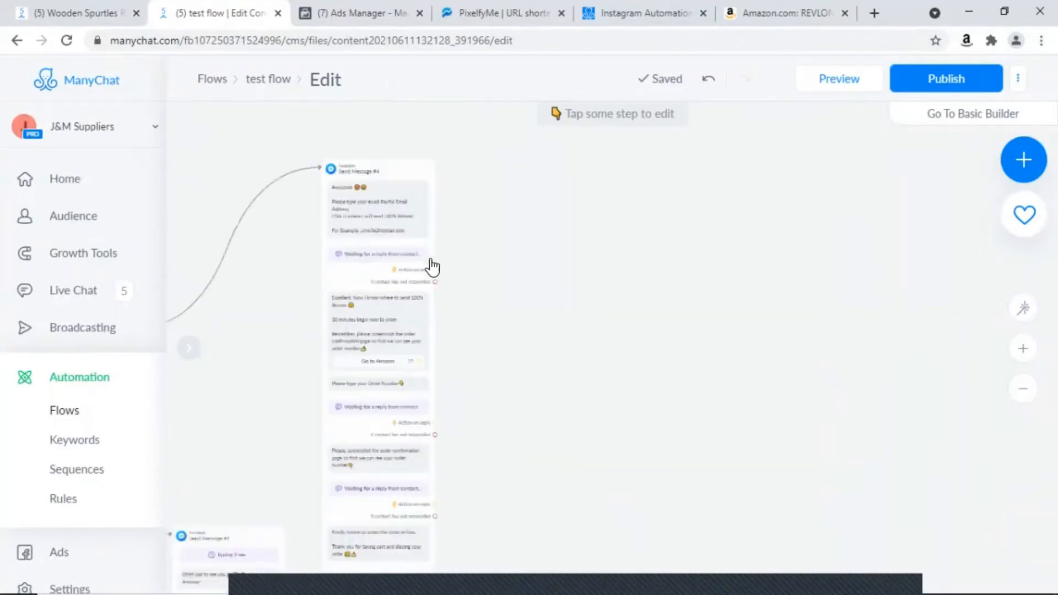
mouse_move(433, 268)
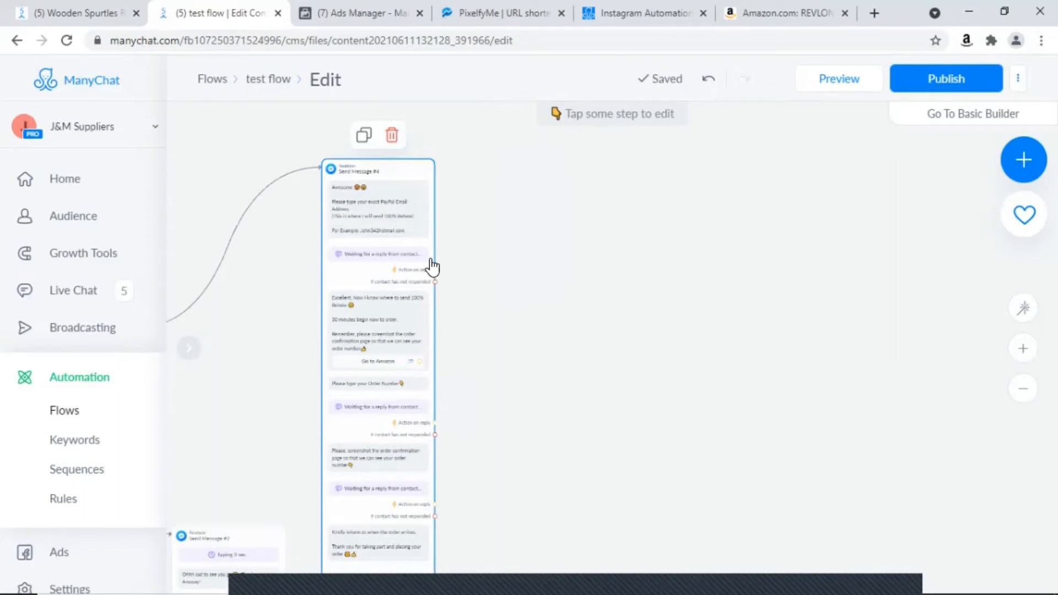
scroll(433, 267, up, 3)
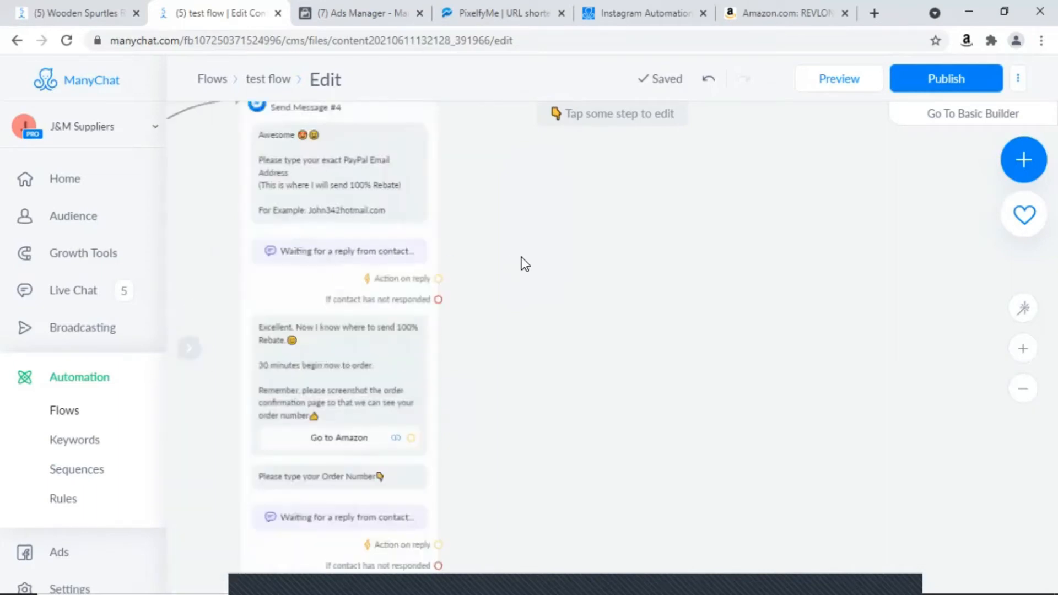
- Look at the bookmarked Wooden Reviews Google Sheet and its columns in a new browser tab, and close it
click(876, 12)
click(961, 65)
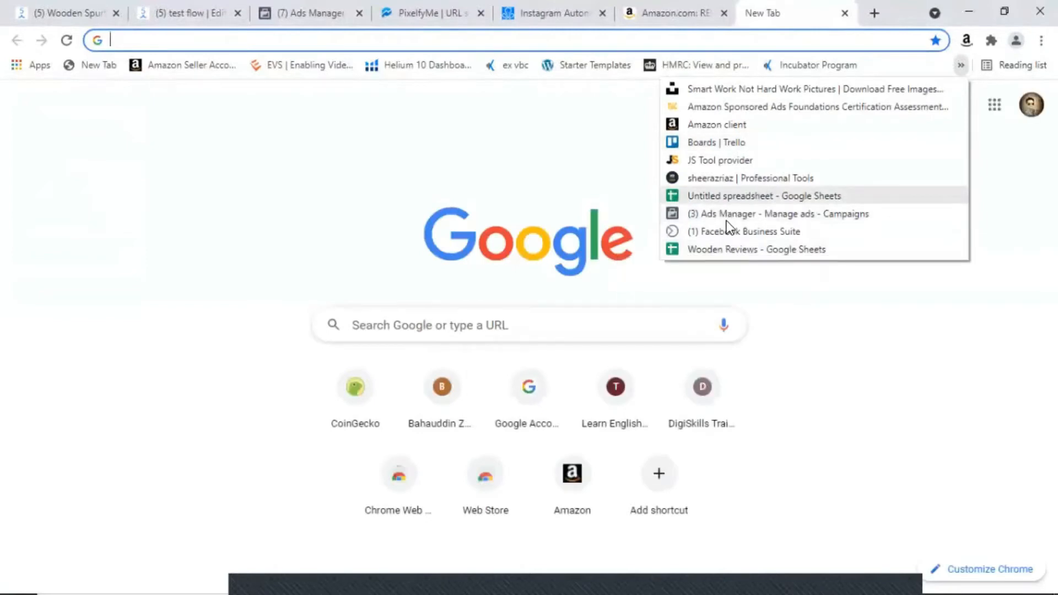
click(693, 249)
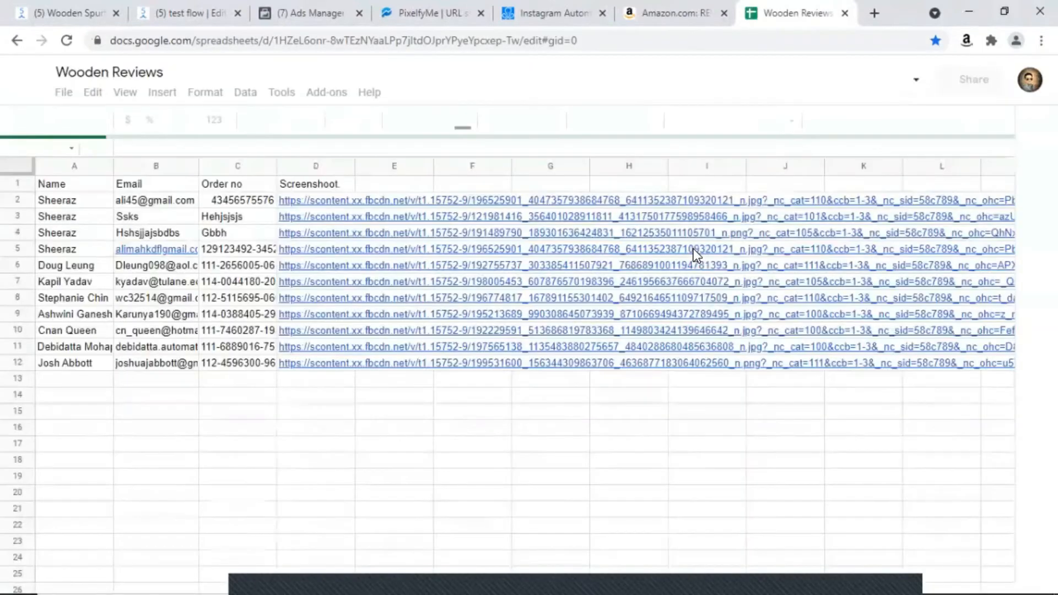
click(844, 14)
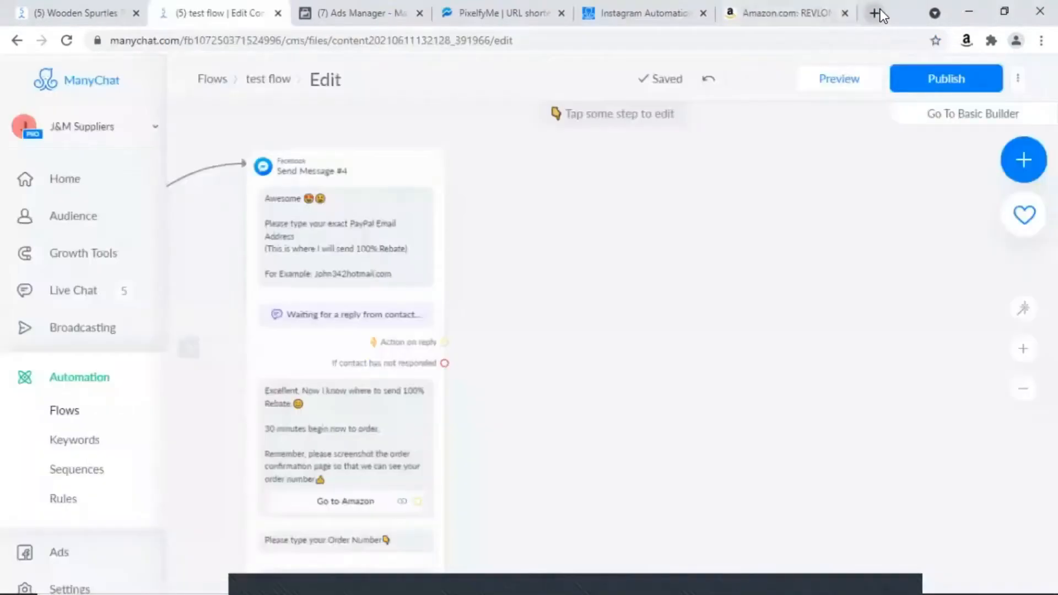
- View the bookmarked Untitled spreadsheet with buyer names, emails, order numbers and screenshots, and return to the test flow
click(874, 13)
click(960, 65)
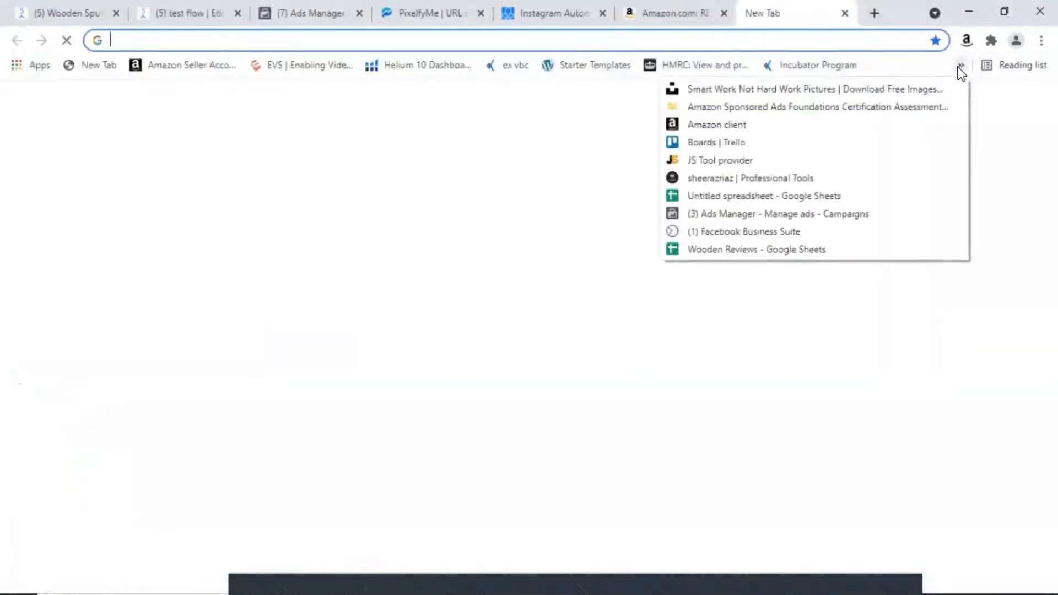
click(747, 200)
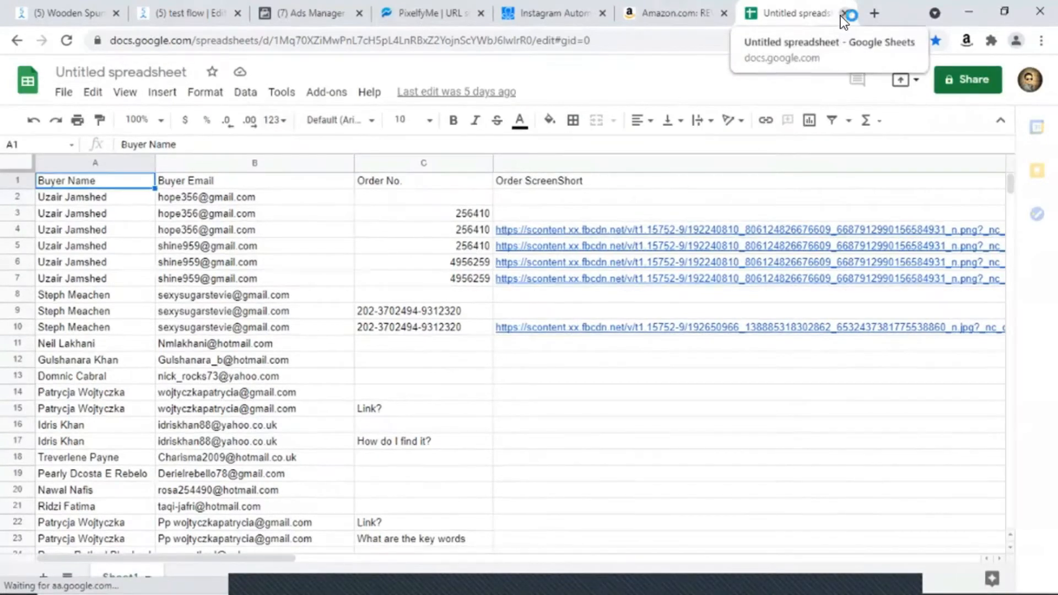
click(237, 5)
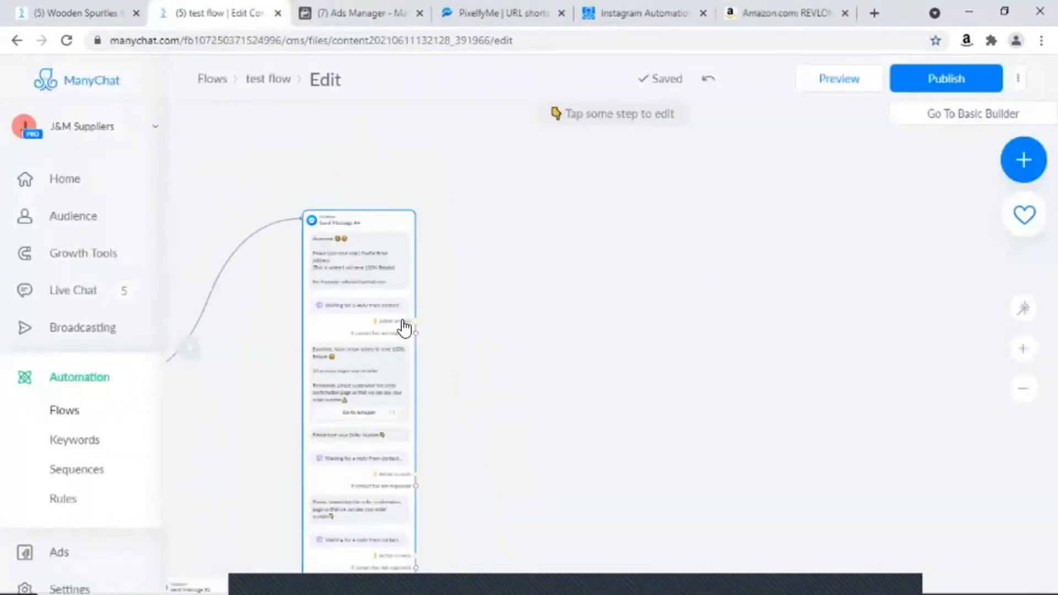
- Attach a new Actions step to the action on reply of the PayPal email question in Send Message #4
scroll(408, 322, up, 3)
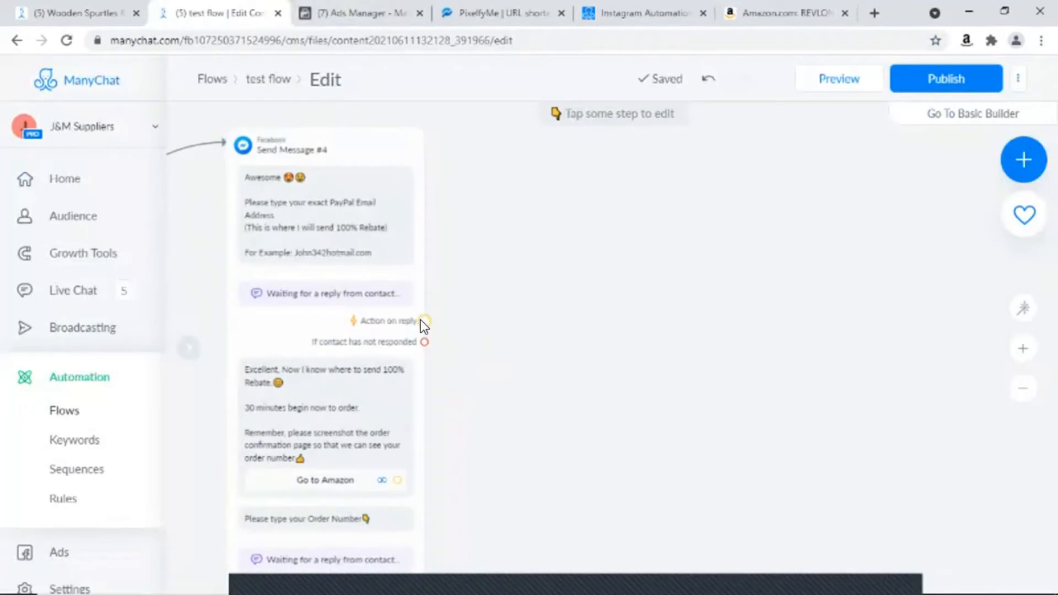
drag(424, 321, 624, 402)
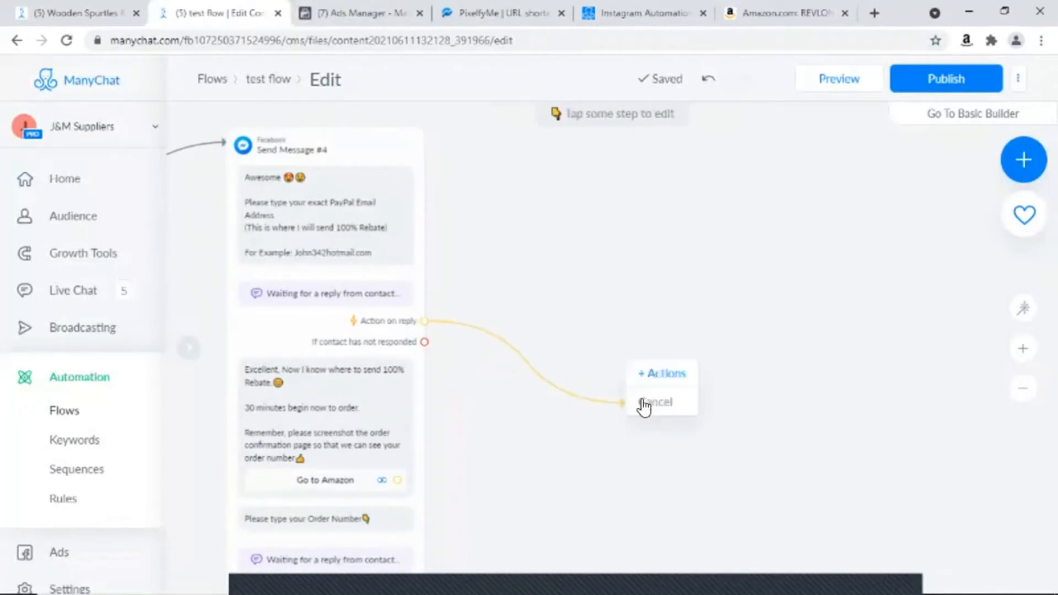
click(661, 375)
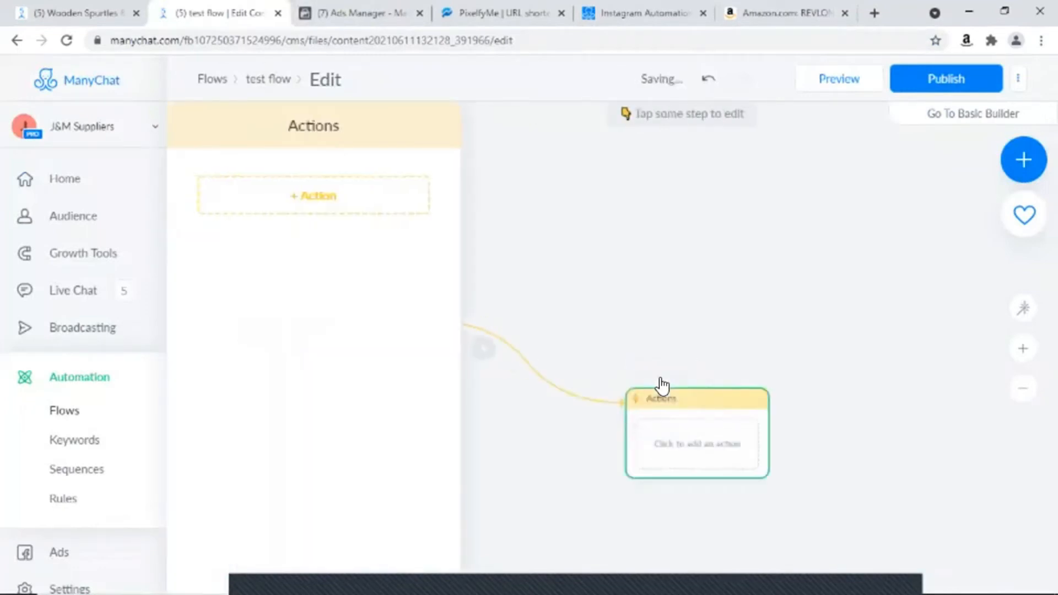
click(283, 195)
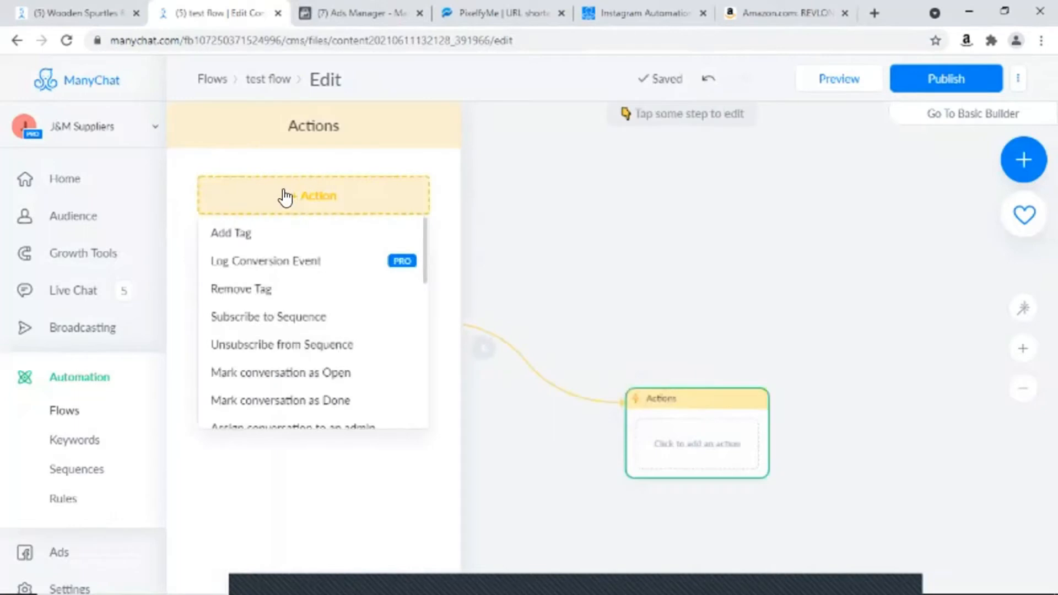
click(284, 317)
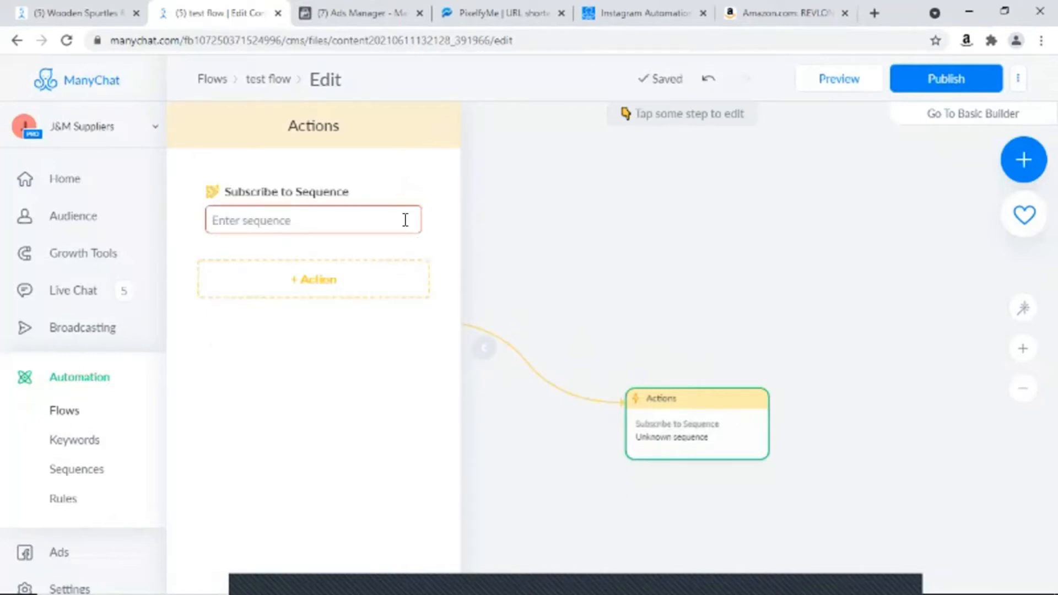
click(432, 188)
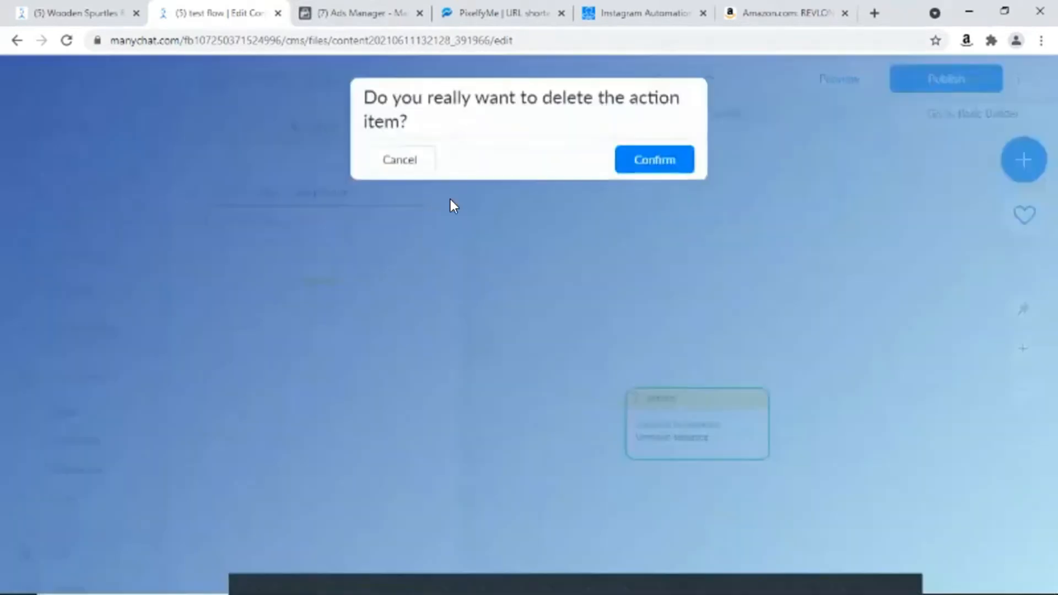
click(639, 159)
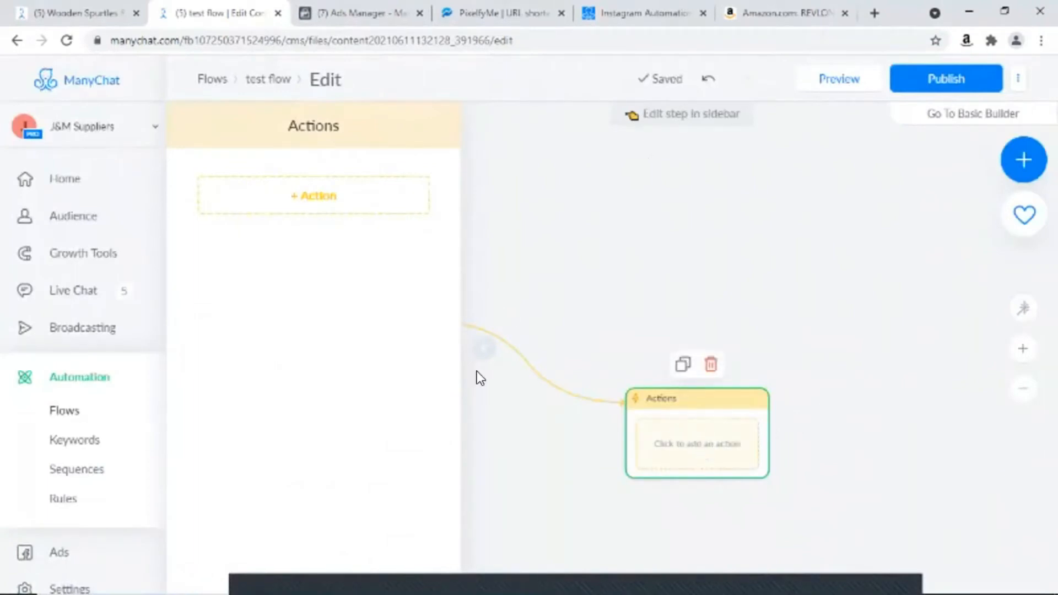
- Add a Subscribe to Sequence action to the new Actions step, leaving its sequence blank
click(309, 194)
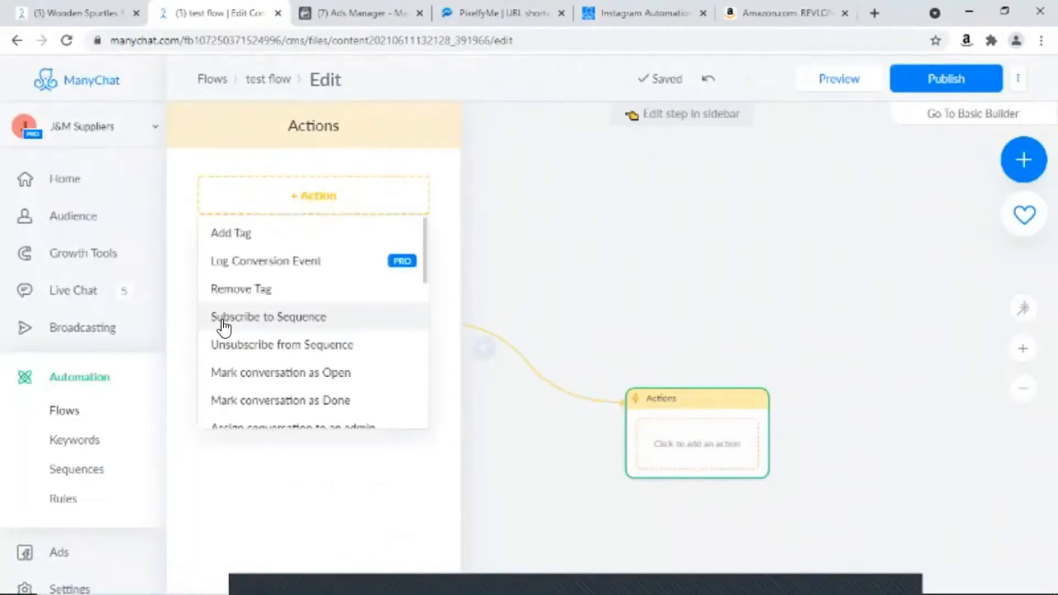
click(296, 319)
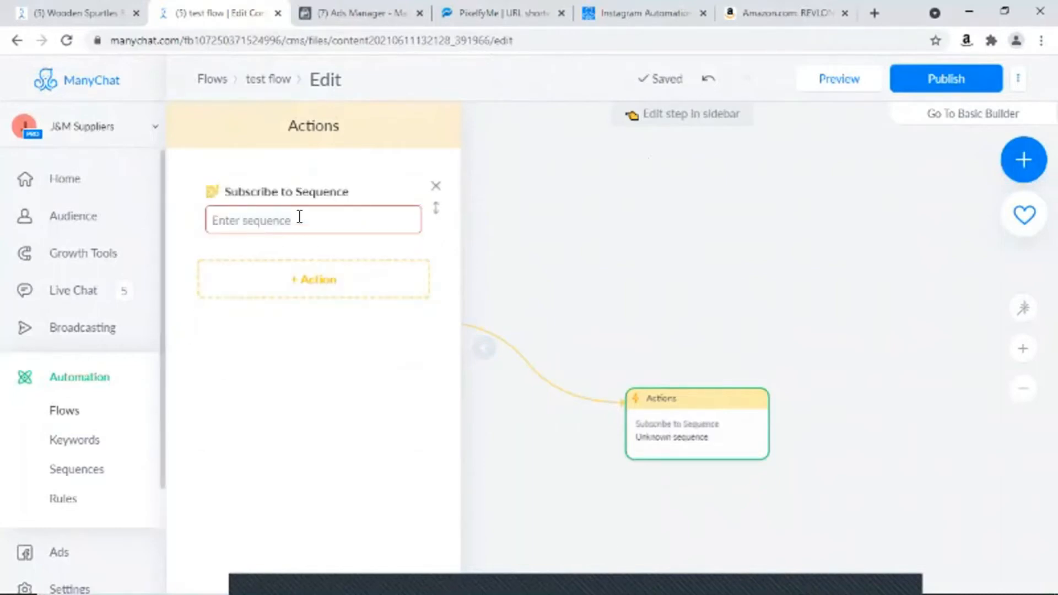
click(568, 193)
- Attach another new Actions step to the action on reply of the order number question in Send Message #4
drag(508, 449, 478, 373)
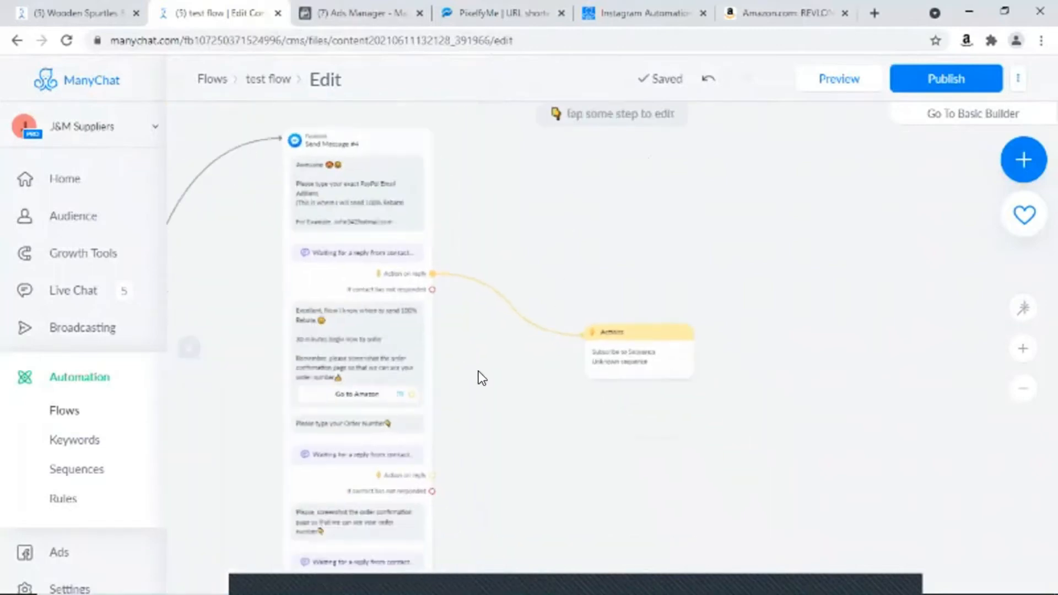
scroll(464, 376, up, 4)
scroll(464, 376, down, 3)
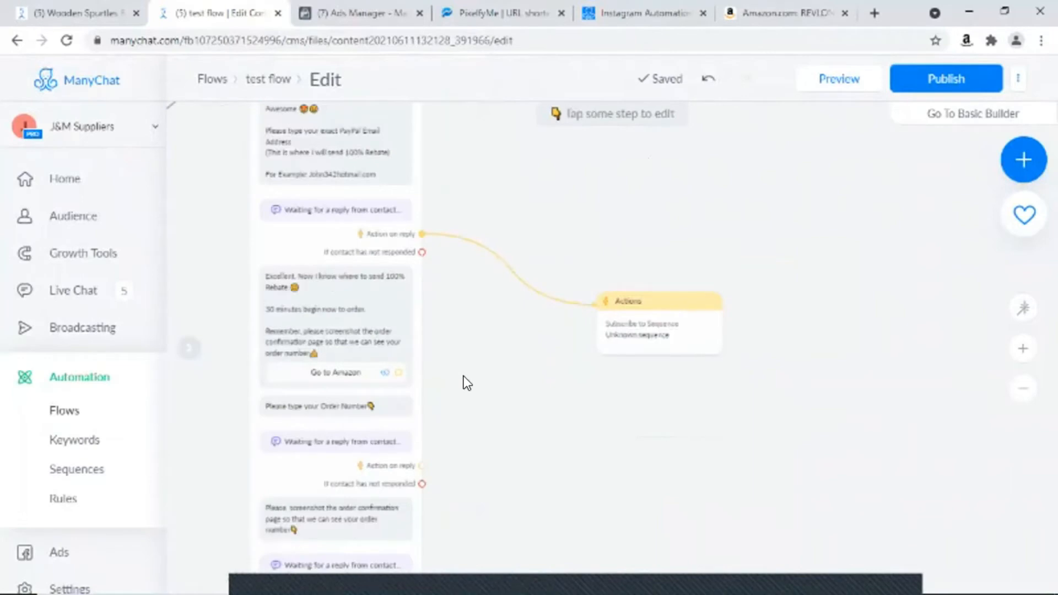
scroll(464, 376, down, 1)
drag(510, 464, 484, 395)
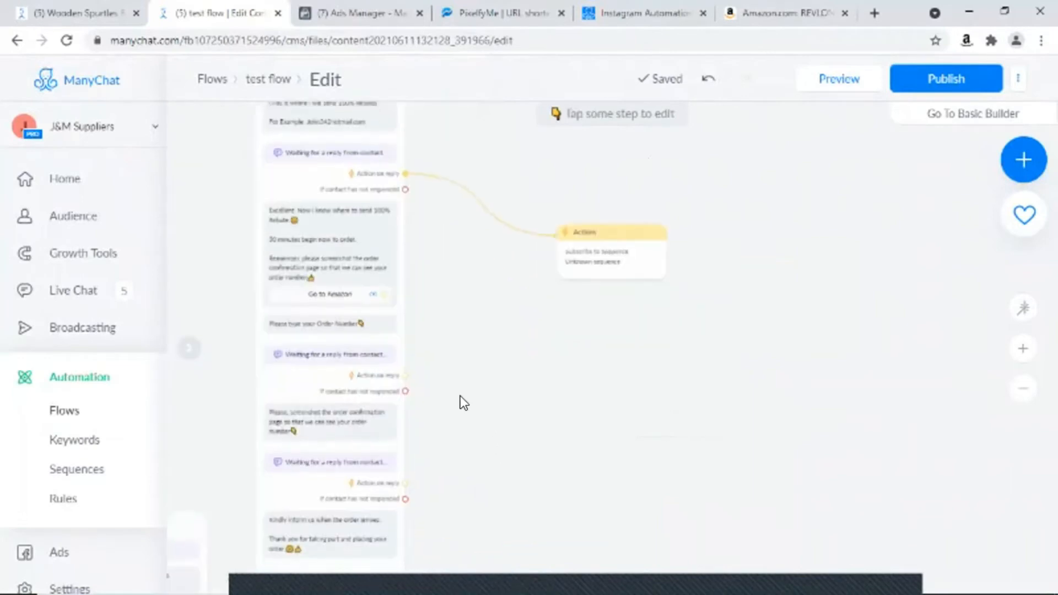
scroll(460, 396, up, 2)
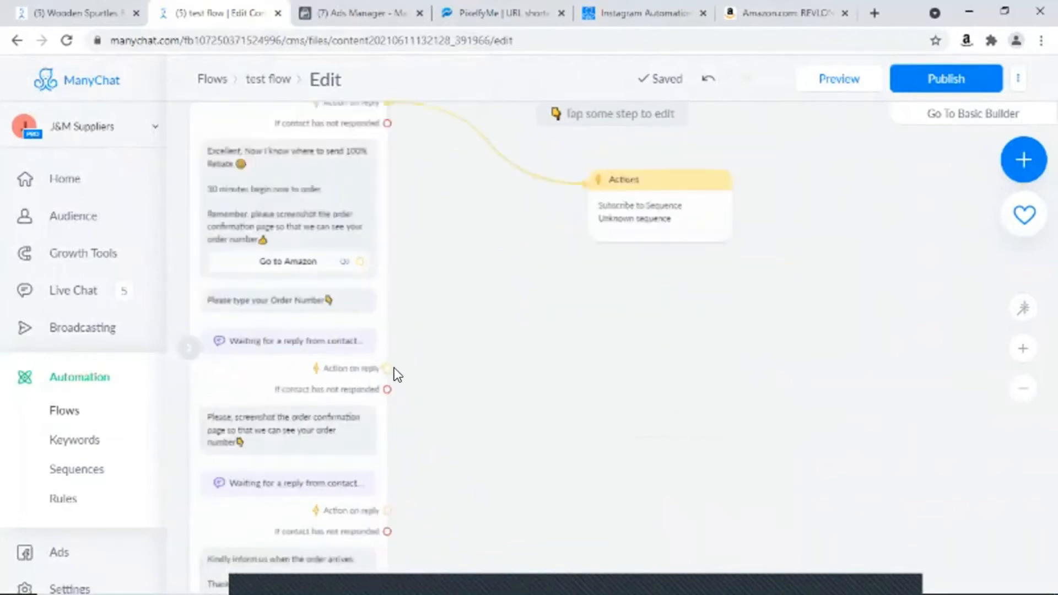
drag(387, 368, 546, 440)
click(588, 413)
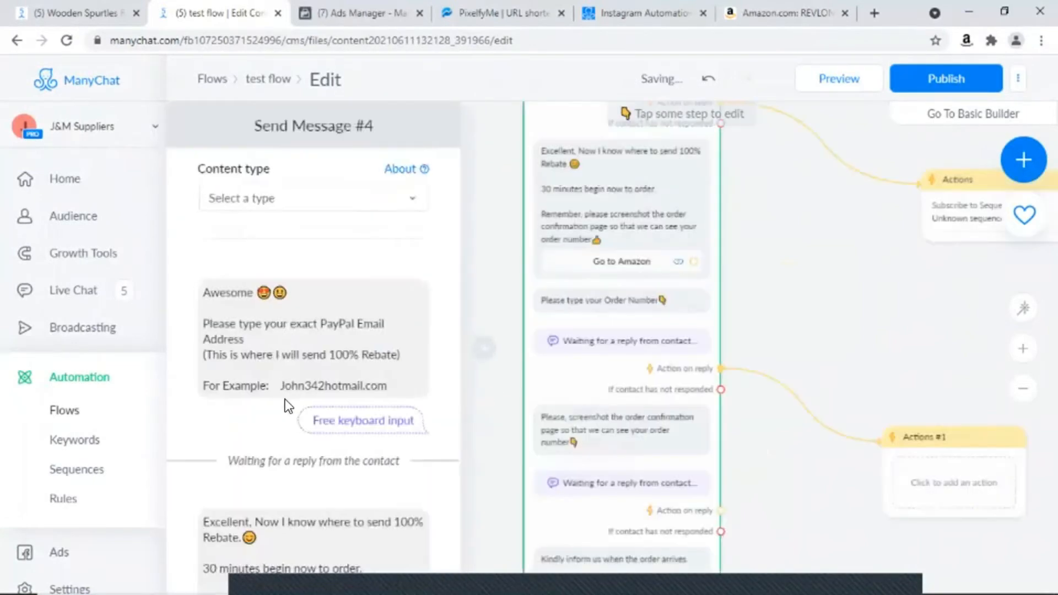
- Add a Subscribe to Sequence action to the Actions #1 step, leaving its sequence blank
scroll(286, 386, down, 5)
click(319, 356)
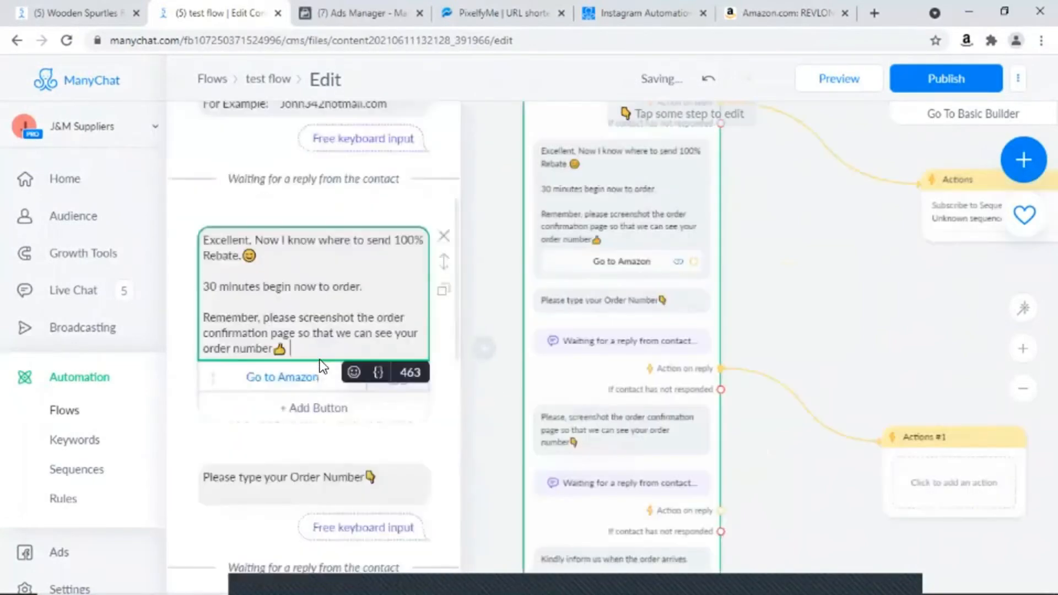
click(957, 488)
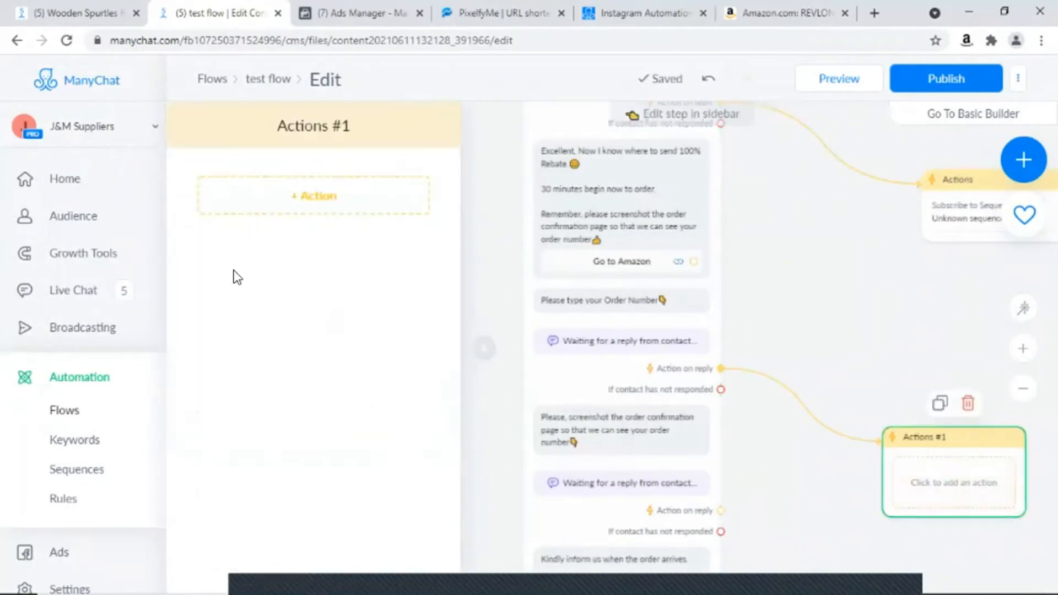
click(285, 212)
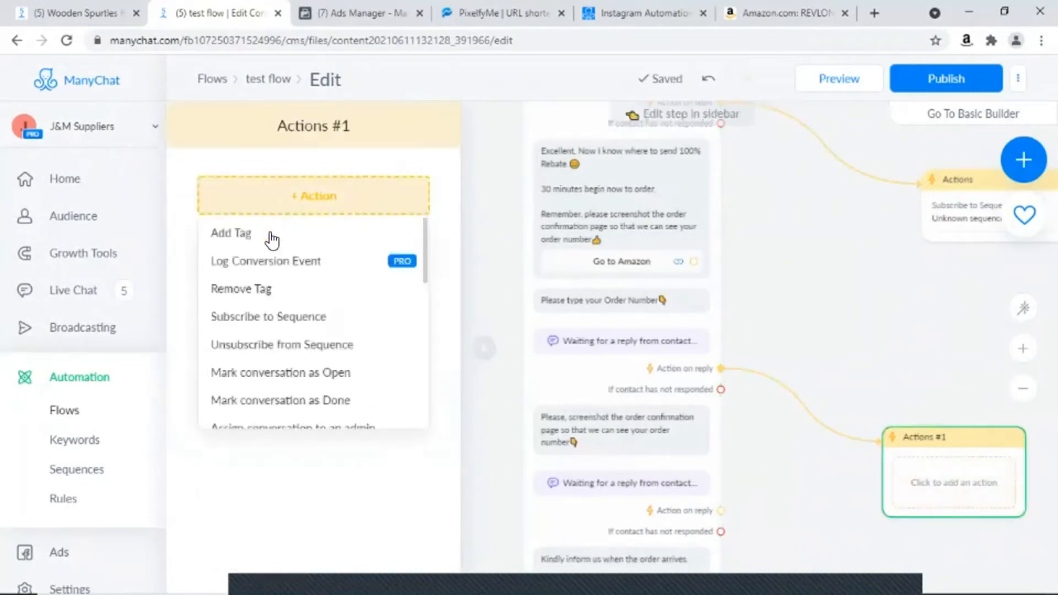
click(240, 317)
- Attach a new Actions step with a blank Subscribe to Sequence action to the action on reply of the screenshot question
scroll(825, 287, down, 3)
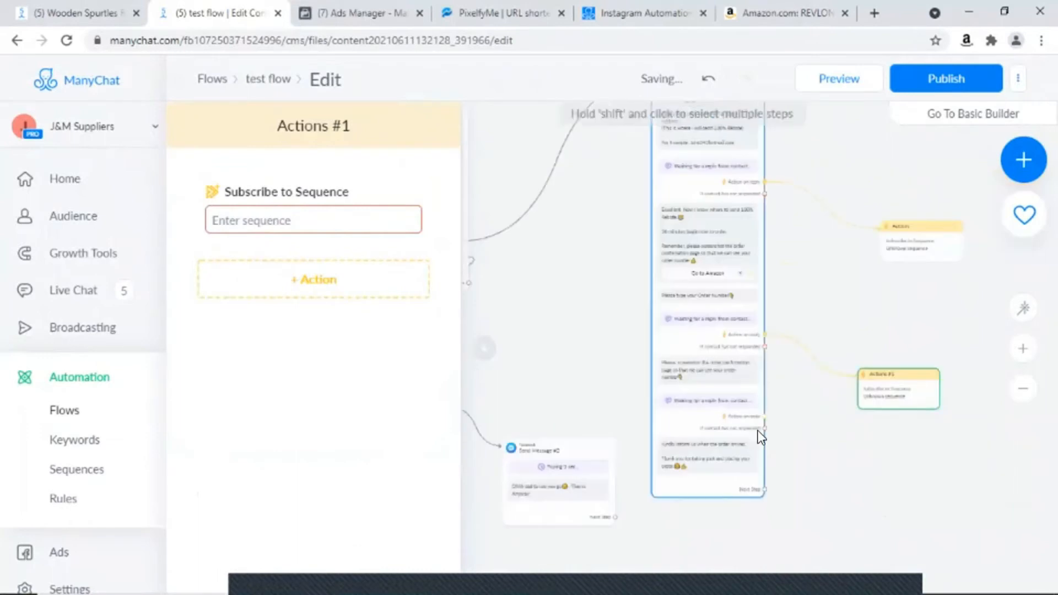
drag(779, 471, 555, 378)
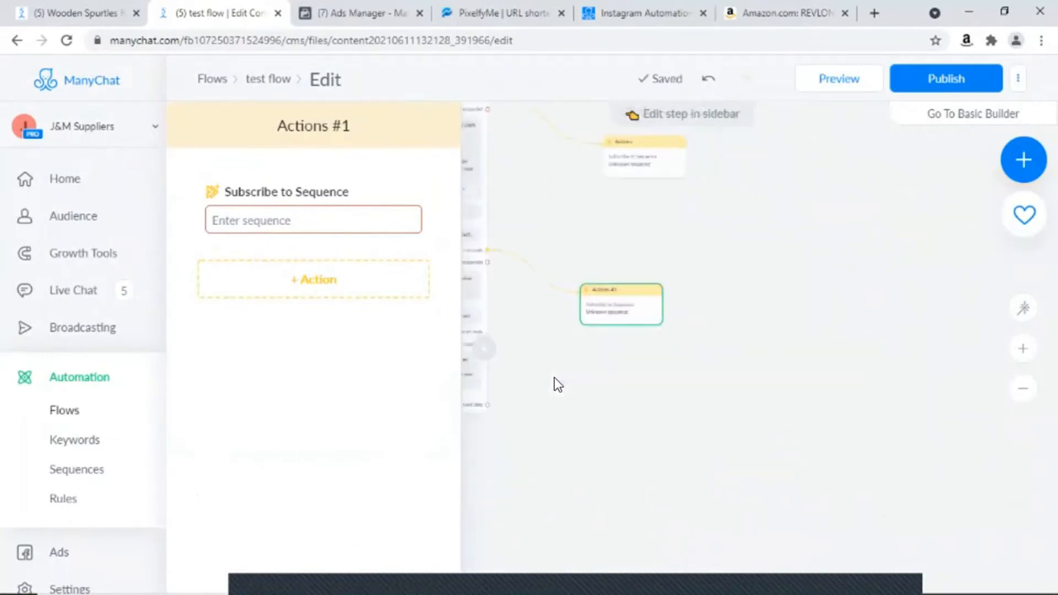
scroll(554, 378, up, 1)
click(550, 378)
scroll(550, 378, up, 2)
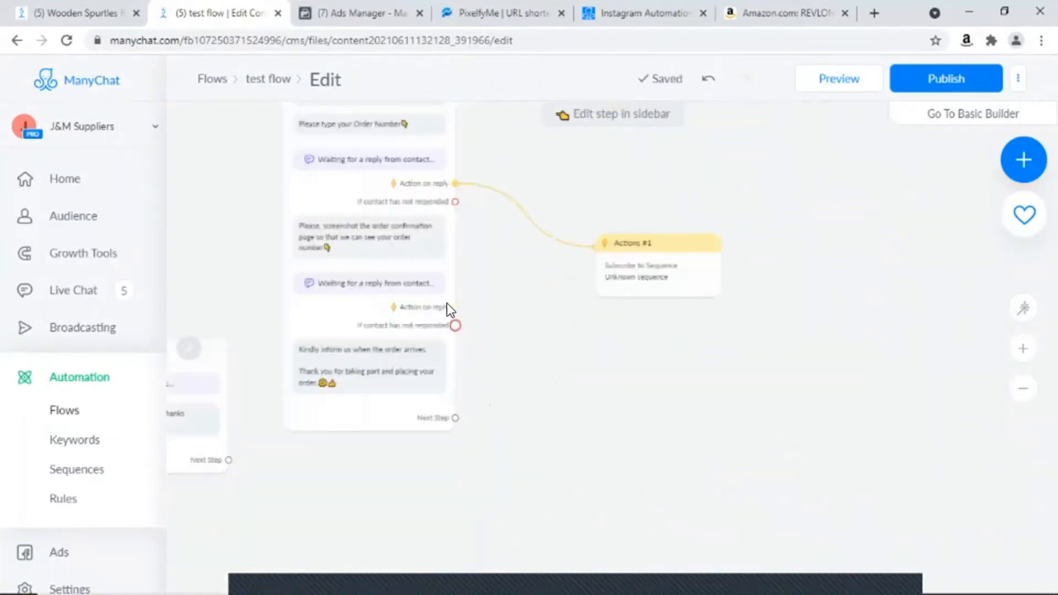
drag(454, 307, 603, 406)
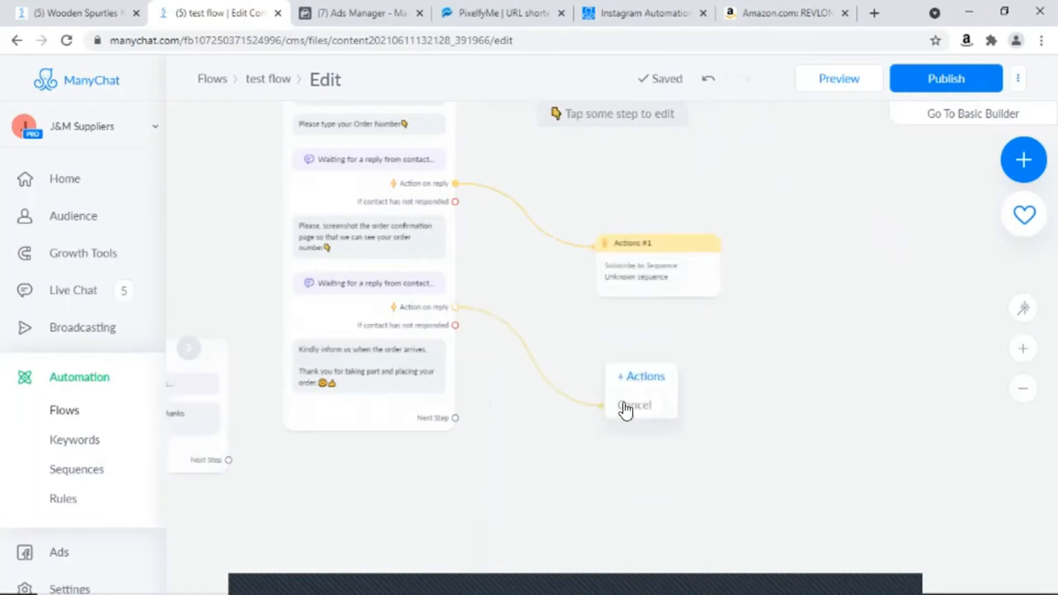
click(633, 376)
click(342, 208)
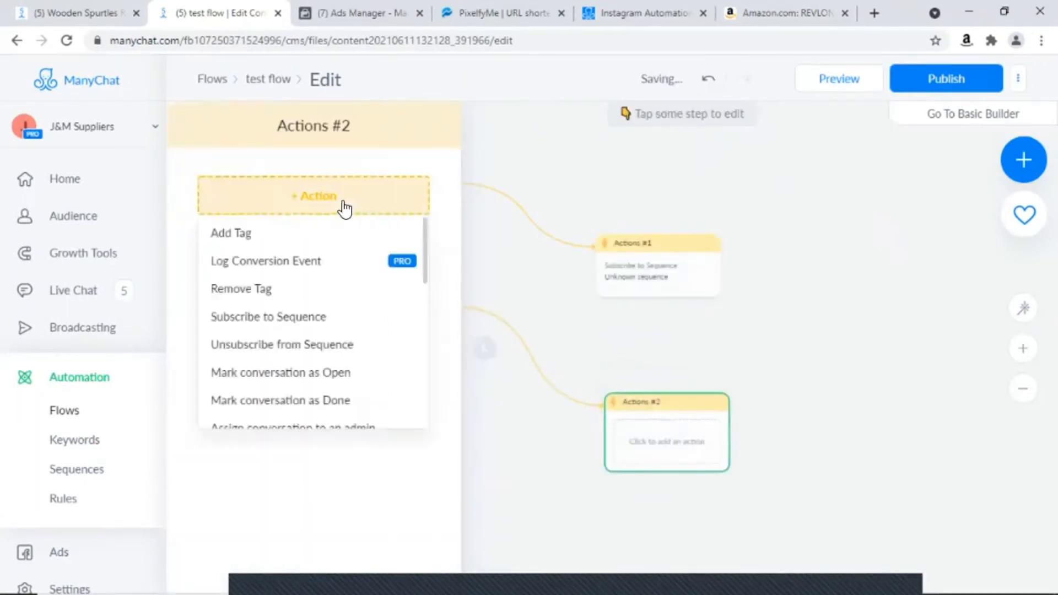
click(277, 329)
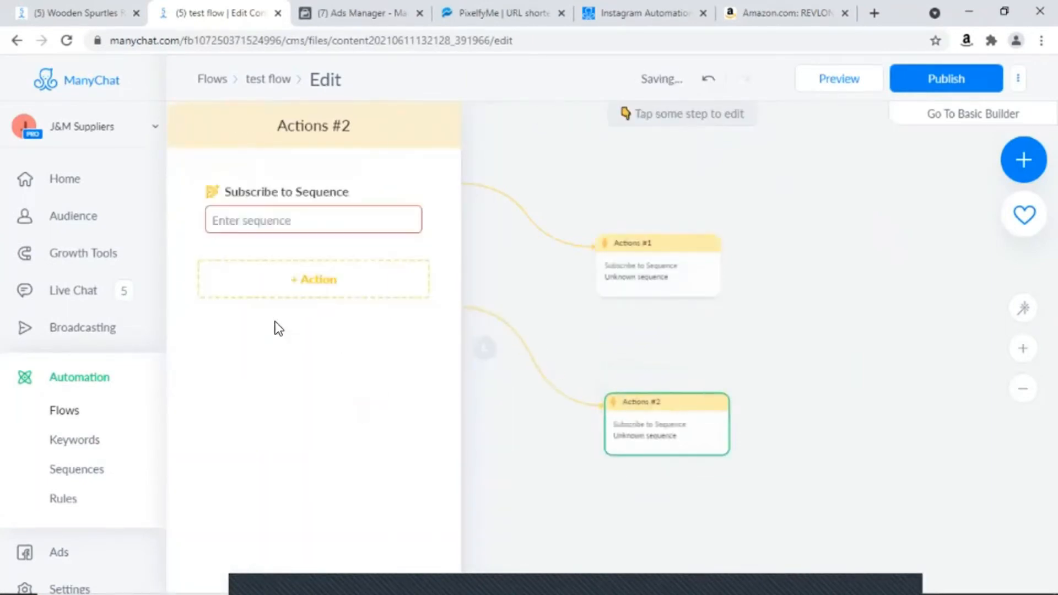
- Set the sequence of the Actions #2 step to Purchased Product Email
scroll(771, 423, up, 2)
scroll(777, 399, down, 3)
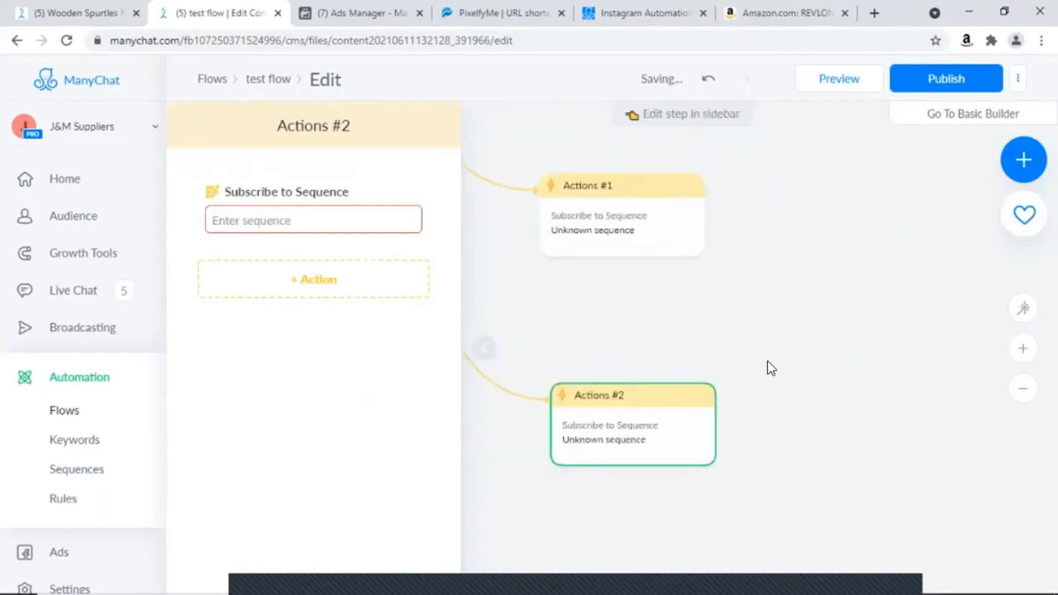
scroll(768, 361, down, 1)
drag(765, 332, 755, 450)
drag(680, 257, 686, 362)
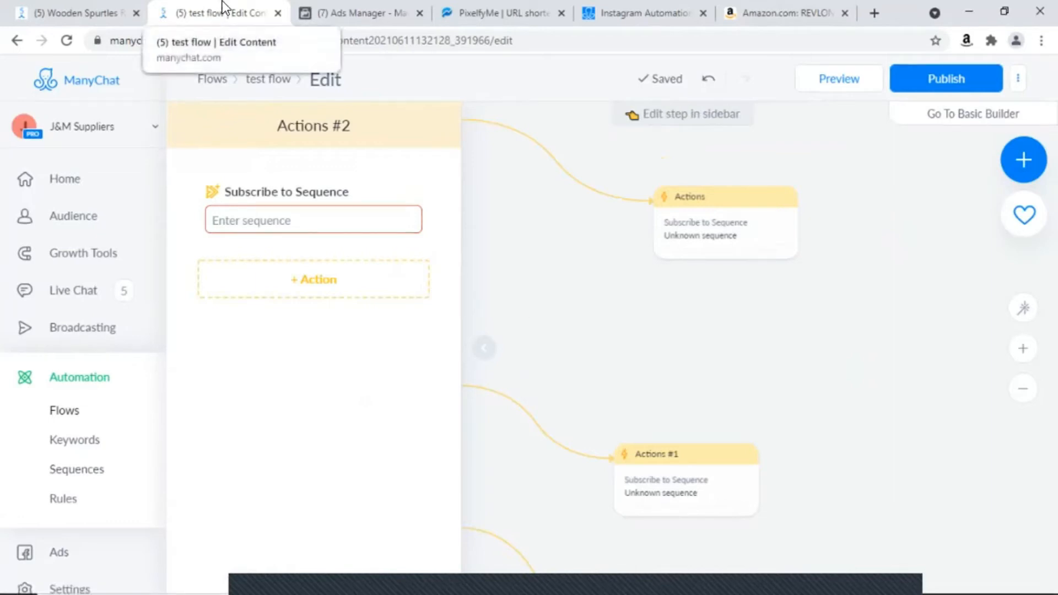
right_click(235, 18)
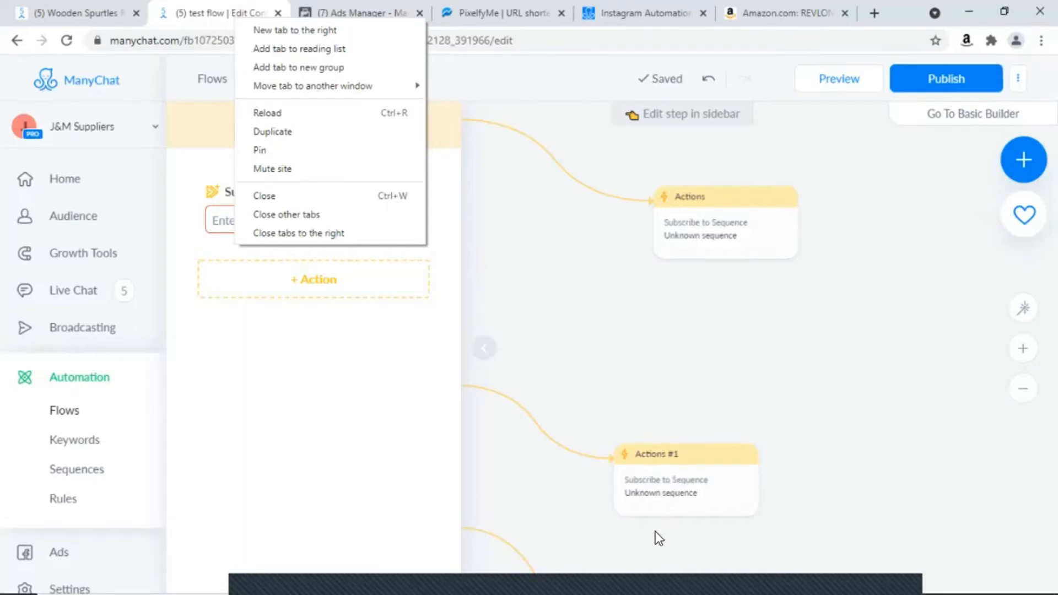
click(496, 130)
click(311, 217)
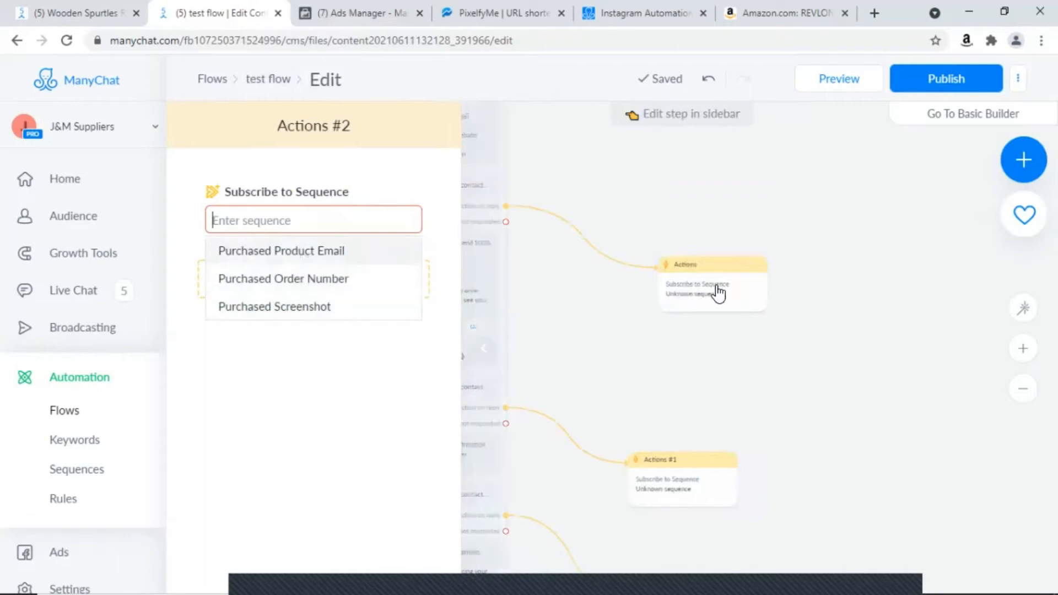
click(283, 252)
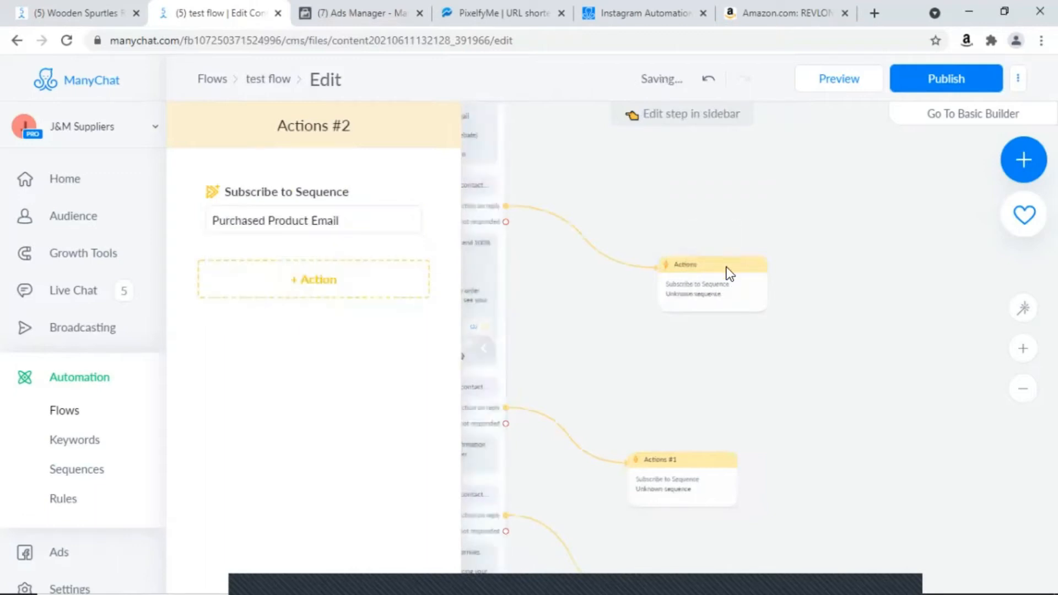
- Set the sequence of the Actions #1 step, attached to the order number question, to Purchased Order Number
click(672, 491)
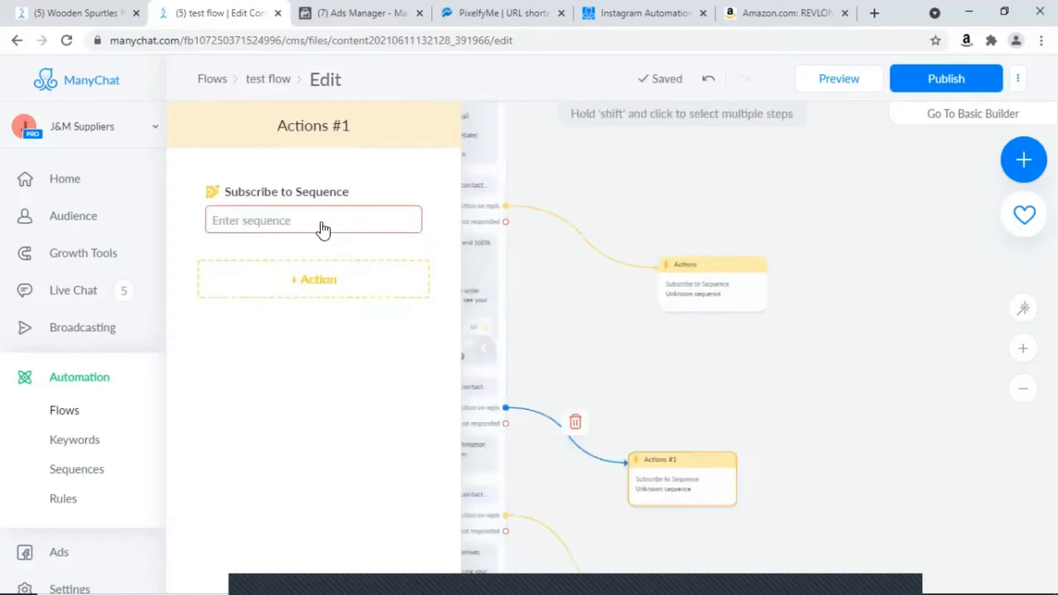
click(304, 219)
click(297, 280)
- Change the sequence of the Actions #2 step, attached to the screenshot question, to Purchased Screenshot
scroll(704, 496, down, 3)
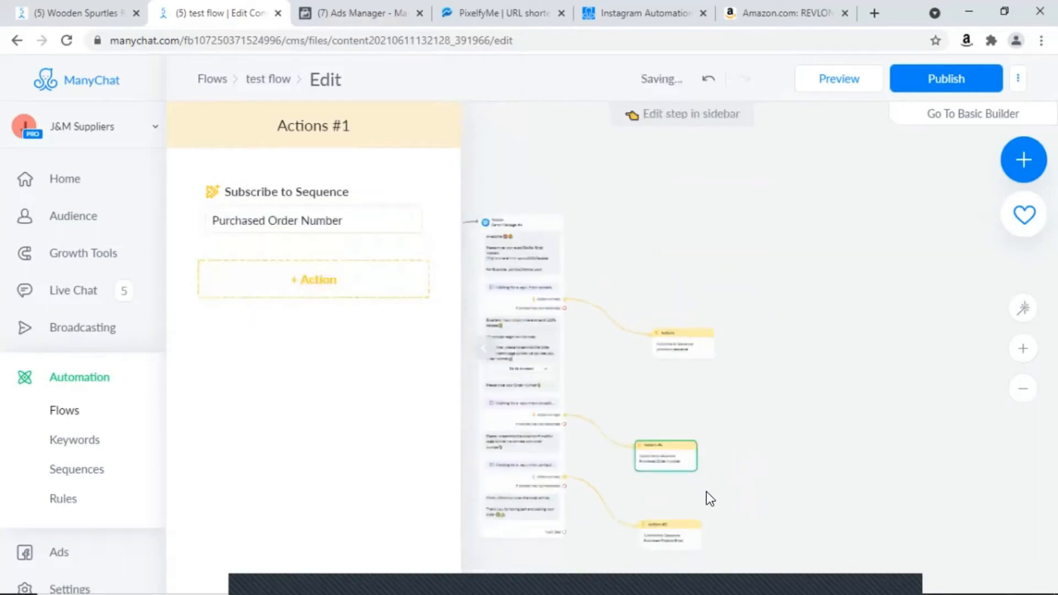
click(627, 455)
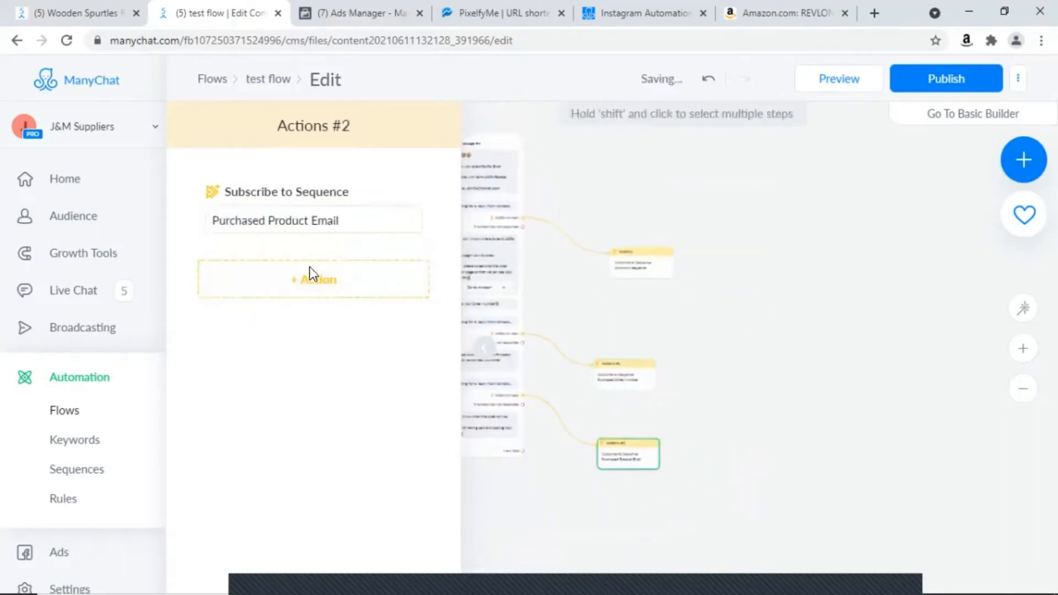
click(321, 220)
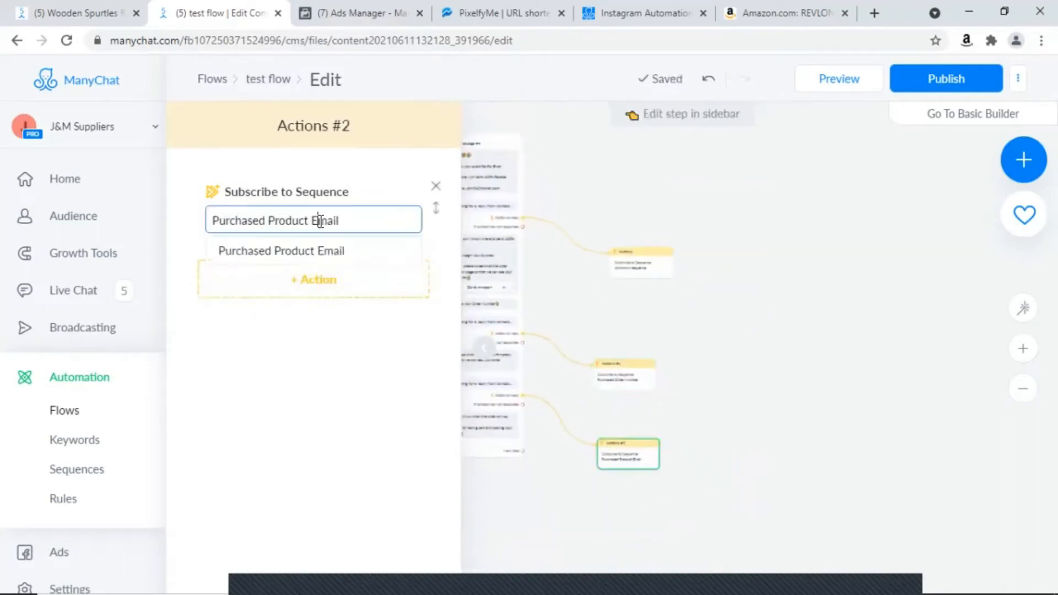
drag(373, 224, 229, 224)
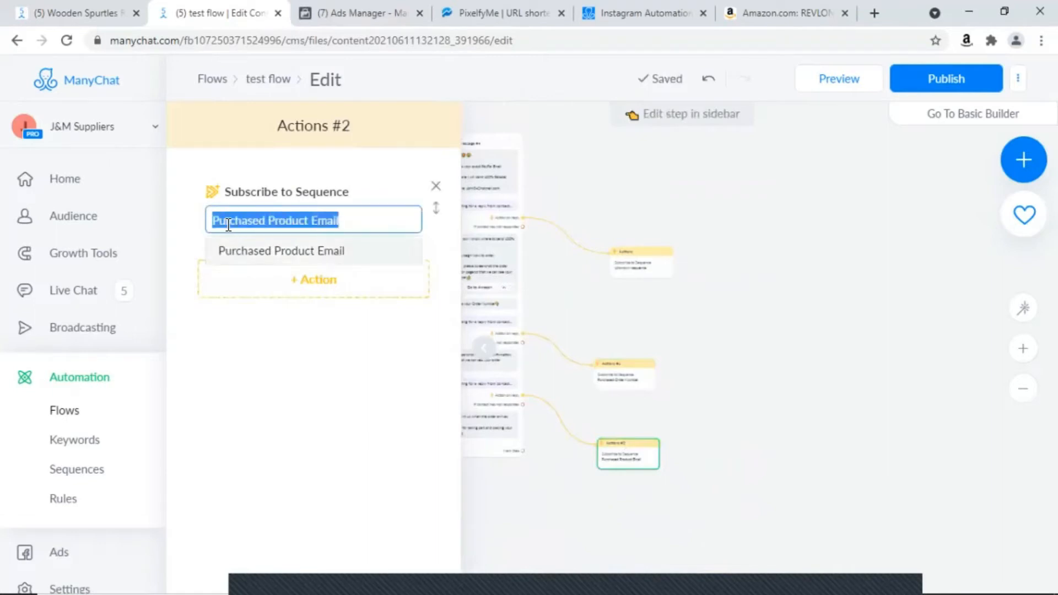
key(BackSpace)
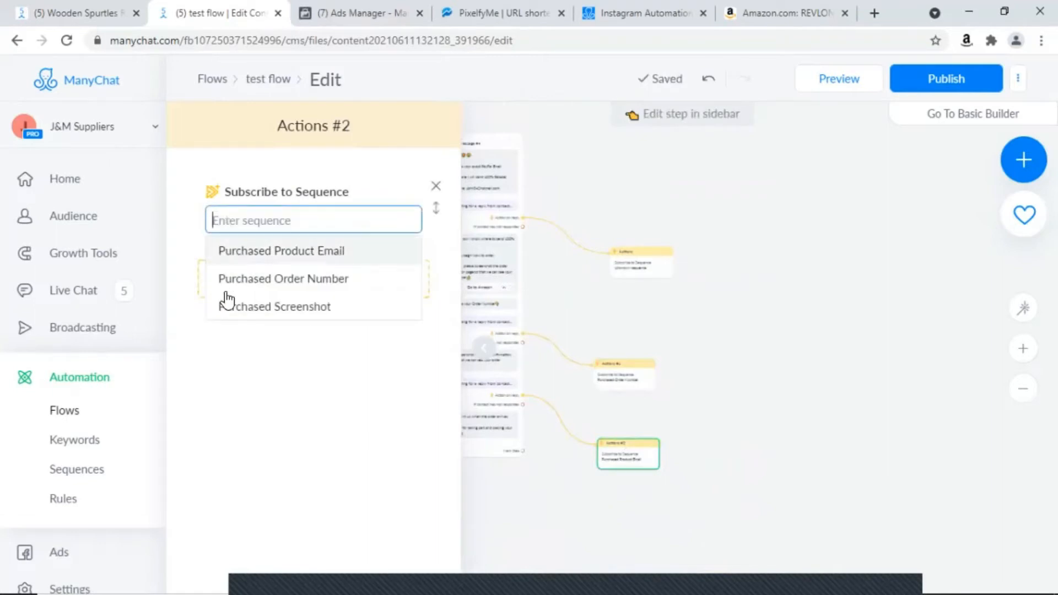
click(253, 307)
click(665, 474)
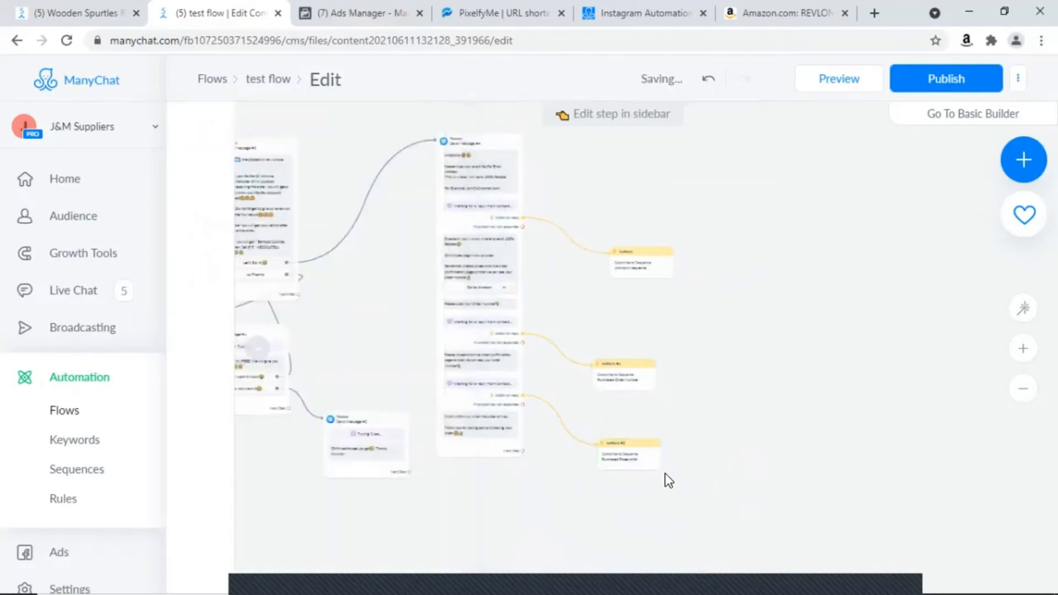
scroll(666, 474, up, 5)
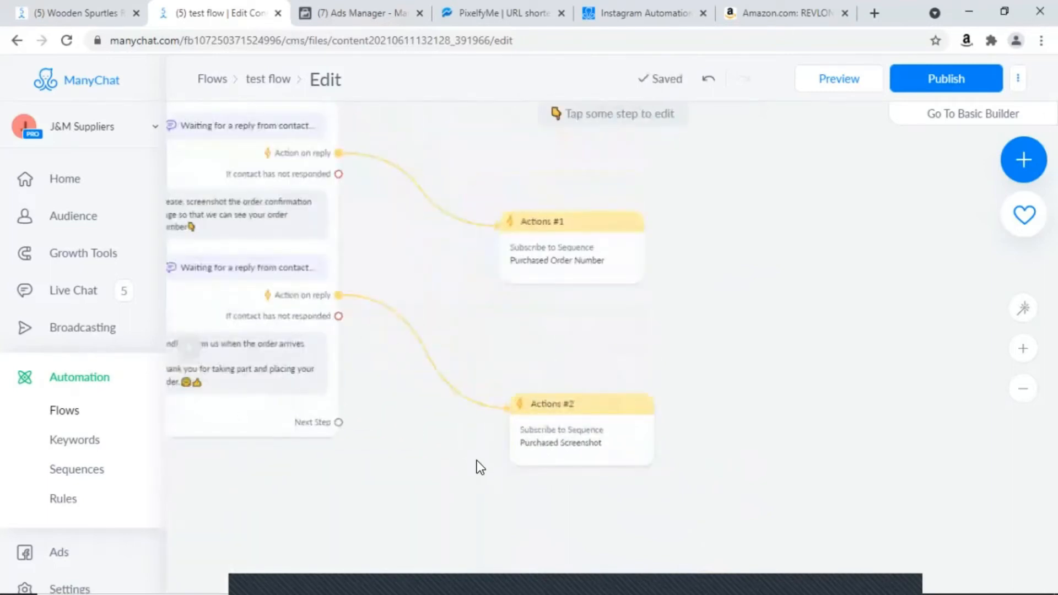
mouse_move(595, 467)
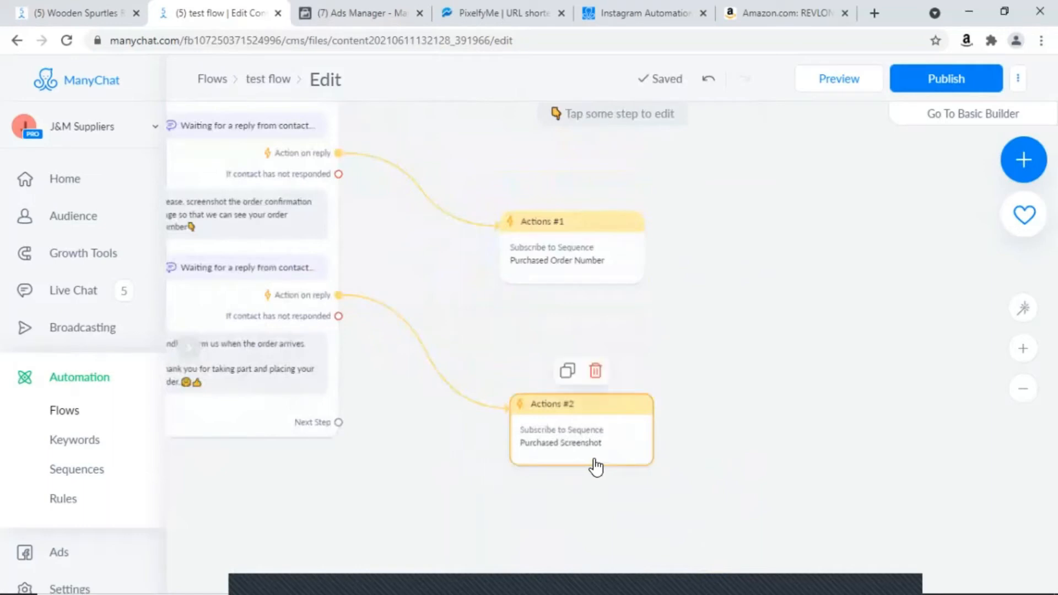
click(595, 465)
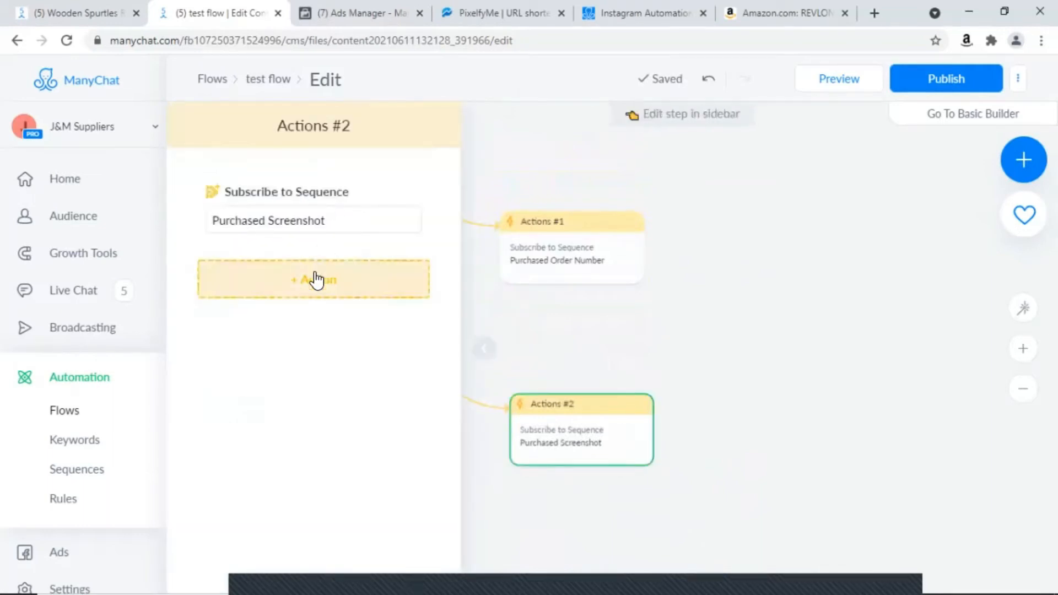
click(316, 280)
scroll(303, 398, down, 5)
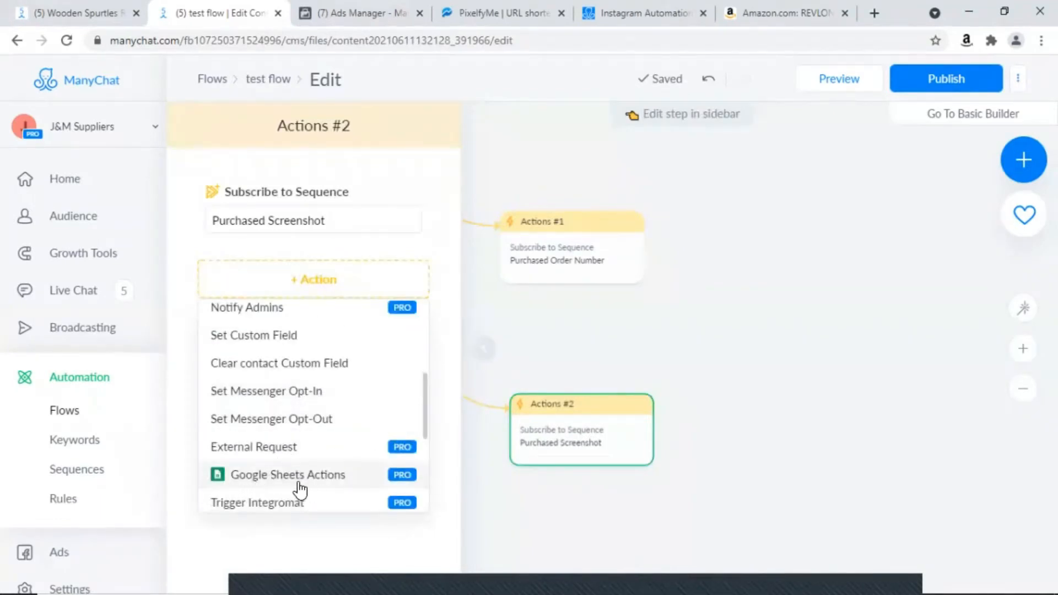
click(567, 500)
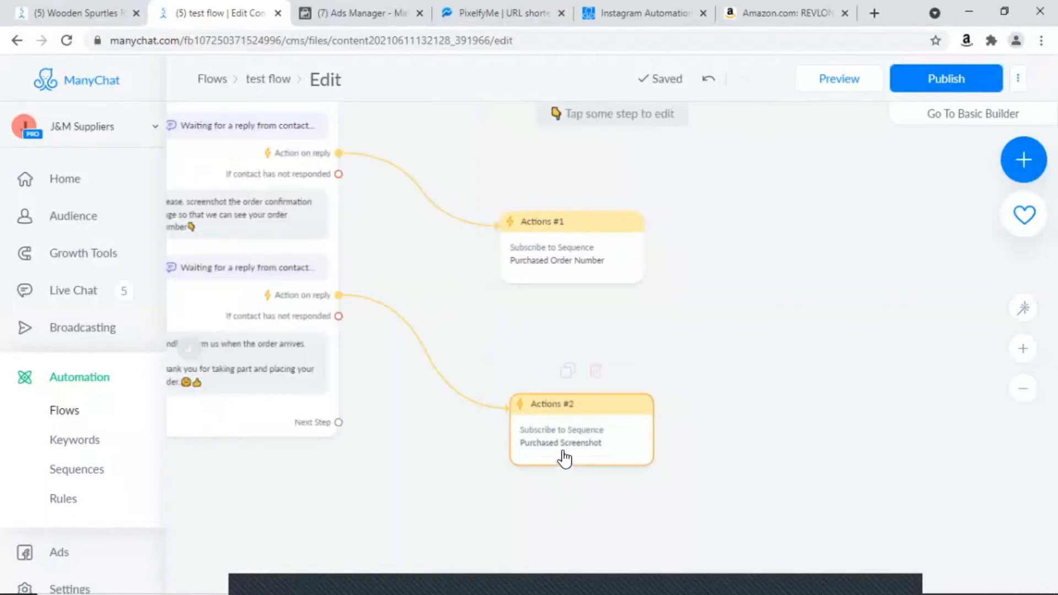
click(565, 457)
click(319, 277)
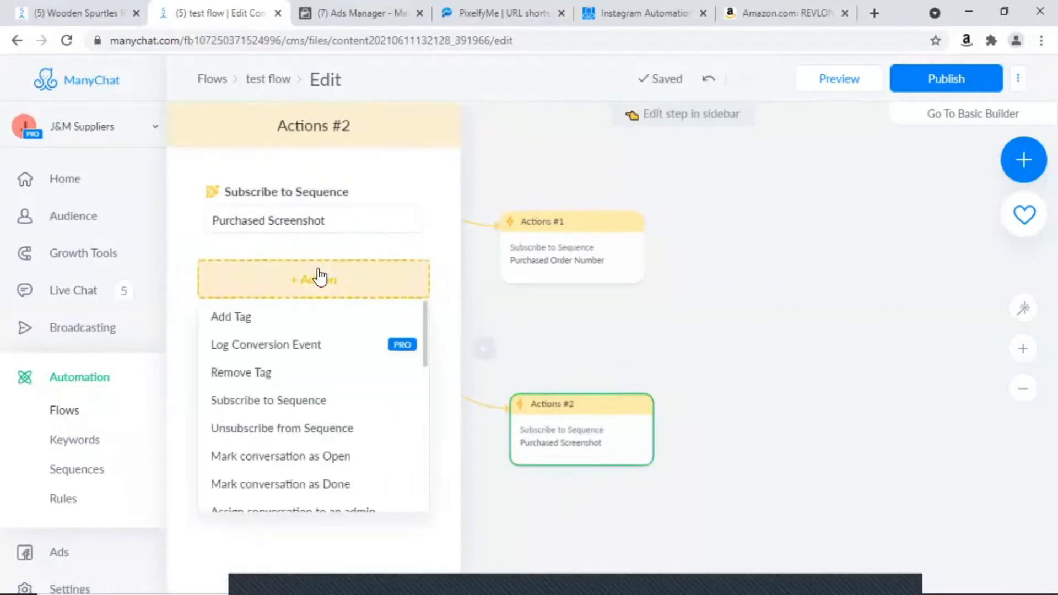
click(761, 465)
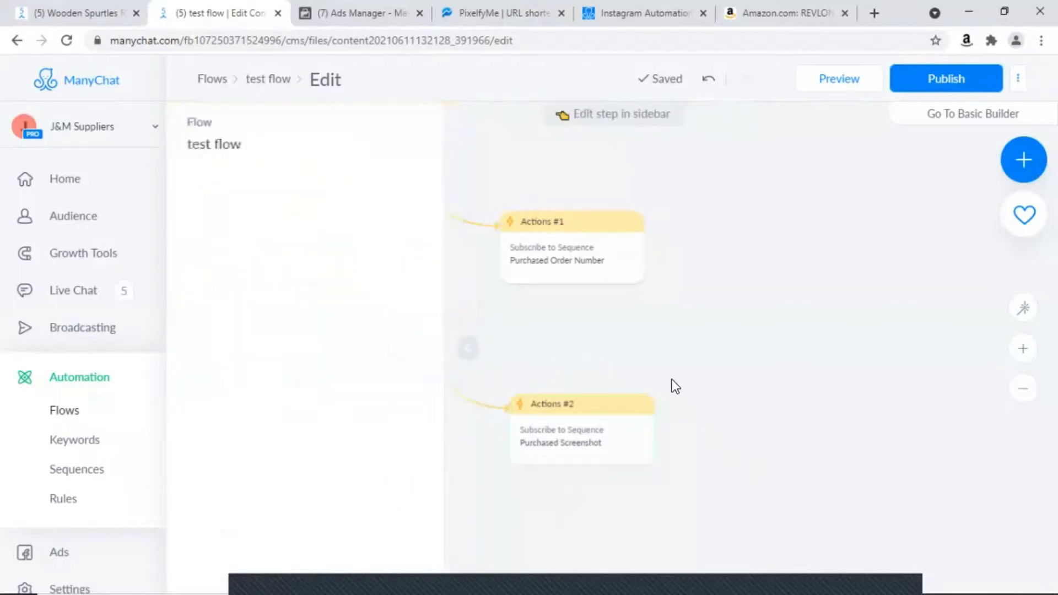
- Add a Google Sheets Insert Row action to the Actions #2 step attached to the screenshot question
scroll(673, 379, up, 3)
scroll(674, 377, down, 5)
drag(747, 441, 619, 426)
scroll(480, 380, up, 1)
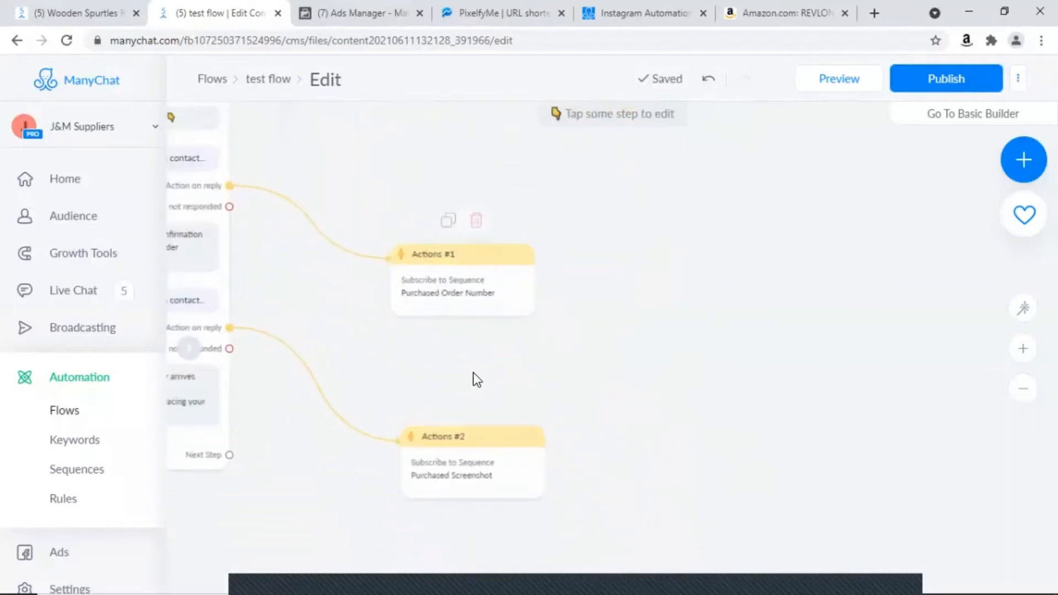
drag(399, 328, 435, 422)
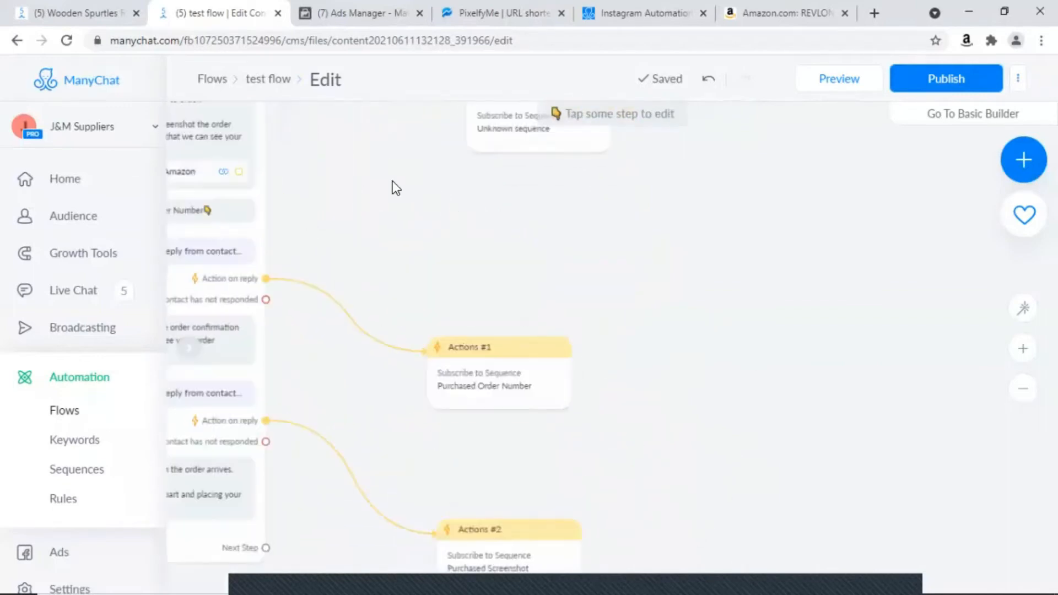
drag(538, 223, 535, 238)
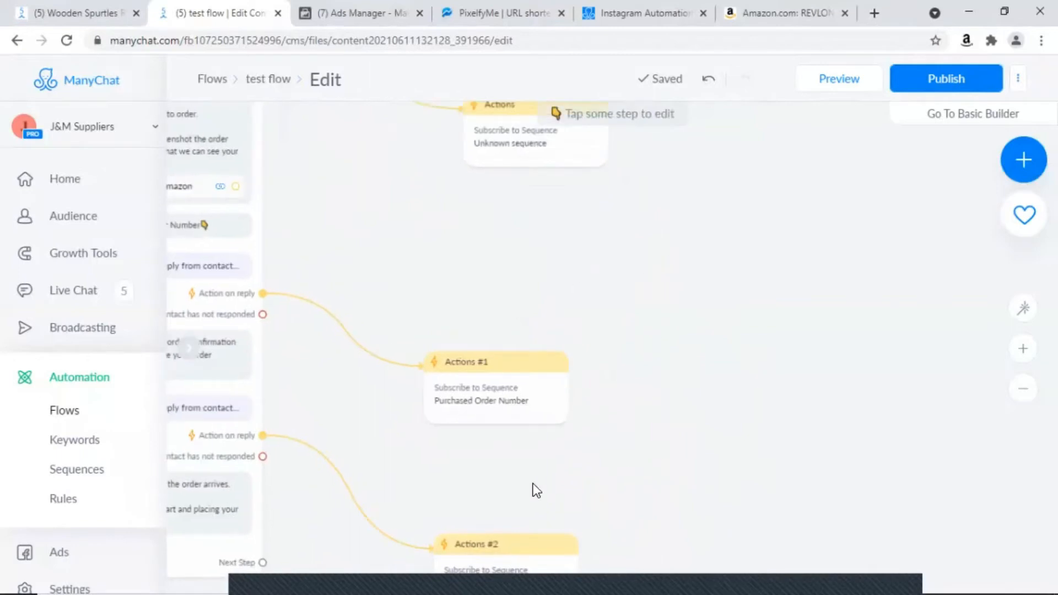
drag(631, 373, 775, 253)
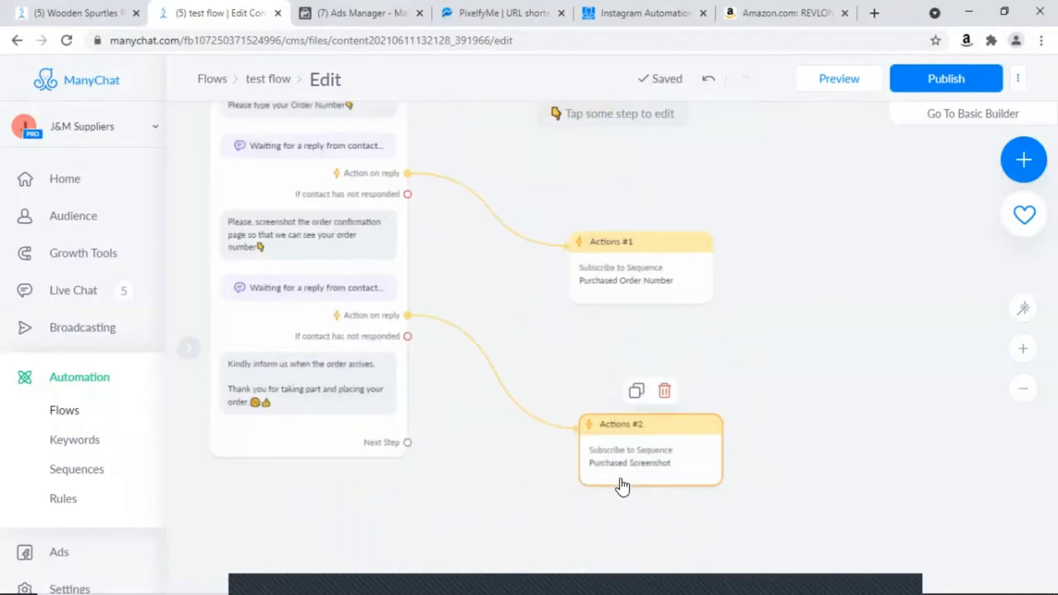
click(622, 487)
click(309, 284)
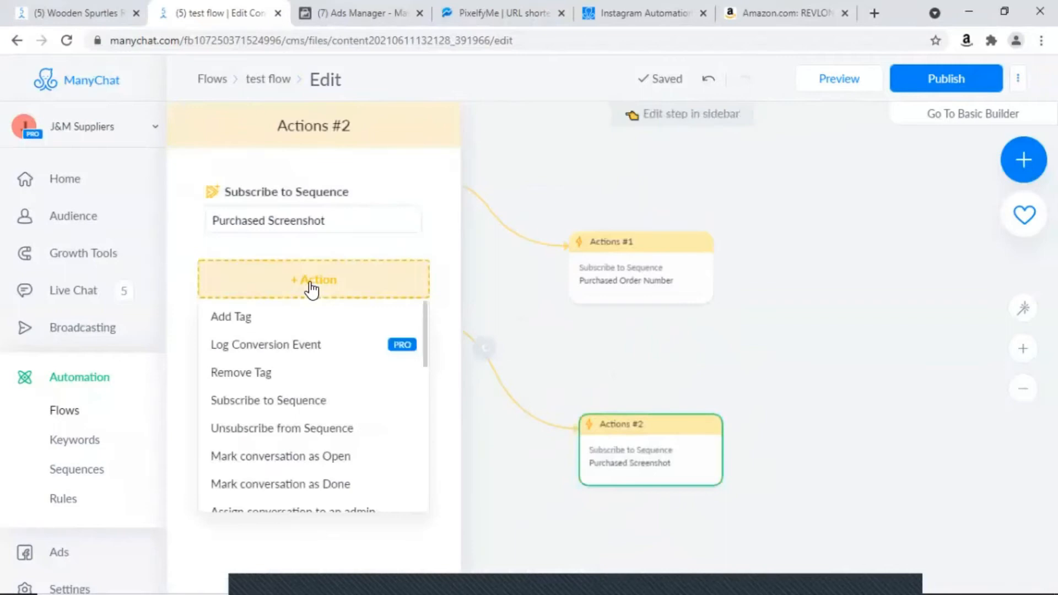
scroll(284, 405, down, 5)
click(283, 397)
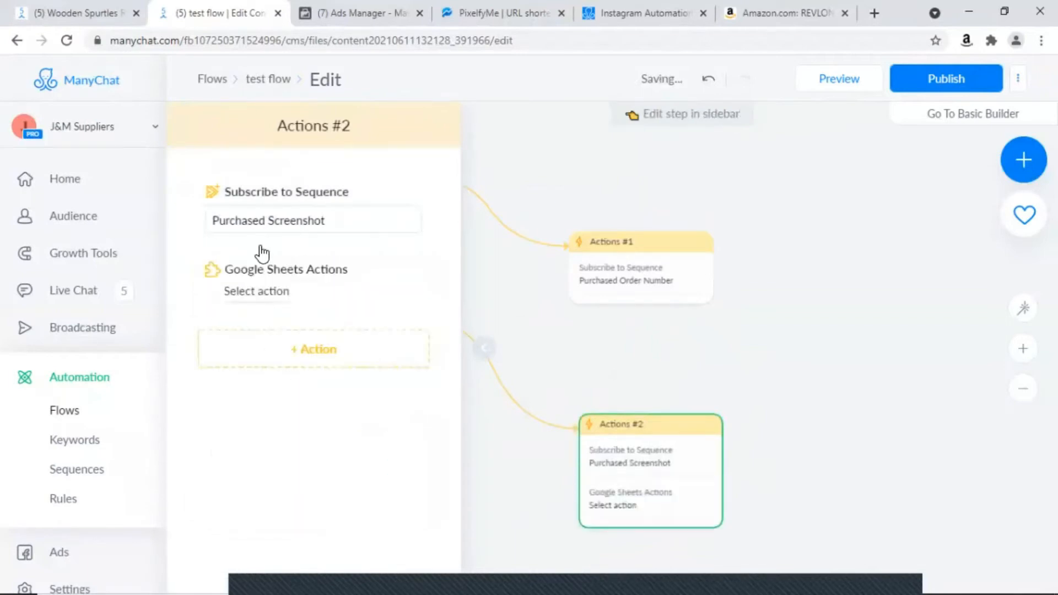
click(240, 292)
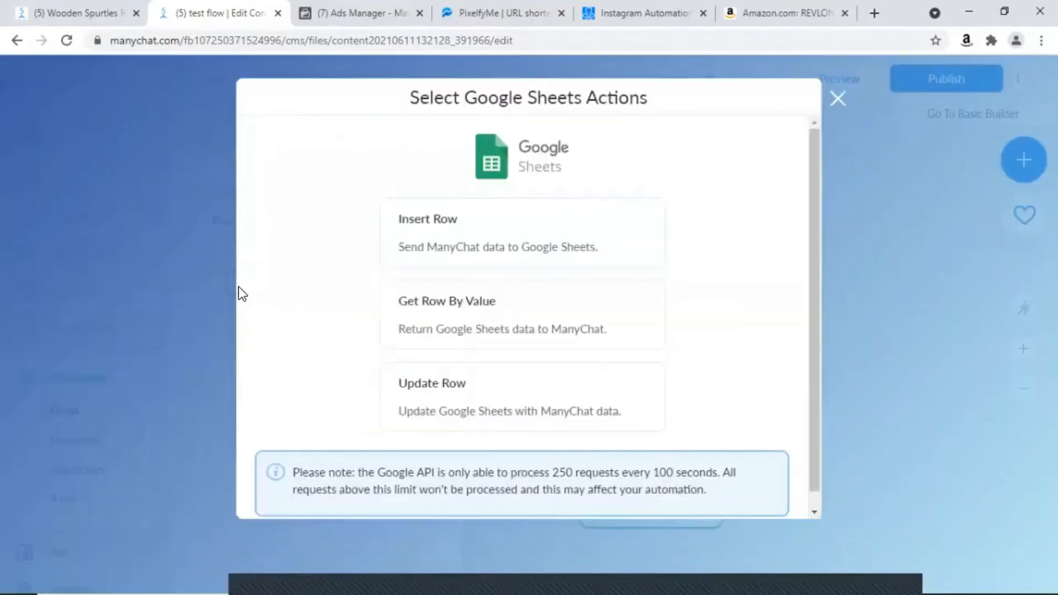
click(419, 230)
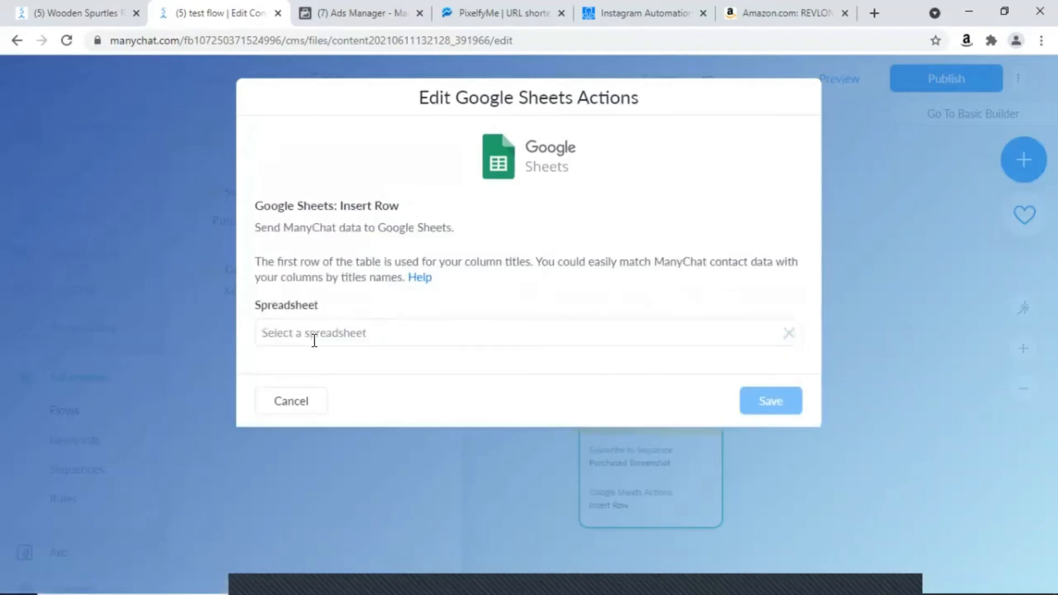
click(397, 343)
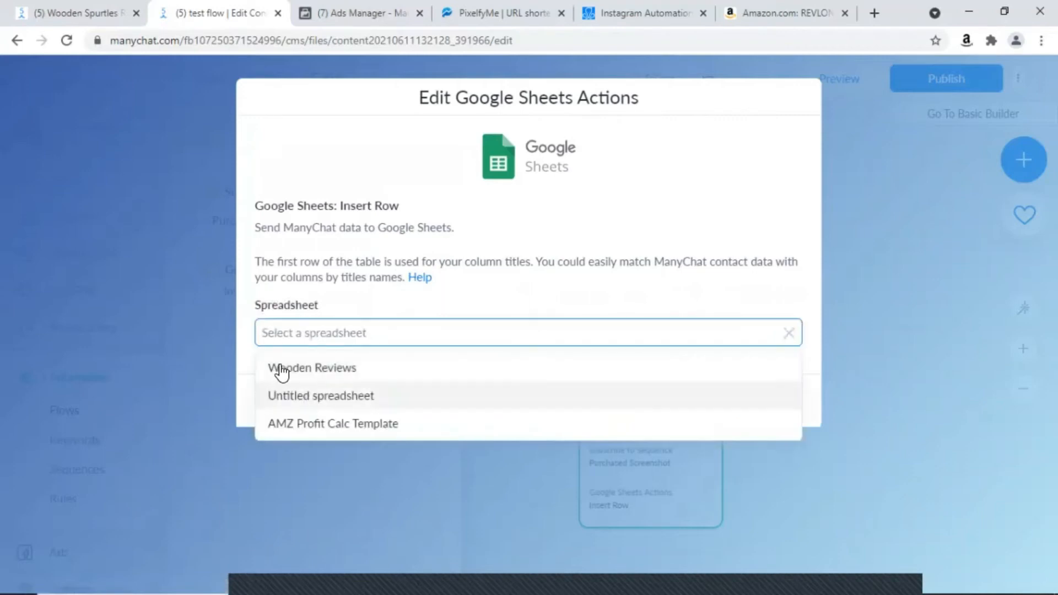
click(326, 364)
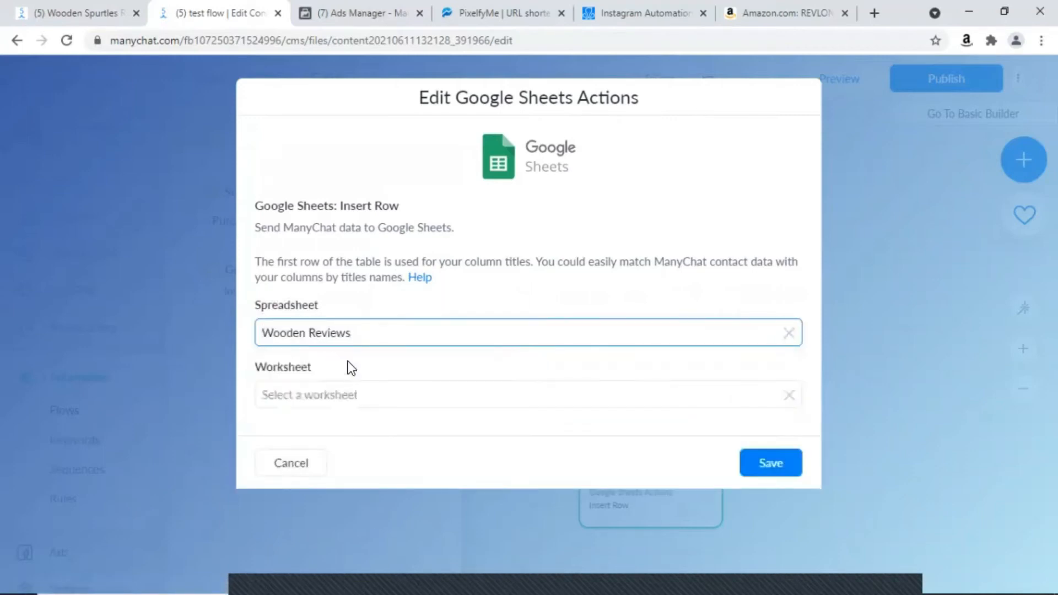
click(787, 334)
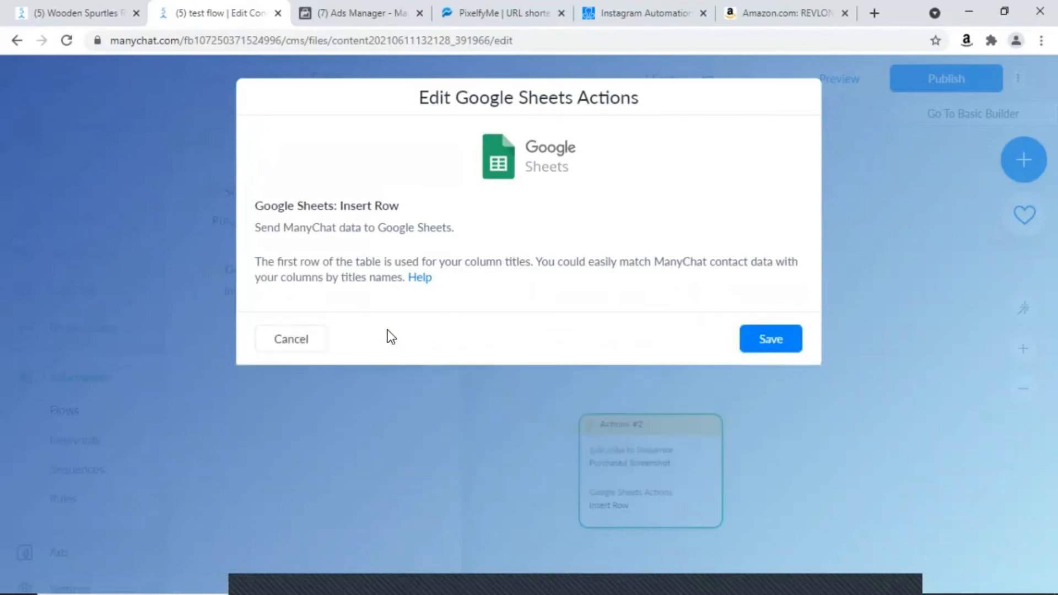
- Choose Untitled spreadsheet and its worksheet Sheet1 as the destination of the Insert Row action
click(344, 331)
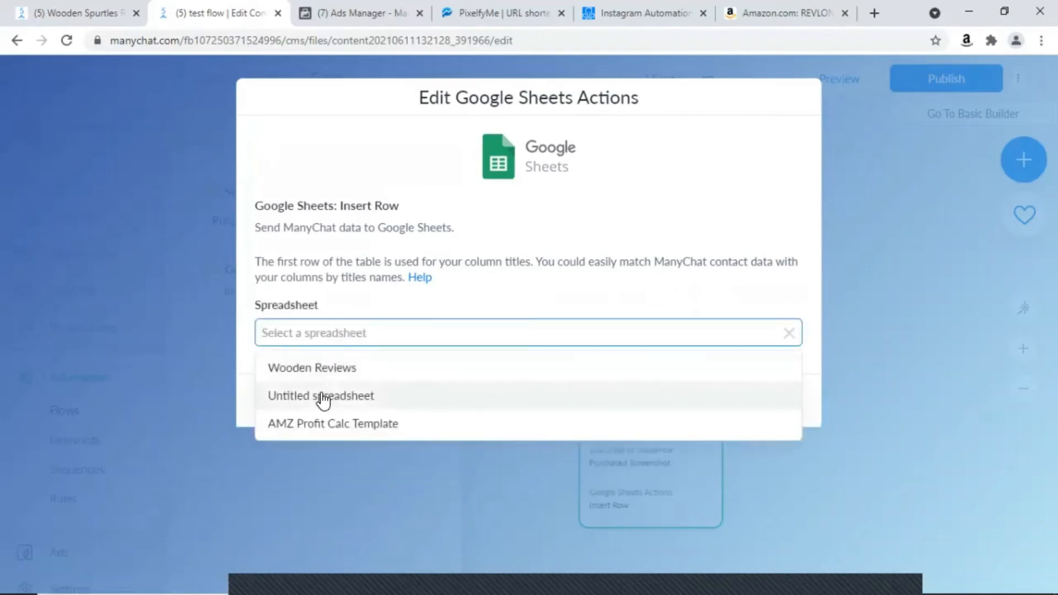
click(323, 396)
click(306, 396)
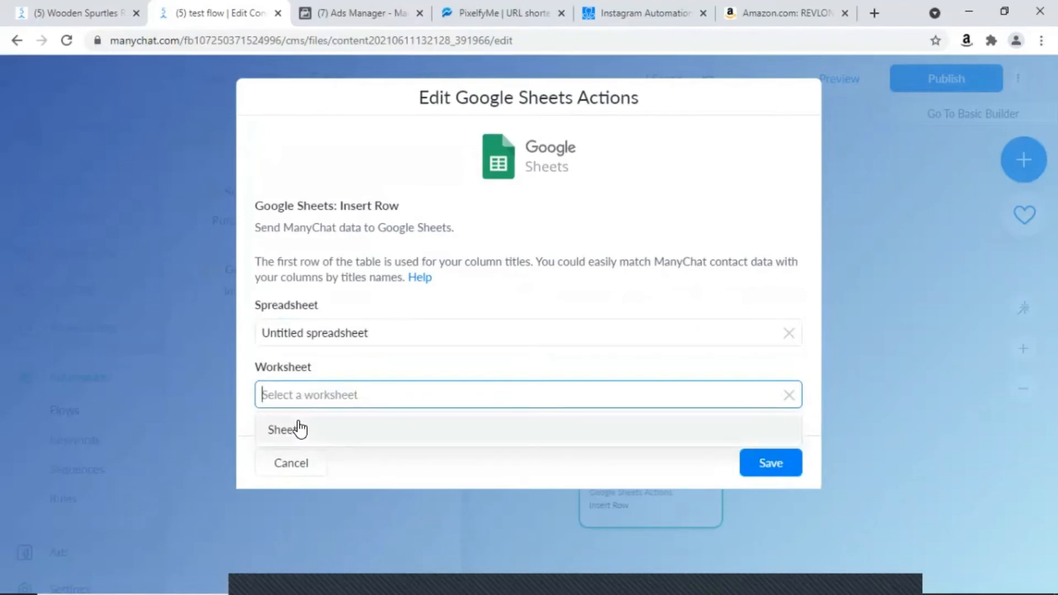
click(365, 414)
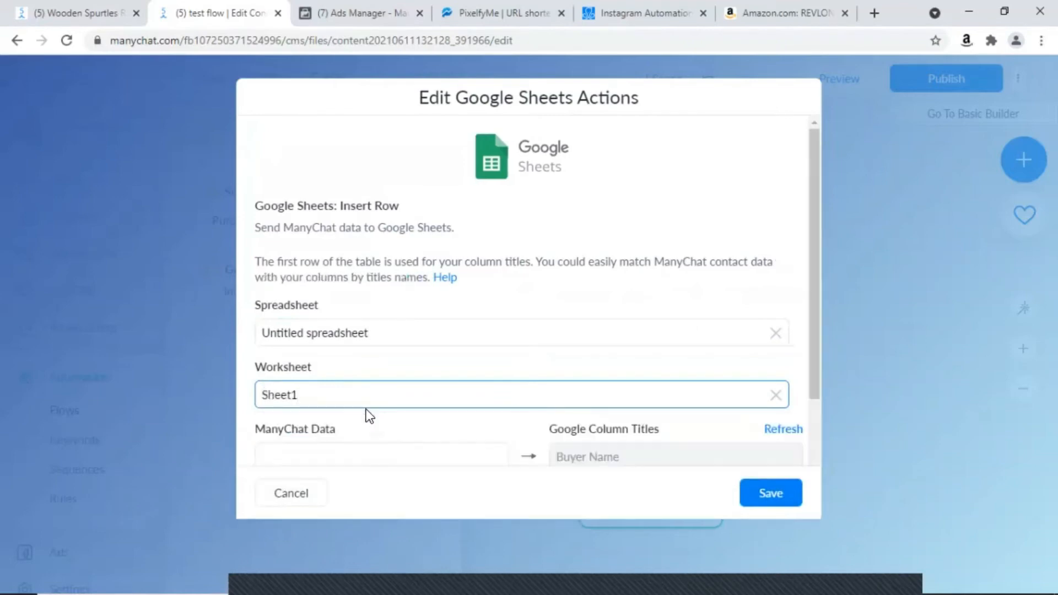
- Map Full Name to the Buyer Name column and Ring Buyer email to the Buyer Email column
scroll(549, 310, down, 3)
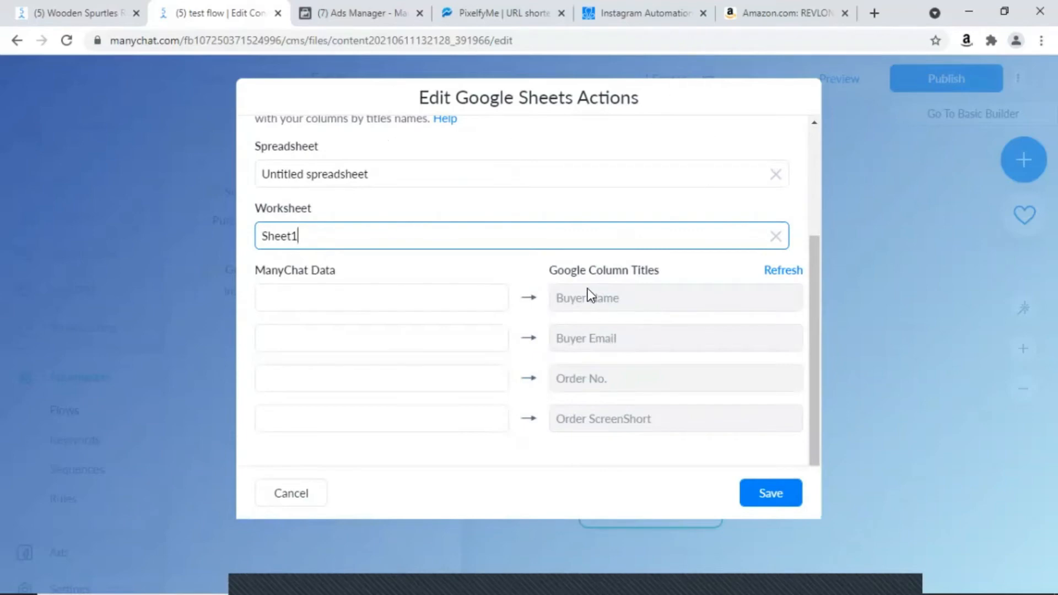
click(326, 297)
scroll(331, 428, down, 3)
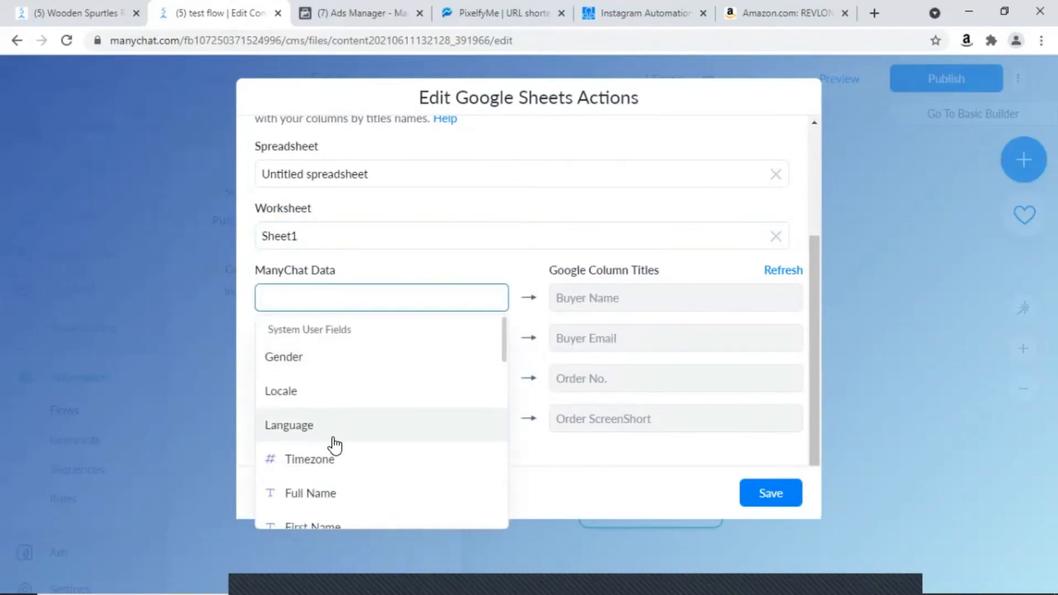
click(333, 348)
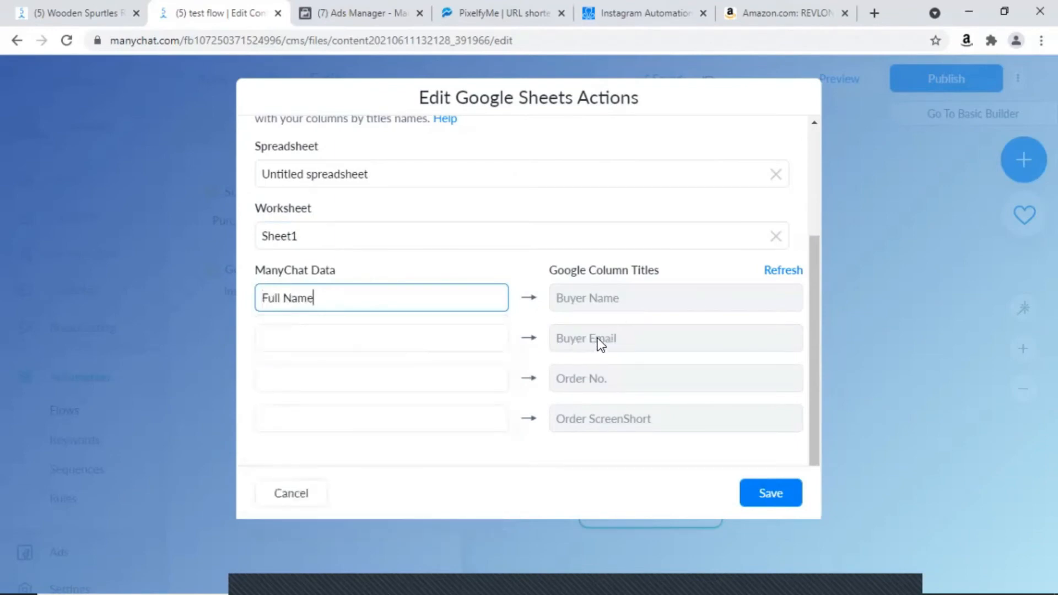
click(417, 334)
scroll(378, 467, down, 10)
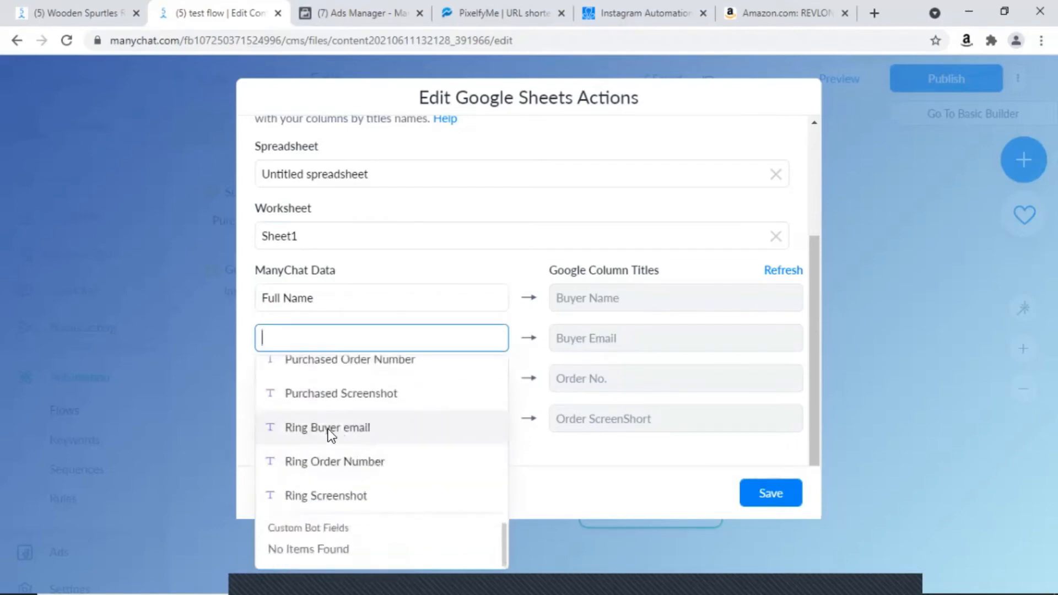
click(356, 429)
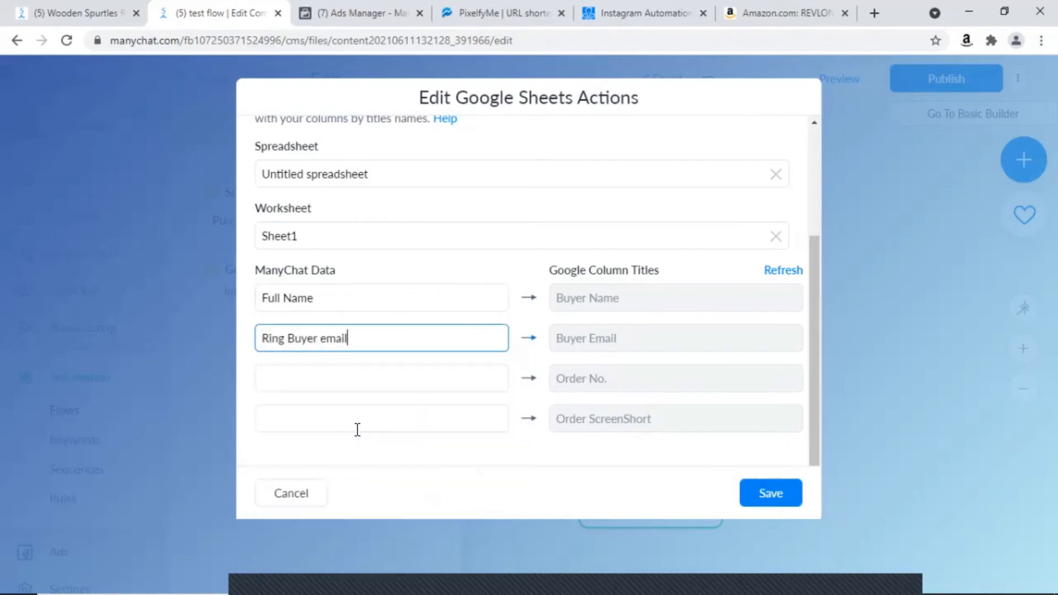
- Map Ring Order Number to Order No. and Ring Screenshot to Order ScreenShort, and save the Google Sheets action
click(392, 379)
scroll(317, 336, down, 5)
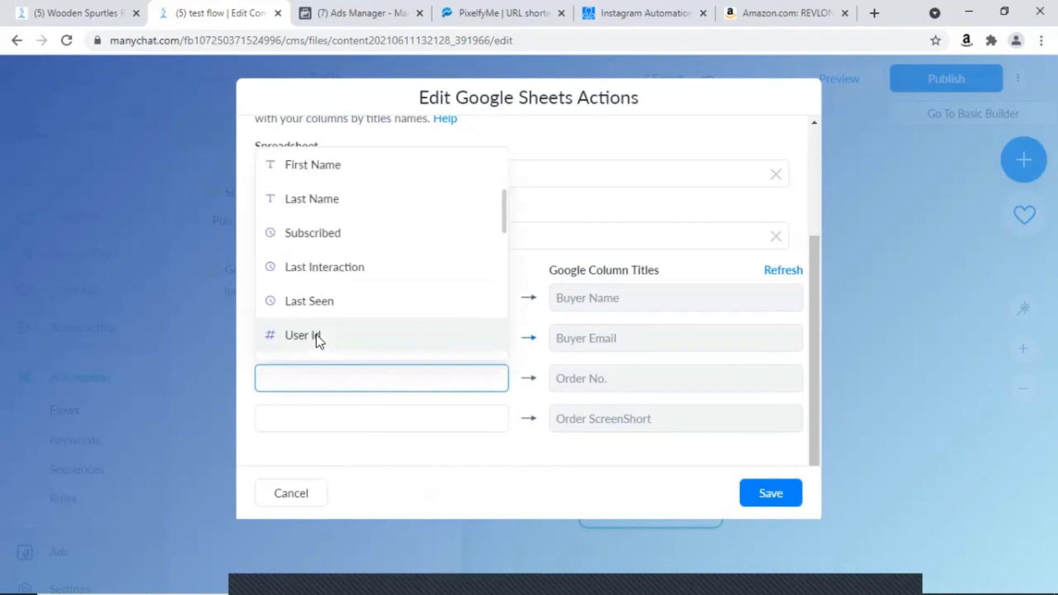
scroll(338, 309, down, 5)
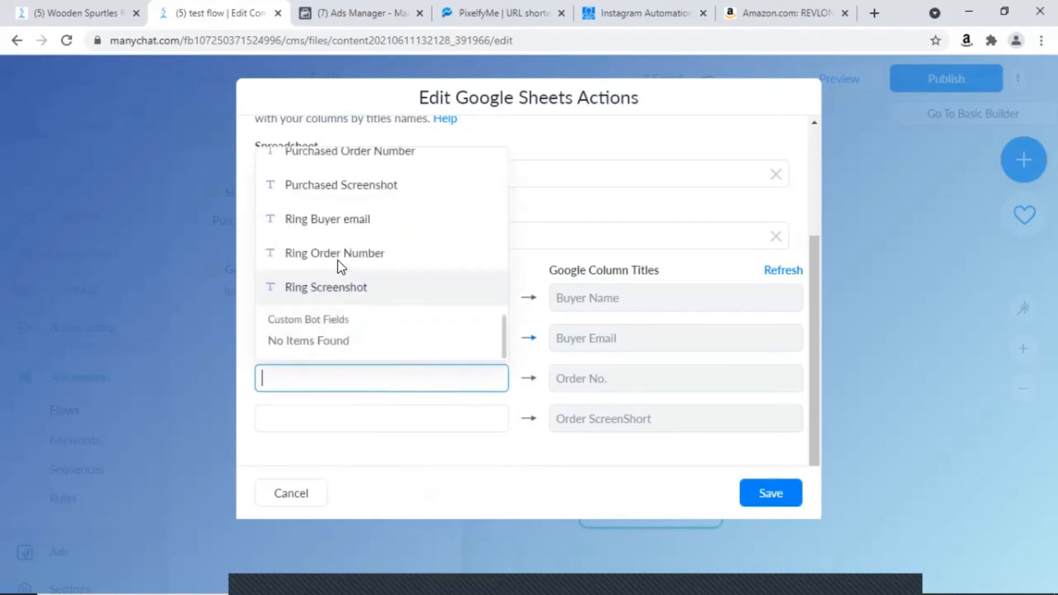
click(375, 256)
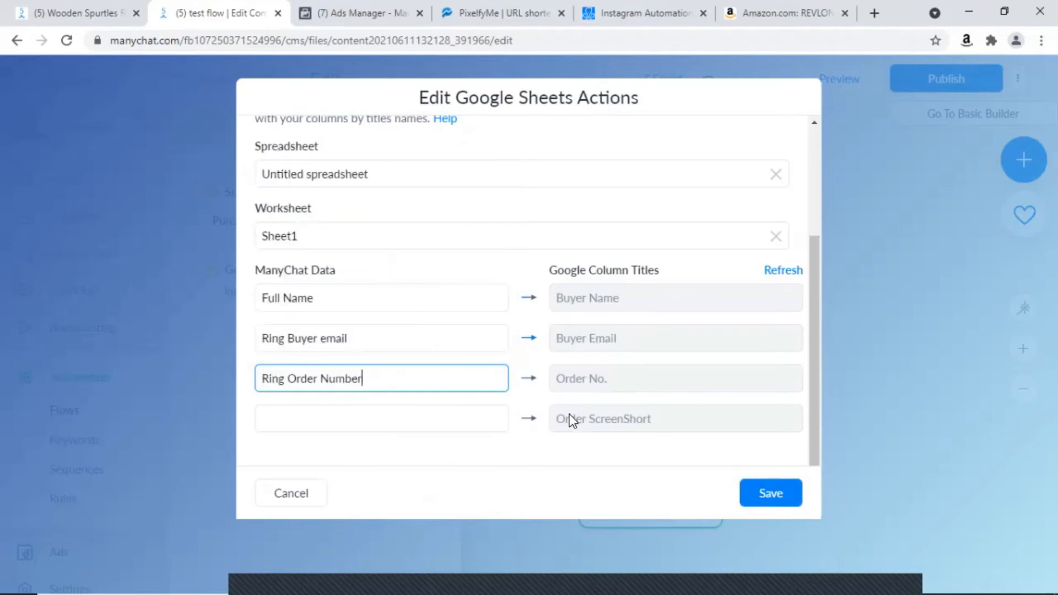
click(390, 418)
scroll(331, 353, down, 5)
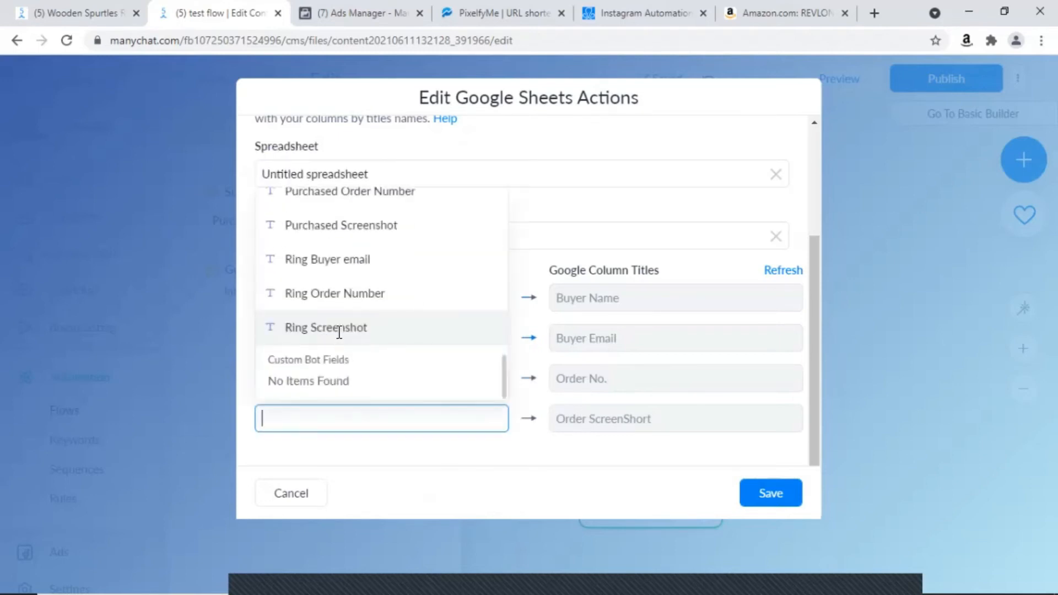
click(340, 327)
click(771, 498)
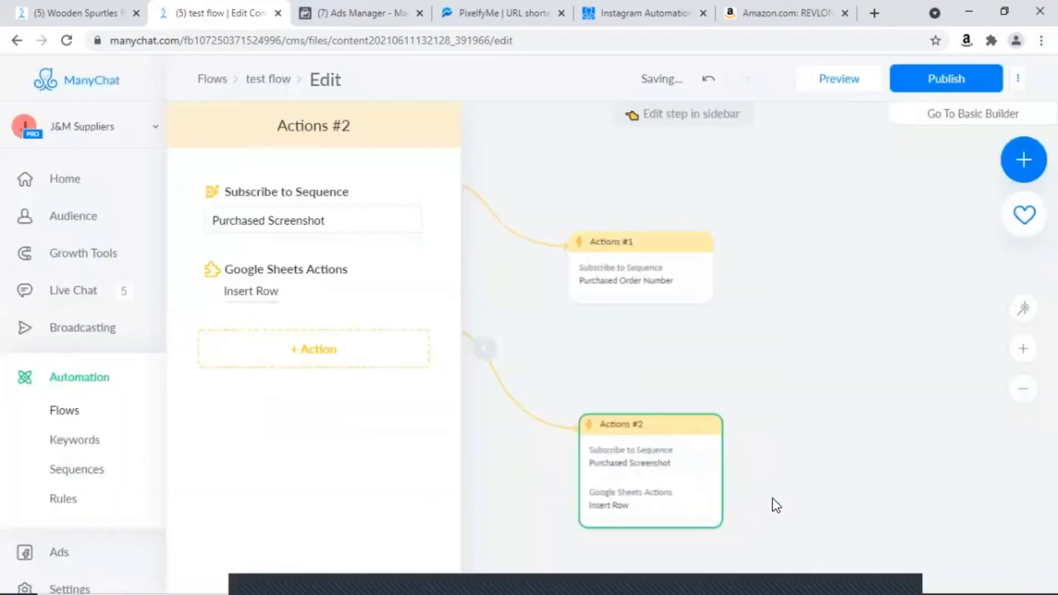
- Review the layout of the whole flow, from the Starting Step to the Actions steps connected to the reply questions
click(553, 355)
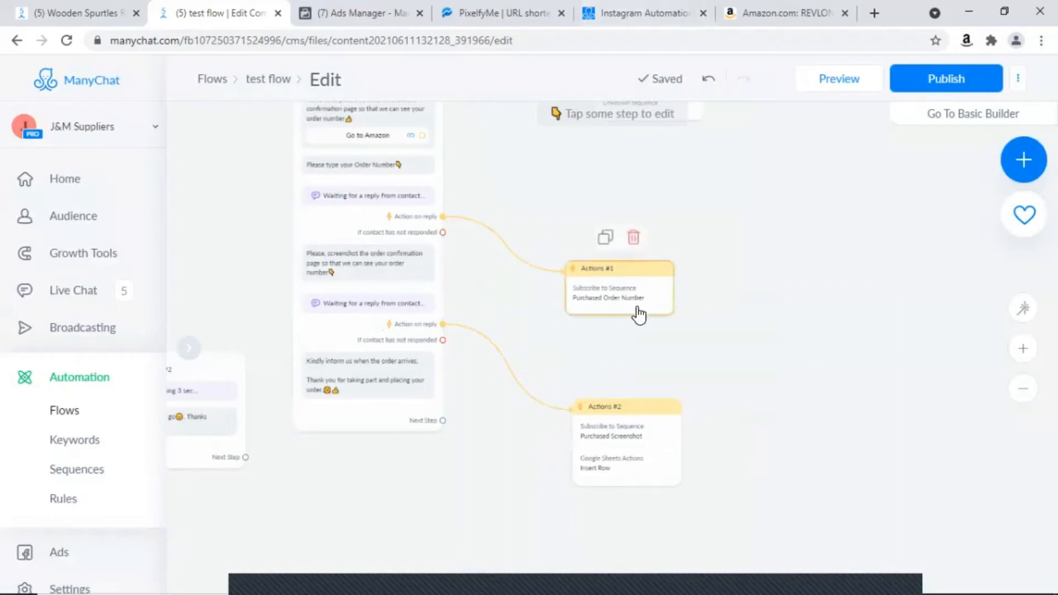
drag(750, 378, 768, 385)
scroll(751, 381, down, 5)
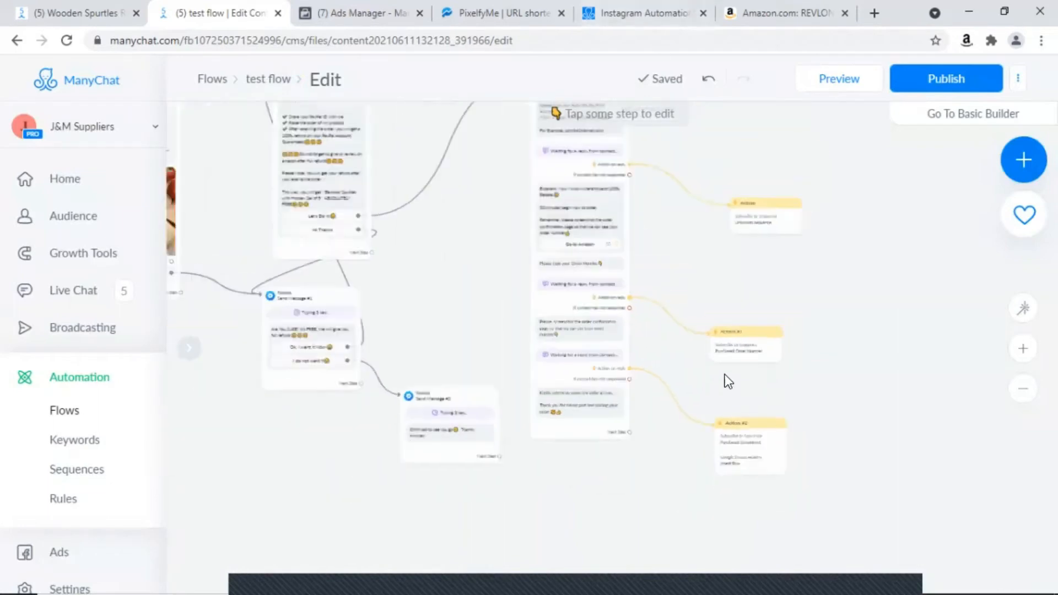
drag(467, 484, 478, 425)
scroll(478, 425, up, 5)
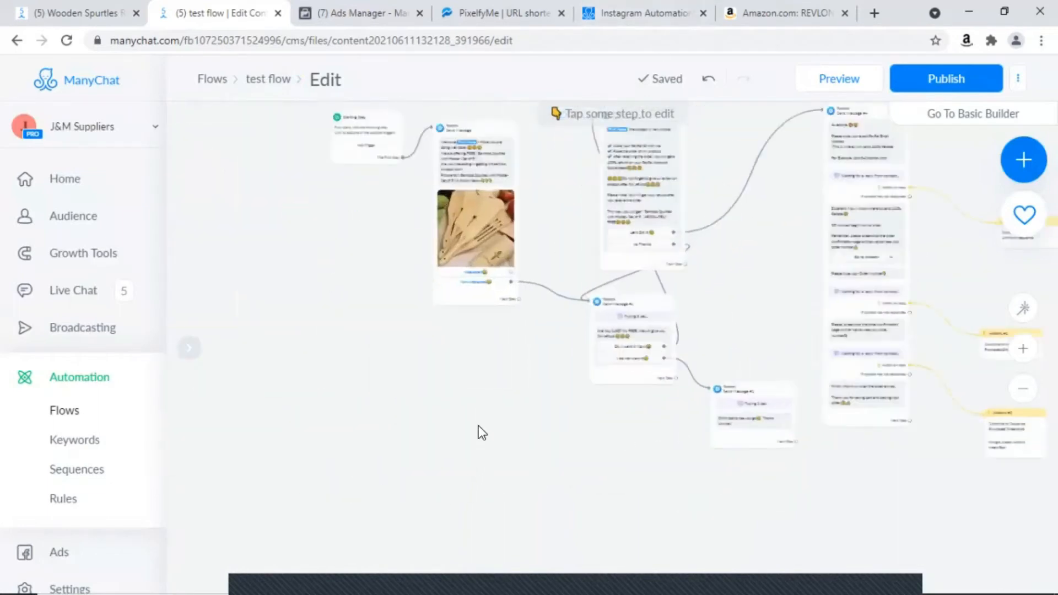
scroll(478, 426, down, 5)
drag(379, 428, 399, 425)
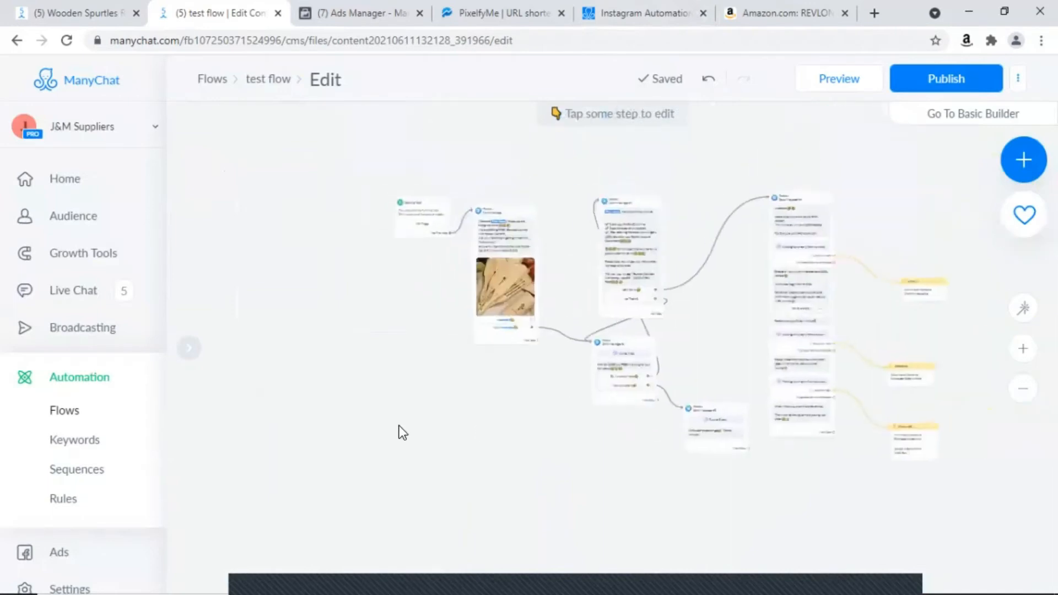
right_click(207, 2)
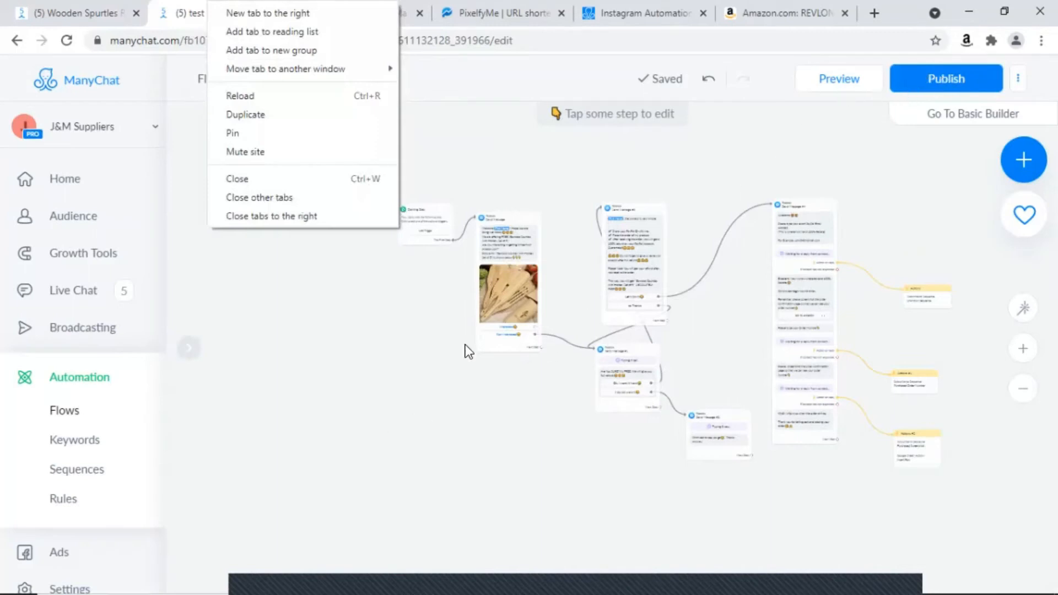
click(408, 397)
- Add a Keyword Messenger trigger to the flow's Starting Step
scroll(448, 362, up, 5)
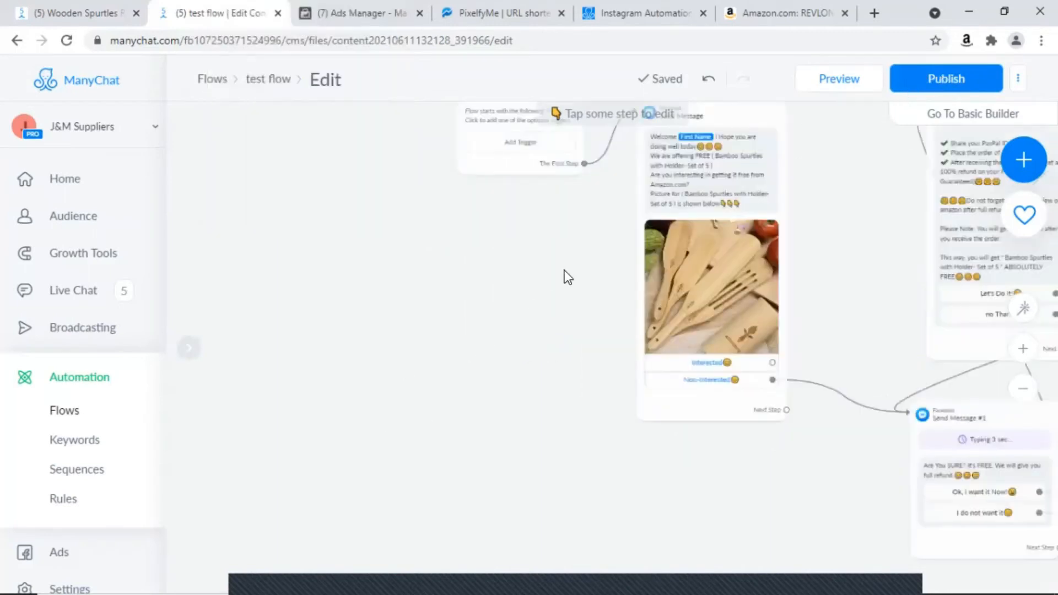
scroll(444, 298, up, 4)
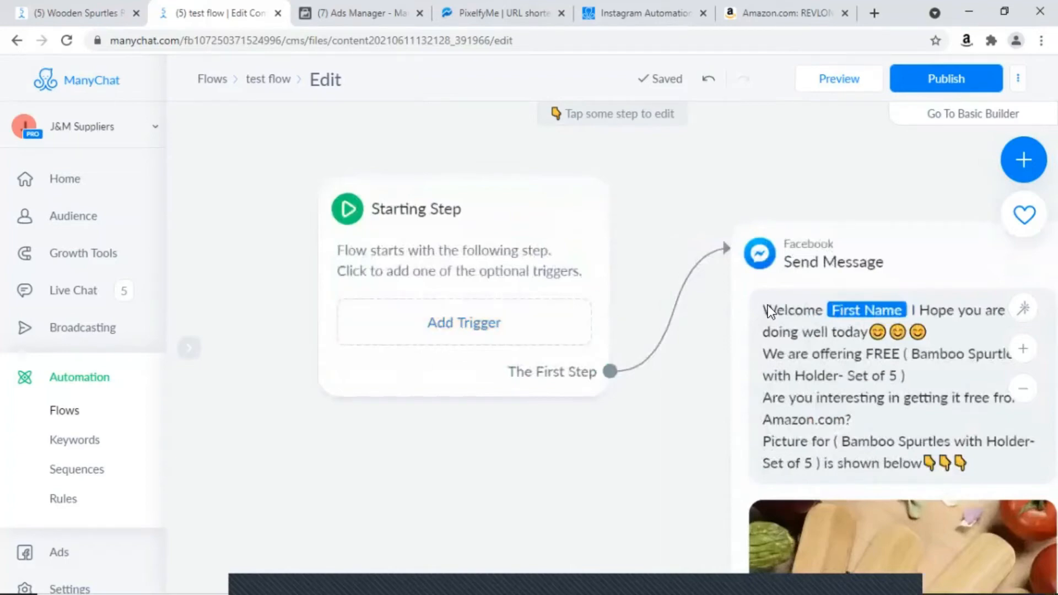
scroll(838, 402, down, 3)
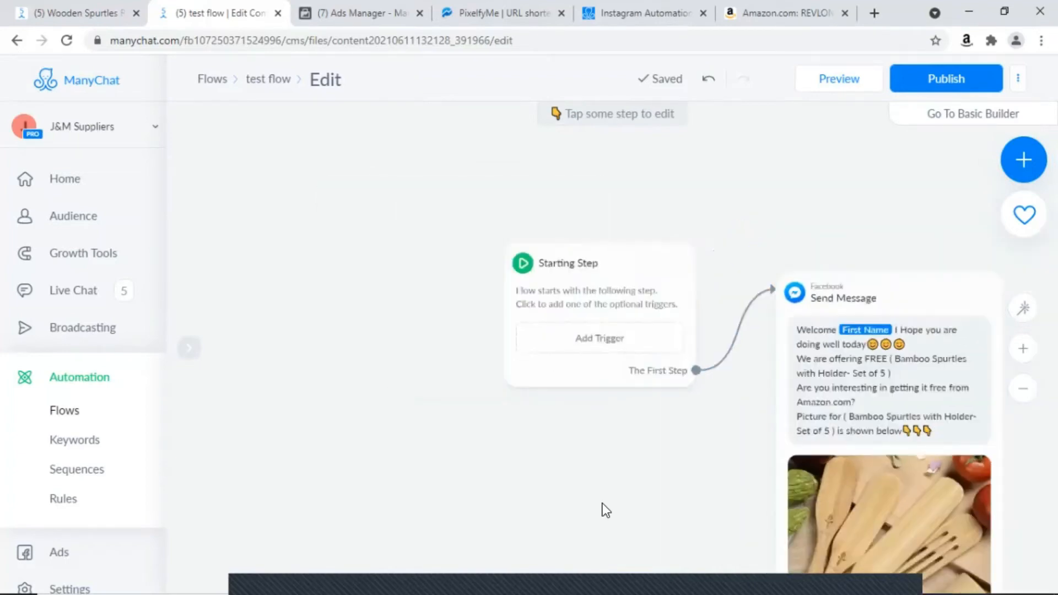
scroll(591, 450, up, 3)
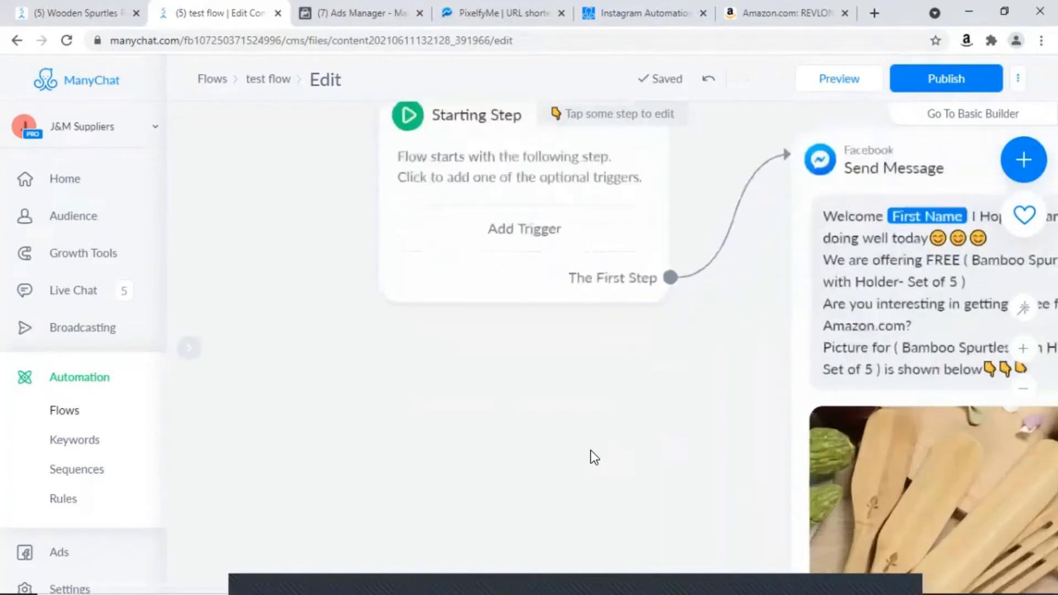
click(526, 242)
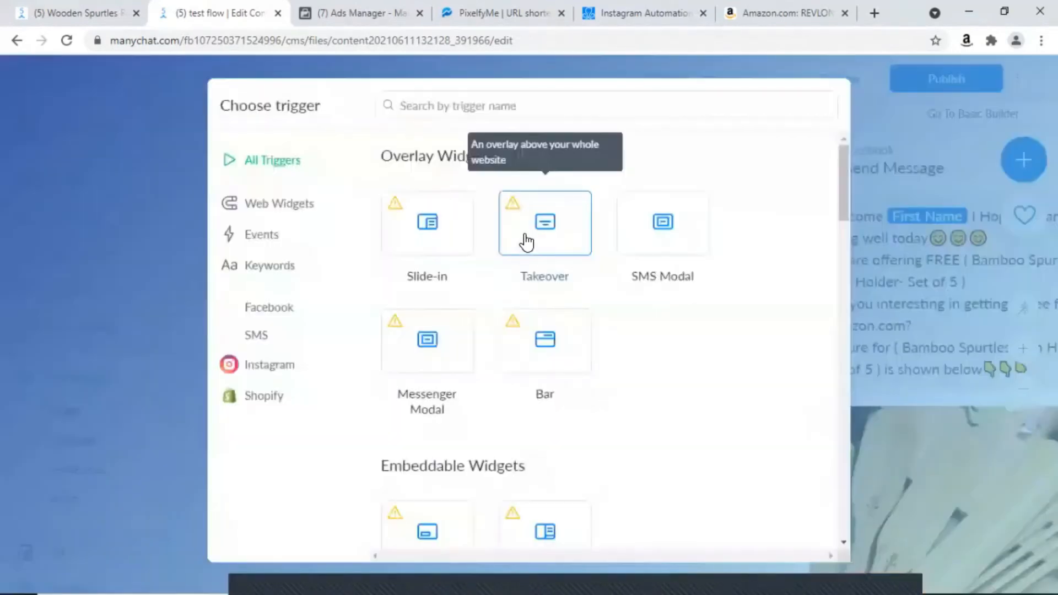
click(486, 109)
scroll(490, 356, down, 12)
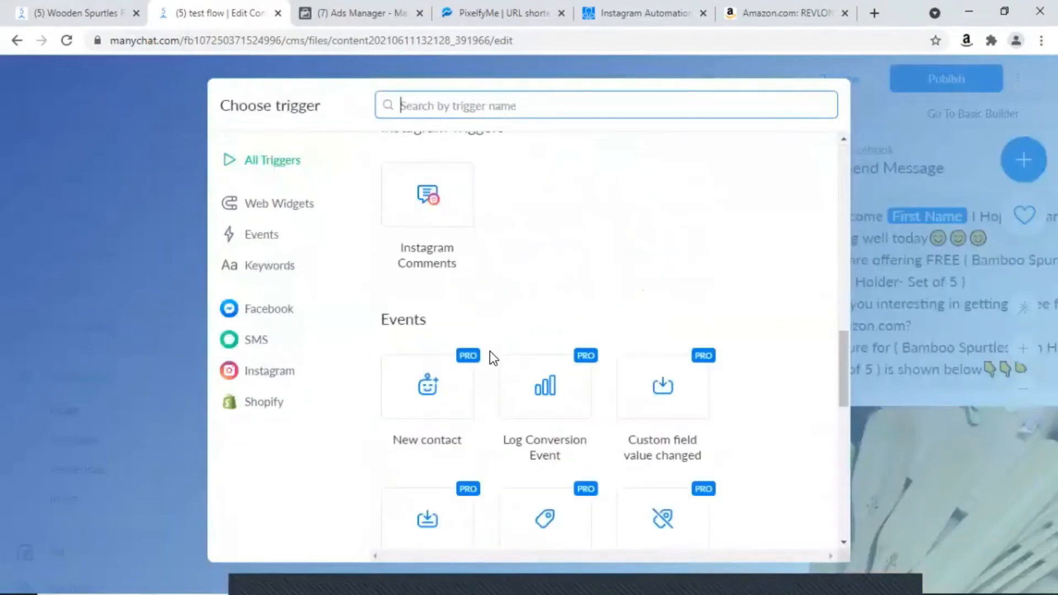
scroll(490, 351, up, 1)
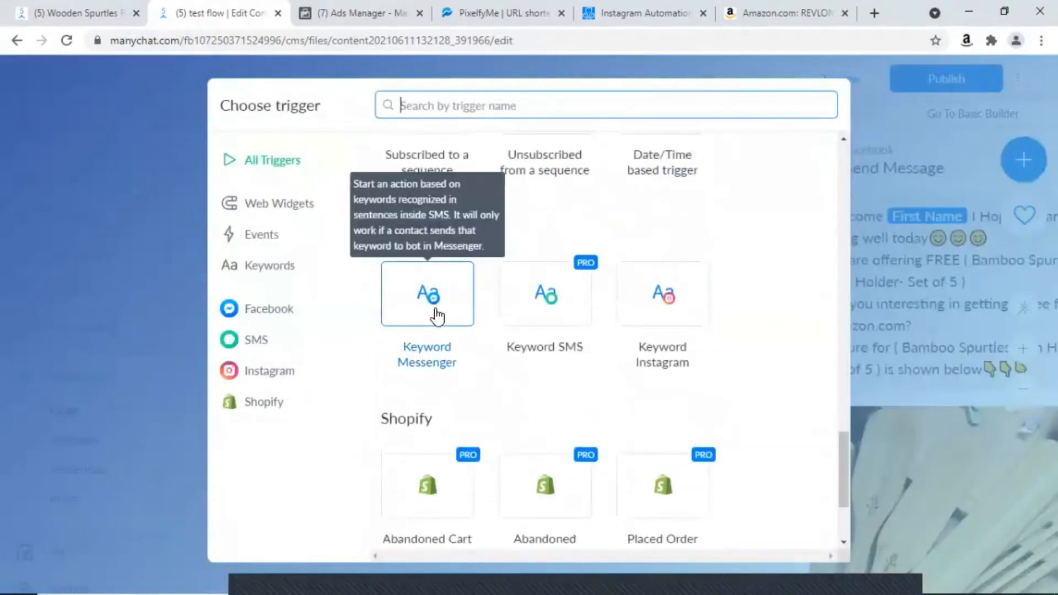
click(434, 310)
click(435, 309)
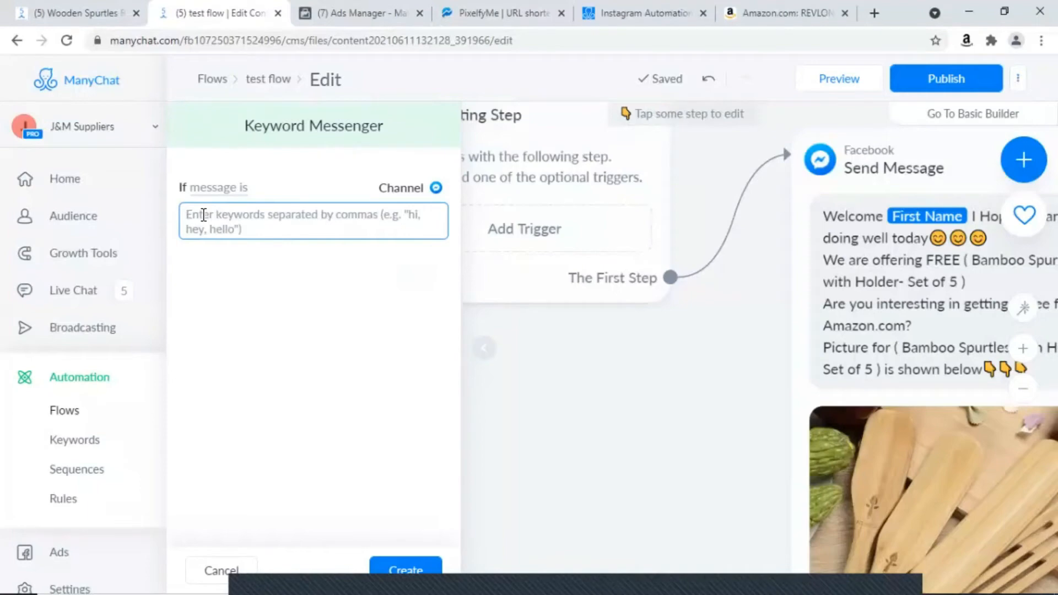
- Set the trigger's keyword to "Get it Now" and create the trigger
text(Ge)
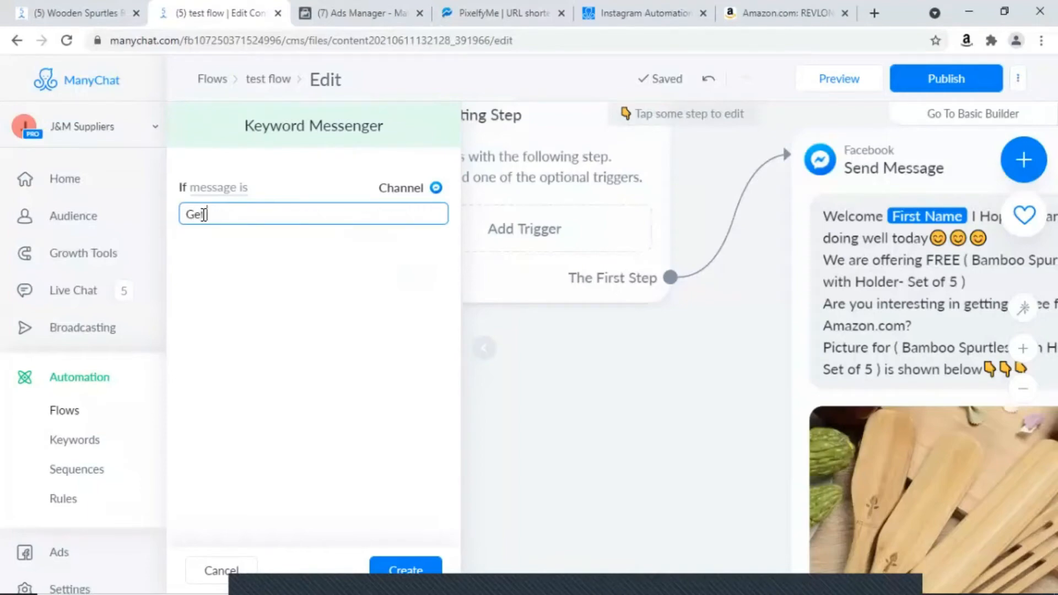
text(t it Now)
click(405, 566)
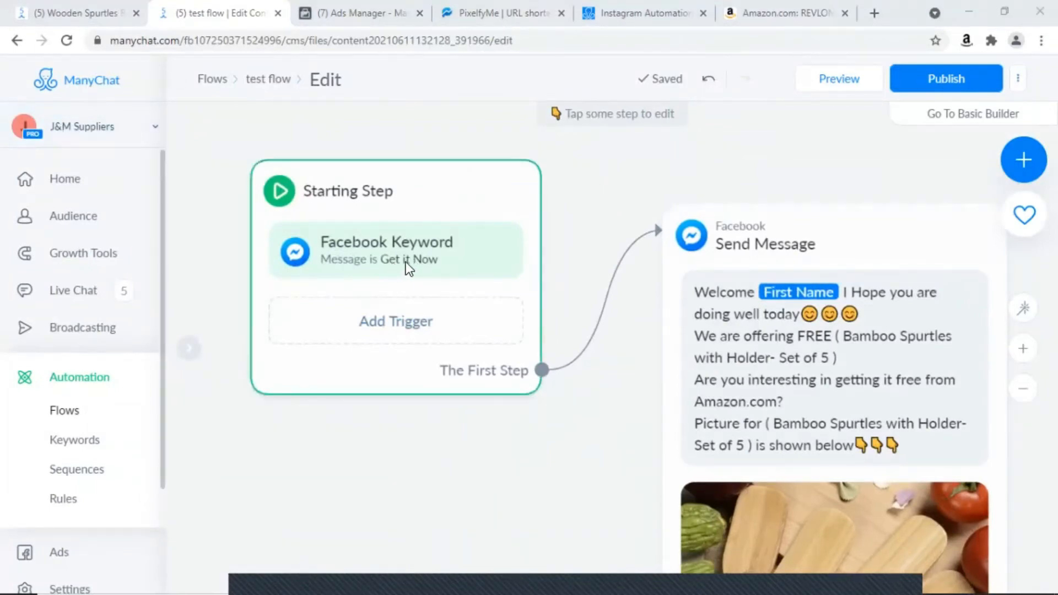
- Try to publish the test flow
scroll(710, 339, down, 5)
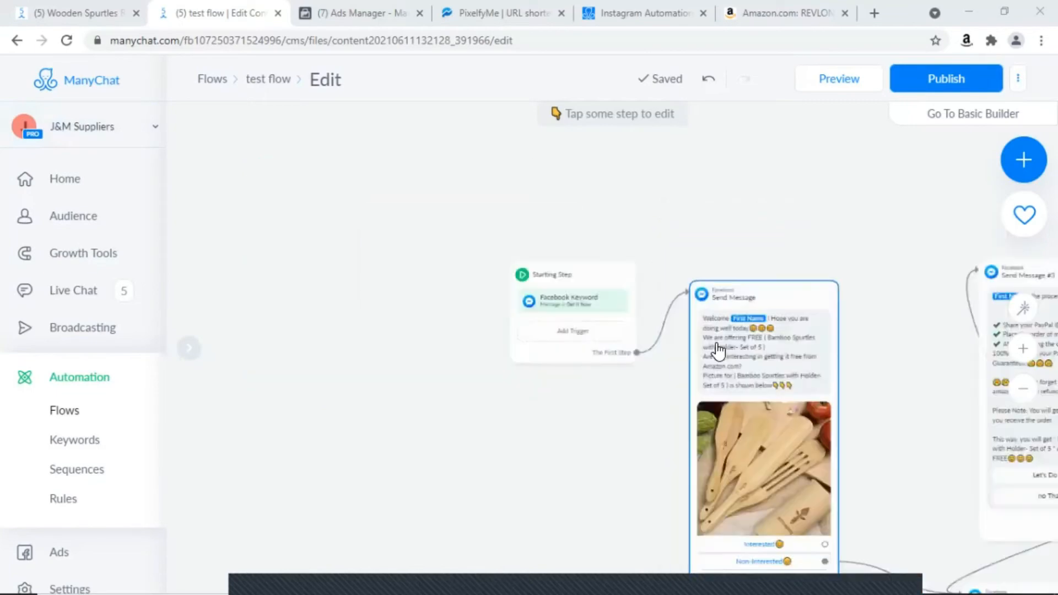
scroll(716, 353, down, 2)
scroll(684, 347, up, 7)
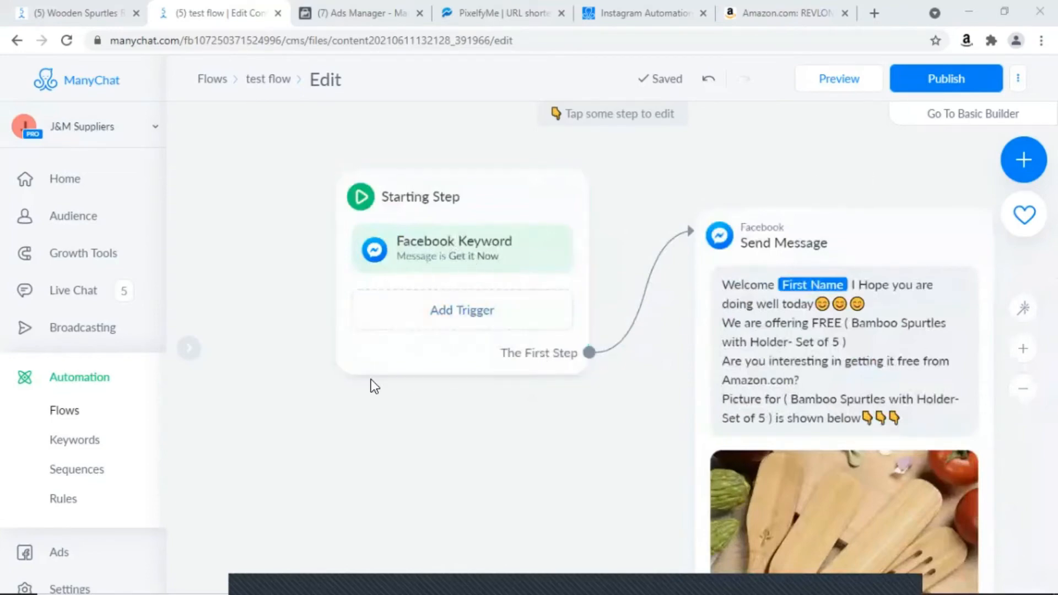
scroll(408, 472, down, 5)
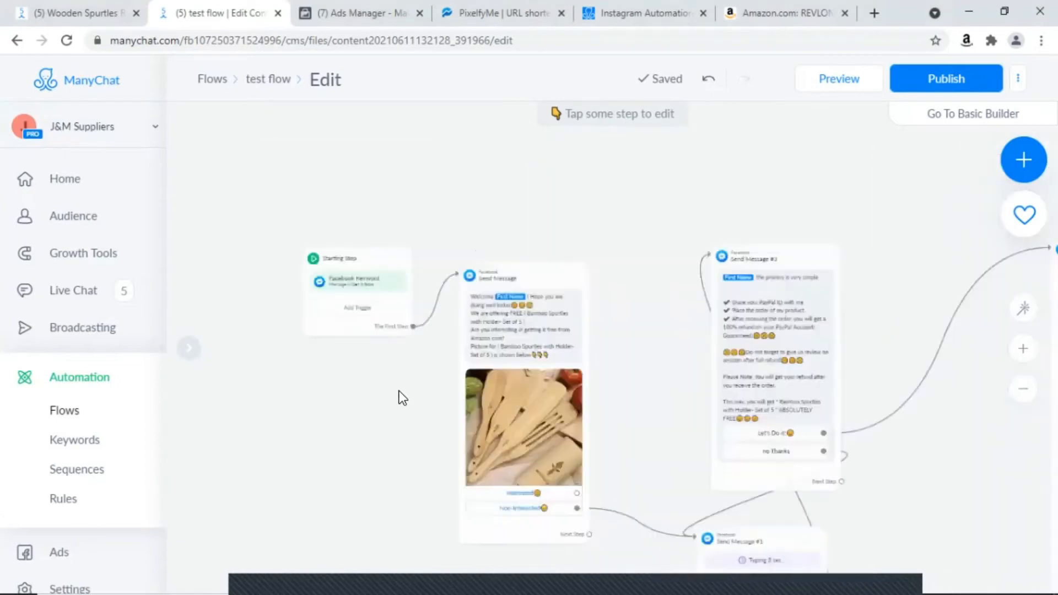
scroll(347, 471, down, 4)
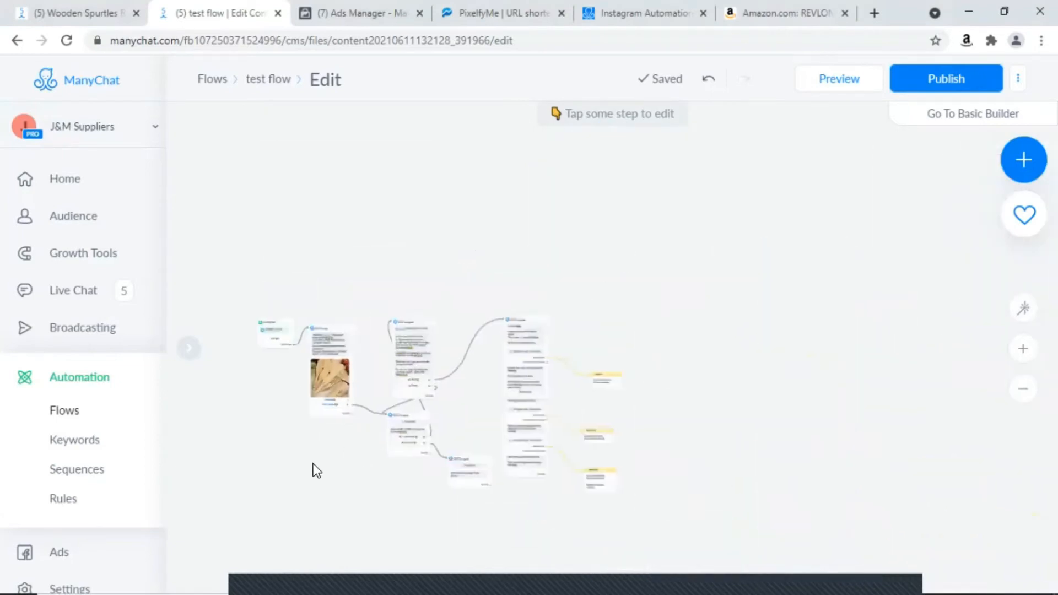
drag(306, 481, 466, 496)
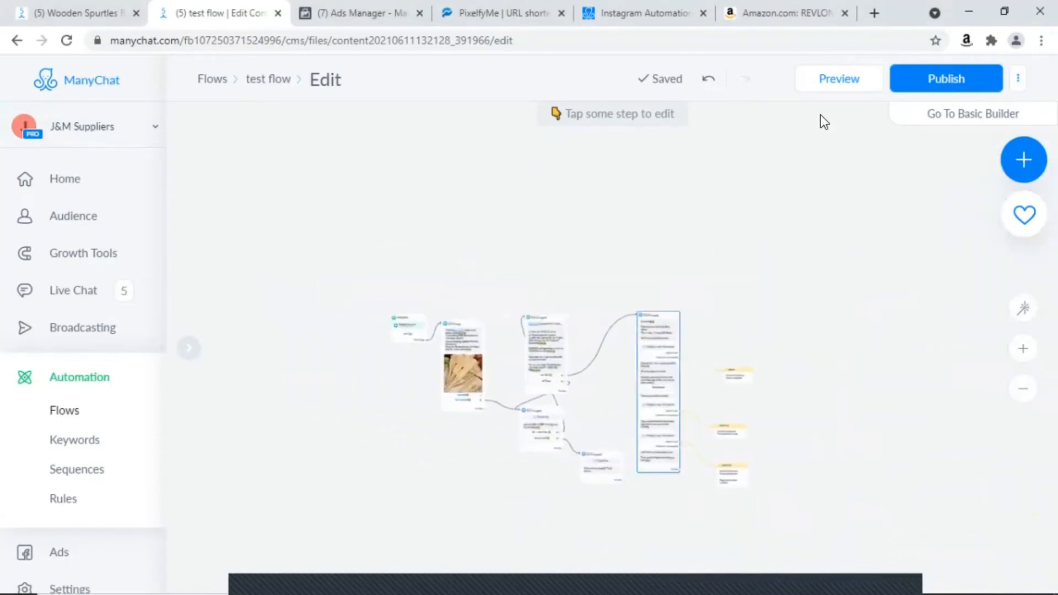
click(902, 88)
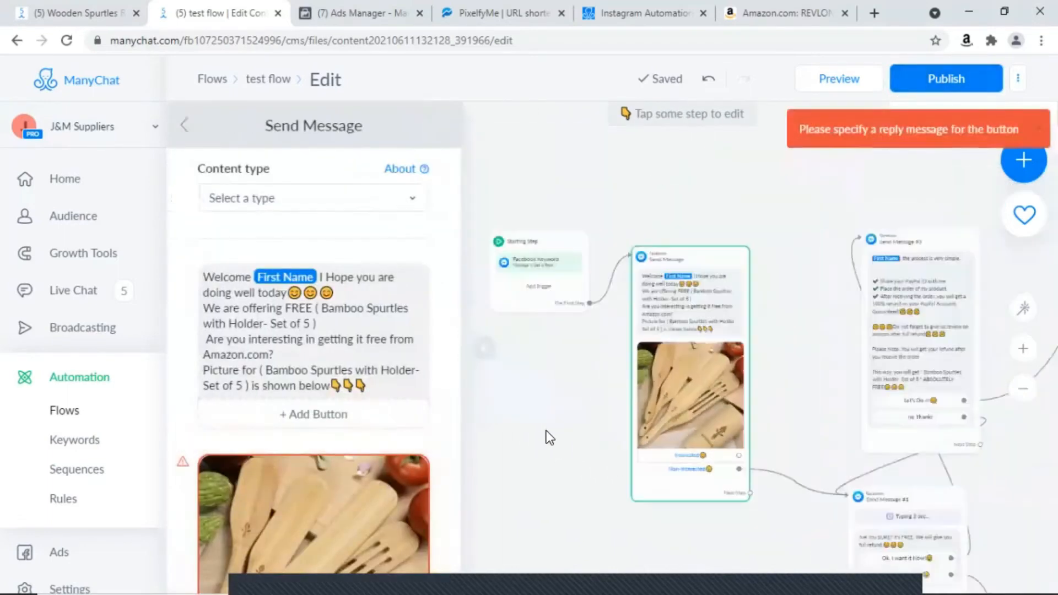
- Connect the Interested button of the welcome message to Send Message #3, which explains the rebate process
scroll(346, 442, down, 6)
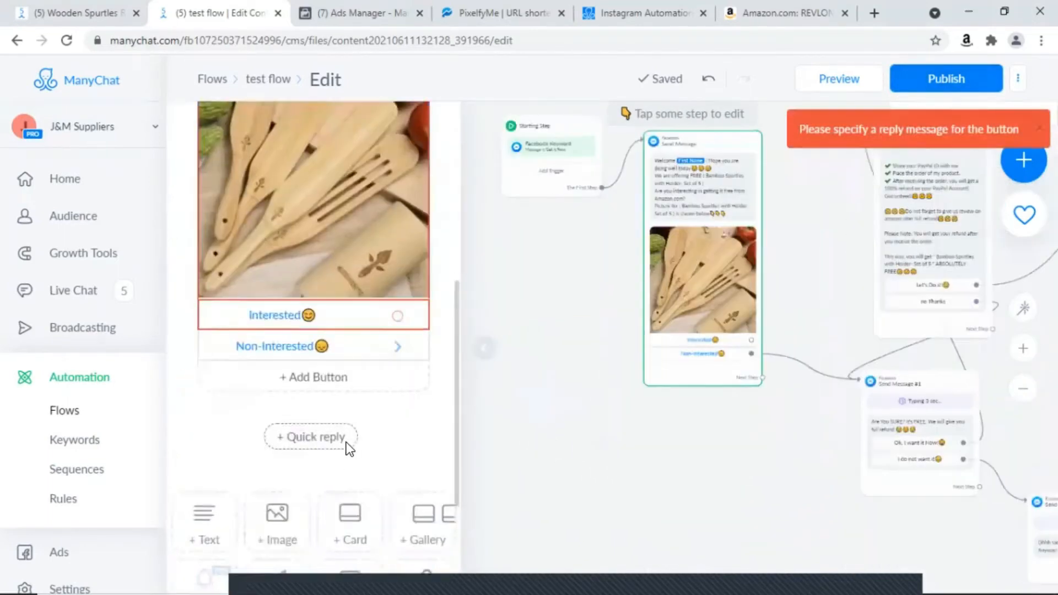
scroll(348, 440, up, 1)
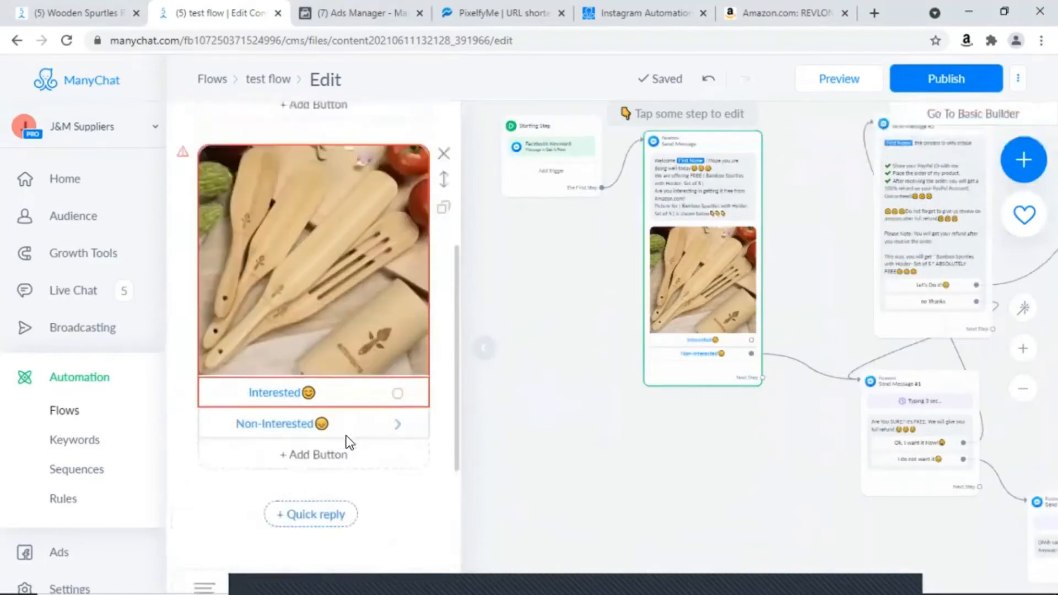
click(598, 435)
scroll(768, 340, up, 5)
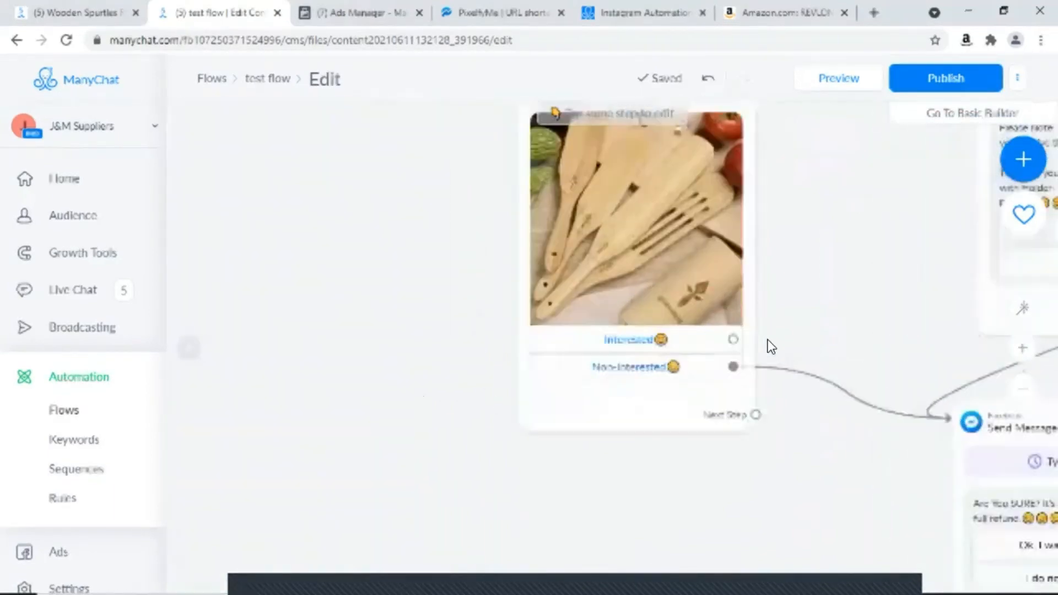
scroll(768, 340, down, 1)
drag(737, 339, 959, 248)
- Choose Purchased Product Email as the sequence in the first Actions step and publish the flow
click(951, 91)
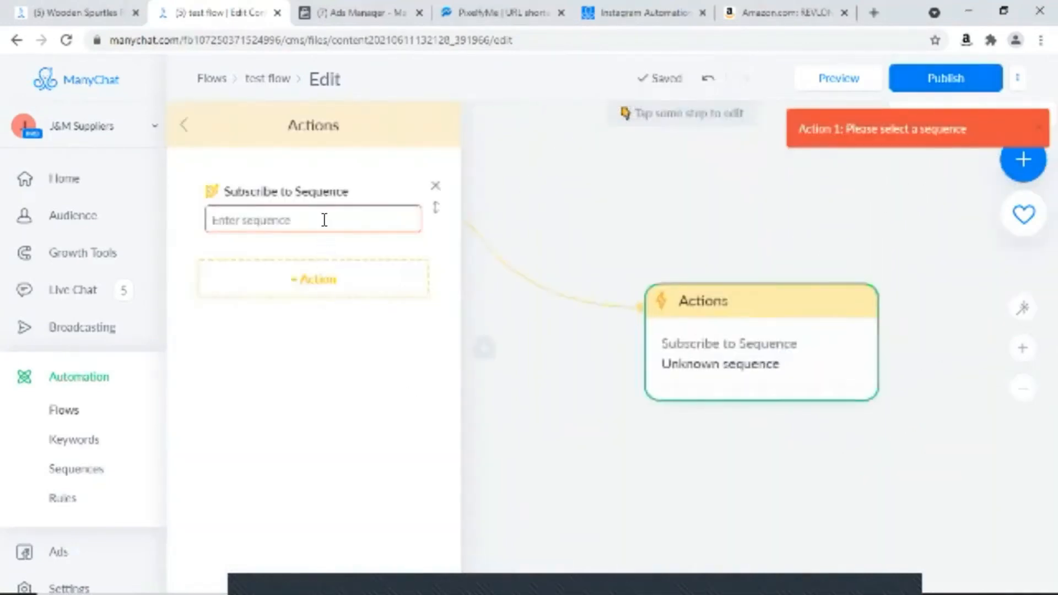
scroll(680, 438, down, 5)
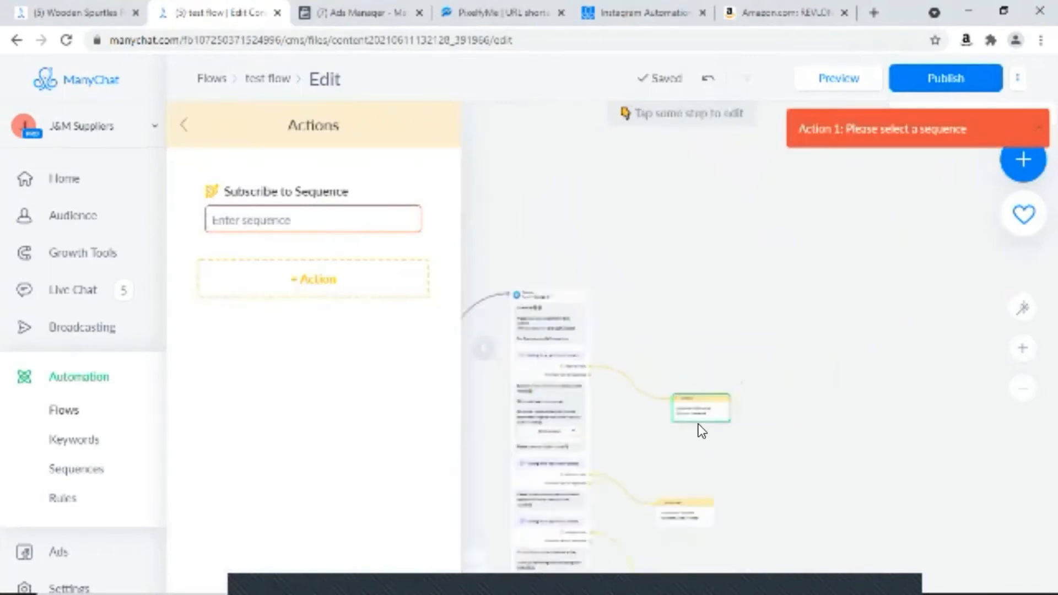
click(314, 221)
click(313, 252)
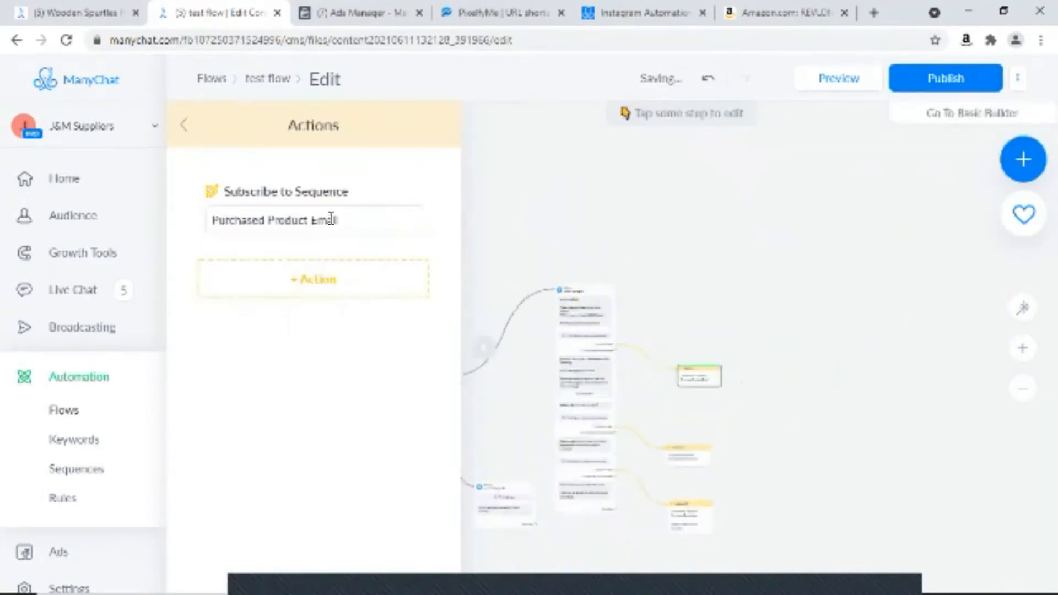
click(834, 356)
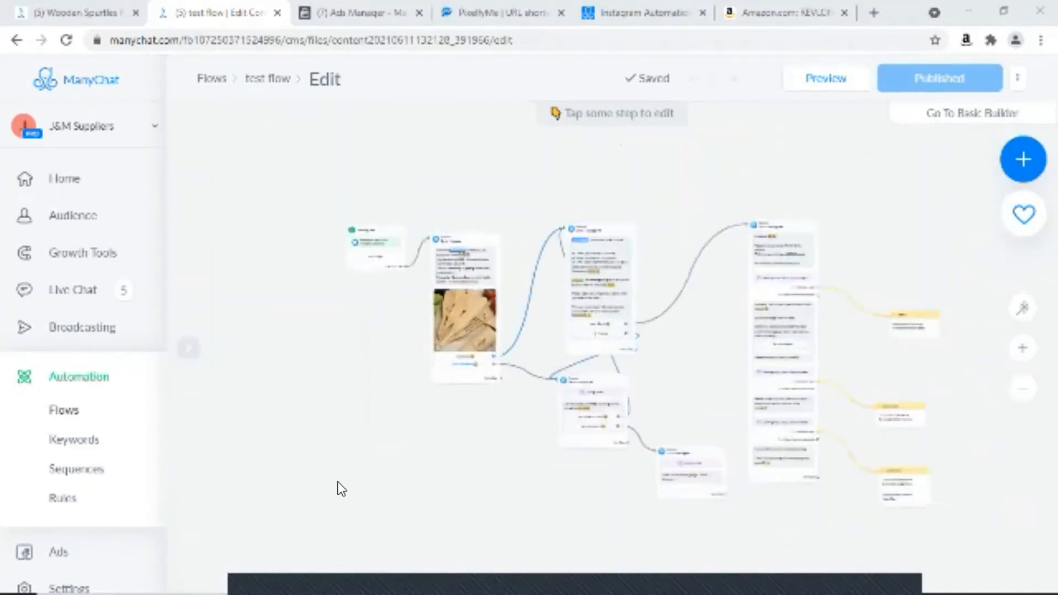
- Check the published flow's trigger and its "Get it Now" rule in the Keywords list
scroll(338, 481, down, 2)
scroll(503, 359, up, 2)
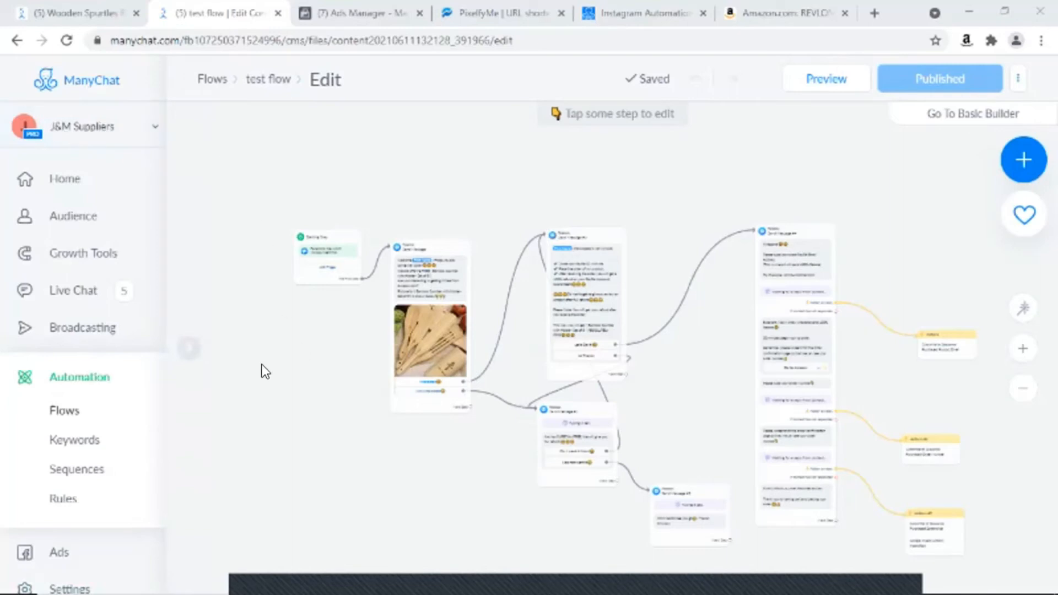
scroll(311, 368, up, 3)
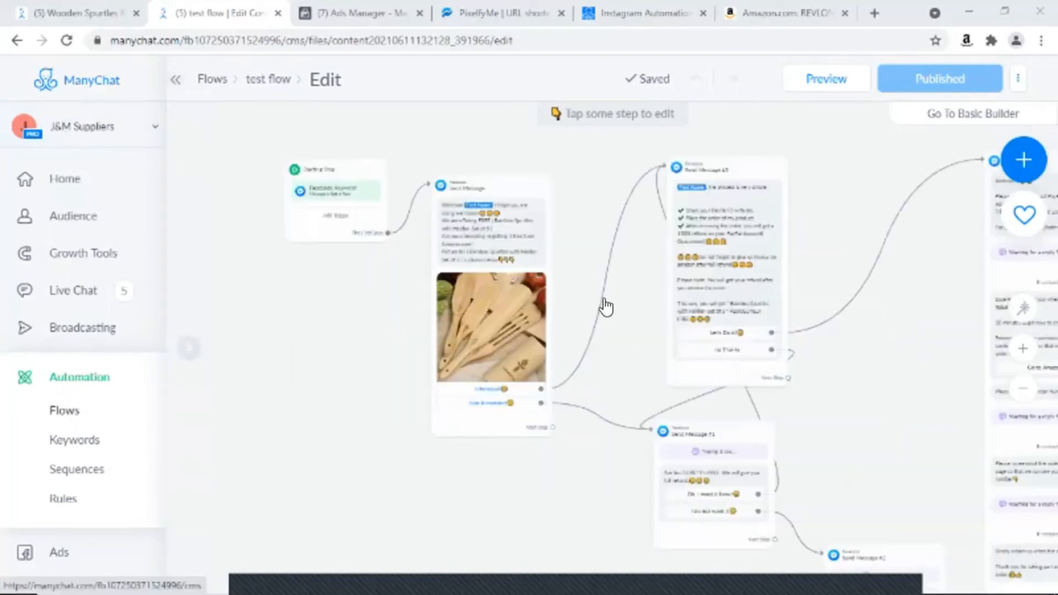
scroll(600, 331, down, 3)
scroll(448, 358, up, 5)
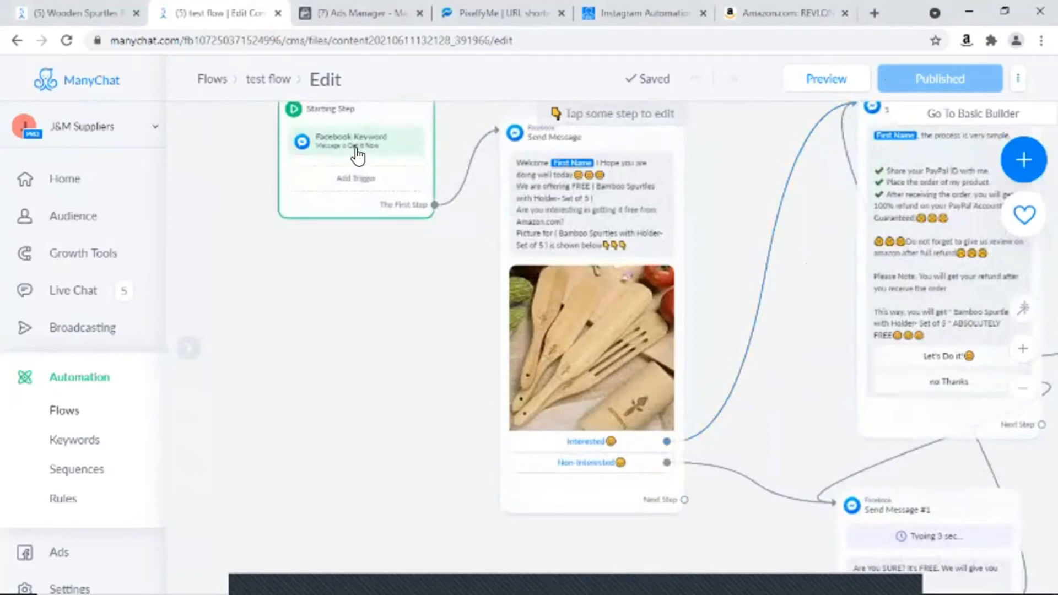
click(78, 436)
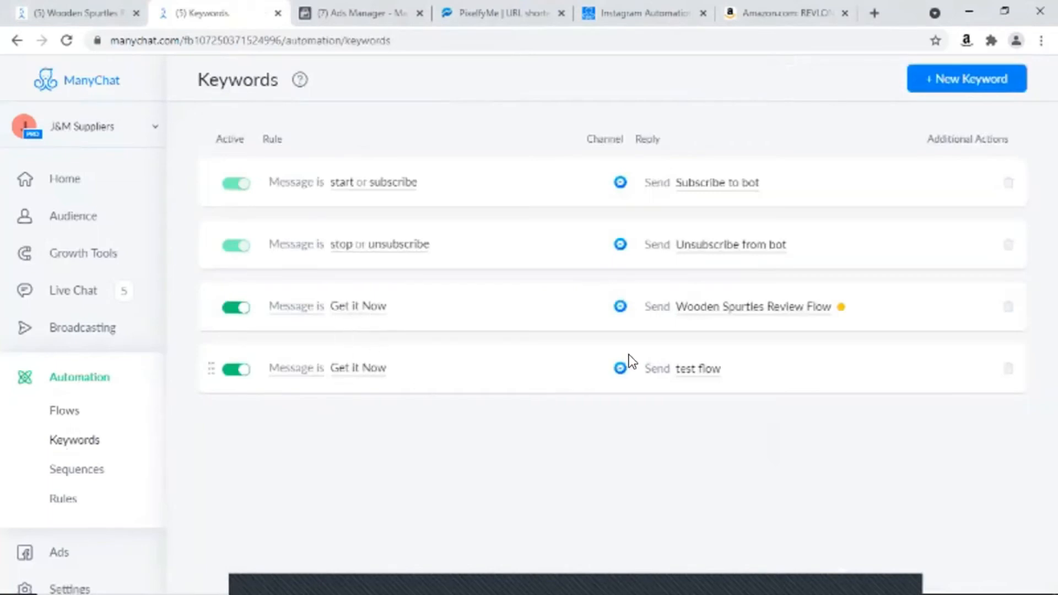
click(342, 367)
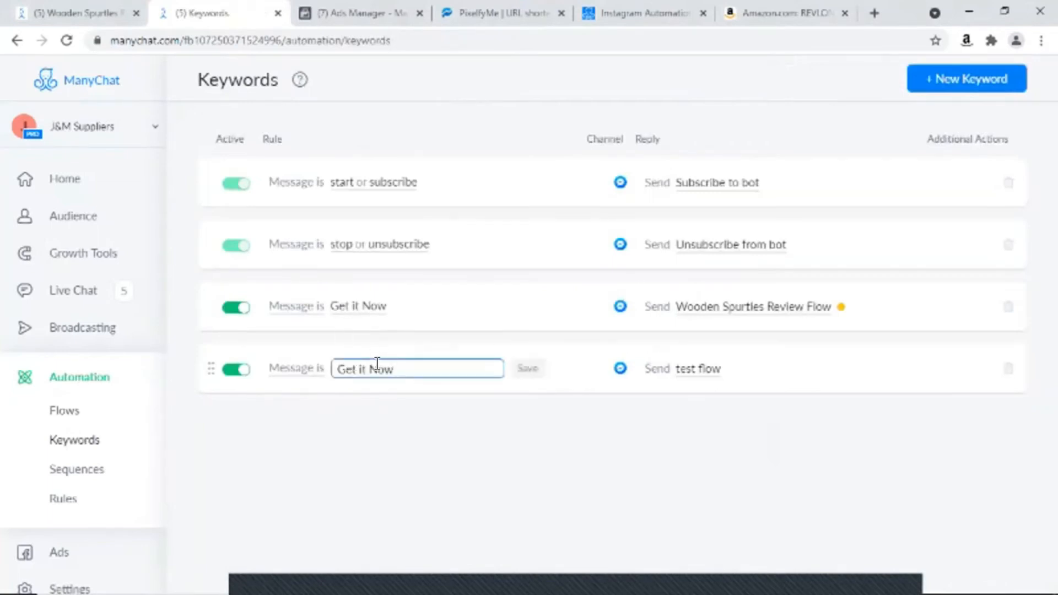
click(461, 411)
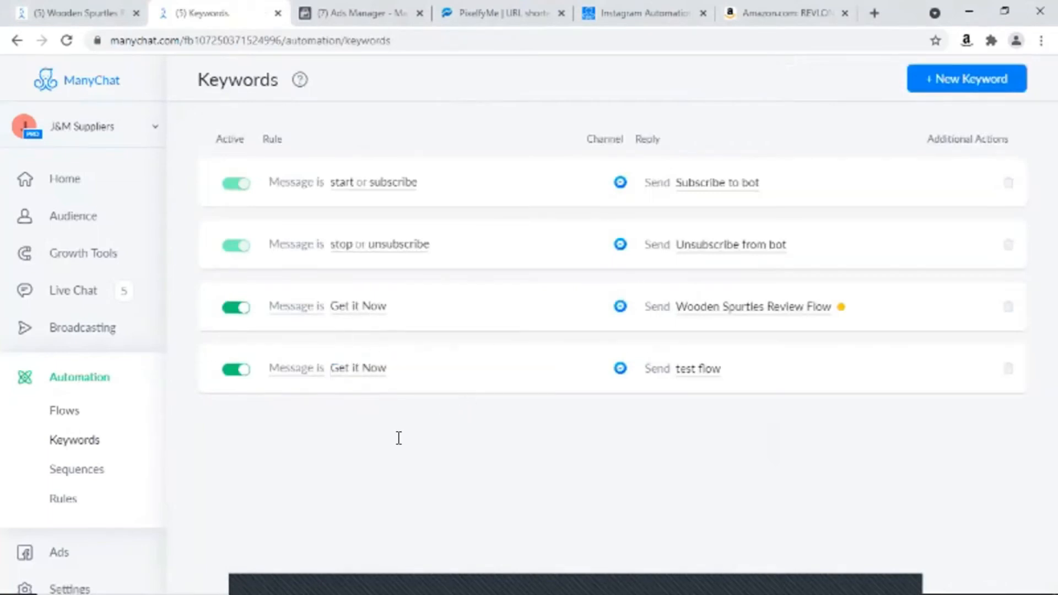
- Switch to Facebook Ads Manager and view the existing campaigns
click(378, 11)
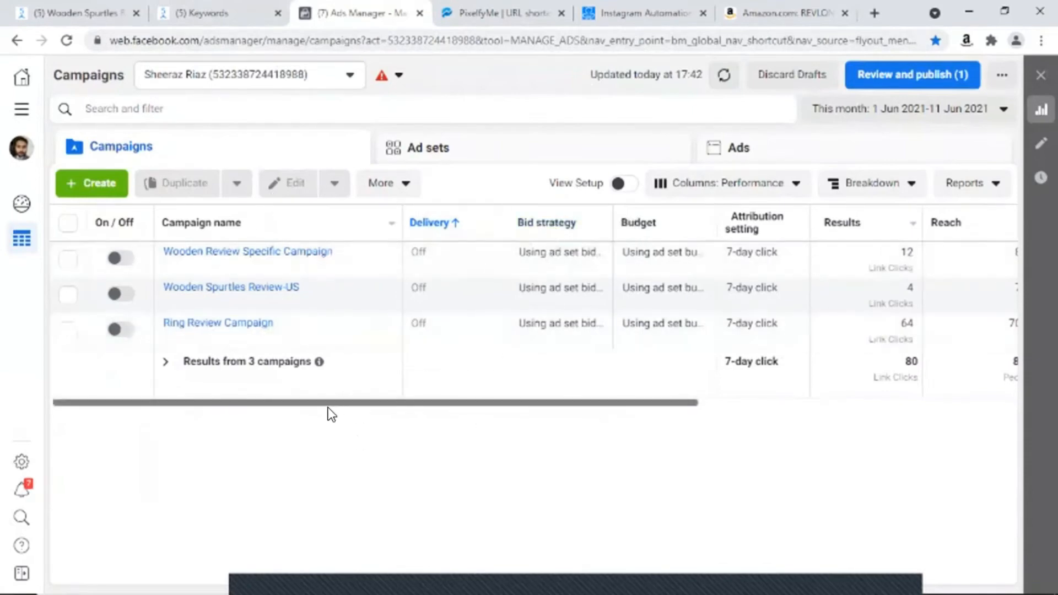
mouse_move(310, 406)
mouse_down()
mouse_move(525, 405)
mouse_move(297, 407)
mouse_up()
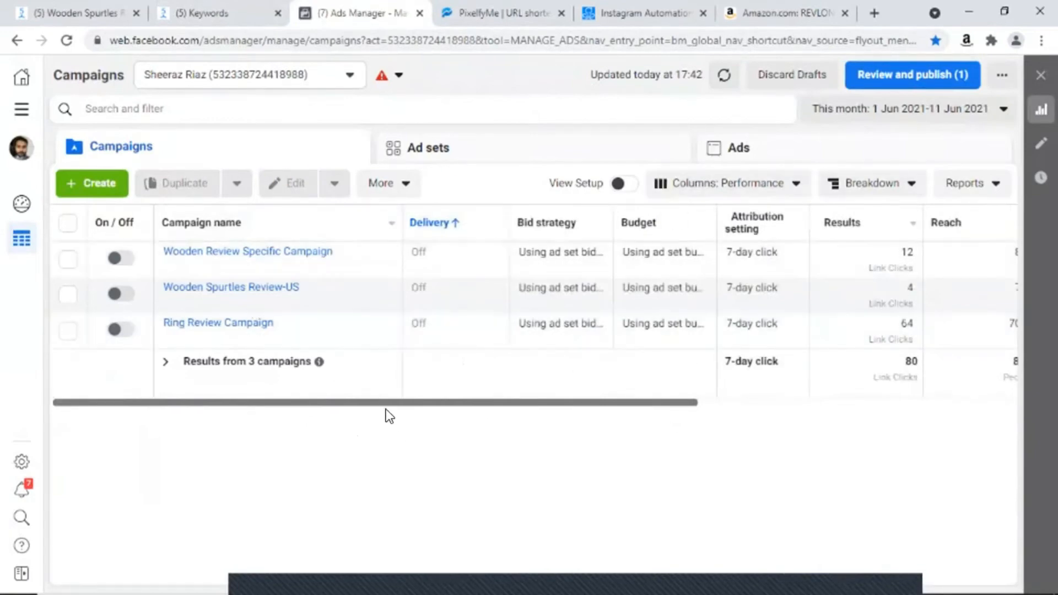
drag(460, 404, 360, 420)
click(96, 190)
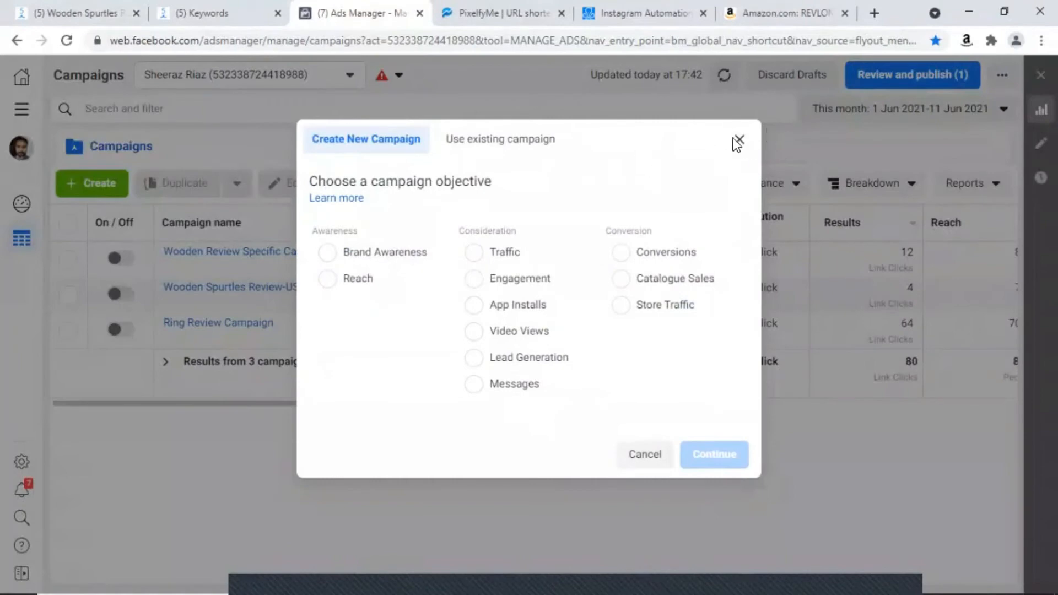
drag(636, 159, 744, 142)
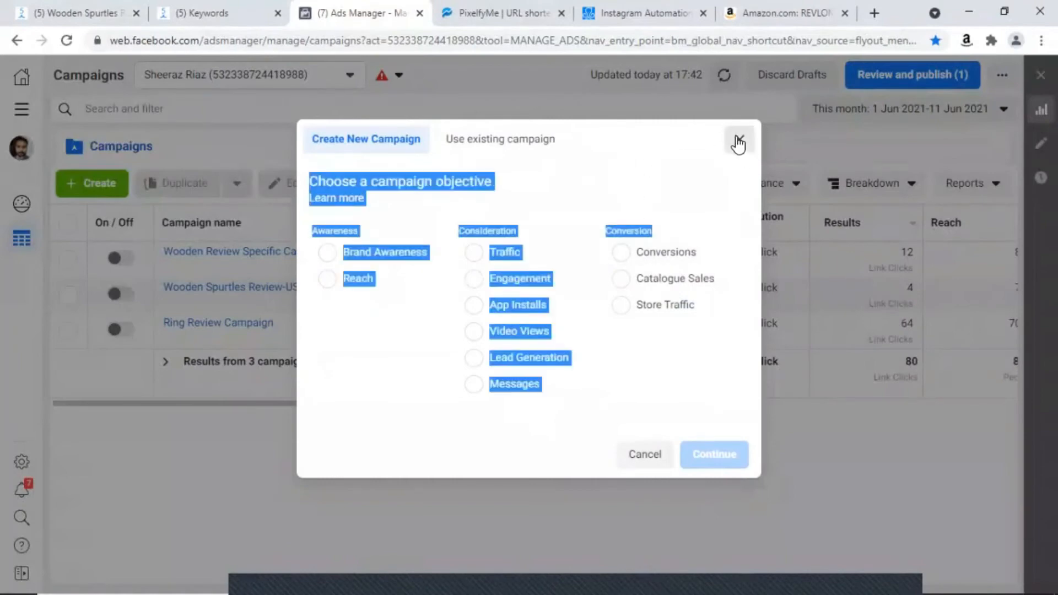
click(738, 140)
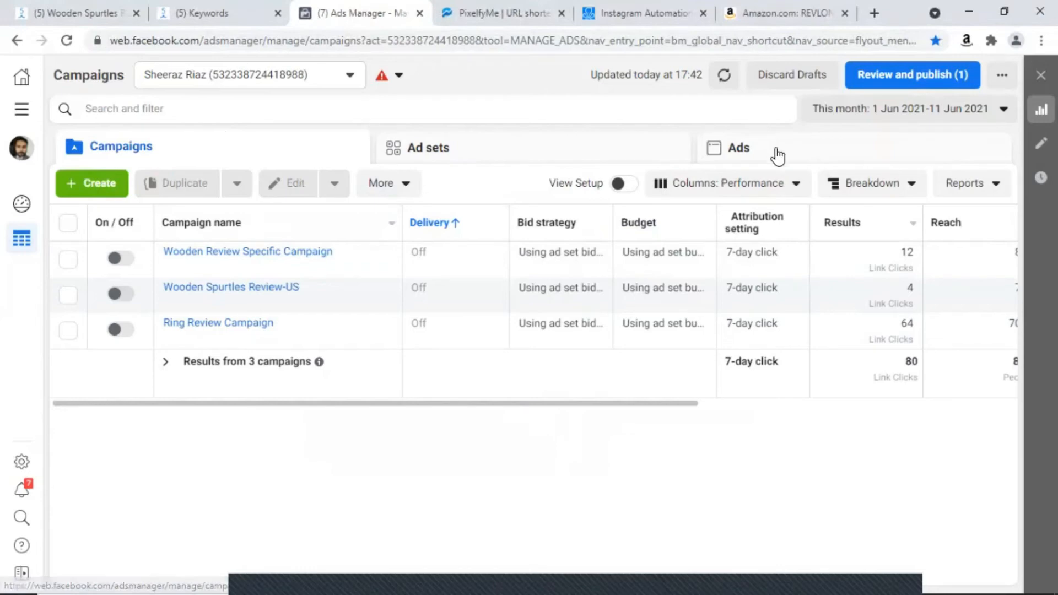
- Start a new campaign with the Traffic objective and name it Test Campaign
click(61, 188)
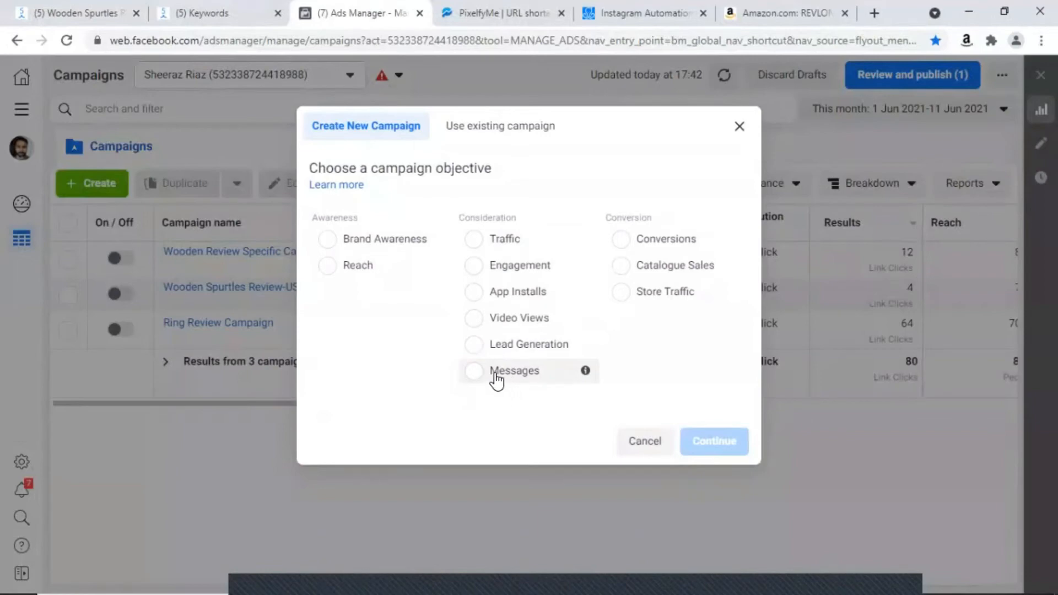
click(475, 242)
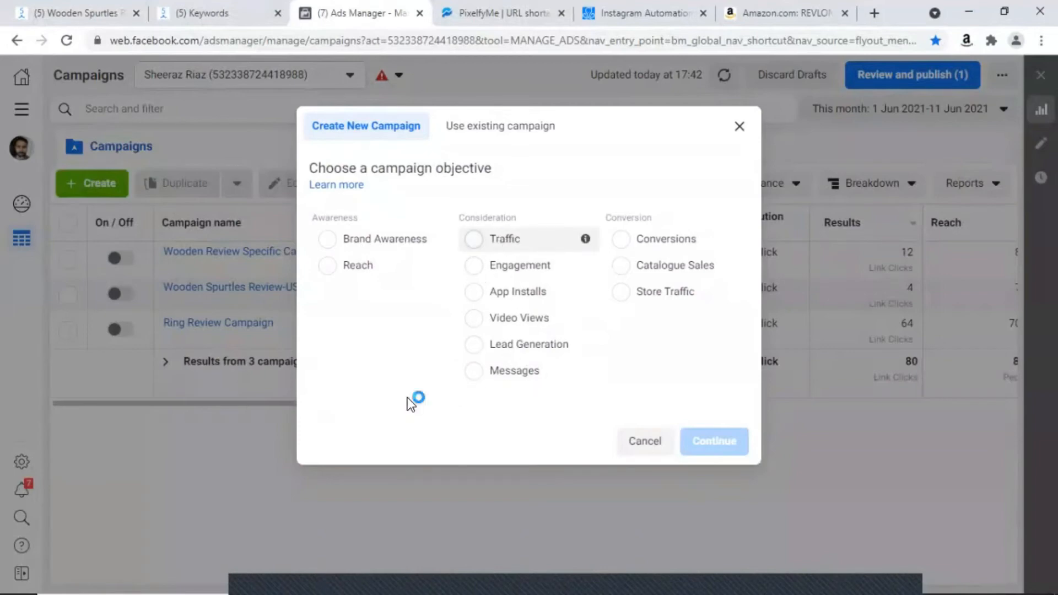
scroll(601, 413, down, 1)
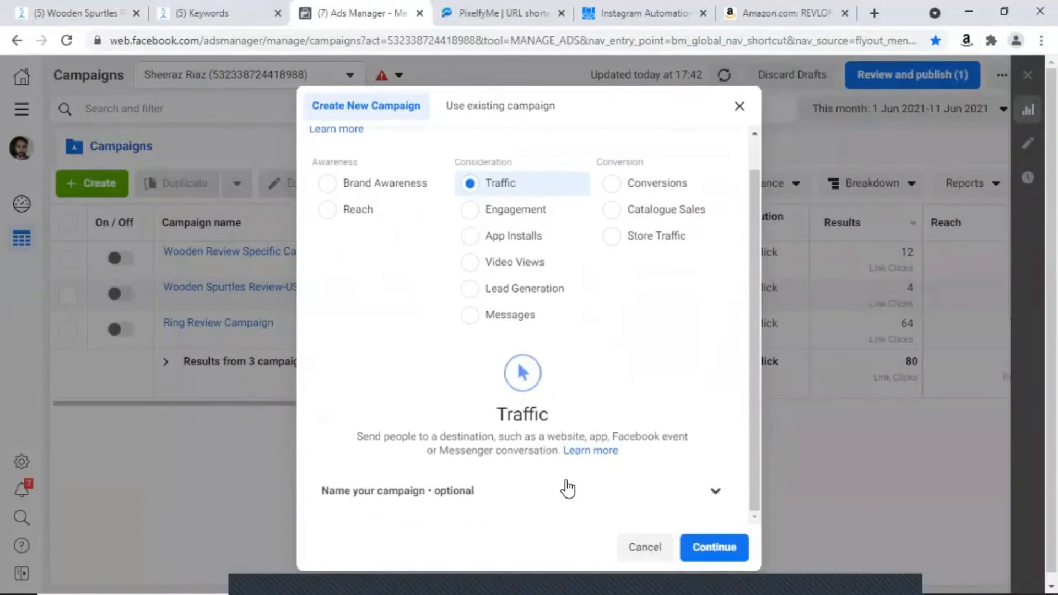
click(711, 491)
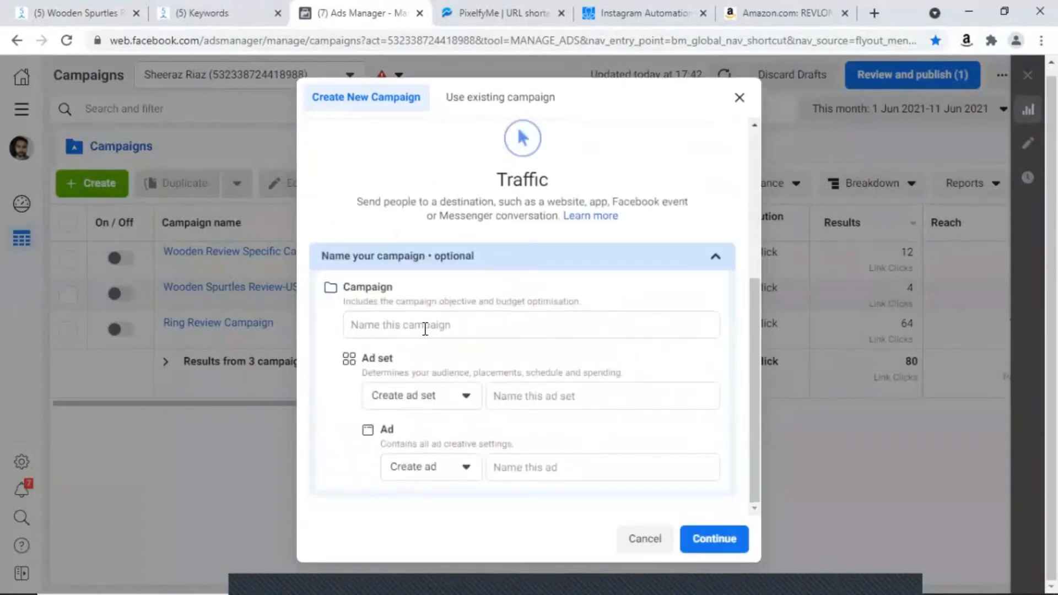
click(424, 327)
text(T)
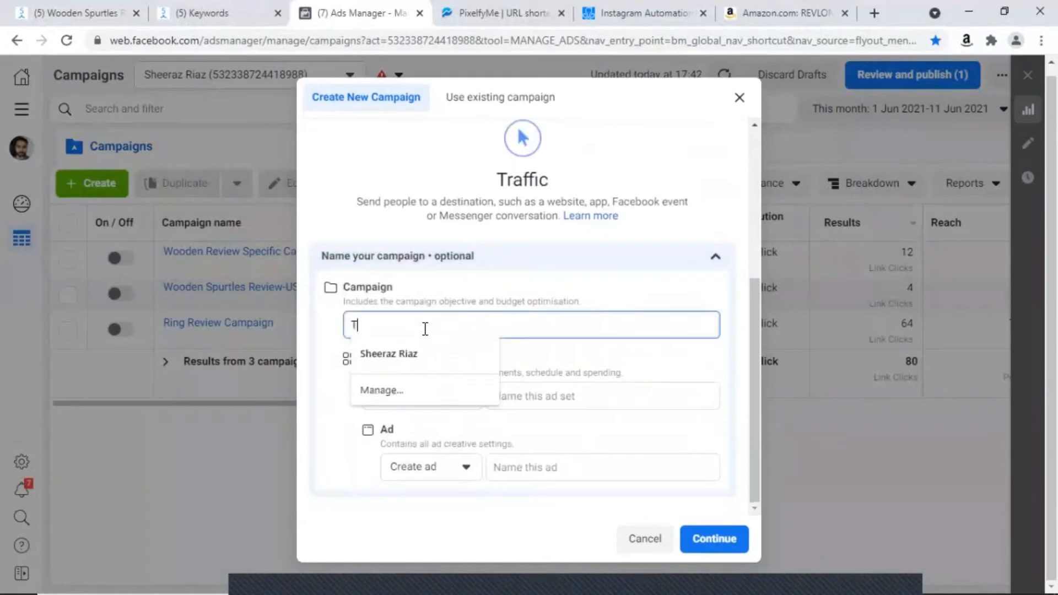
text(est Cam)
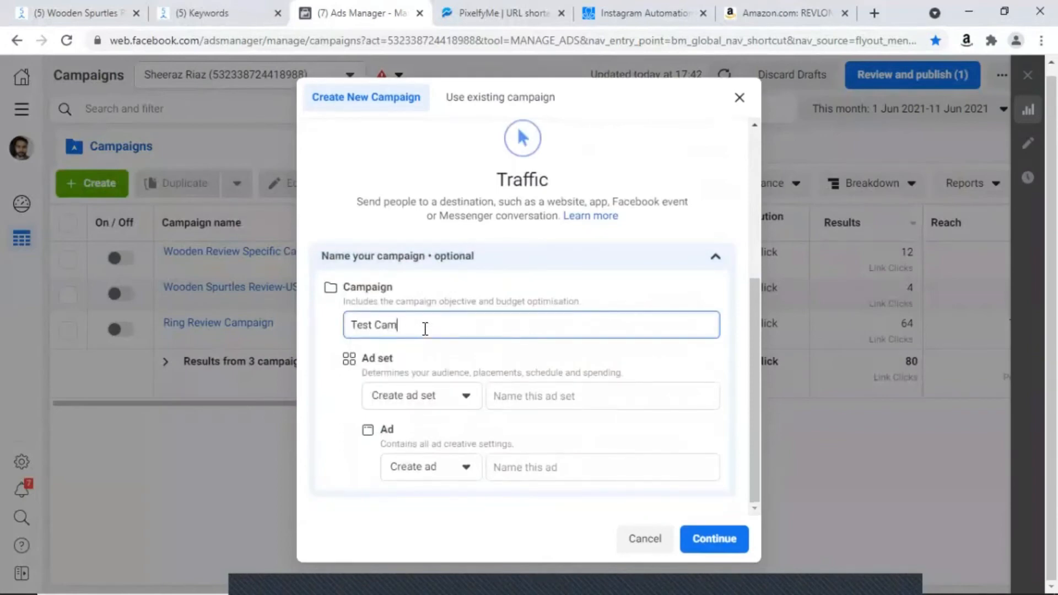
text(paign)
- Name the ad set Test Ad set and the ad Test Ad, and create the campaign draft
click(524, 398)
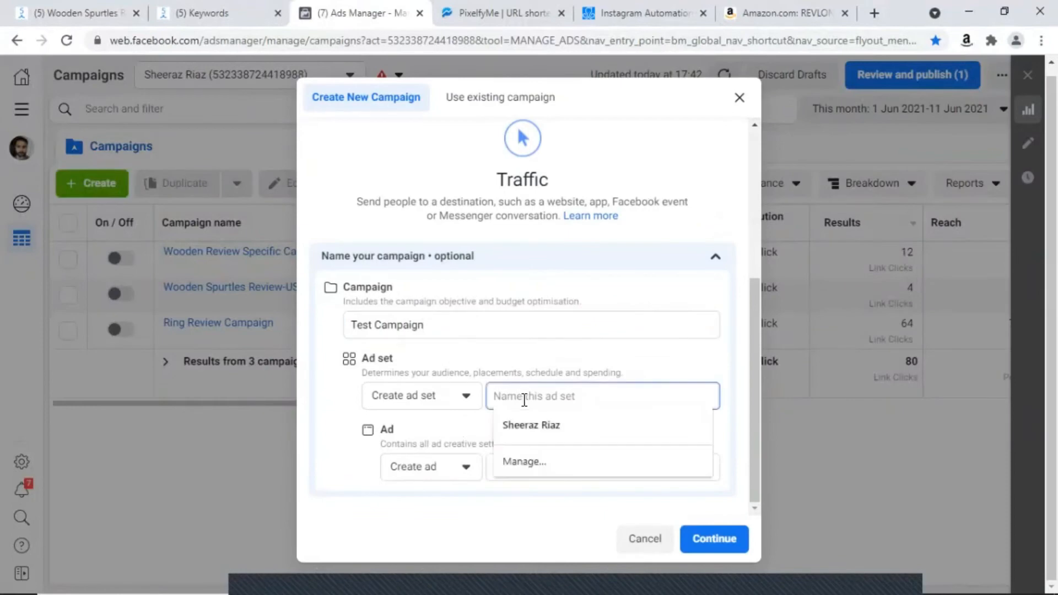
text(Test )
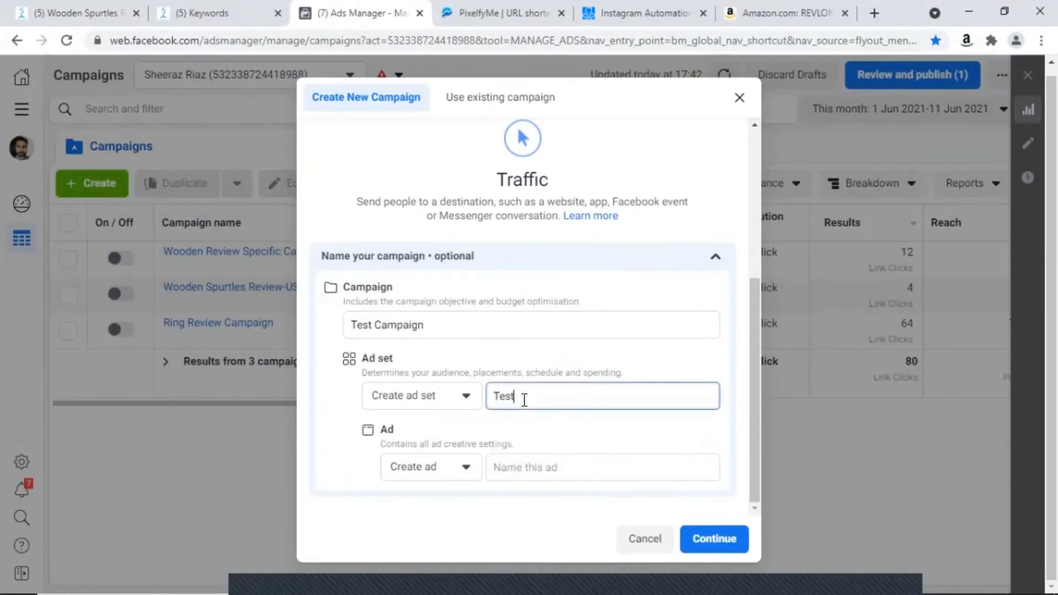
text(Ad set)
click(559, 466)
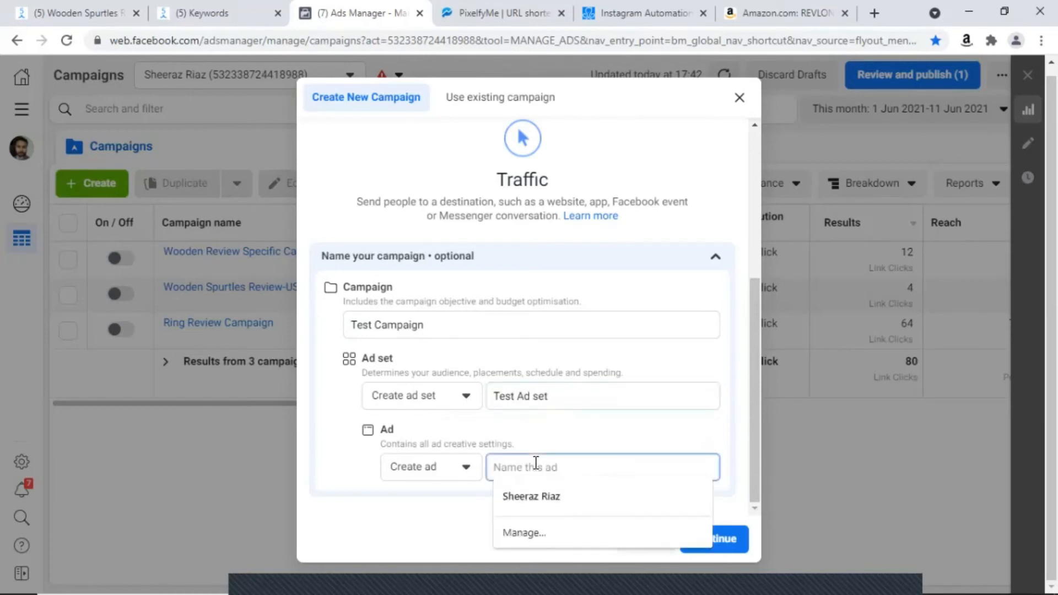
text(Test Ad)
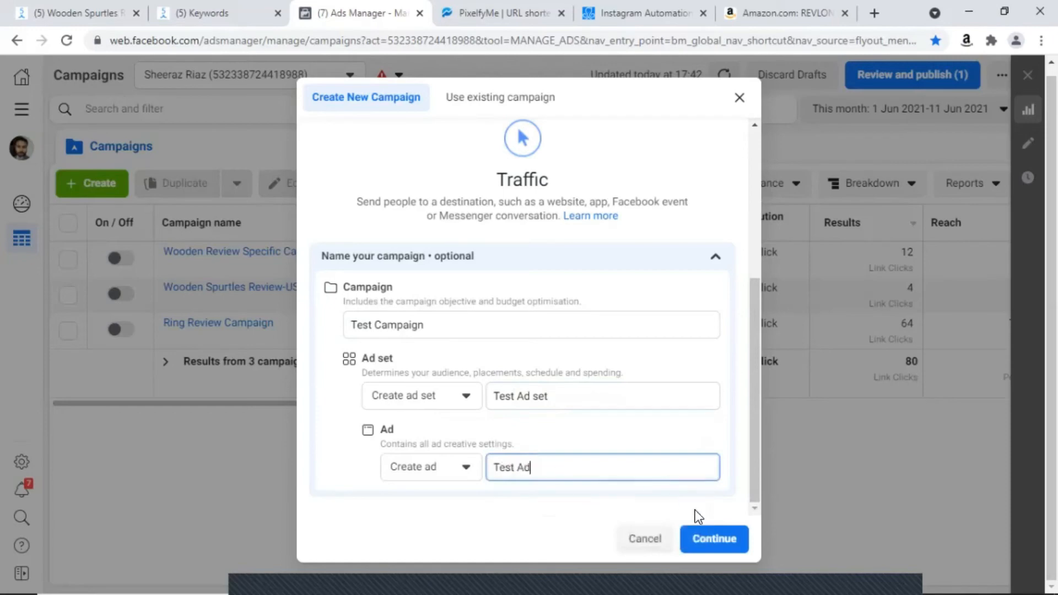
click(715, 539)
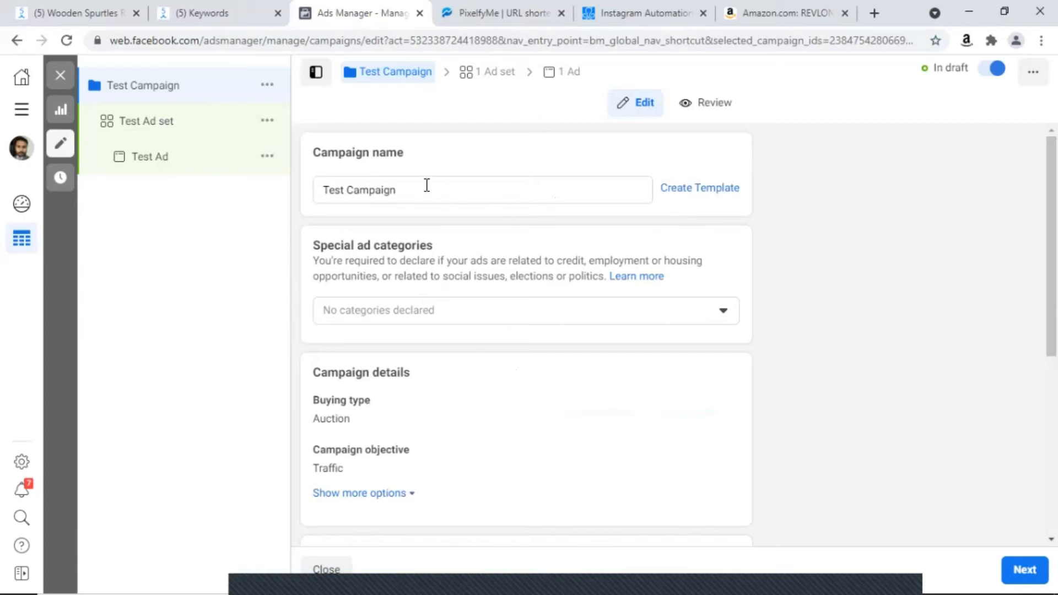
- Continue past the campaign settings to the ad set and choose Messenger as its traffic destination
scroll(525, 333, down, 2)
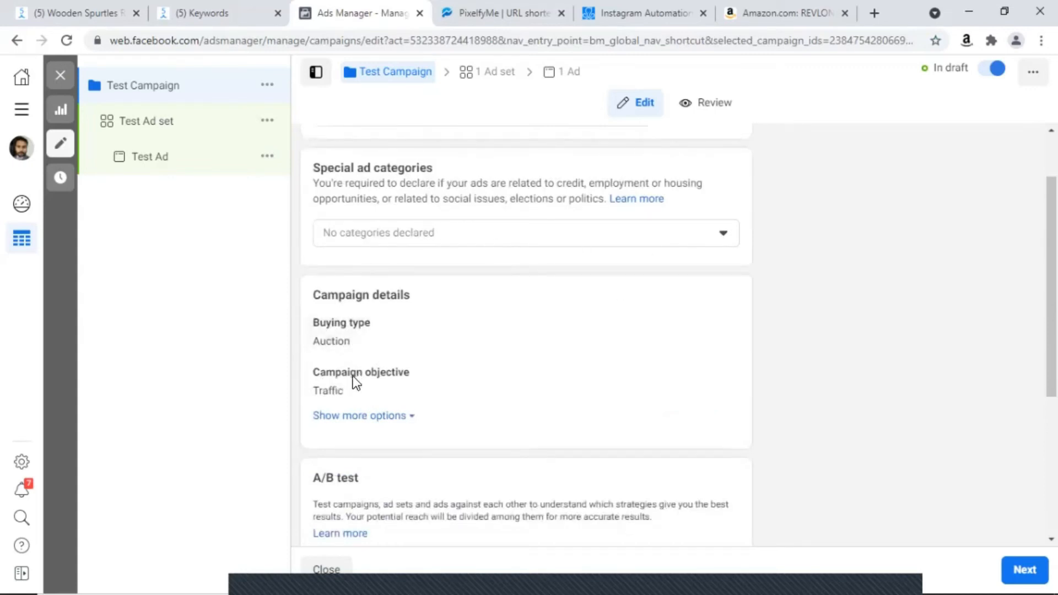
scroll(475, 408, down, 4)
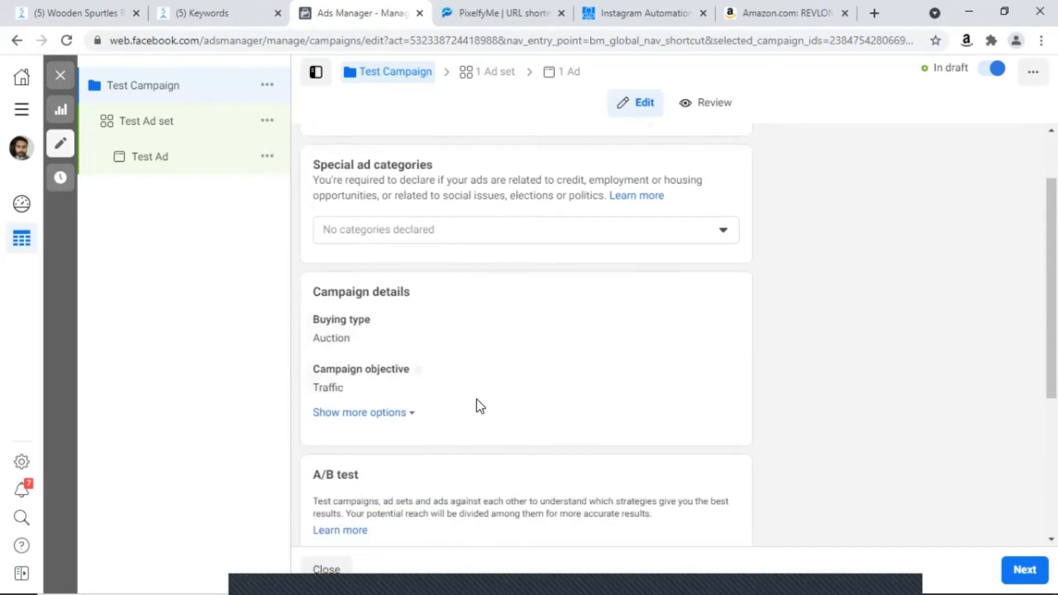
scroll(583, 466, down, 1)
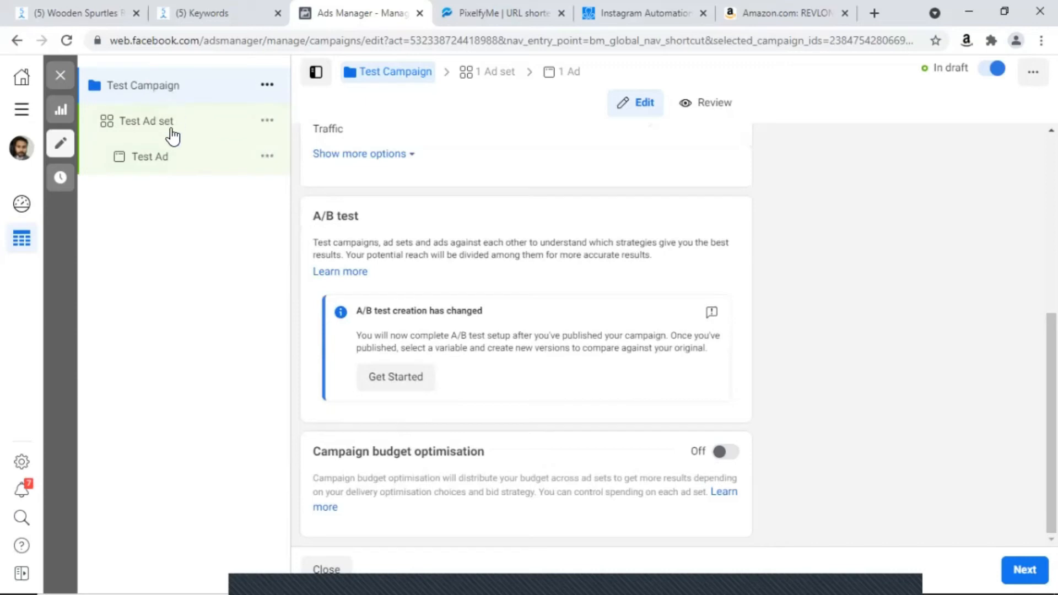
scroll(571, 415, up, 5)
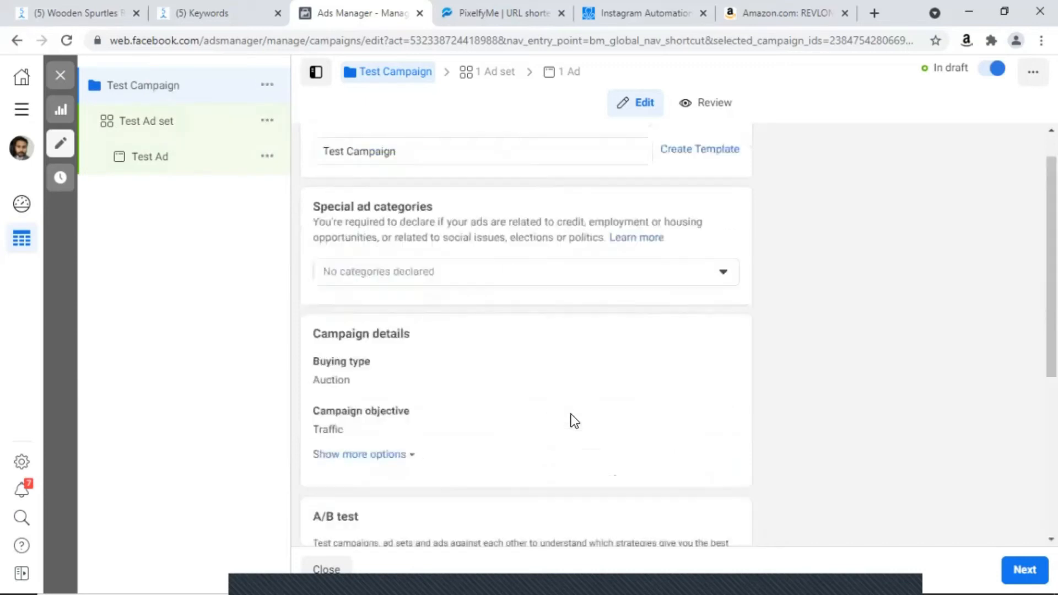
scroll(714, 439, down, 4)
scroll(714, 439, down, 2)
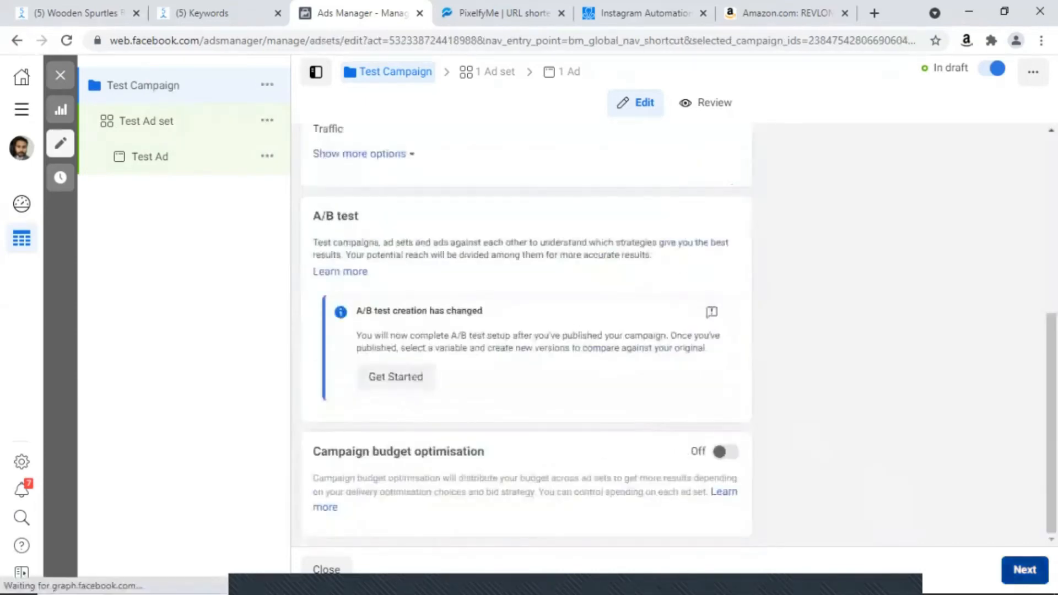
click(1025, 569)
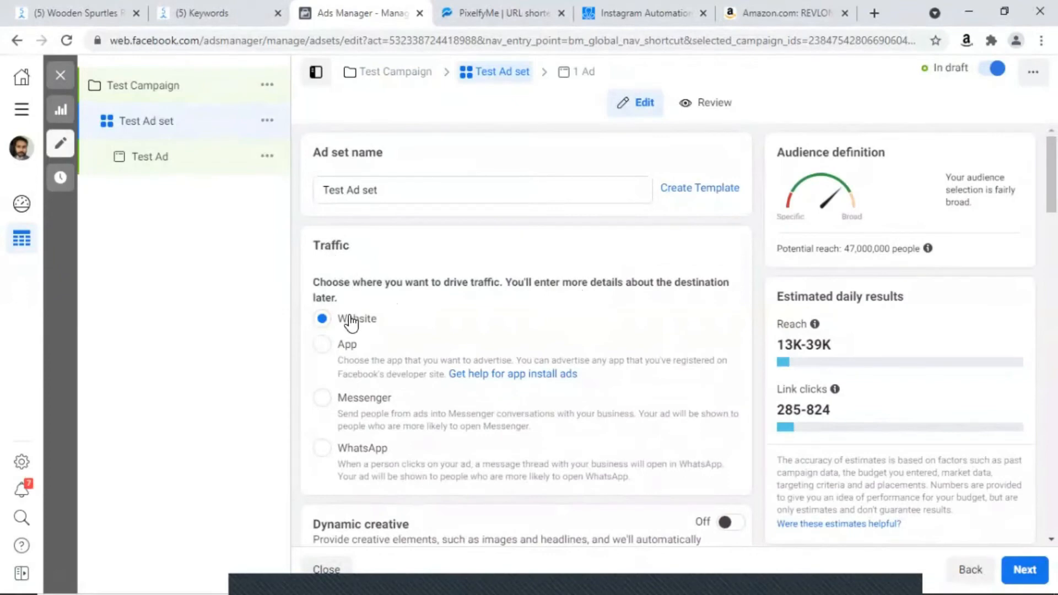
click(322, 398)
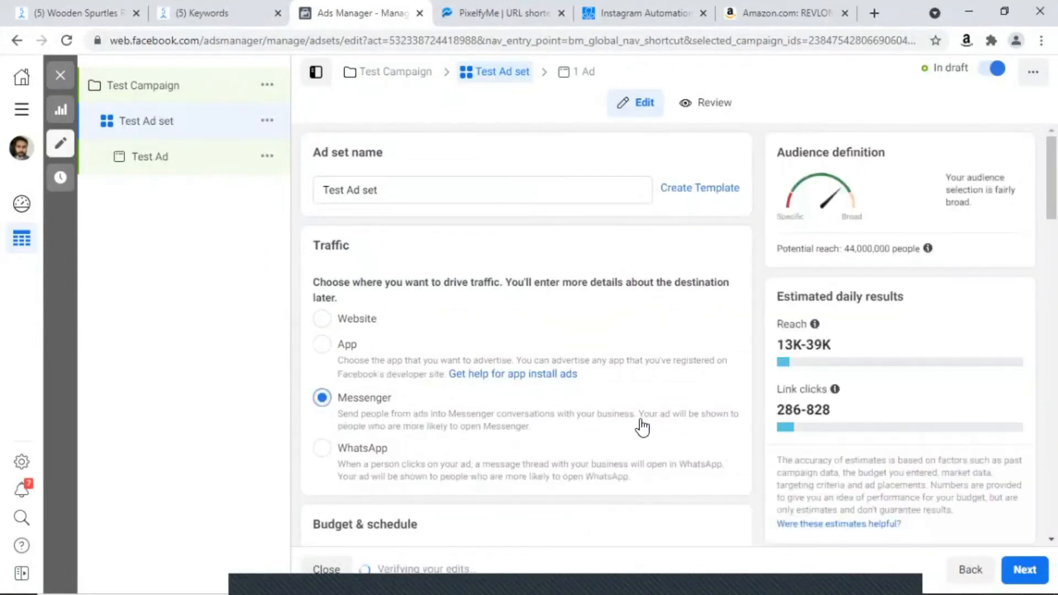
- Set the ad set's daily budget to Rs2,000.00
scroll(639, 425, down, 4)
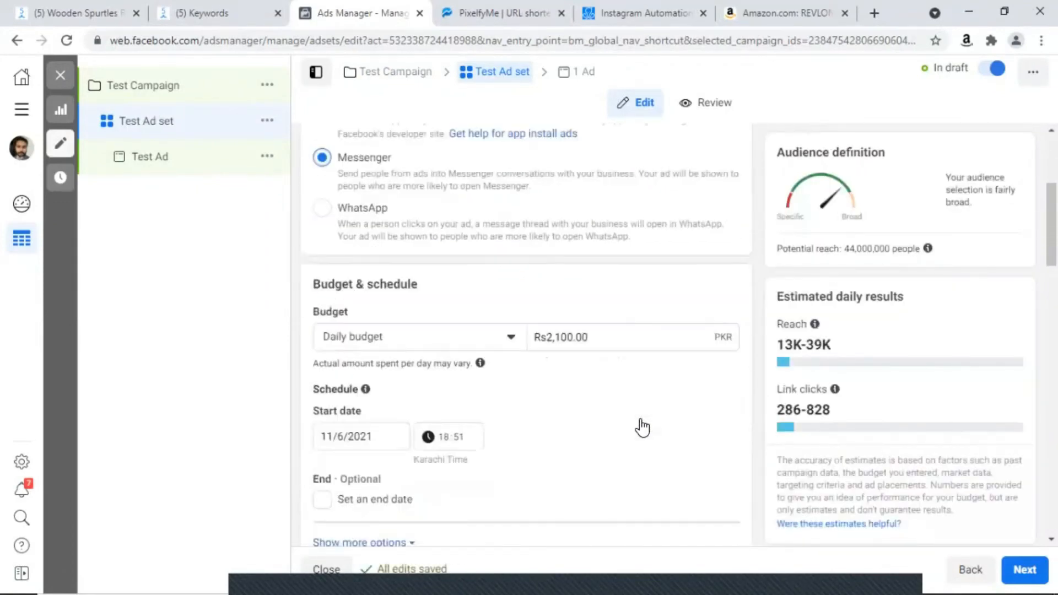
scroll(490, 297, down, 1)
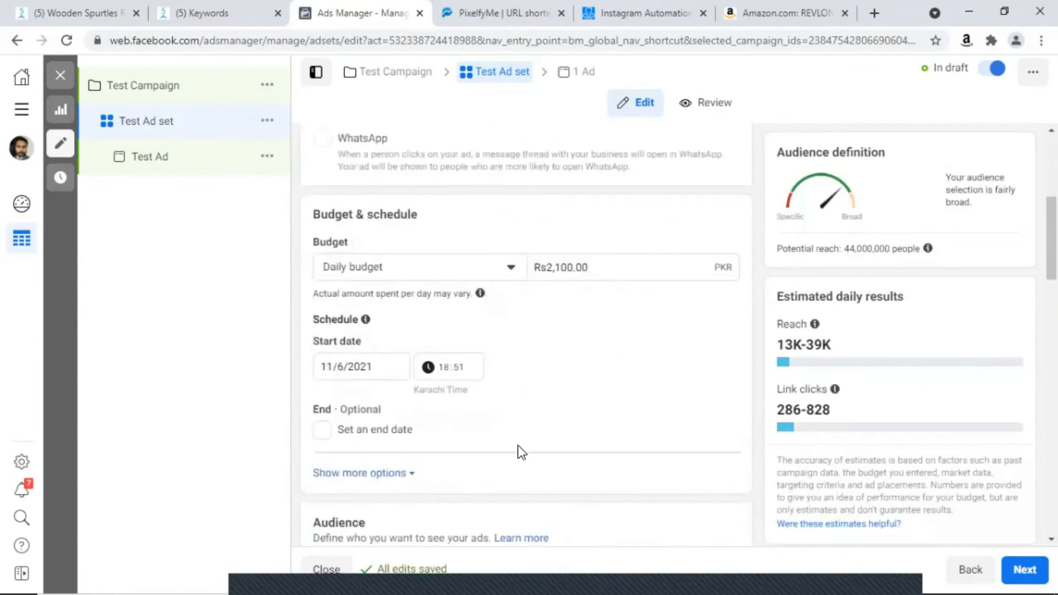
scroll(521, 445, down, 1)
scroll(567, 432, down, 3)
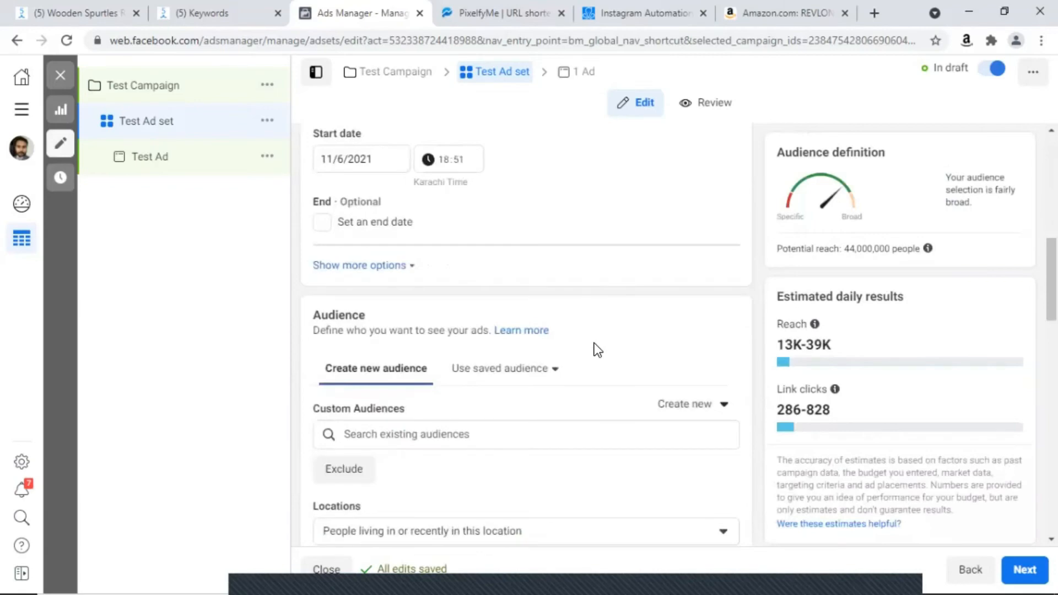
scroll(594, 343, up, 10)
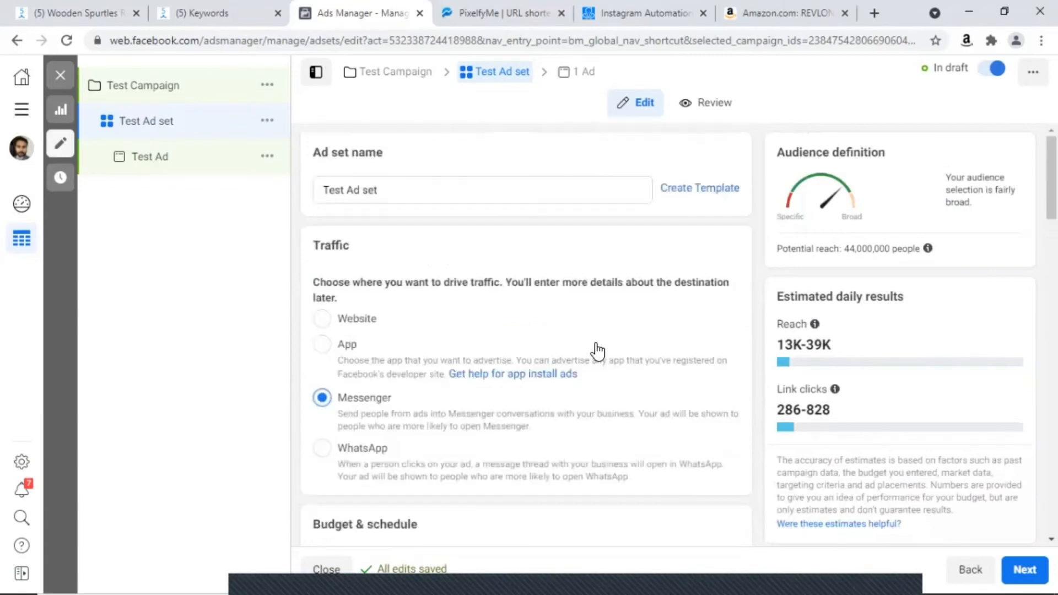
scroll(597, 350, down, 5)
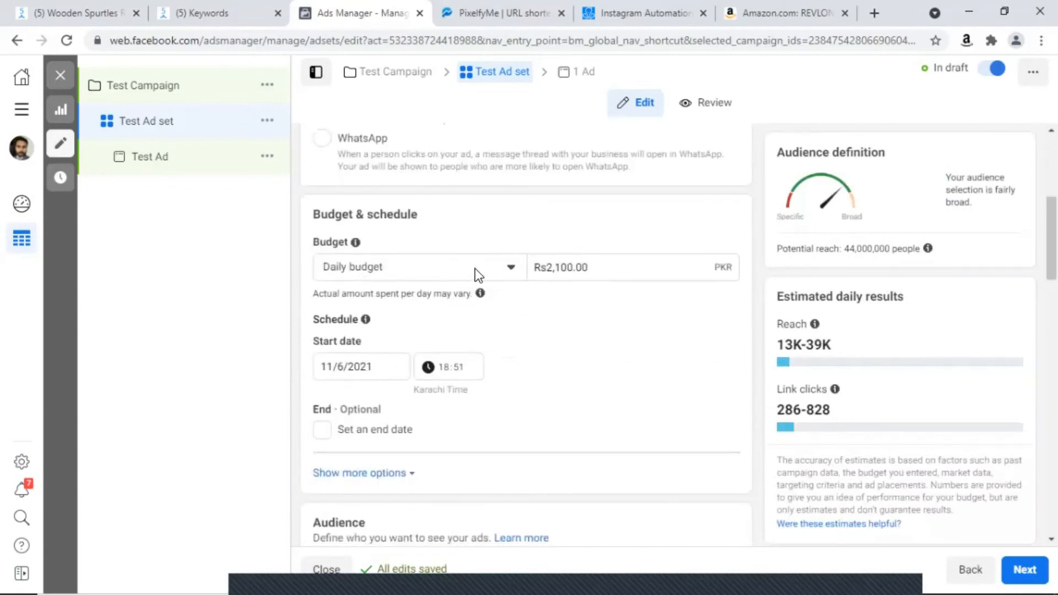
click(511, 266)
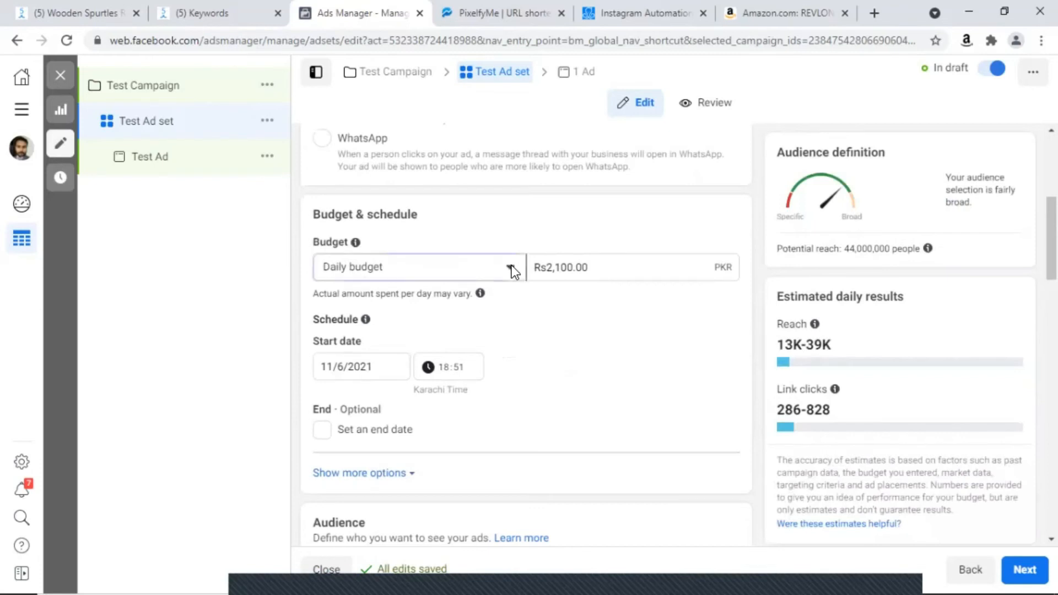
click(511, 265)
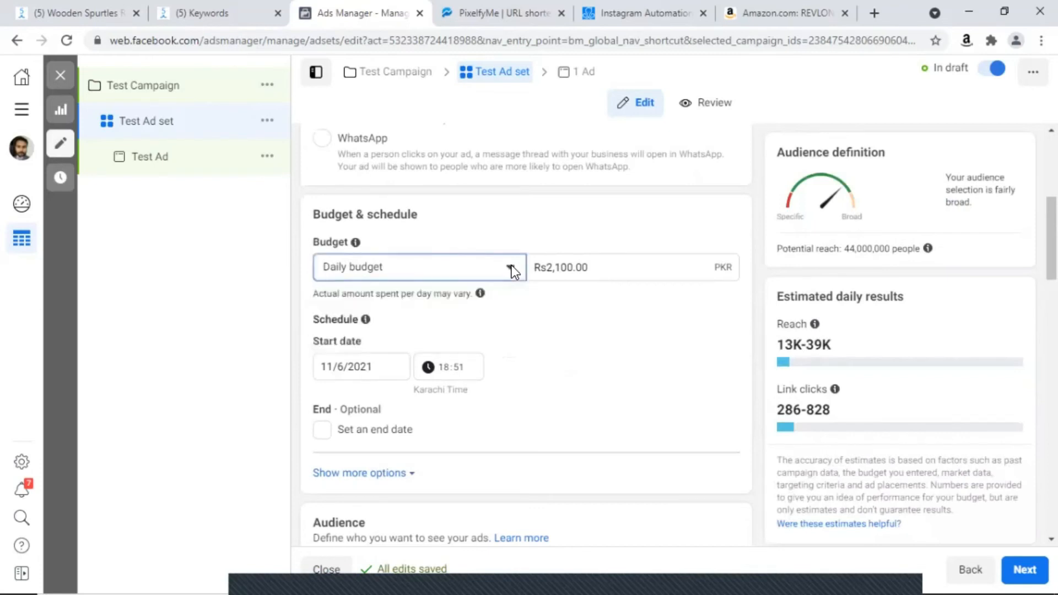
click(571, 267)
click(572, 266)
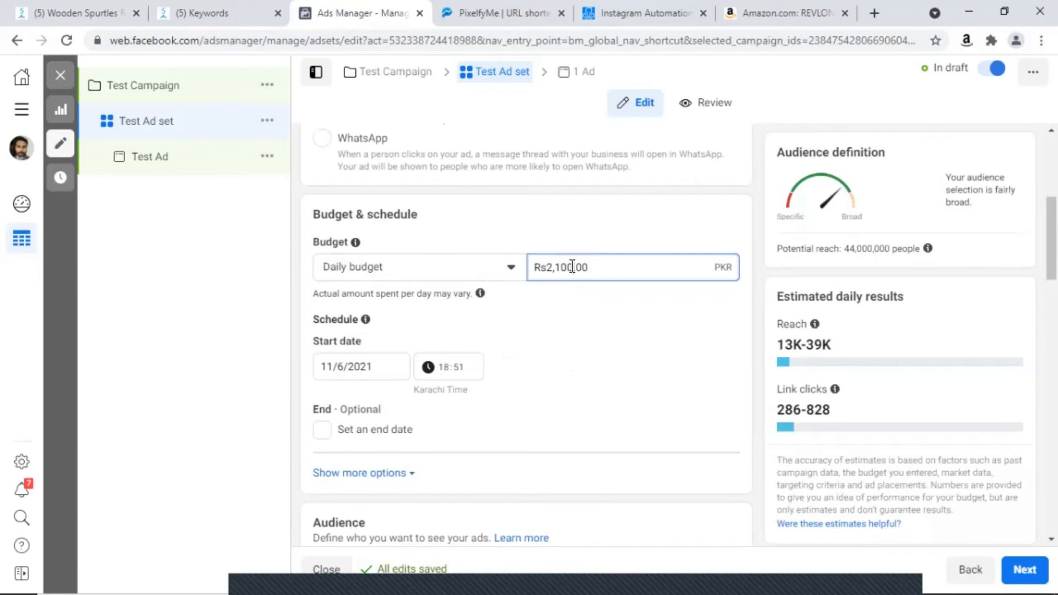
key(BackSpace)
key(BackSpace)
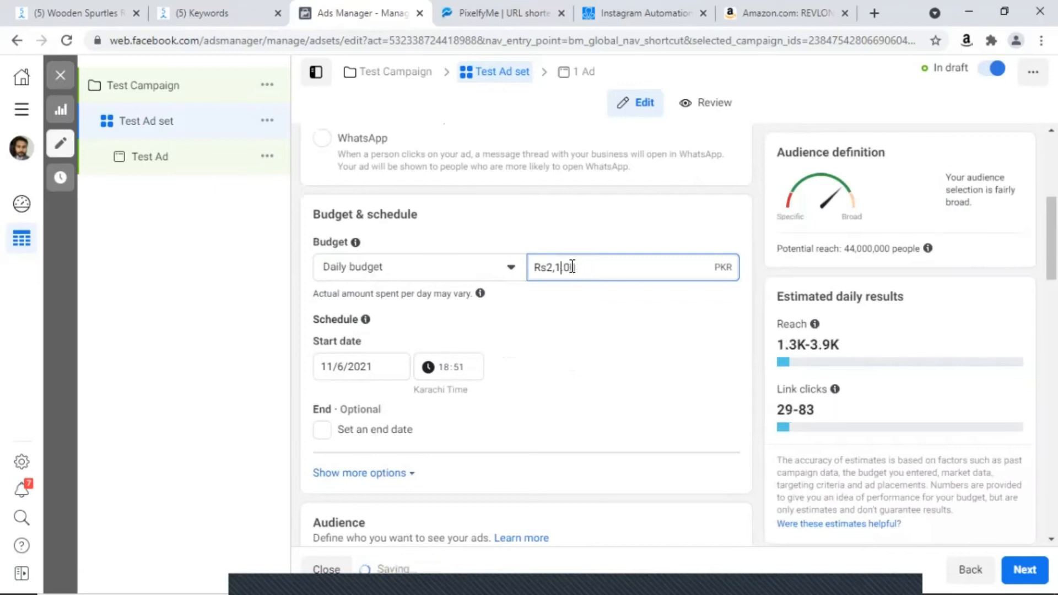
key(BackSpace)
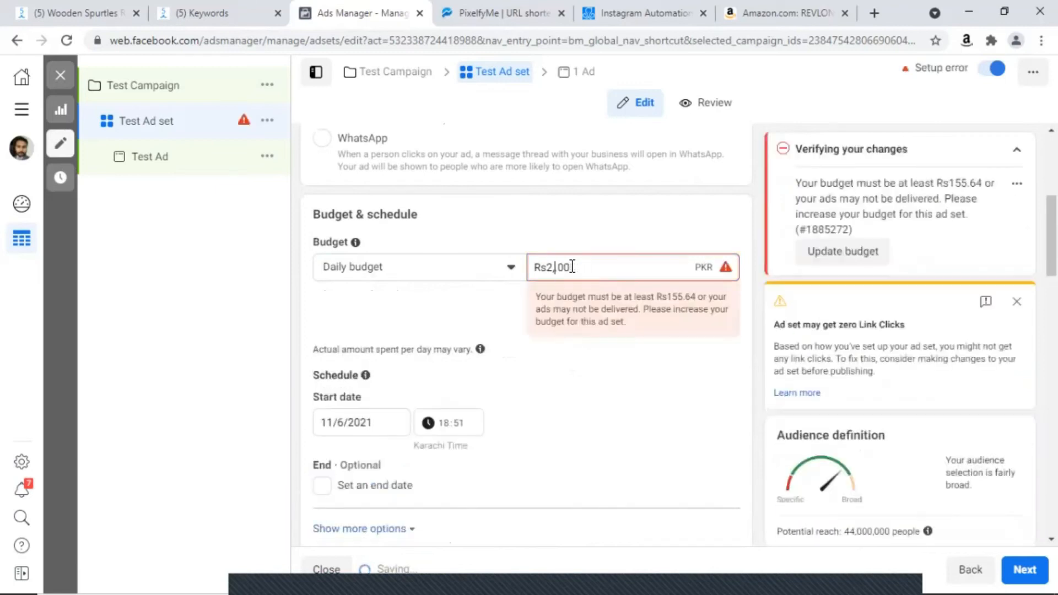
text(00)
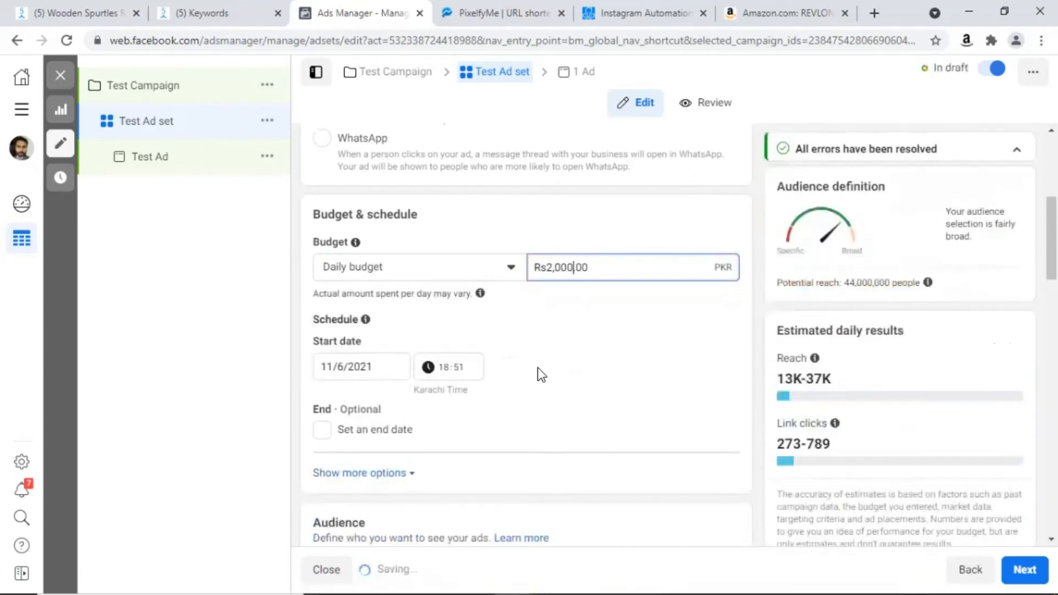
- Schedule the ad set to start on 14/6/2021 and enable an end date of 24/6/2021
click(332, 366)
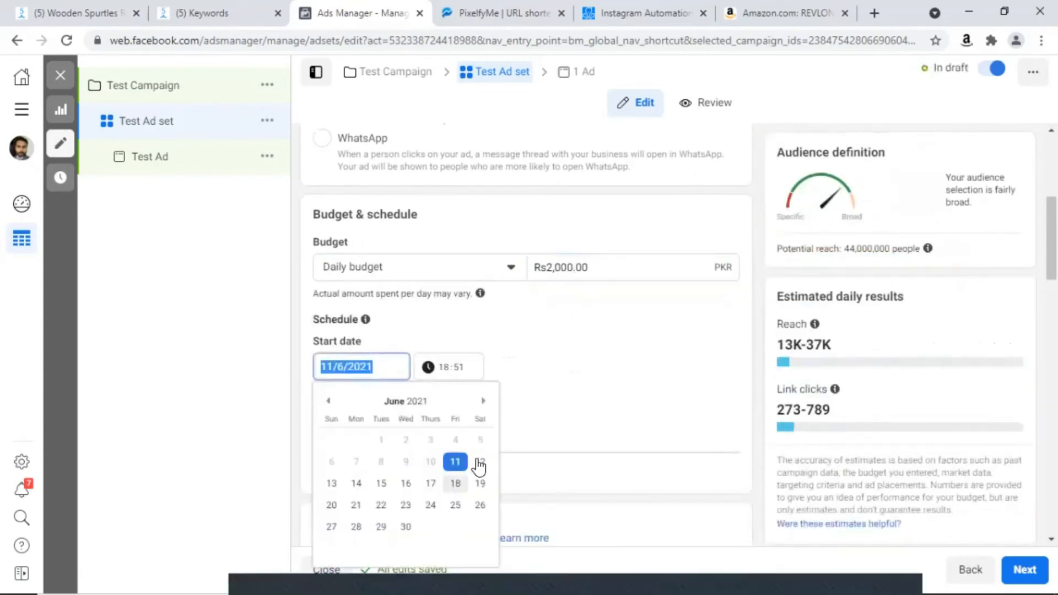
click(356, 484)
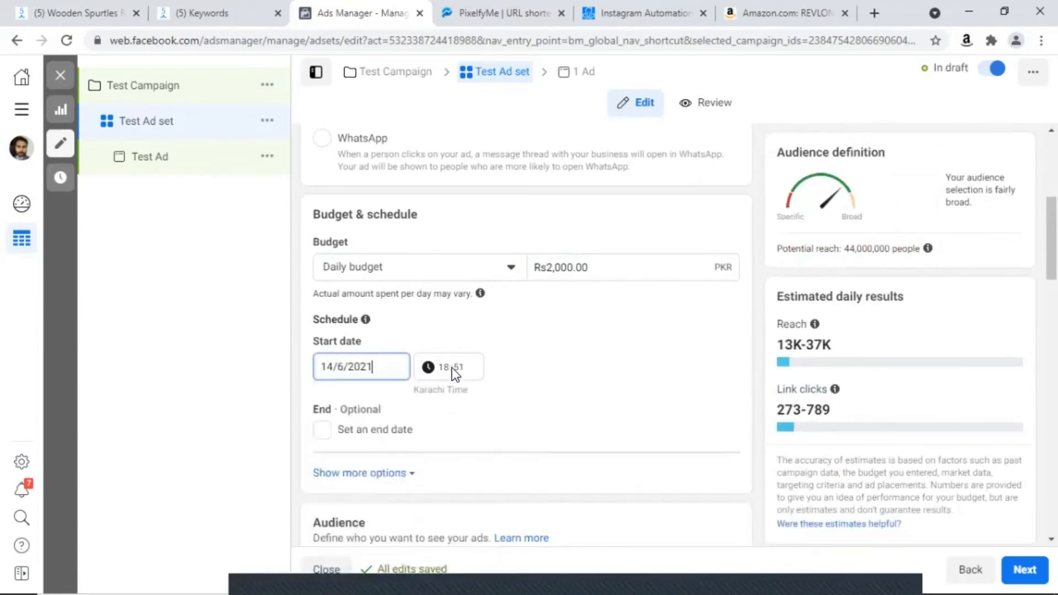
click(322, 430)
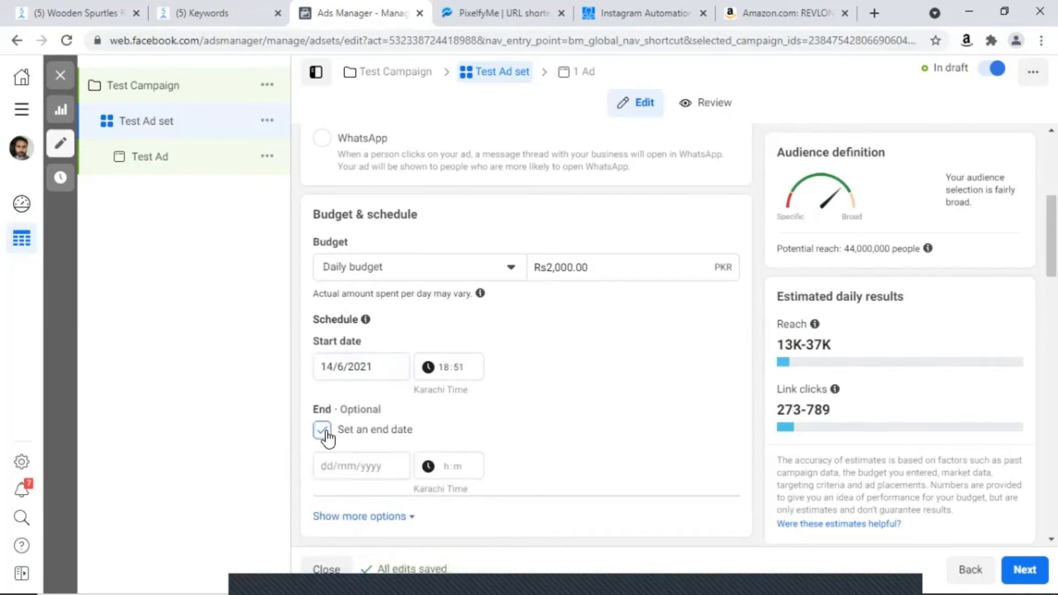
click(331, 463)
click(430, 388)
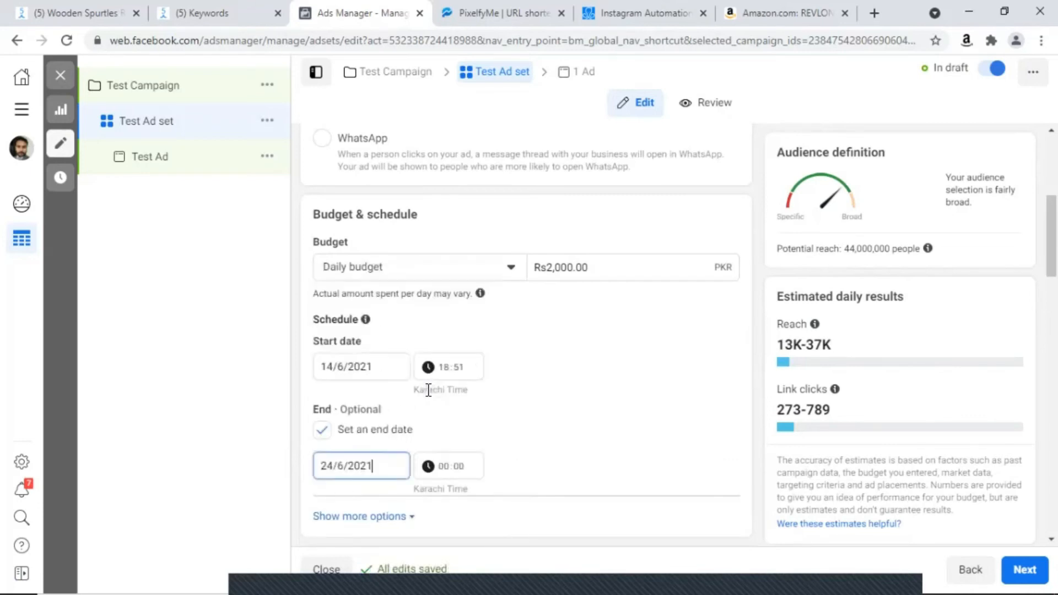
click(514, 430)
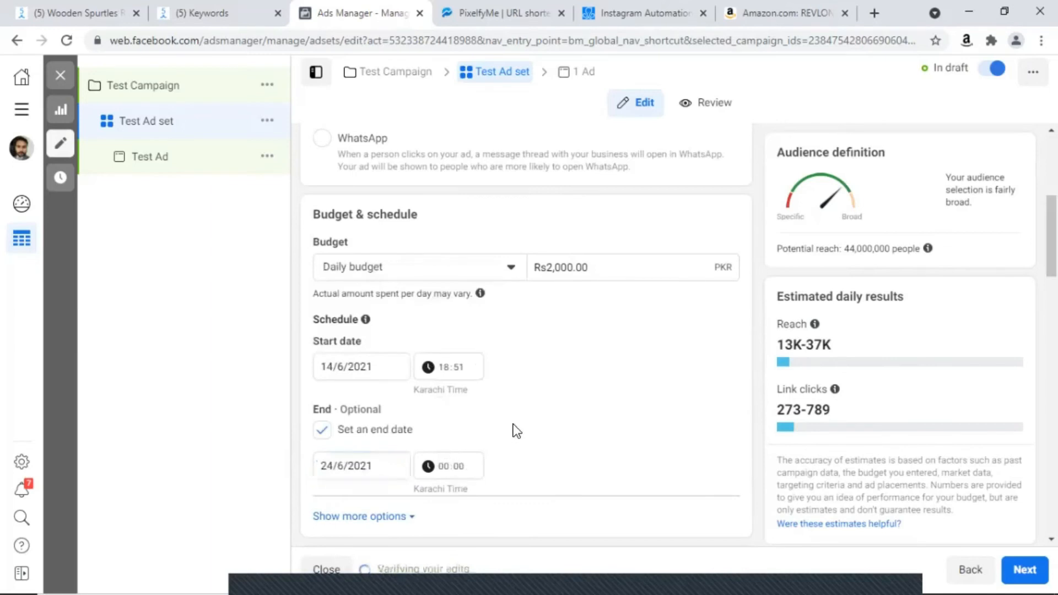
scroll(515, 430, down, 4)
scroll(601, 373, down, 2)
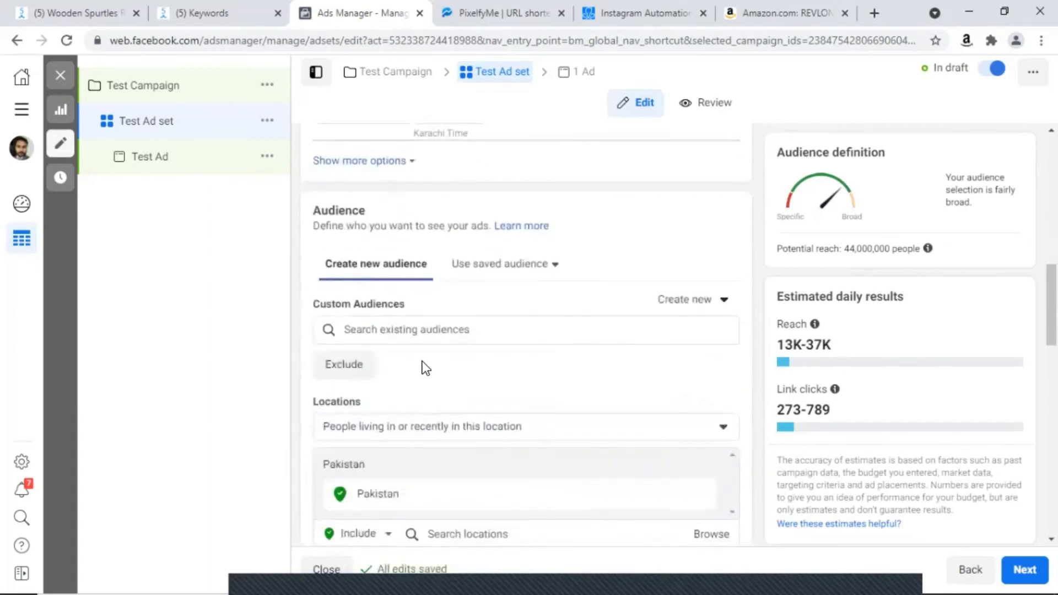
- Remove Pakistan from the ad set audience's targeted locations
scroll(330, 278, down, 1)
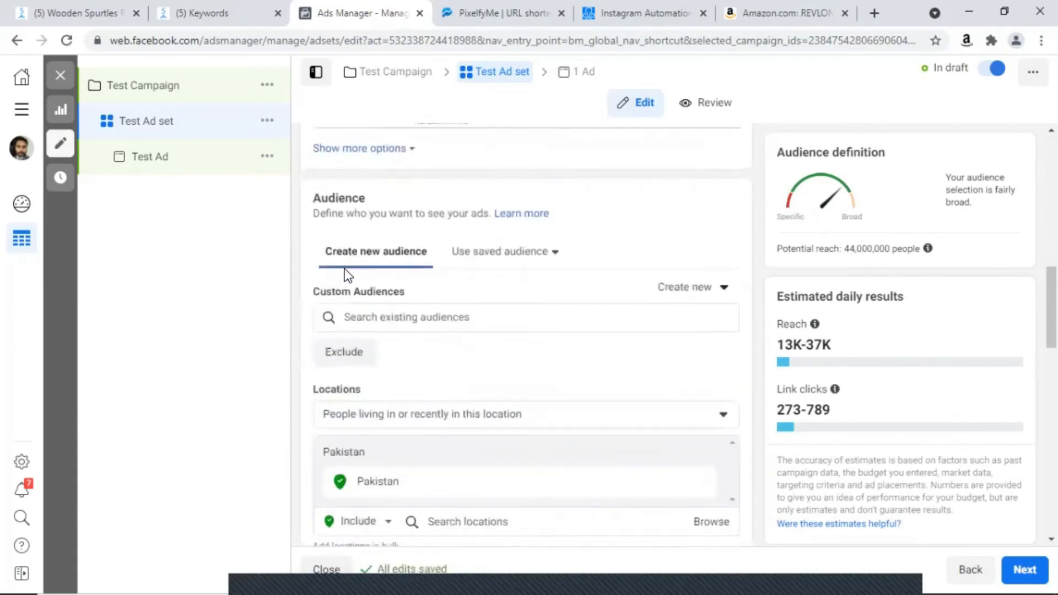
scroll(452, 243, down, 1)
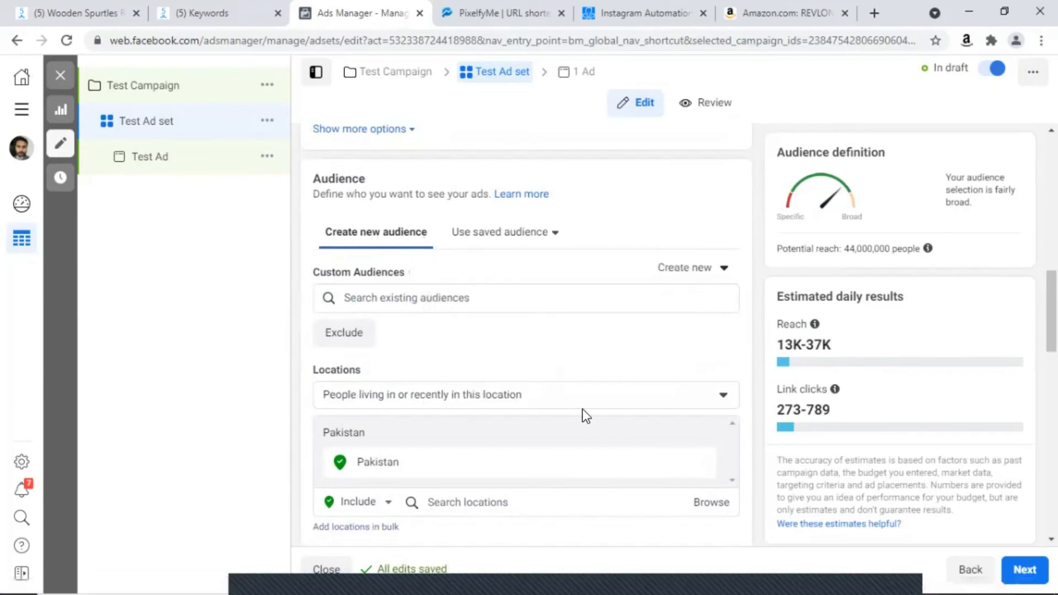
mouse_move(697, 457)
click(699, 466)
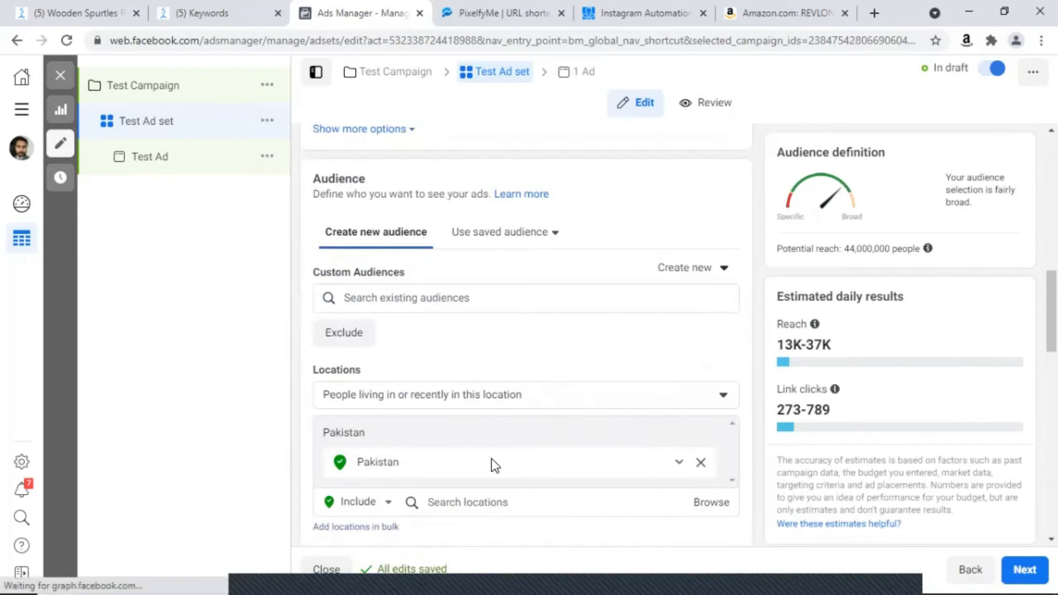
- Search for and include United Kingdom as the audience's location
click(475, 480)
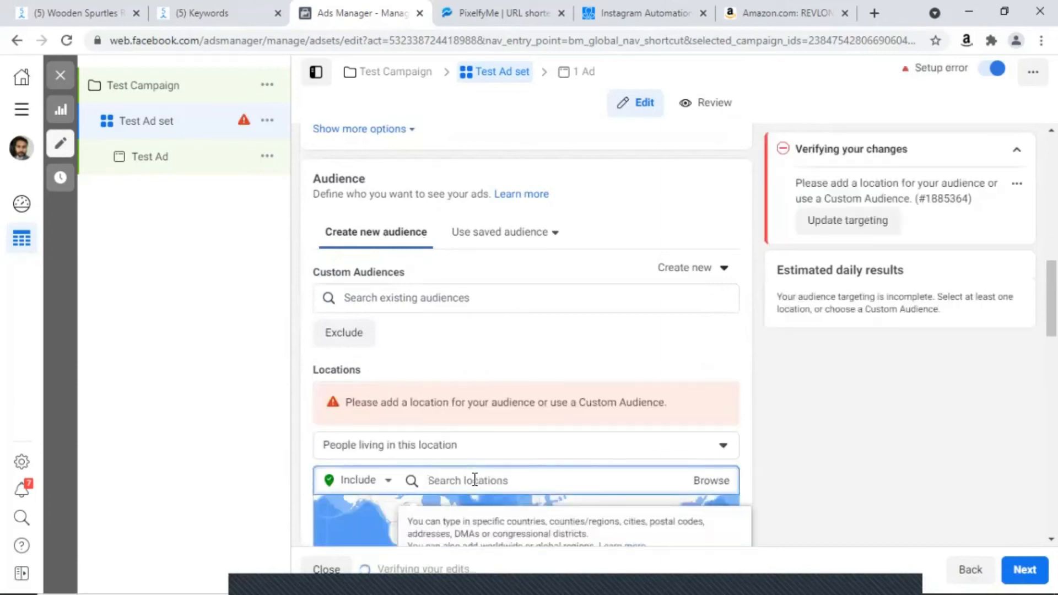
text(UK)
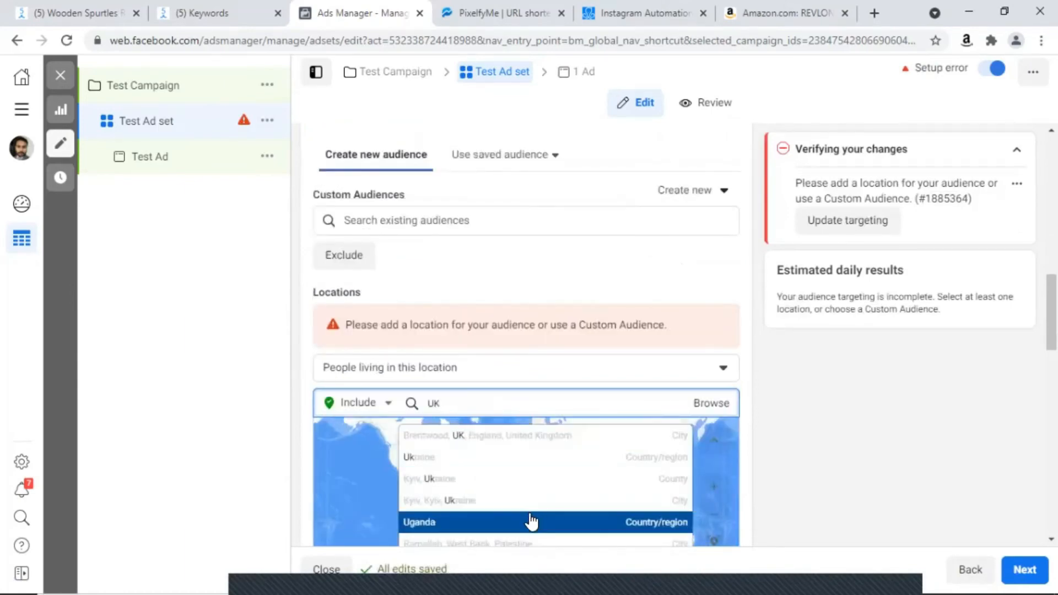
scroll(537, 496, down, 3)
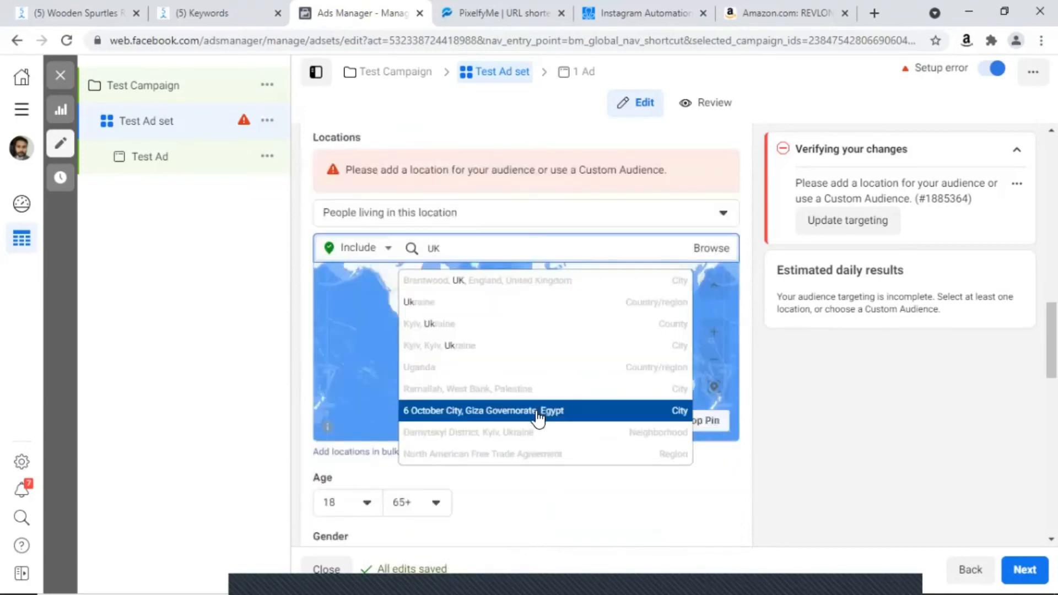
scroll(537, 419, up, 2)
double_click(571, 324)
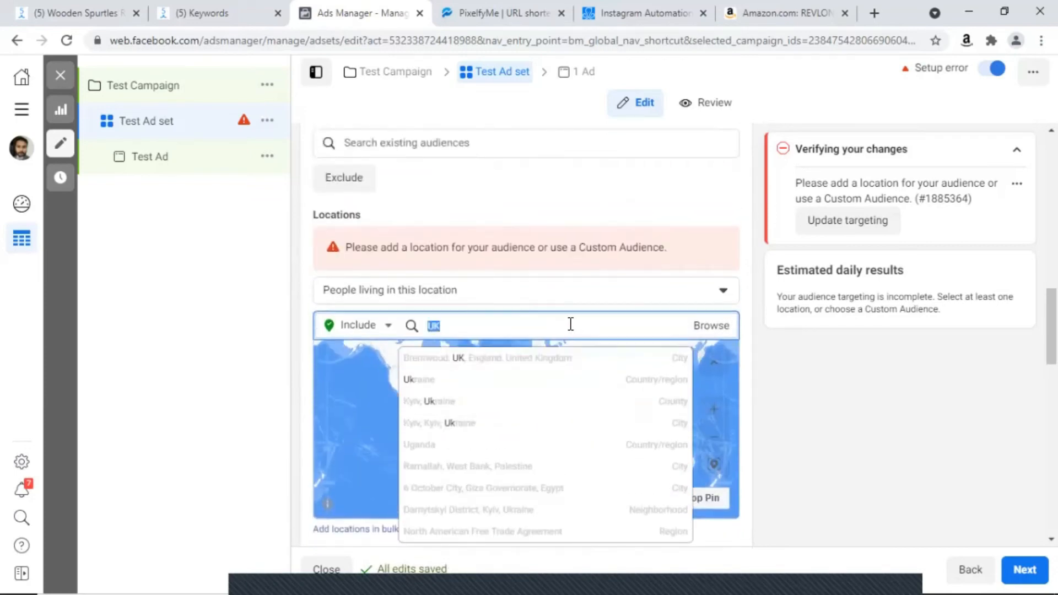
key(BackSpace)
text(United)
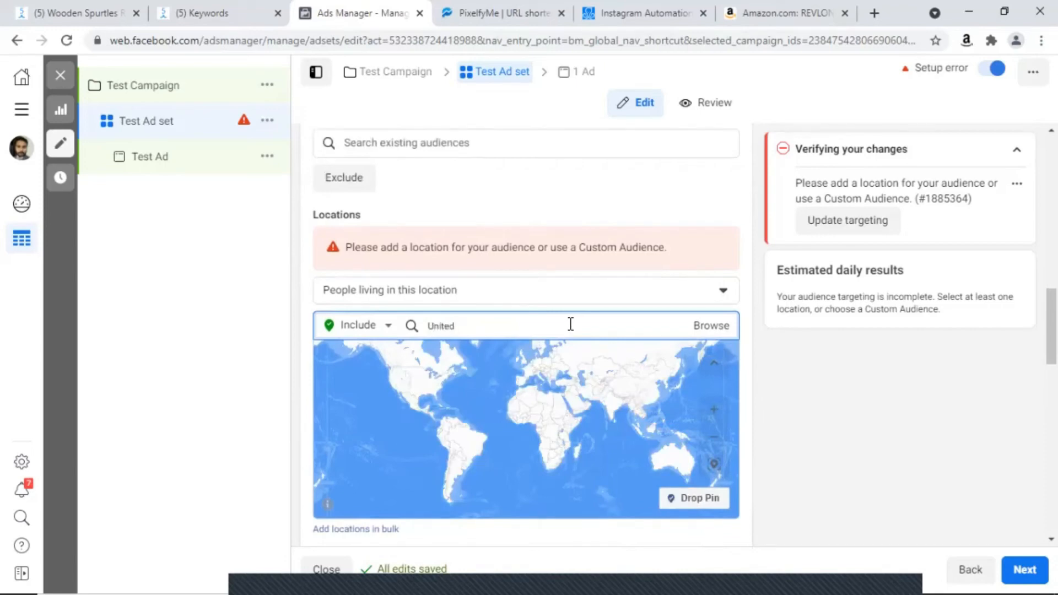
click(524, 365)
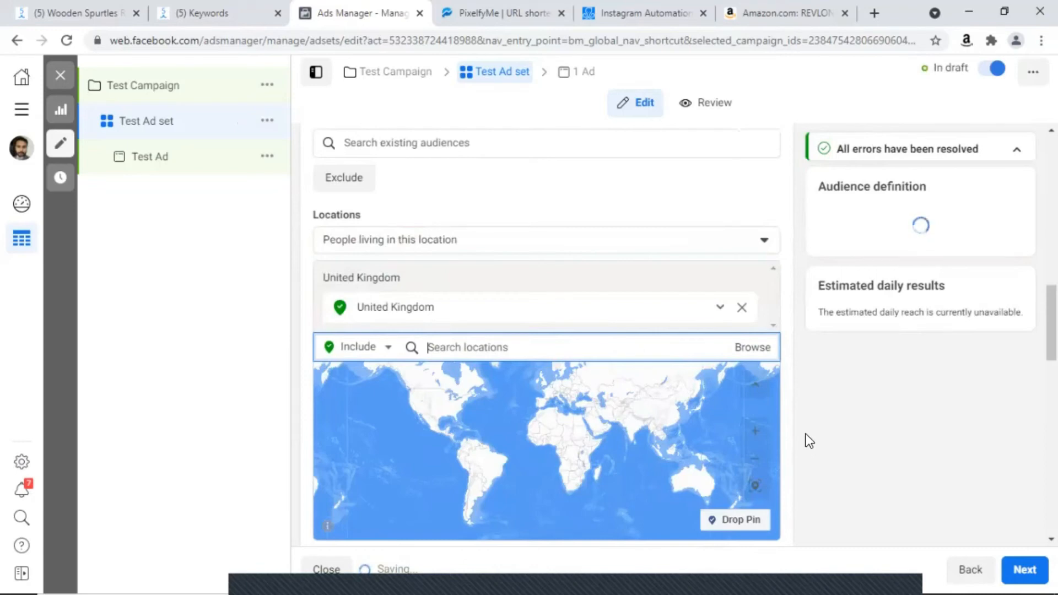
scroll(806, 435, down, 8)
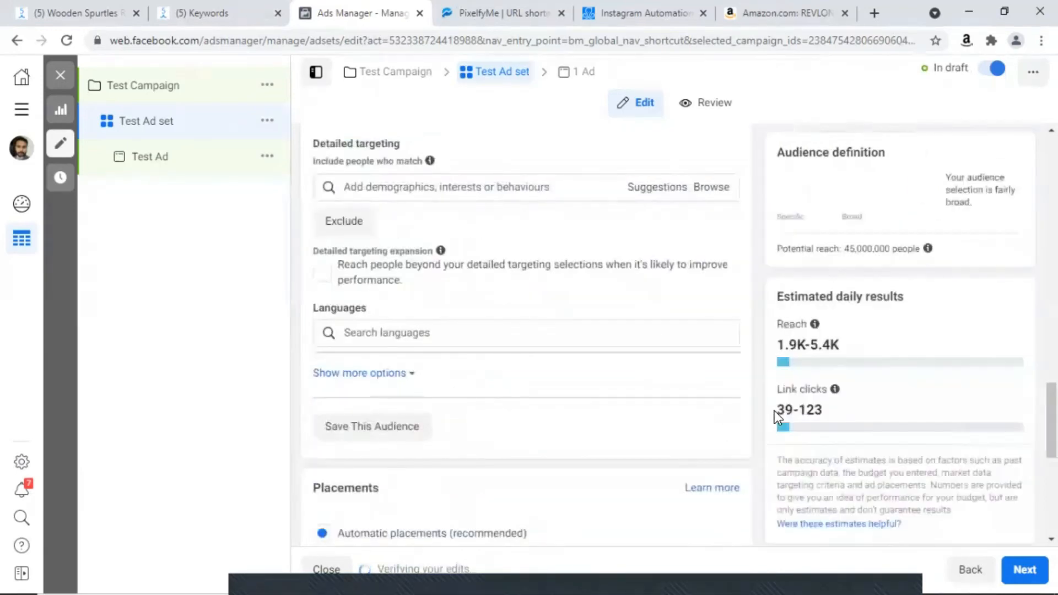
scroll(303, 404, up, 5)
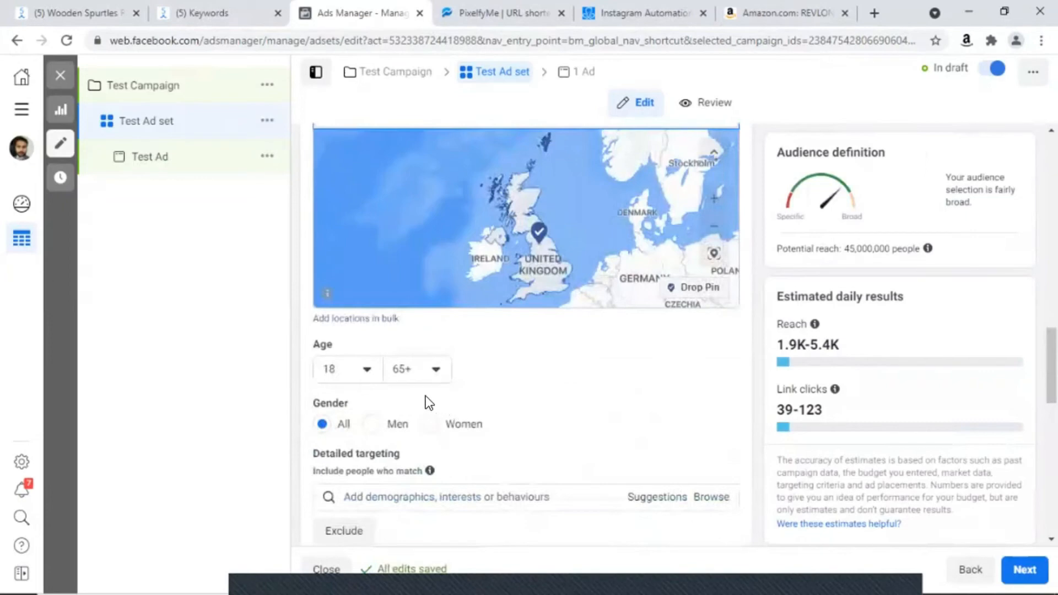
click(364, 367)
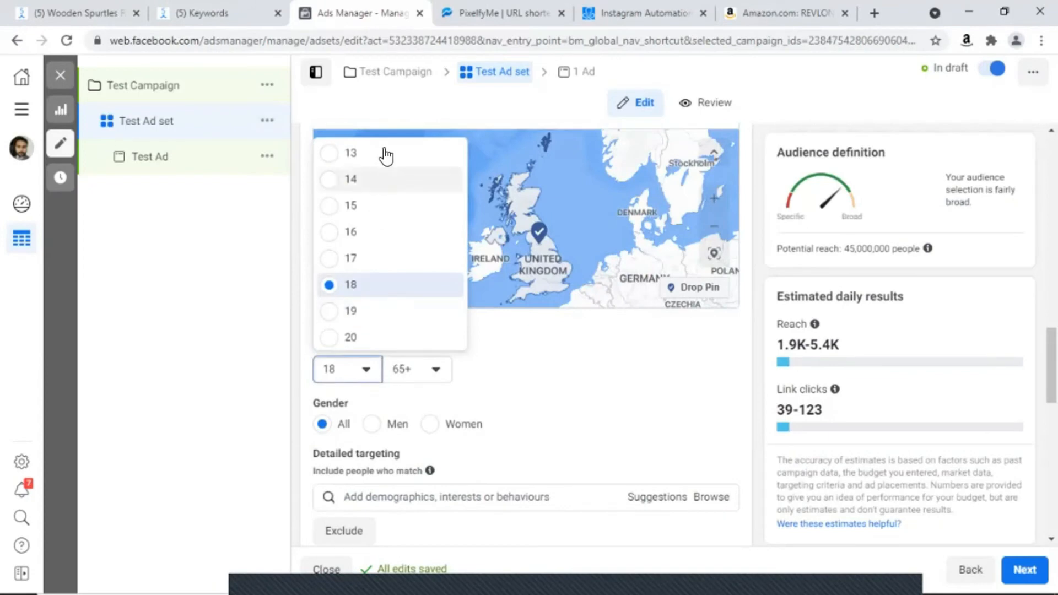
scroll(378, 303, down, 15)
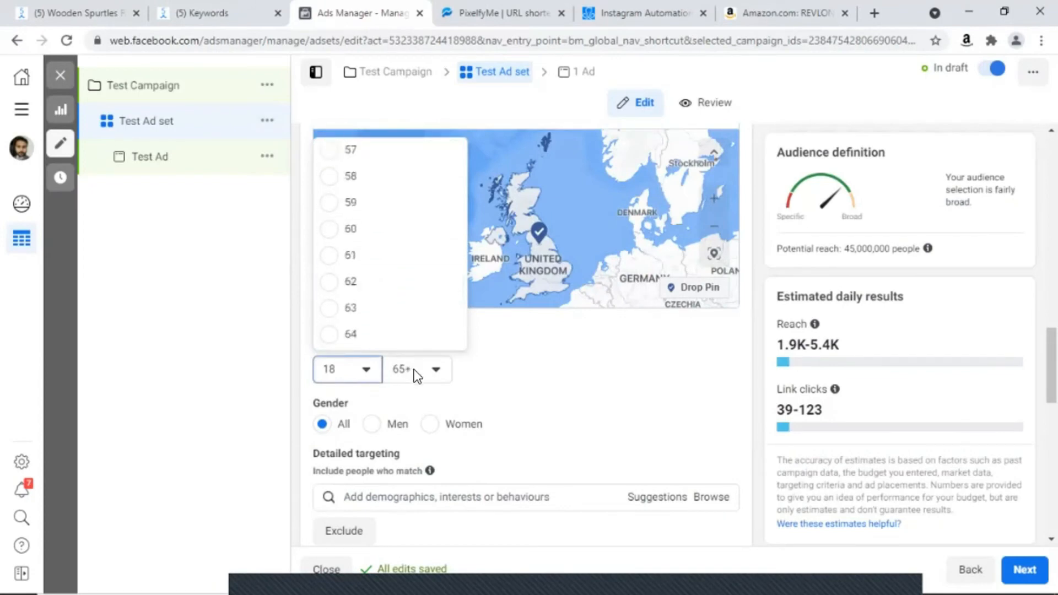
scroll(505, 373, up, 6)
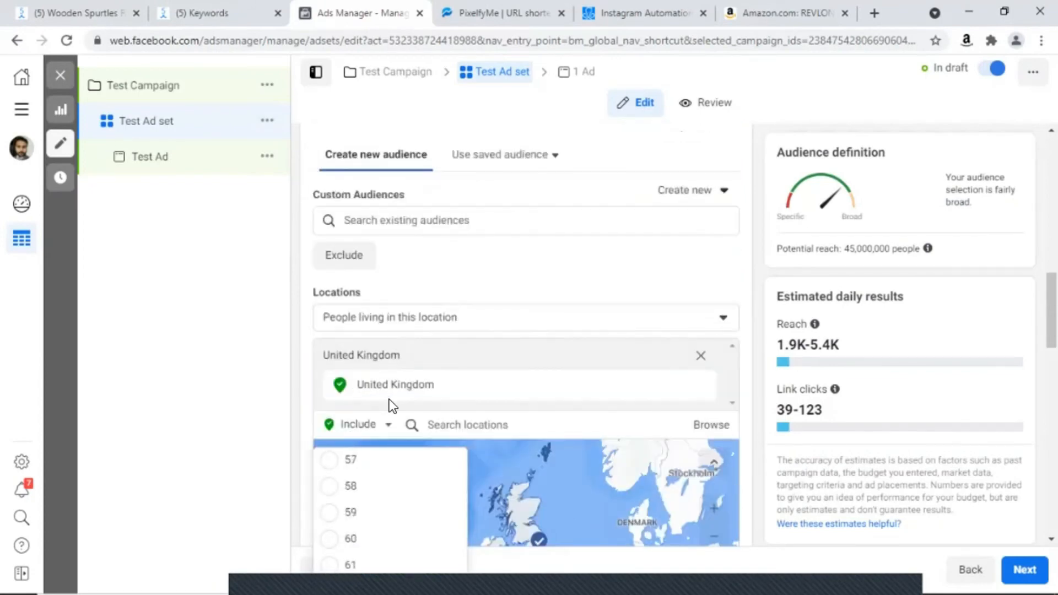
click(389, 400)
- Set the audience's minimum age to 16 and restrict its gender to Women
scroll(386, 386, down, 6)
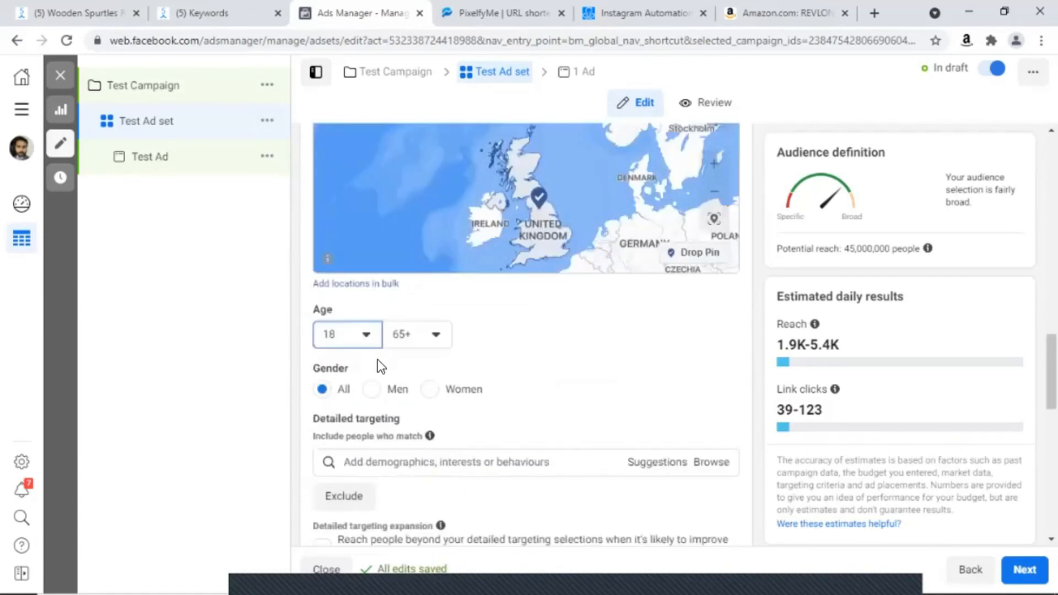
click(369, 333)
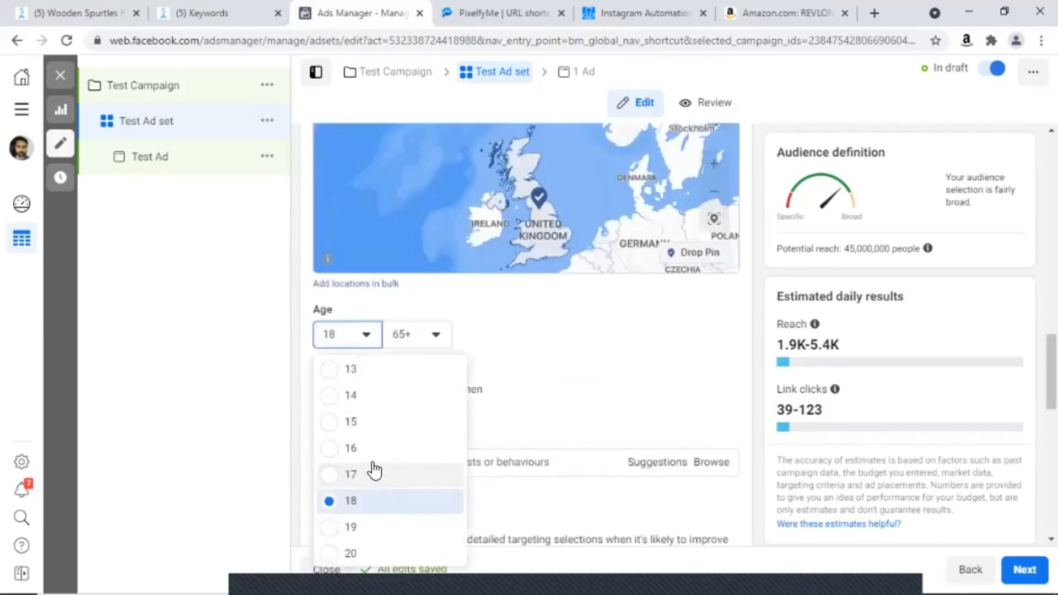
click(371, 450)
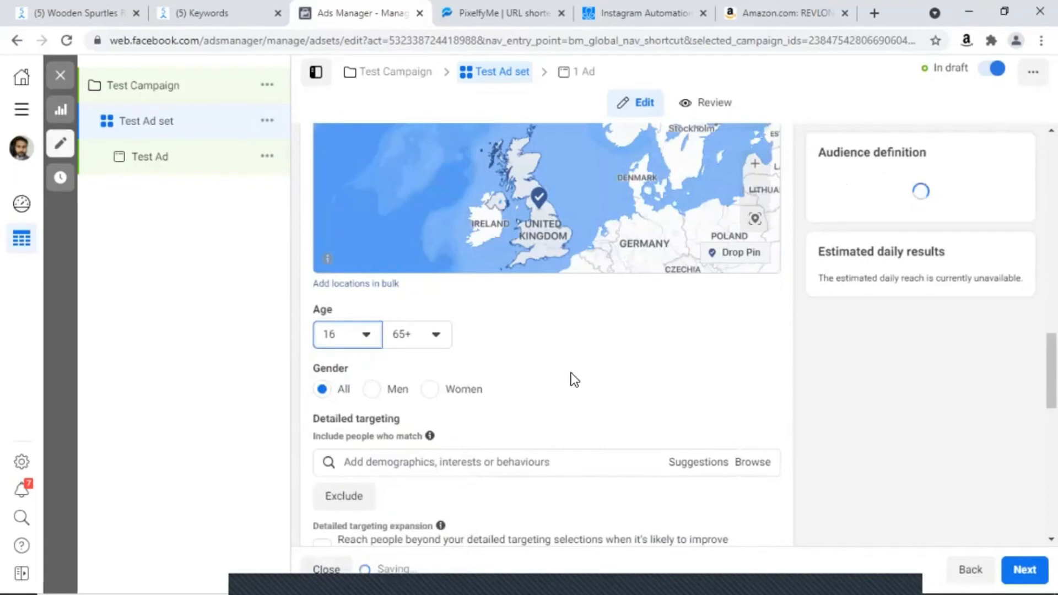
scroll(570, 372, down, 3)
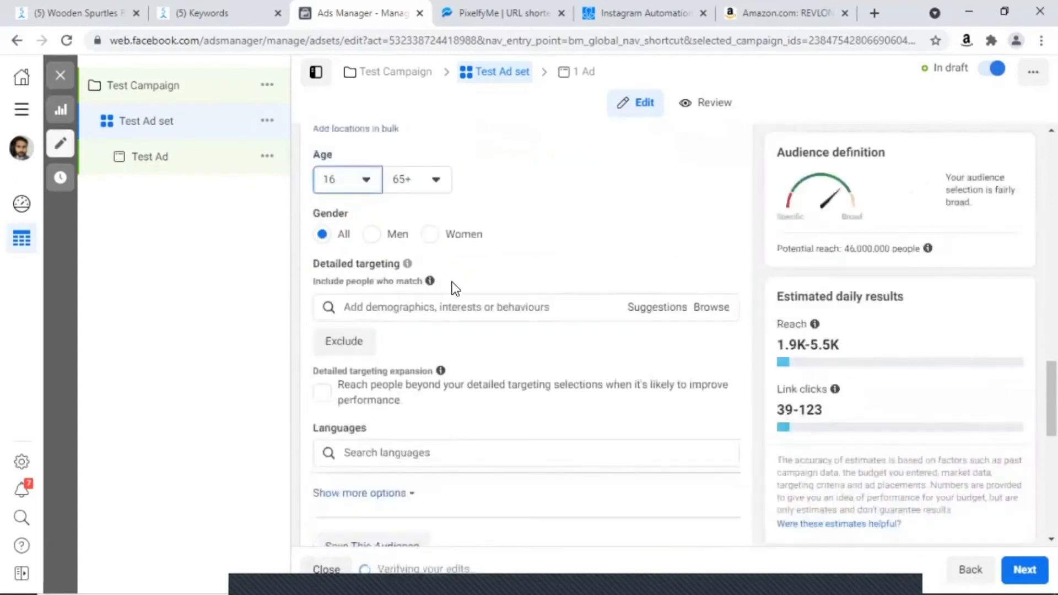
click(431, 234)
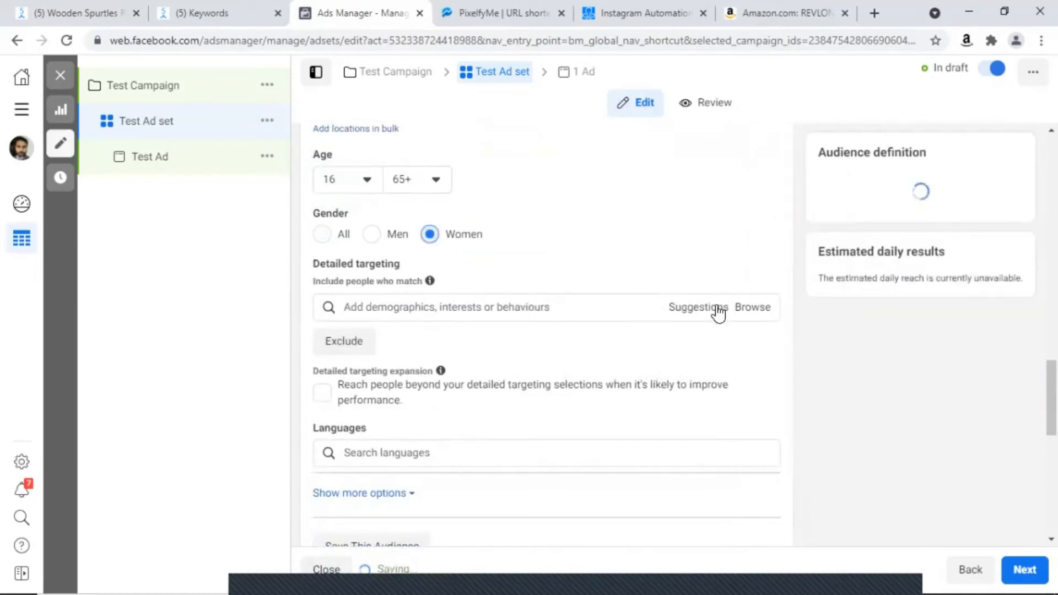
- Examine the interest categories and the suggested options available for the audience's detailed targeting
click(427, 305)
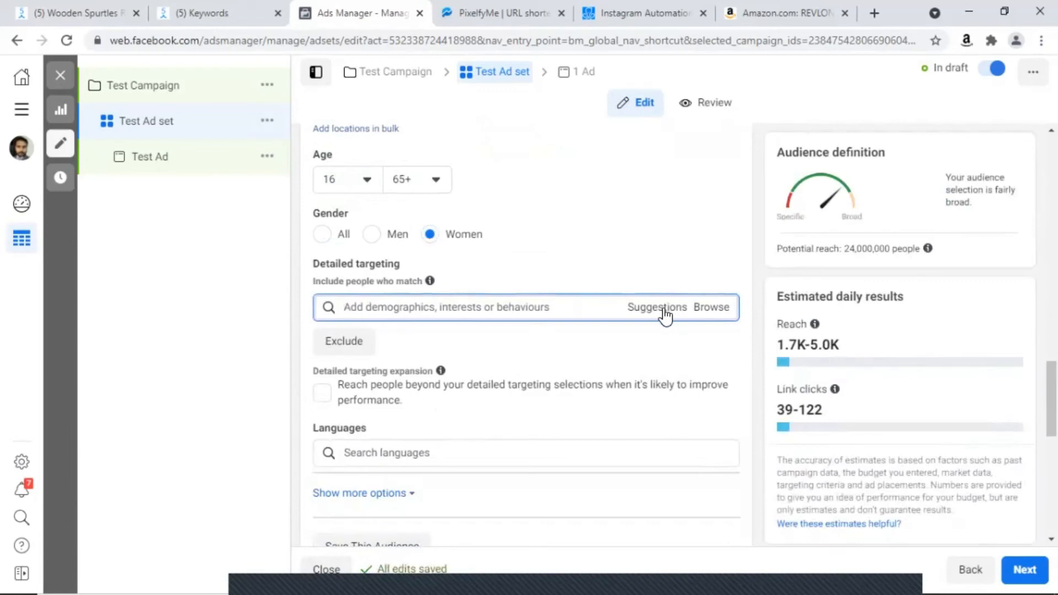
click(703, 312)
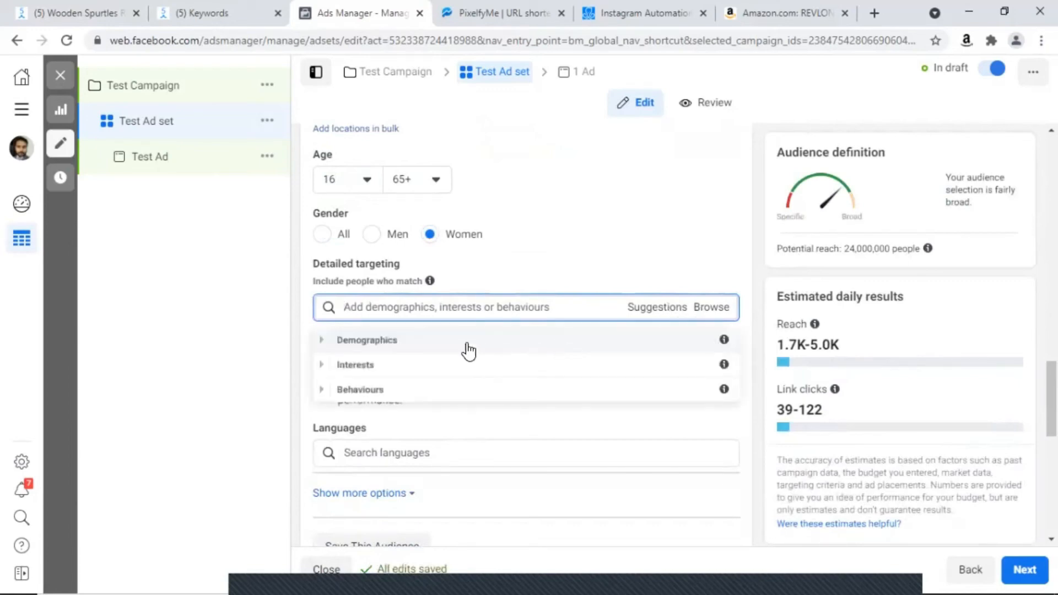
click(326, 365)
scroll(418, 466, down, 3)
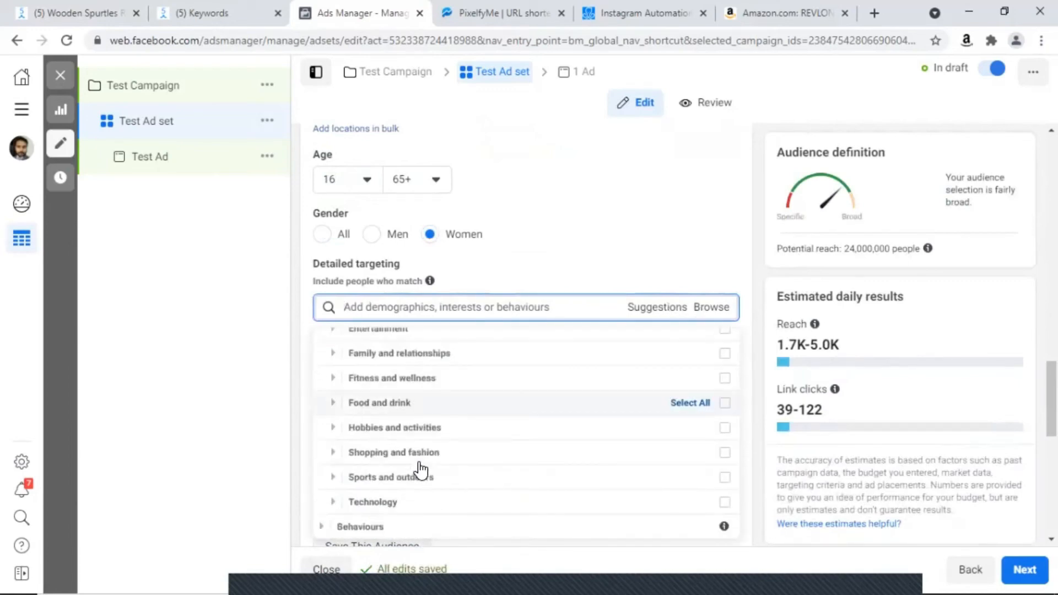
scroll(420, 468, up, 3)
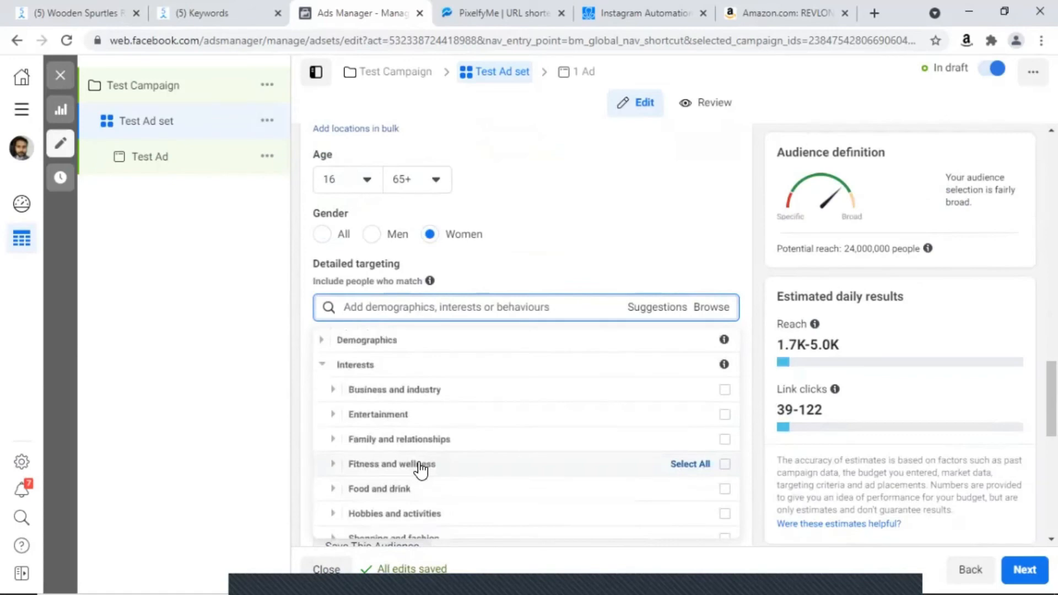
click(655, 309)
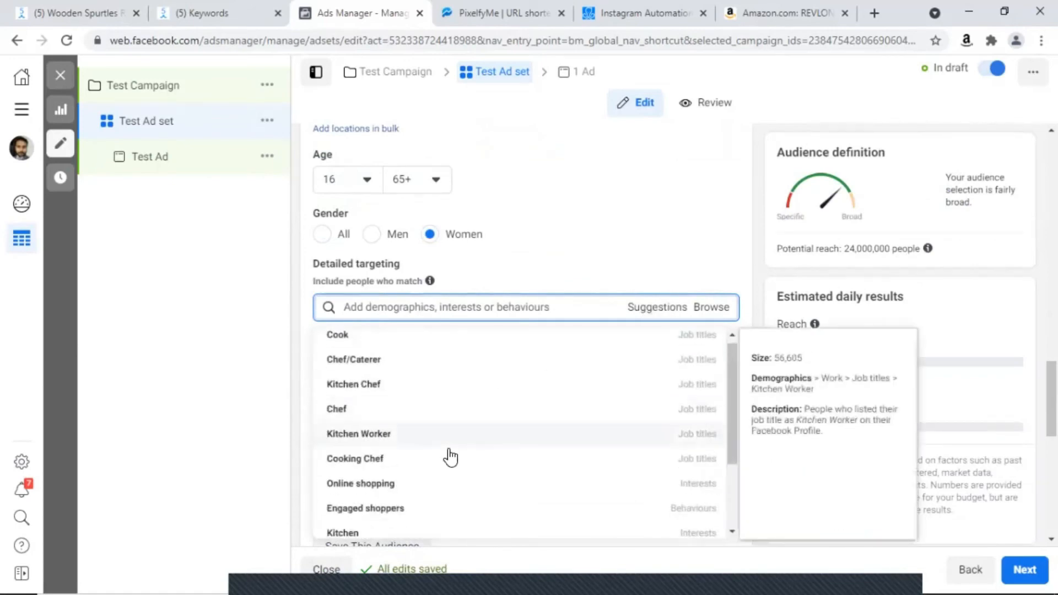
scroll(440, 469, down, 2)
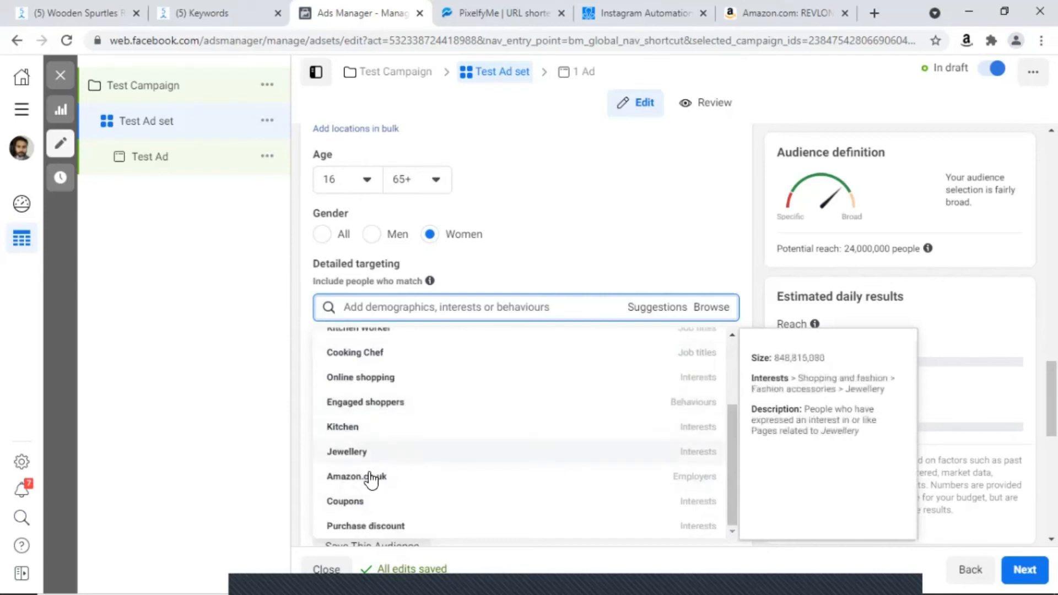
scroll(375, 480, down, 2)
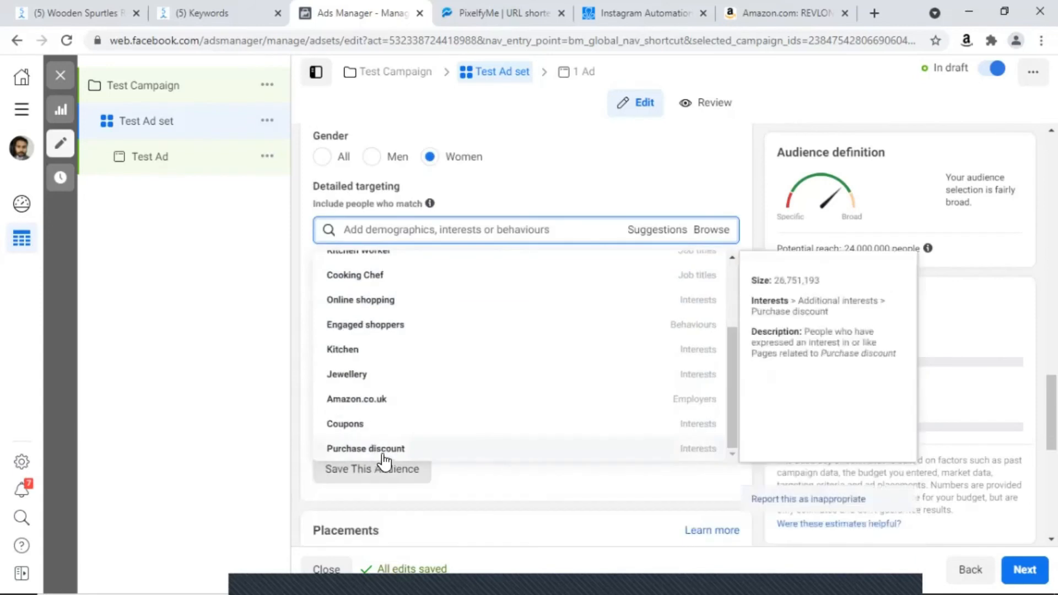
click(606, 177)
scroll(441, 322, down, 2)
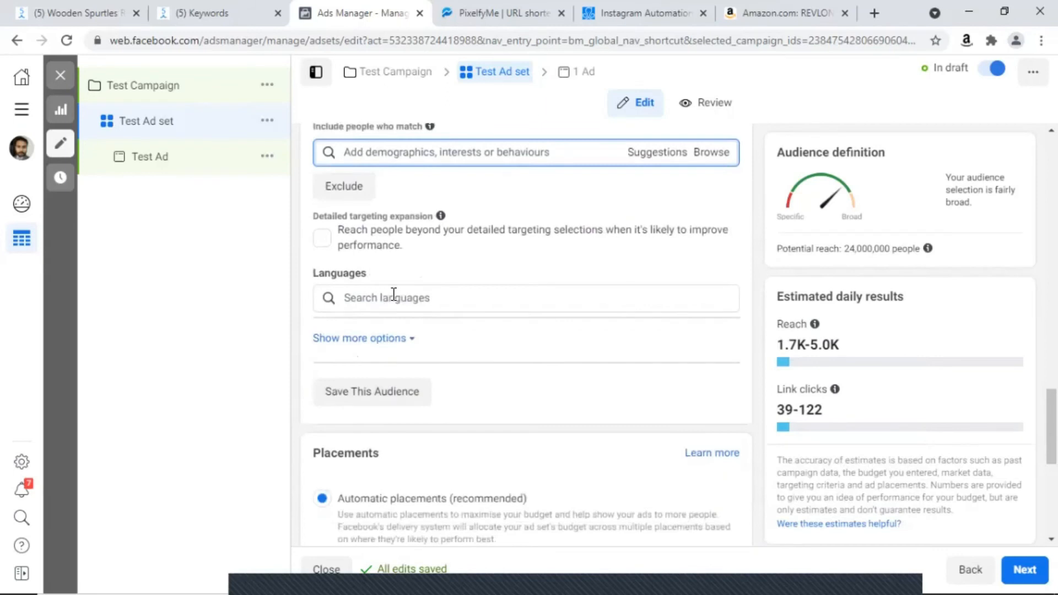
click(405, 305)
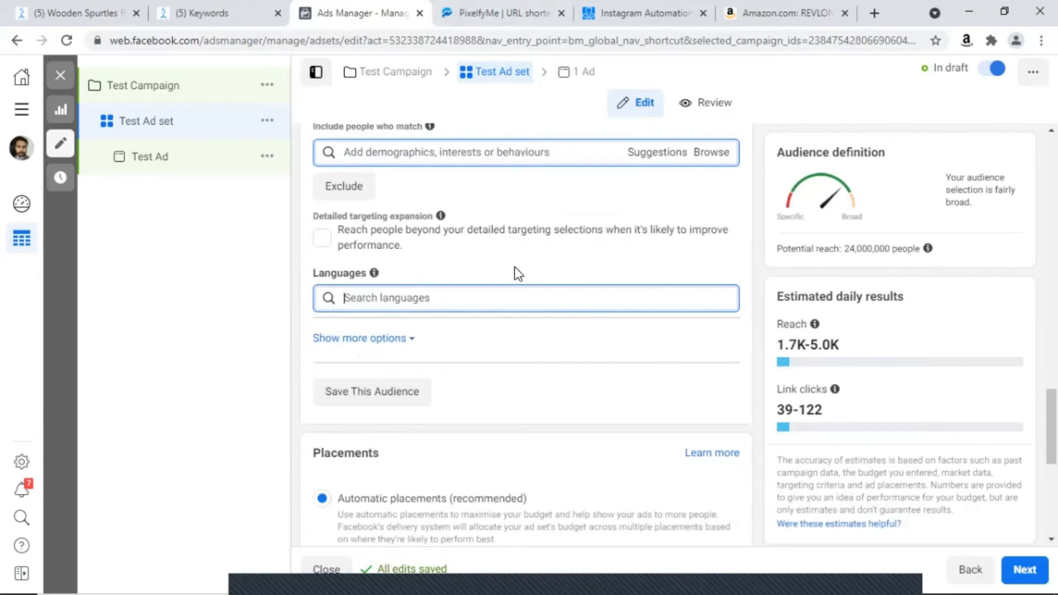
scroll(488, 410, down, 3)
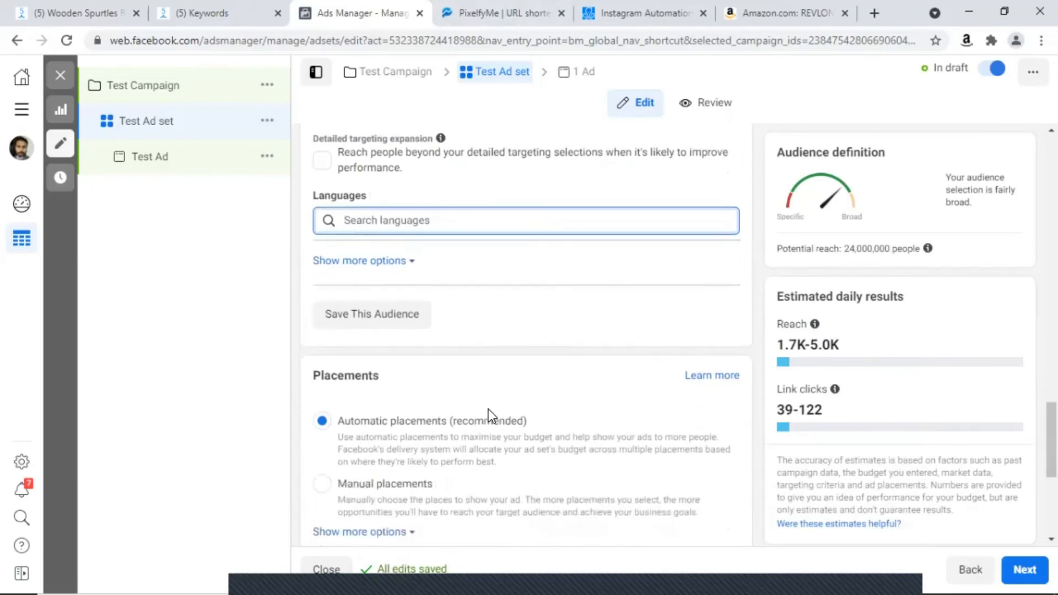
scroll(533, 254, up, 4)
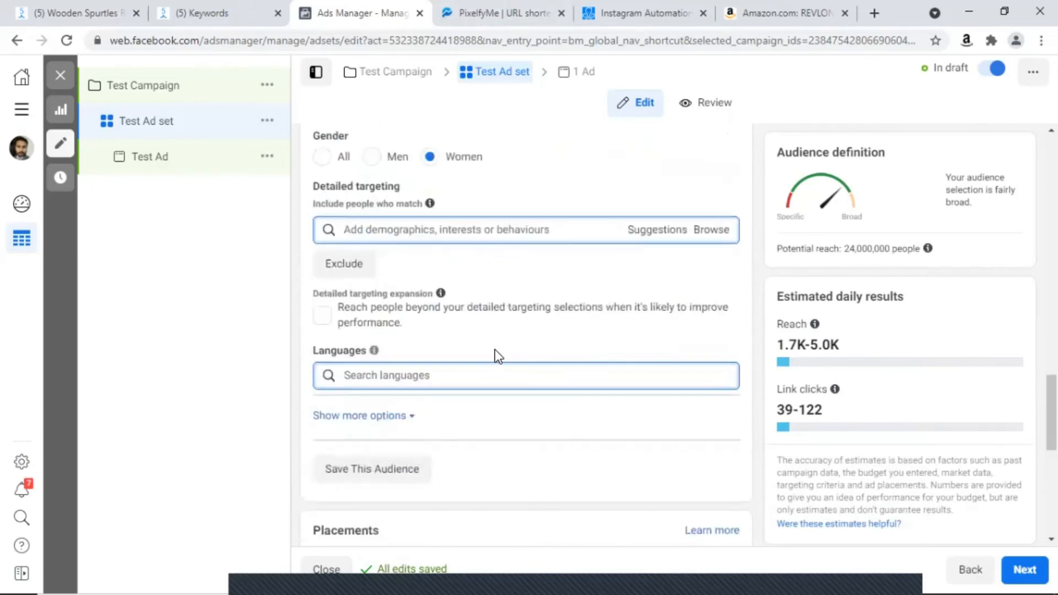
scroll(496, 354, up, 5)
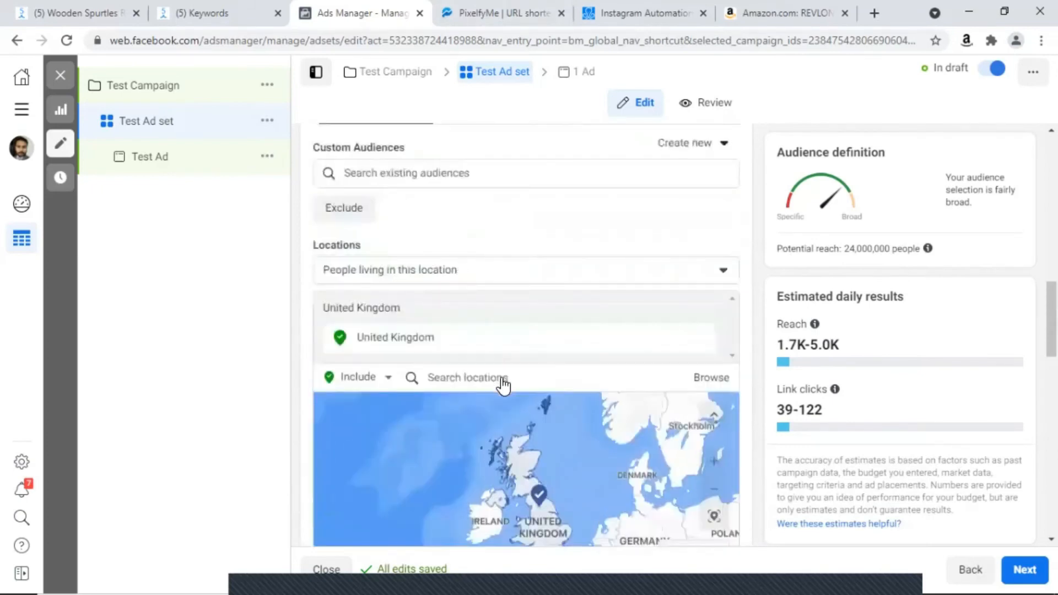
scroll(502, 378, up, 1)
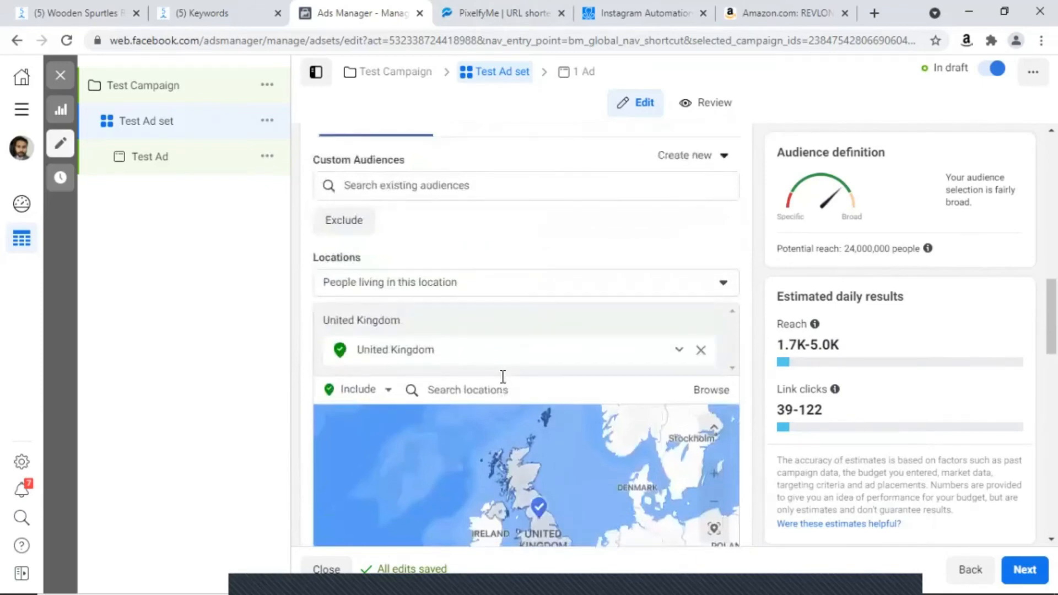
- Switch the ad set's placements to Manual placements
scroll(502, 378, down, 10)
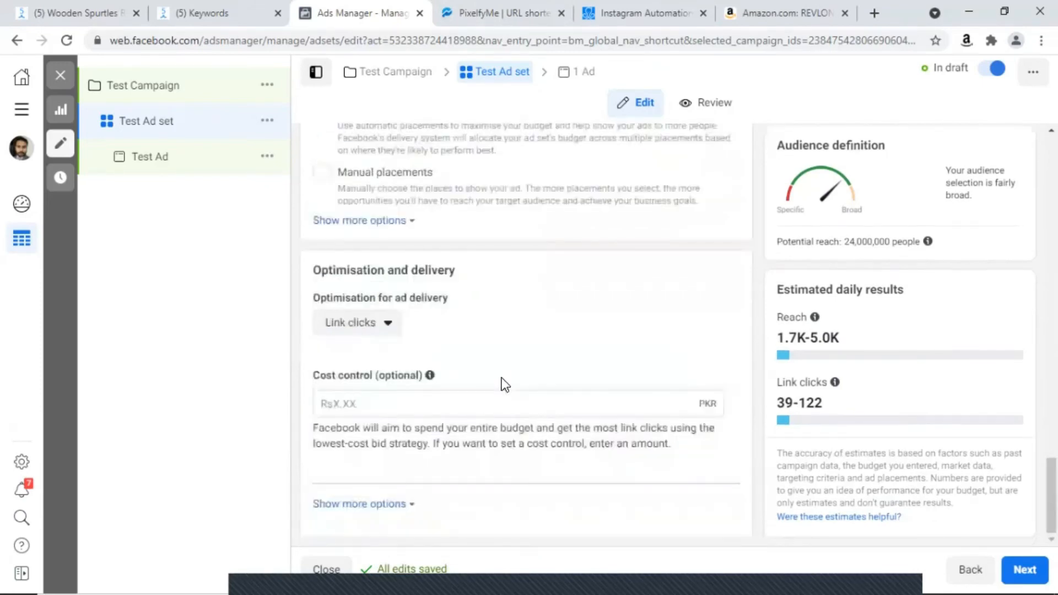
scroll(502, 378, up, 3)
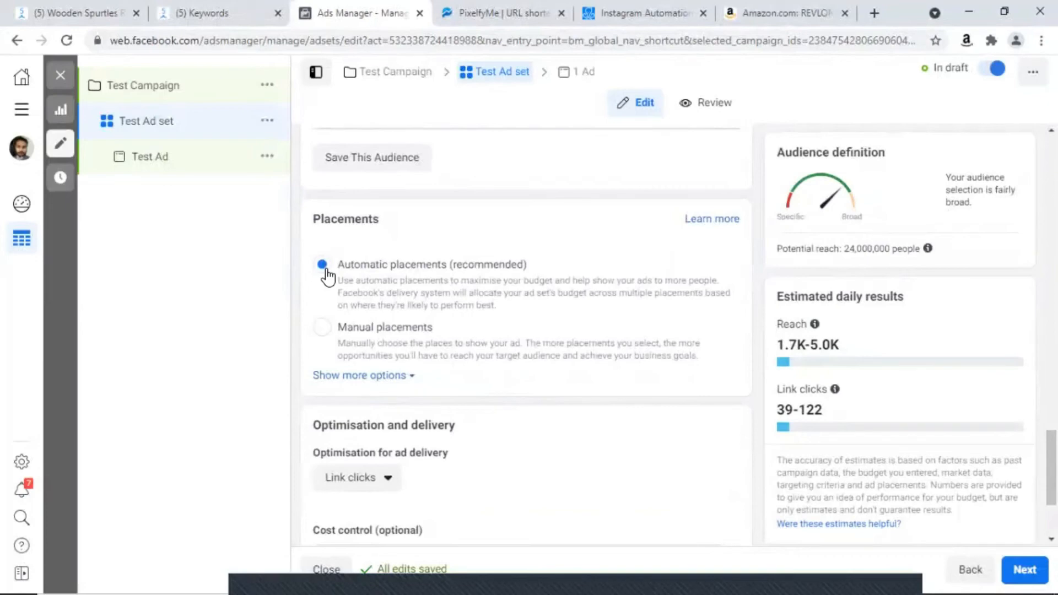
click(322, 327)
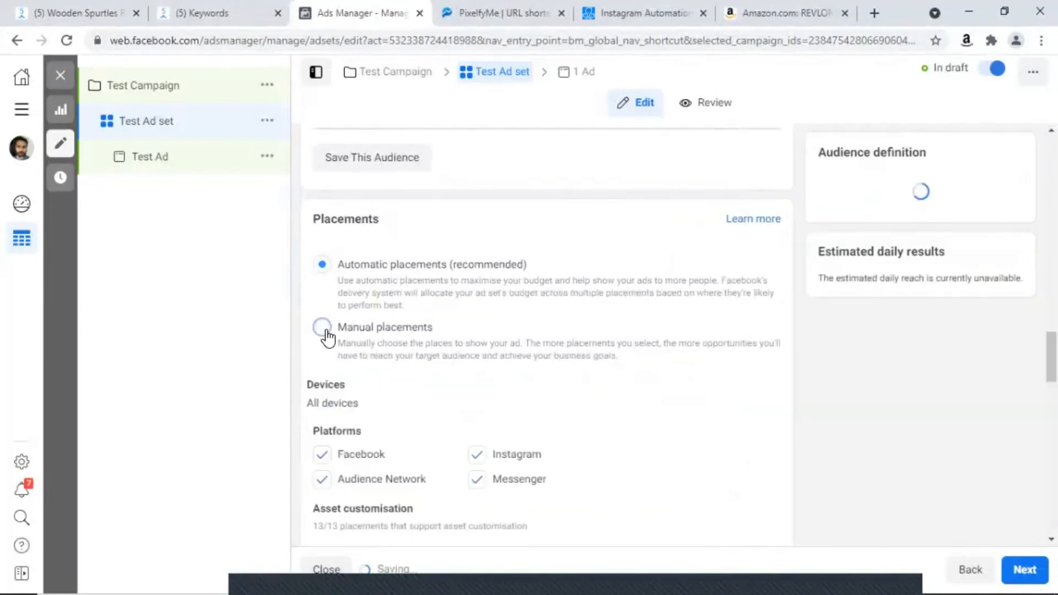
- Remove Audience Network, Instagram and Messenger from the ad set's platforms, keeping only Facebook
scroll(573, 415, down, 1)
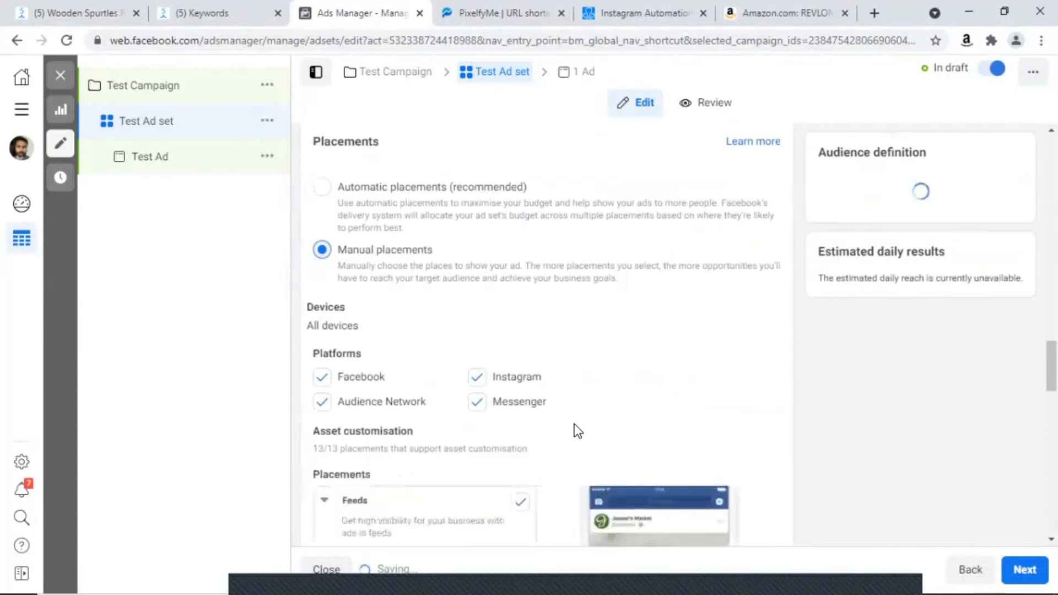
click(323, 402)
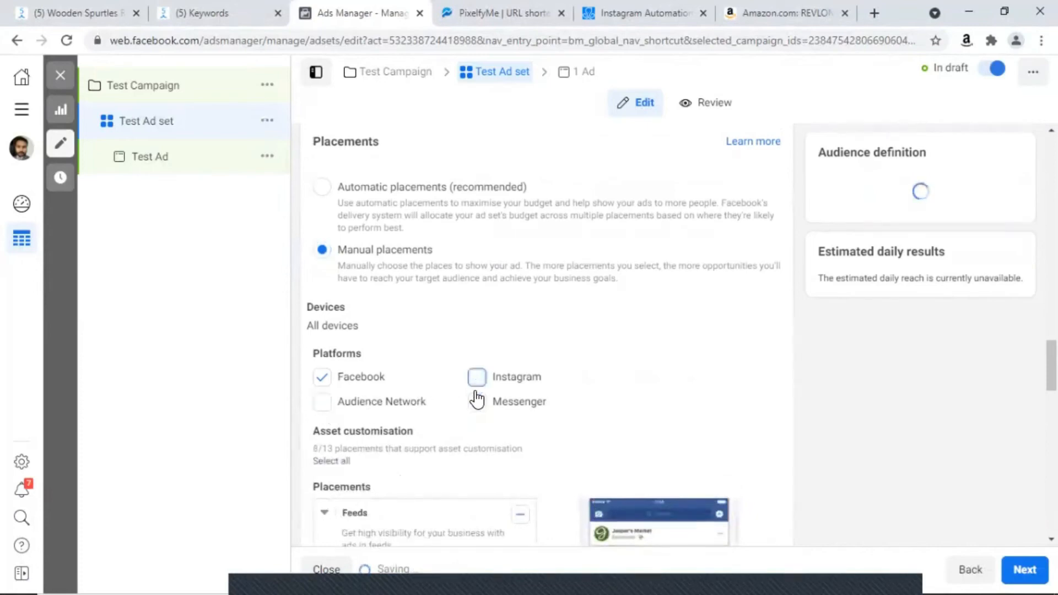
click(480, 405)
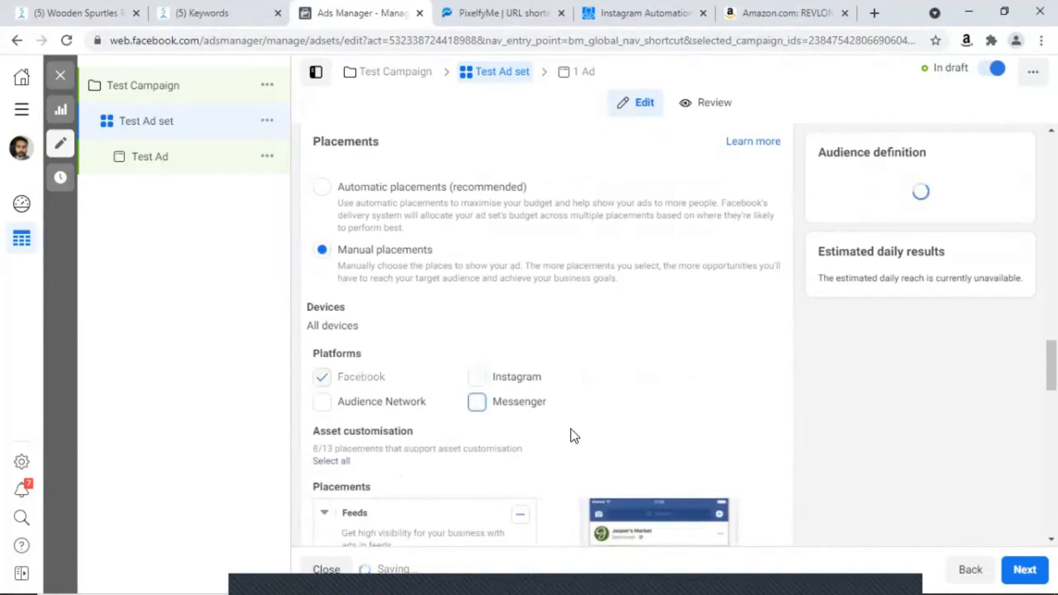
- Exclude Facebook Marketplace and Facebook video feeds from the feed placements, keeping Facebook News Feed
scroll(546, 395, down, 3)
scroll(547, 395, down, 1)
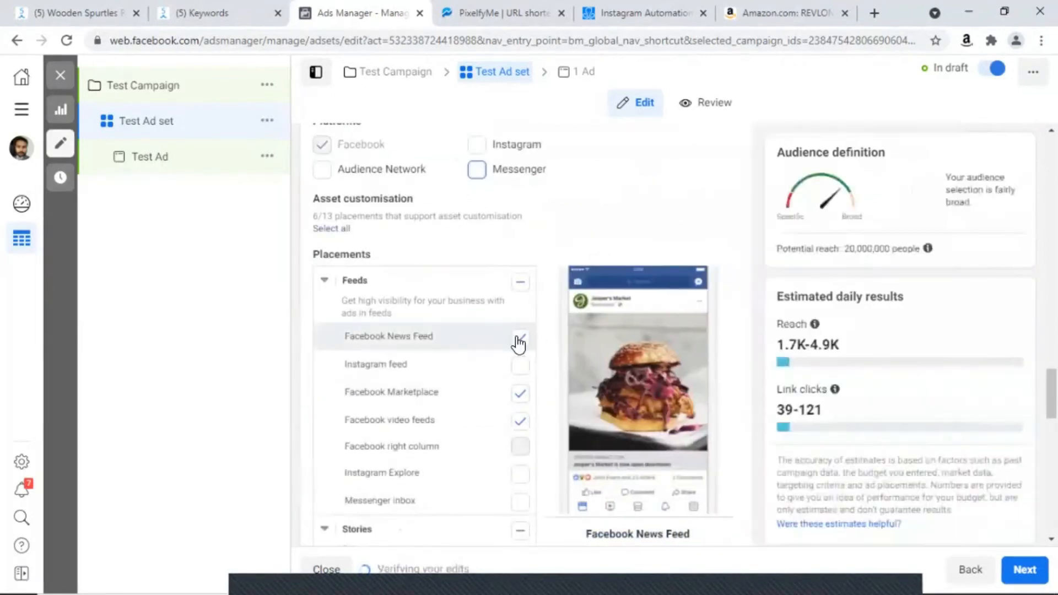
click(520, 424)
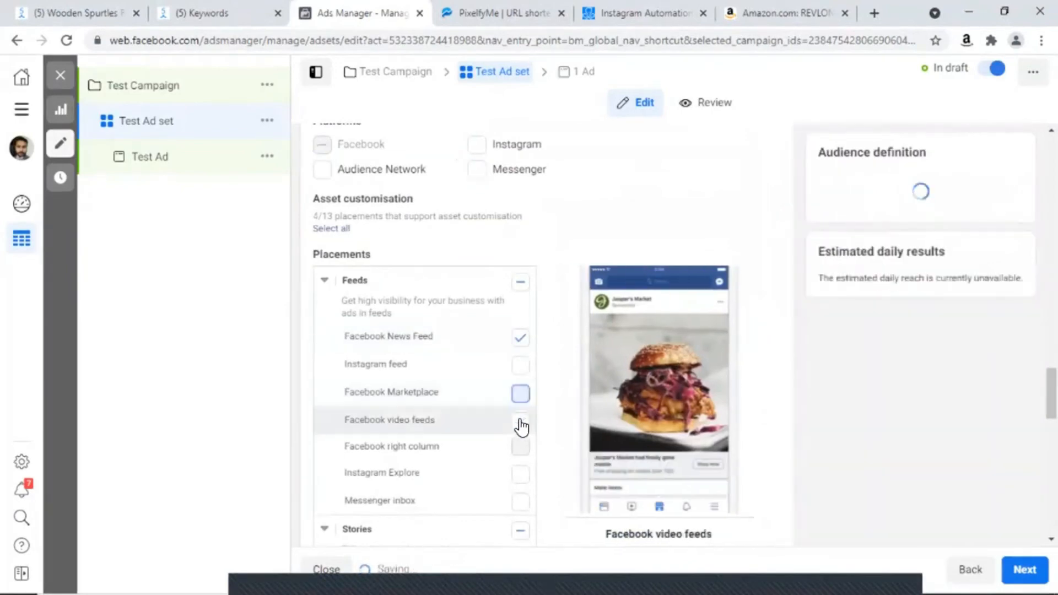
- Exclude the Facebook Stories and Facebook search results placements from the ad set
scroll(520, 424, down, 7)
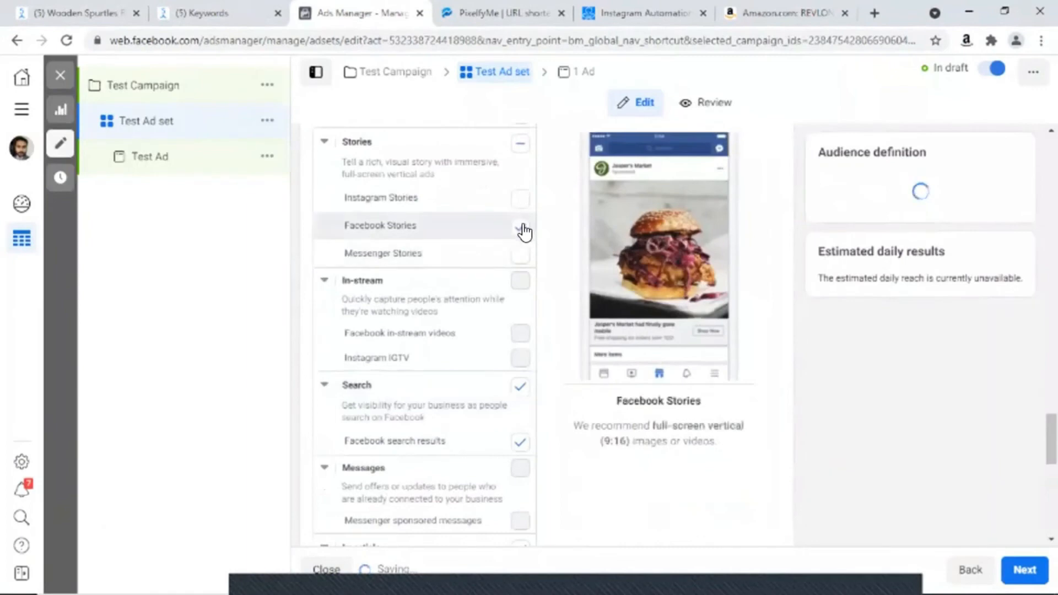
click(522, 226)
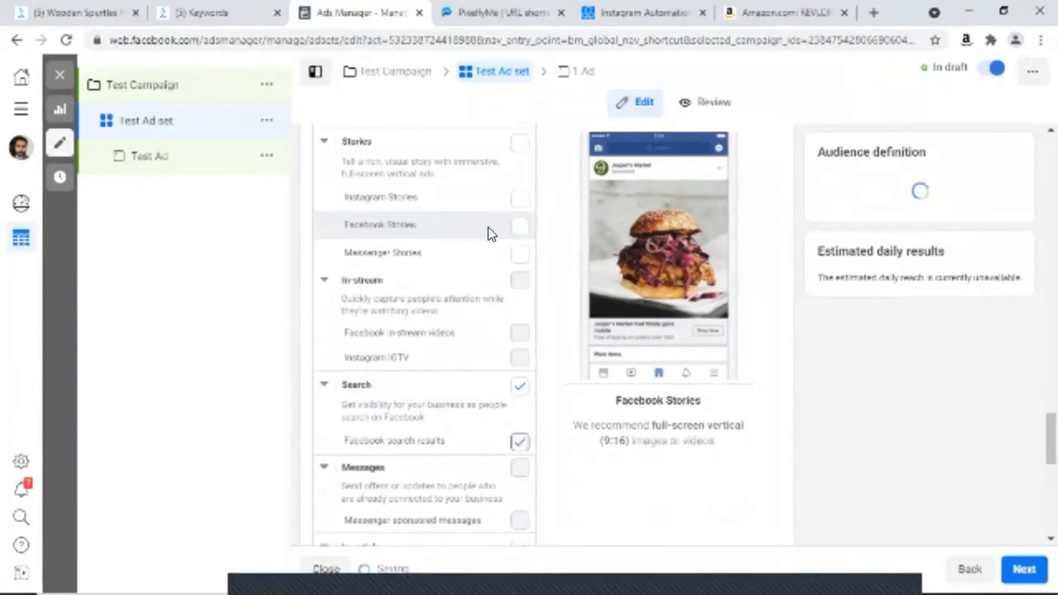
click(520, 228)
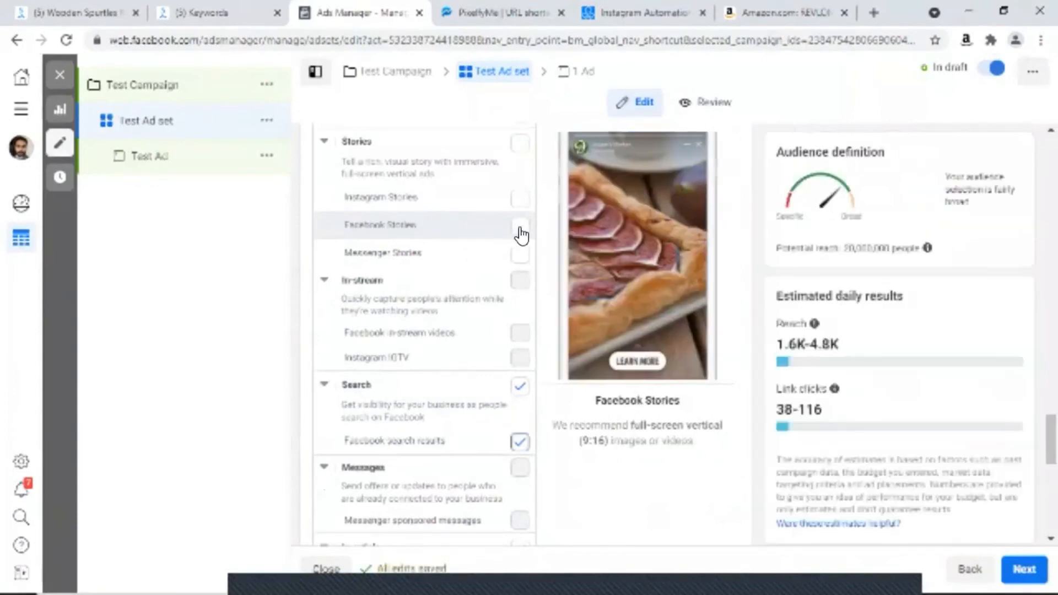
click(521, 429)
click(520, 387)
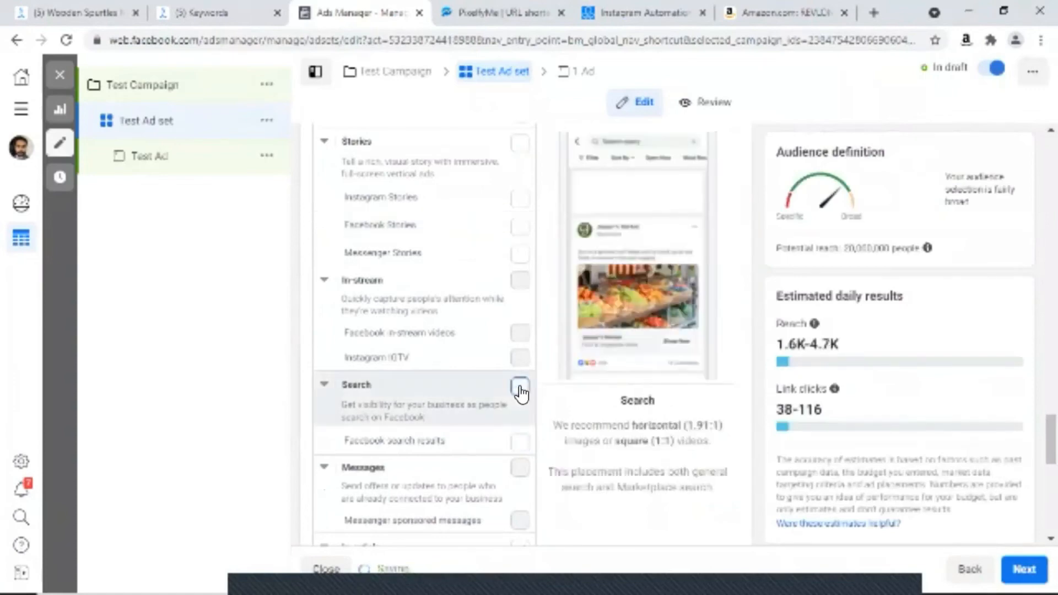
- Exclude the In-article placement, including Facebook Instant Articles, from the ad set
scroll(521, 393, down, 4)
scroll(520, 388, down, 2)
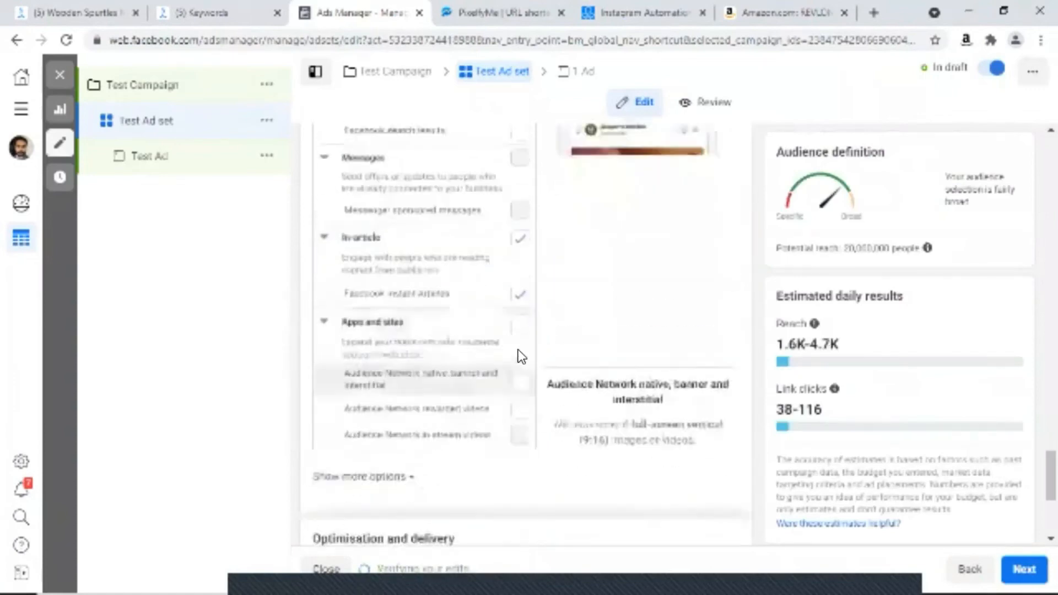
click(520, 239)
click(519, 238)
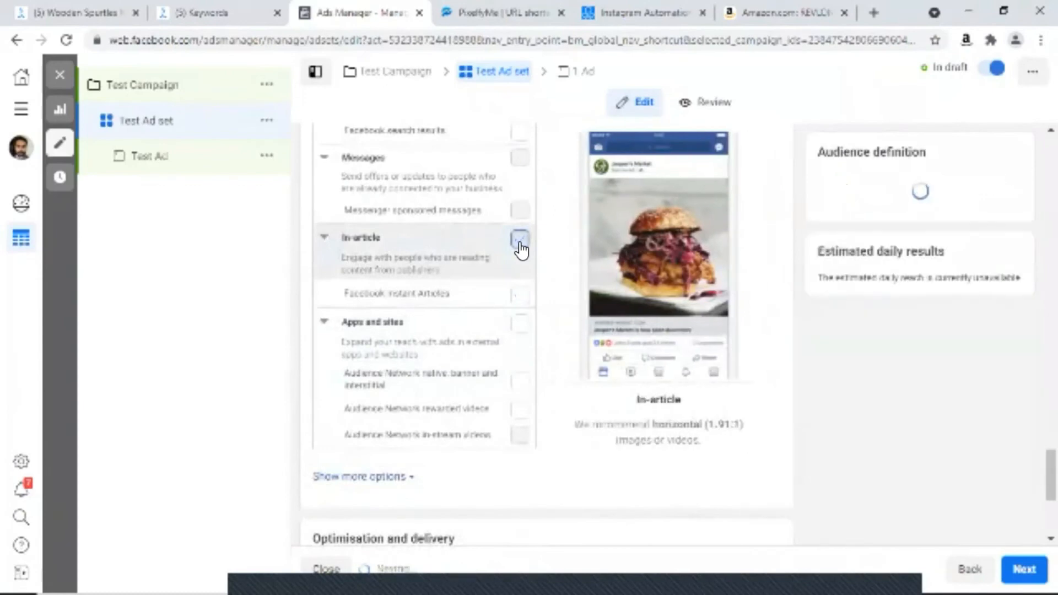
- Review the ad set's audience, placement and delivery settings along with the estimated daily results
scroll(528, 355, down, 5)
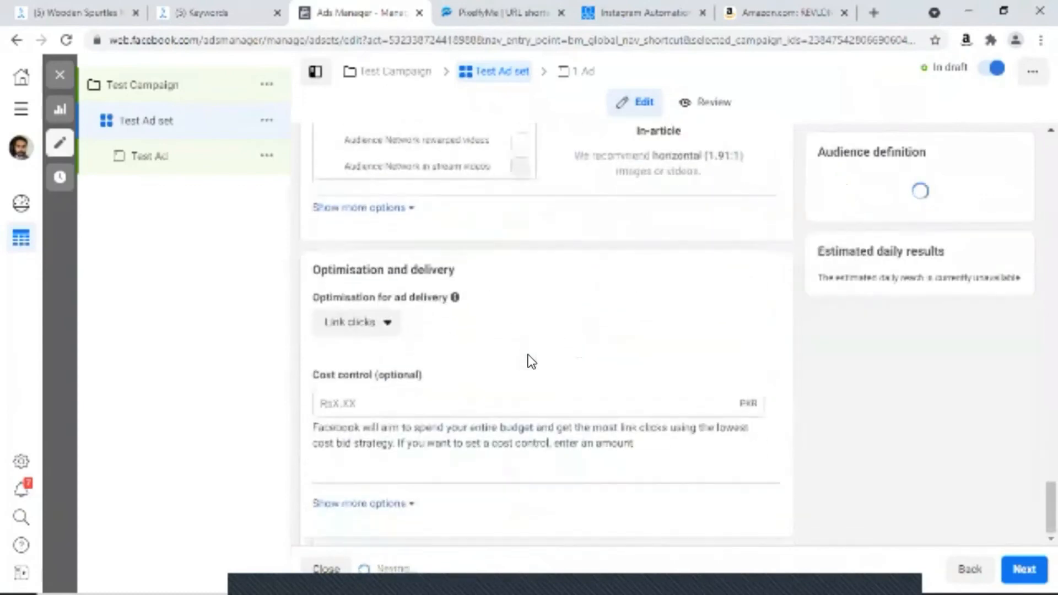
scroll(532, 361, up, 5)
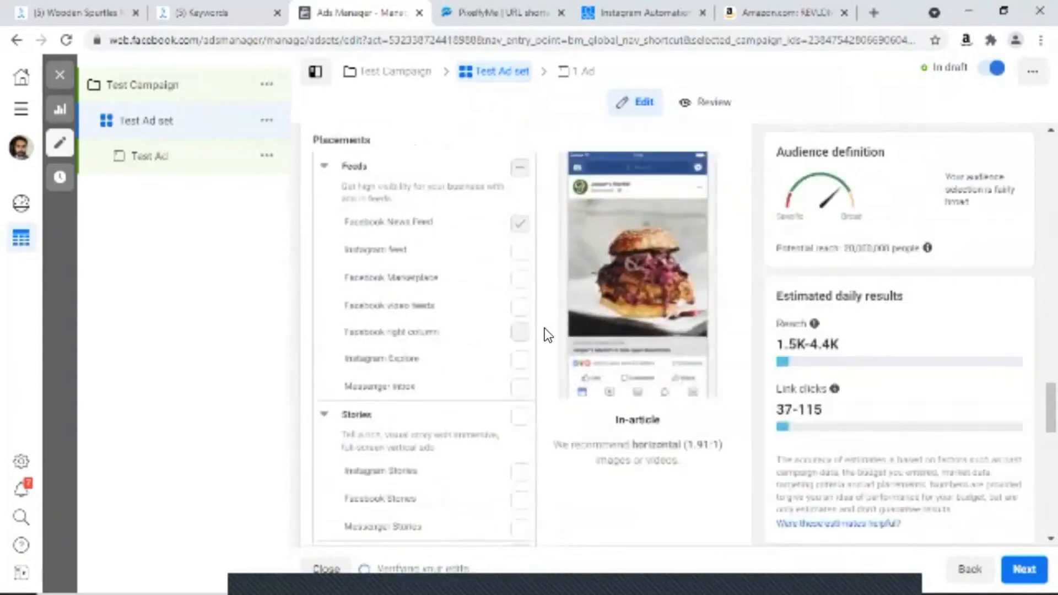
scroll(545, 334, up, 5)
scroll(542, 323, up, 1)
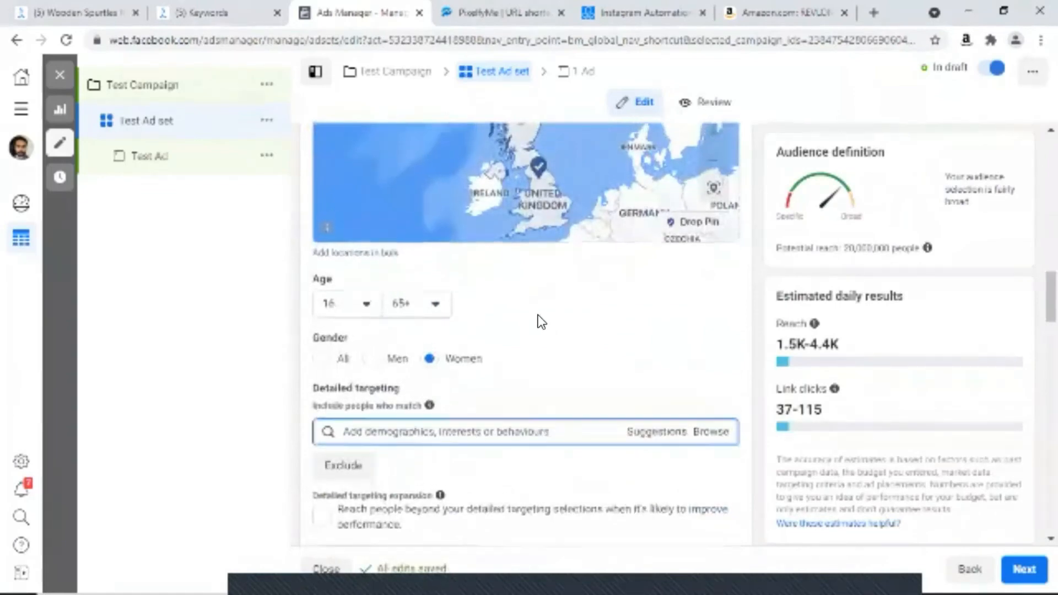
scroll(468, 437, up, 2)
scroll(472, 445, down, 6)
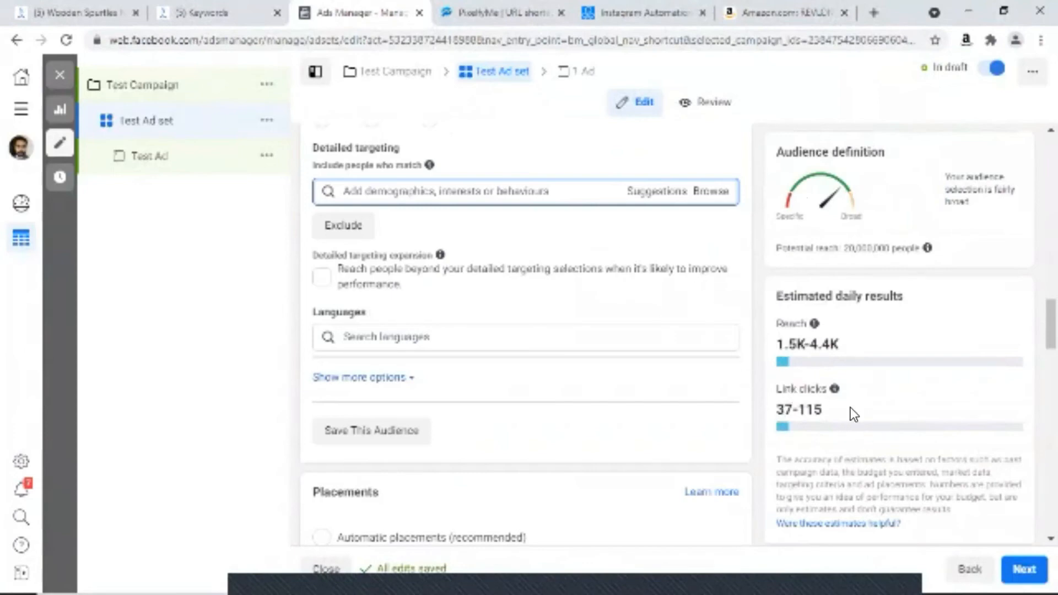
scroll(841, 409, down, 15)
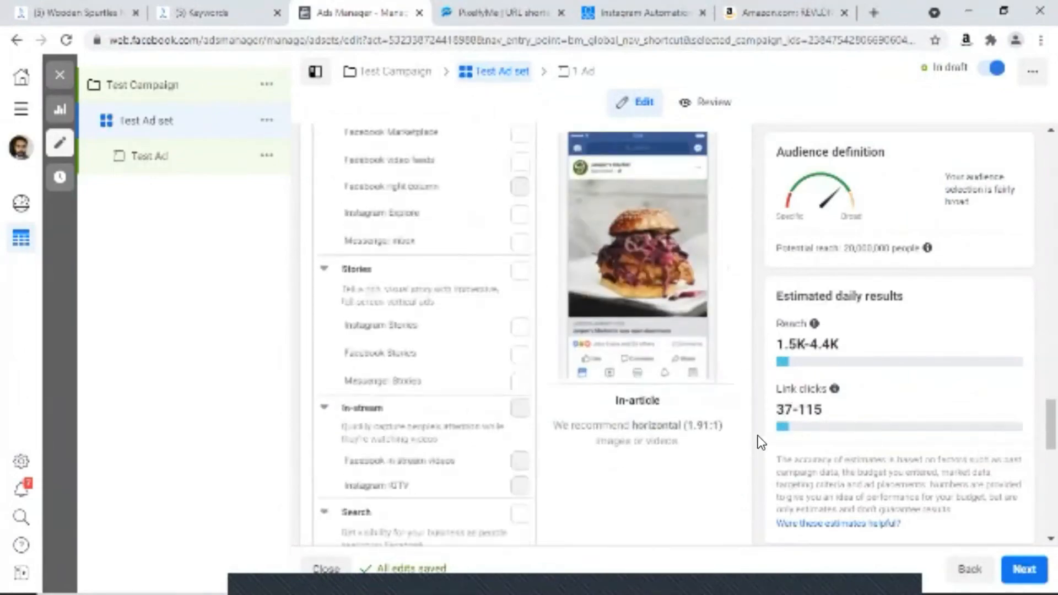
scroll(758, 443, down, 10)
scroll(498, 310, up, 5)
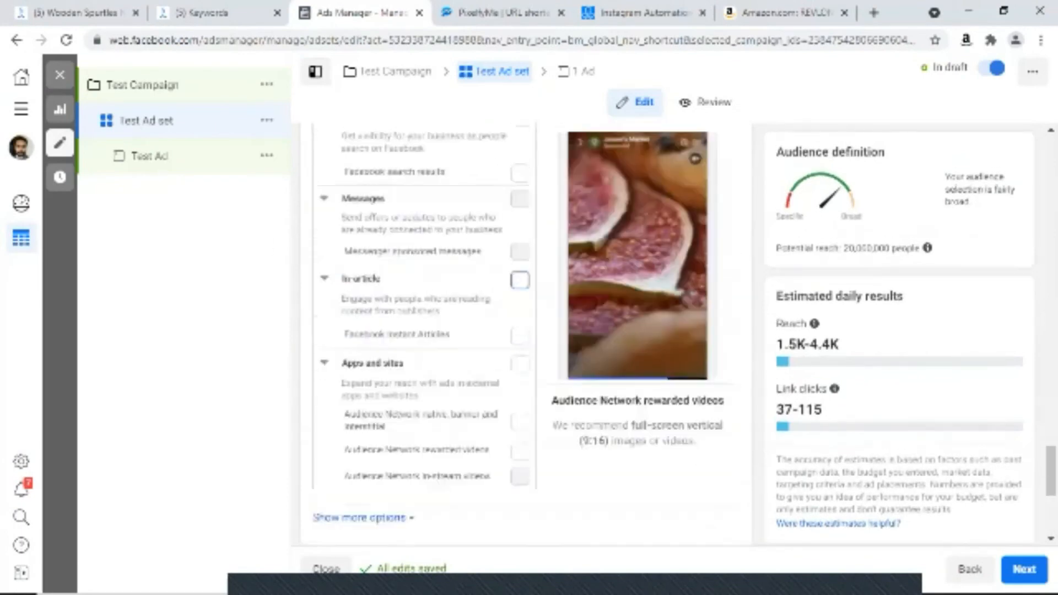
- Proceed to the Test Ad and set its Facebook Page identity to J&M Suppliers
click(1024, 569)
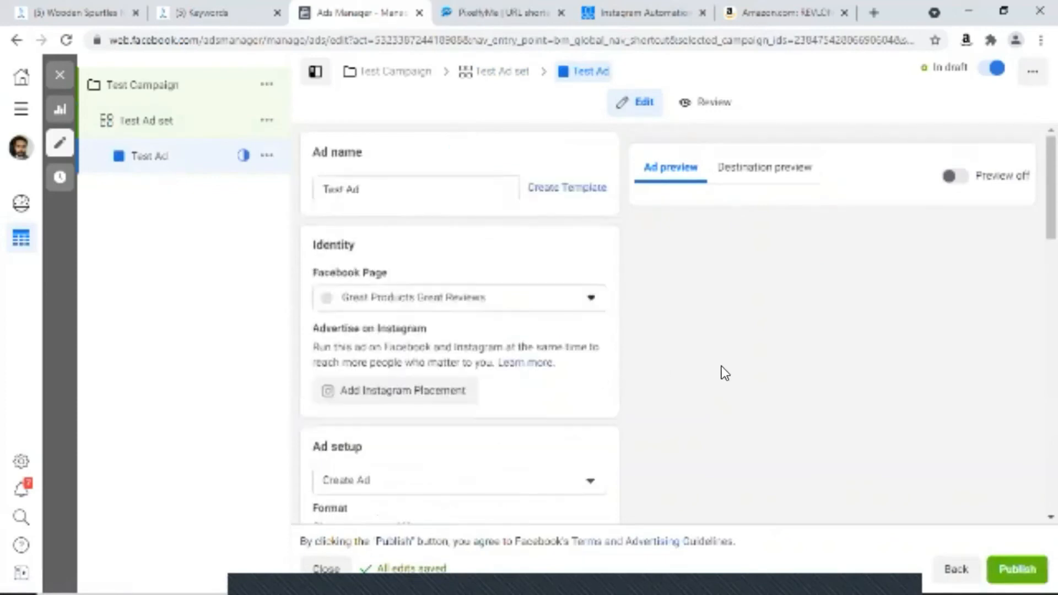
scroll(722, 368, down, 3)
scroll(721, 368, up, 3)
click(591, 301)
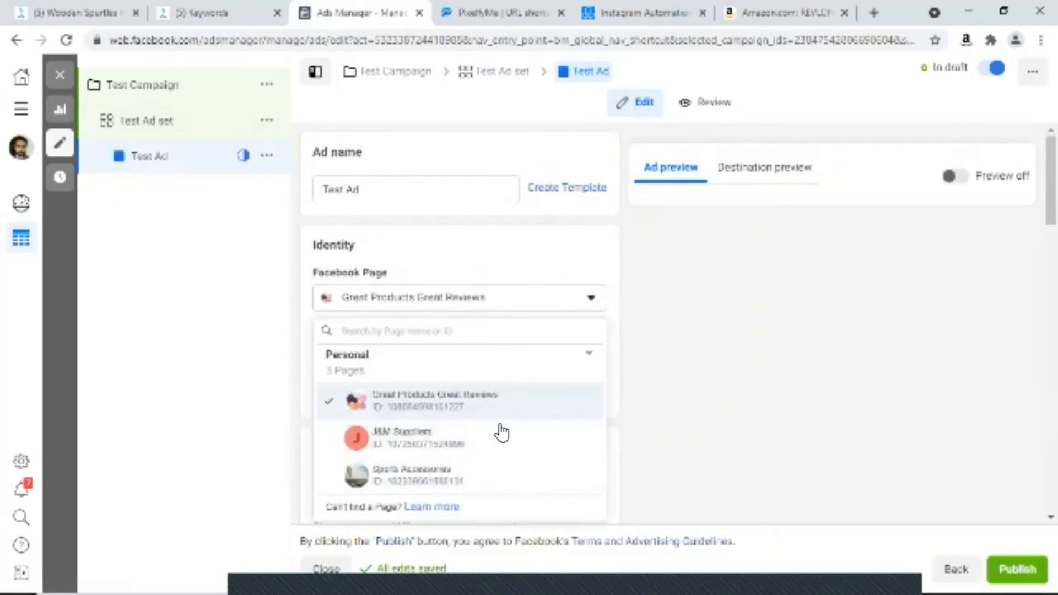
click(441, 431)
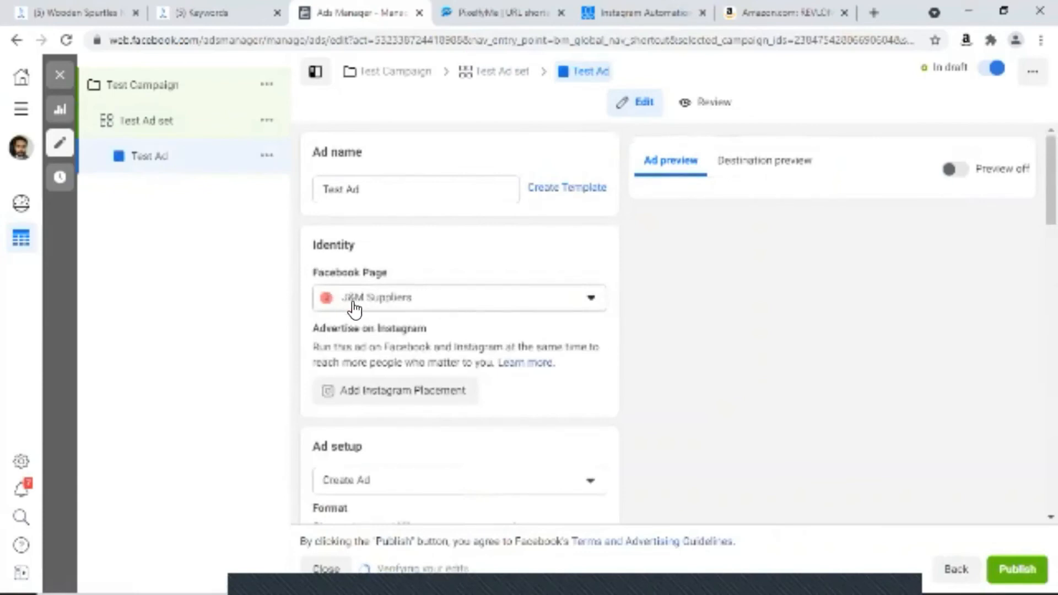
- Add the account image 91xSVj+PZ9L._AC_SL1500_.jpg of the wooden spurtles as the single-image ad's media
scroll(574, 336, down, 4)
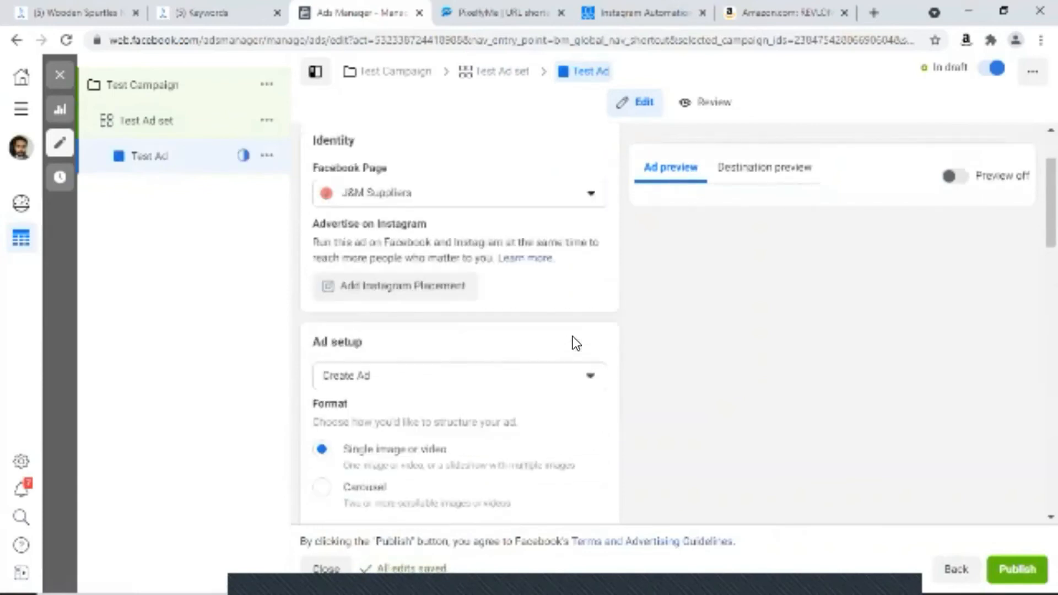
scroll(546, 353, up, 3)
scroll(462, 391, down, 1)
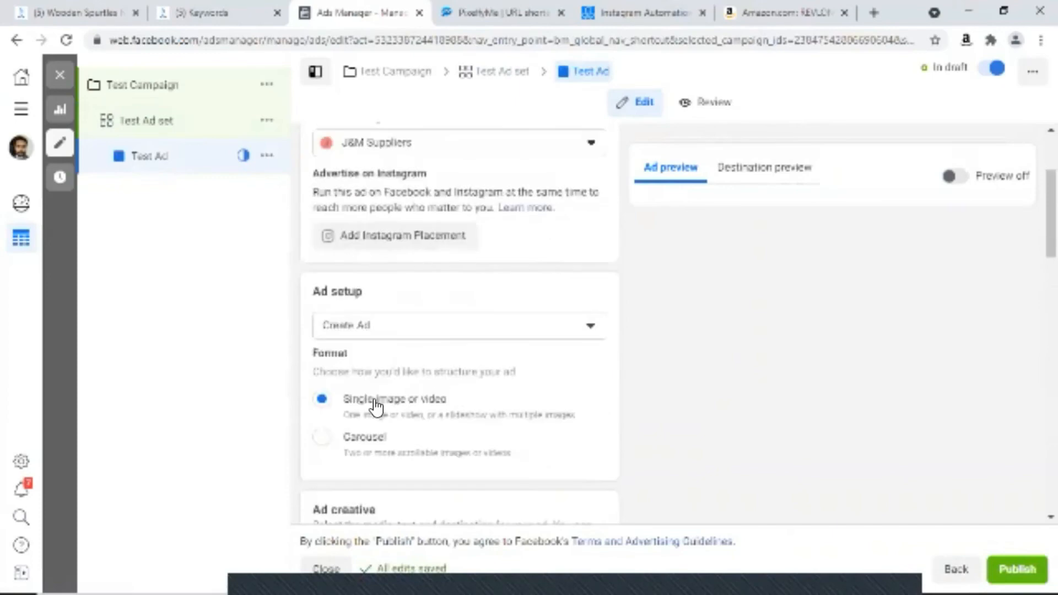
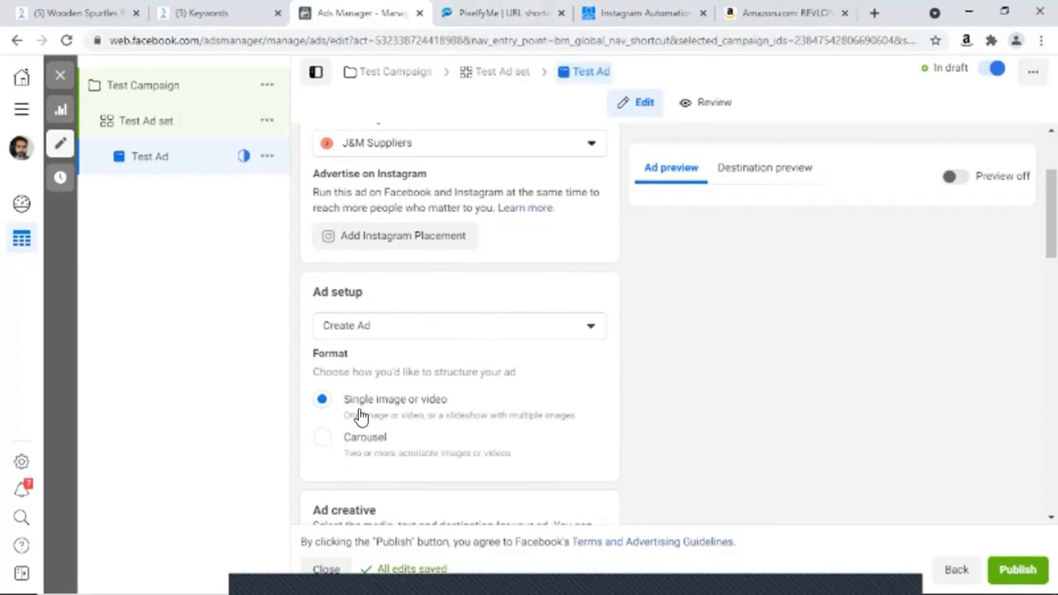
scroll(369, 400, down, 1)
scroll(368, 407, down, 4)
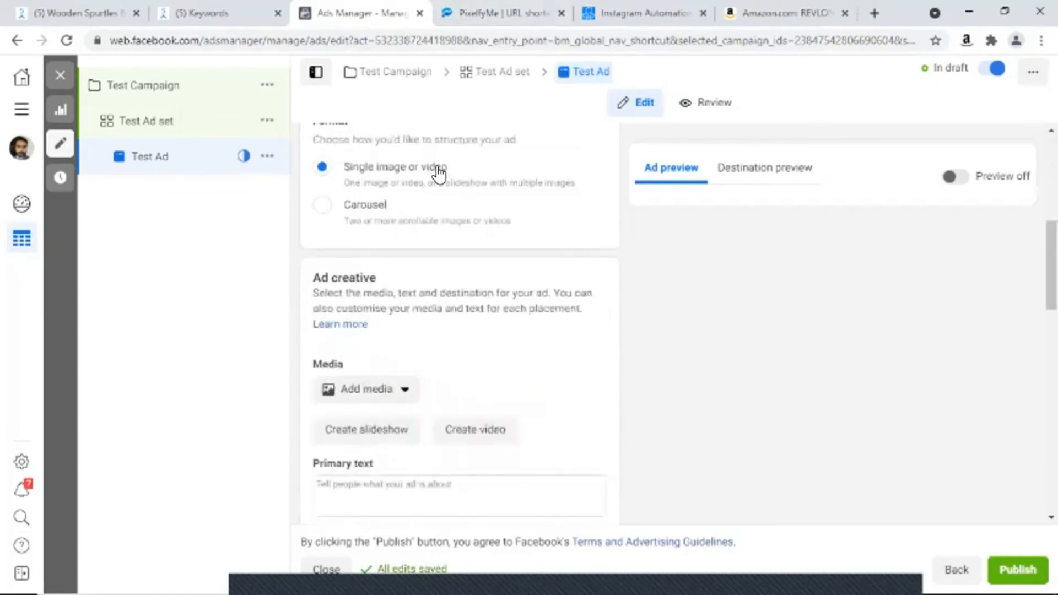
click(376, 393)
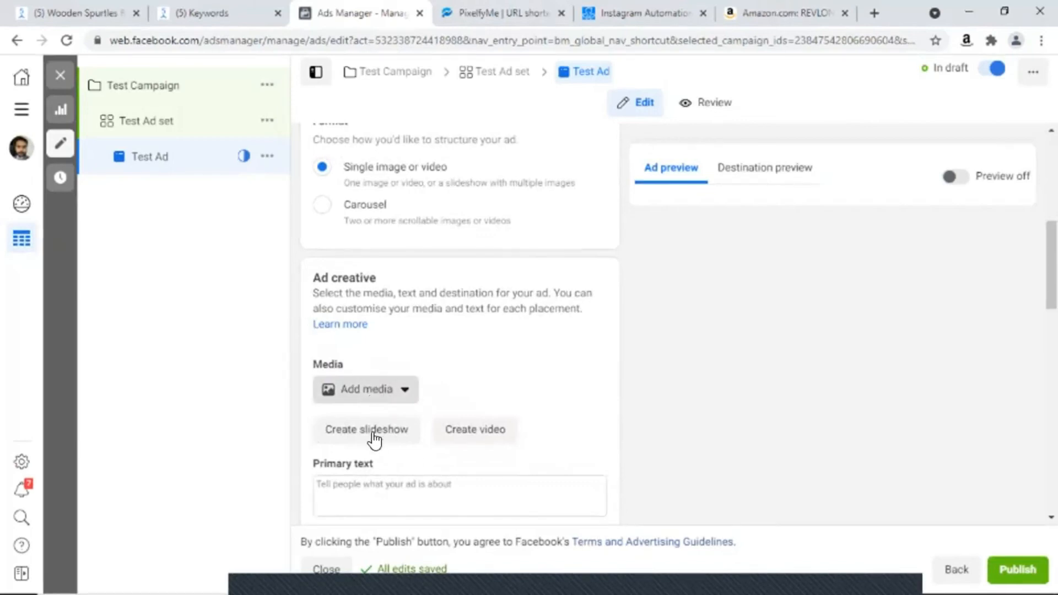
click(373, 429)
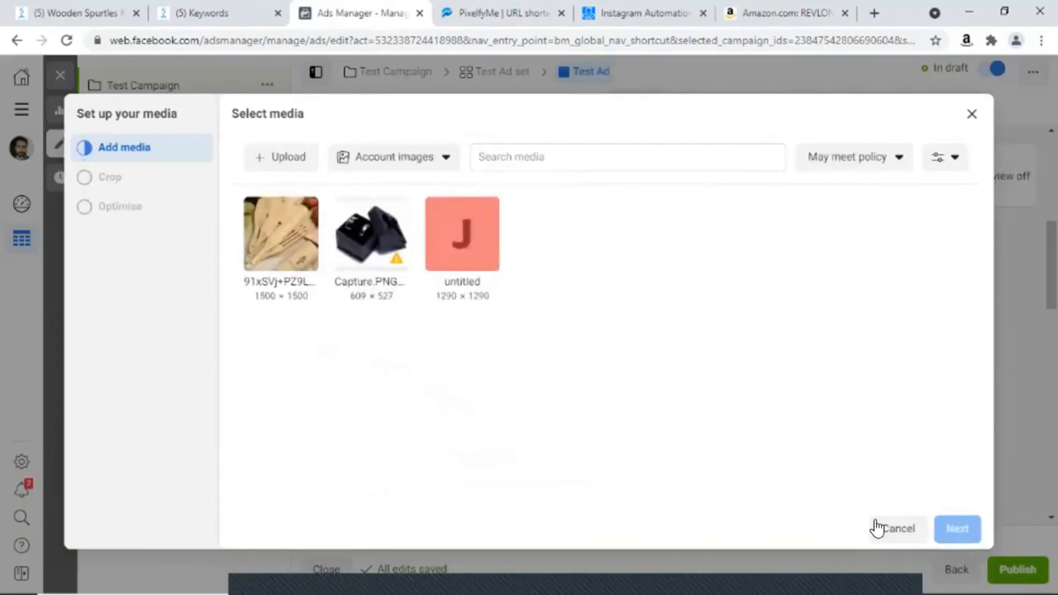
click(956, 530)
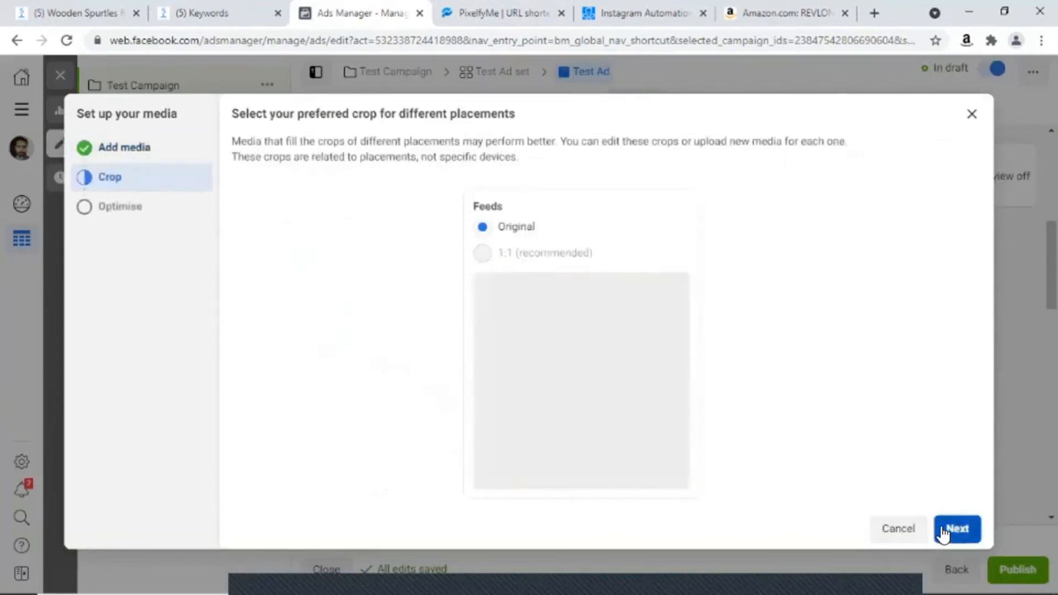
click(943, 530)
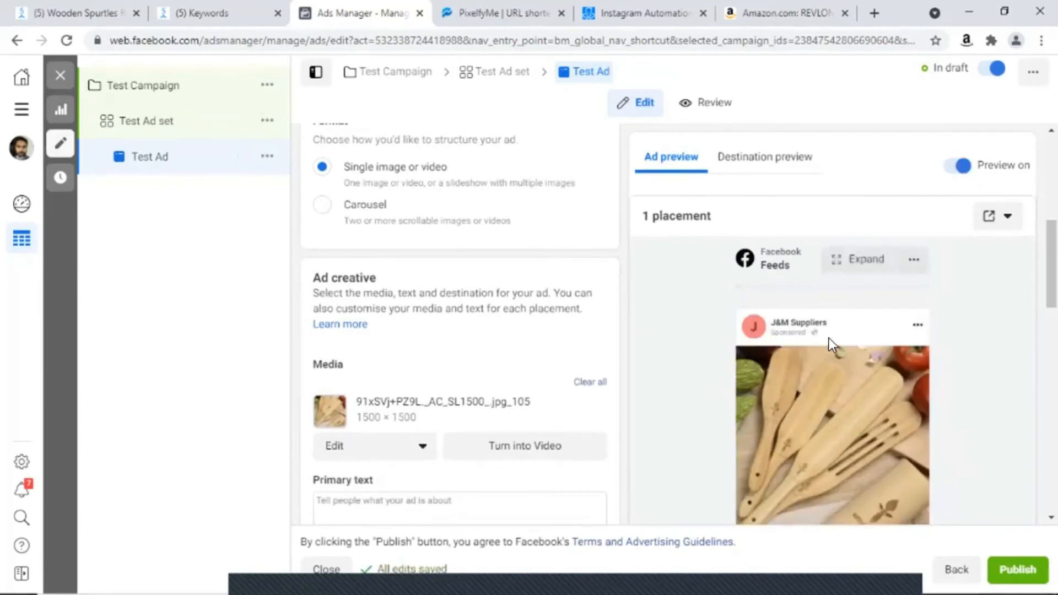
- Fill the ad's primary text with the first suggested Amazon Product Launch giveaway text from a previous ad
scroll(441, 396, down, 4)
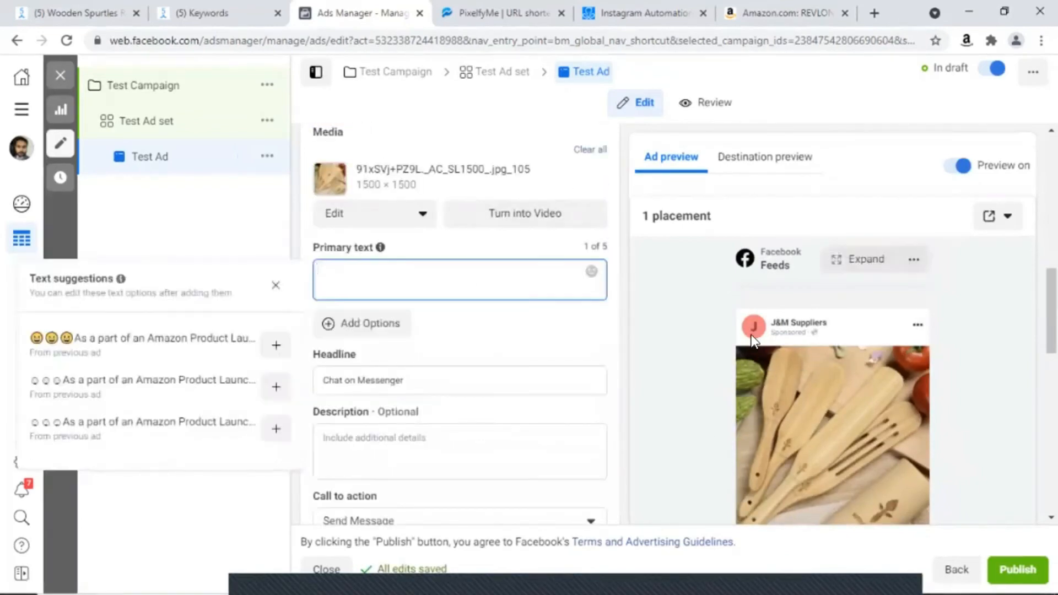
click(270, 345)
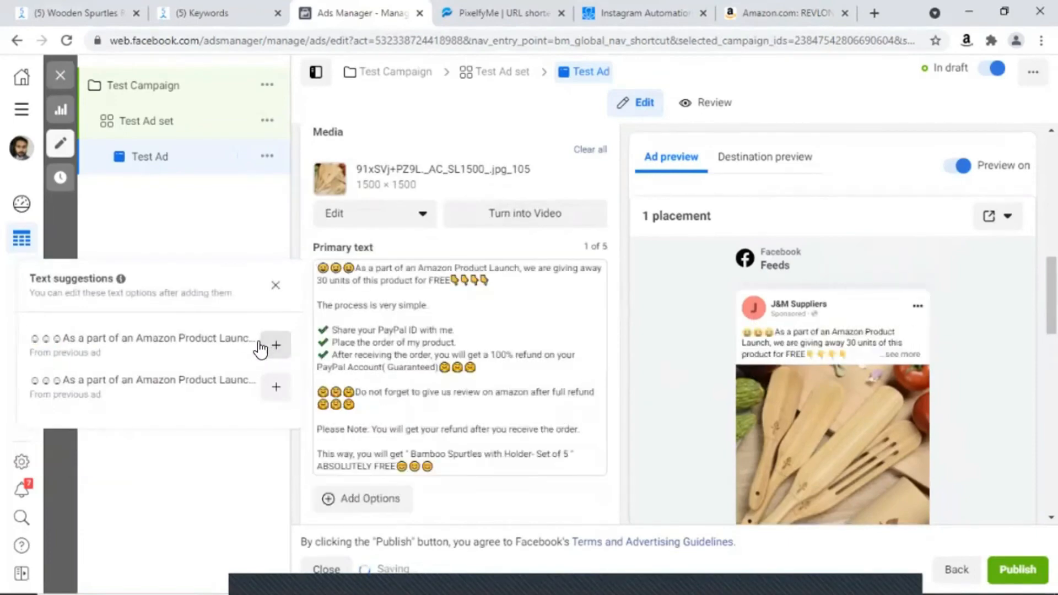
scroll(307, 330, up, 4)
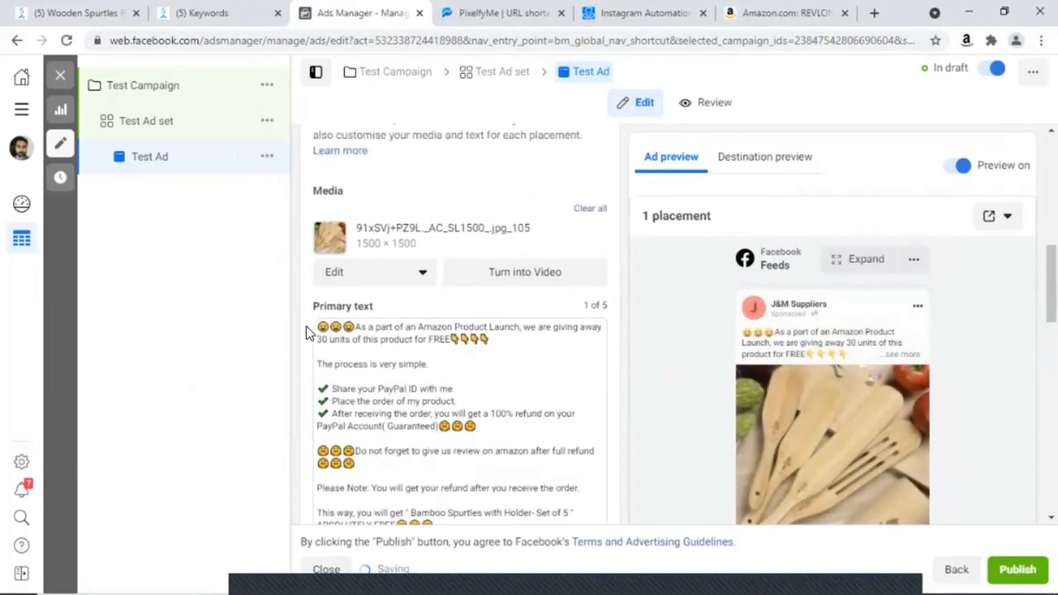
- Review the giveaway wording in the primary text and the ad's headline and call-to-action fields
scroll(411, 364, down, 7)
scroll(392, 320, up, 3)
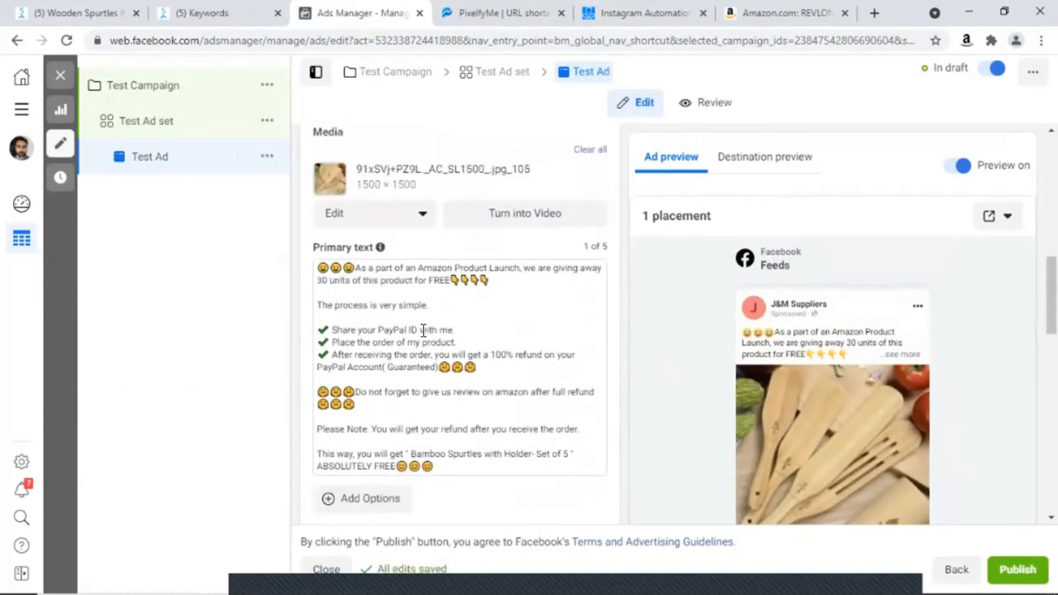
scroll(424, 330, down, 1)
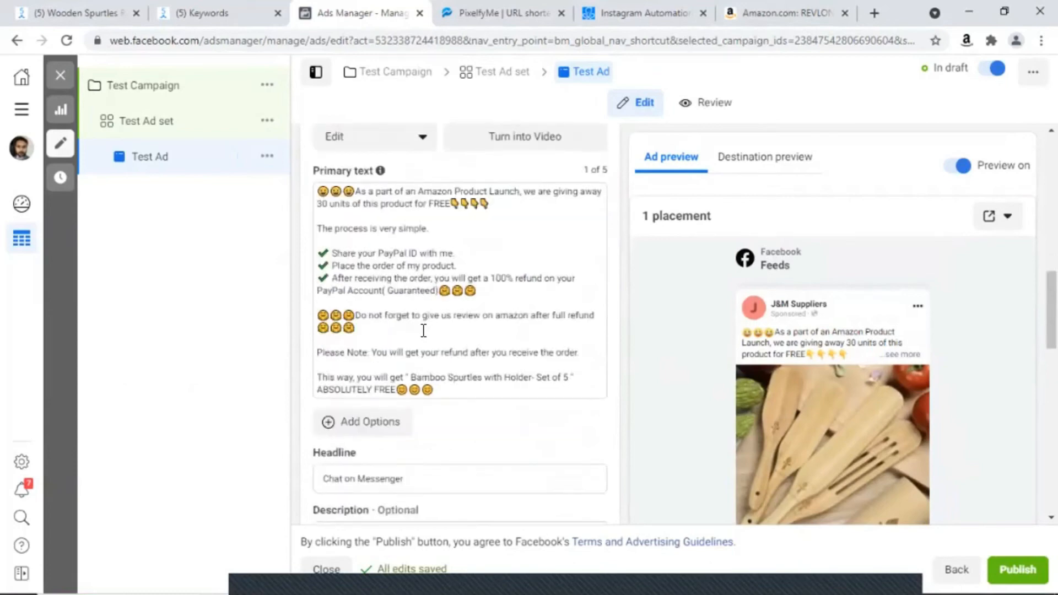
scroll(321, 299, up, 1)
scroll(373, 409, down, 1)
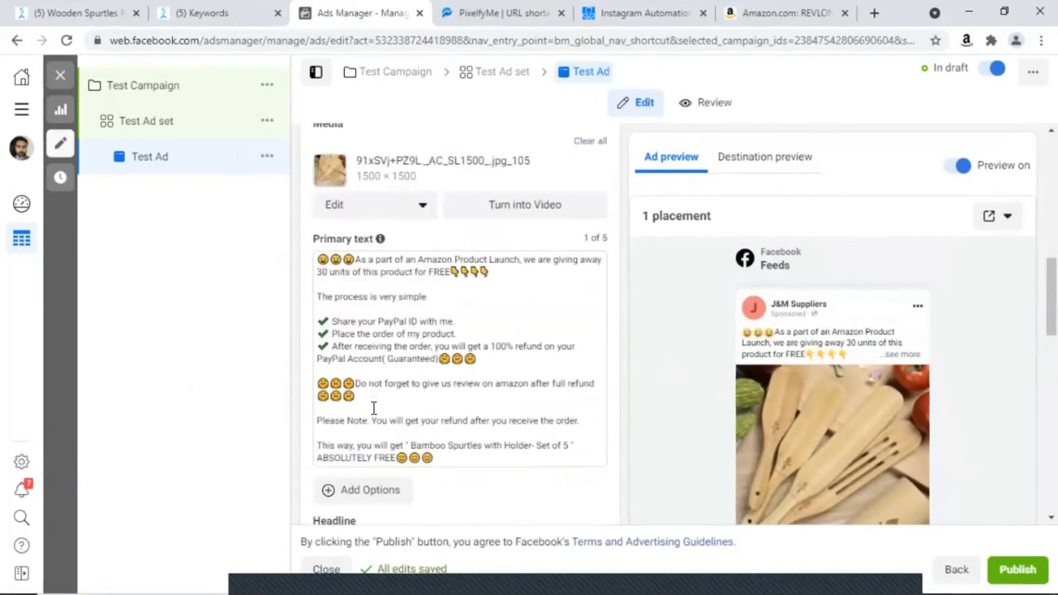
scroll(438, 392, down, 1)
scroll(438, 392, down, 2)
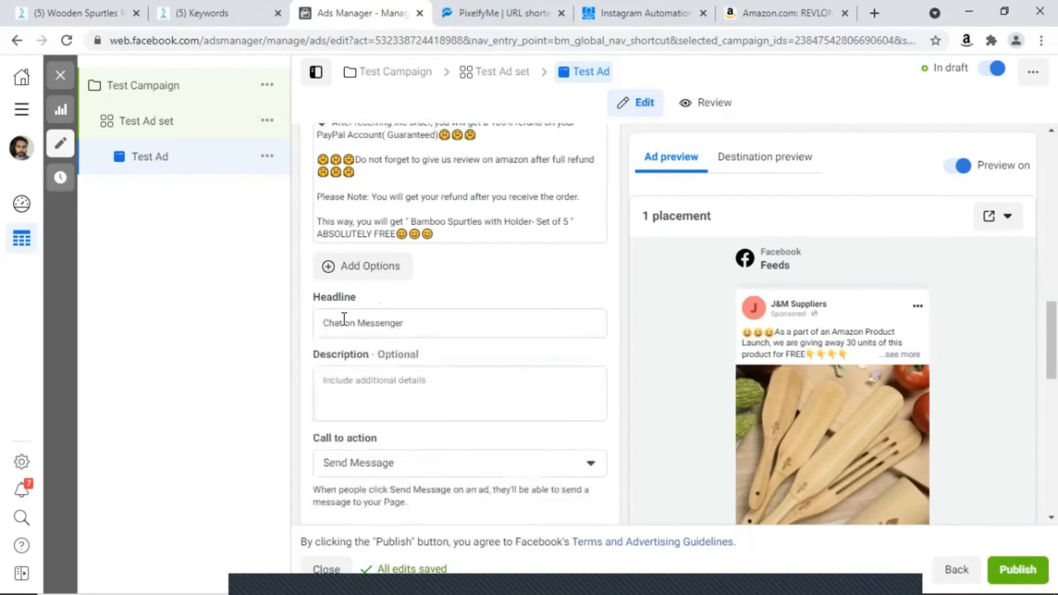
- Add the suggested headline "Click on Send Message to order now!" from a previous ad as a second headline option
scroll(759, 411, down, 3)
scroll(713, 449, down, 5)
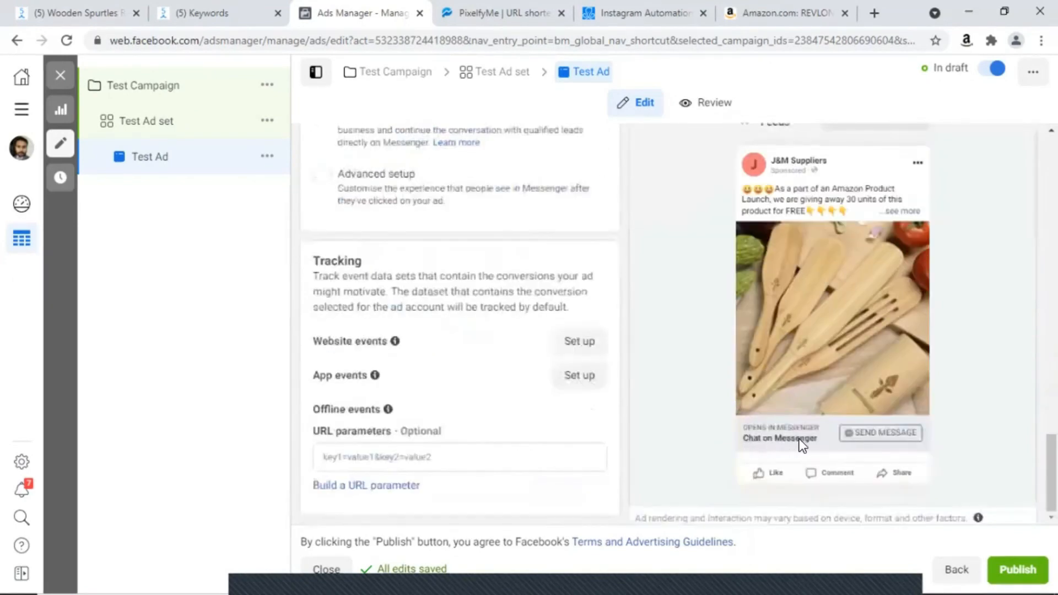
scroll(411, 405, up, 8)
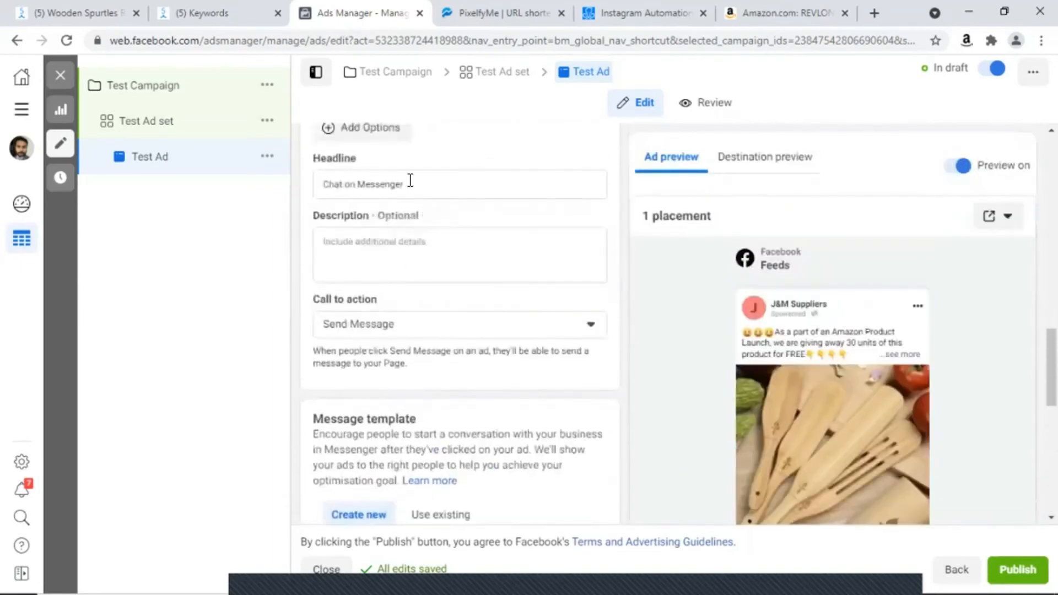
drag(409, 184, 312, 177)
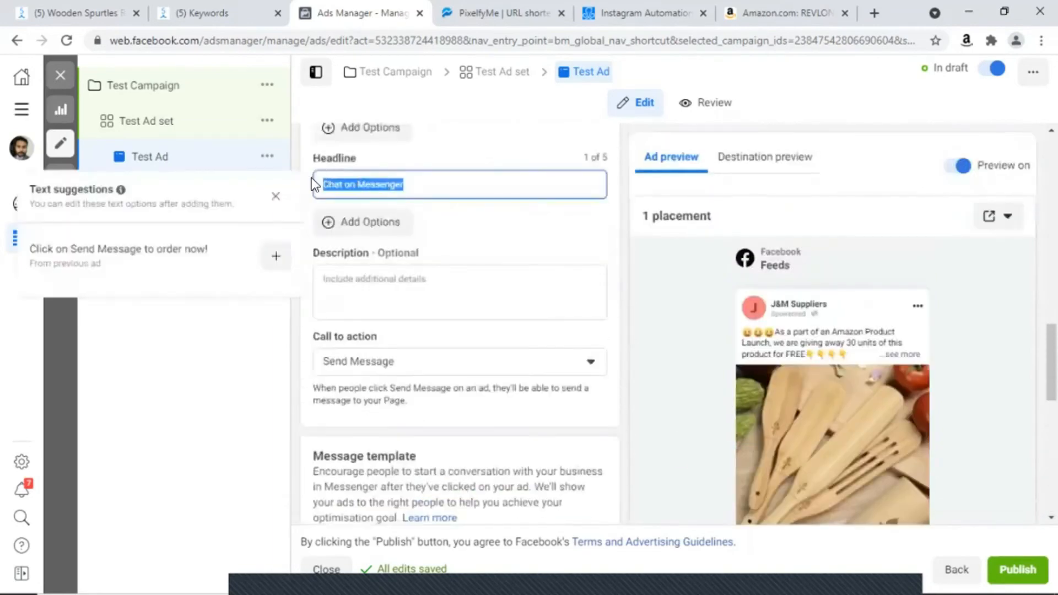
click(265, 266)
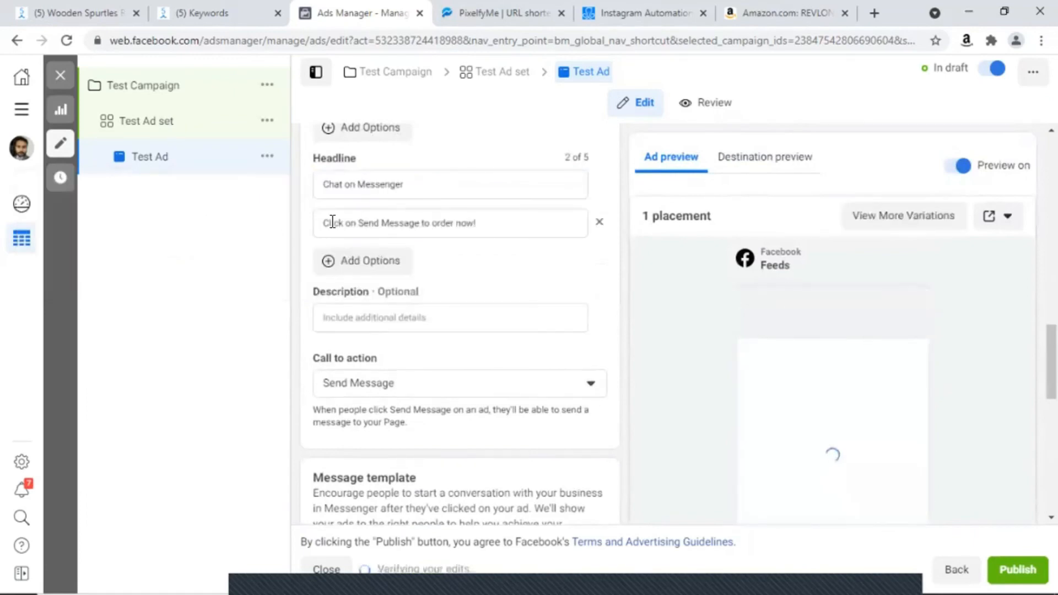
scroll(712, 361, down, 8)
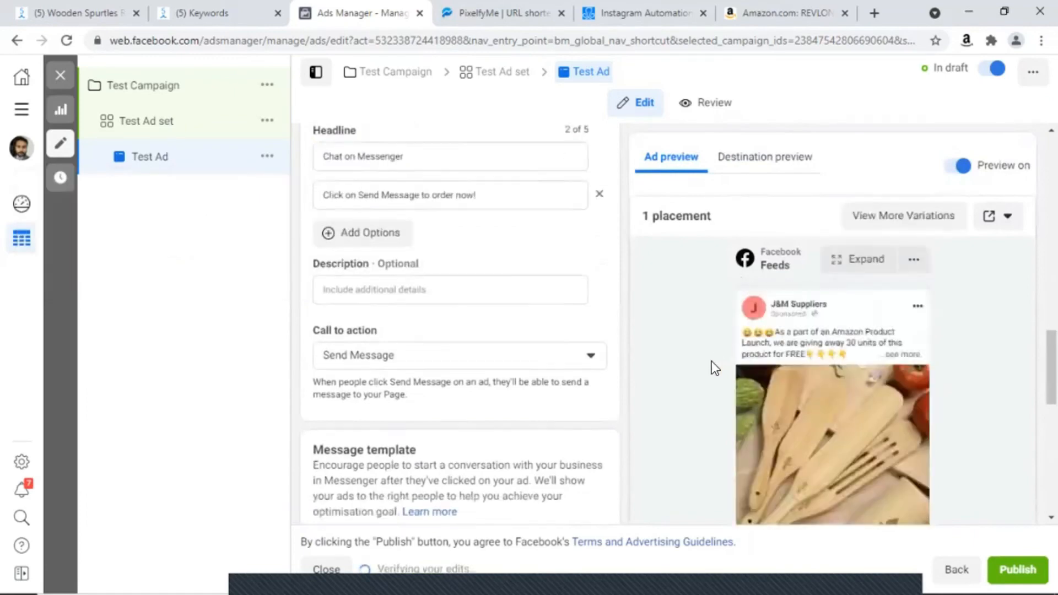
scroll(673, 411, up, 10)
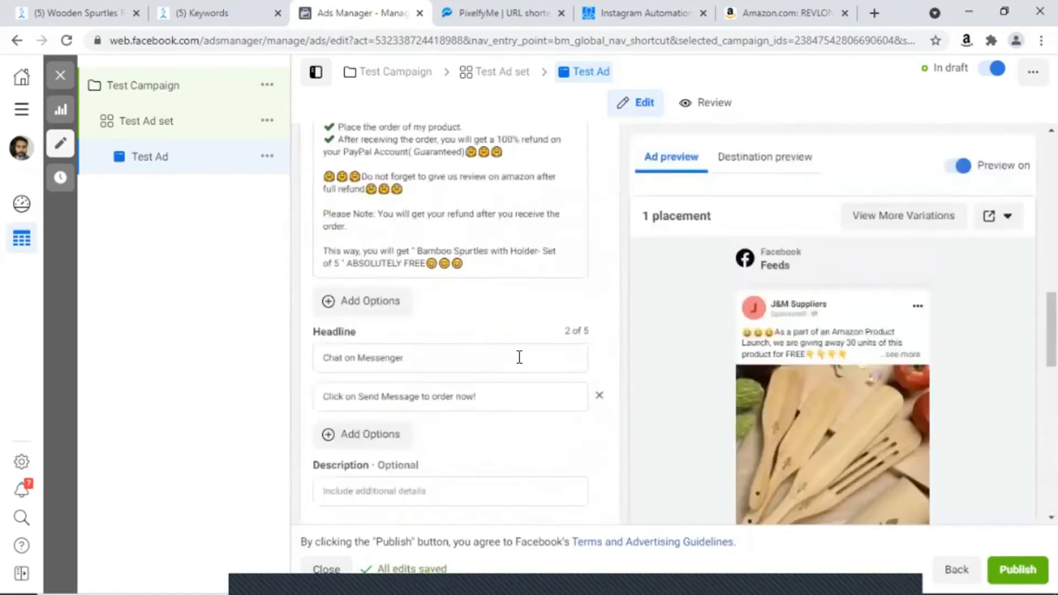
- Replace the first headline, "Chat on Messenger", with a copy of "Click on Send Message to order now!" and remove the duplicate second headline
click(567, 358)
drag(521, 392, 309, 395)
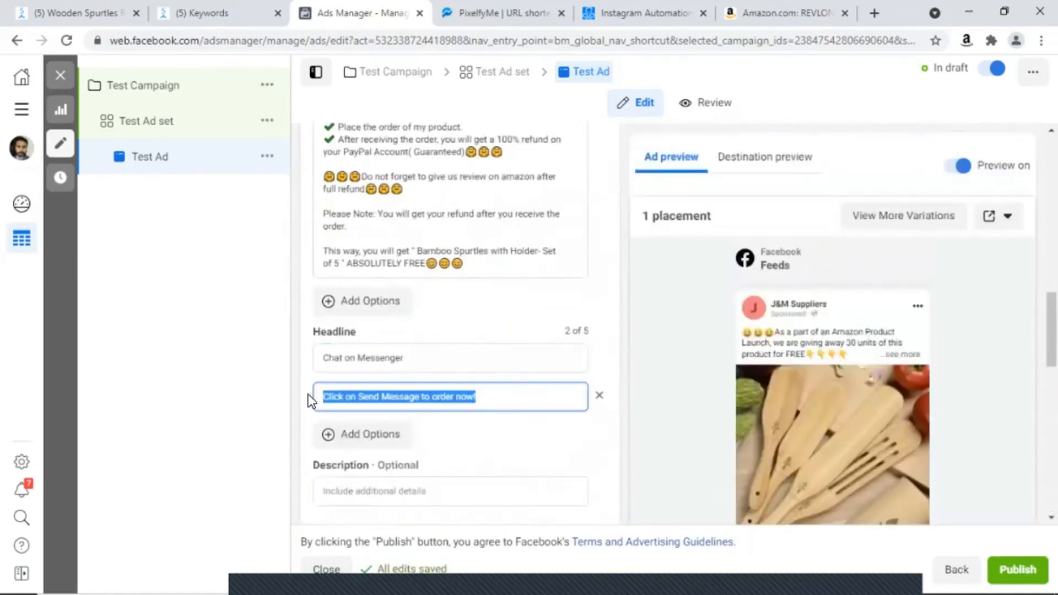
scroll(325, 394, up, 1)
right_click(325, 395)
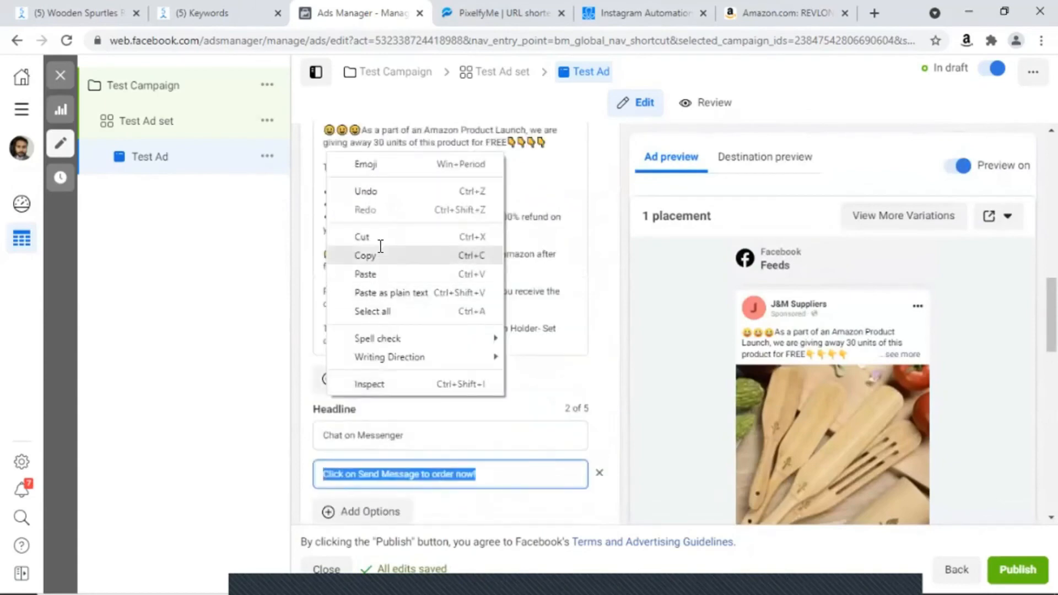
click(379, 248)
drag(411, 437, 319, 438)
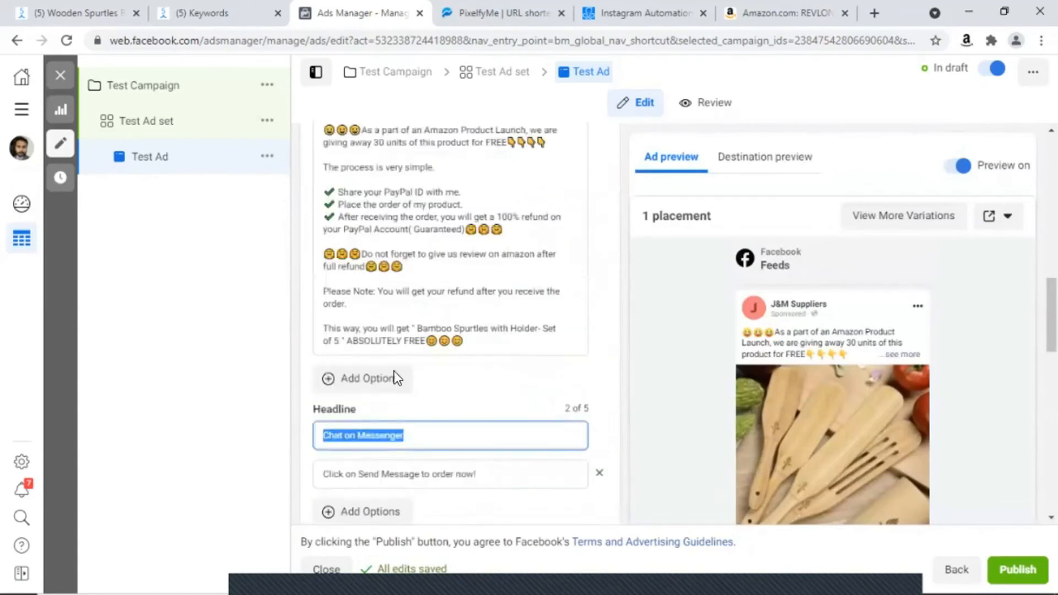
right_click(336, 436)
click(415, 265)
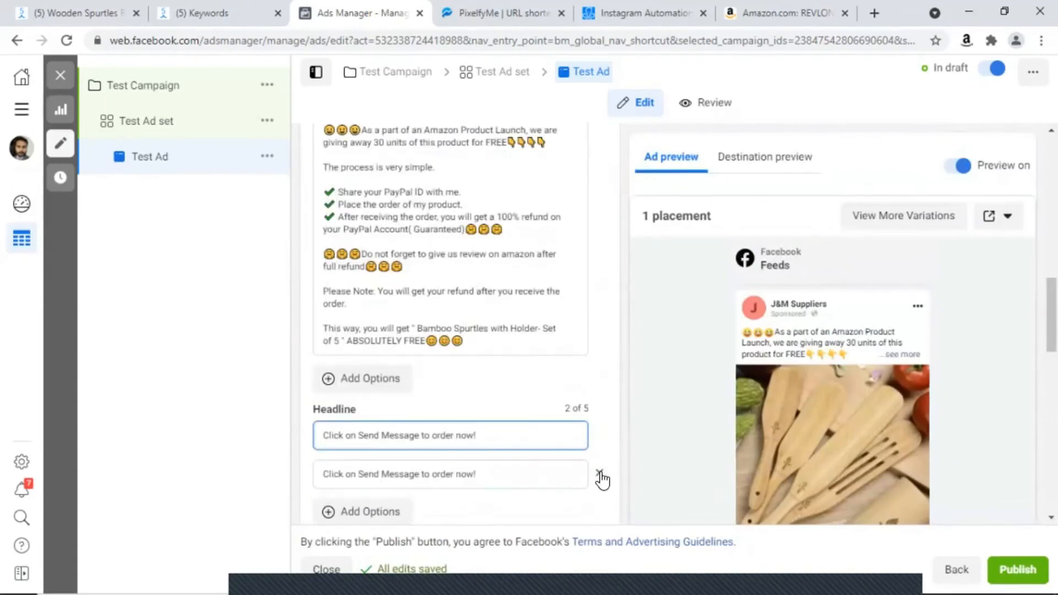
click(599, 473)
- Review the ad preview and the headline, description, call-to-action and message template settings
scroll(713, 447, down, 10)
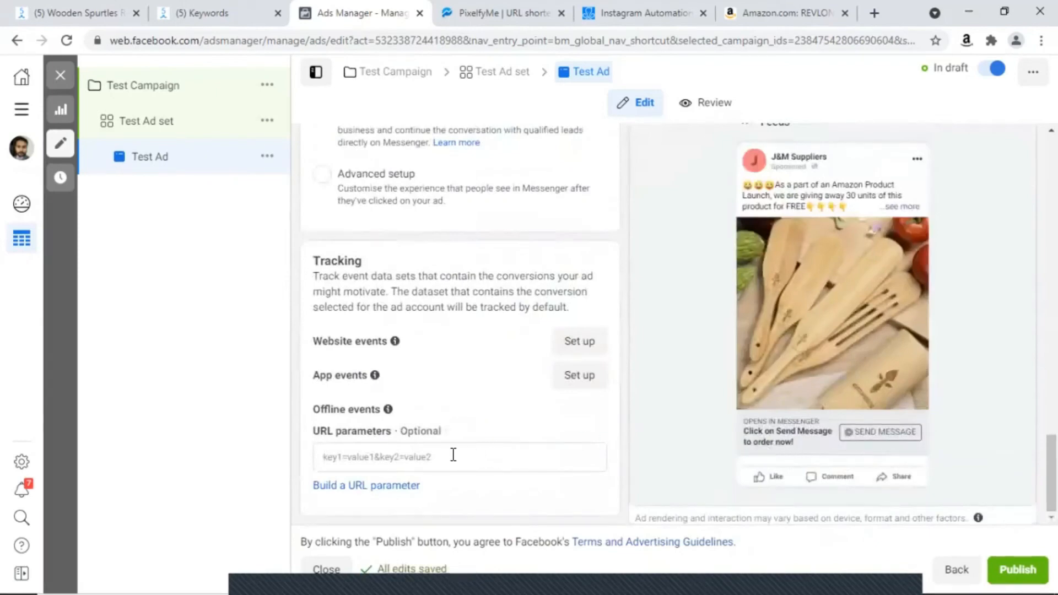
scroll(451, 455, up, 1)
scroll(452, 455, up, 6)
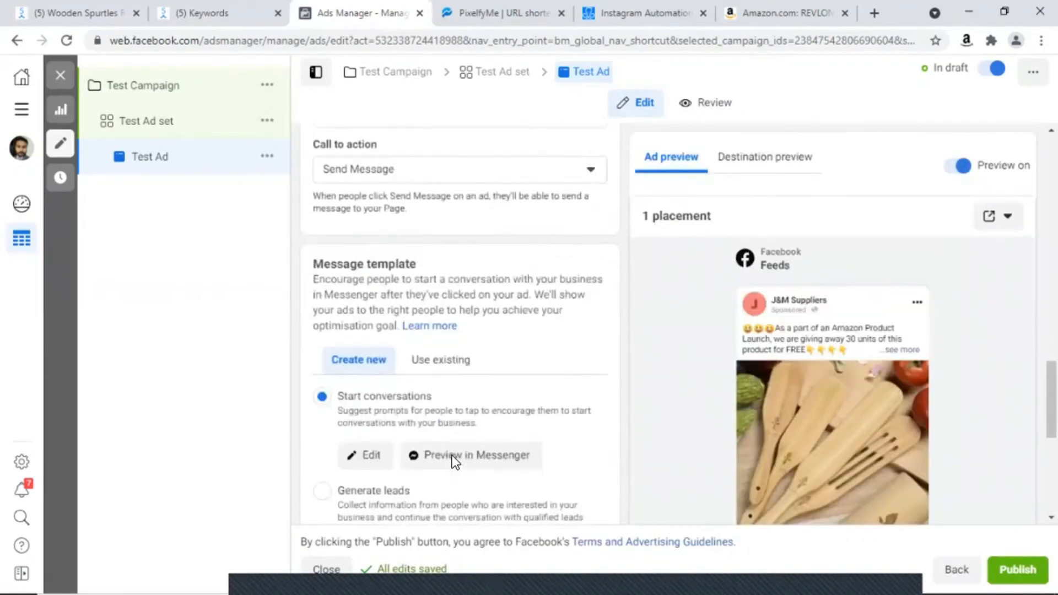
scroll(457, 439, up, 1)
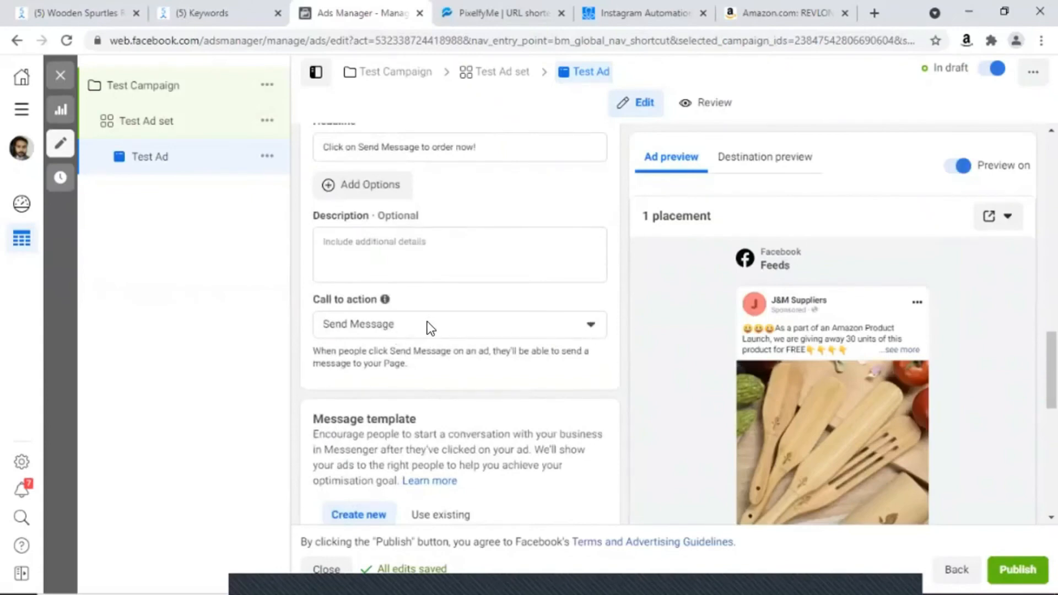
scroll(429, 327, up, 4)
scroll(428, 321, down, 3)
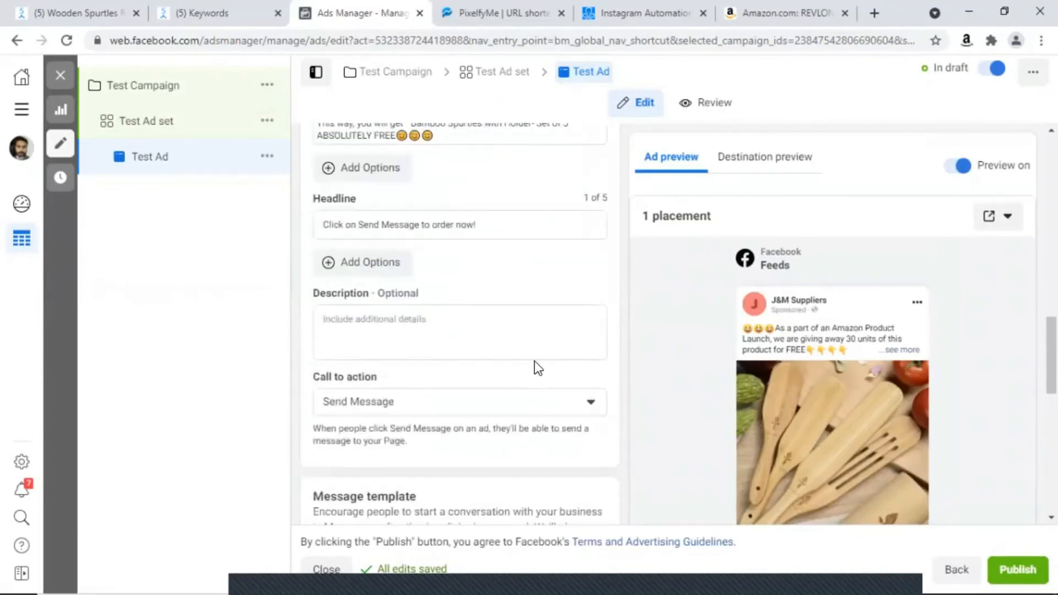
scroll(347, 339, down, 1)
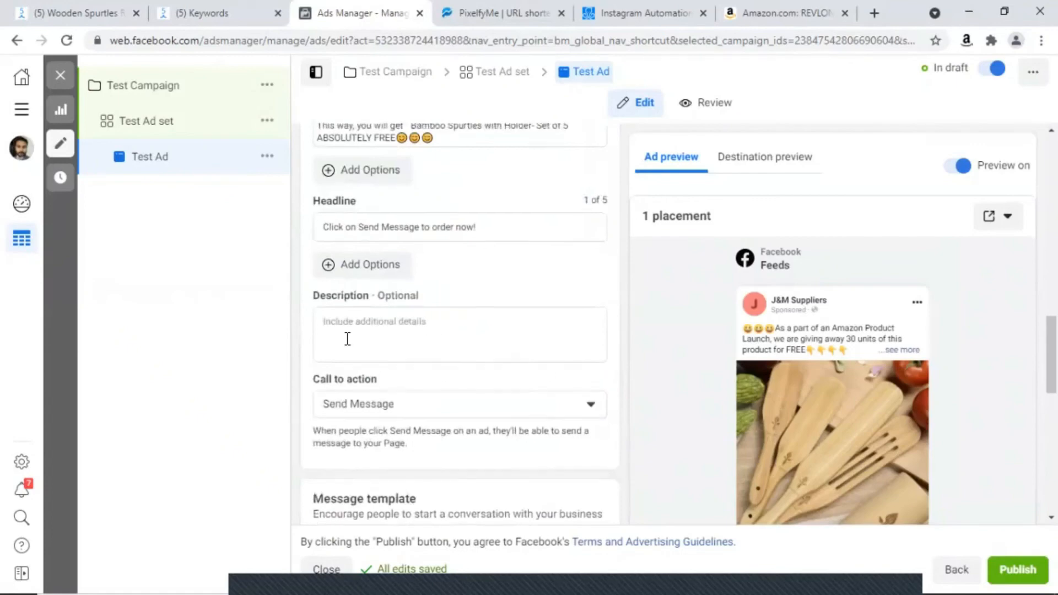
scroll(411, 345, down, 4)
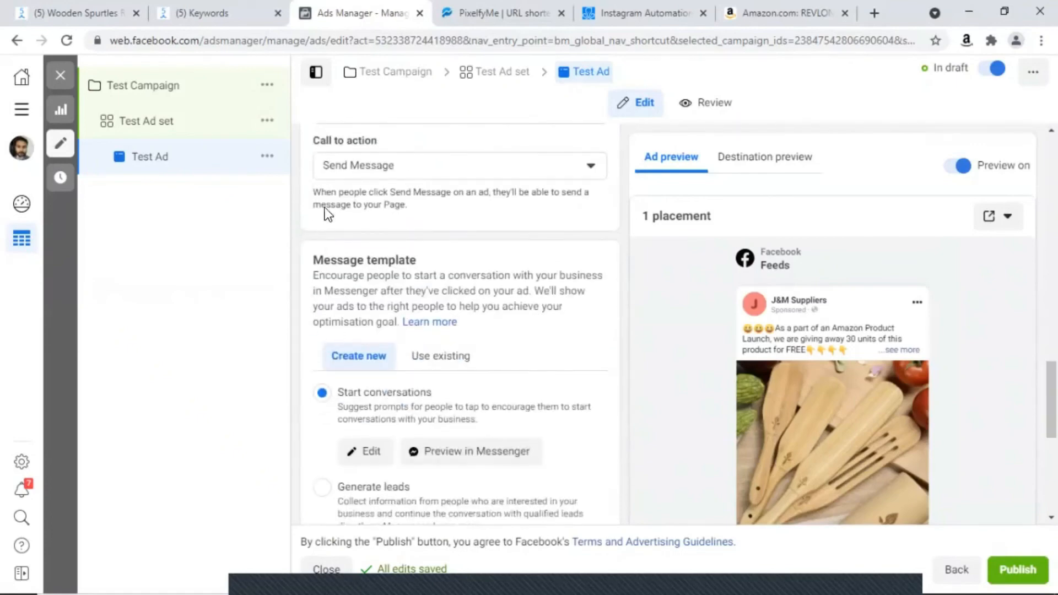
scroll(404, 192, down, 1)
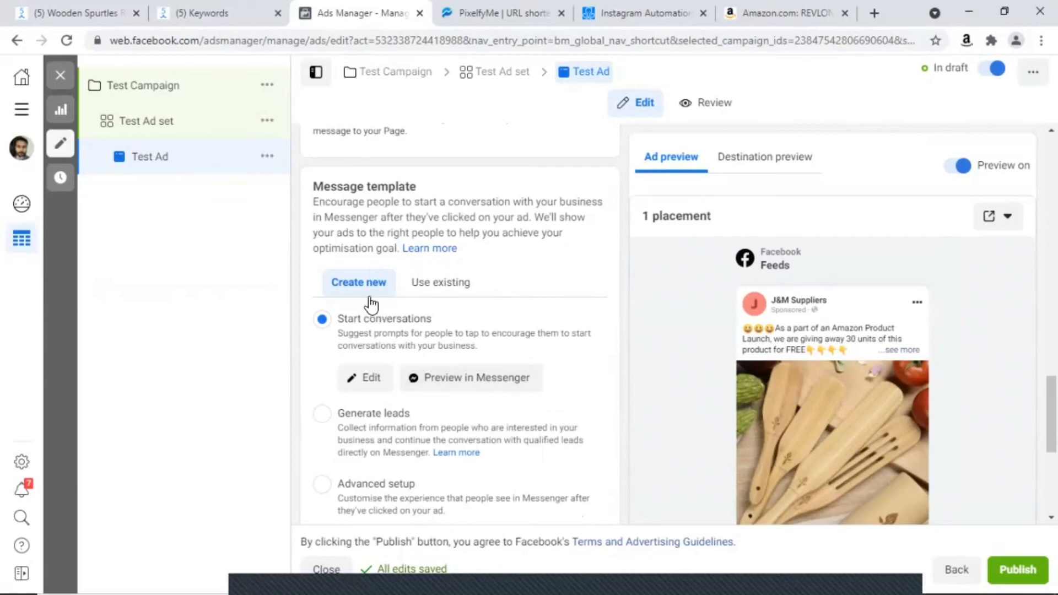
click(442, 290)
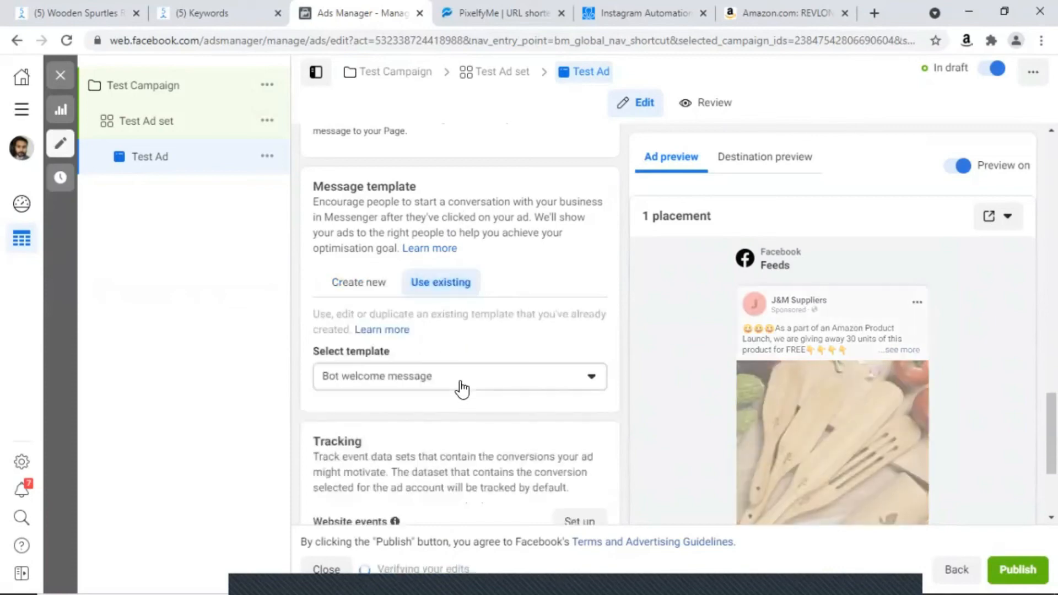
click(496, 392)
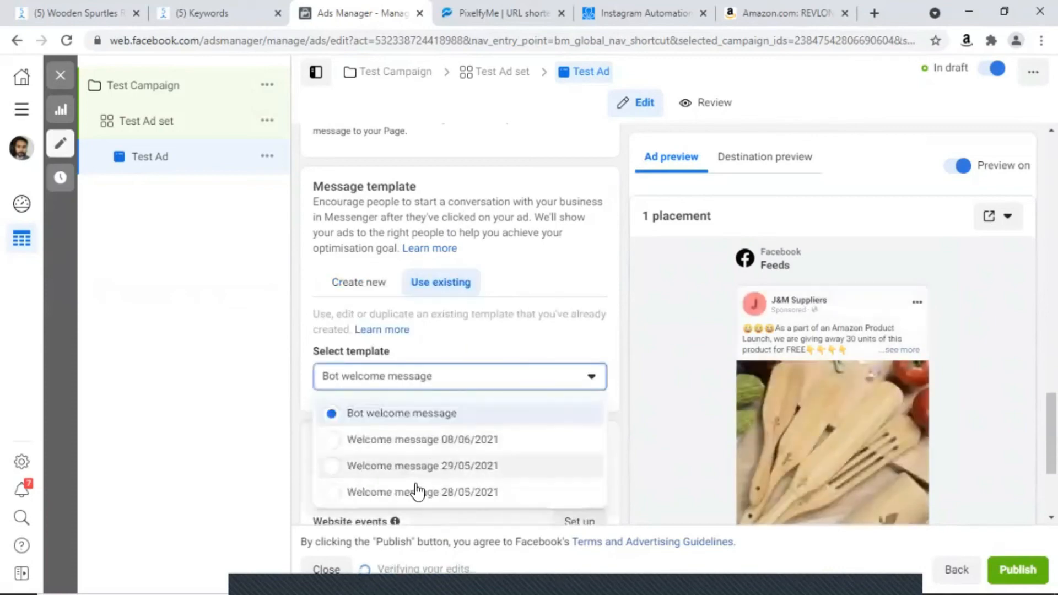
click(359, 292)
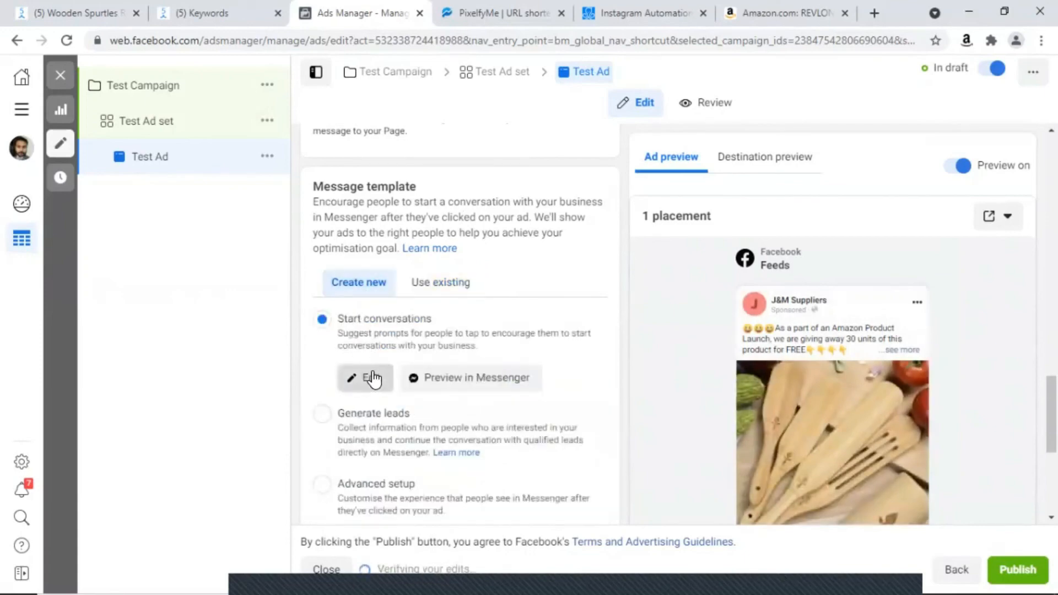
- Open the new Start conversations template for editing and check the spurtles flow's trigger keyword on ManyChat's Keywords page
click(369, 378)
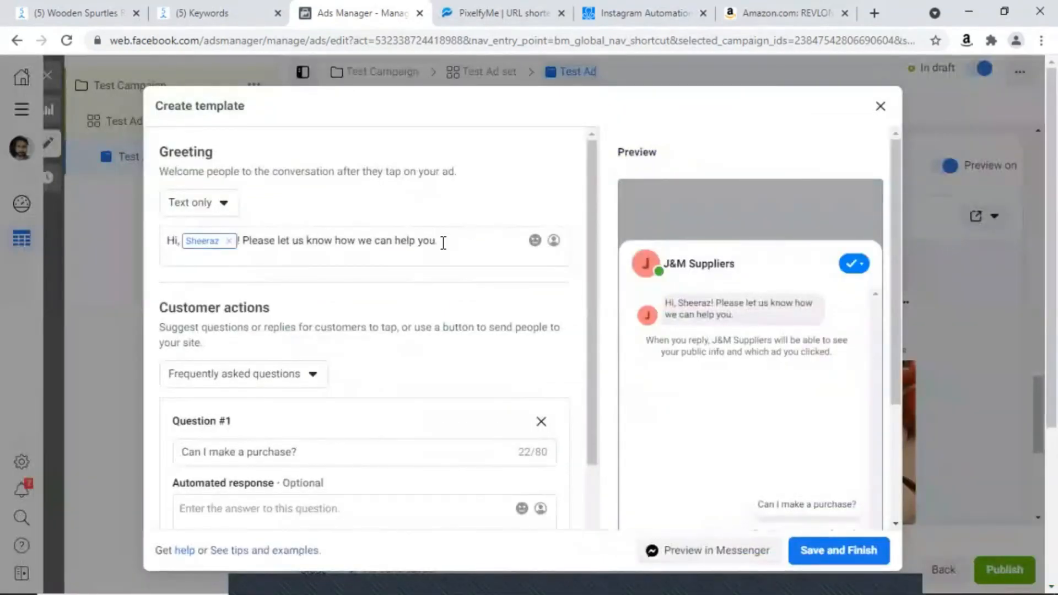
scroll(443, 243, down, 3)
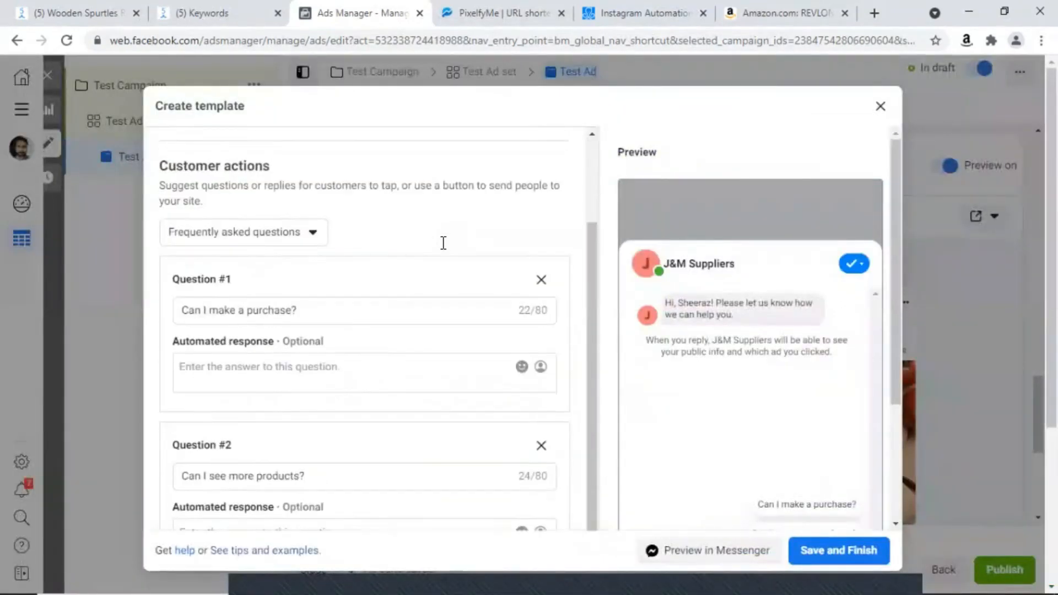
scroll(433, 298, down, 1)
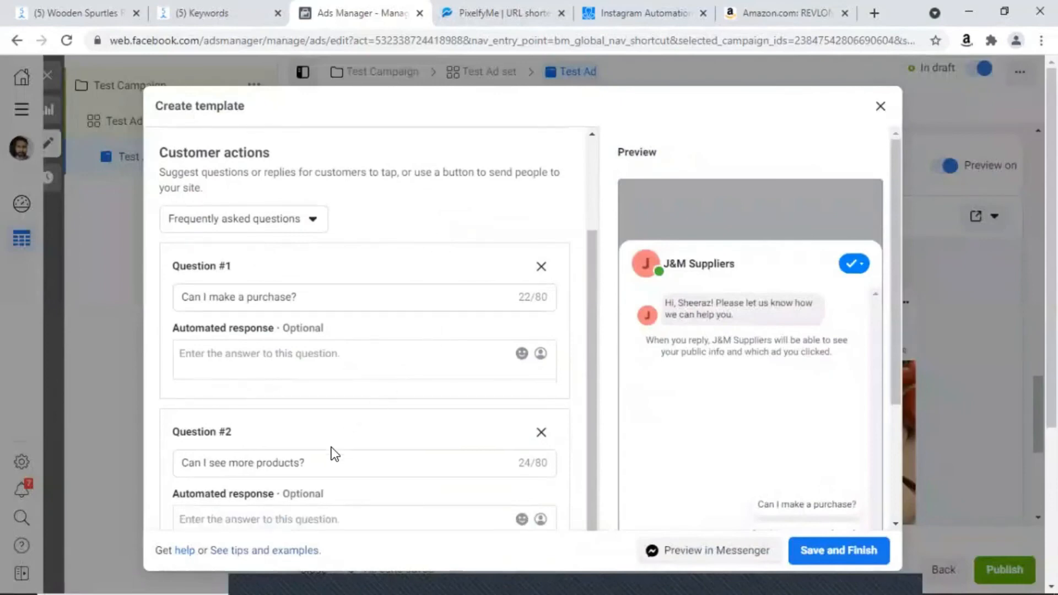
click(214, 22)
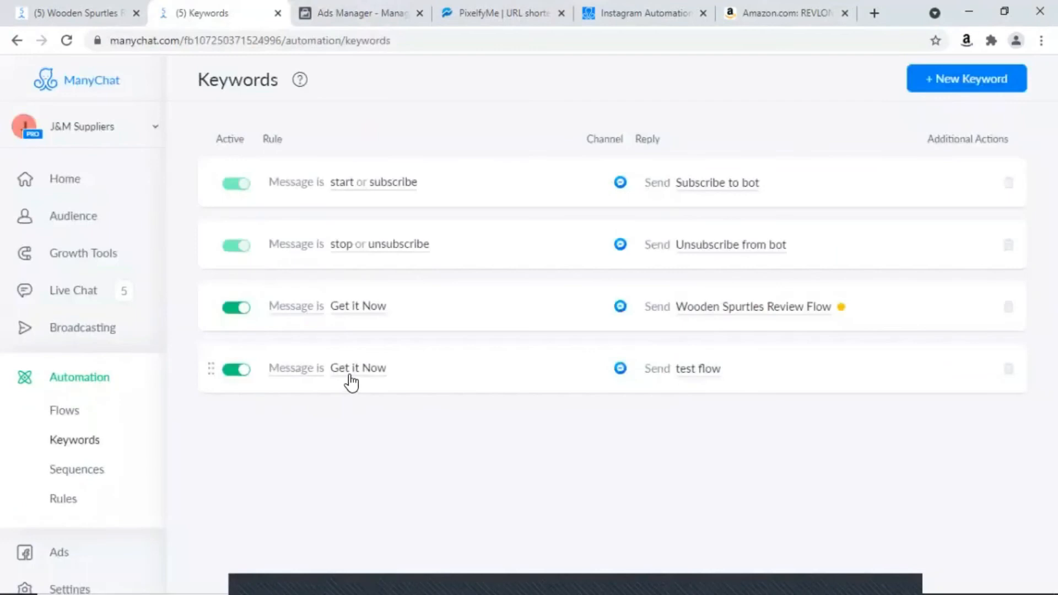
click(346, 2)
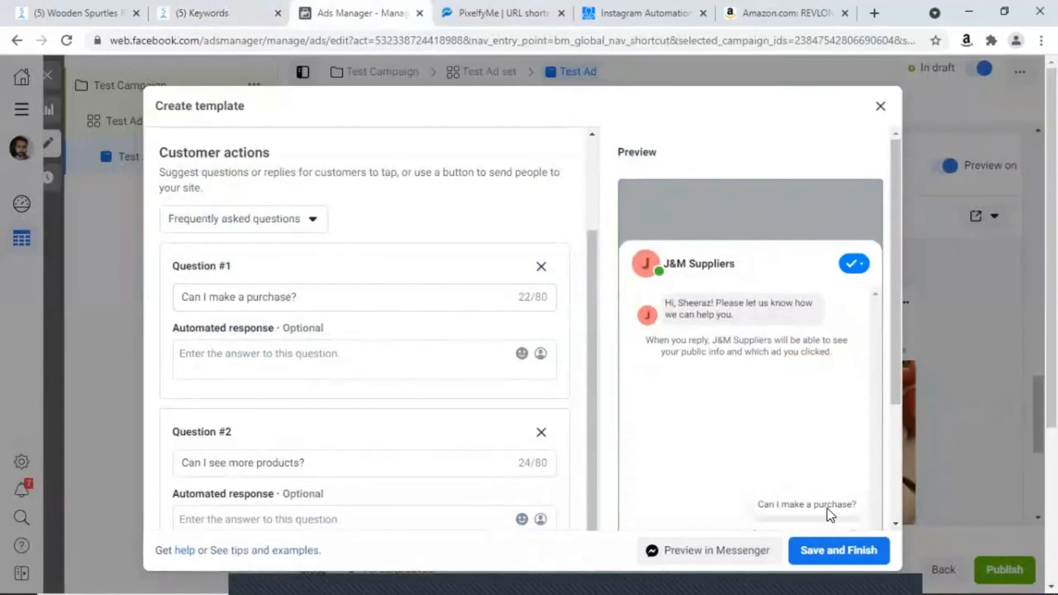
- Change the template's Question #1 to the ManyChat keyword "Get it Now"
drag(330, 302, 171, 307)
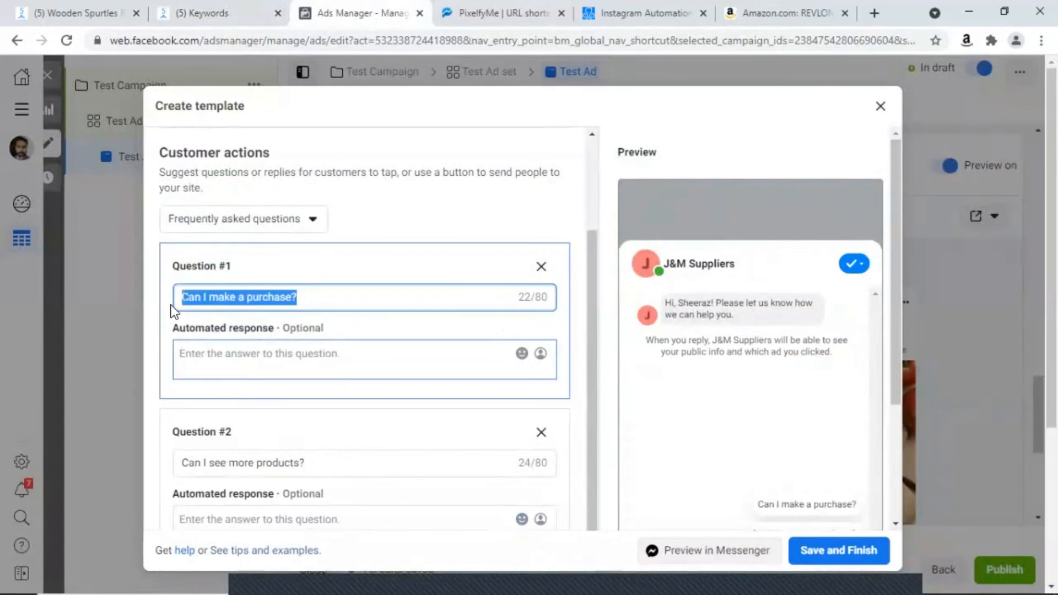
key(BackSpace)
text(G)
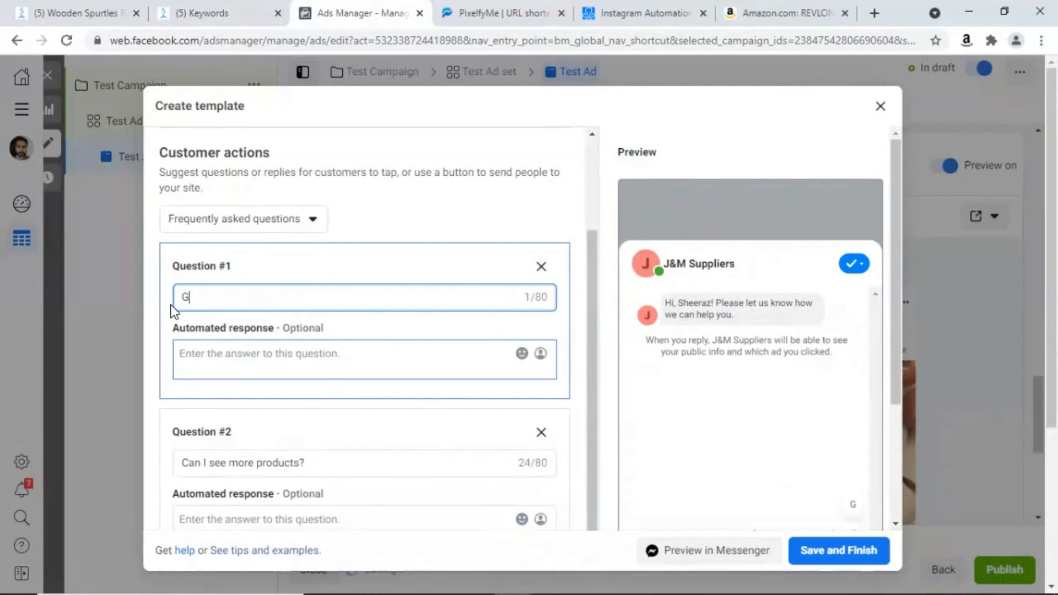
text(et it Ni)
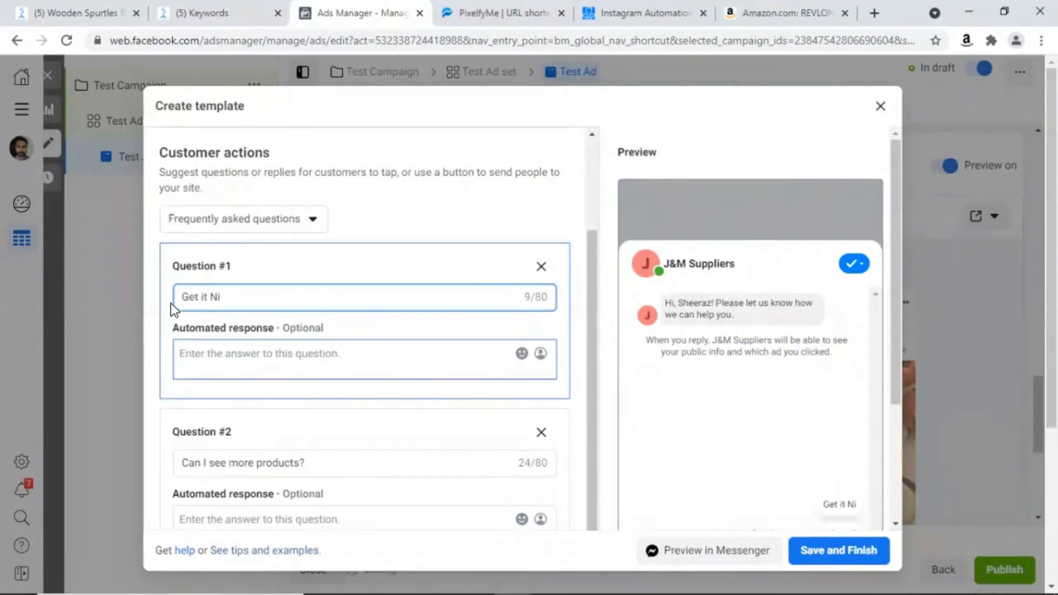
key(BackSpace)
text(o)
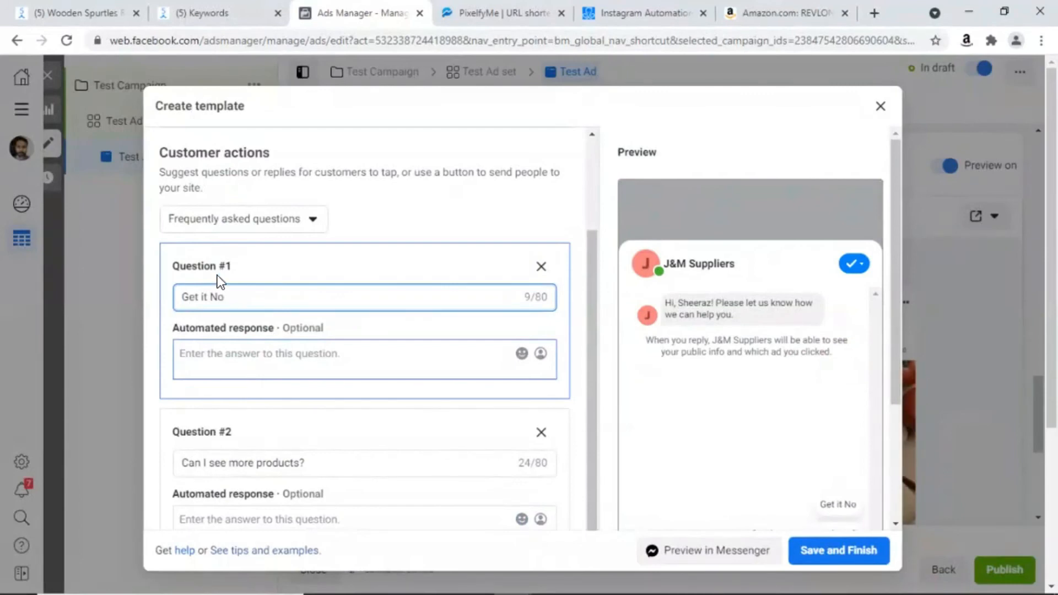
text(w)
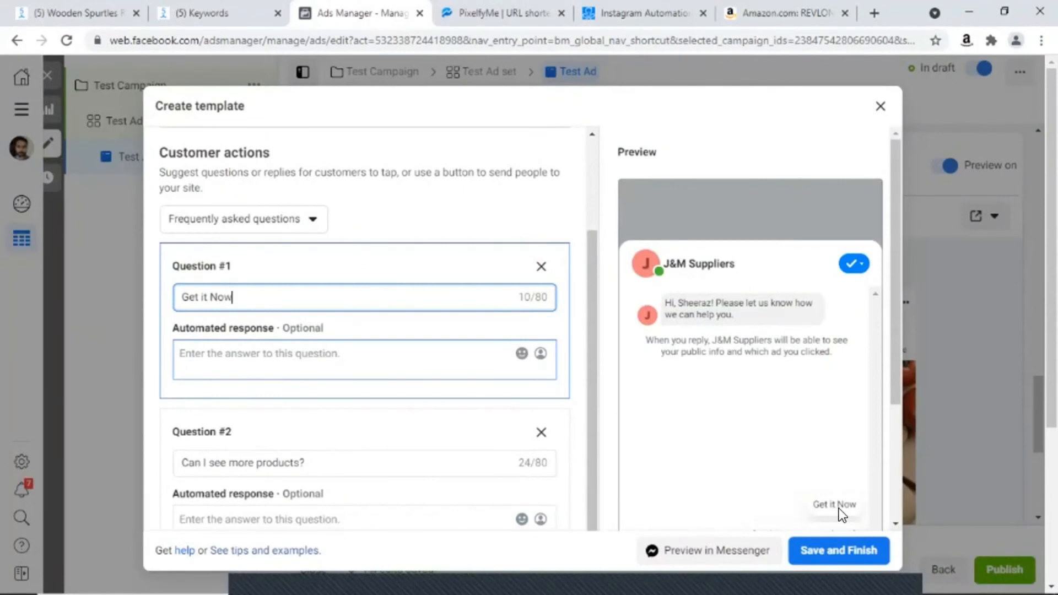
- Replace the greeting sentence after the customer's name with "Click on Get it now to Start" and look over the remaining questions
scroll(560, 355, up, 3)
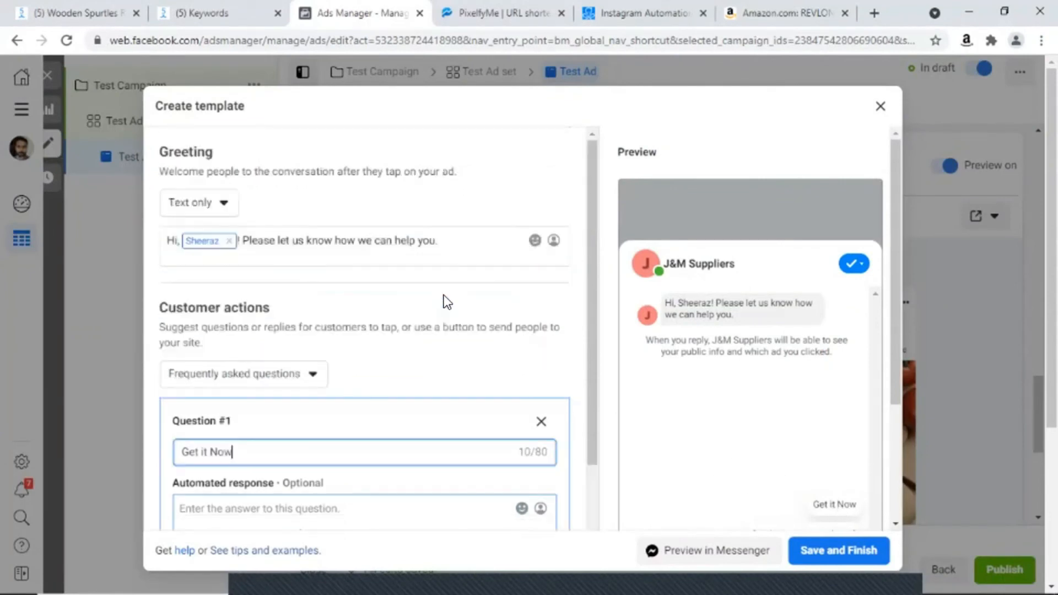
drag(460, 241, 239, 260)
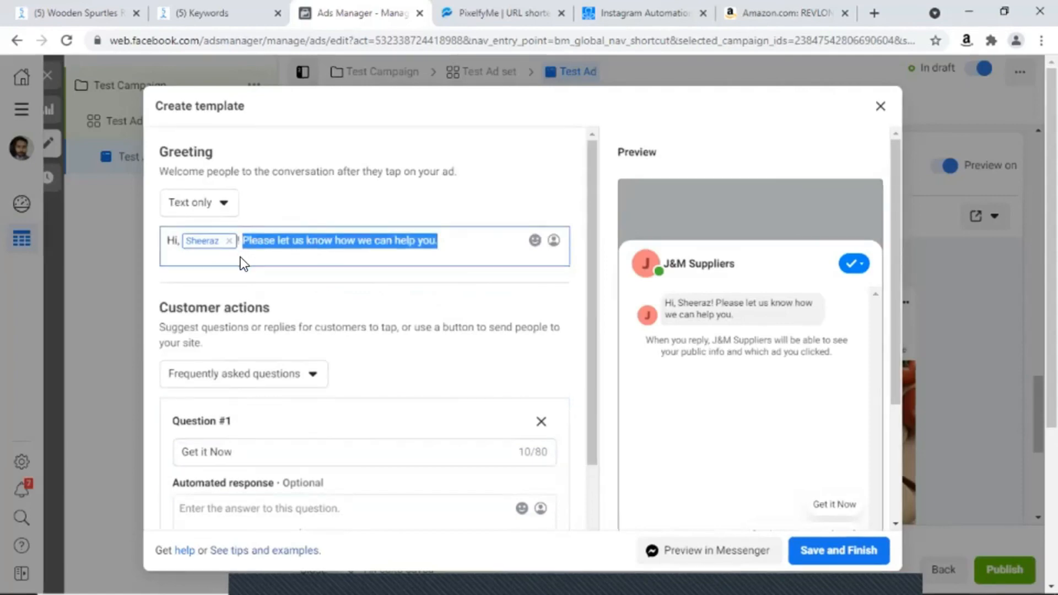
key(BackSpace)
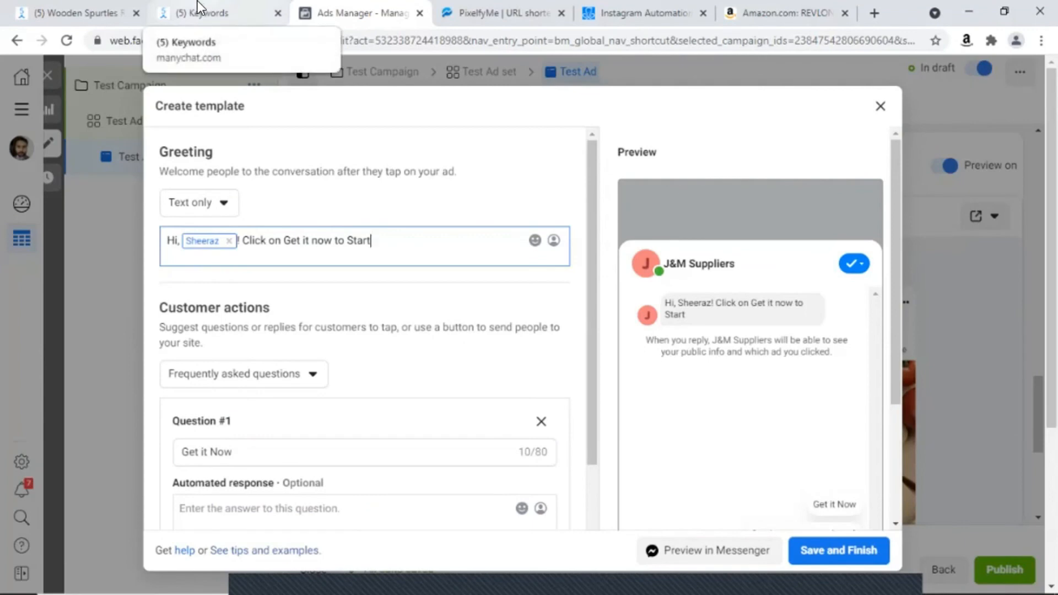
scroll(329, 305, down, 5)
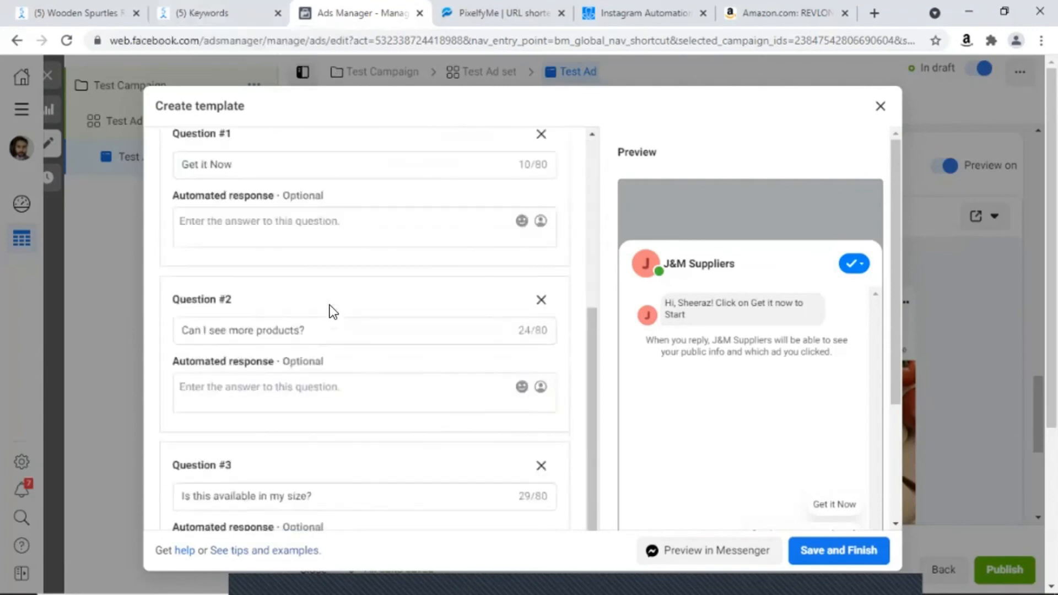
scroll(329, 305, up, 5)
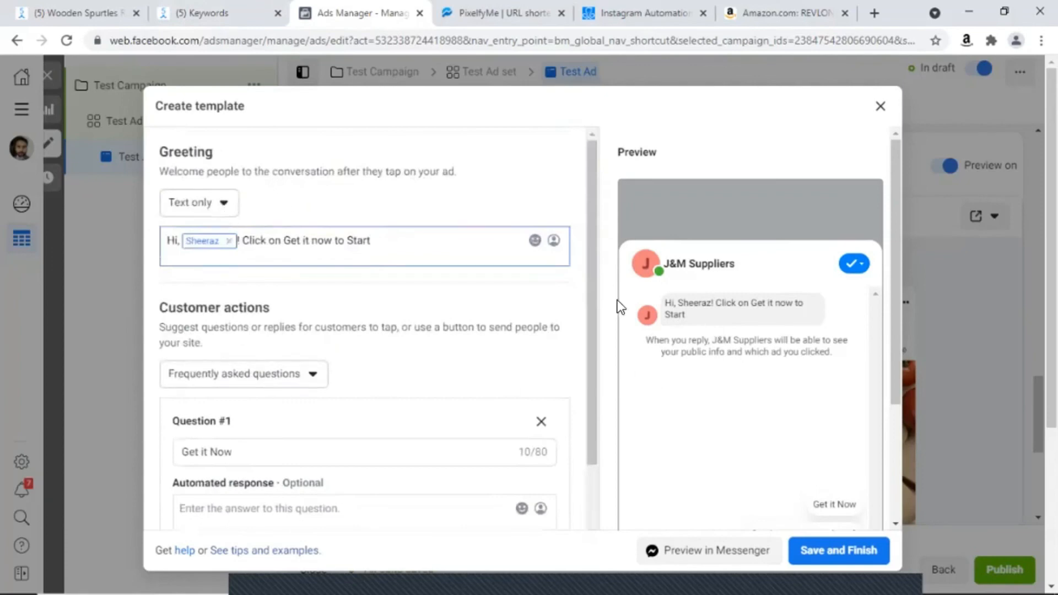
- Change the greeting format to Text and Image and add the wooden spurtles picture from the account images
click(214, 204)
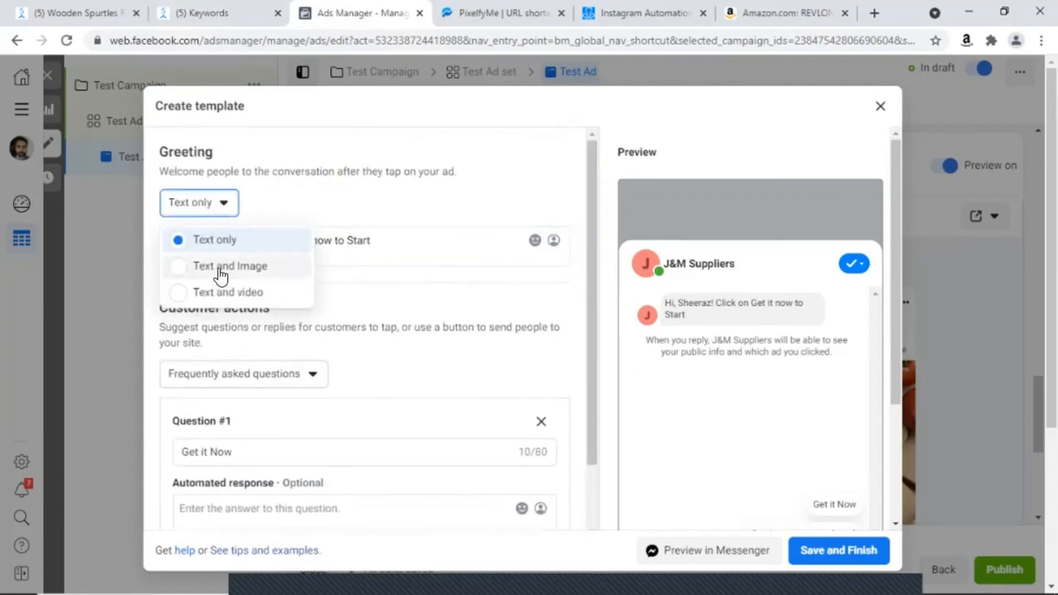
click(220, 267)
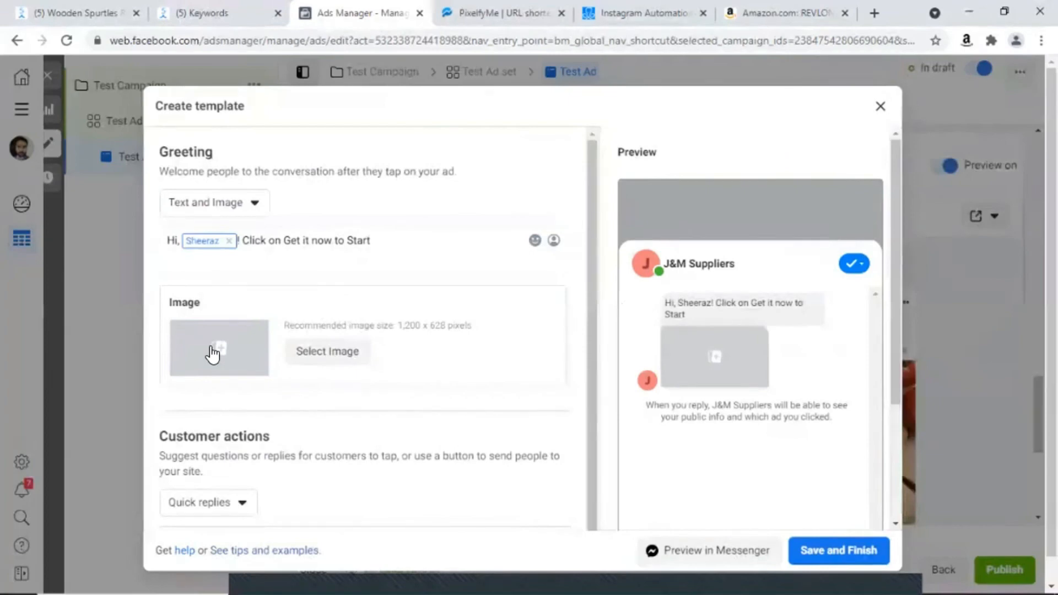
click(219, 326)
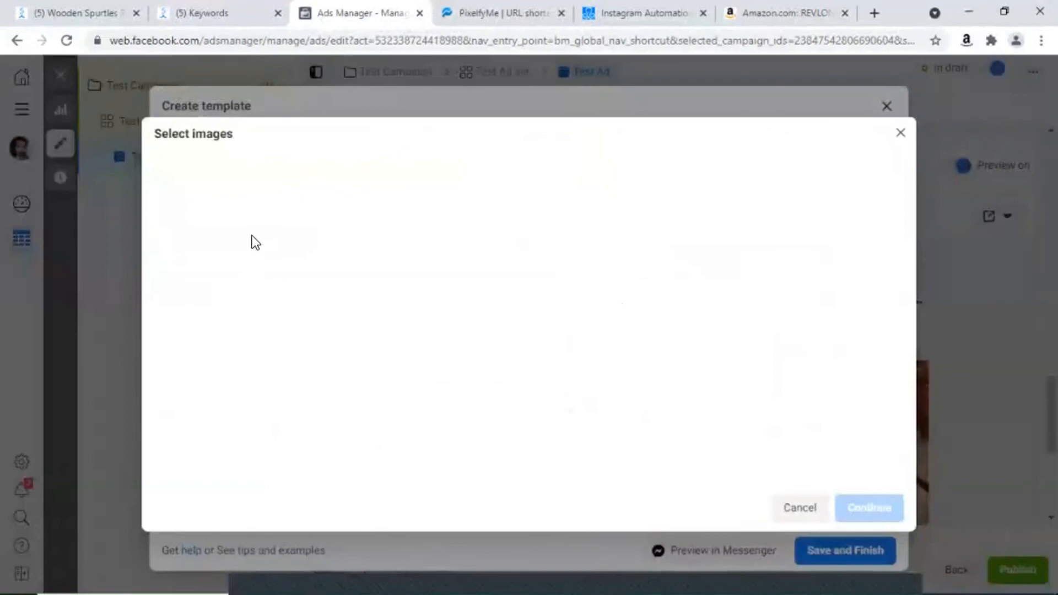
click(191, 265)
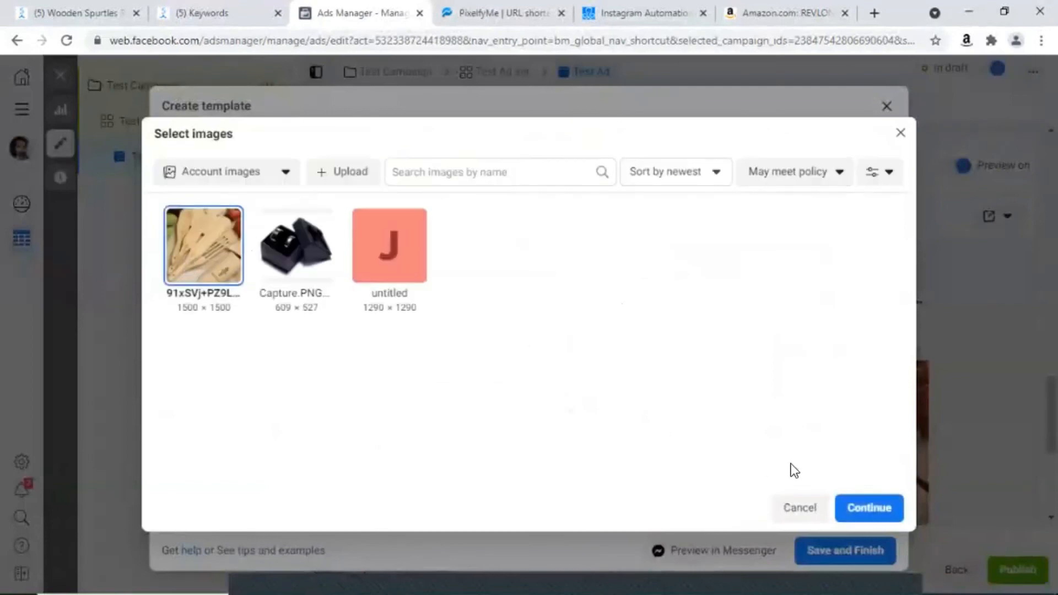
click(862, 500)
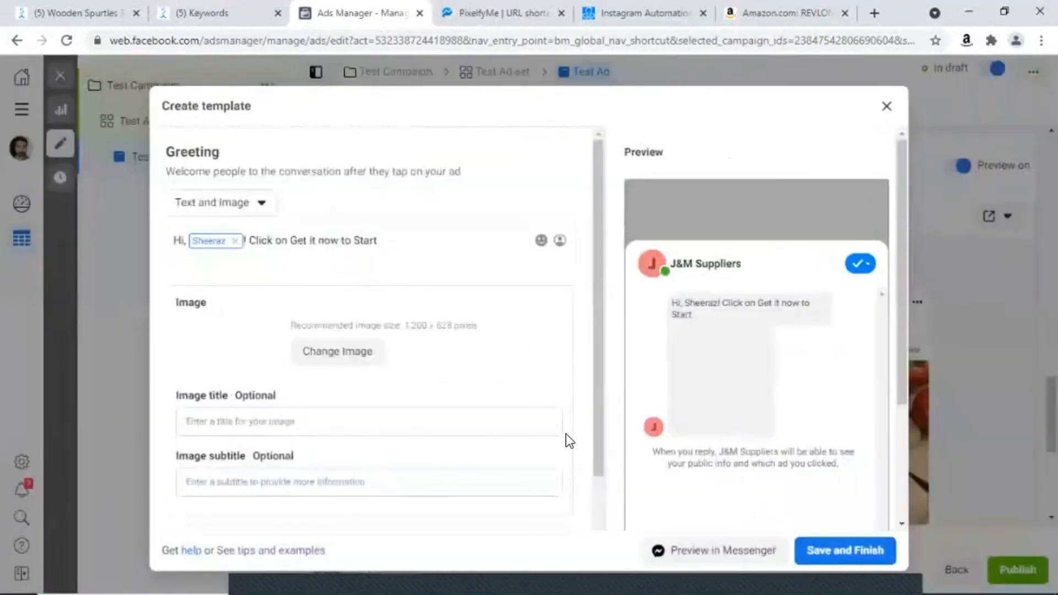
- Name the message template "Test" and save it for the ad
scroll(546, 435, down, 6)
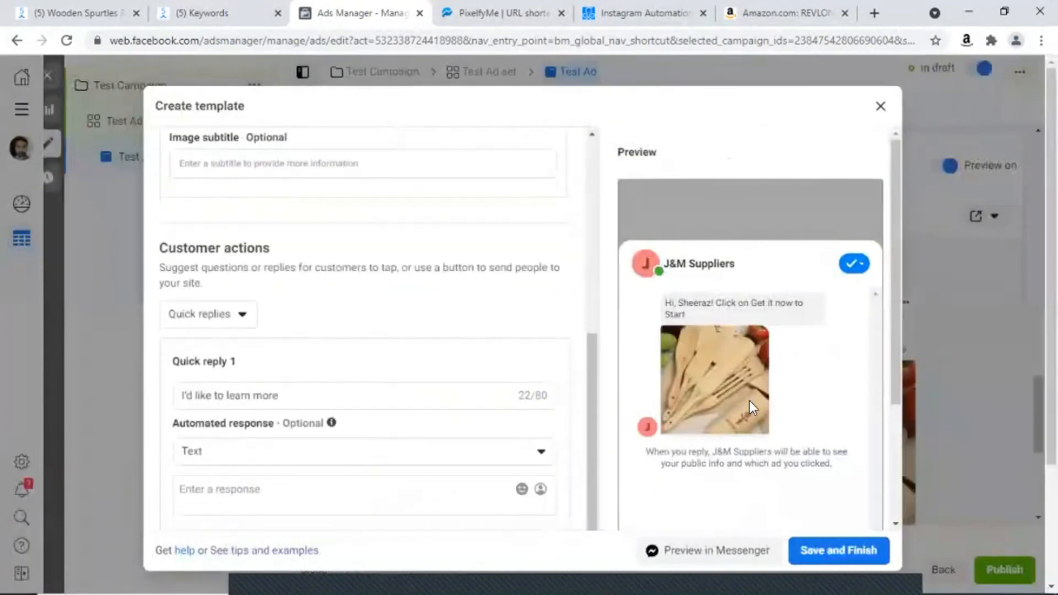
scroll(763, 404, down, 6)
scroll(727, 319, up, 3)
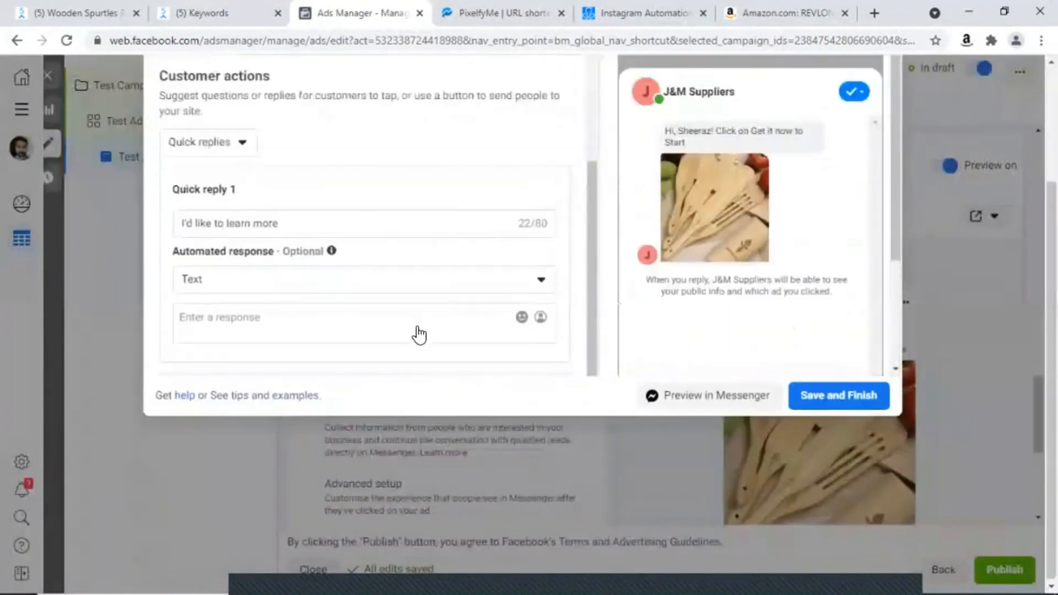
scroll(418, 331, down, 3)
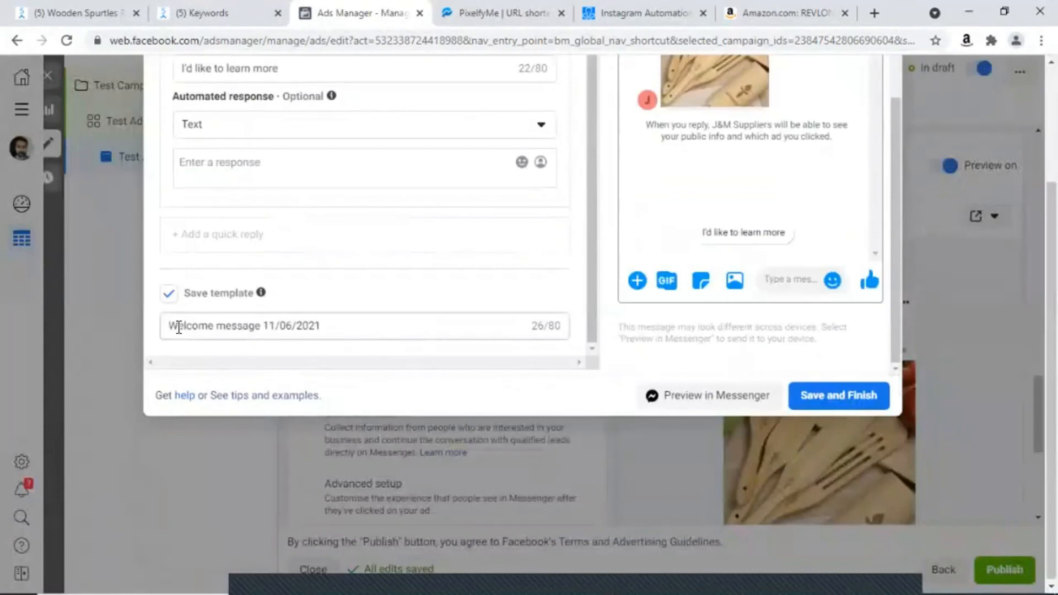
triple_click(206, 327)
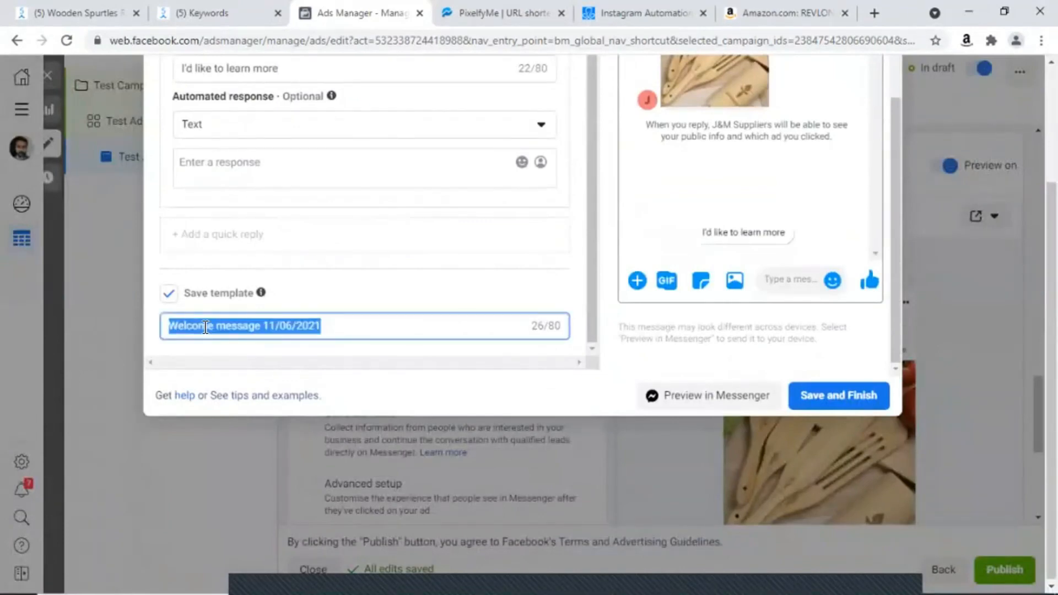
key(BackSpace)
text(Test)
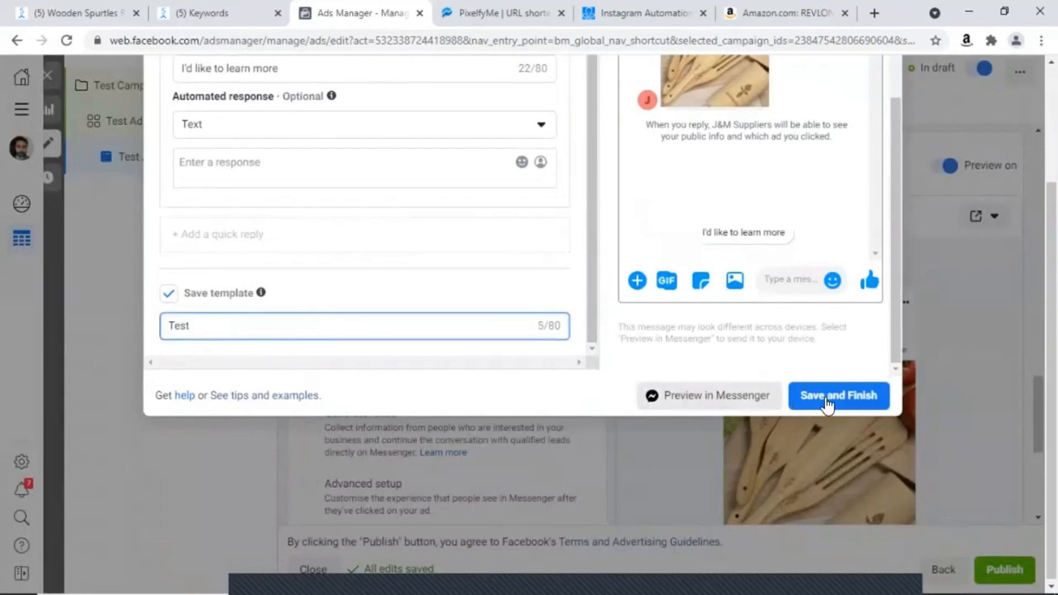
click(848, 402)
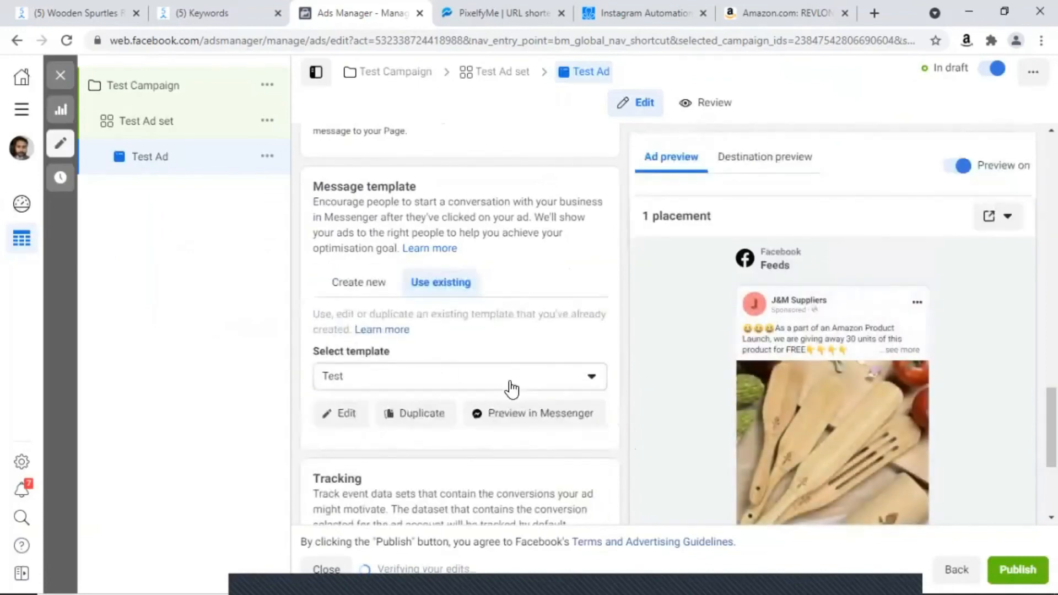
- Review the ad's tracking options, call to action, selected message template and Facebook Feeds preview
scroll(590, 379, down, 4)
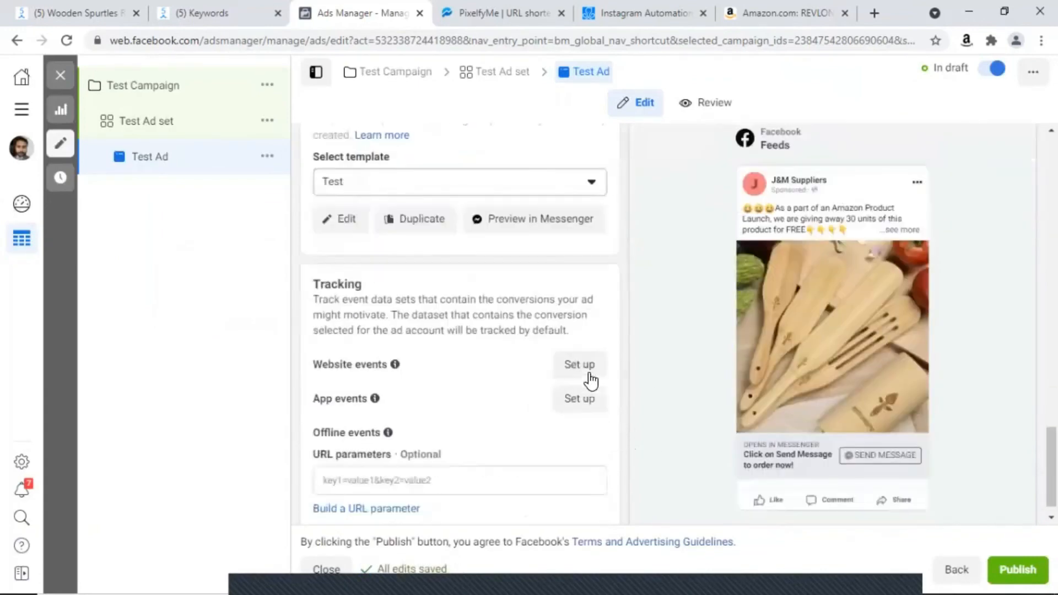
scroll(611, 380, up, 7)
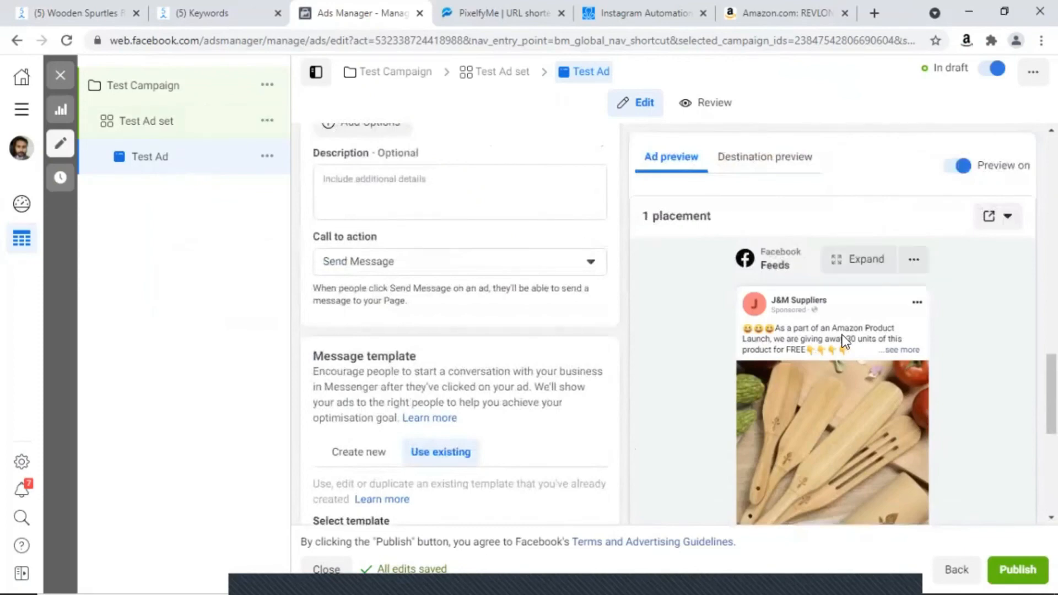
scroll(842, 335, down, 5)
scroll(859, 396, down, 3)
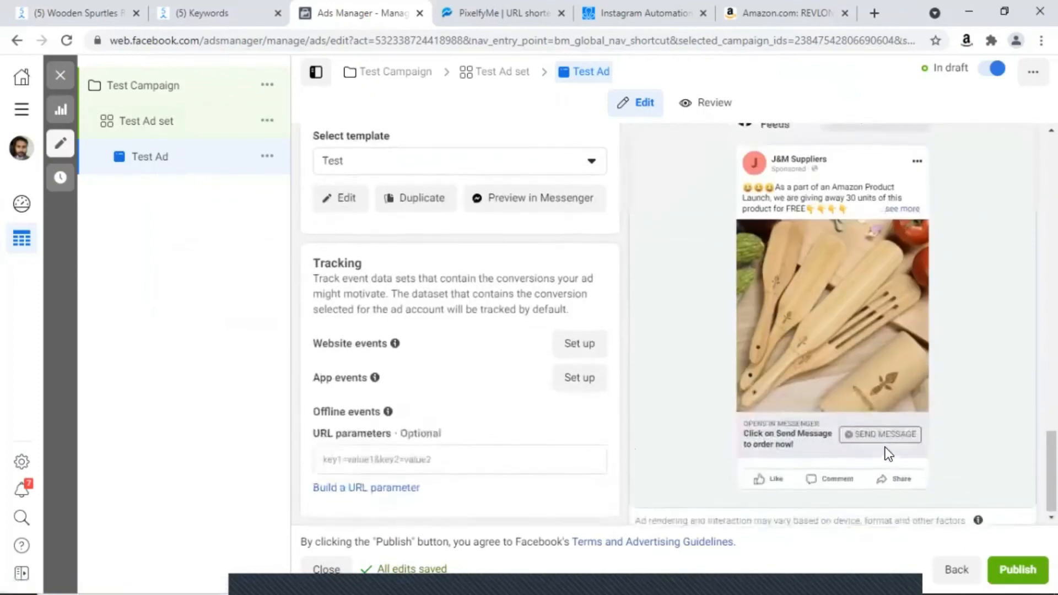
scroll(884, 447, up, 6)
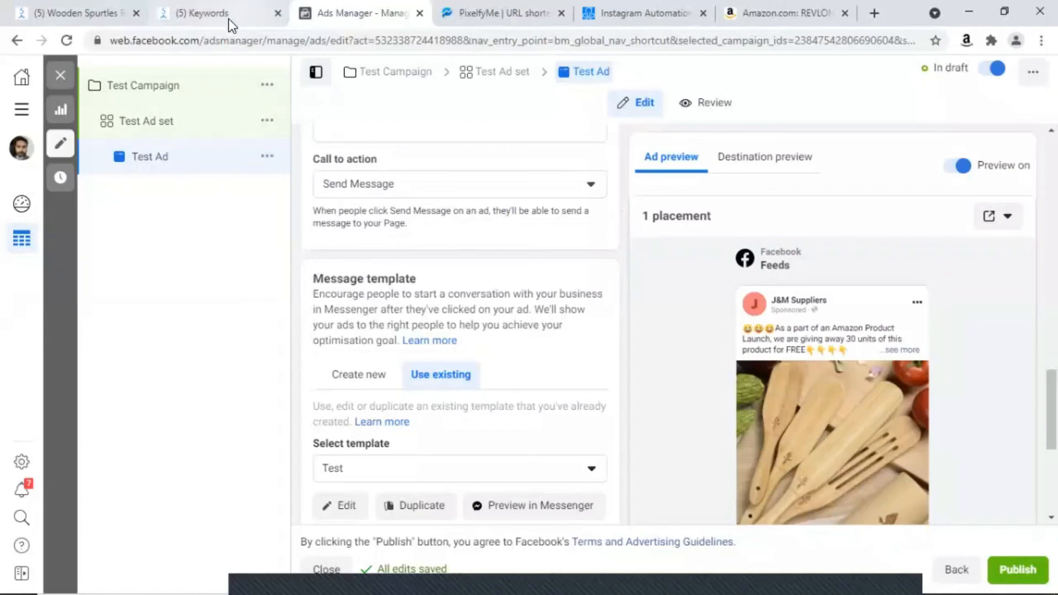
- Leave the ad editor for the Ads Manager campaign list and open the Audience Insights tool
click(23, 118)
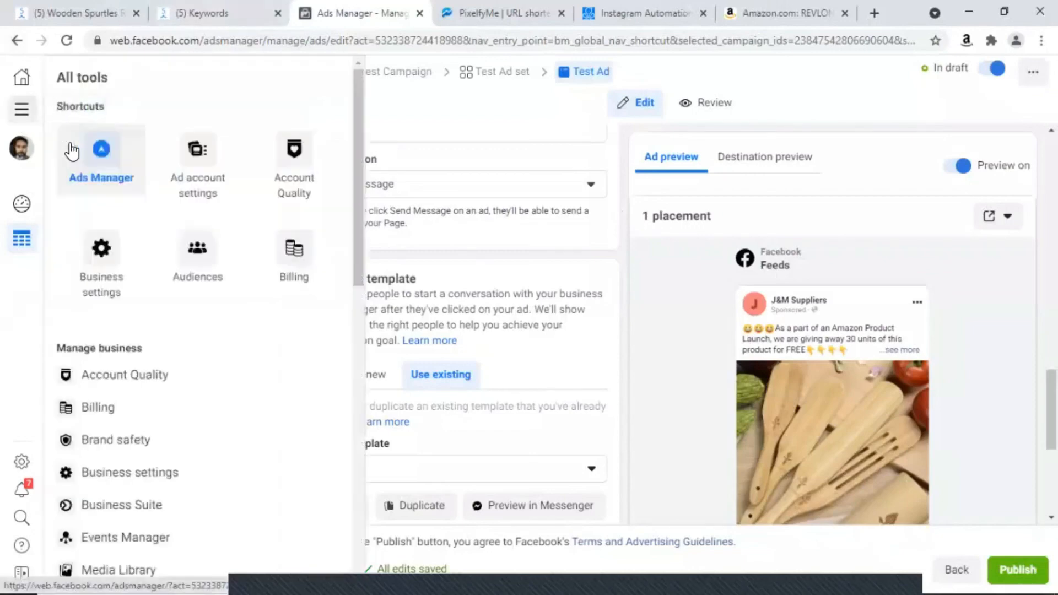
click(91, 151)
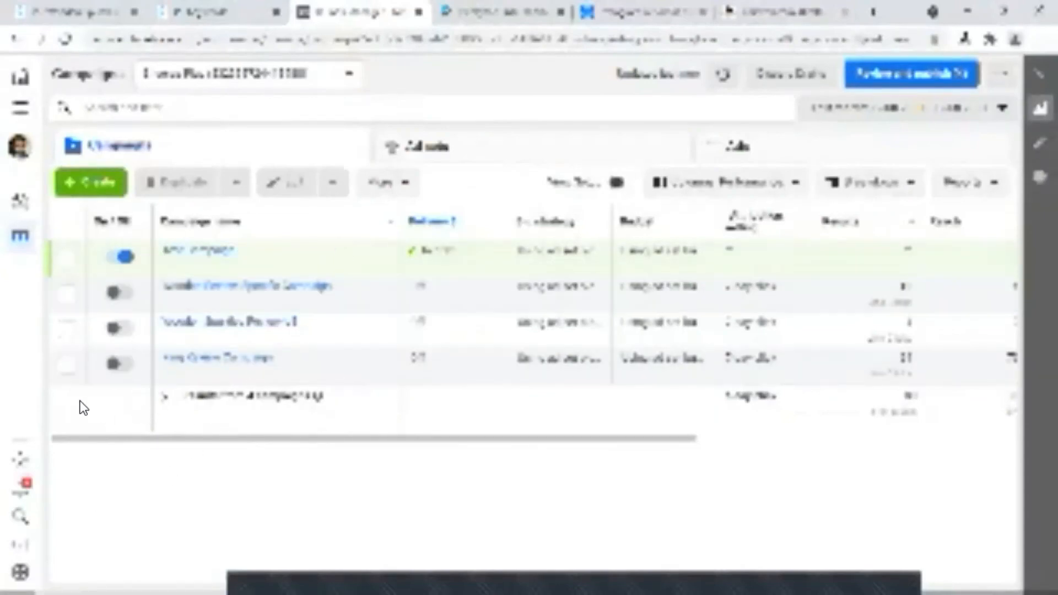
click(20, 114)
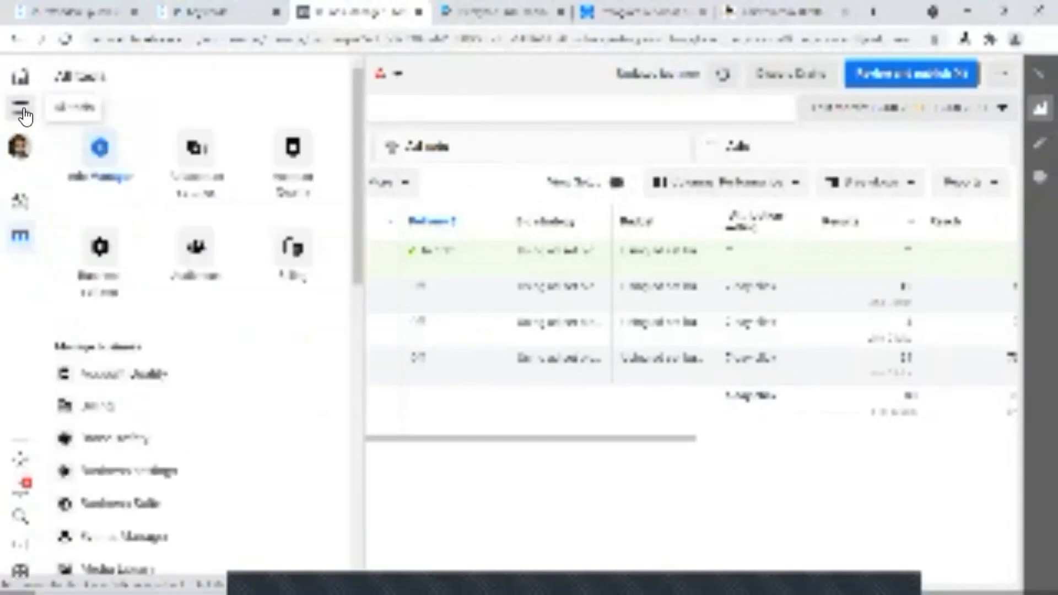
scroll(179, 367, down, 5)
scroll(182, 369, down, 3)
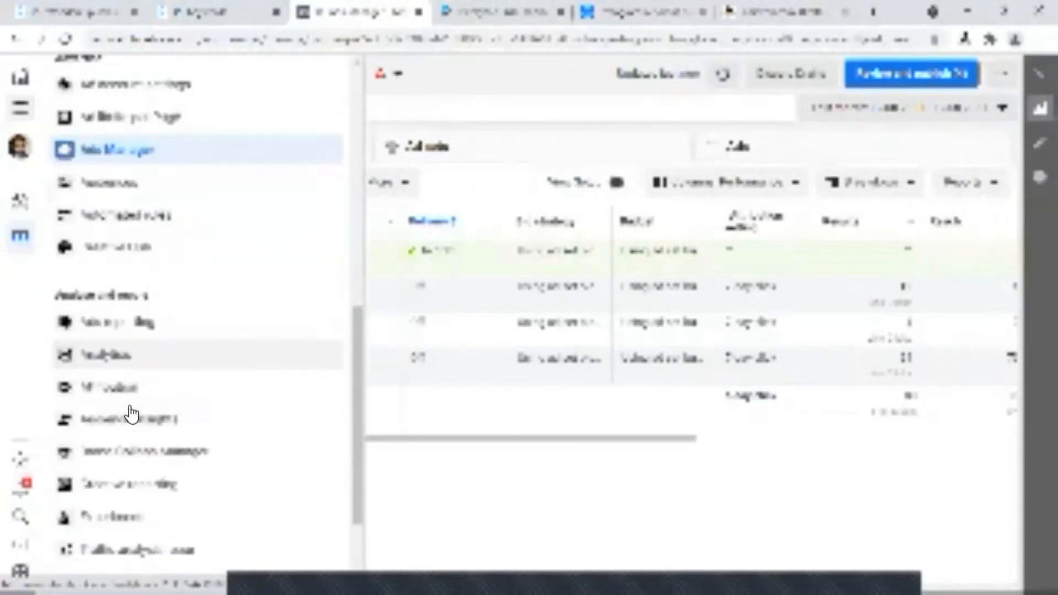
click(141, 315)
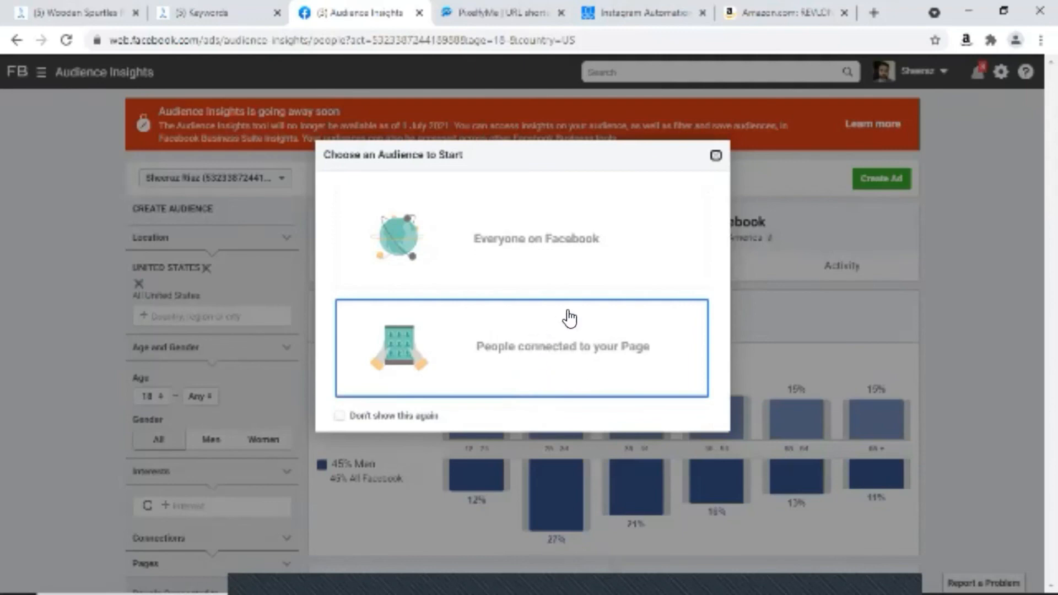
- Start an audience from Everyone on Facebook and replace the United States location with Pakistan
click(533, 255)
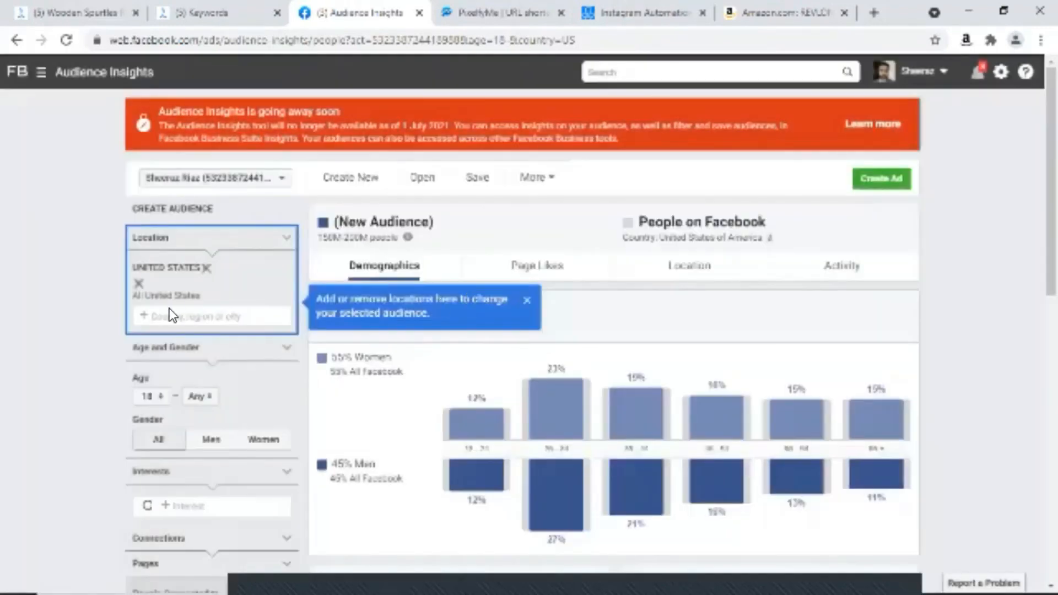
click(205, 267)
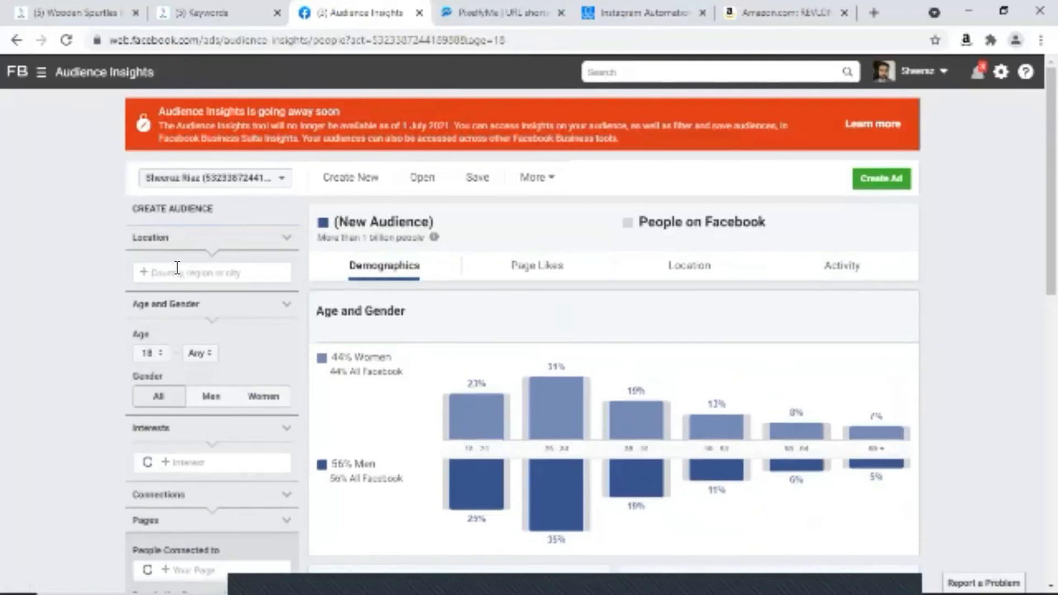
click(177, 267)
text(Pakistan)
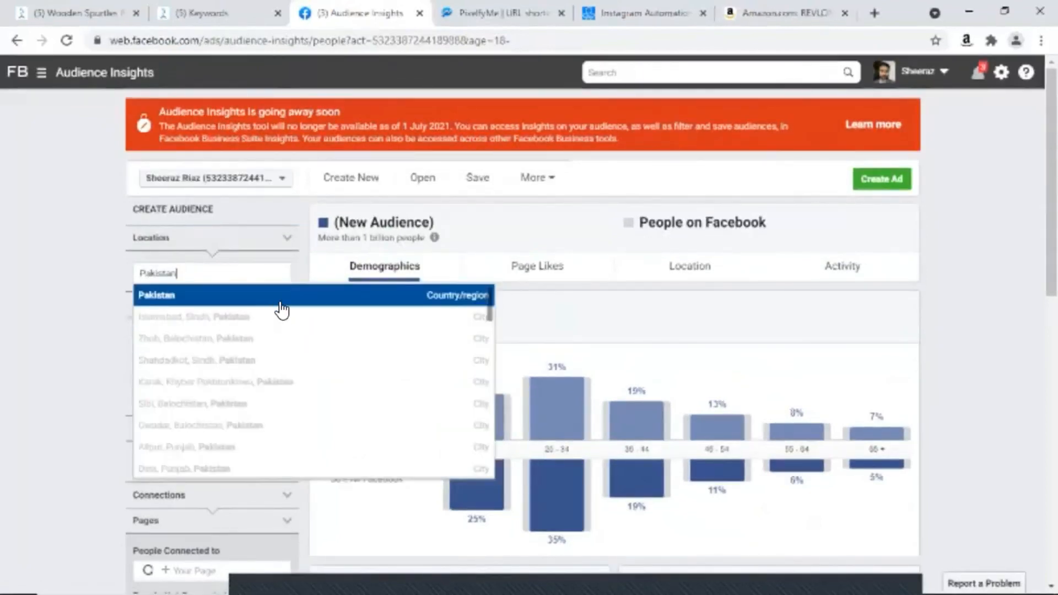
click(283, 300)
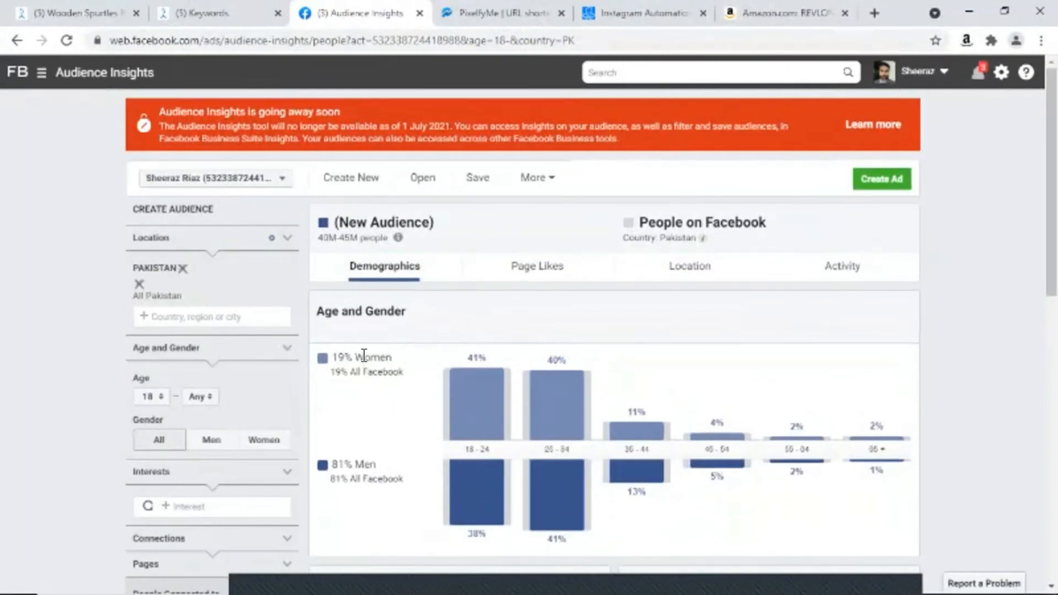
- Examine the Pakistan audience's age and gender breakdown, top page categories and Page Likes table
scroll(362, 422, down, 1)
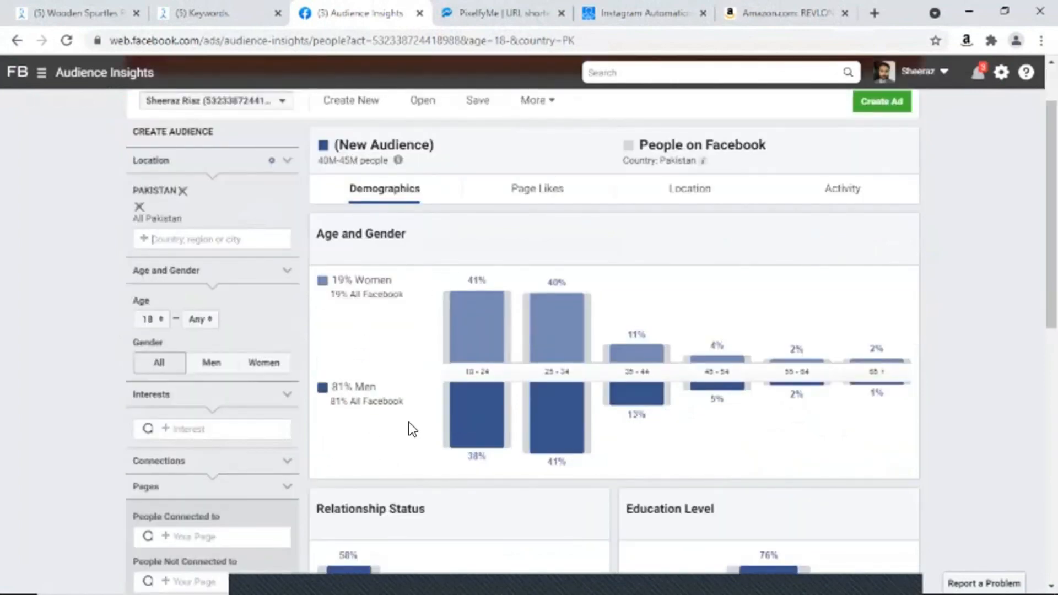
click(534, 190)
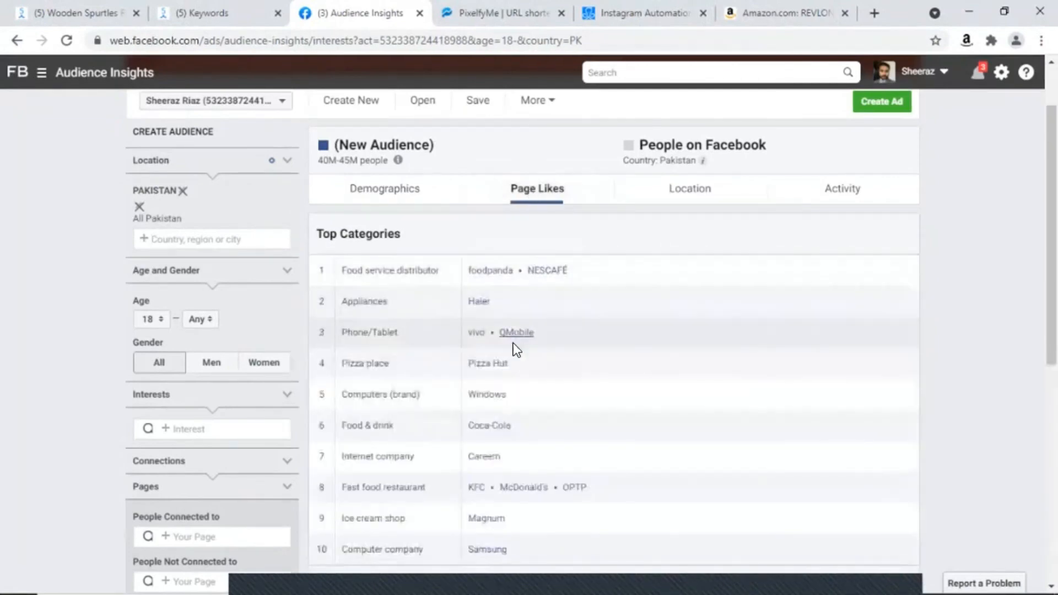
scroll(617, 337, down, 5)
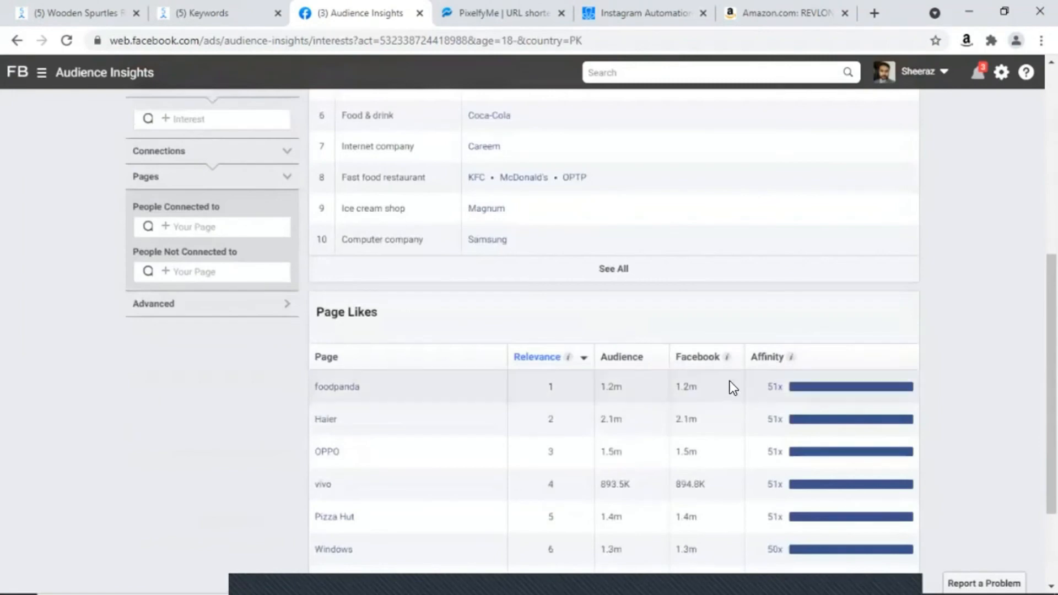
scroll(619, 409, down, 2)
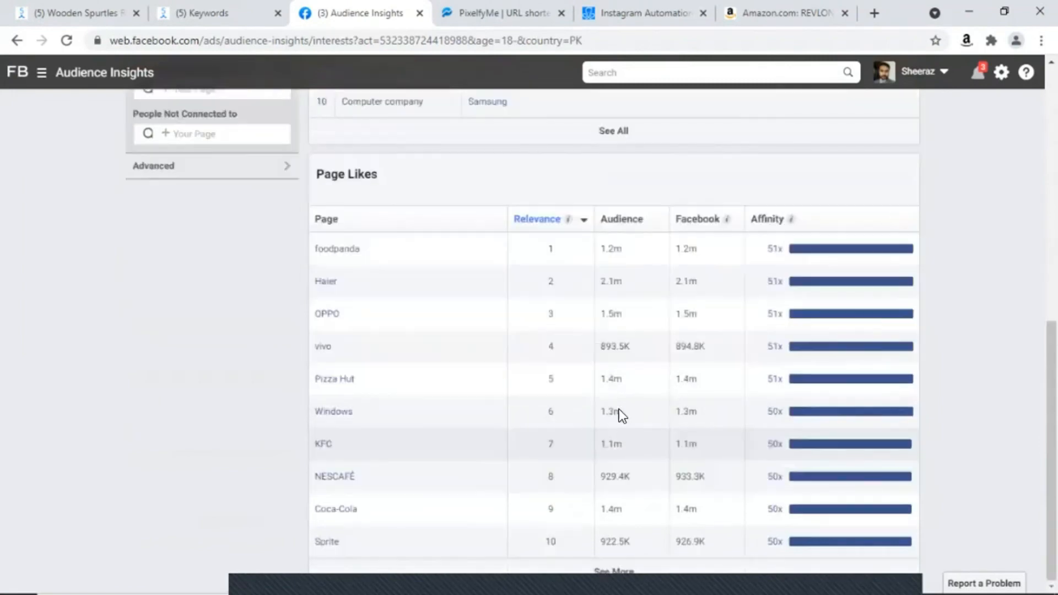
scroll(619, 409, up, 8)
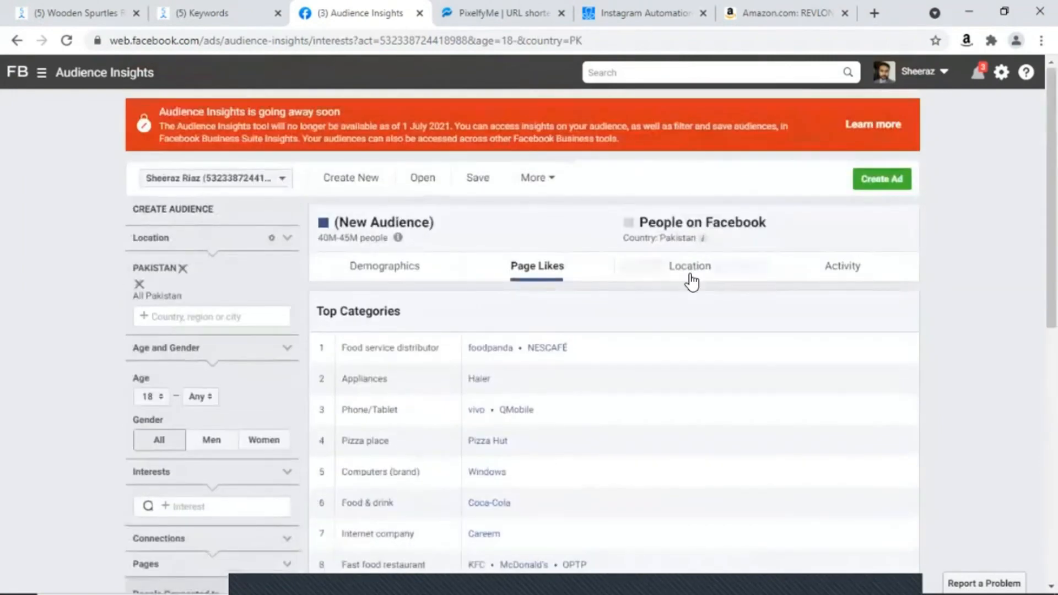
- Examine the Pakistan audience's distribution across its top towns and cities
click(691, 276)
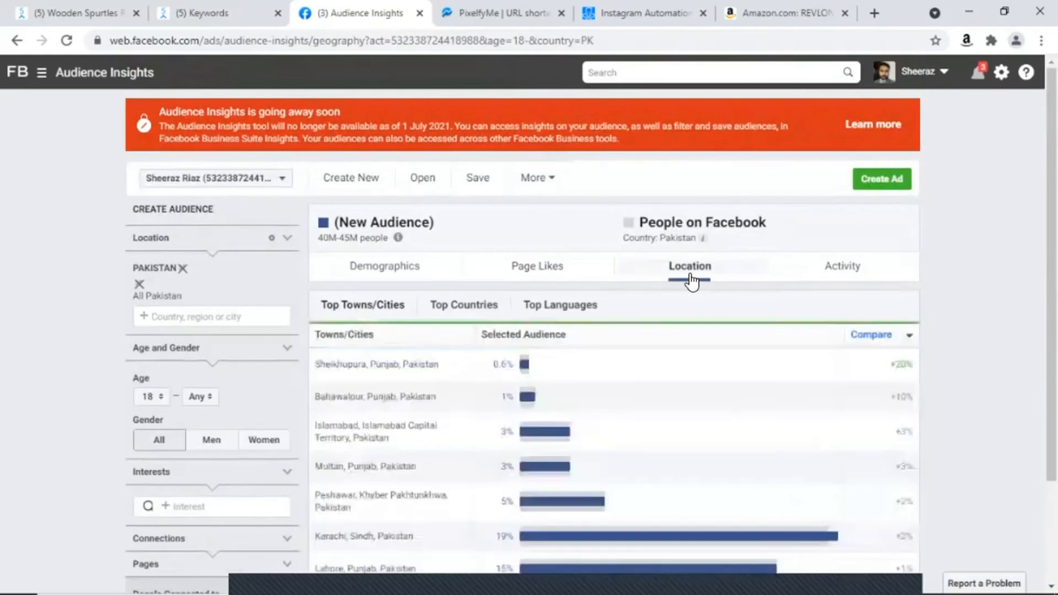
scroll(661, 358, down, 1)
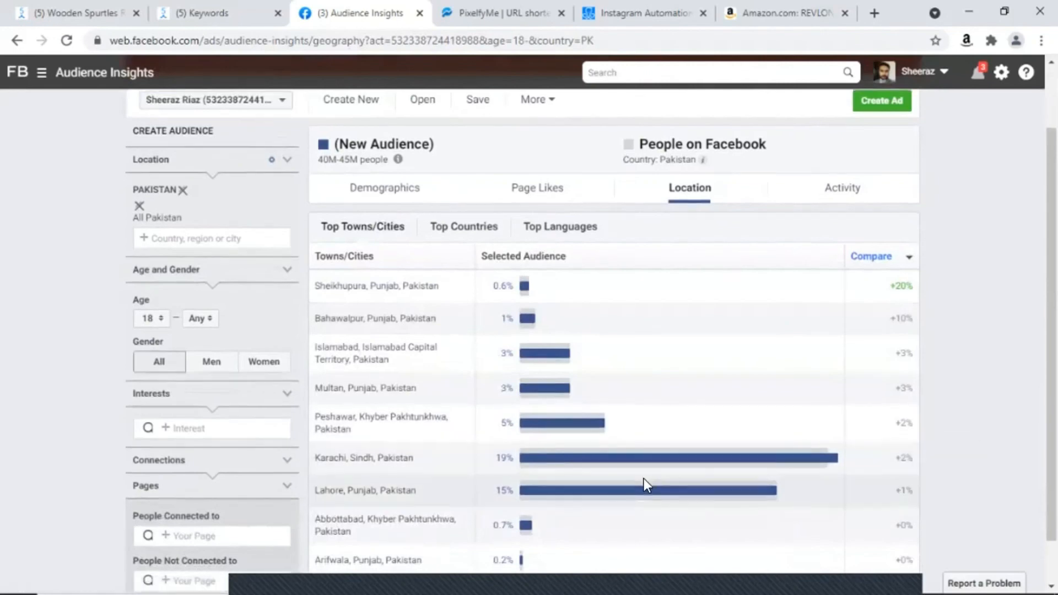
scroll(643, 478, down, 2)
scroll(627, 475, up, 3)
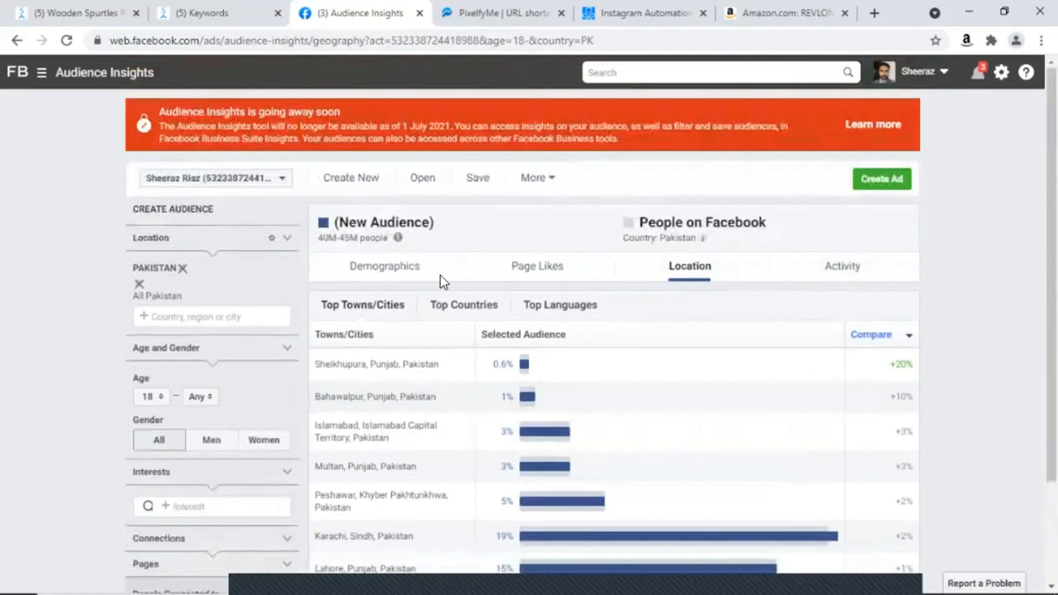
- Return to the Pakistan audience's demographics and add Shoes as an interest
click(387, 270)
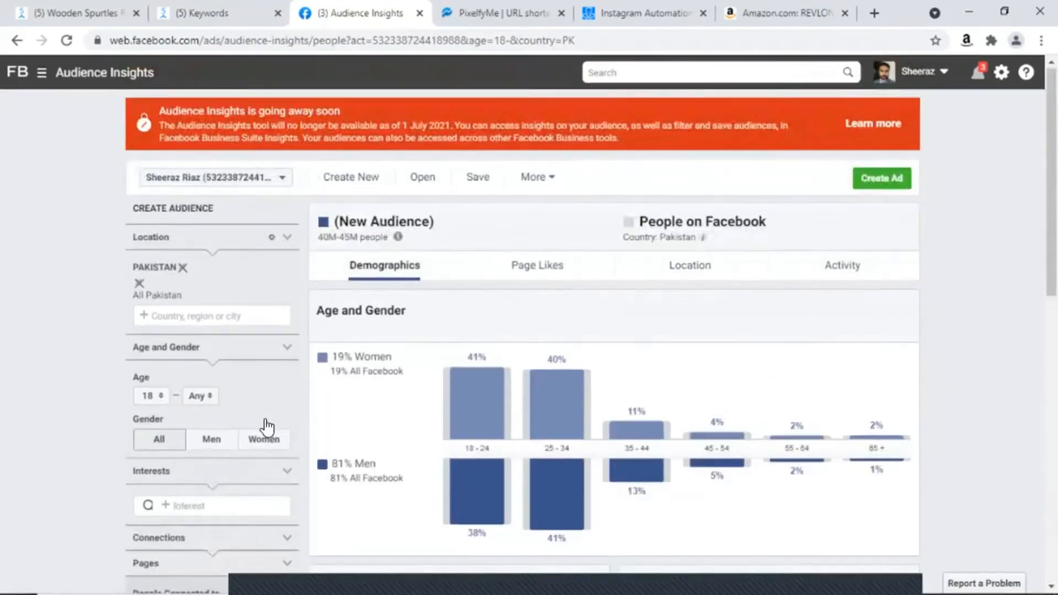
scroll(194, 378, down, 3)
click(197, 351)
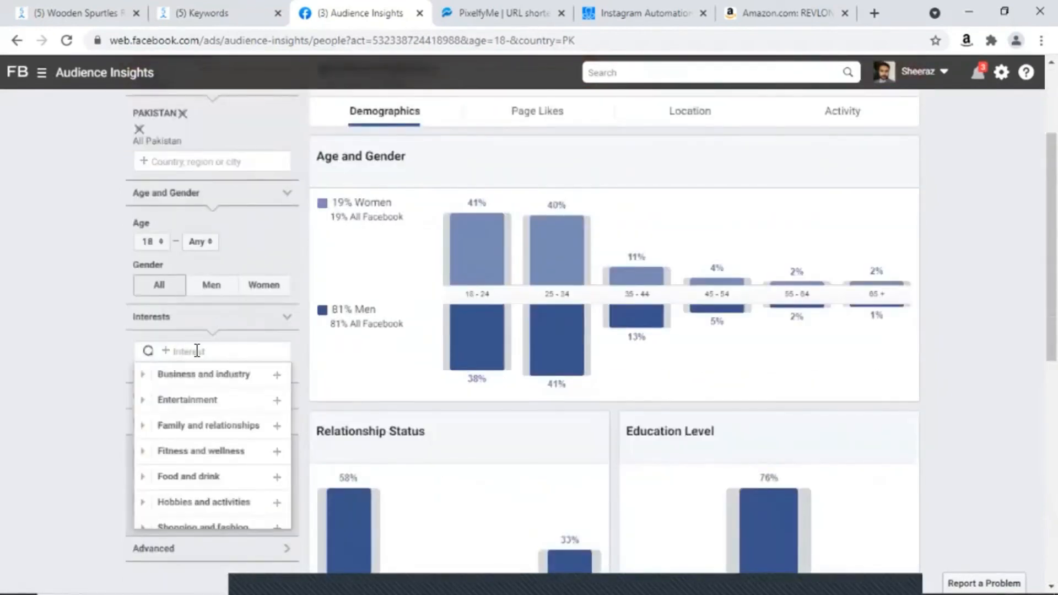
text(shoe)
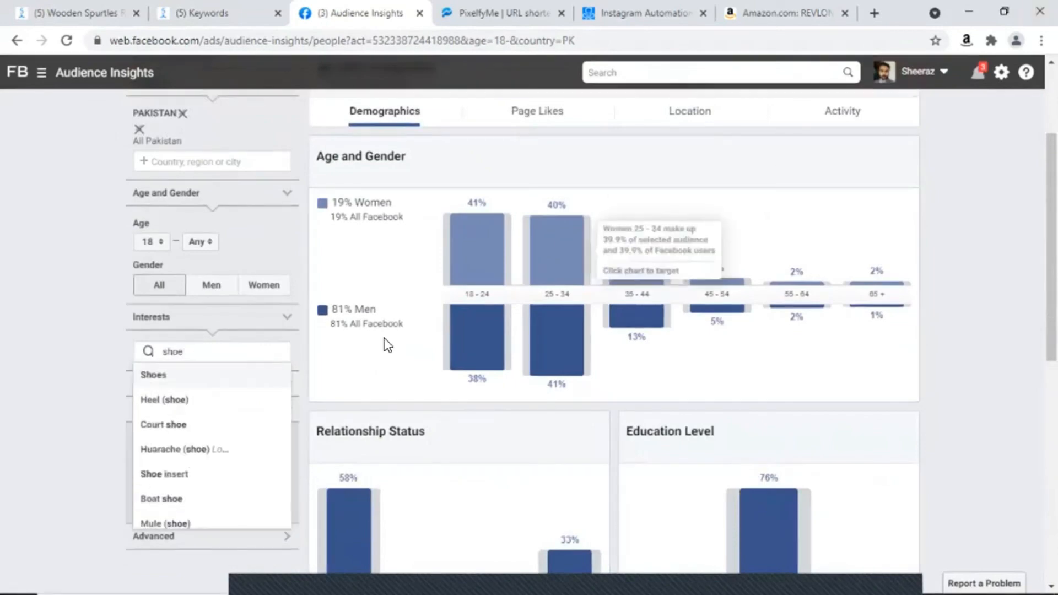
click(194, 373)
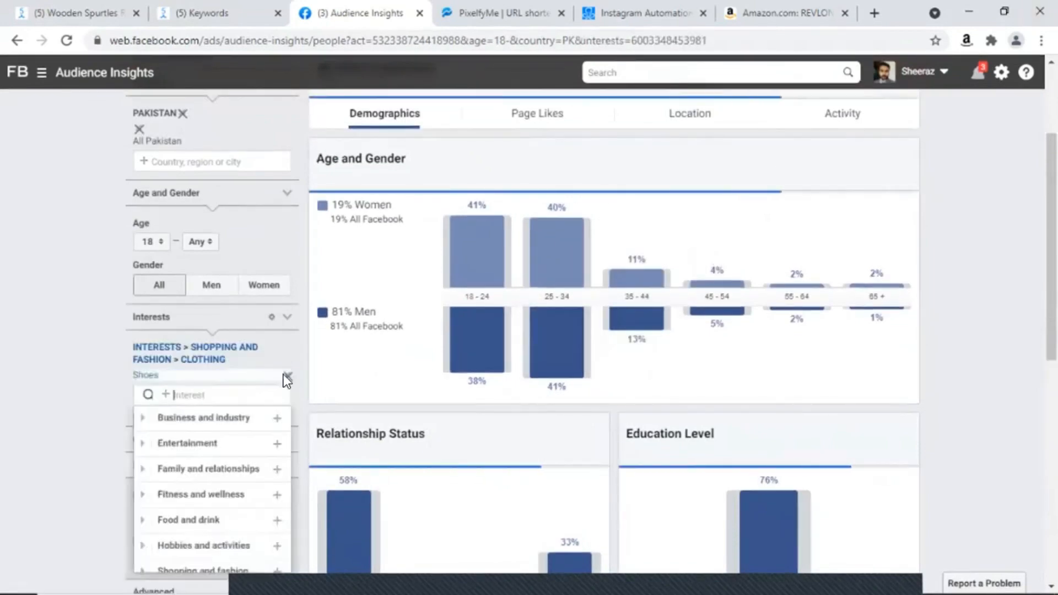
- Examine the shoe-interest audience's size, age and gender breakdown, relationship status, education level and job titles
scroll(539, 403, up, 3)
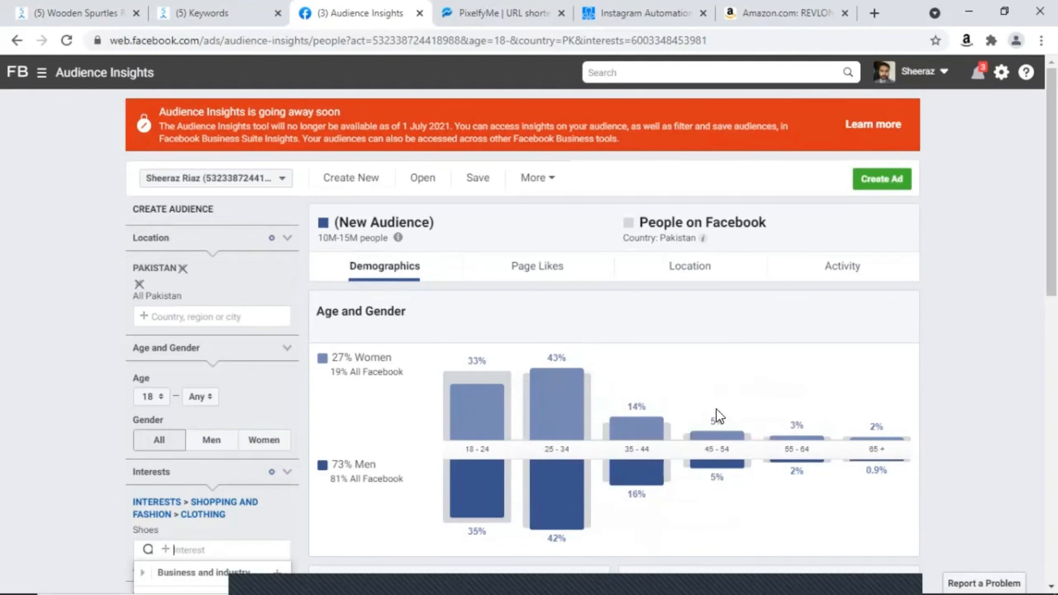
mouse_move(716, 421)
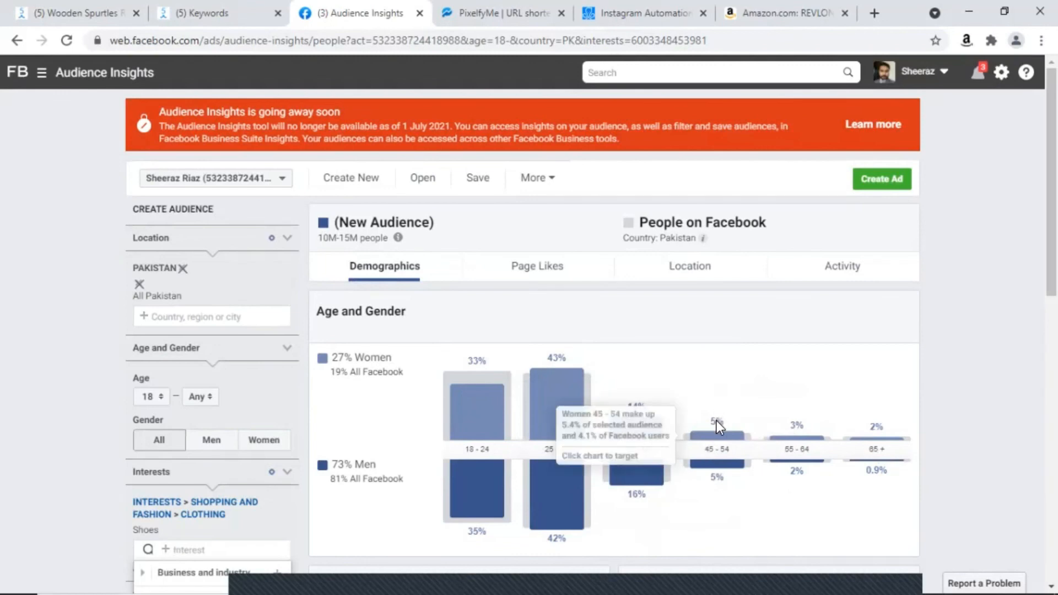
scroll(735, 425, down, 5)
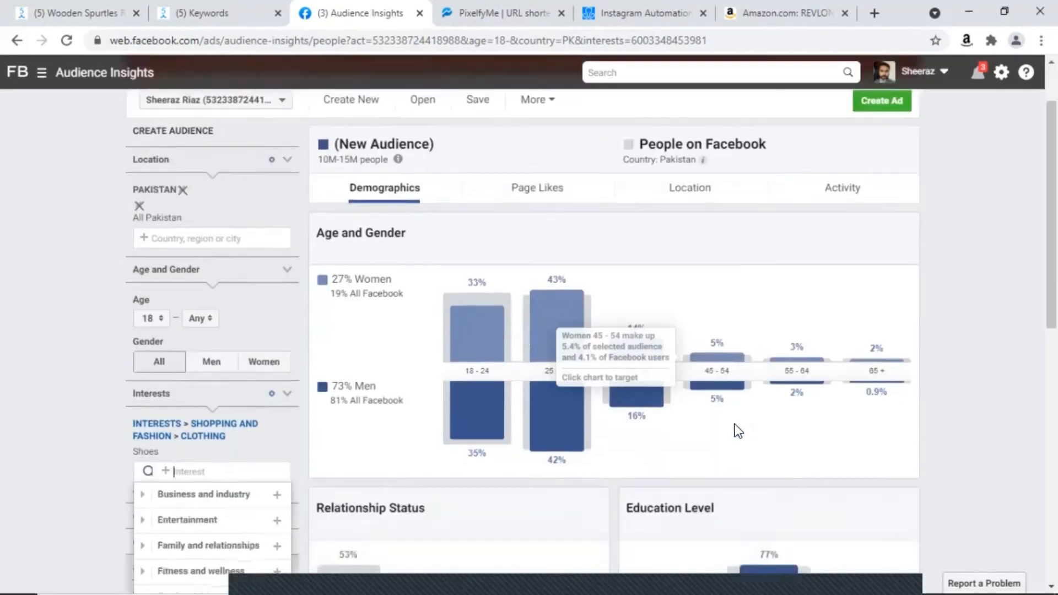
scroll(735, 430, down, 2)
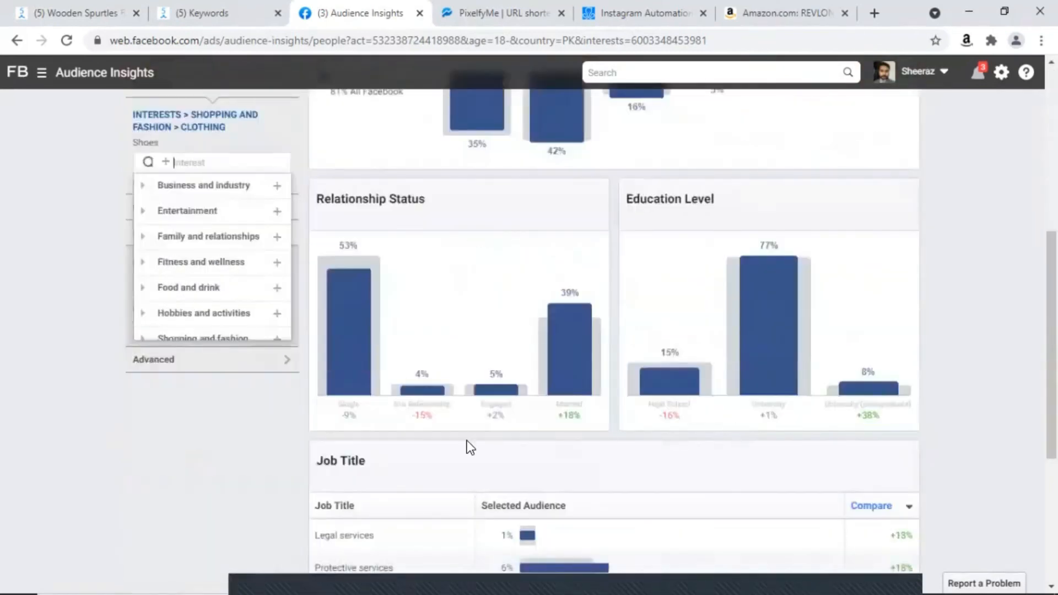
scroll(467, 441, up, 3)
scroll(449, 449, down, 3)
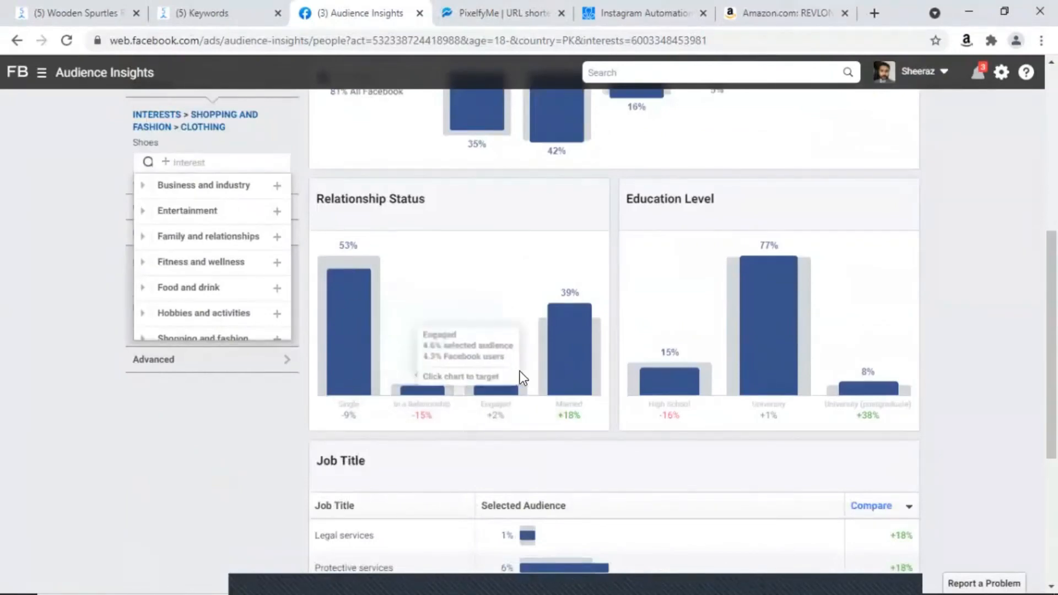
scroll(572, 399, up, 3)
scroll(329, 430, up, 4)
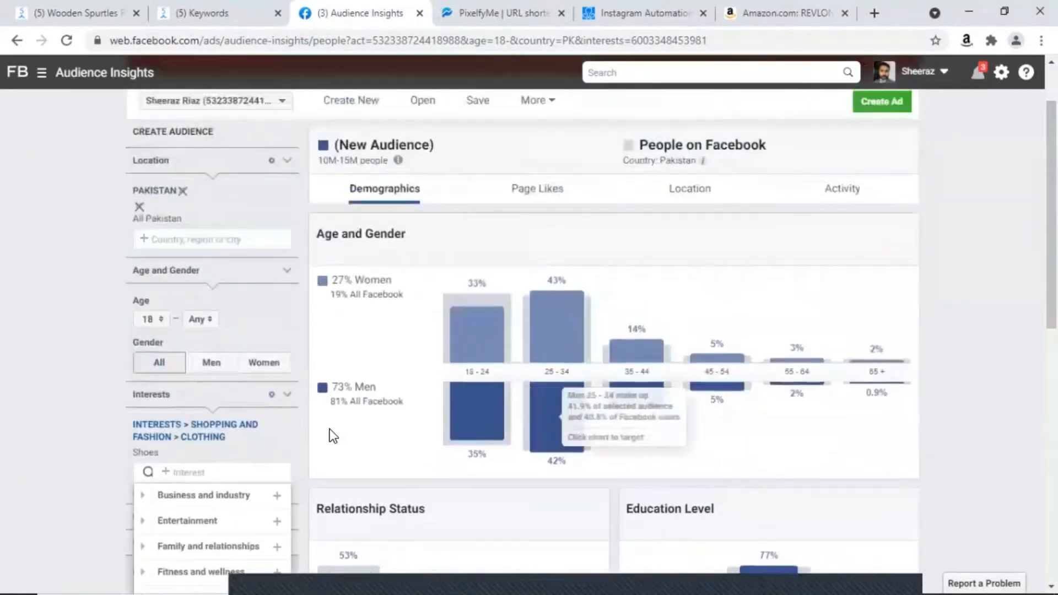
scroll(330, 431, down, 4)
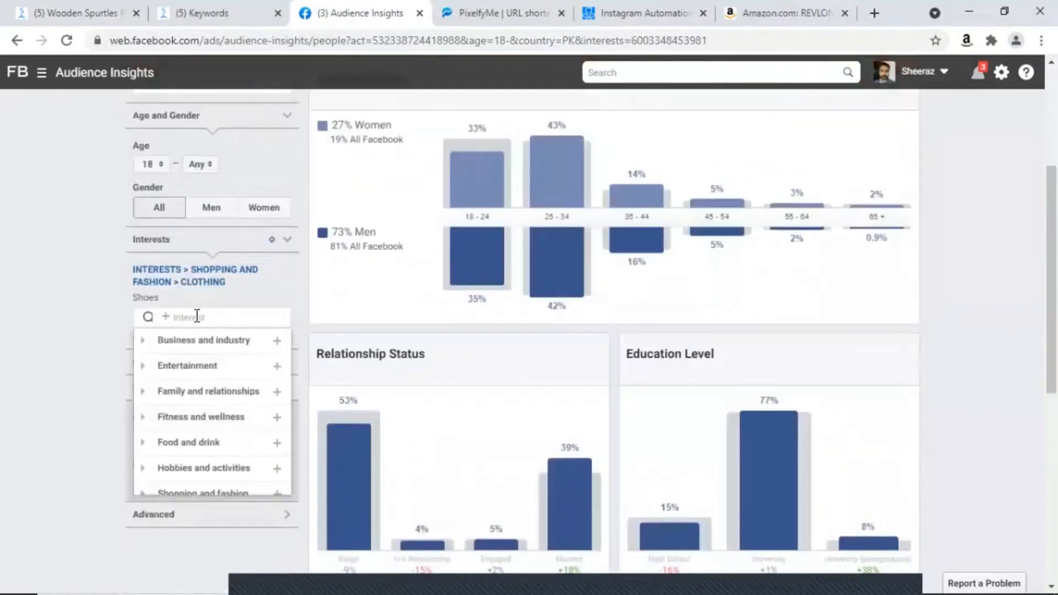
scroll(529, 309, up, 4)
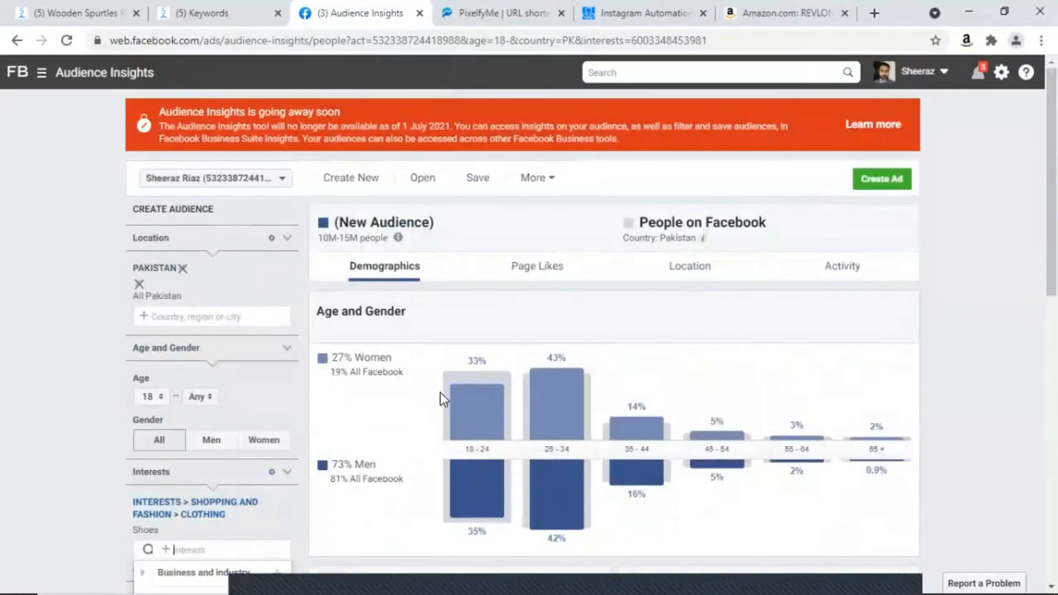
mouse_move(525, 390)
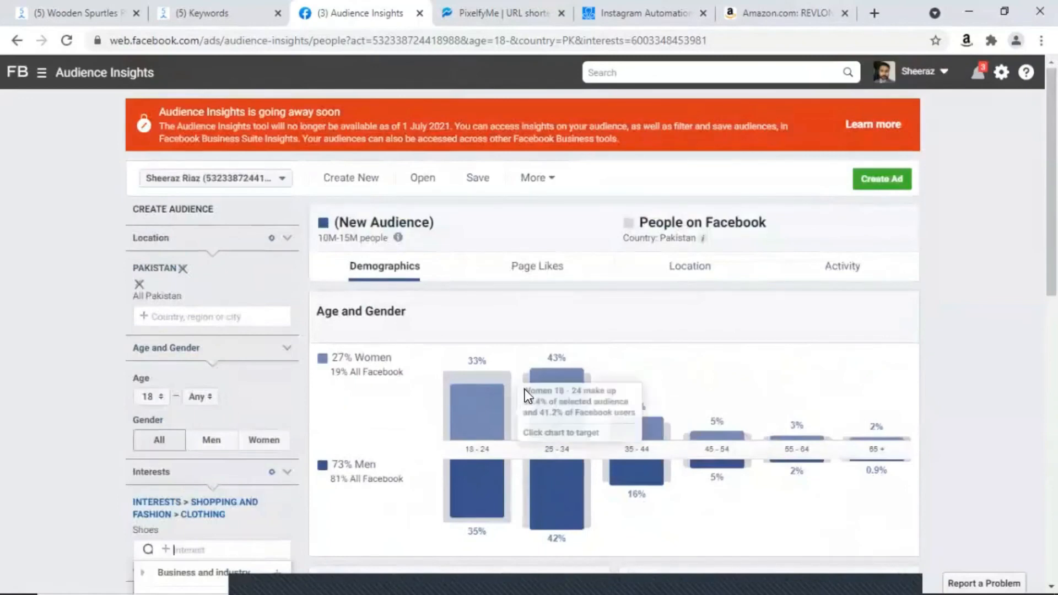